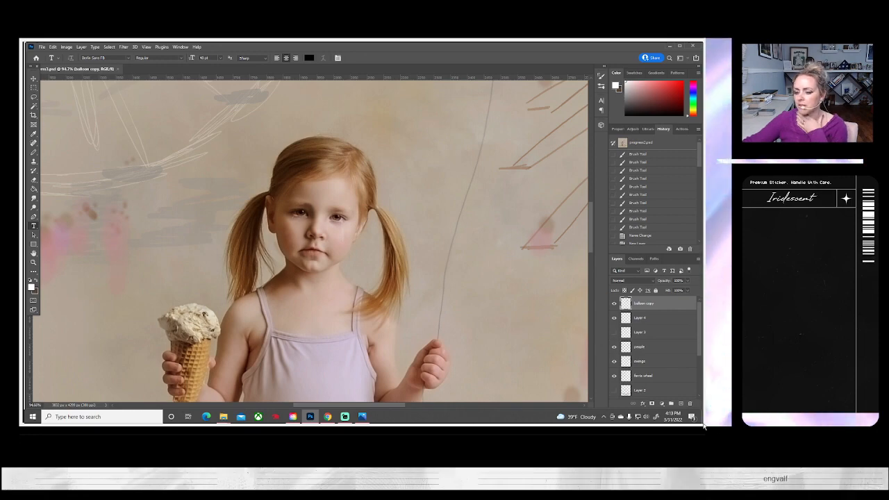
- Check the portrait of the girl with the toy rabbit in Photos, then open DSC_9032.JPG in Photoshop
{"action": "left_click", "coordinate": [362, 418]}
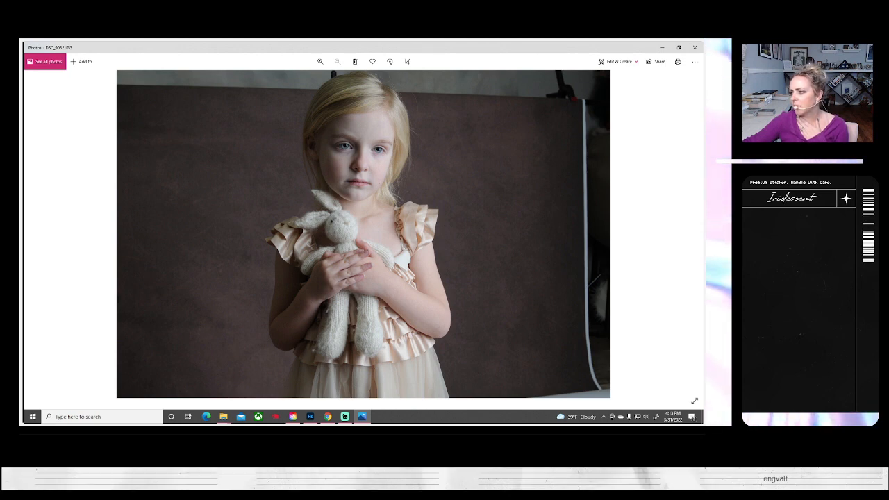
{"action": "key", "text": "alt+Tab"}
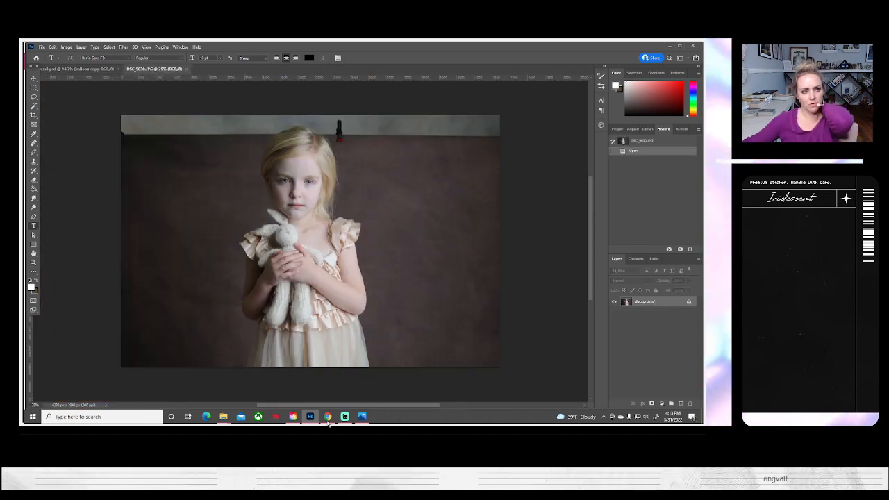
{"action": "left_click", "coordinate": [364, 418]}
{"action": "left_click", "coordinate": [310, 416]}
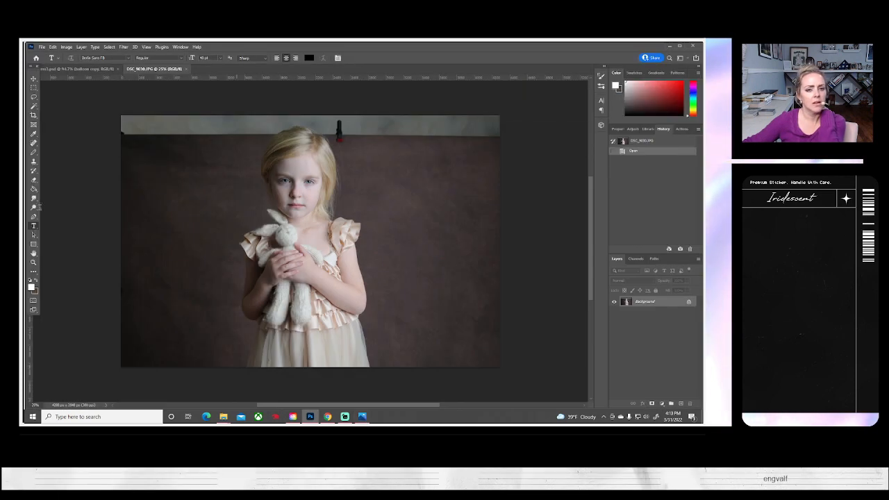
{"action": "left_click", "coordinate": [42, 47]}
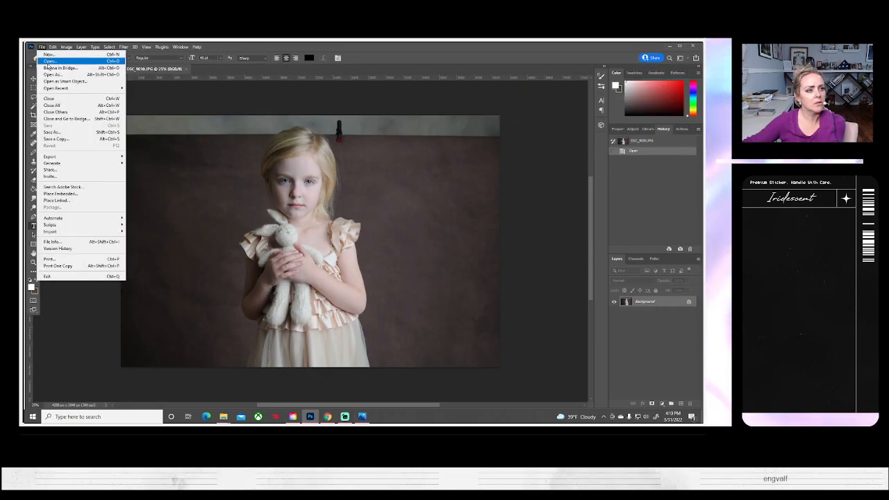
{"action": "left_click", "coordinate": [421, 161]}
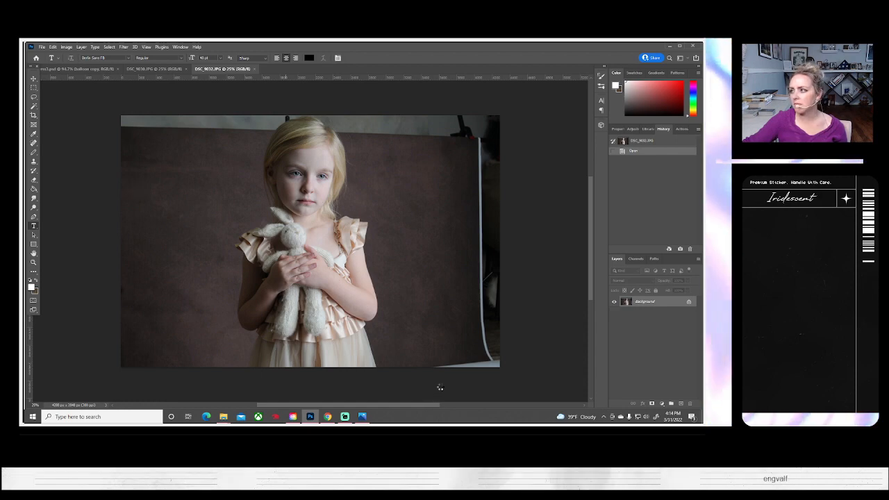
- Close the Photos windows showing DSC_9032.JPG and the finished portrait with the raised hair
{"action": "left_click", "coordinate": [361, 417]}
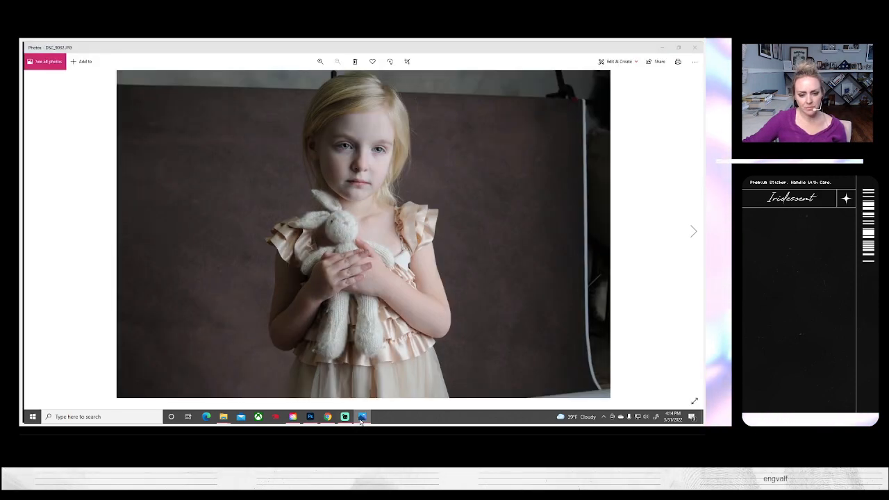
{"action": "right_click", "coordinate": [360, 420]}
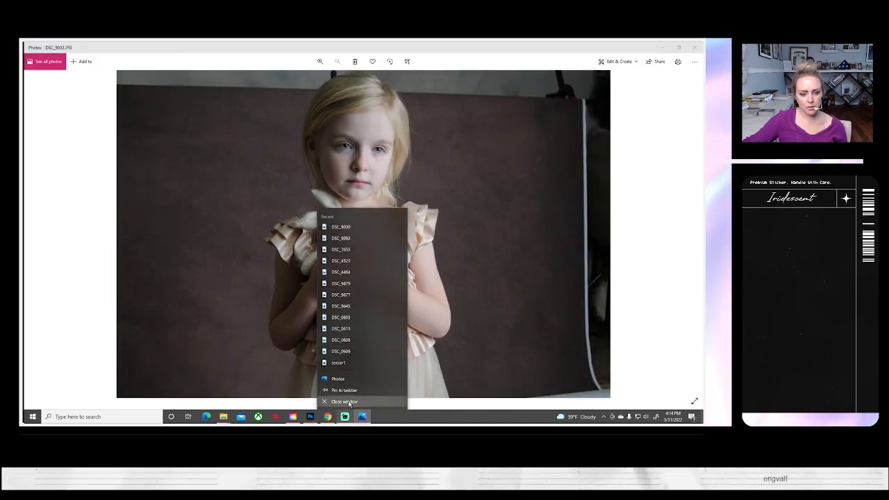
{"action": "left_click", "coordinate": [345, 402]}
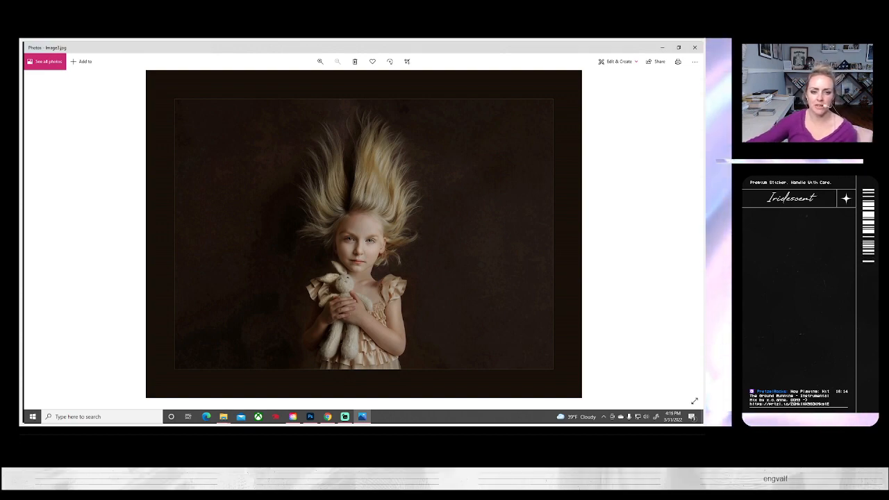
{"action": "left_click", "coordinate": [694, 47]}
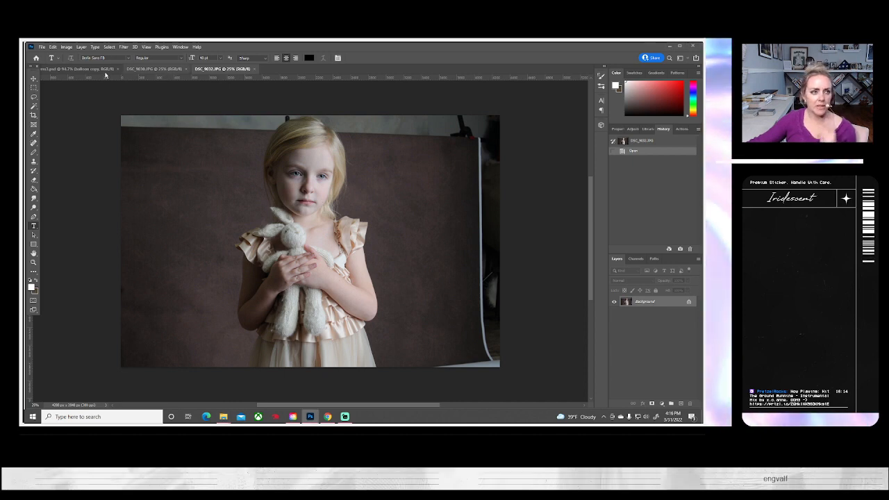
- Review the balloon composite fitted to the screen and the other girl portrait, ending on DSC_9032.JPG
{"action": "left_click", "coordinate": [76, 69]}
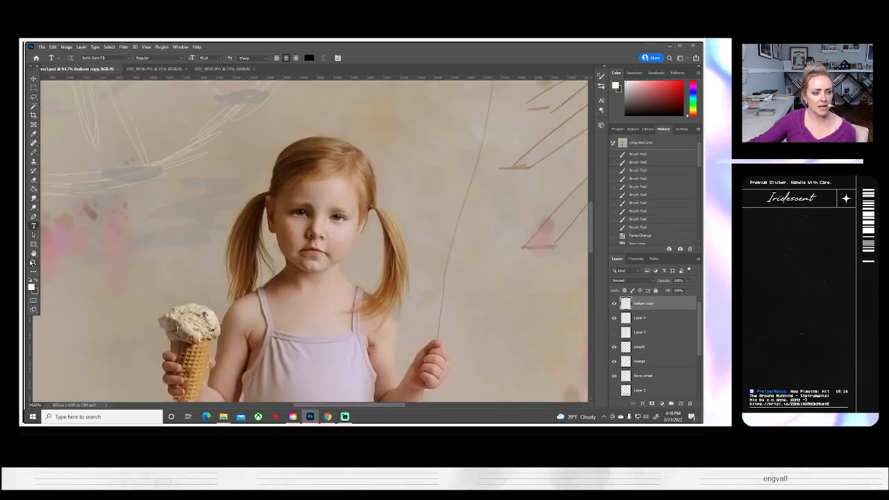
{"action": "left_click", "coordinate": [33, 261]}
{"action": "left_click", "coordinate": [237, 58]}
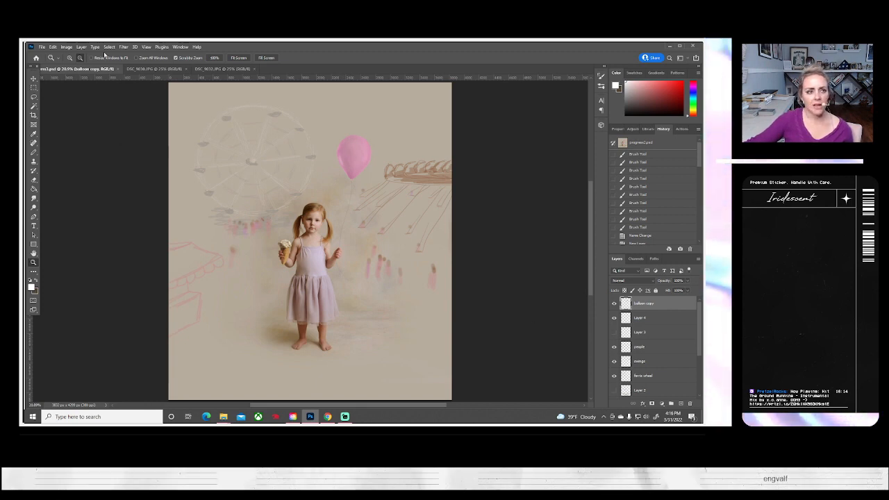
{"action": "left_click", "coordinate": [154, 69]}
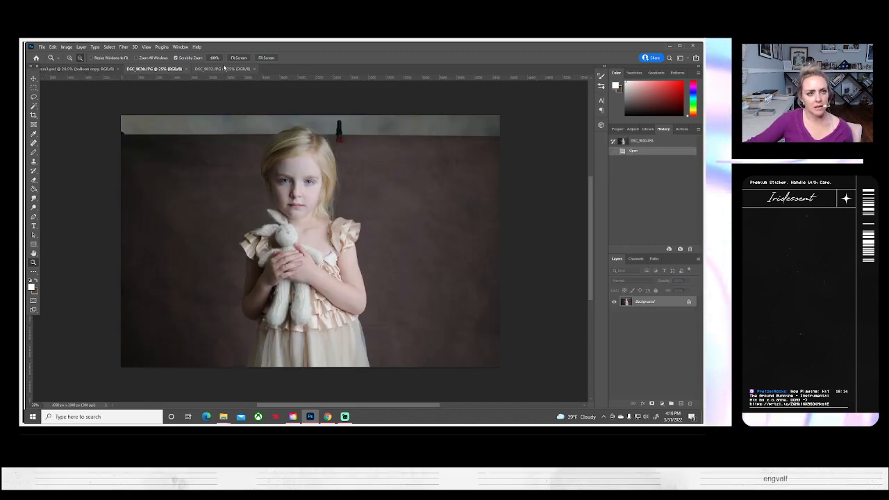
{"action": "left_click", "coordinate": [218, 68]}
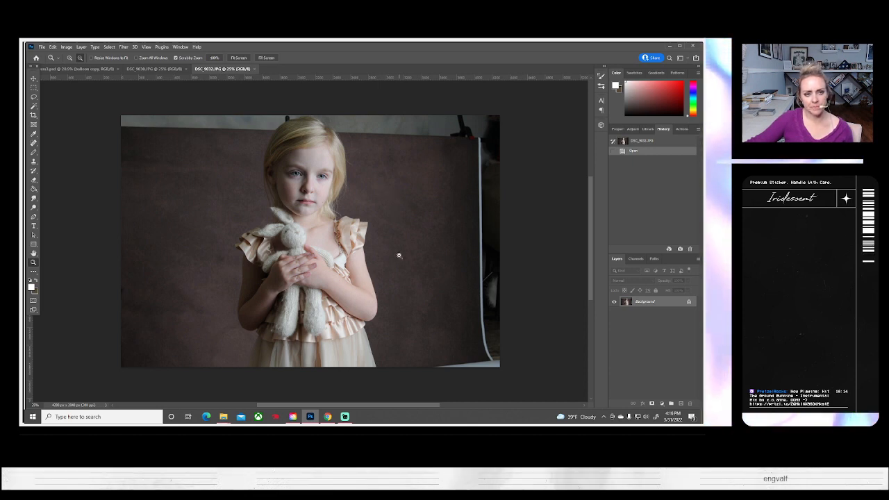
- Duplicate the Background layer of DSC_9032.JPG as Background copy
{"action": "right_click", "coordinate": [636, 303]}
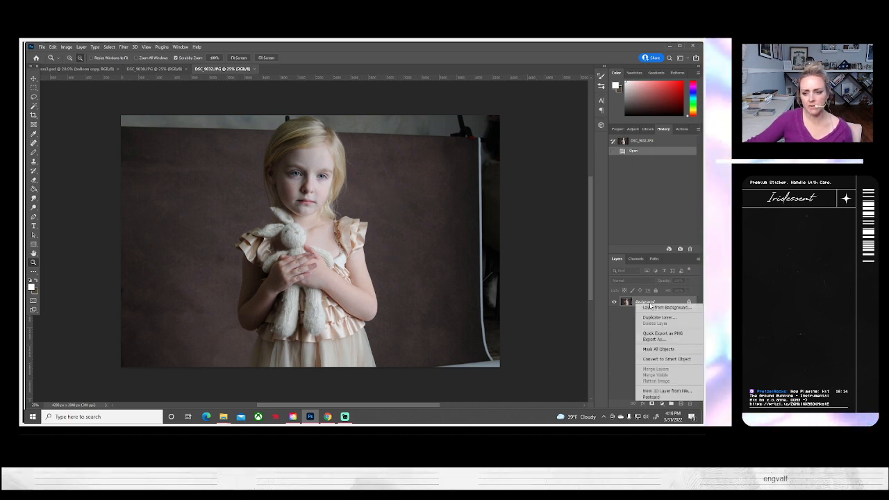
{"action": "left_click", "coordinate": [660, 318]}
{"action": "left_click", "coordinate": [422, 146]}
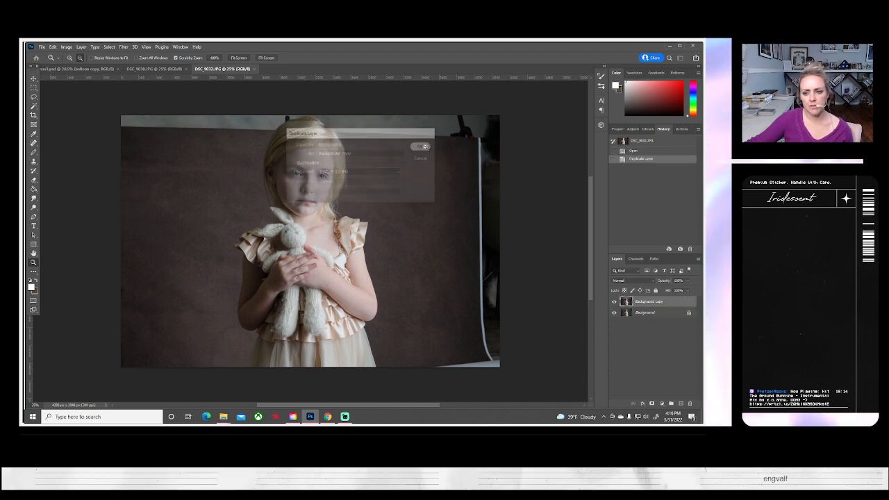
- Sharpen the Background copy layer with Unsharp Mask at radius 2.5 pixels and threshold 0, previewing the girl's eye
{"action": "left_click", "coordinate": [147, 47]}
{"action": "mouse_move", "coordinate": [123, 46]}
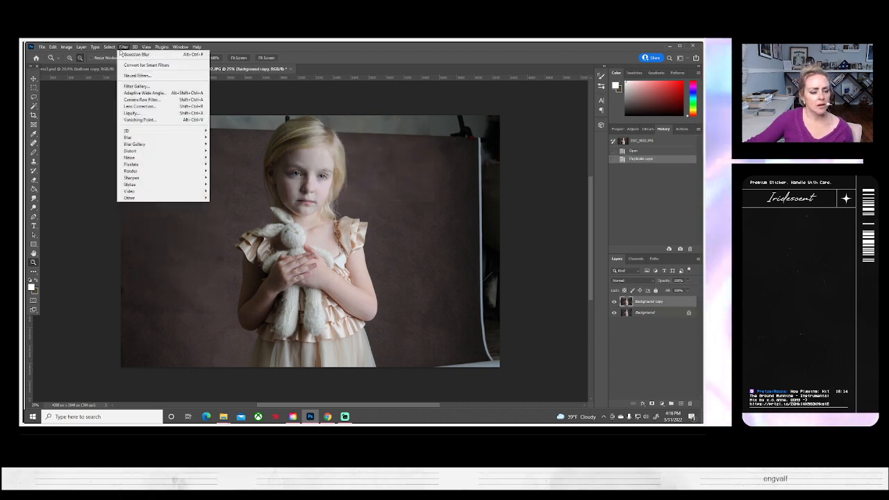
{"action": "mouse_move", "coordinate": [167, 178]}
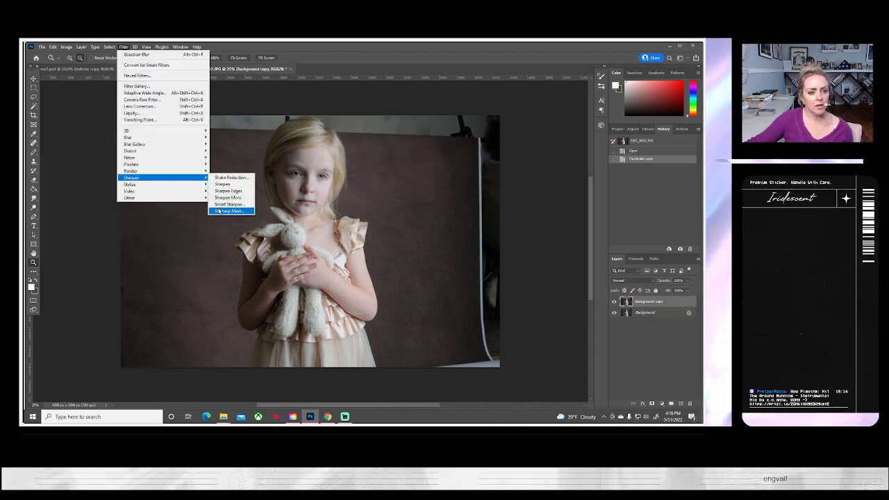
{"action": "left_click", "coordinate": [229, 211]}
{"action": "left_click_drag", "start_coordinate": [462, 159], "coordinate": [546, 229]}
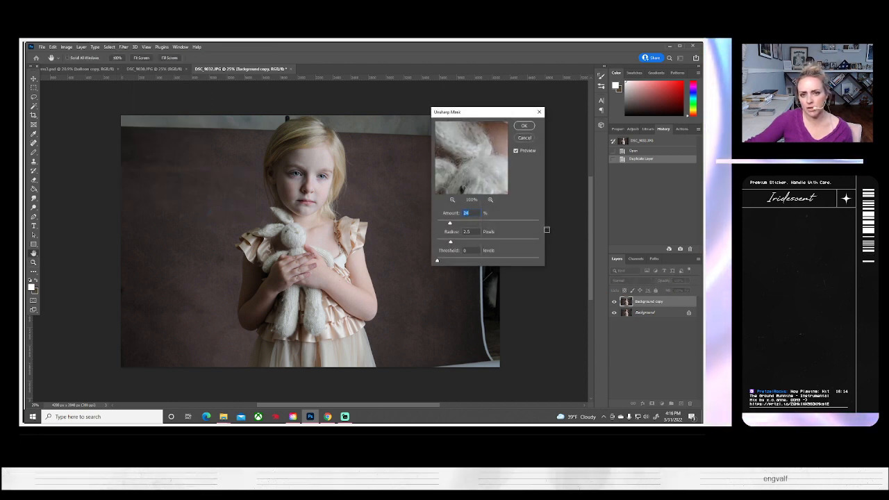
{"action": "left_click_drag", "start_coordinate": [455, 136], "coordinate": [490, 172]}
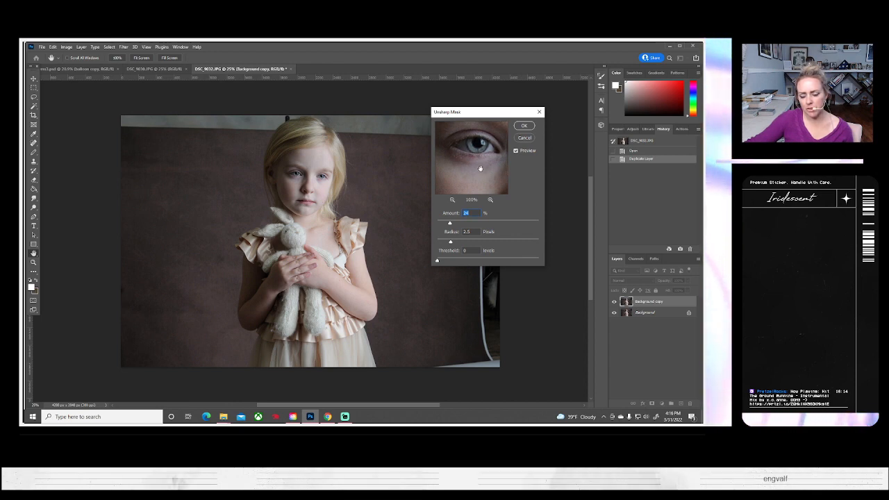
{"action": "left_click", "coordinate": [526, 126]}
{"action": "key", "text": "z"}
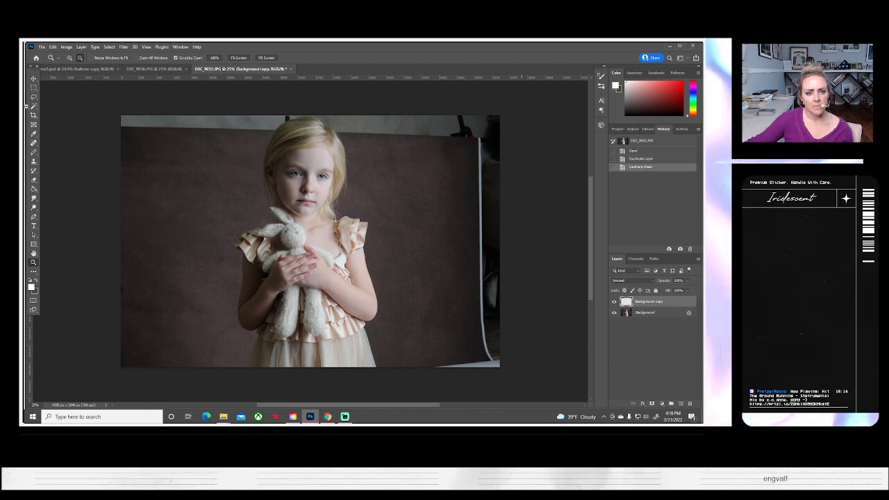
- Apply Reduce Noise to the Background copy layer with strength 7, preserving details 33%, color noise 100% and sharpen details 26%
{"action": "left_click", "coordinate": [123, 47]}
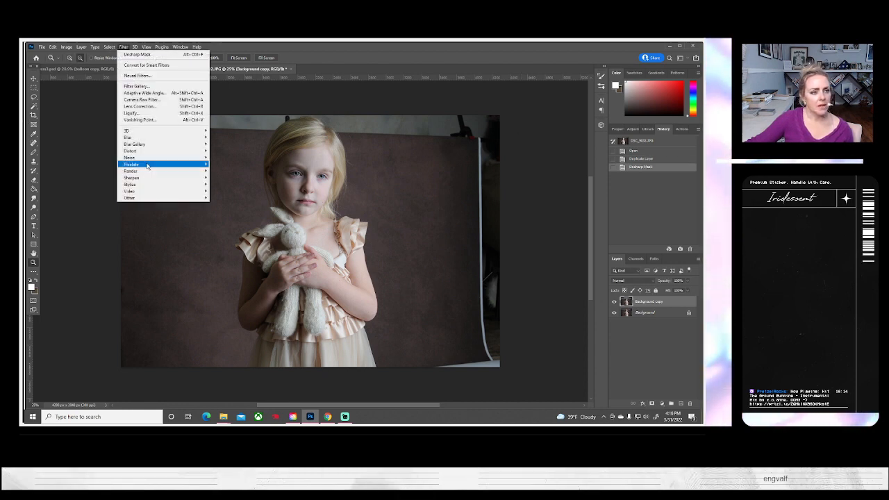
{"action": "mouse_move", "coordinate": [181, 157]}
{"action": "left_click", "coordinate": [227, 184]}
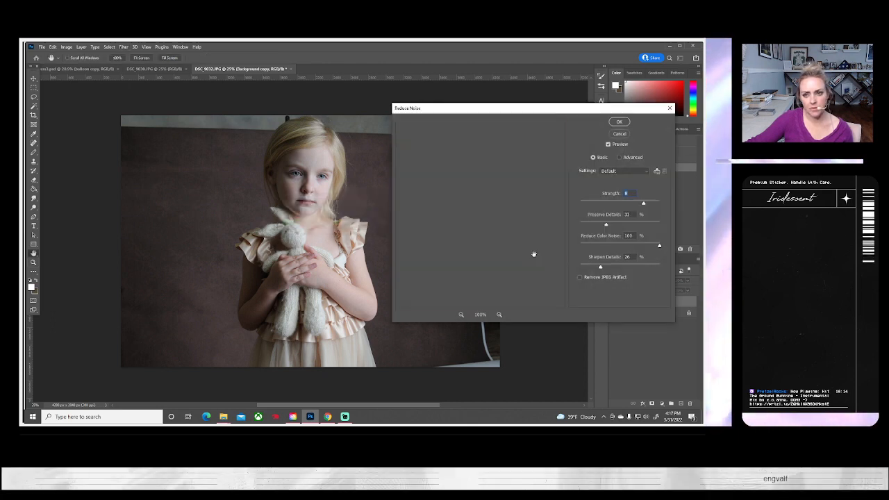
{"action": "left_click_drag", "start_coordinate": [478, 182], "coordinate": [489, 309]}
{"action": "left_click_drag", "start_coordinate": [469, 194], "coordinate": [499, 308]}
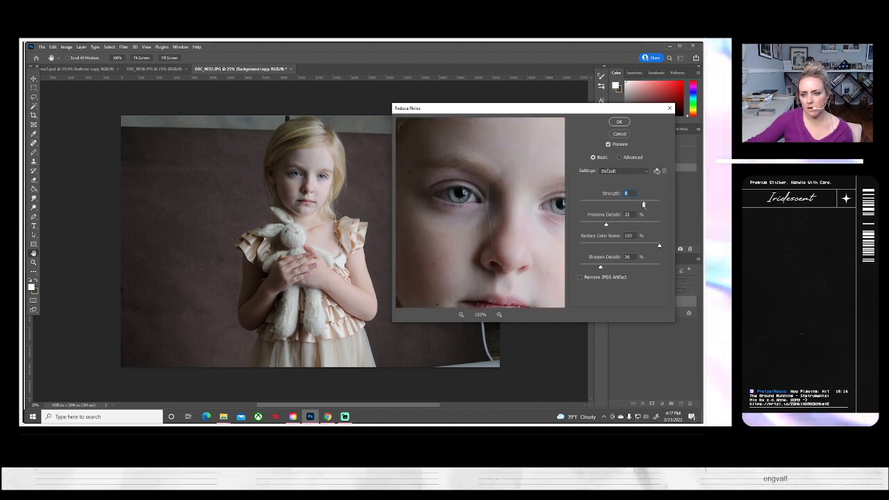
{"action": "left_click_drag", "start_coordinate": [643, 205], "coordinate": [638, 205]}
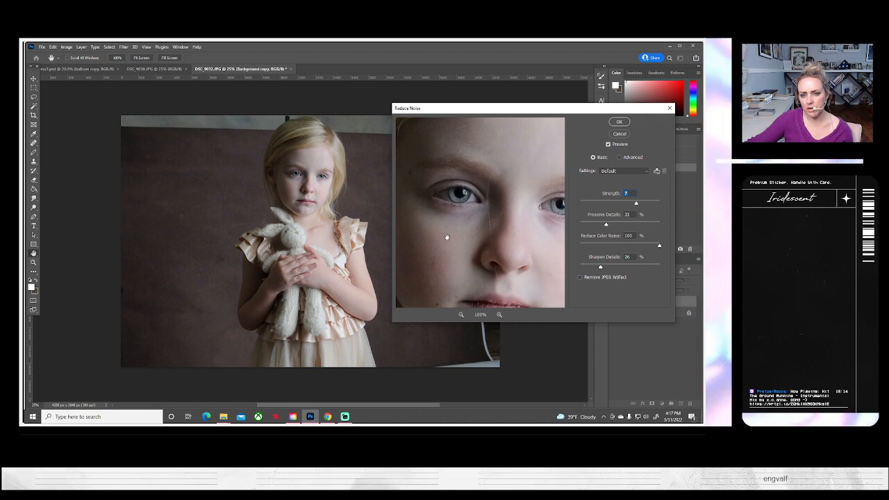
{"action": "left_click", "coordinate": [619, 133]}
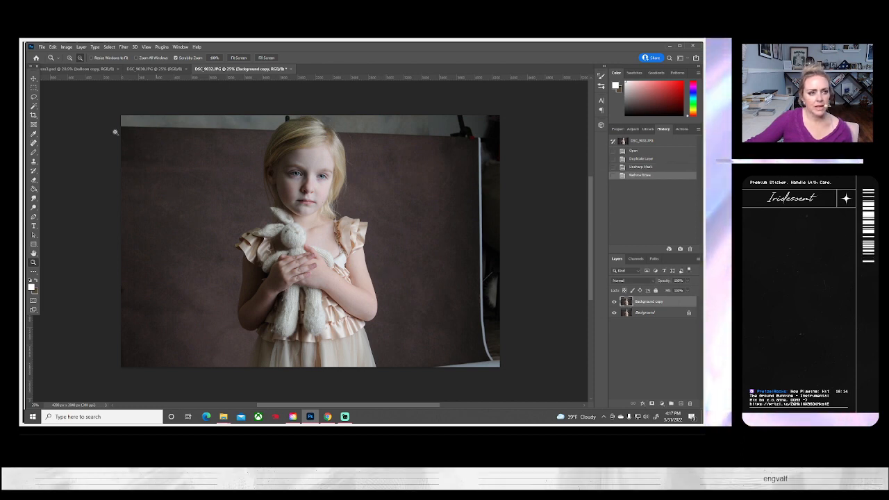
- Warm the Background copy layer with Color Balance, setting the midtones to red +26 and yellow -15
{"action": "left_click", "coordinate": [66, 47]}
{"action": "mouse_move", "coordinate": [91, 65]}
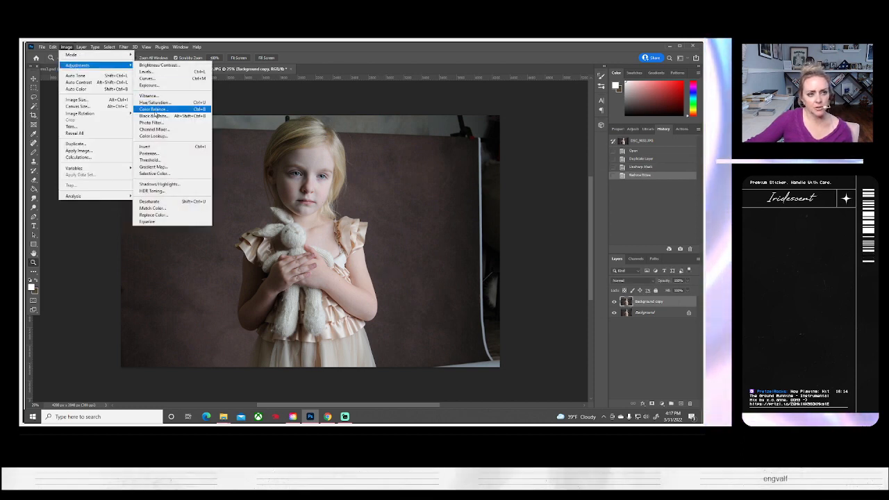
{"action": "left_click", "coordinate": [153, 109]}
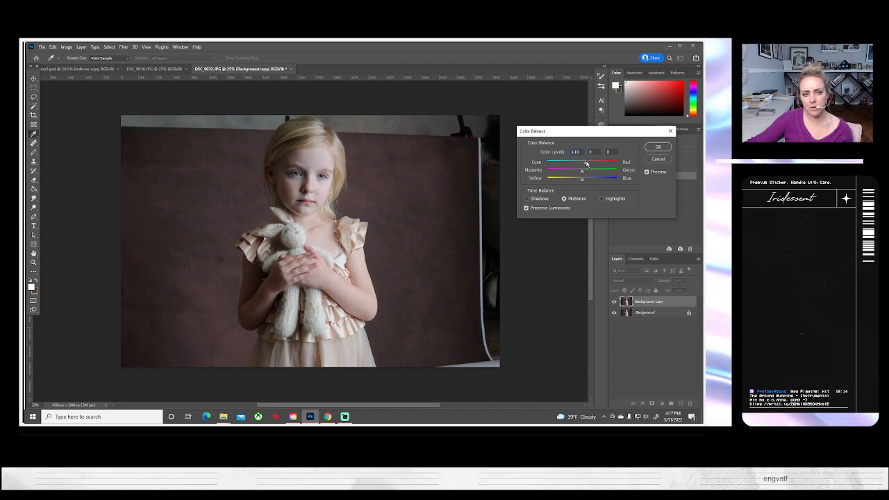
{"action": "left_click_drag", "start_coordinate": [587, 164], "coordinate": [577, 179]}
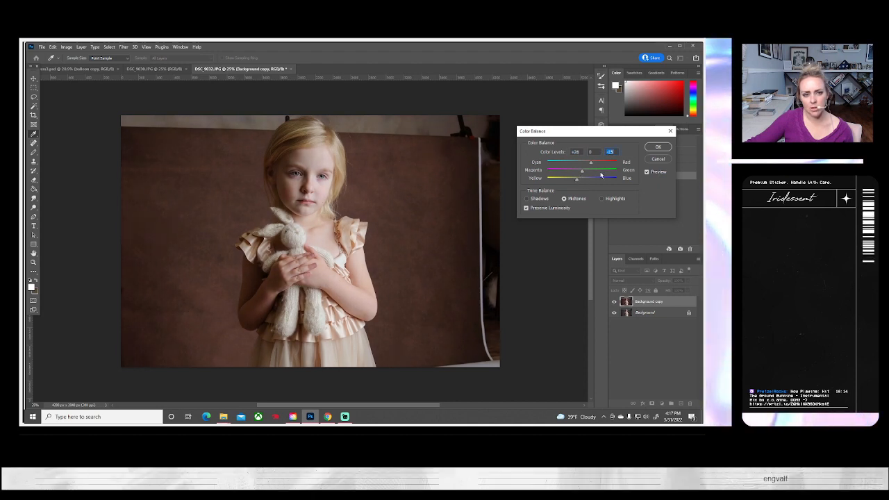
{"action": "left_click", "coordinate": [658, 147]}
{"action": "key", "text": "z"}
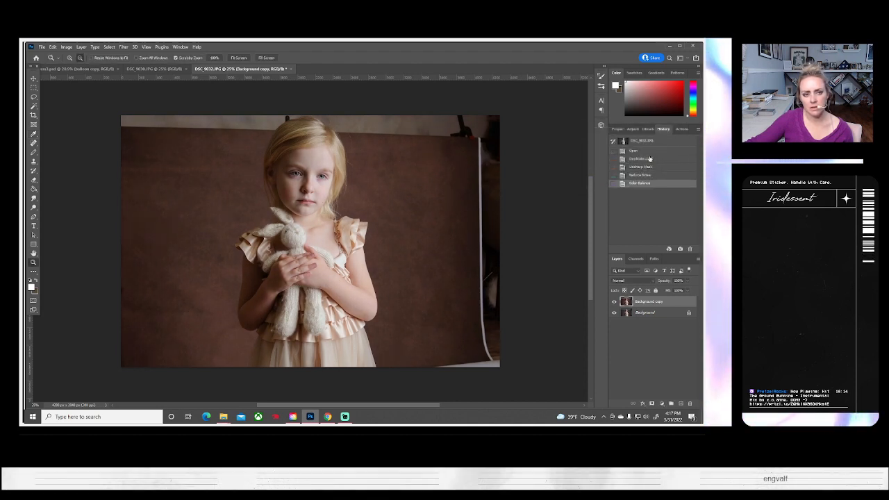
- Duplicate the color-corrected Background copy layer
{"action": "right_click", "coordinate": [640, 304]}
{"action": "left_click", "coordinate": [577, 144]}
{"action": "key", "text": "Return"}
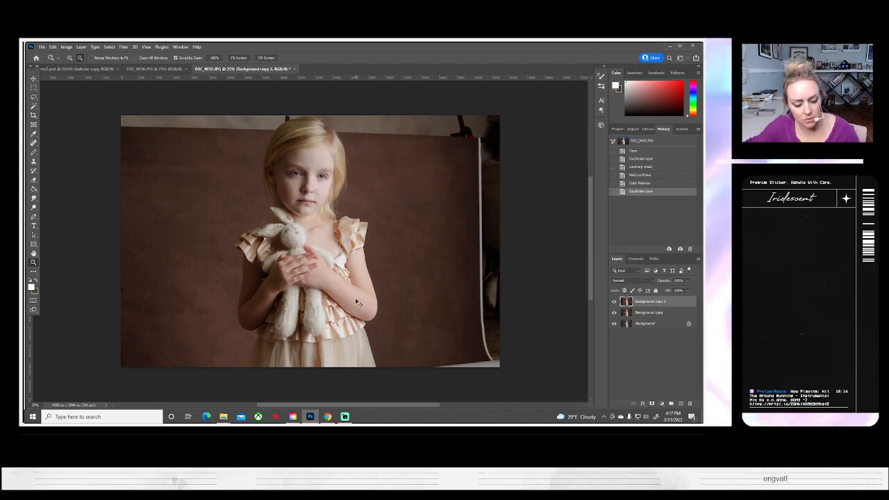
- Select the whole canvas and shift the top layer copy down and to the left with Free Transform
{"action": "key", "text": "ctrl+a"}
{"action": "key", "text": "ctrl+t"}
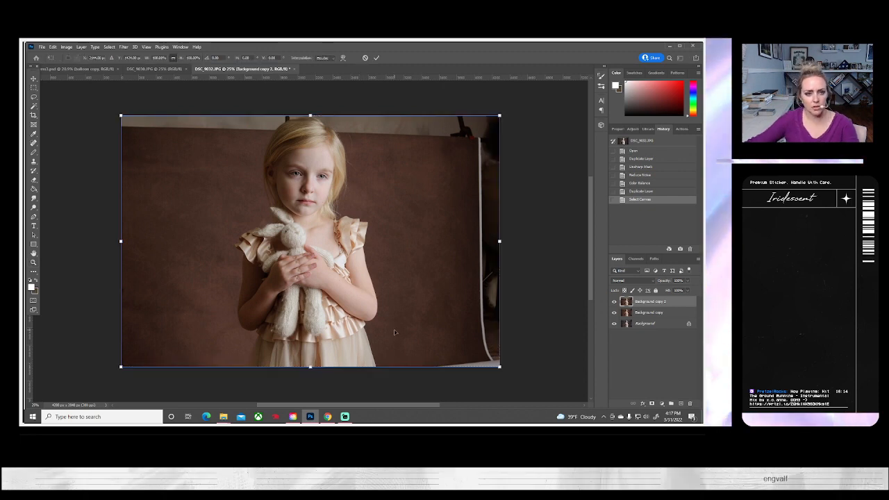
{"action": "left_click_drag", "start_coordinate": [396, 316], "coordinate": [341, 341]}
{"action": "key", "text": "Return"}
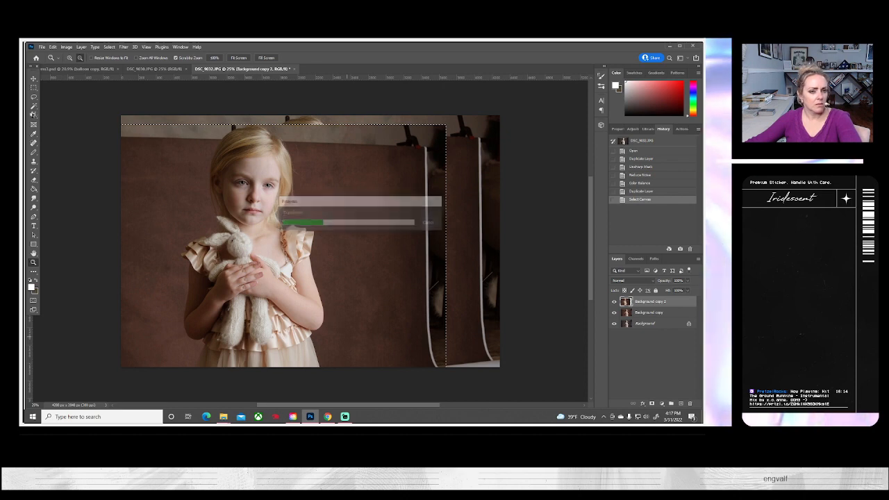
{"action": "left_click", "coordinate": [33, 116]}
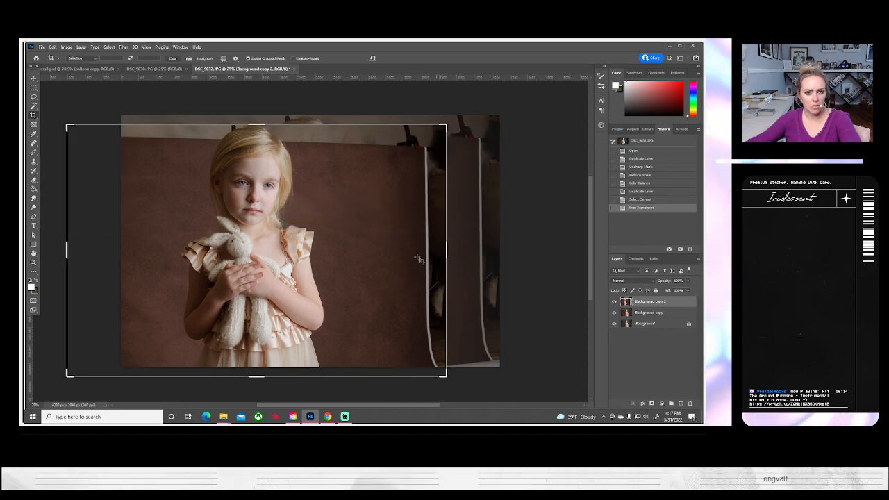
{"action": "left_click", "coordinate": [345, 244]}
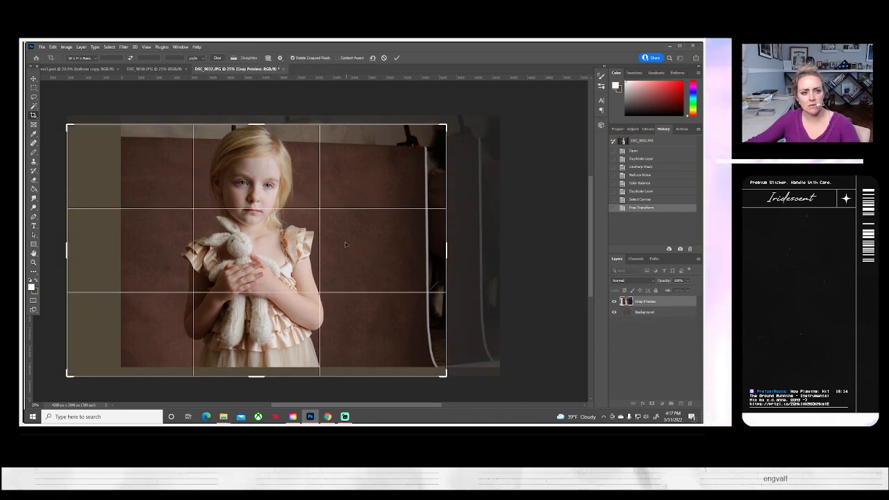
{"action": "left_click", "coordinate": [383, 59]}
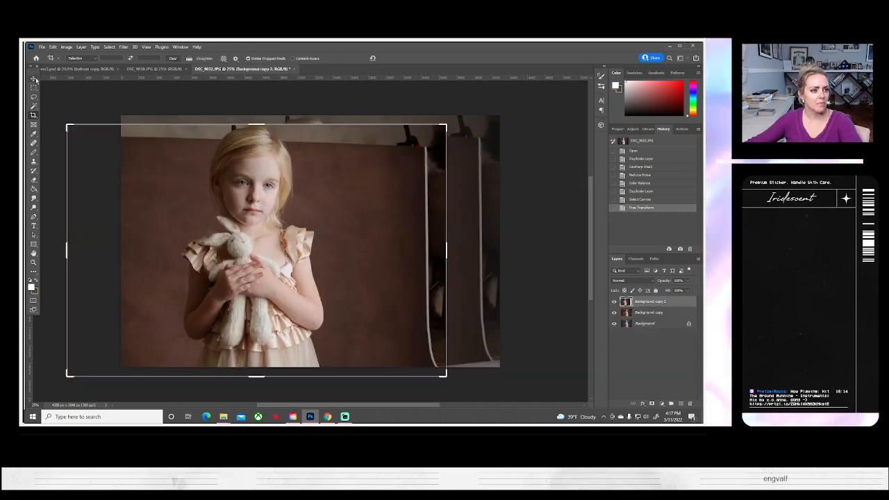
- Switch to the Move tool and deselect the whole-canvas selection
{"action": "left_click", "coordinate": [35, 79]}
{"action": "left_click", "coordinate": [109, 47]}
{"action": "left_click", "coordinate": [122, 62]}
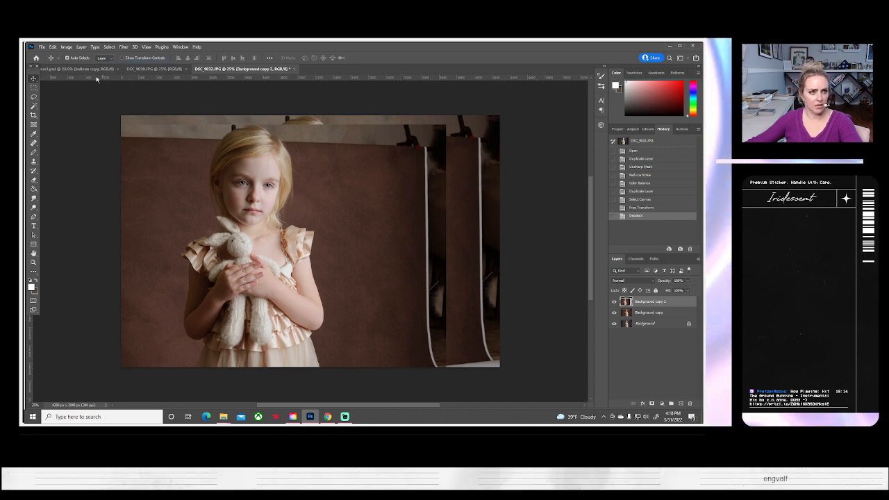
- Try flipping only the shifted top layer copy horizontally
{"action": "left_click", "coordinate": [53, 47]}
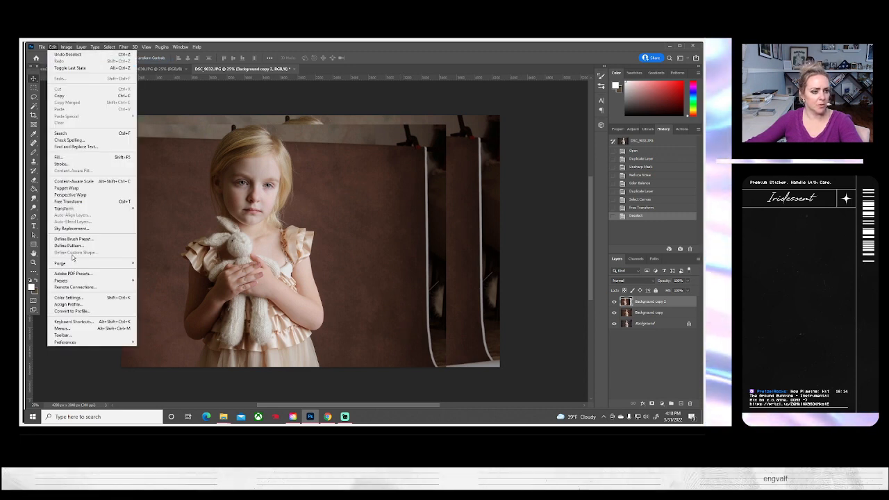
{"action": "mouse_move", "coordinate": [75, 208]}
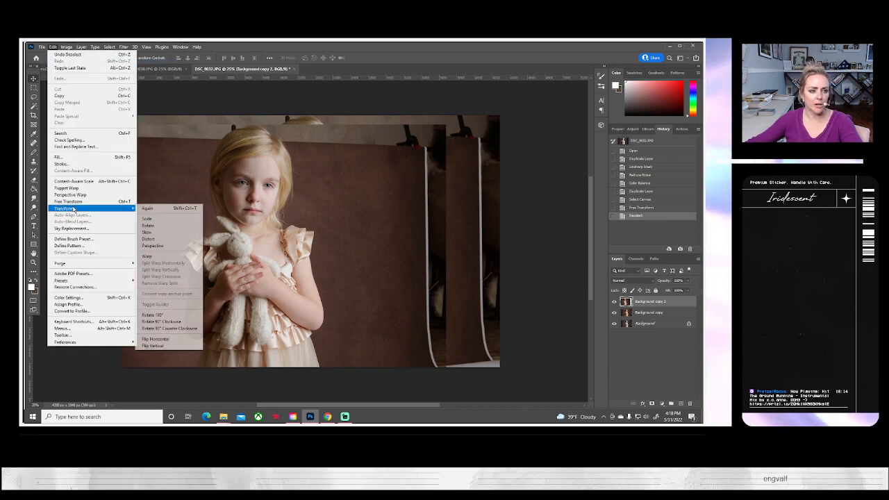
{"action": "left_click", "coordinate": [167, 339]}
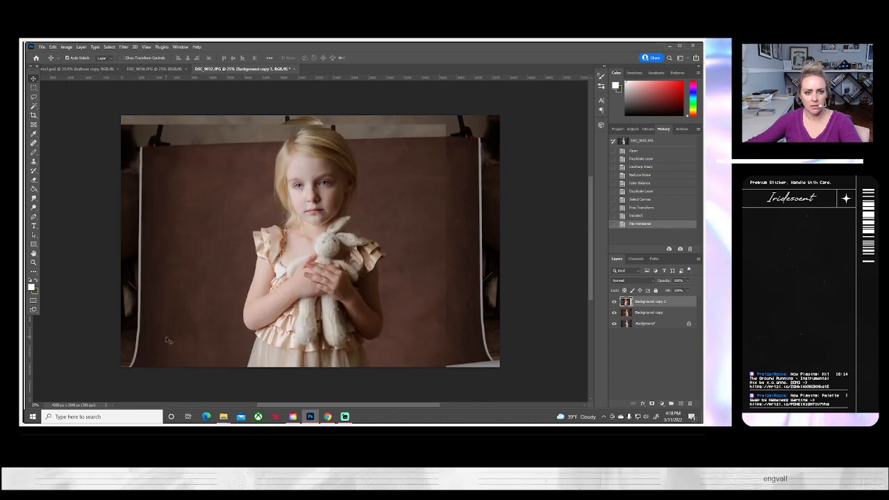
- Try flipping the whole canvas horizontally with the Background copy layer selected, and revert the image to its state before both flips
{"action": "left_click", "coordinate": [649, 314]}
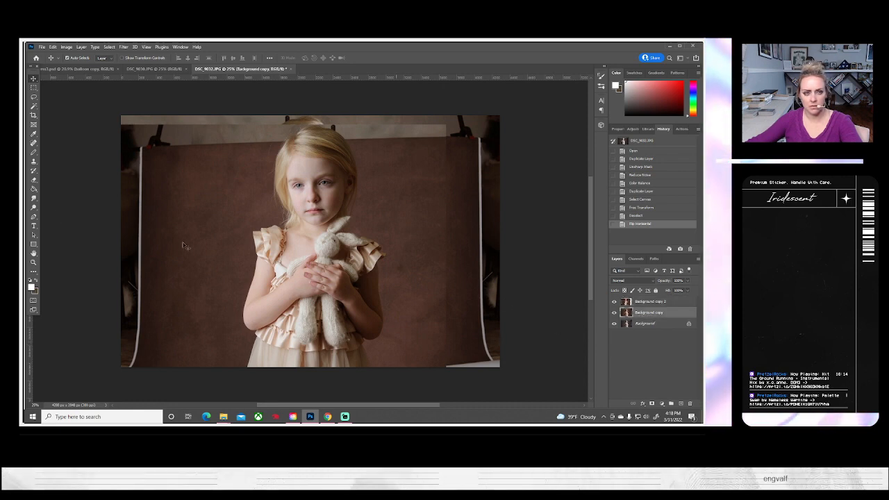
{"action": "left_click", "coordinate": [67, 46]}
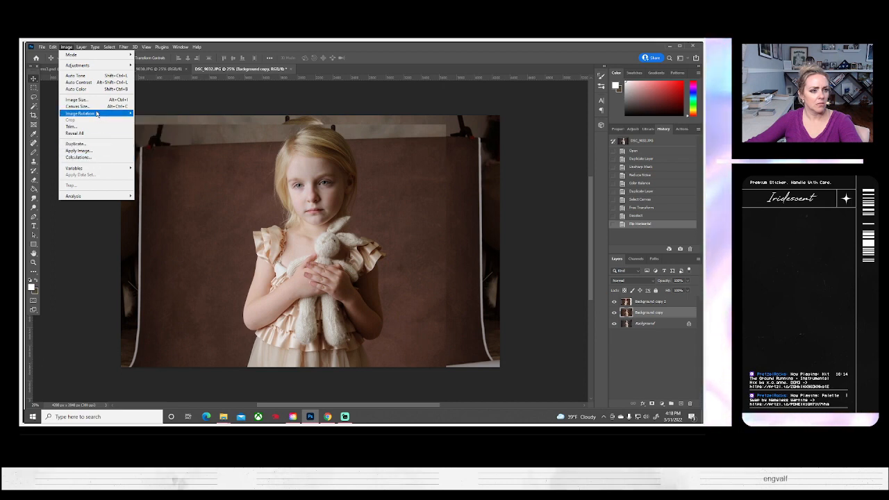
{"action": "mouse_move", "coordinate": [96, 114]}
{"action": "left_click", "coordinate": [170, 142]}
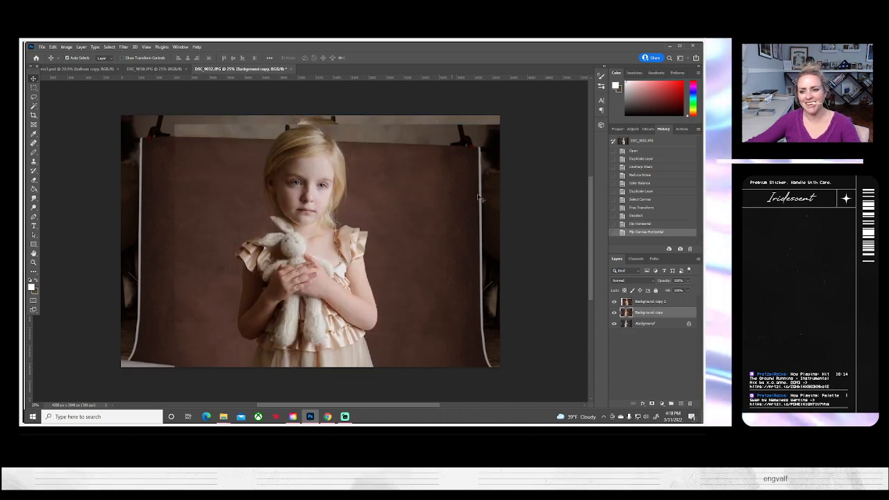
{"action": "left_click", "coordinate": [634, 224]}
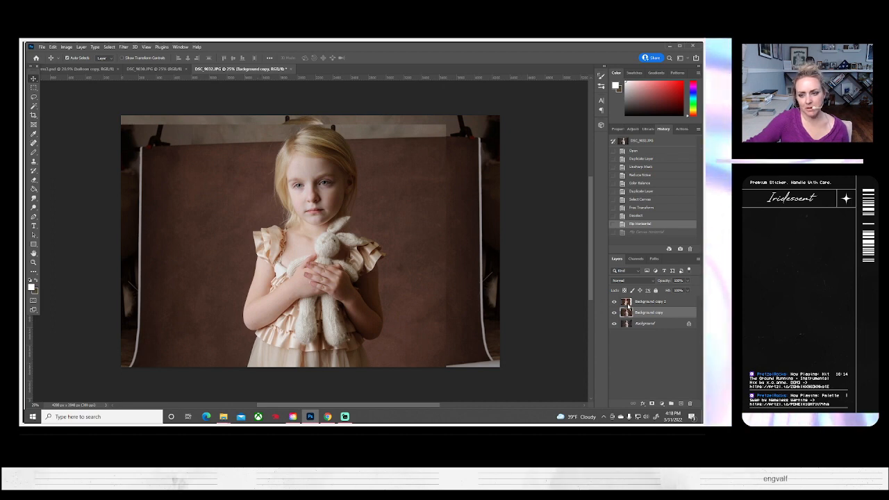
{"action": "left_click", "coordinate": [636, 216]}
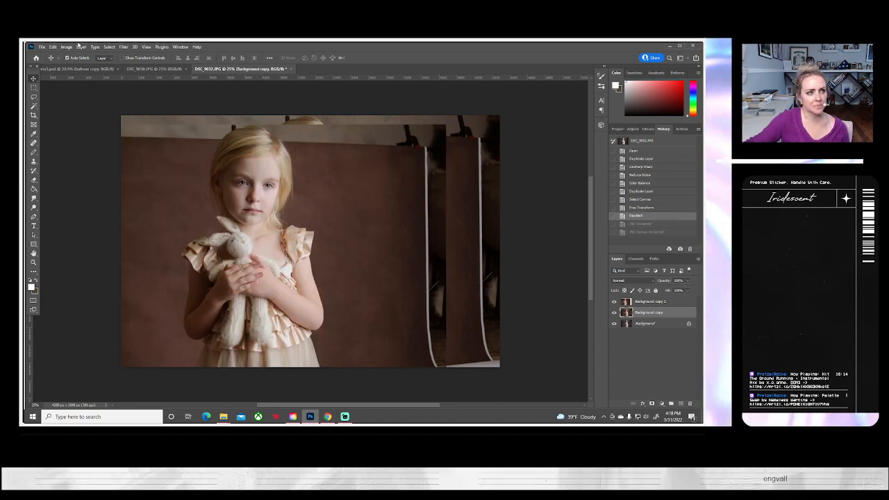
- Flip the whole canvas horizontally so the girl stands on the right side of the picture
{"action": "left_click", "coordinate": [66, 47]}
{"action": "mouse_move", "coordinate": [74, 66]}
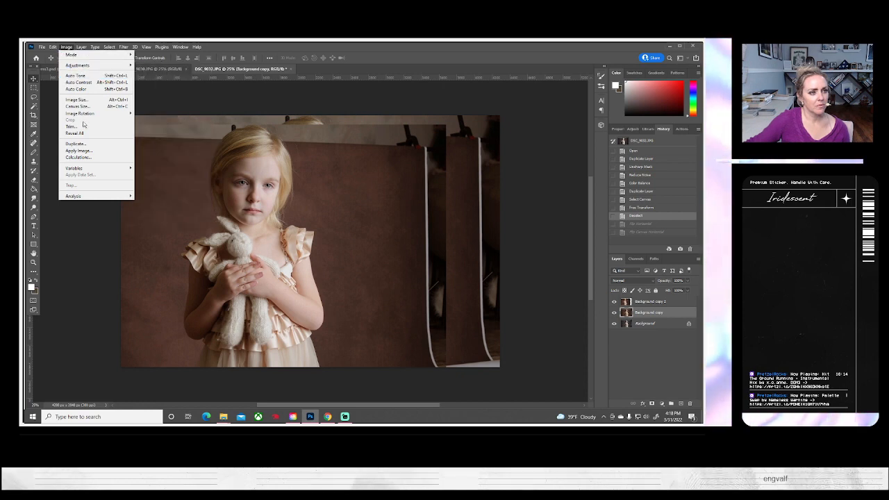
{"action": "mouse_move", "coordinate": [122, 114]}
{"action": "left_click", "coordinate": [169, 145]}
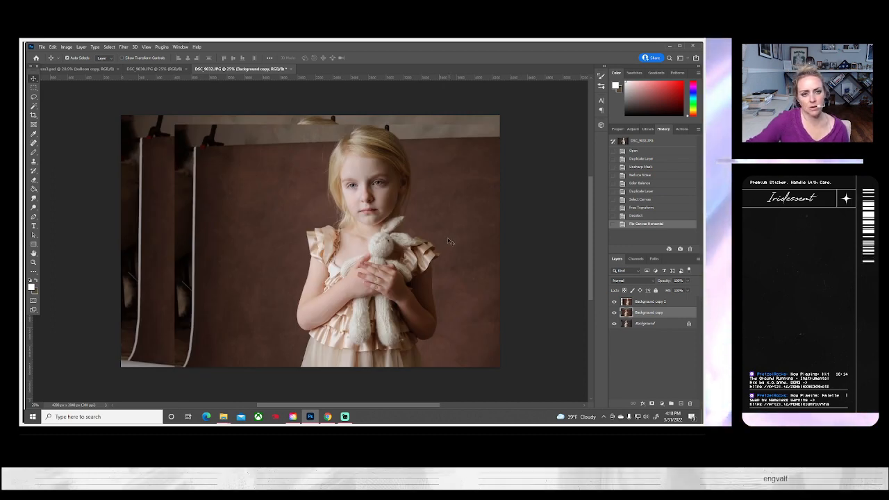
- Flatten all layers into one image and duplicate the flattened Background layer
{"action": "left_click", "coordinate": [81, 47]}
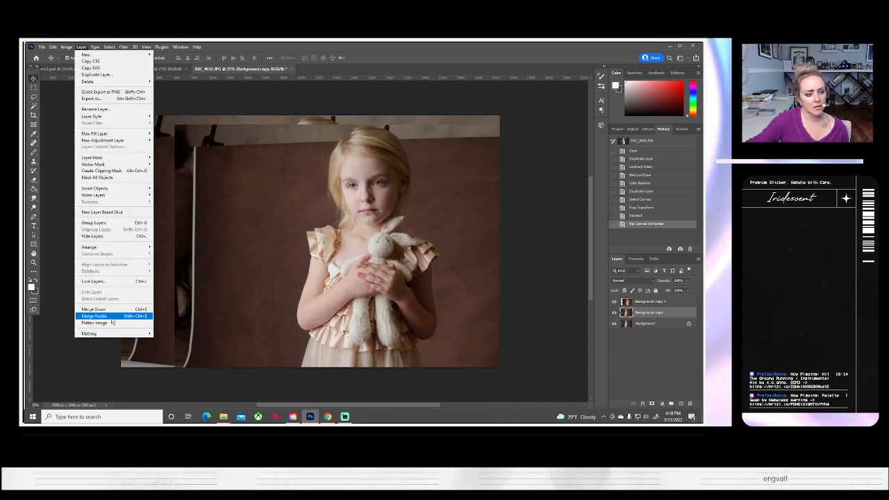
{"action": "left_click", "coordinate": [113, 323]}
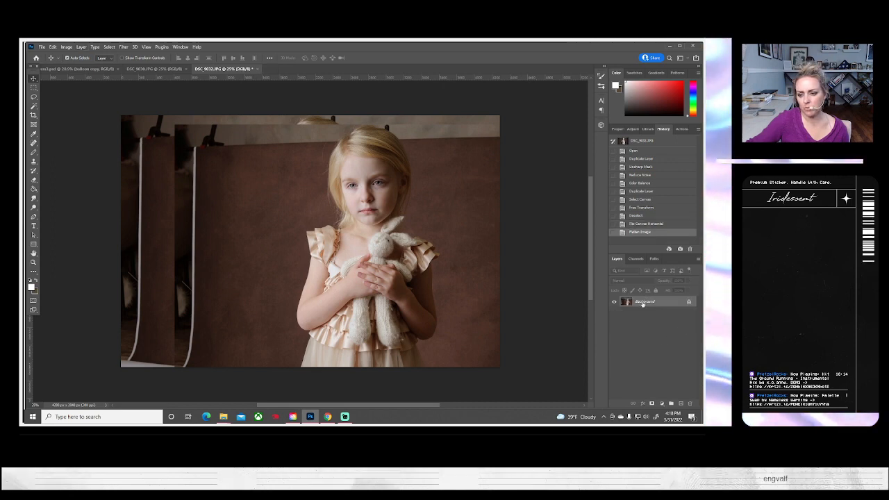
{"action": "right_click", "coordinate": [644, 303]}
{"action": "left_click", "coordinate": [650, 317]}
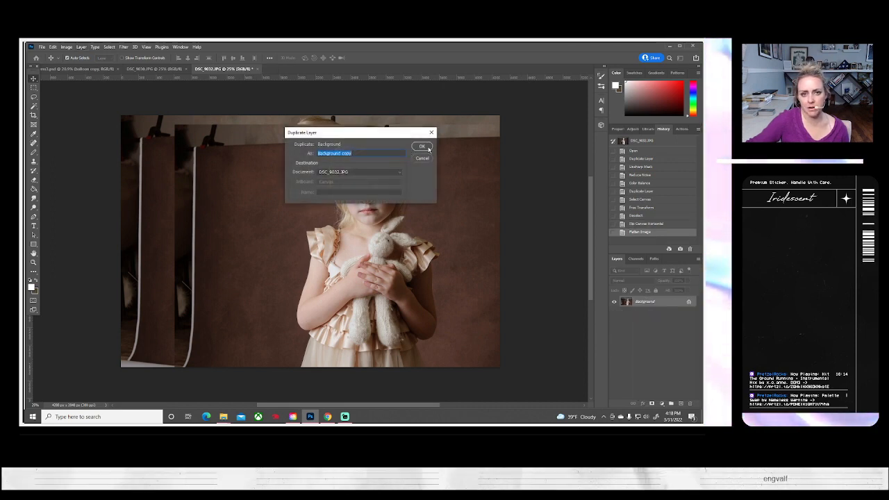
{"action": "left_click", "coordinate": [410, 148]}
- Extend the canvas upward with the Crop tool to add a strip of space above the girl's head
{"action": "left_click", "coordinate": [33, 116]}
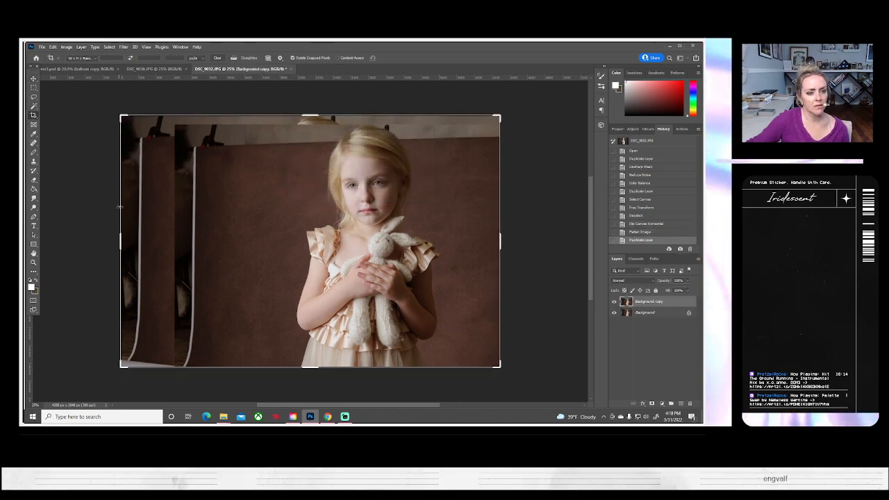
{"action": "left_click", "coordinate": [120, 241]}
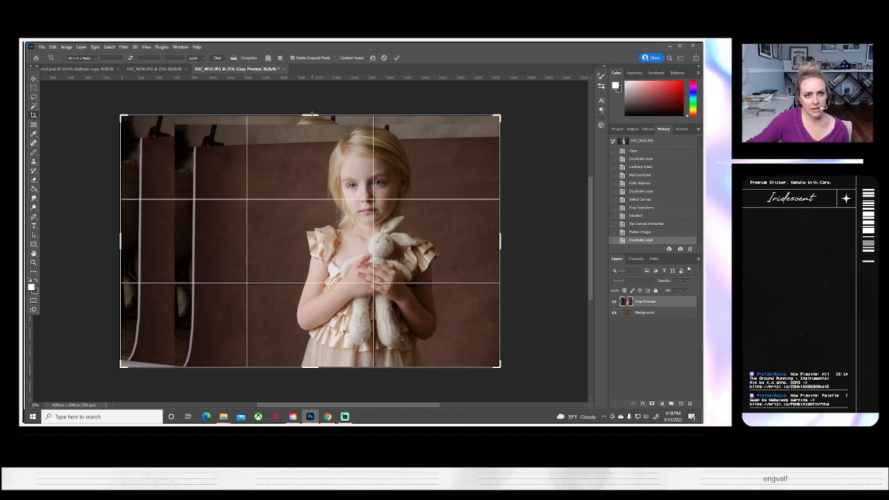
{"action": "left_click_drag", "start_coordinate": [312, 115], "coordinate": [312, 109]}
{"action": "left_click_drag", "start_coordinate": [312, 109], "coordinate": [310, 106]}
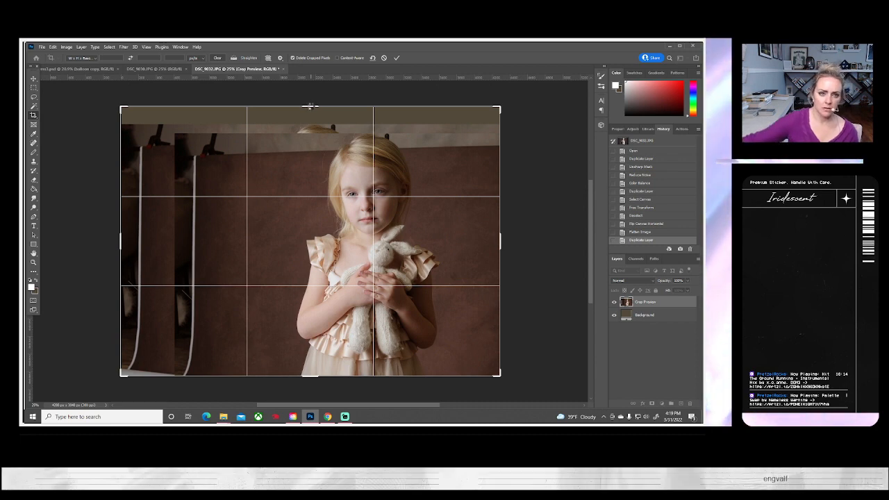
{"action": "key", "text": "Return"}
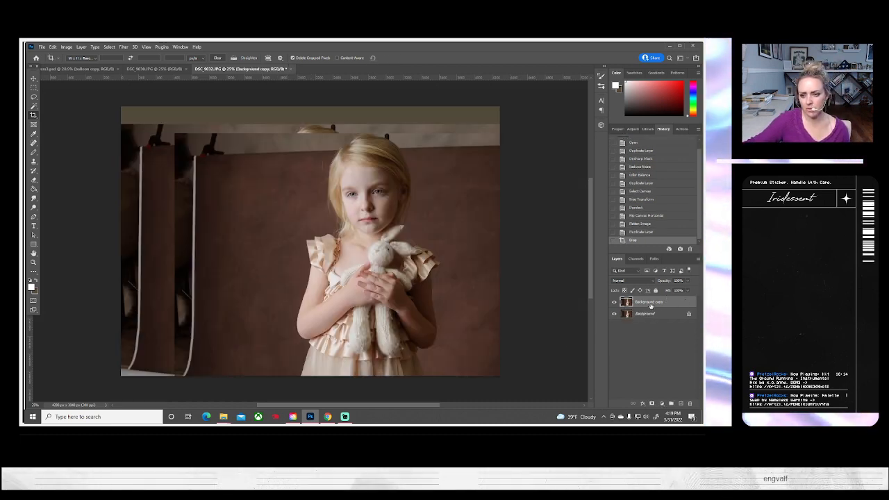
- Duplicate the Background copy layer of the extended image
{"action": "right_click", "coordinate": [651, 306]}
{"action": "left_click", "coordinate": [625, 133]}
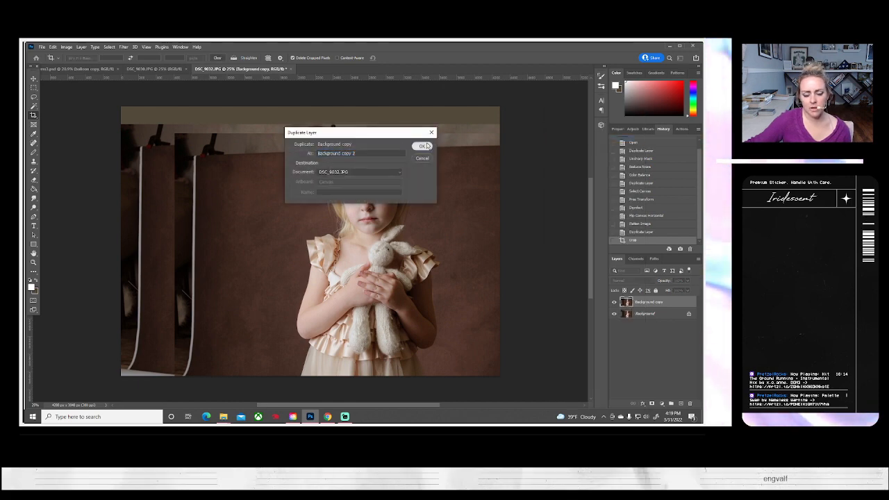
{"action": "left_click", "coordinate": [423, 146]}
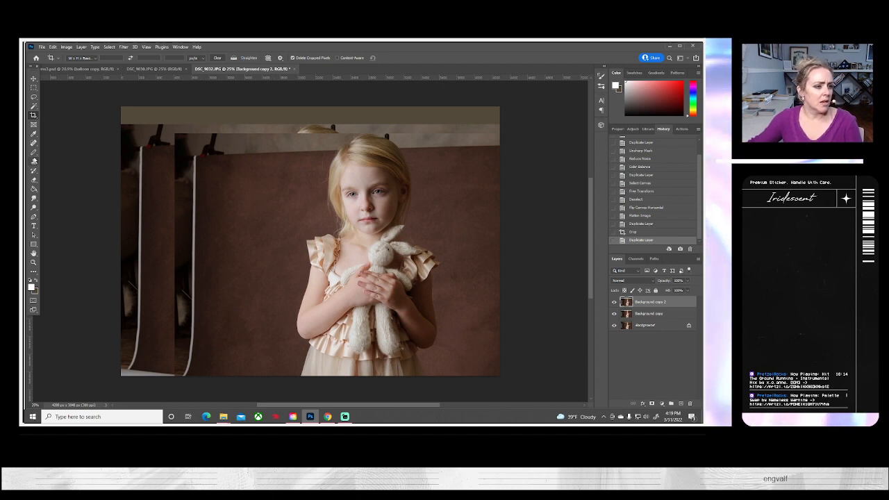
- Clone backdrop texture with the Clone Stamp over the wall and empty strip to the upper right of the girl
{"action": "key", "text": "s"}
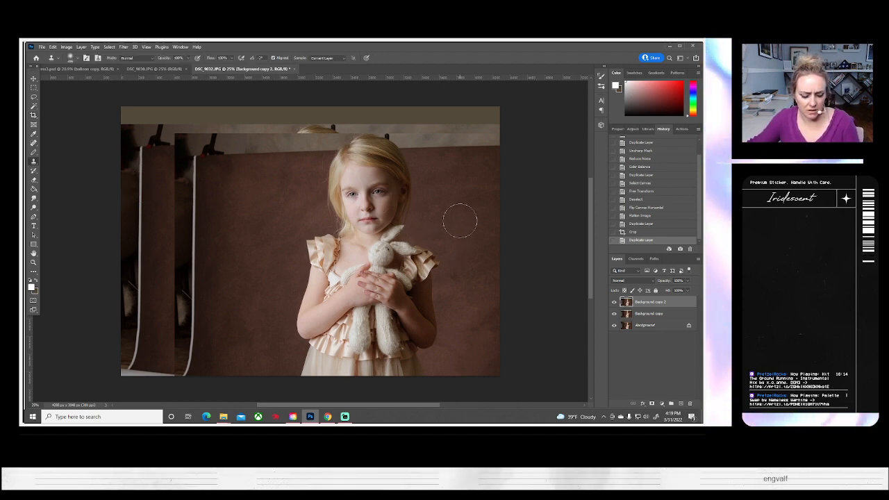
{"action": "mouse_move", "coordinate": [428, 161]}
{"action": "left_mouse_down"}
{"action": "mouse_move", "coordinate": [423, 103]}
{"action": "mouse_move", "coordinate": [425, 140]}
{"action": "mouse_move", "coordinate": [397, 107]}
{"action": "mouse_move", "coordinate": [401, 115]}
{"action": "left_mouse_up"}
{"action": "mouse_move", "coordinate": [409, 138]}
{"action": "left_mouse_down"}
{"action": "mouse_move", "coordinate": [419, 132]}
{"action": "mouse_move", "coordinate": [445, 153]}
{"action": "mouse_move", "coordinate": [469, 109]}
{"action": "mouse_move", "coordinate": [478, 136]}
{"action": "mouse_move", "coordinate": [491, 132]}
{"action": "left_mouse_up"}
{"action": "left_click", "coordinate": [458, 196], "text": "alt"}
{"action": "left_click", "coordinate": [486, 278], "text": "alt"}
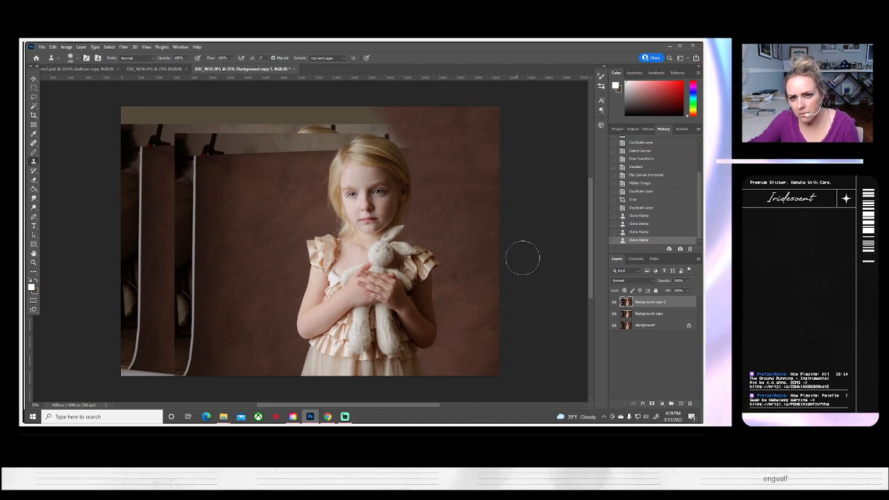
- Clone brown backdrop over the wall and empty strip directly above the girl's head, undoing one misplaced stroke
{"action": "left_click", "coordinate": [449, 182], "text": "alt"}
{"action": "mouse_move", "coordinate": [408, 137]}
{"action": "left_mouse_down"}
{"action": "mouse_move", "coordinate": [387, 124]}
{"action": "mouse_move", "coordinate": [442, 159]}
{"action": "left_mouse_up"}
{"action": "left_click", "coordinate": [441, 156], "text": "alt"}
{"action": "mouse_move", "coordinate": [387, 125]}
{"action": "left_mouse_down"}
{"action": "mouse_move", "coordinate": [381, 113]}
{"action": "mouse_move", "coordinate": [394, 115]}
{"action": "left_mouse_up"}
{"action": "key", "text": "ctrl+z"}
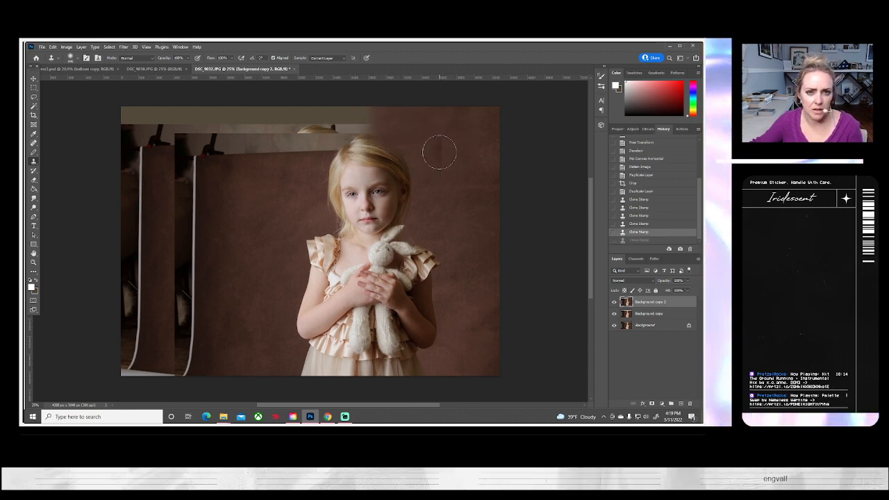
{"action": "left_click", "coordinate": [434, 139], "text": "alt"}
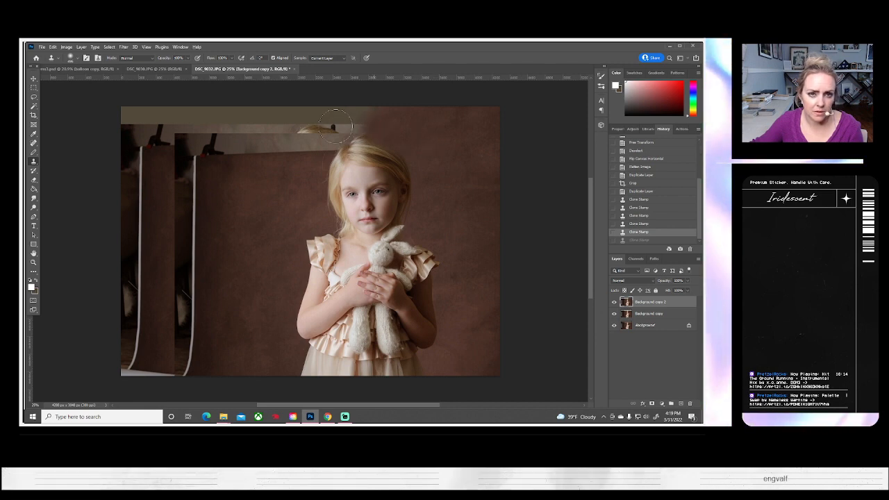
{"action": "mouse_move", "coordinate": [358, 128]}
{"action": "left_mouse_down"}
{"action": "mouse_move", "coordinate": [379, 111]}
{"action": "mouse_move", "coordinate": [349, 114]}
{"action": "left_mouse_up"}
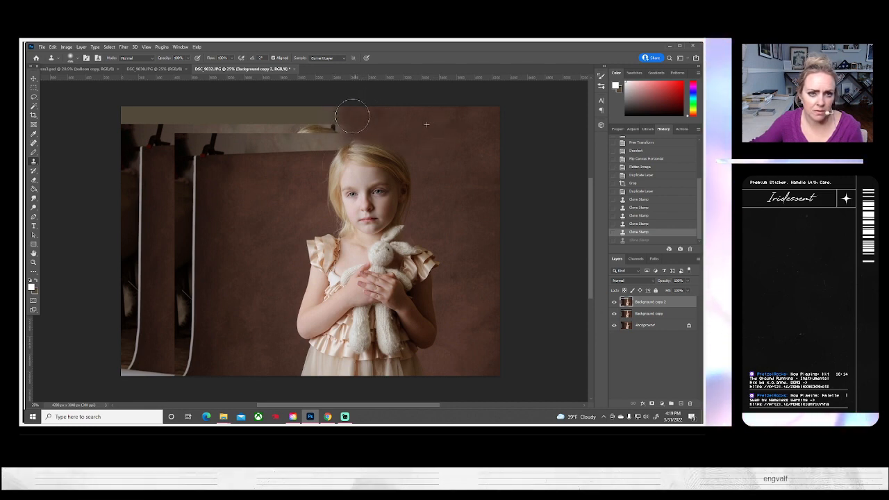
- Clone backdrop texture over the lamp, the backdrop's upper edge and the wall to the upper left of the girl's head
{"action": "left_click", "coordinate": [290, 203], "text": "alt"}
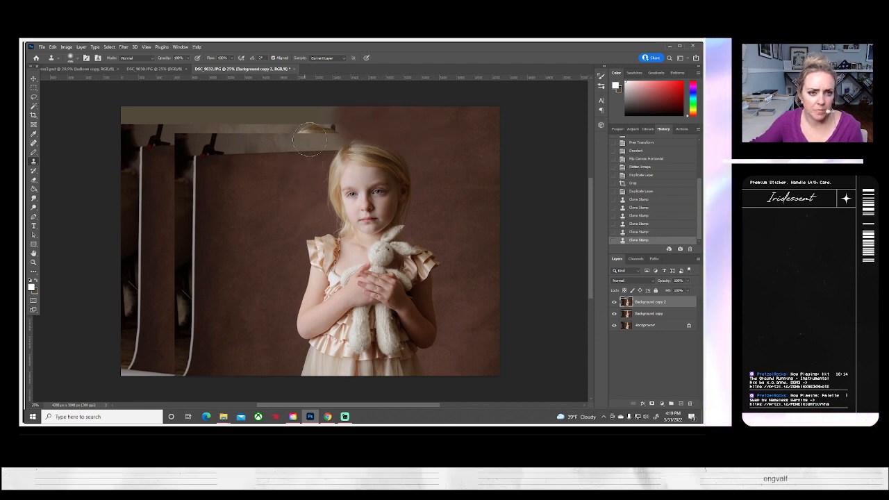
{"action": "mouse_move", "coordinate": [305, 157]}
{"action": "left_mouse_down"}
{"action": "mouse_move", "coordinate": [320, 135]}
{"action": "mouse_move", "coordinate": [288, 151]}
{"action": "mouse_move", "coordinate": [236, 144]}
{"action": "left_mouse_up"}
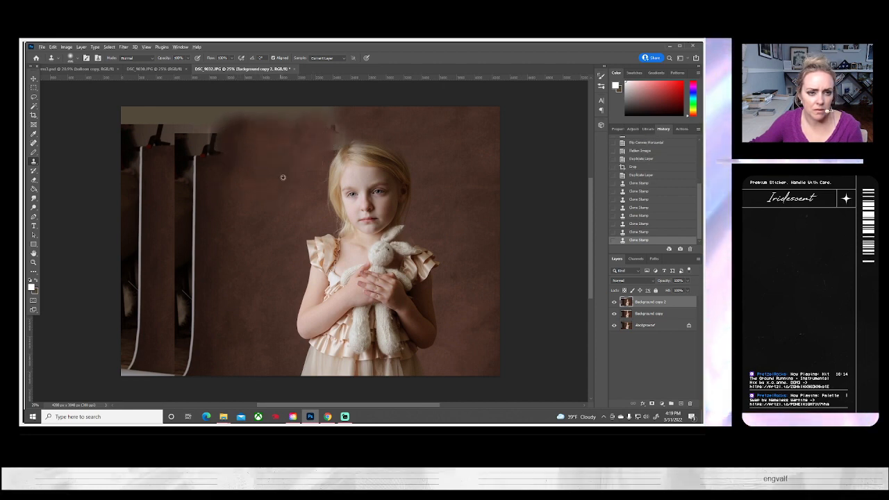
{"action": "mouse_move", "coordinate": [321, 144]}
{"action": "left_mouse_down"}
{"action": "mouse_move", "coordinate": [342, 131]}
{"action": "mouse_move", "coordinate": [306, 149]}
{"action": "left_mouse_up"}
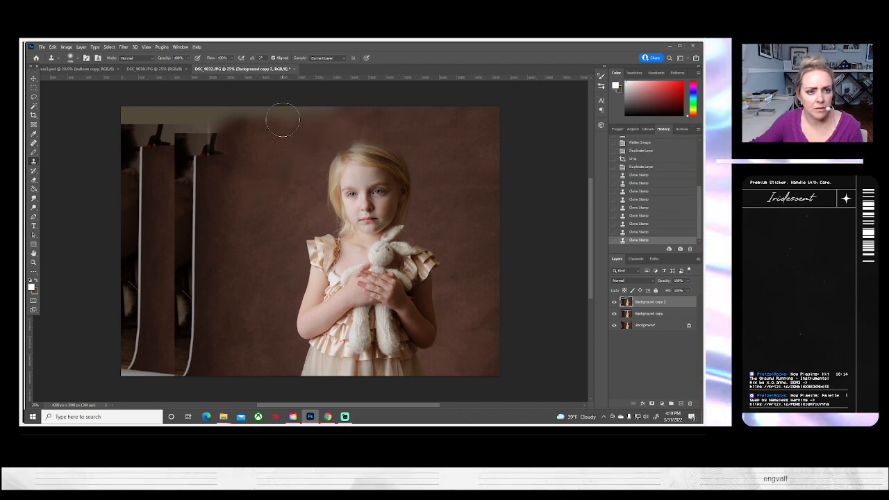
{"action": "mouse_move", "coordinate": [307, 108]}
{"action": "left_mouse_down"}
{"action": "mouse_move", "coordinate": [332, 105]}
{"action": "mouse_move", "coordinate": [303, 113]}
{"action": "mouse_move", "coordinate": [282, 120]}
{"action": "left_mouse_up"}
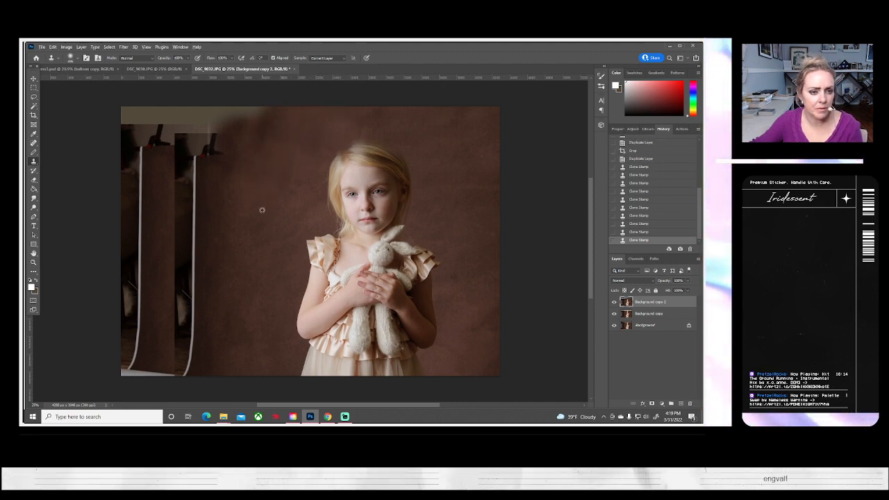
- Clone backdrop texture over the area beside the inner stand's clamp and over the lower part of the backdrop's white edge
{"action": "left_click", "coordinate": [225, 214], "text": "alt"}
{"action": "mouse_move", "coordinate": [218, 159]}
{"action": "left_mouse_down"}
{"action": "mouse_move", "coordinate": [275, 93]}
{"action": "mouse_move", "coordinate": [231, 153]}
{"action": "mouse_move", "coordinate": [256, 116]}
{"action": "mouse_move", "coordinate": [244, 173]}
{"action": "left_mouse_up"}
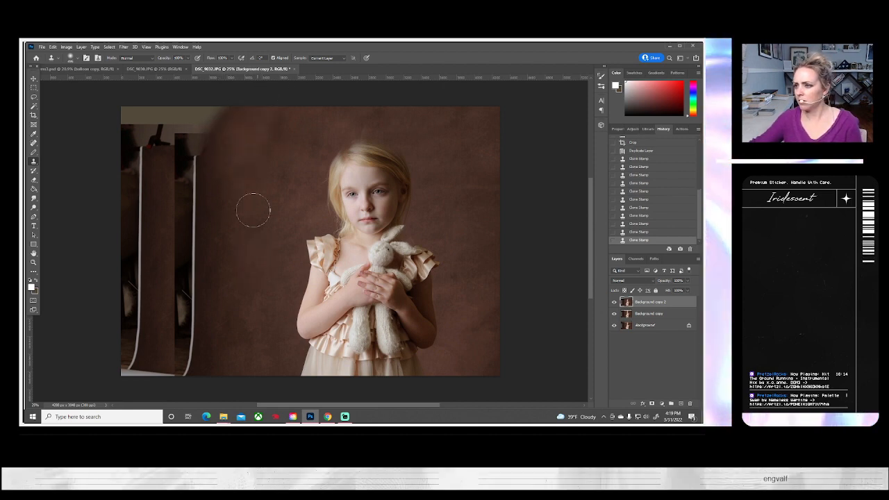
{"action": "left_click_drag", "start_coordinate": [272, 143], "coordinate": [274, 136]}
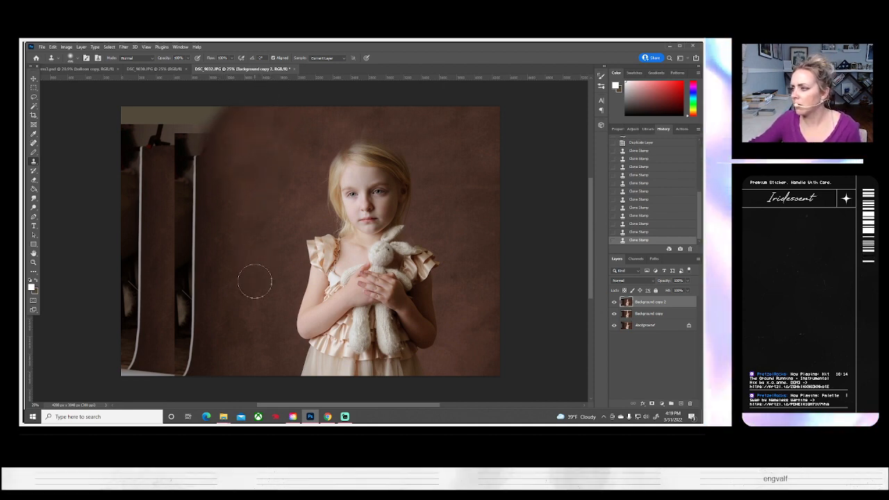
{"action": "left_click", "coordinate": [224, 357], "text": "alt"}
{"action": "mouse_move", "coordinate": [188, 374]}
{"action": "left_mouse_down"}
{"action": "mouse_move", "coordinate": [204, 335]}
{"action": "mouse_move", "coordinate": [173, 310]}
{"action": "mouse_move", "coordinate": [194, 285]}
{"action": "mouse_move", "coordinate": [201, 264]}
{"action": "left_mouse_up"}
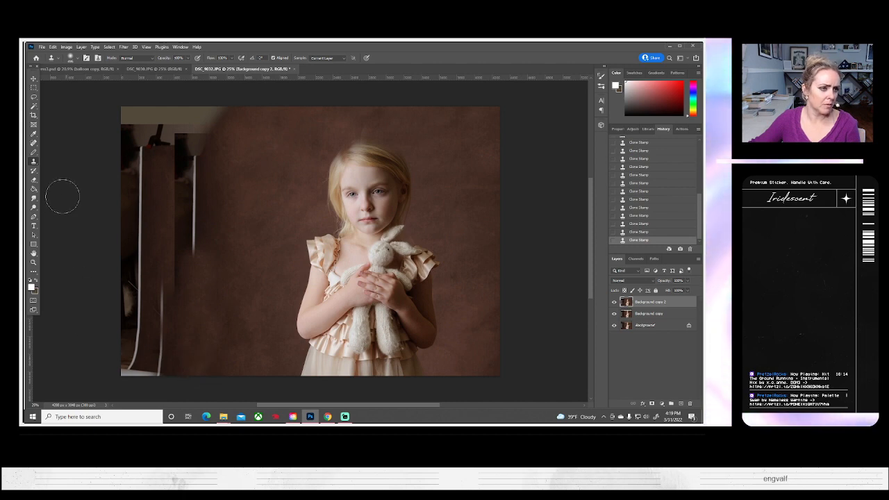
- Sample the dark backdrop beside the stands and paint a first stroke over them with a much larger Brush
{"action": "right_click", "coordinate": [34, 153]}
{"action": "left_click", "coordinate": [54, 161]}
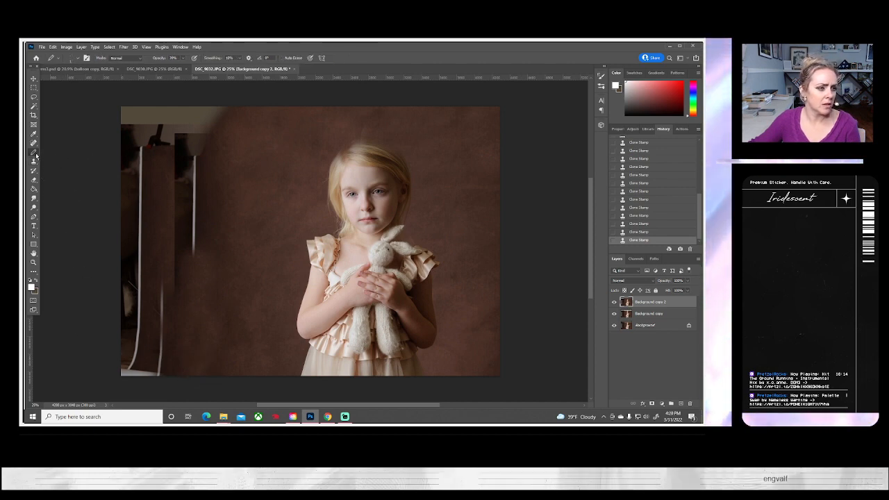
{"action": "right_click", "coordinate": [34, 153]}
{"action": "left_click", "coordinate": [54, 153]}
{"action": "left_click", "coordinate": [77, 60]}
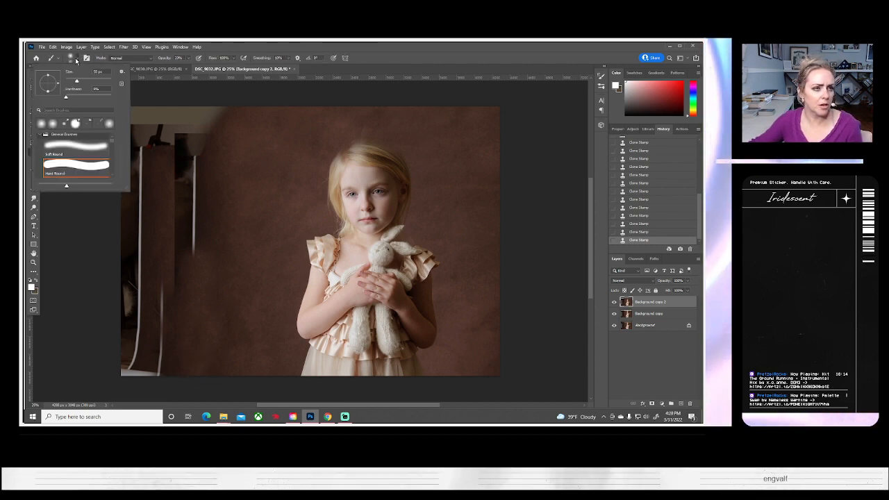
{"action": "left_click_drag", "start_coordinate": [109, 82], "coordinate": [116, 80]}
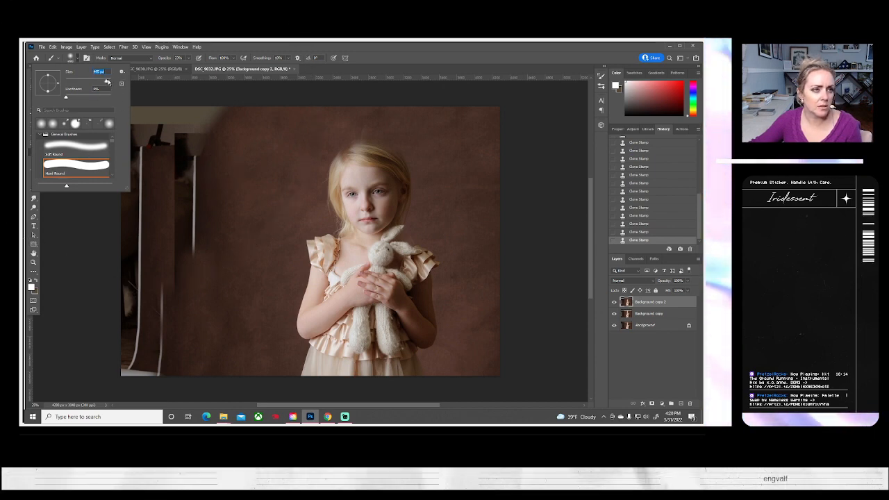
{"action": "left_click_drag", "start_coordinate": [106, 81], "coordinate": [107, 82]}
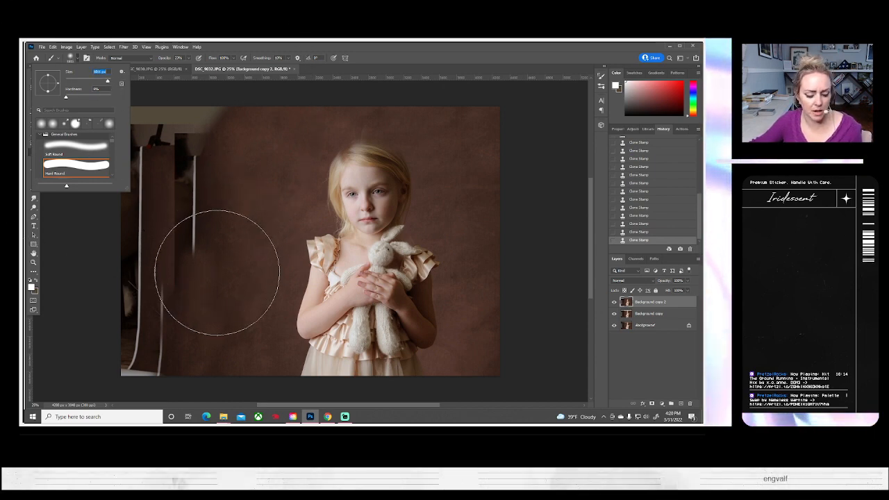
{"action": "left_click", "coordinate": [202, 282], "text": "alt"}
{"action": "mouse_move", "coordinate": [202, 281]}
{"action": "left_mouse_down"}
{"action": "mouse_move", "coordinate": [195, 153]}
{"action": "mouse_move", "coordinate": [160, 274]}
{"action": "mouse_move", "coordinate": [173, 167]}
{"action": "left_mouse_up"}
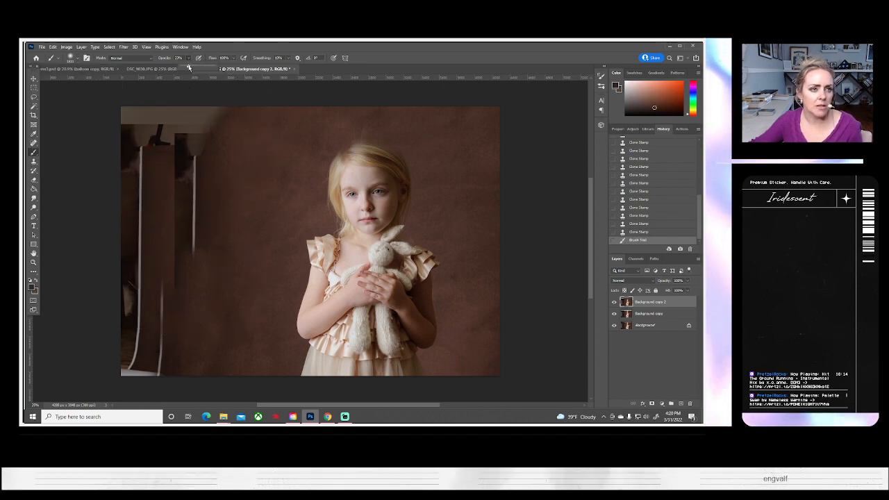
- Paint out the remaining stands and white edges with the Brush at 100% opacity, and touch up the backdrop with the Clone Stamp
{"action": "left_click_drag", "start_coordinate": [188, 68], "coordinate": [255, 73]}
{"action": "left_click_drag", "start_coordinate": [159, 234], "coordinate": [185, 118]}
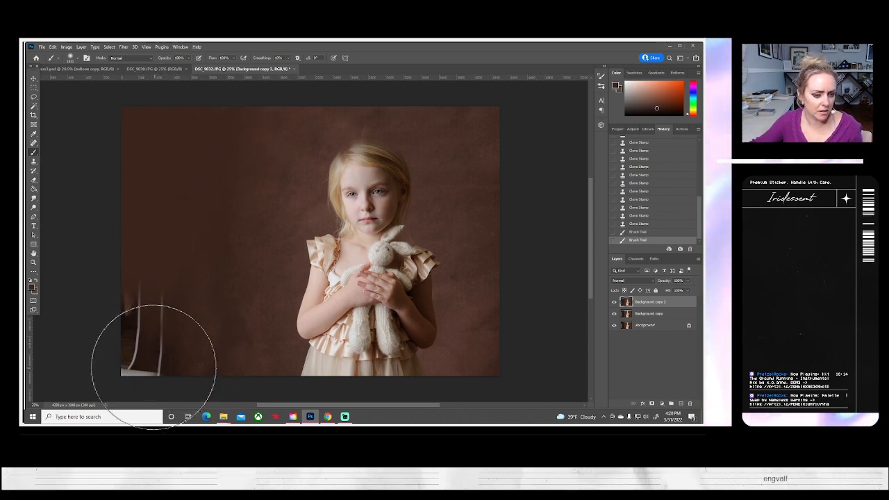
{"action": "left_click_drag", "start_coordinate": [154, 366], "coordinate": [123, 407]}
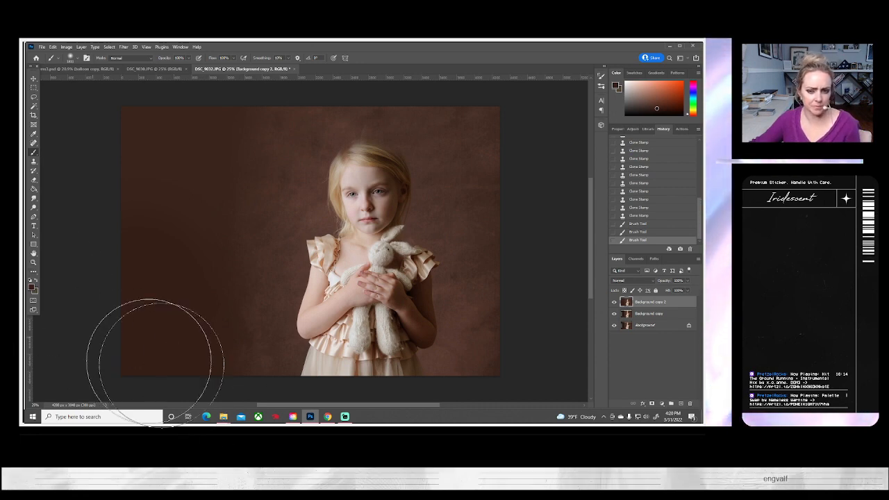
{"action": "left_click", "coordinate": [34, 162]}
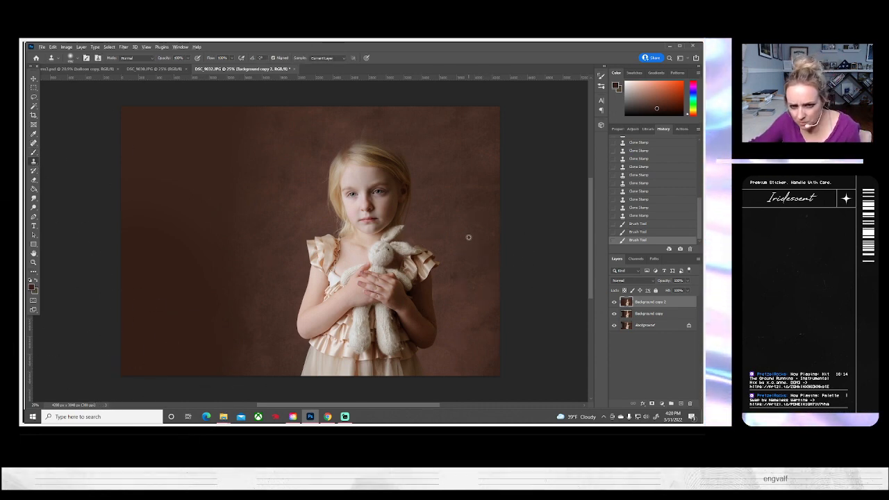
{"action": "scroll", "coordinate": [416, 306], "scroll_direction": "up", "scroll_amount": 2}
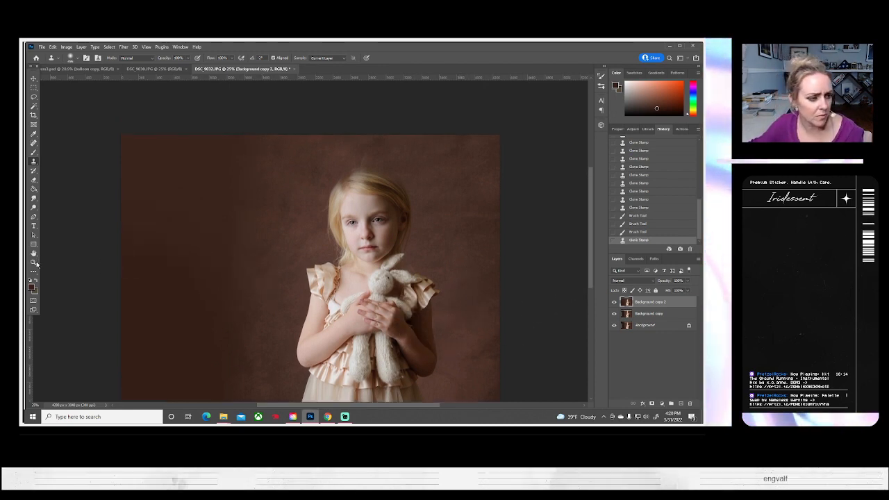
- Hide the Background copy 2 layer and select the upper part of the girl's head along her hair with the Magnetic Lasso
{"action": "left_click", "coordinate": [37, 262]}
{"action": "left_click", "coordinate": [69, 58]}
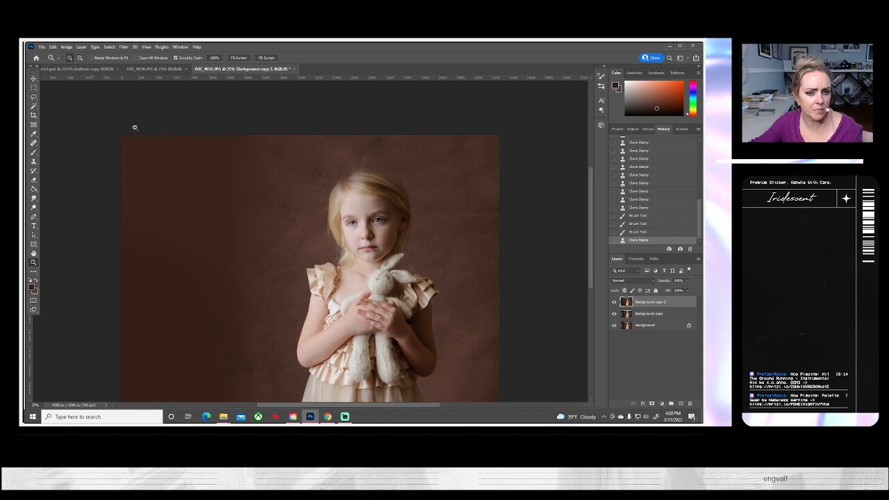
{"action": "left_click", "coordinate": [371, 237]}
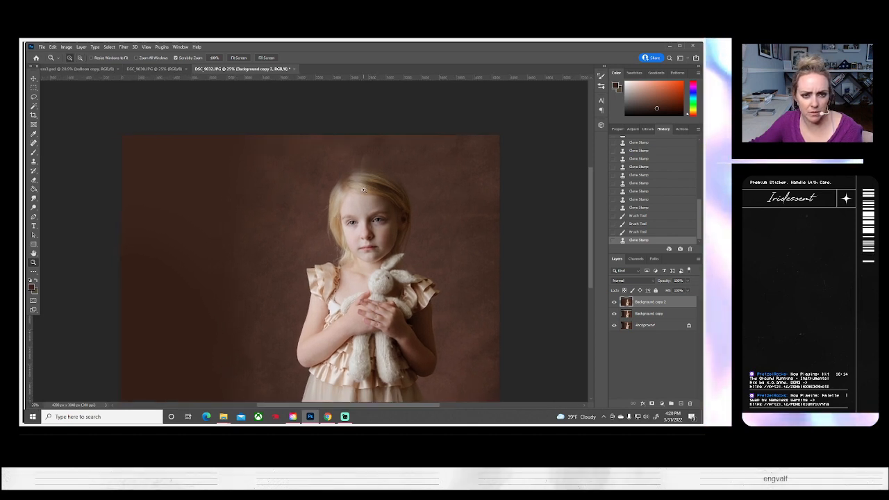
{"action": "left_click", "coordinate": [364, 190]}
{"action": "left_click", "coordinate": [363, 190]}
{"action": "left_click", "coordinate": [363, 189]}
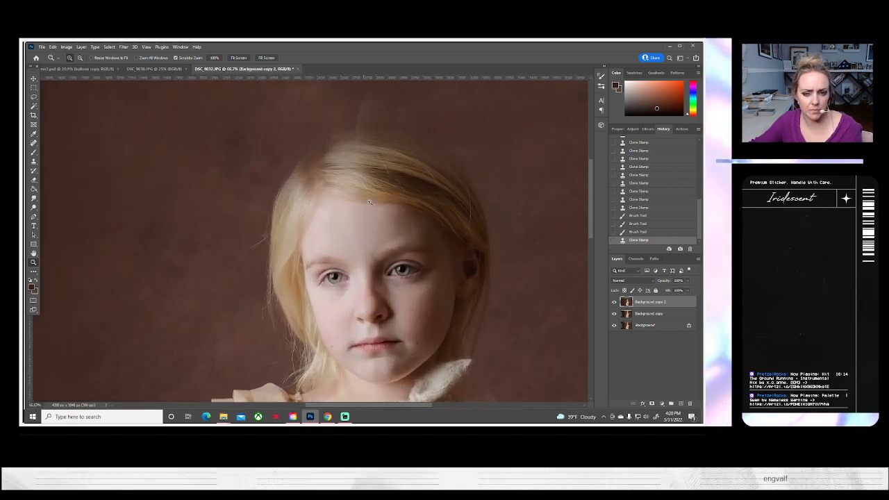
{"action": "left_click_drag", "start_coordinate": [412, 228], "coordinate": [376, 248]}
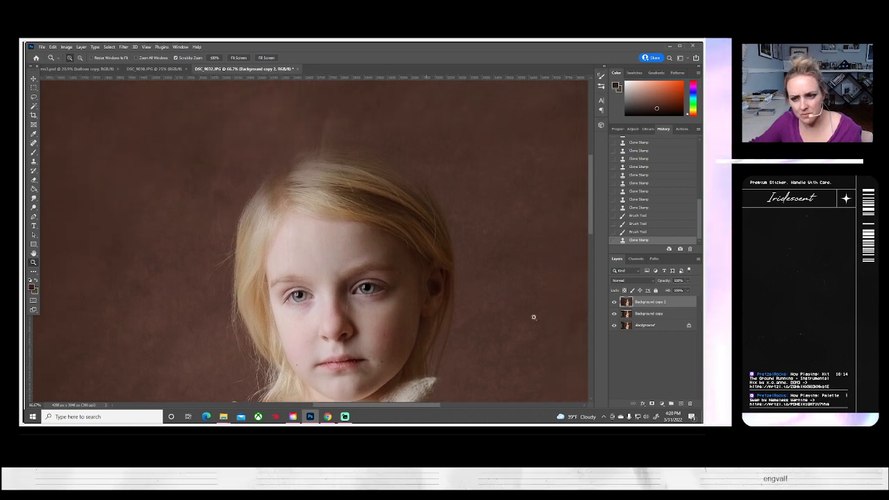
{"action": "left_click", "coordinate": [614, 302]}
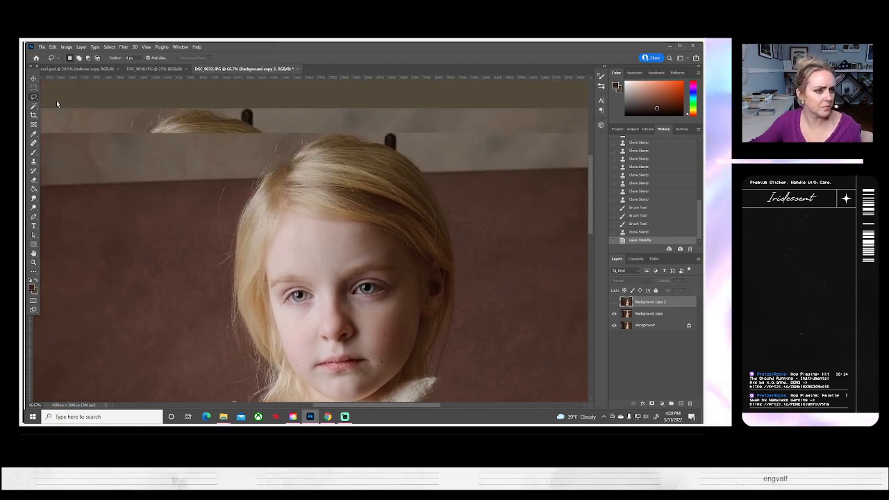
{"action": "left_click_drag", "start_coordinate": [33, 96], "coordinate": [62, 112]}
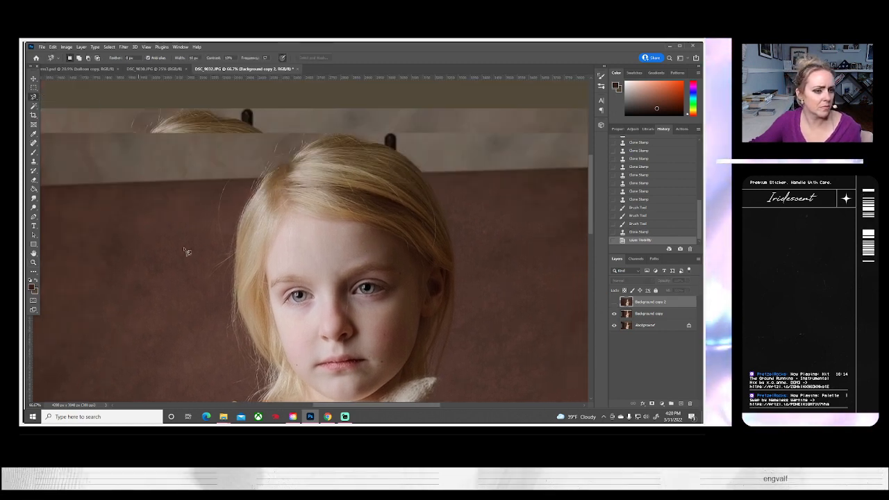
{"action": "left_click", "coordinate": [237, 277]}
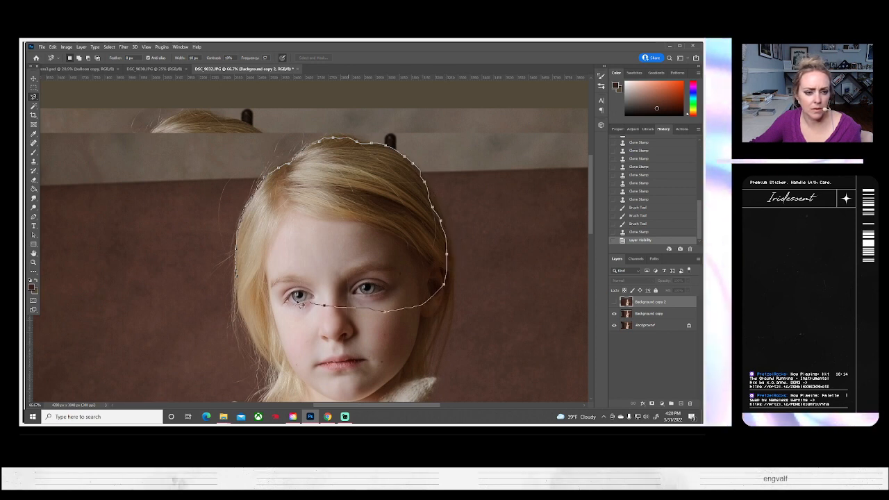
{"action": "left_click", "coordinate": [237, 277]}
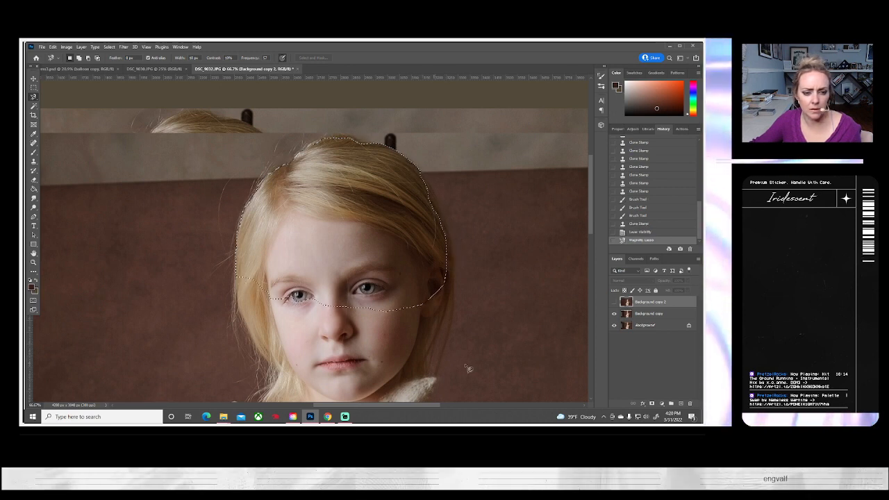
- Show Background copy 2 again, clear the selected head area from it, and deselect
{"action": "left_click", "coordinate": [614, 302]}
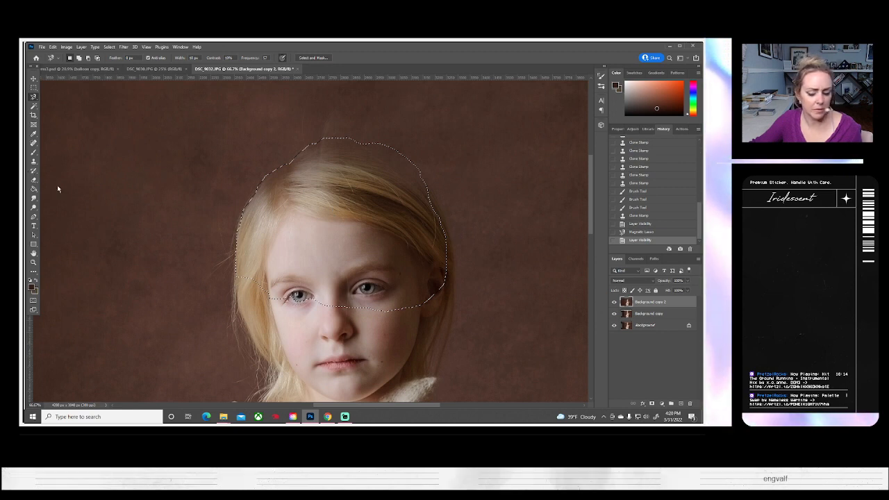
{"action": "key", "text": "Delete"}
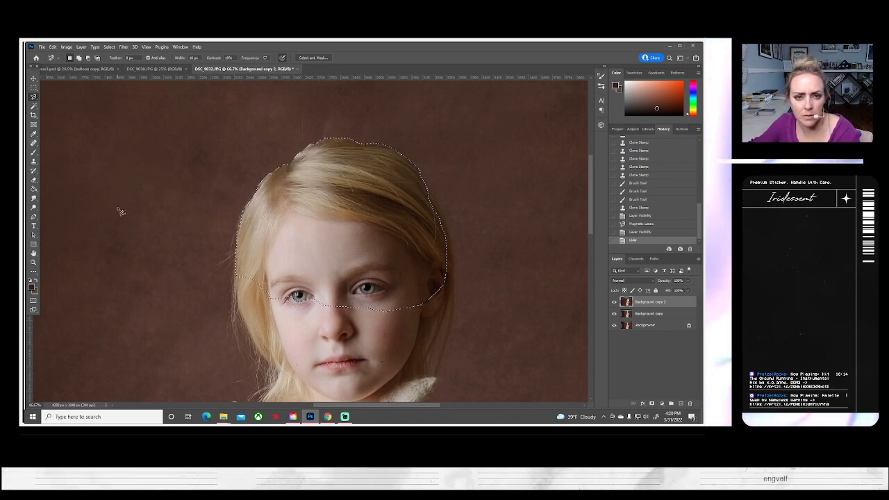
{"action": "left_click", "coordinate": [109, 47]}
{"action": "left_click", "coordinate": [119, 62]}
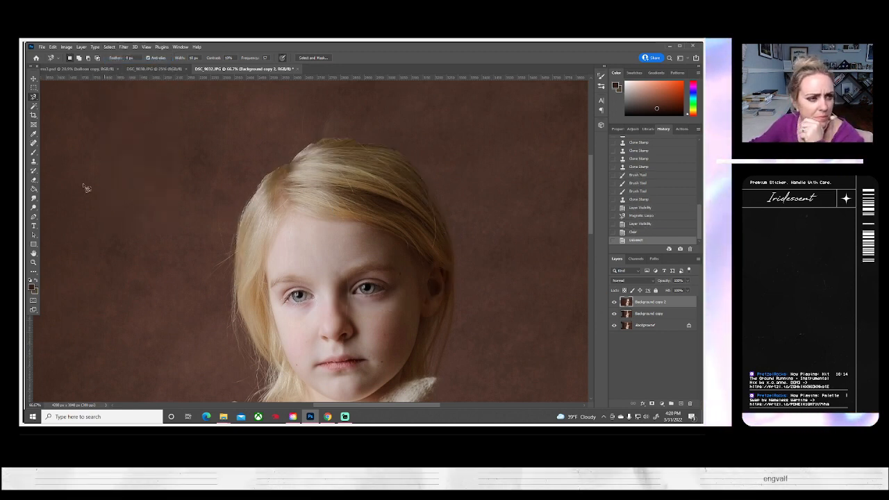
- Soften the cut-out edge around the girl's hair and crown on Background copy 2 with the Eraser
{"action": "key", "text": "b"}
{"action": "left_click", "coordinate": [72, 58]}
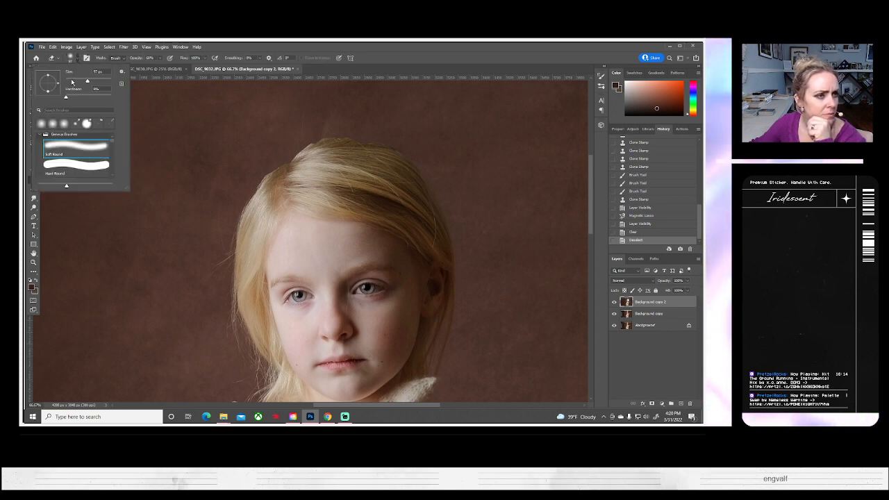
{"action": "key", "text": "Escape"}
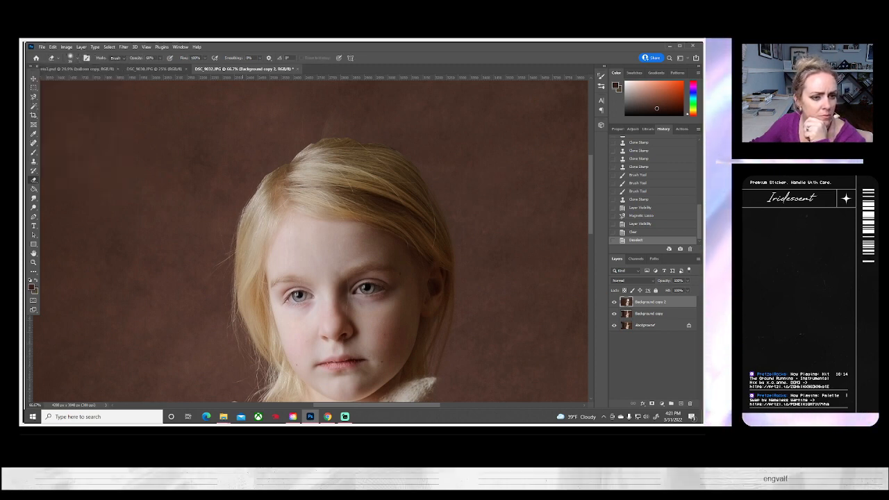
{"action": "left_click_drag", "start_coordinate": [434, 224], "coordinate": [437, 259]}
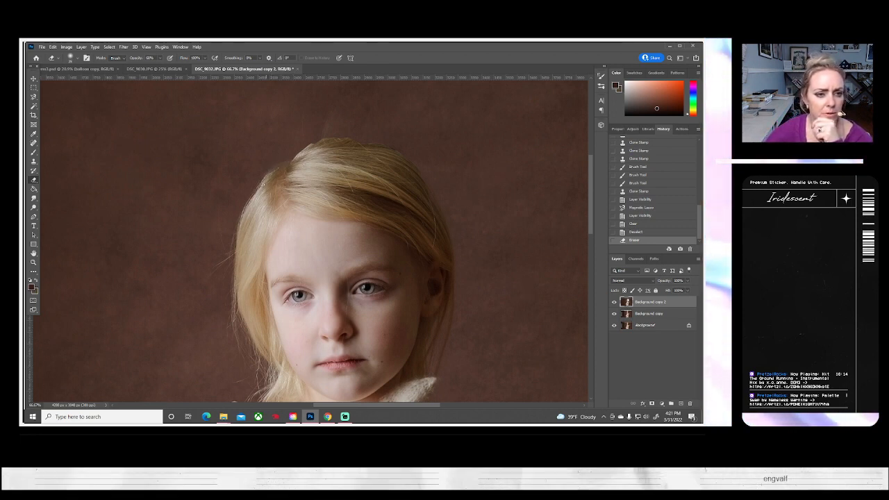
{"action": "left_click_drag", "start_coordinate": [267, 178], "coordinate": [299, 161]}
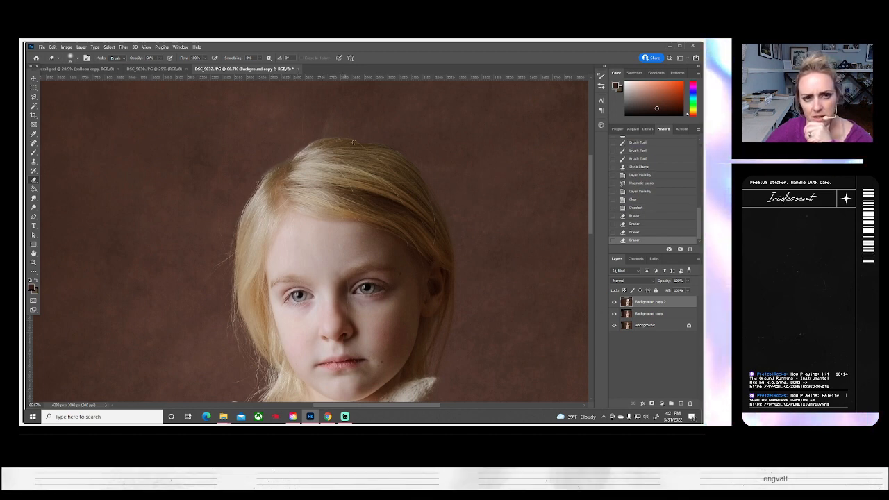
{"action": "left_click_drag", "start_coordinate": [375, 144], "coordinate": [381, 148]}
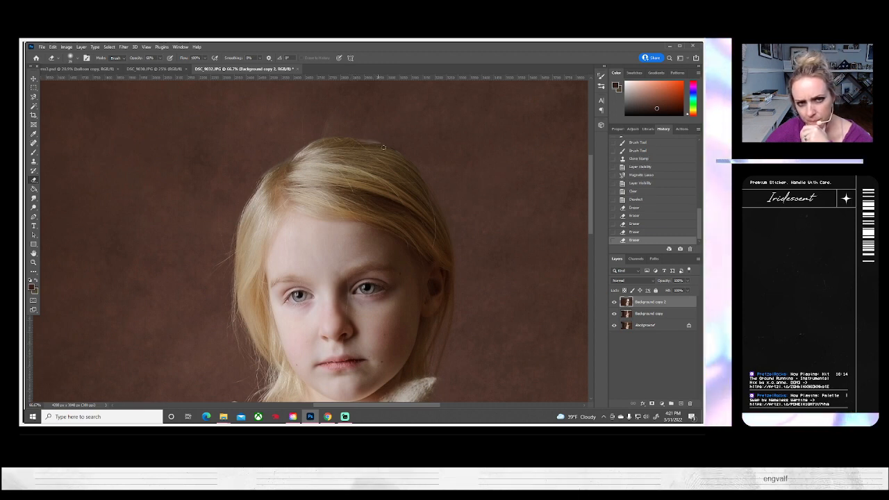
- Try two more eraser dabs at the crown's edge, and revert them after comparing with the layer below
{"action": "left_click", "coordinate": [382, 148]}
{"action": "left_click", "coordinate": [381, 153]}
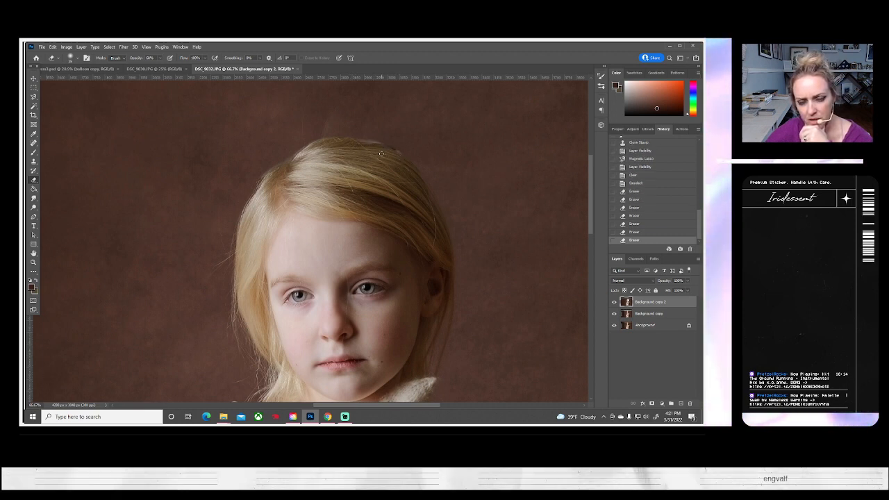
{"action": "left_click", "coordinate": [614, 303]}
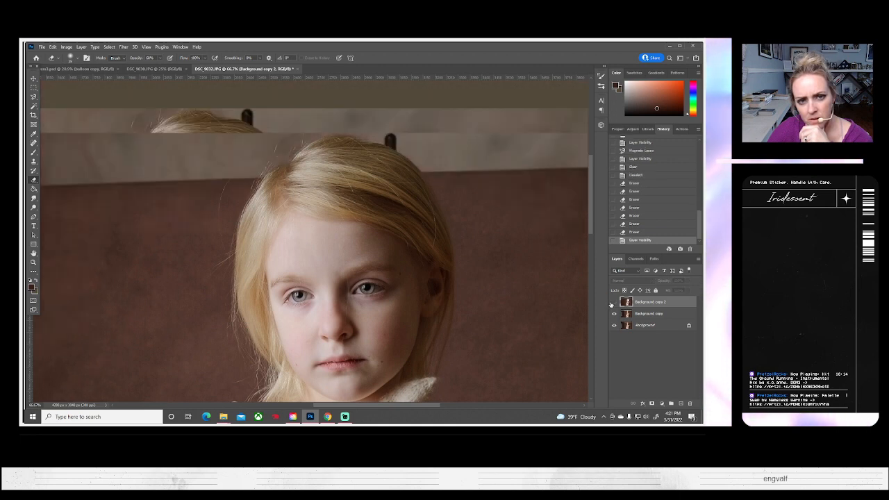
{"action": "left_click", "coordinate": [614, 302]}
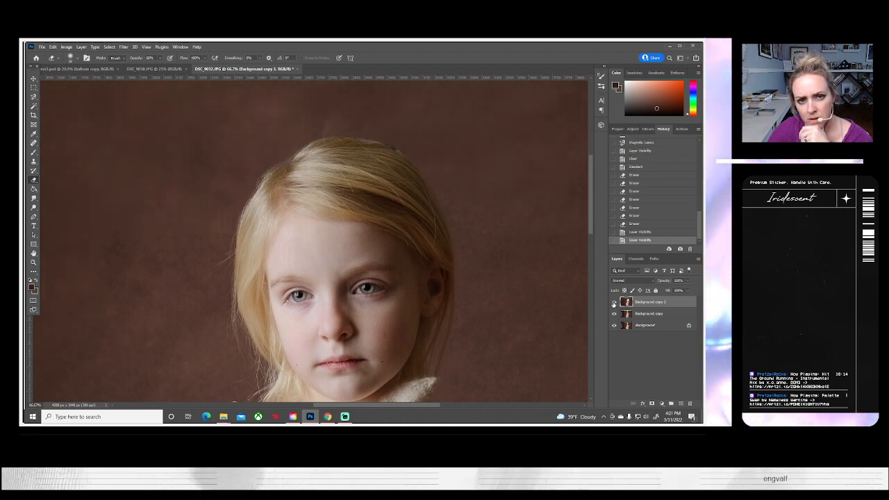
{"action": "left_click", "coordinate": [642, 209]}
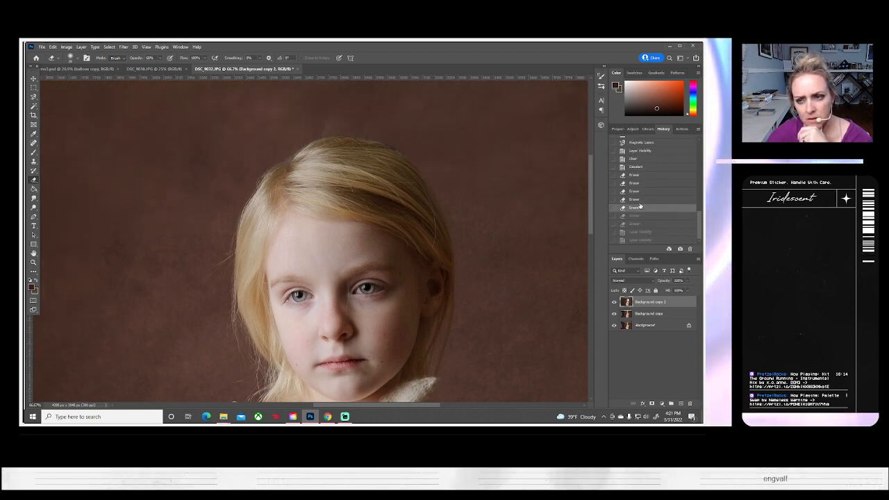
{"action": "left_click", "coordinate": [640, 201]}
{"action": "left_click", "coordinate": [638, 207]}
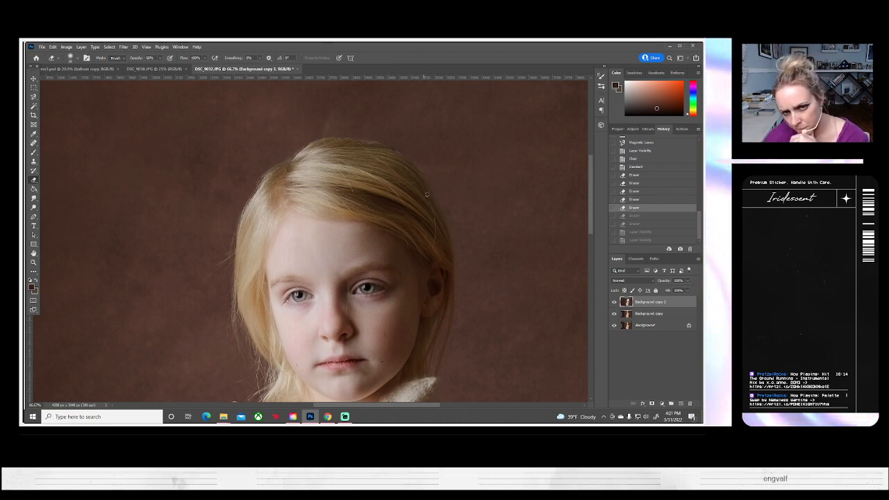
- Erase along the hair edge above the girl's visible ear, and check the blend by toggling Background copy 2's visibility
{"action": "left_click_drag", "start_coordinate": [428, 195], "coordinate": [432, 210]}
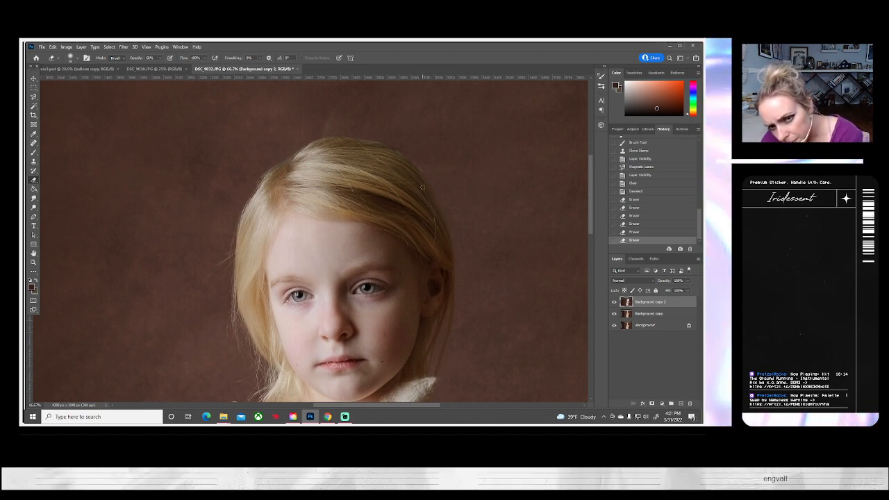
{"action": "left_click_drag", "start_coordinate": [440, 234], "coordinate": [413, 204]}
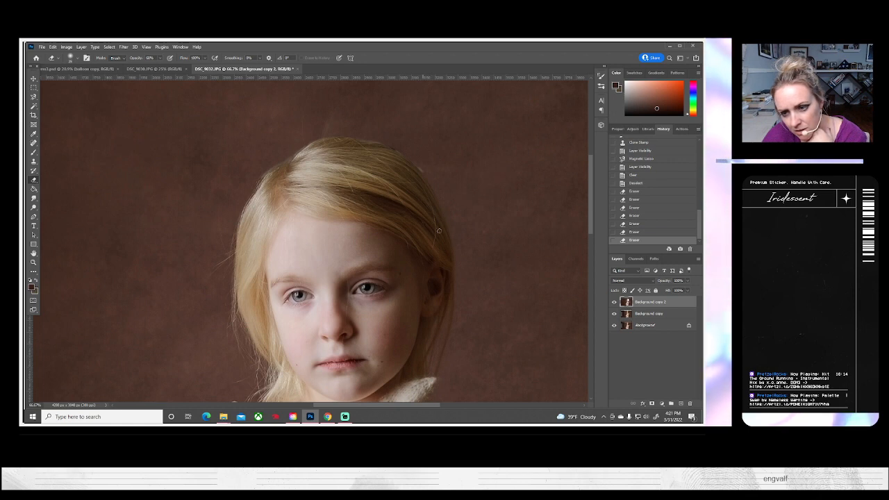
{"action": "left_click_drag", "start_coordinate": [439, 231], "coordinate": [438, 243]}
{"action": "left_click", "coordinate": [614, 303]}
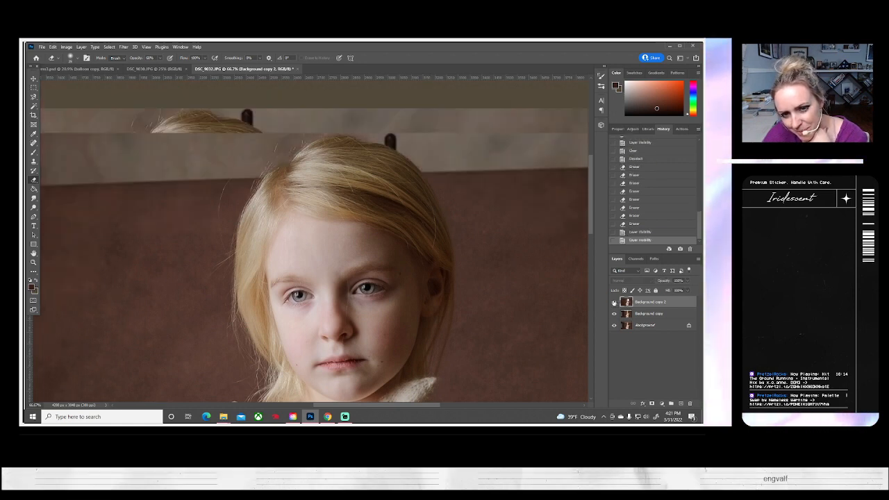
{"action": "left_click", "coordinate": [614, 303]}
{"action": "left_click", "coordinate": [615, 303]}
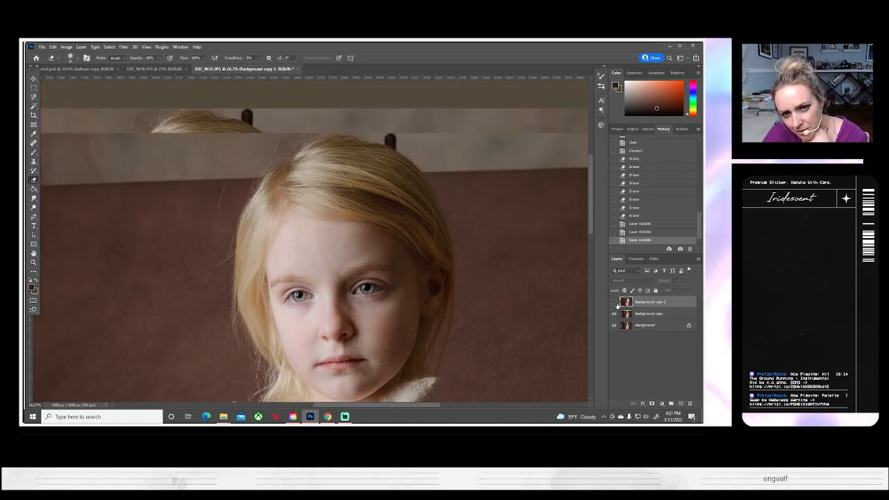
{"action": "left_click", "coordinate": [614, 303]}
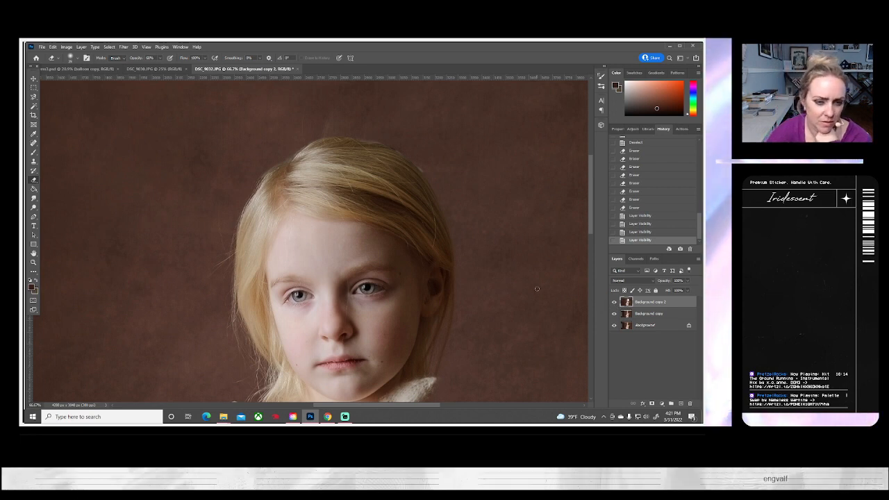
- Merge Background copy 2 with Background copy, and duplicate the merged layer
{"action": "key", "text": "6"}
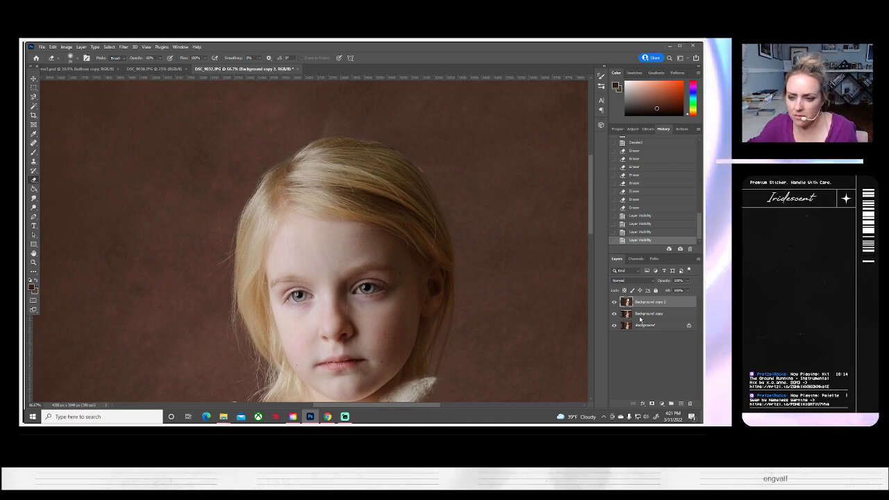
{"action": "left_click", "coordinate": [640, 319], "text": "shift"}
{"action": "right_click", "coordinate": [640, 319]}
{"action": "left_click", "coordinate": [587, 321]}
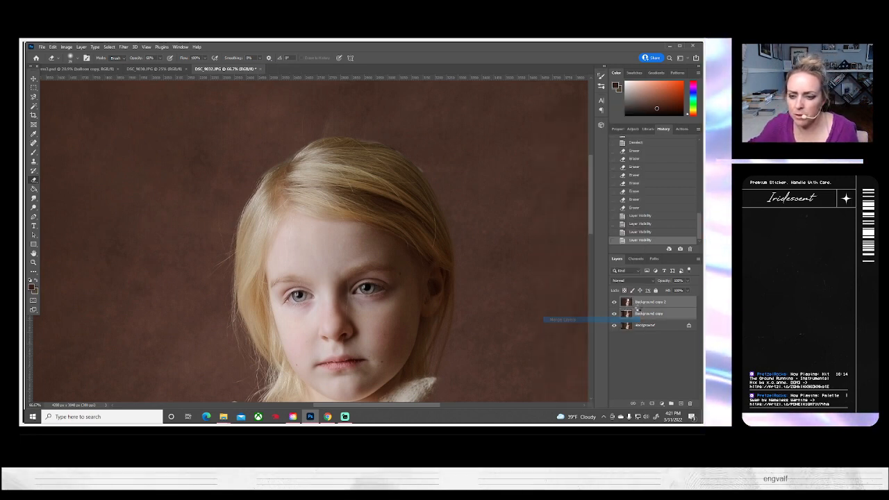
{"action": "right_click", "coordinate": [644, 306]}
{"action": "left_click", "coordinate": [575, 139]}
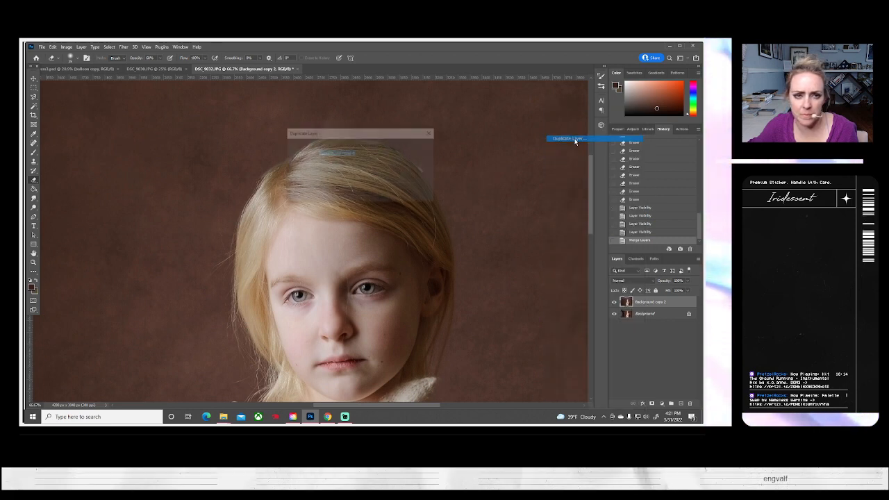
{"action": "left_click", "coordinate": [419, 148]}
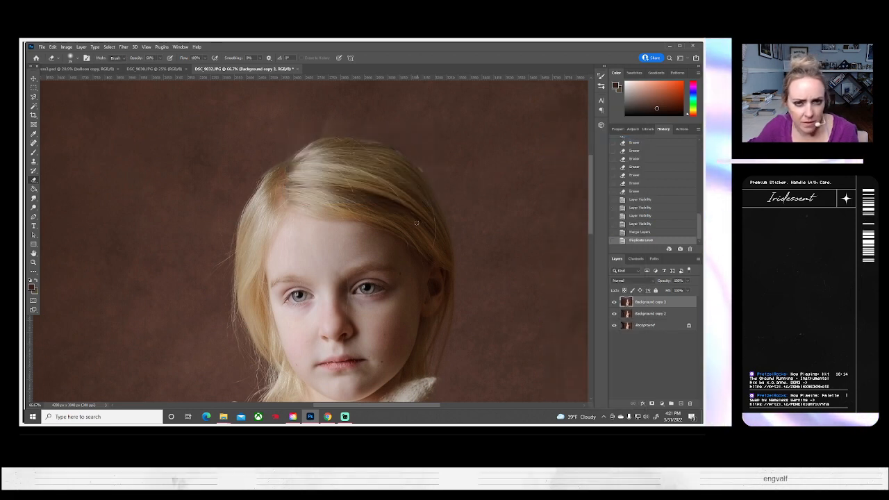
- Clone-stamp along the hair edge over the girl's crown, and check the blend by toggling the visibility of the two upper layers
{"action": "key", "text": "s"}
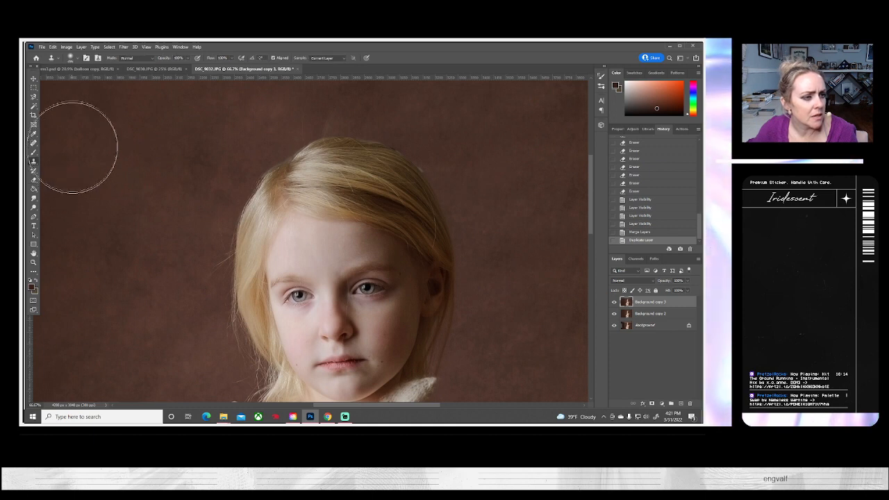
{"action": "left_click", "coordinate": [75, 60]}
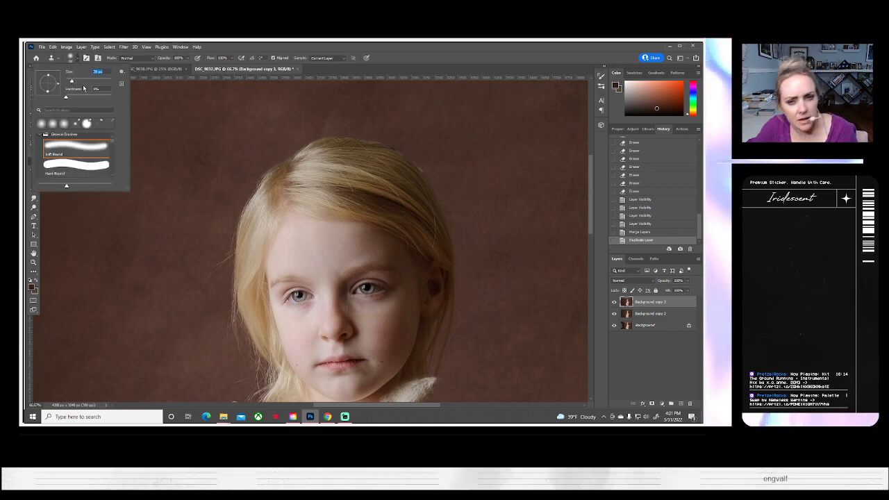
{"action": "left_click", "coordinate": [432, 187], "text": "alt"}
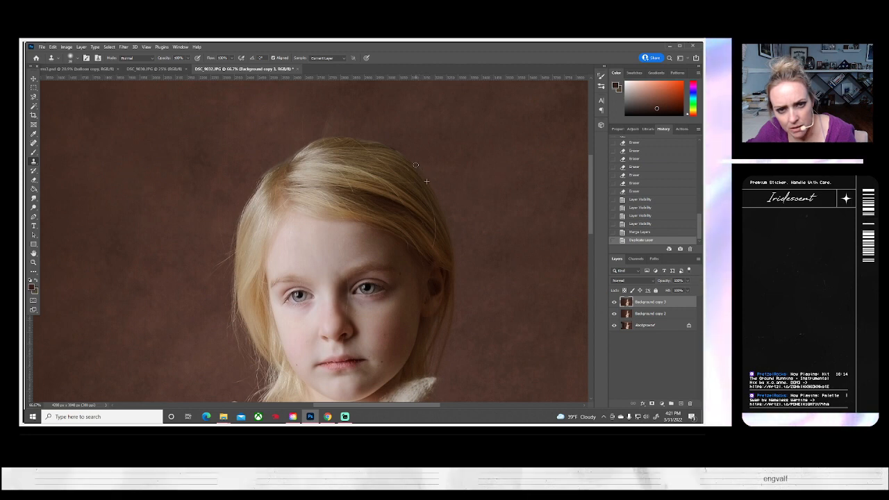
{"action": "left_click_drag", "start_coordinate": [416, 165], "coordinate": [401, 153]}
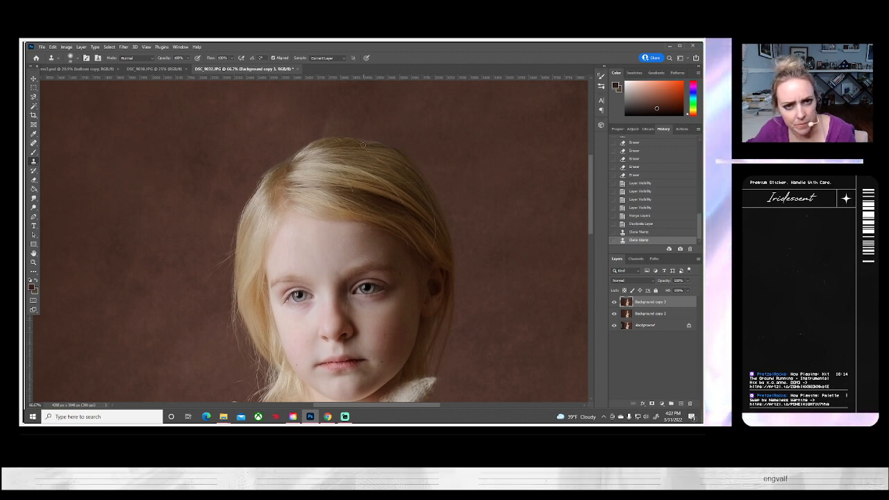
{"action": "mouse_move", "coordinate": [363, 145]}
{"action": "left_mouse_down"}
{"action": "mouse_move", "coordinate": [397, 152]}
{"action": "mouse_move", "coordinate": [349, 141]}
{"action": "mouse_move", "coordinate": [314, 161]}
{"action": "left_mouse_up"}
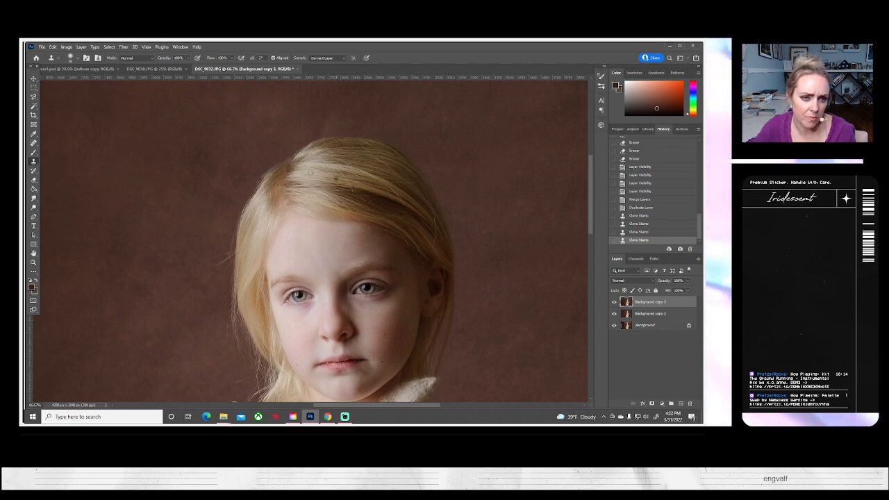
{"action": "left_click", "coordinate": [614, 302]}
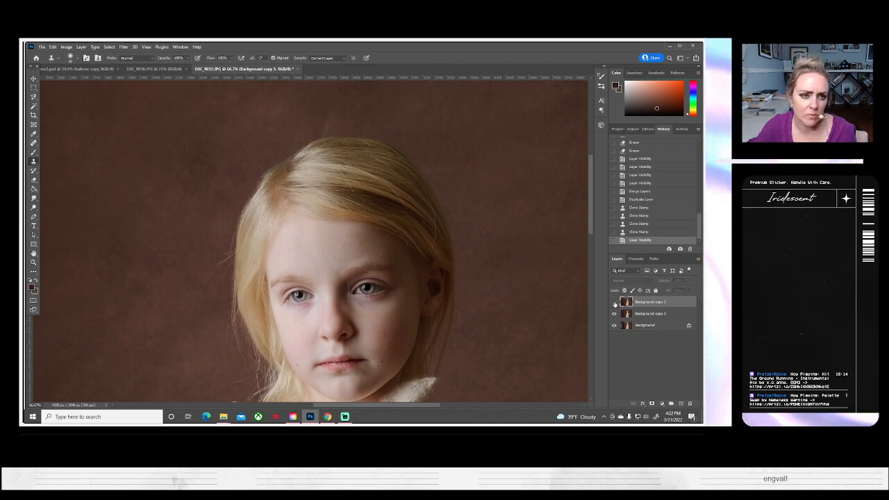
{"action": "left_click", "coordinate": [614, 303]}
{"action": "left_click", "coordinate": [614, 314]}
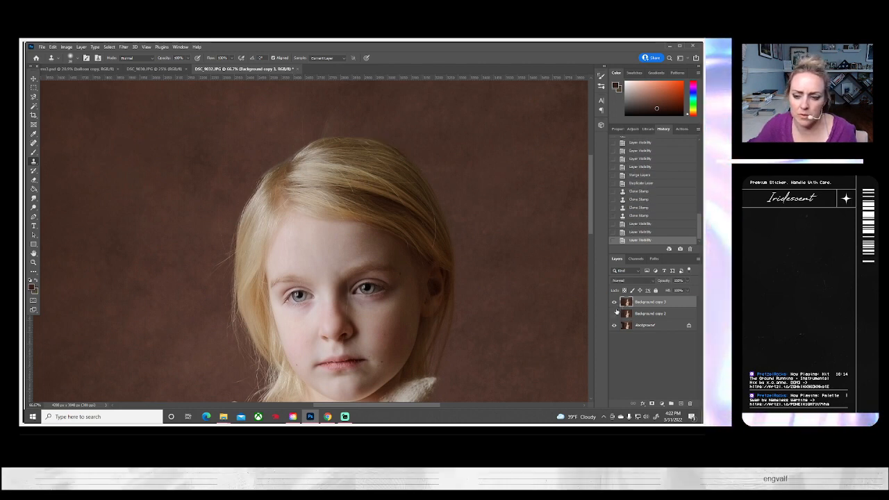
{"action": "left_click", "coordinate": [615, 302]}
{"action": "left_click", "coordinate": [615, 302]}
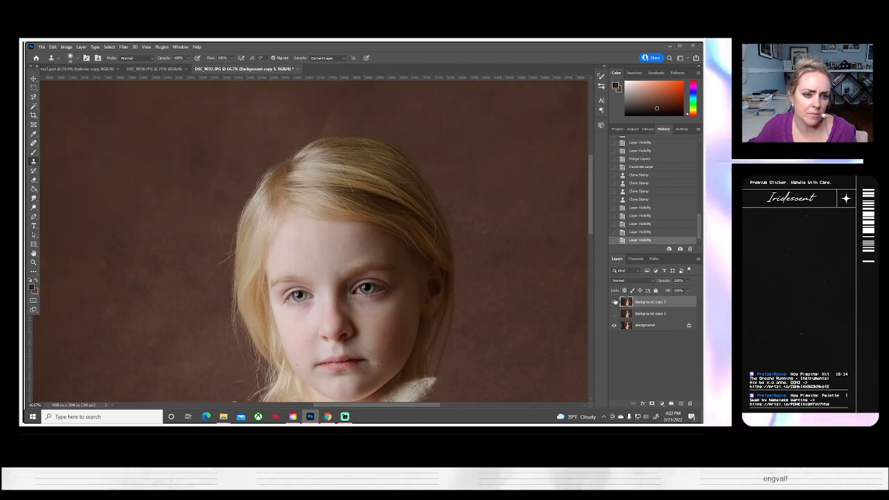
- Set the Spot Healing Brush to 20 px and heal the mark in the middle of the girl's forehead
{"action": "scroll", "coordinate": [472, 294], "scroll_direction": "down", "scroll_amount": 2}
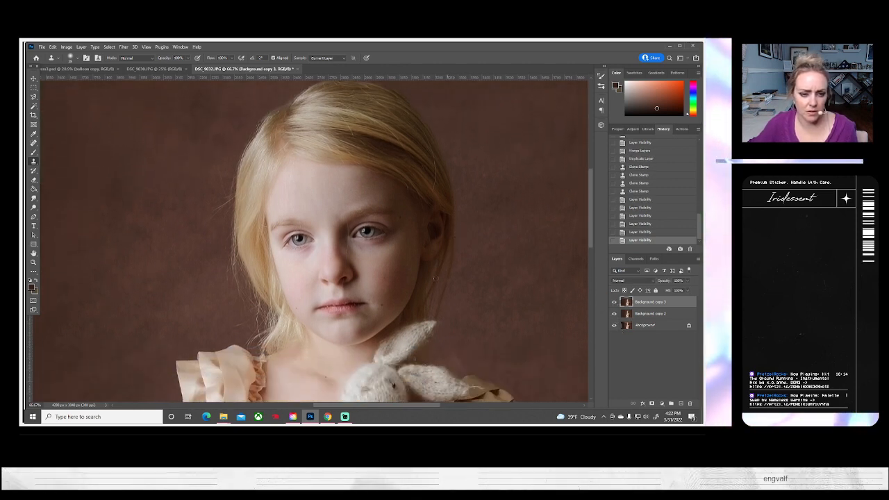
{"action": "left_click", "coordinate": [34, 142]}
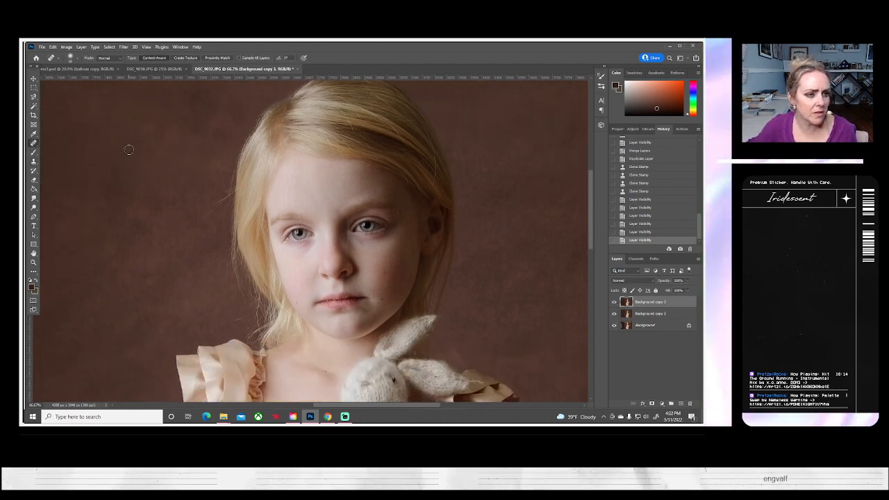
{"action": "left_click", "coordinate": [72, 58]}
{"action": "left_click_drag", "start_coordinate": [52, 79], "coordinate": [45, 78]}
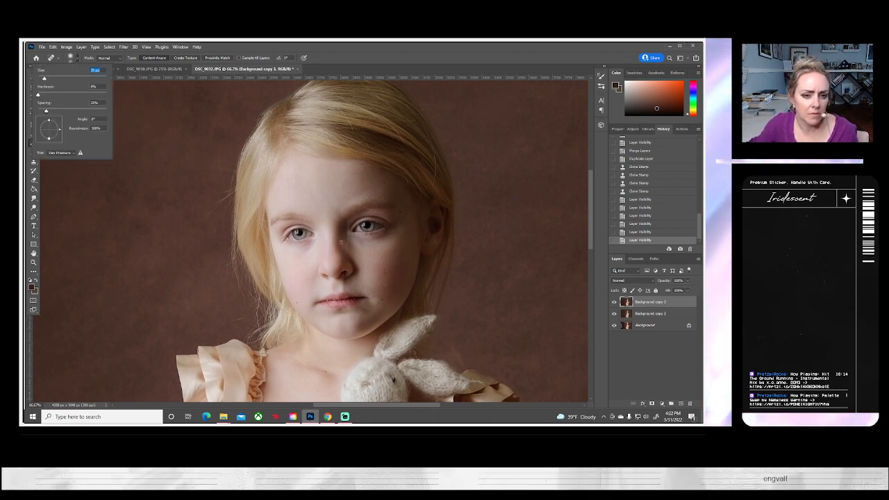
{"action": "left_click", "coordinate": [339, 182]}
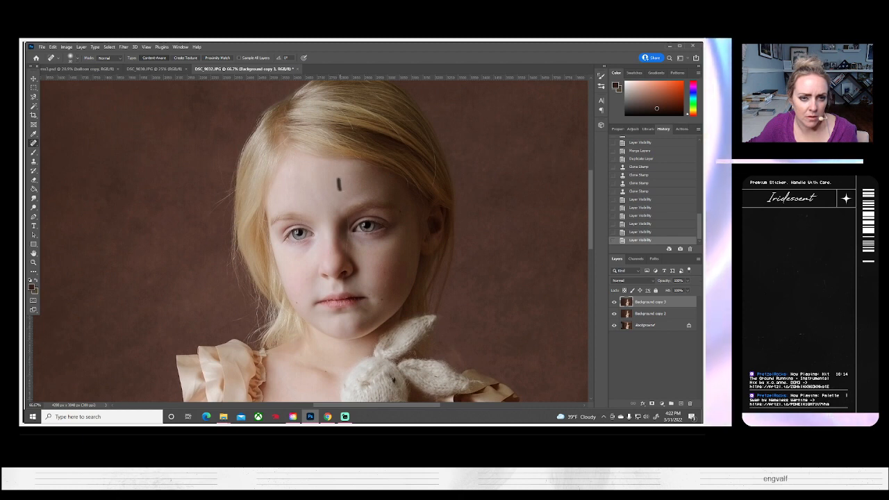
{"action": "left_click_drag", "start_coordinate": [339, 181], "coordinate": [339, 188]}
- Spot-heal the small skin flaws along the side of the girl's nose, from the inner eye corner down to the nostril
{"action": "left_click", "coordinate": [347, 219]}
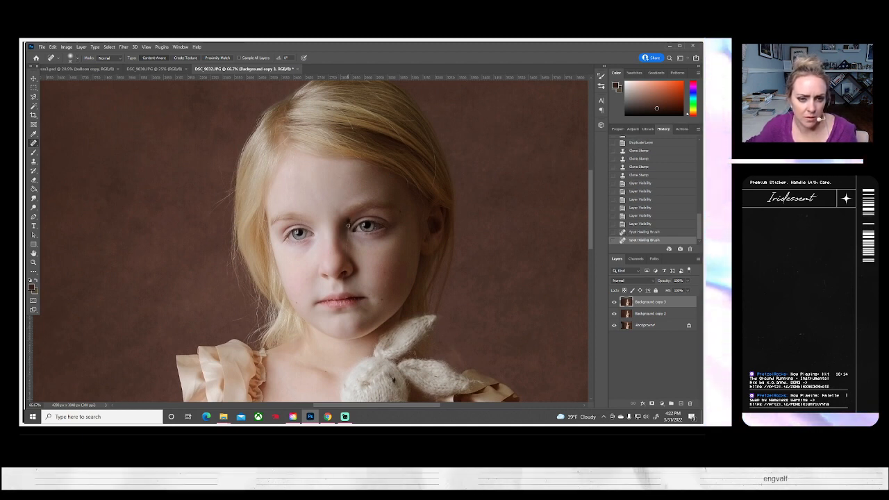
{"action": "left_click", "coordinate": [348, 232]}
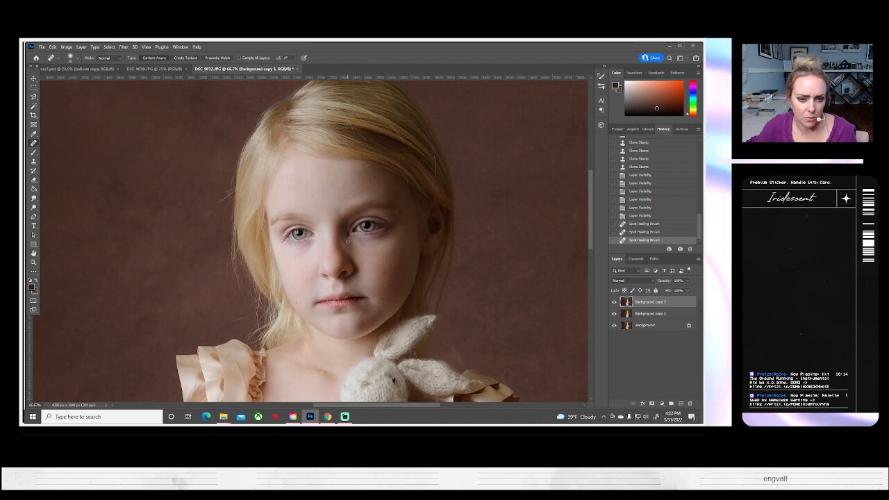
{"action": "left_click", "coordinate": [346, 254]}
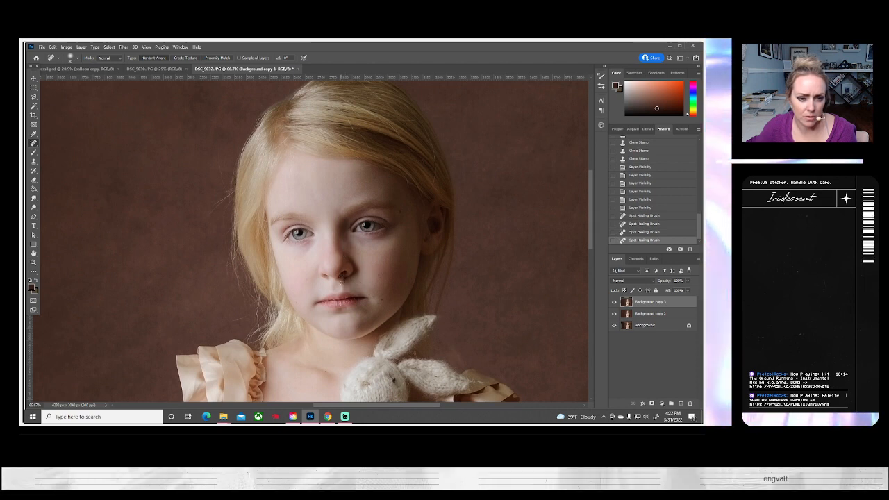
{"action": "left_click", "coordinate": [344, 278]}
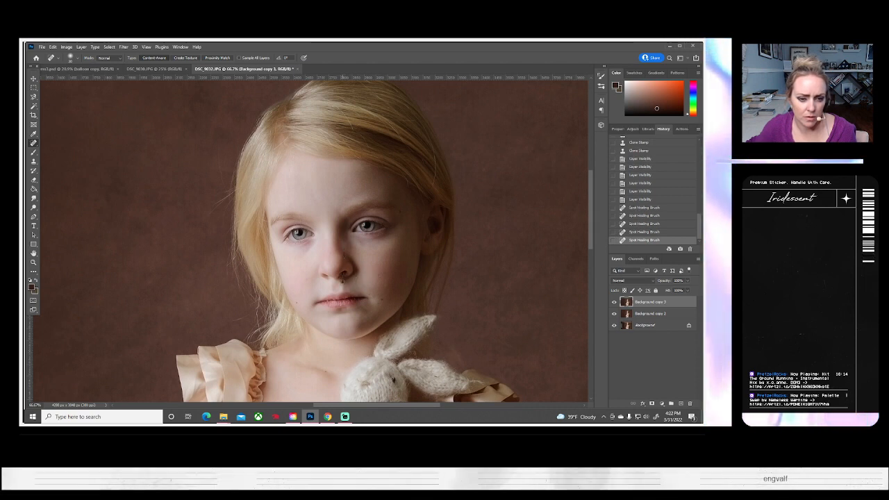
{"action": "left_click", "coordinate": [342, 277]}
{"action": "left_click", "coordinate": [345, 268]}
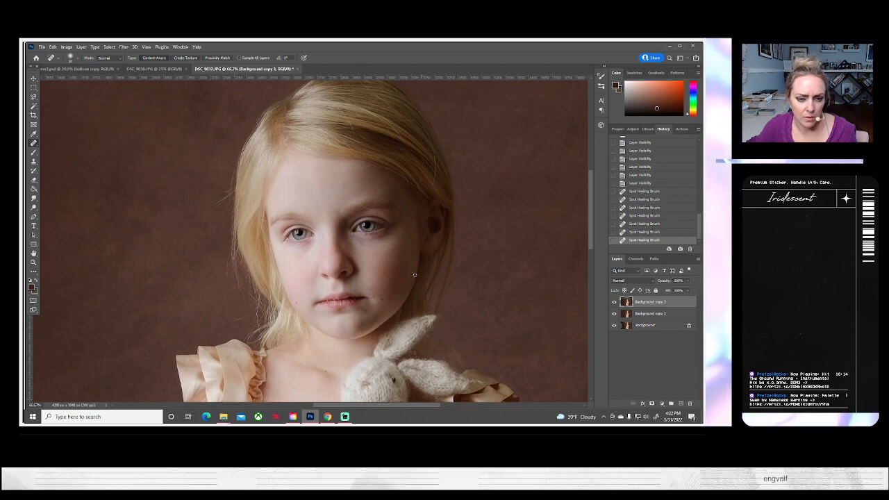
{"action": "left_click", "coordinate": [342, 277]}
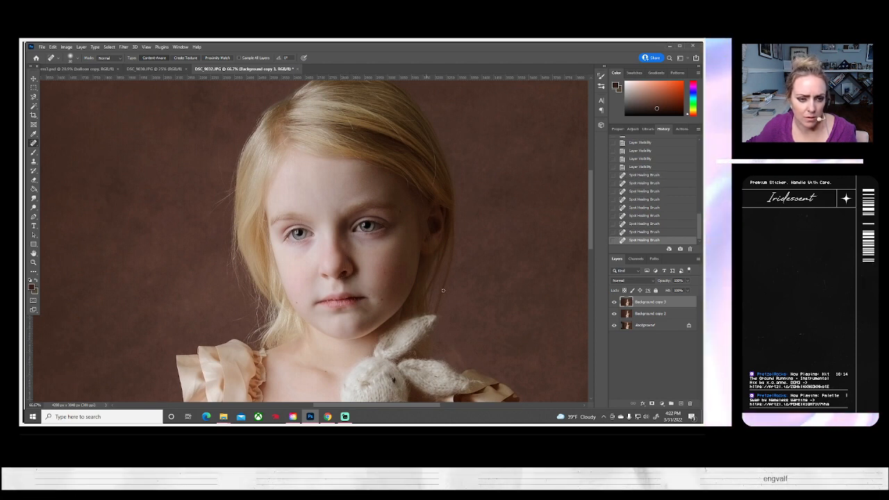
- Spot-heal the small flaws on the girl's eyelid and beside the corner of her mouth
{"action": "left_click", "coordinate": [300, 219]}
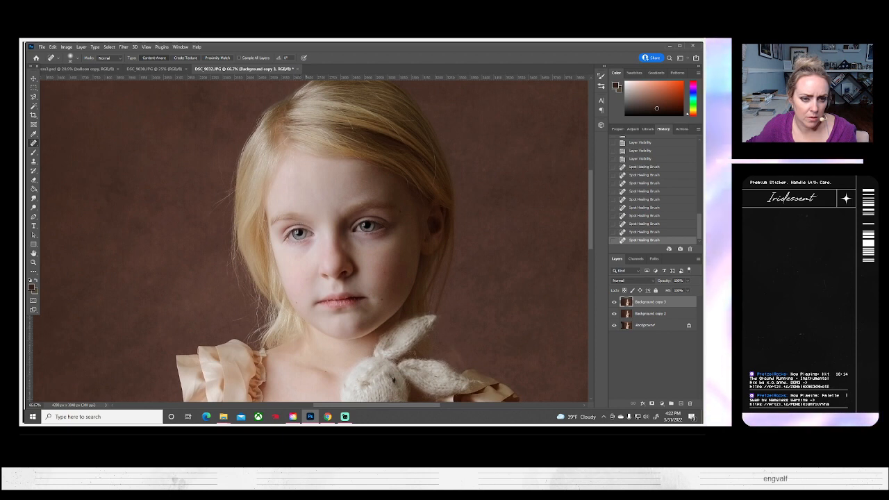
{"action": "left_click", "coordinate": [297, 224]}
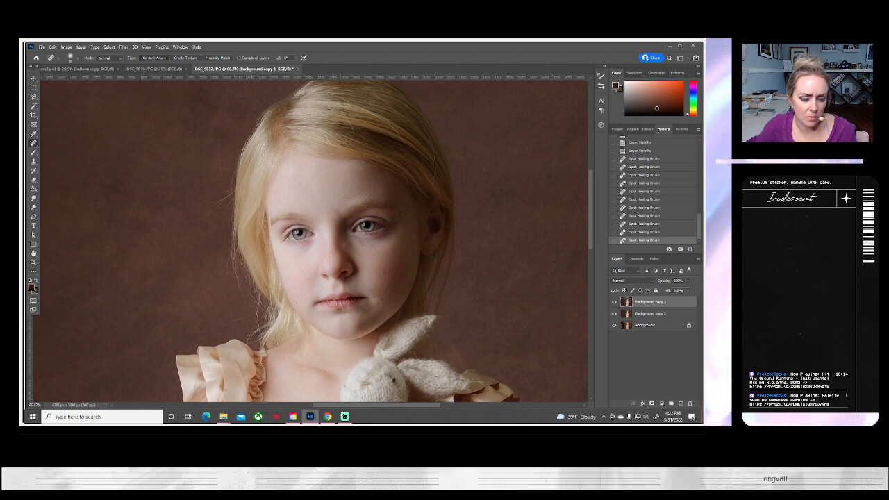
{"action": "scroll", "coordinate": [301, 306], "scroll_direction": "down", "scroll_amount": 1}
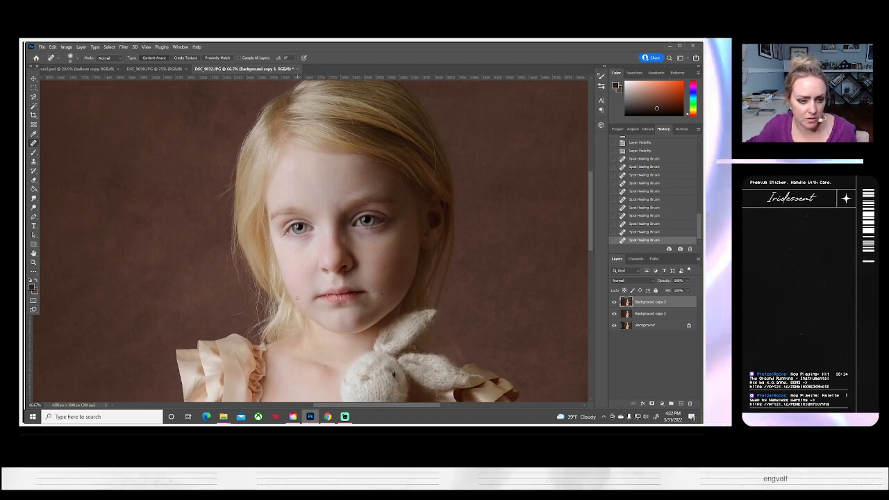
{"action": "left_click", "coordinate": [299, 296]}
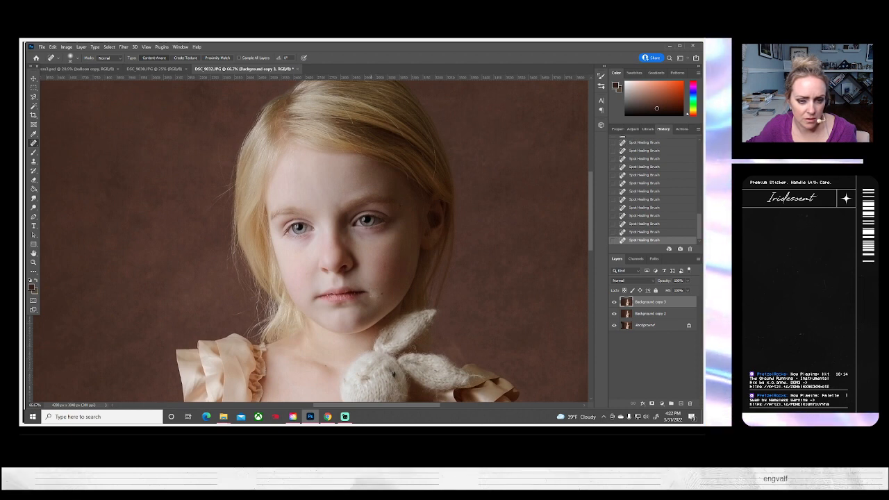
{"action": "scroll", "coordinate": [424, 285], "scroll_direction": "down", "scroll_amount": 3}
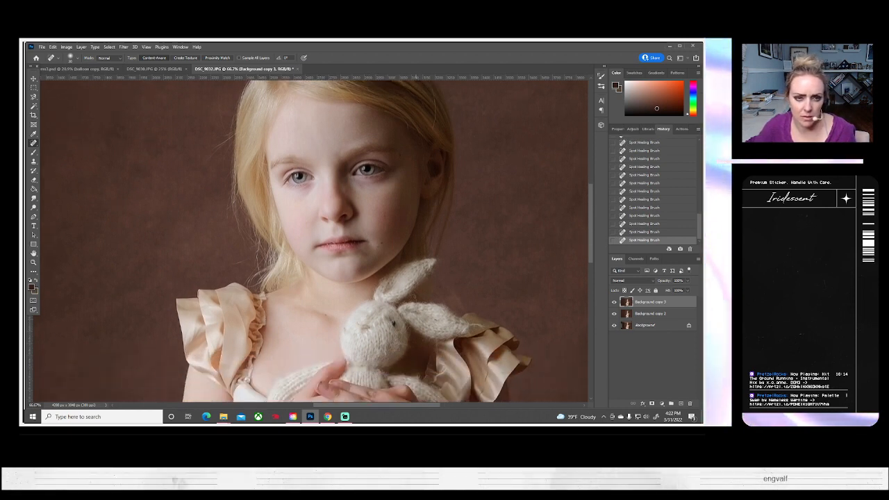
{"action": "scroll", "coordinate": [415, 297], "scroll_direction": "up", "scroll_amount": 1}
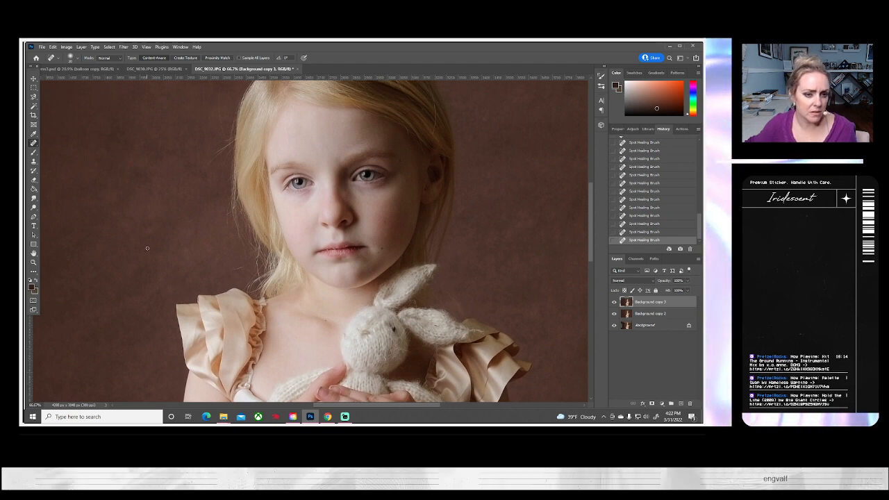
- Try a white input level of 2 and a black input level of 253 in Levels, undoing each and cancelling the adjustment
{"action": "key", "text": "z"}
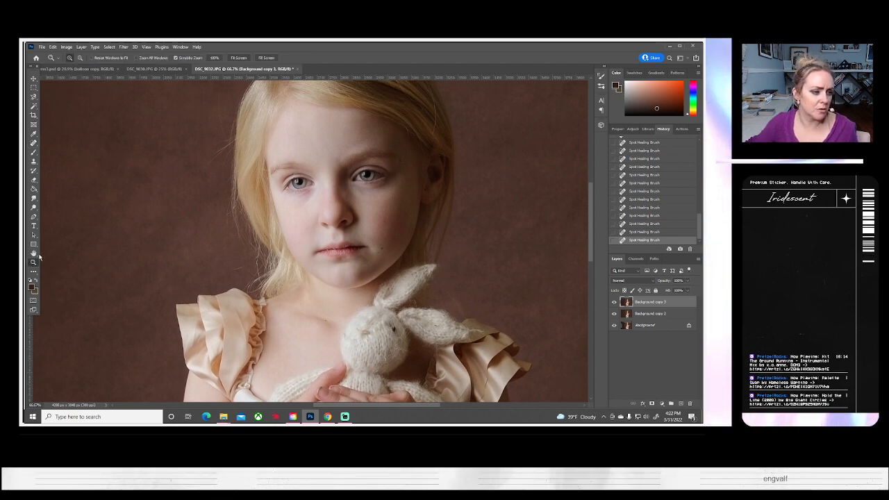
{"action": "left_click", "coordinate": [238, 58]}
{"action": "left_click", "coordinate": [66, 47]}
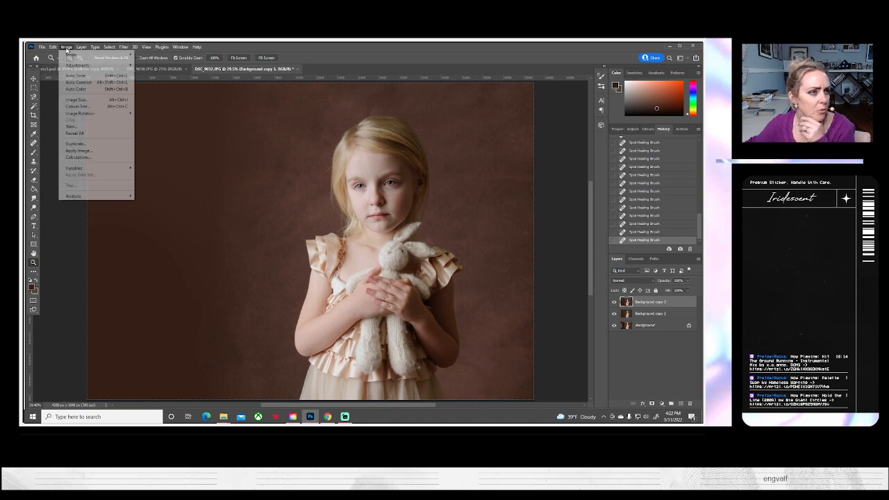
{"action": "mouse_move", "coordinate": [84, 65]}
{"action": "left_click", "coordinate": [141, 72]}
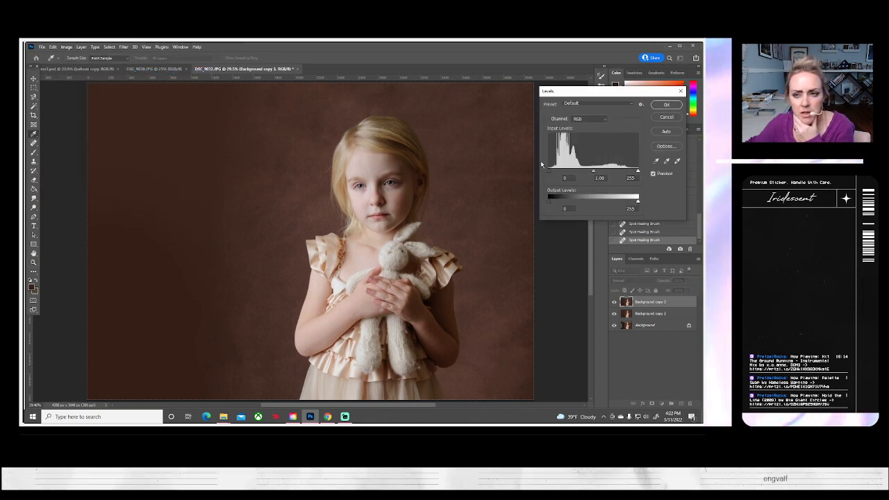
{"action": "left_click_drag", "start_coordinate": [638, 171], "coordinate": [532, 178]}
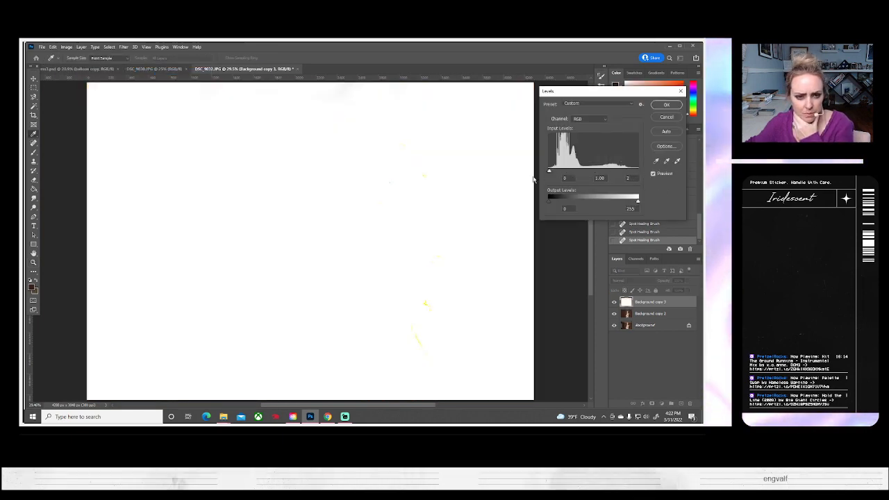
{"action": "key", "text": "ctrl+z"}
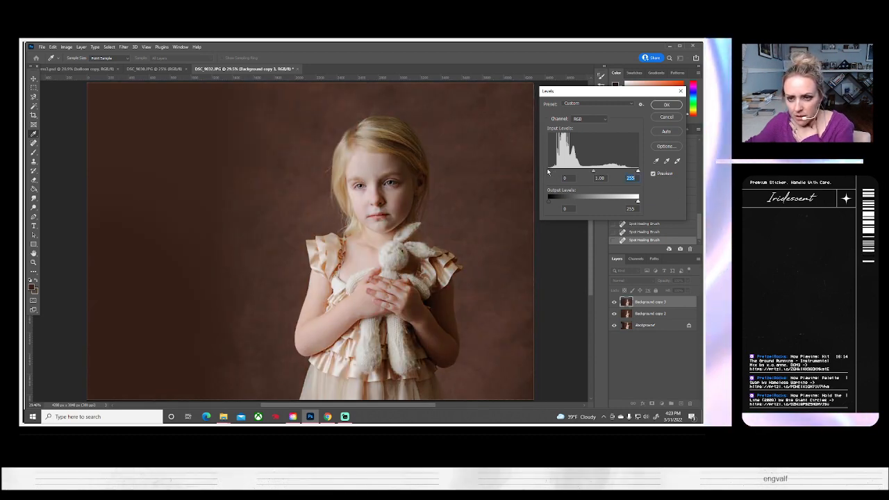
{"action": "left_click_drag", "start_coordinate": [549, 171], "coordinate": [595, 175]}
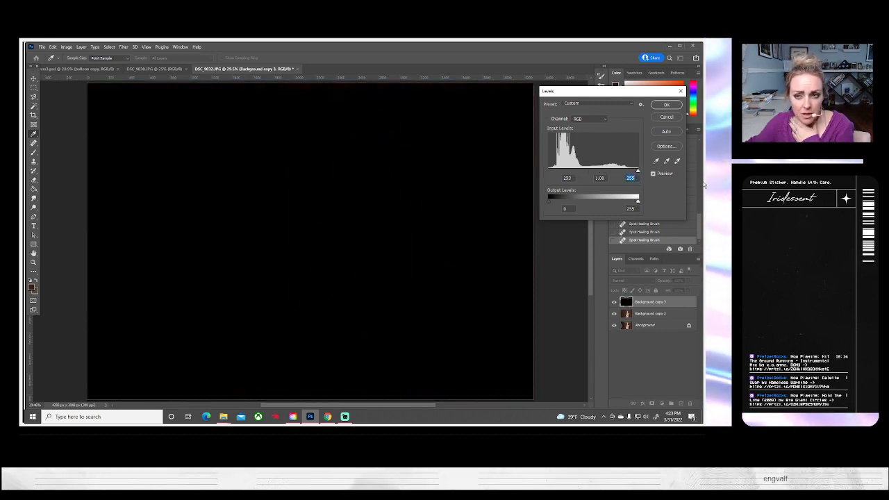
{"action": "key", "text": "ctrl+z"}
{"action": "left_click", "coordinate": [669, 116]}
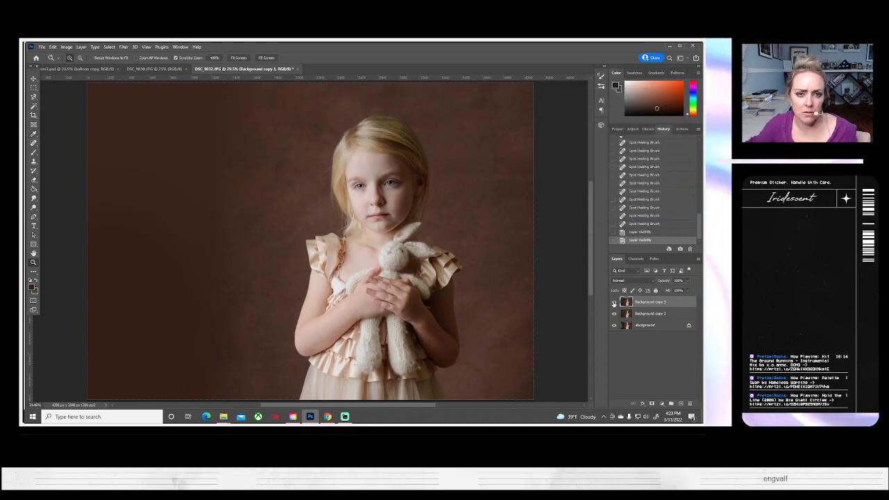
- Duplicate the healed top layer and lower the copy's brightness to about -66 with Brightness/Contrast
{"action": "right_click", "coordinate": [656, 303]}
{"action": "left_click", "coordinate": [583, 138]}
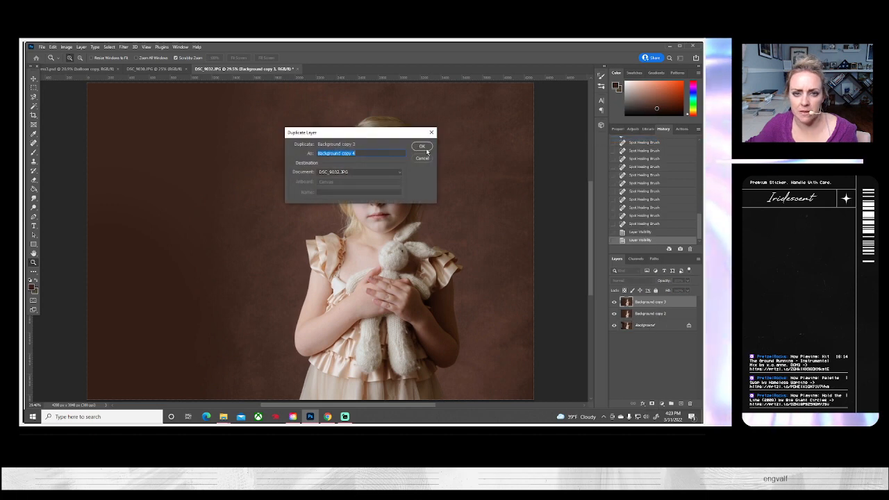
{"action": "left_click", "coordinate": [419, 144]}
{"action": "left_click", "coordinate": [79, 47]}
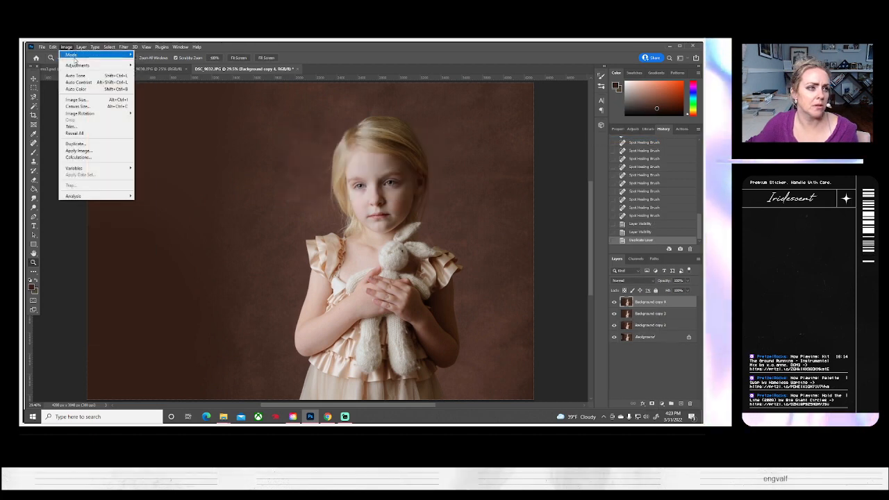
{"action": "mouse_move", "coordinate": [98, 65]}
{"action": "left_click", "coordinate": [150, 66]}
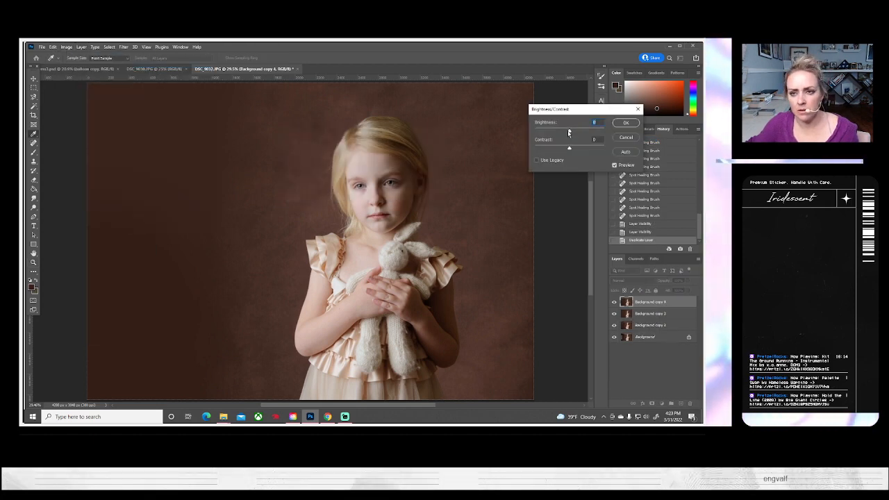
{"action": "left_click_drag", "start_coordinate": [570, 132], "coordinate": [554, 133]}
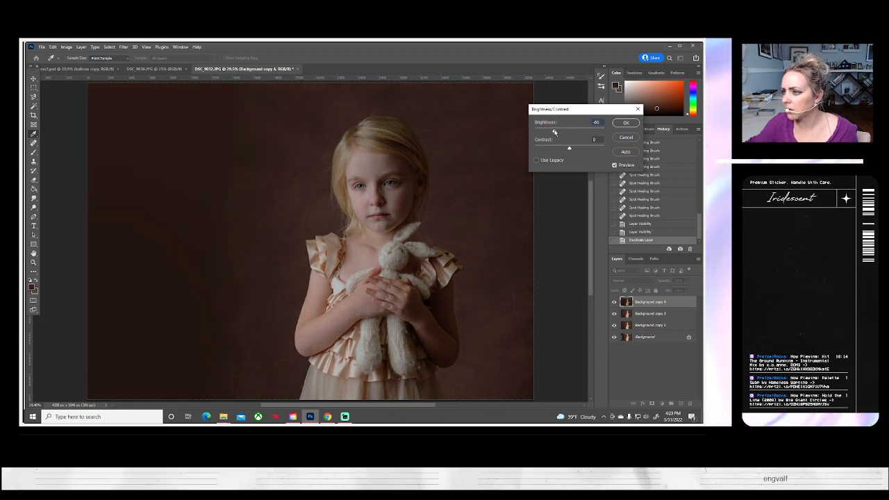
{"action": "left_click", "coordinate": [627, 122]}
- Shift the darkened copy's midtones to a warmer, yellower tone with Color Balance
{"action": "left_click", "coordinate": [67, 47]}
{"action": "mouse_move", "coordinate": [78, 65]}
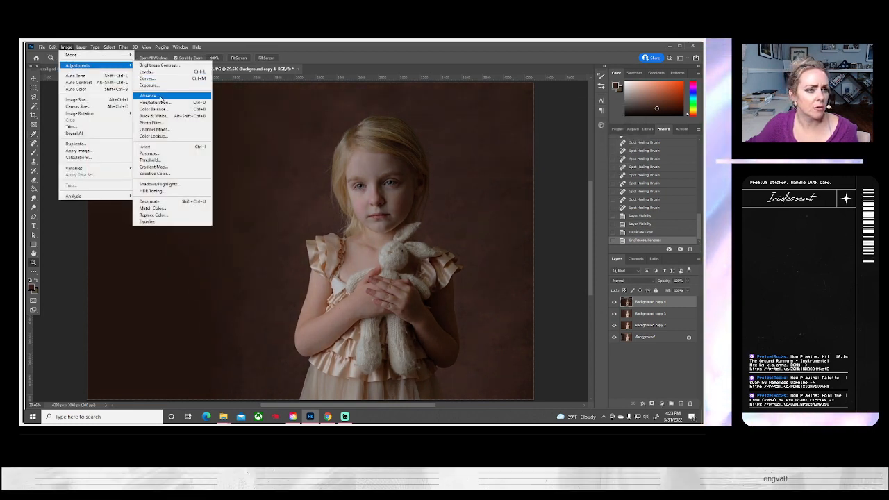
{"action": "left_click", "coordinate": [158, 99]}
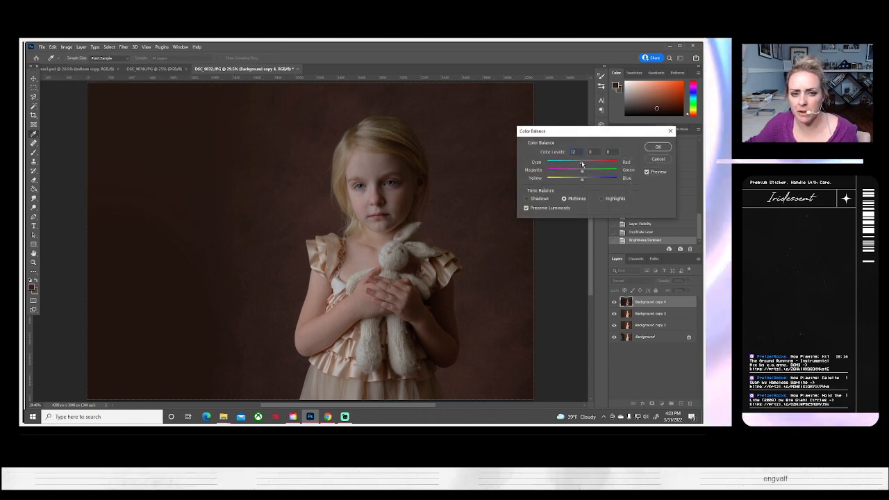
{"action": "left_click_drag", "start_coordinate": [581, 162], "coordinate": [575, 181]}
{"action": "left_click", "coordinate": [658, 146]}
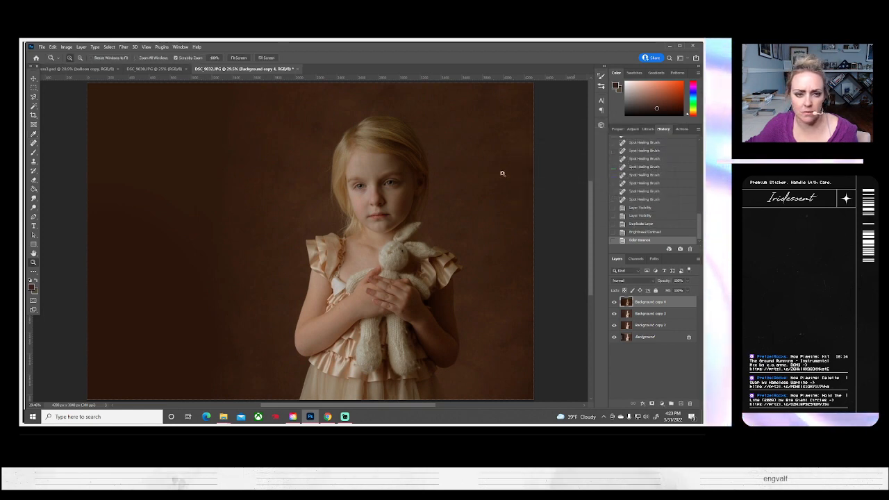
- Raise the top layer's contrast to 11 and compare the picture with that layer hidden and shown
{"action": "key", "text": "z"}
{"action": "left_click", "coordinate": [66, 47]}
{"action": "mouse_move", "coordinate": [73, 65]}
{"action": "left_click", "coordinate": [156, 65]}
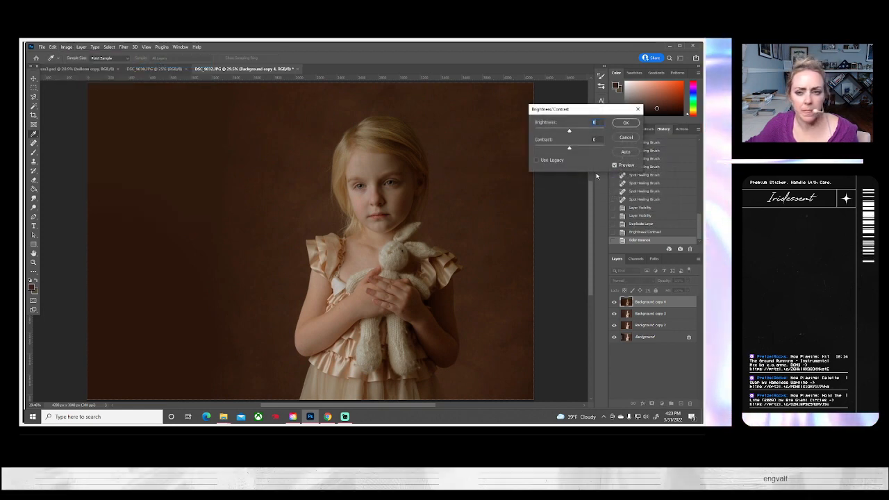
{"action": "left_click_drag", "start_coordinate": [570, 150], "coordinate": [573, 150]}
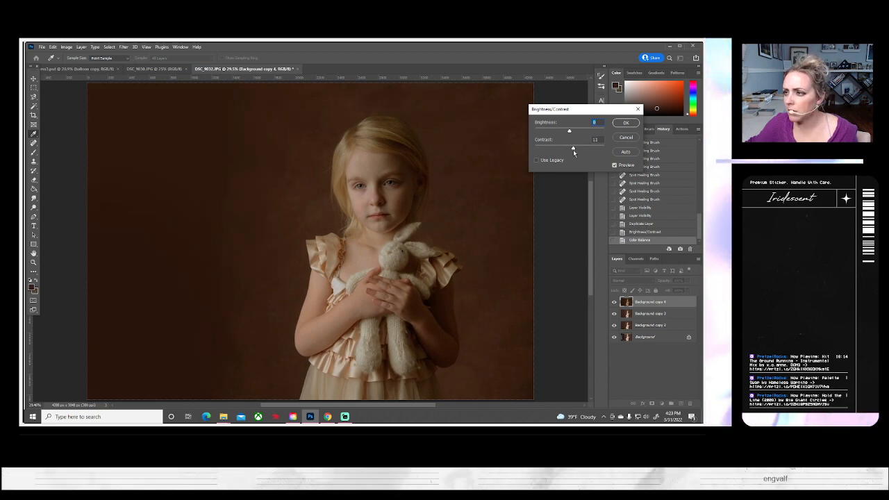
{"action": "left_click", "coordinate": [626, 123]}
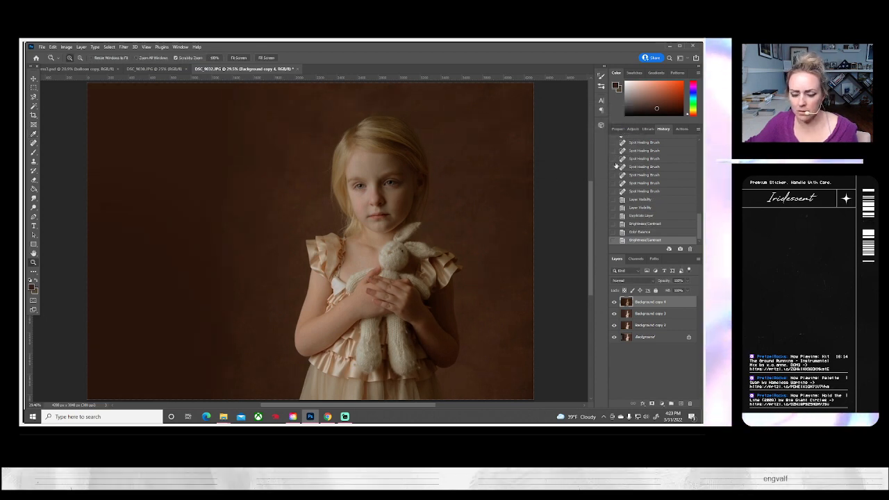
{"action": "left_click", "coordinate": [615, 303]}
{"action": "left_click", "coordinate": [615, 303]}
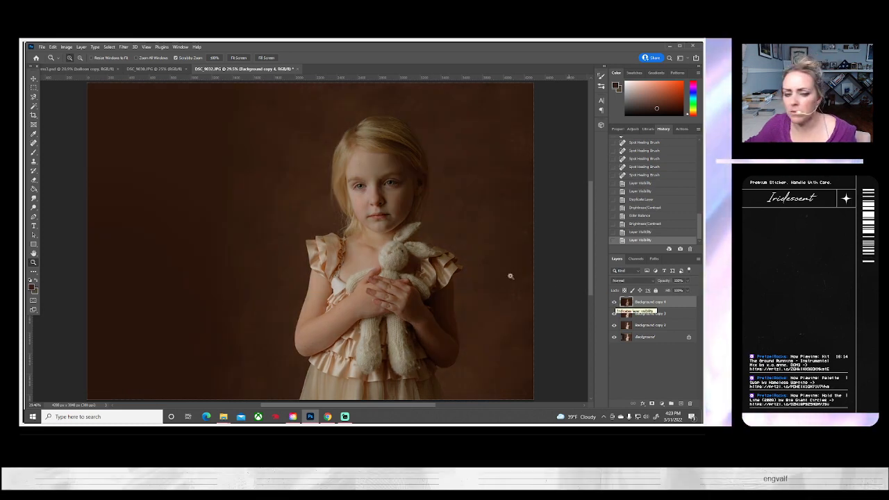
- Duplicate the toned top layer and lower the new copy's brightness to about -80
{"action": "right_click", "coordinate": [650, 303]}
{"action": "left_click", "coordinate": [583, 140]}
{"action": "left_click", "coordinate": [421, 146]}
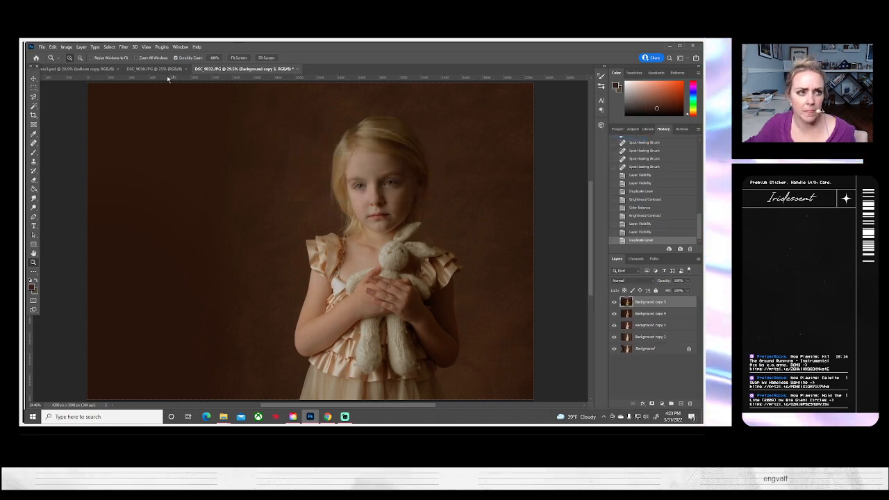
{"action": "left_click", "coordinate": [66, 46]}
{"action": "mouse_move", "coordinate": [104, 64]}
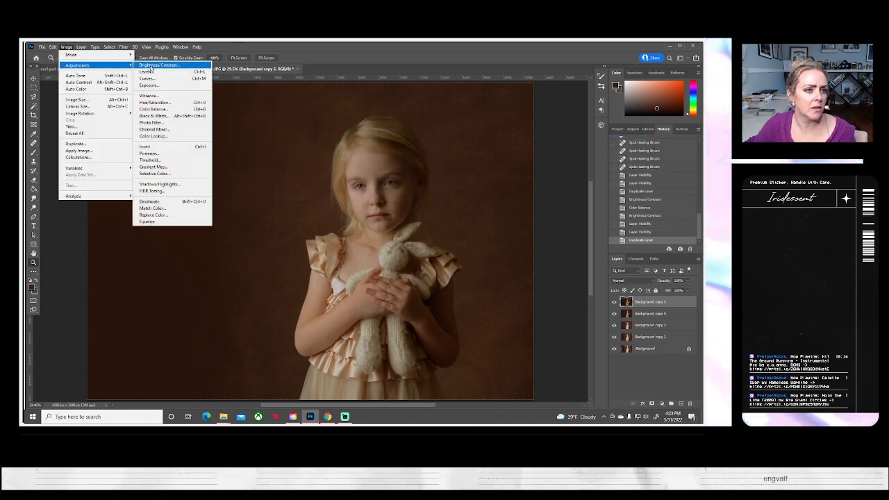
{"action": "left_click", "coordinate": [150, 66]}
{"action": "left_click_drag", "start_coordinate": [570, 130], "coordinate": [553, 132]}
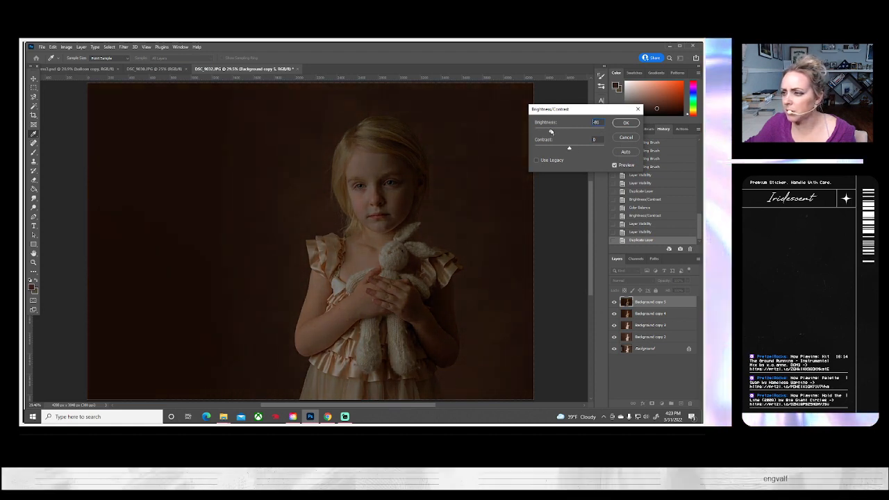
{"action": "left_click", "coordinate": [627, 124]}
{"action": "key", "text": "z"}
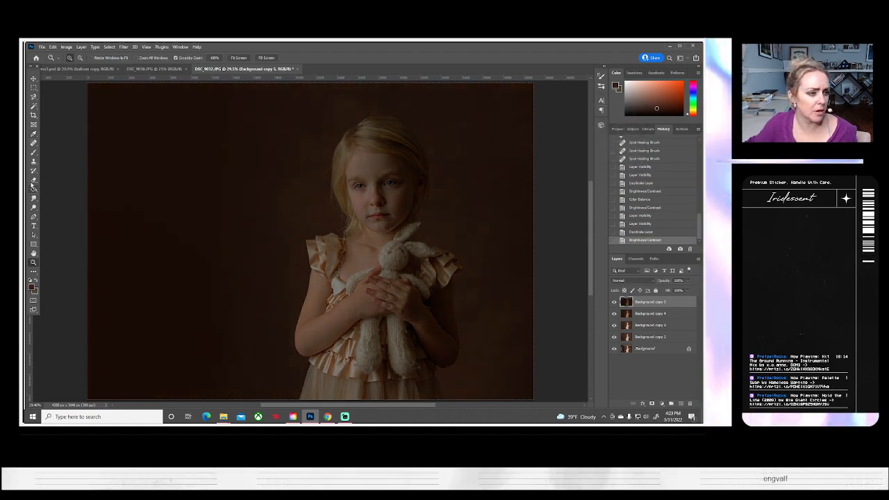
- Erase the dark layer over the girl's face and the backdrop beside her head with a very large soft round Eraser
{"action": "left_click", "coordinate": [33, 179]}
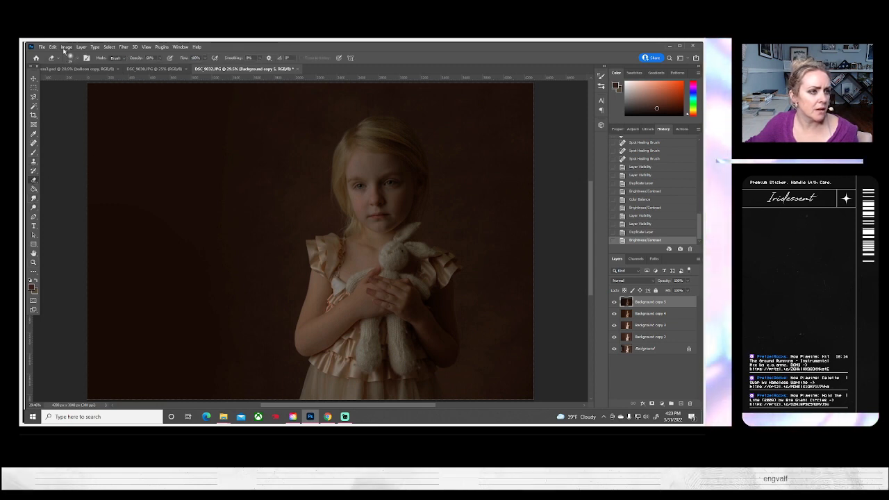
{"action": "left_click", "coordinate": [72, 57]}
{"action": "left_click", "coordinate": [106, 80]}
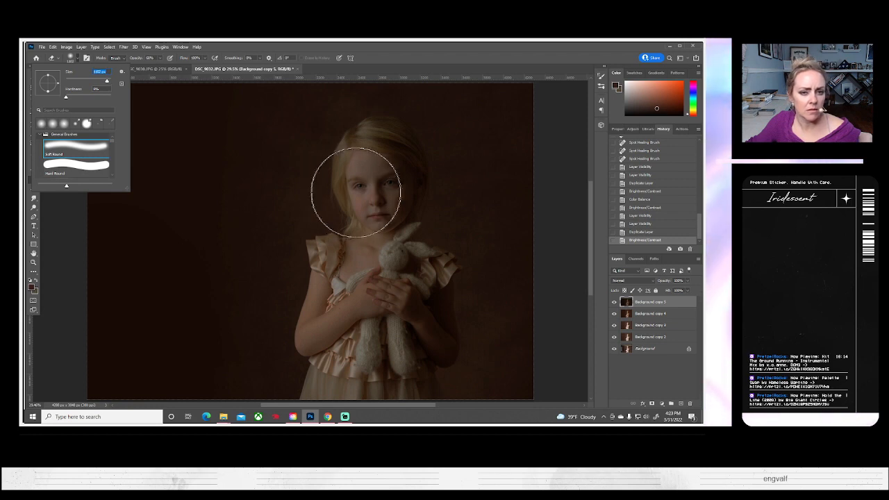
{"action": "left_click_drag", "start_coordinate": [357, 188], "coordinate": [298, 174]}
{"action": "left_click_drag", "start_coordinate": [363, 189], "coordinate": [333, 197]}
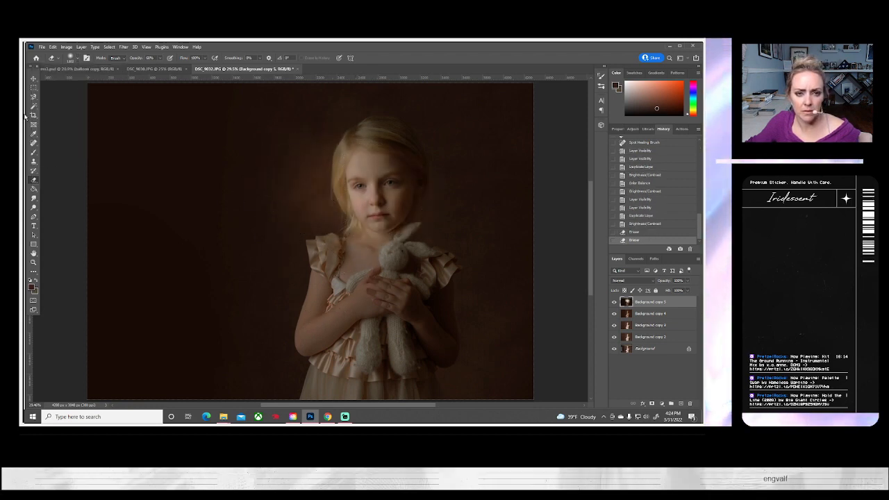
{"action": "left_click_drag", "start_coordinate": [272, 192], "coordinate": [371, 215]}
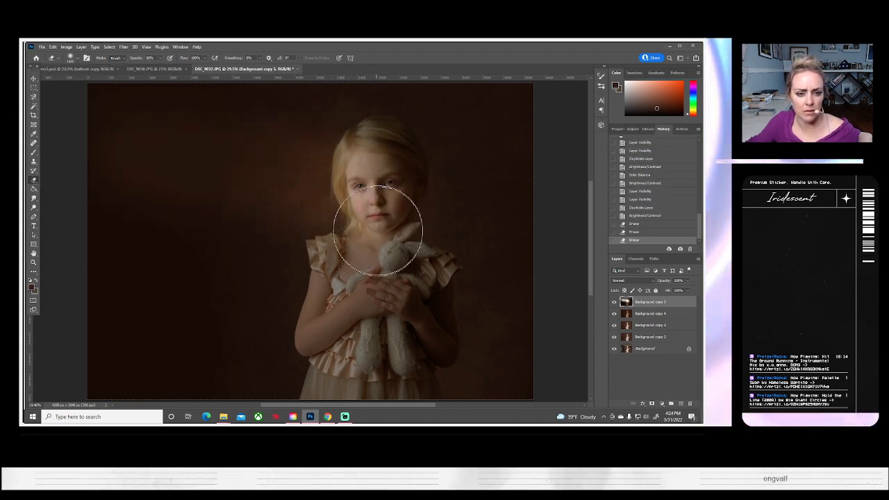
- Lower the Eraser opacity to about 24%, lighten the girl's chest, hands and rabbit, and compare the dark layer hidden and shown
{"action": "left_click", "coordinate": [160, 59]}
{"action": "left_click_drag", "start_coordinate": [161, 67], "coordinate": [146, 67]}
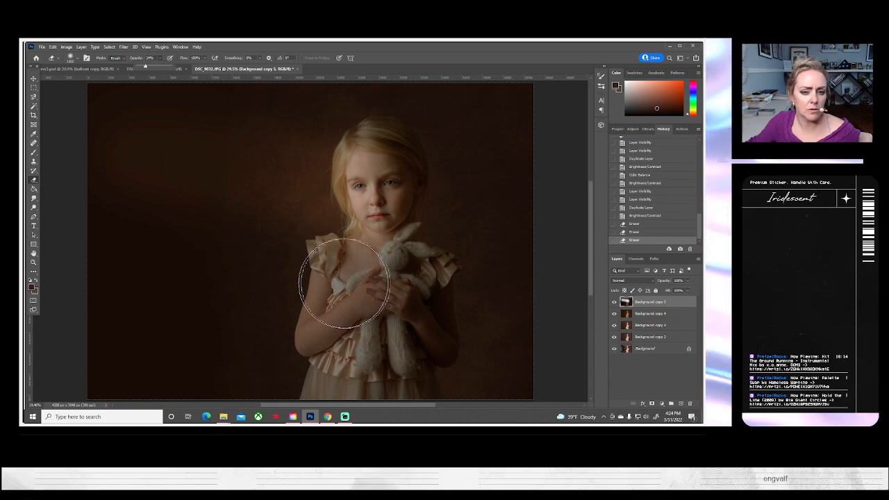
{"action": "mouse_move", "coordinate": [368, 252]}
{"action": "left_mouse_down"}
{"action": "mouse_move", "coordinate": [352, 267]}
{"action": "mouse_move", "coordinate": [325, 355]}
{"action": "mouse_move", "coordinate": [410, 258]}
{"action": "mouse_move", "coordinate": [326, 342]}
{"action": "mouse_move", "coordinate": [326, 365]}
{"action": "mouse_move", "coordinate": [397, 265]}
{"action": "left_mouse_up"}
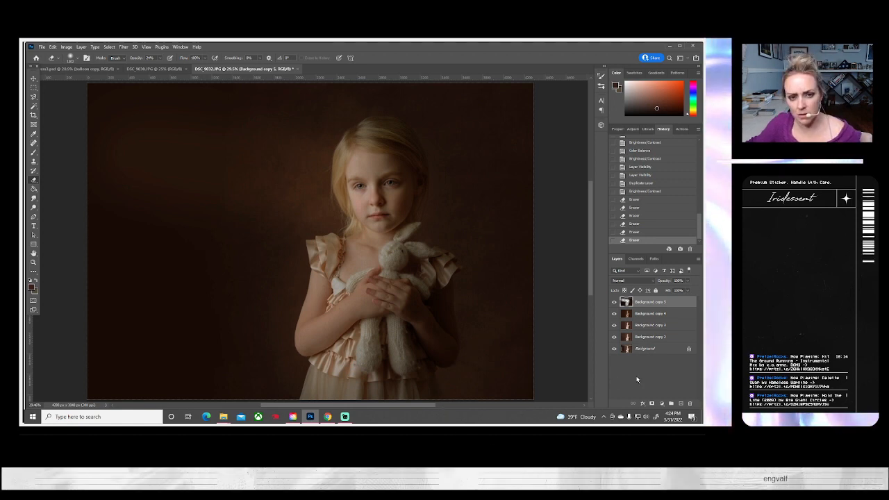
{"action": "left_click", "coordinate": [614, 303]}
{"action": "left_click", "coordinate": [614, 303]}
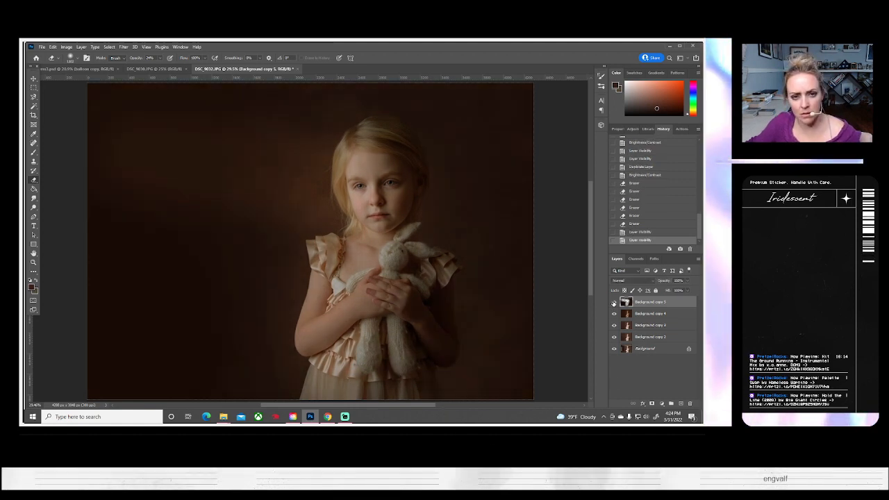
- Reduce the dark layer's opacity to about 70% and merge it with Background copy 4
{"action": "left_click", "coordinate": [688, 281]}
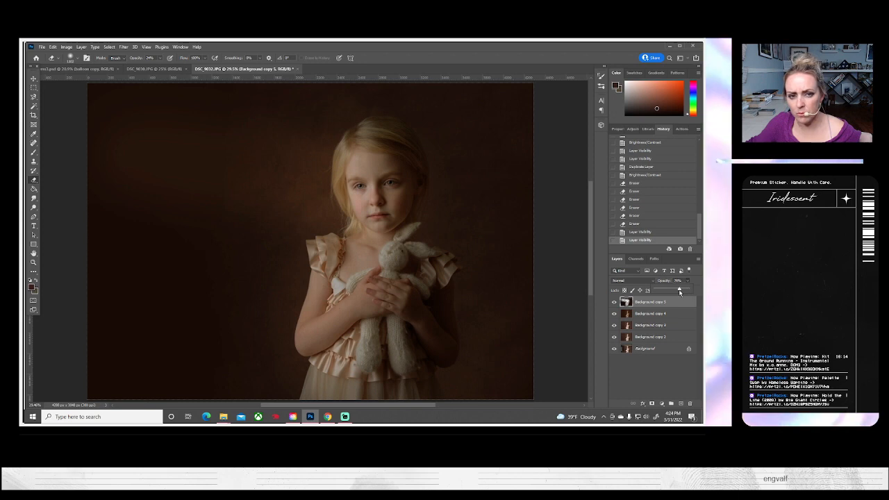
{"action": "left_click_drag", "start_coordinate": [680, 292], "coordinate": [679, 292]}
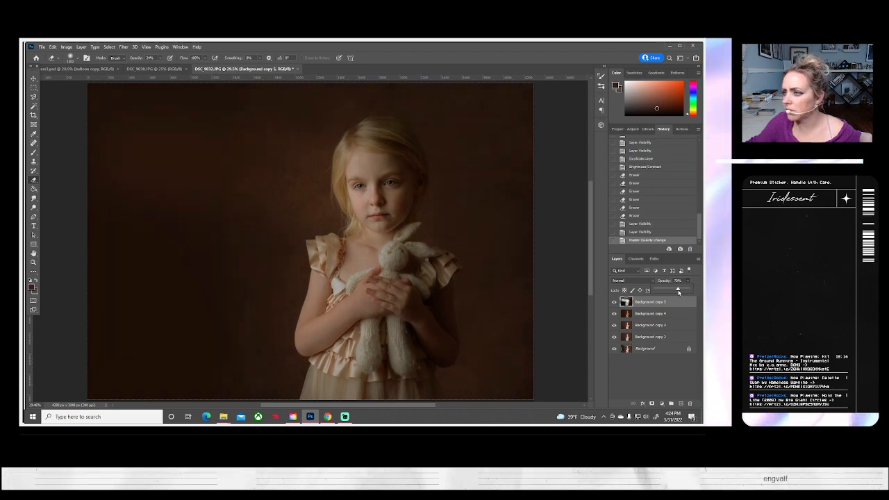
{"action": "left_click", "coordinate": [650, 313], "text": "shift"}
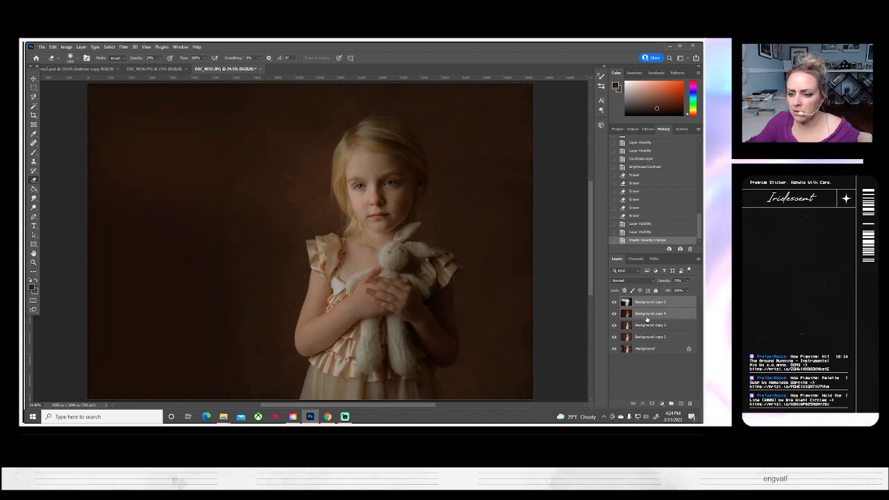
{"action": "right_click", "coordinate": [646, 313]}
{"action": "left_click", "coordinate": [569, 320]}
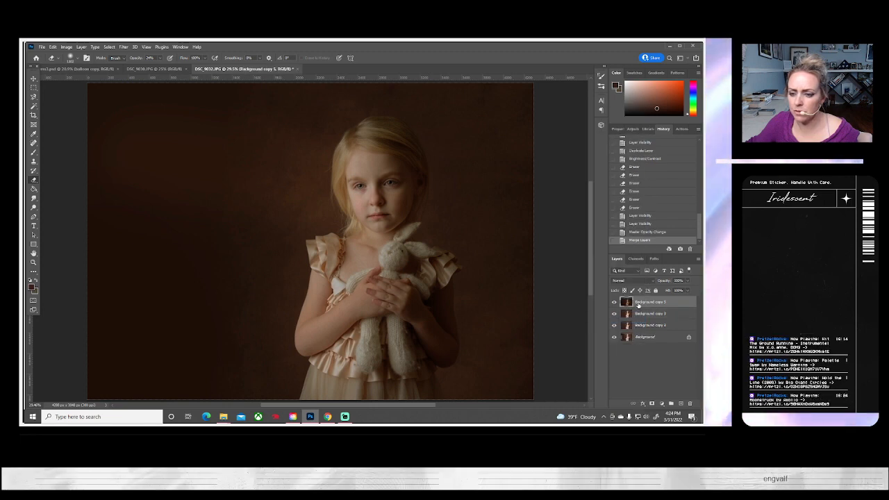
- Compare the merged layer hidden and shown, and duplicate it
{"action": "left_click", "coordinate": [613, 303]}
{"action": "left_click", "coordinate": [612, 303]}
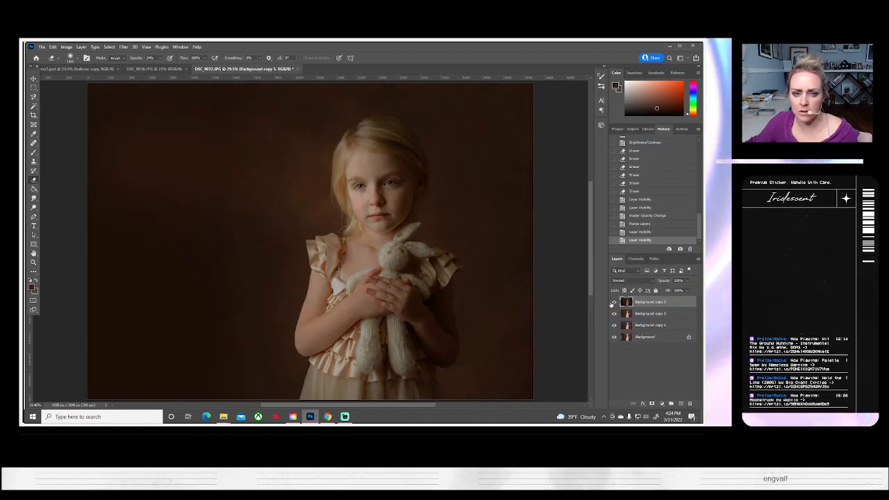
{"action": "right_click", "coordinate": [653, 304]}
{"action": "left_click", "coordinate": [578, 139]}
{"action": "left_click", "coordinate": [421, 146]}
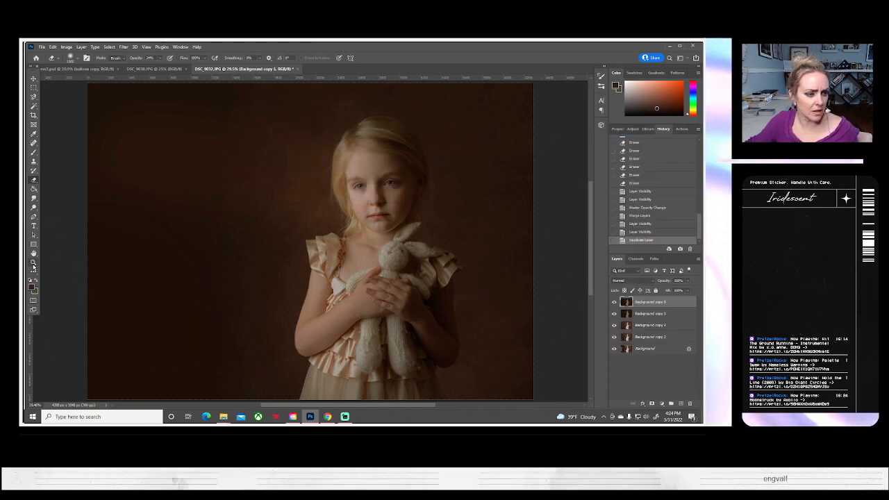
- Darken the bridge and side of the girl's nose on the new layer with small Burn tool strokes
{"action": "left_click", "coordinate": [33, 264]}
{"action": "left_click_drag", "start_coordinate": [370, 172], "coordinate": [420, 235]}
{"action": "left_click", "coordinate": [34, 208]}
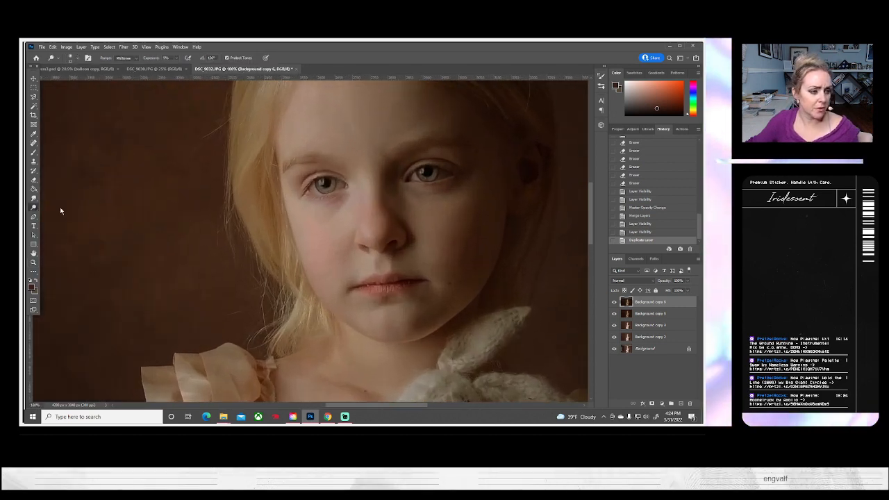
{"action": "right_click", "coordinate": [33, 207]}
{"action": "left_click", "coordinate": [60, 214]}
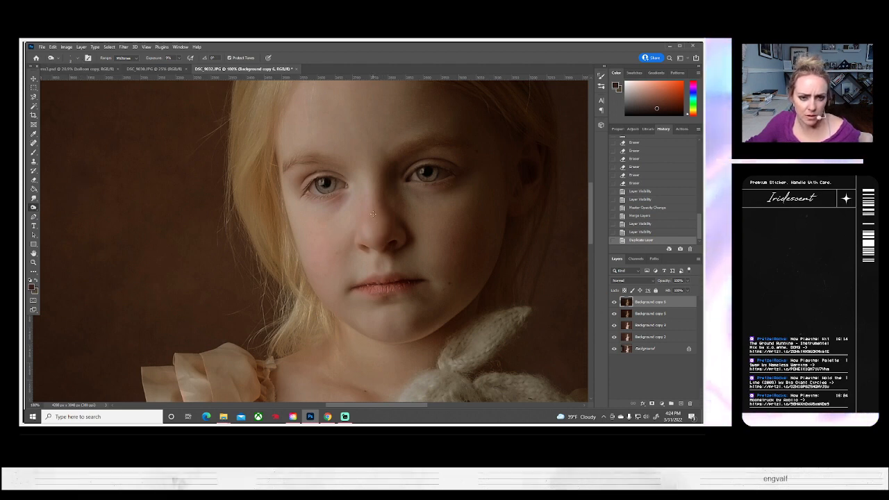
{"action": "left_click_drag", "start_coordinate": [371, 212], "coordinate": [401, 220]}
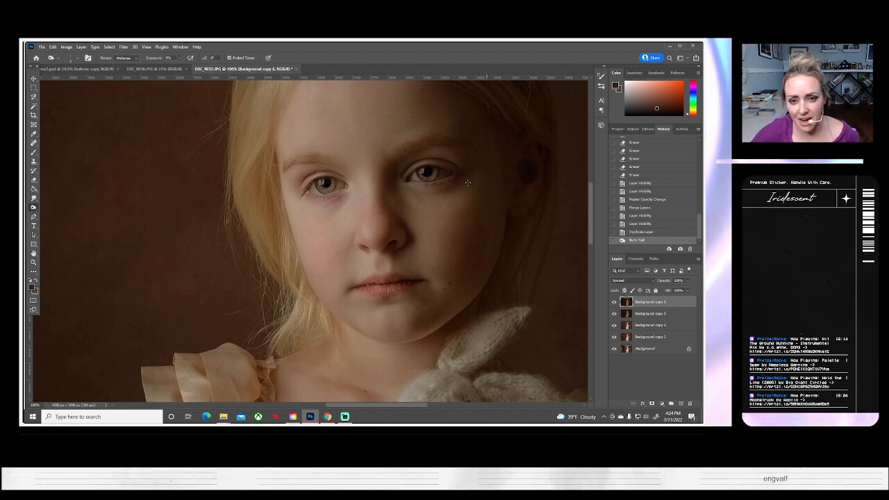
{"action": "left_click_drag", "start_coordinate": [372, 212], "coordinate": [374, 207]}
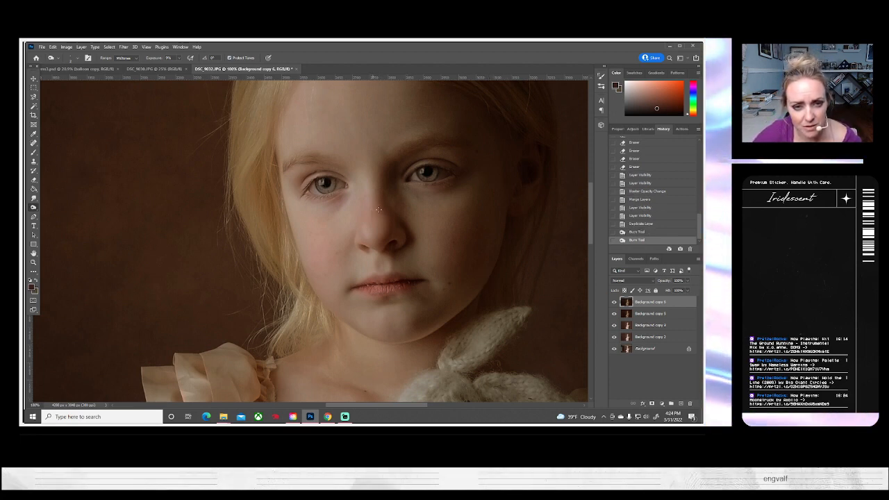
{"action": "left_click", "coordinate": [373, 205]}
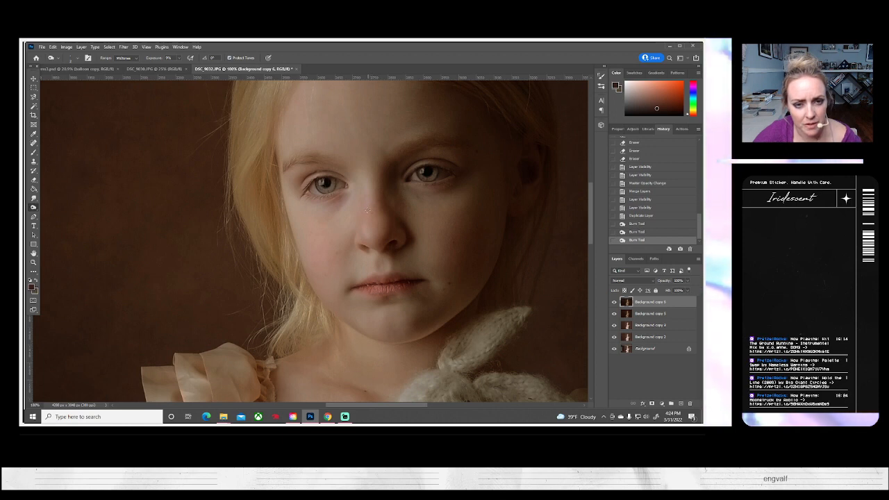
{"action": "left_click", "coordinate": [372, 199]}
{"action": "left_click", "coordinate": [364, 207]}
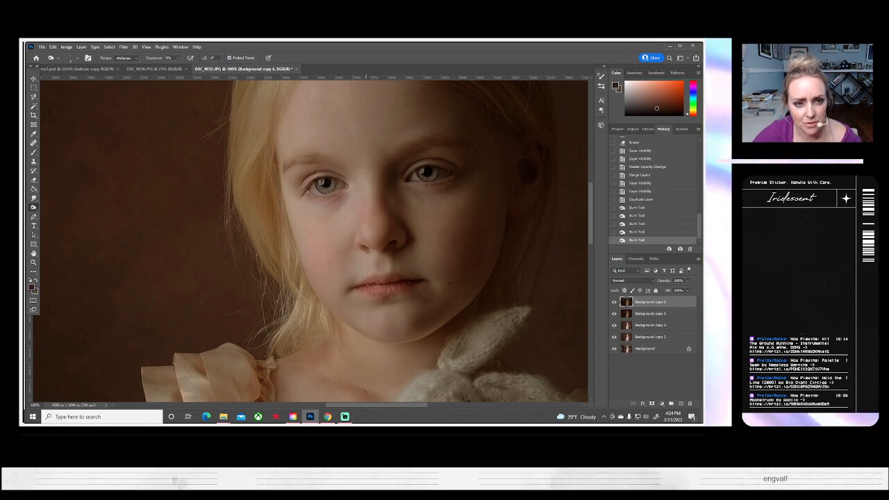
{"action": "left_click", "coordinate": [363, 204]}
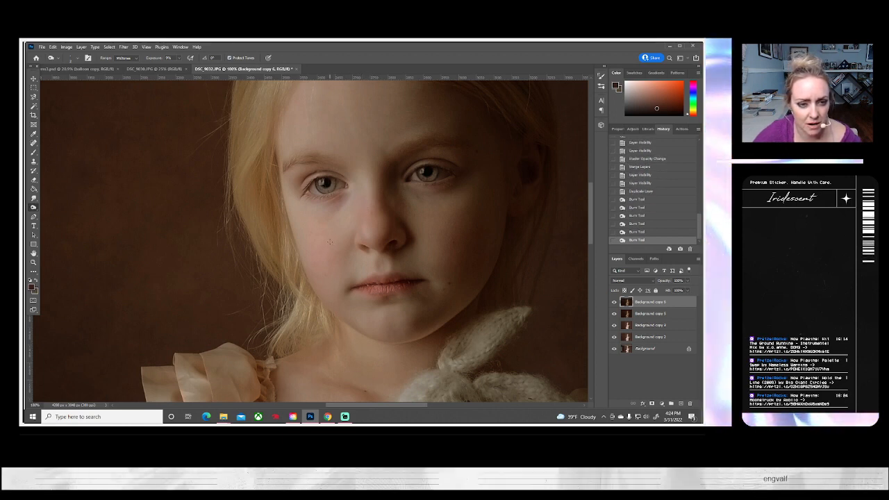
- Darken small spots on the girl's cheek below the eye on the hair side with the Burn tool
{"action": "left_click", "coordinate": [330, 233]}
{"action": "left_click", "coordinate": [331, 224]}
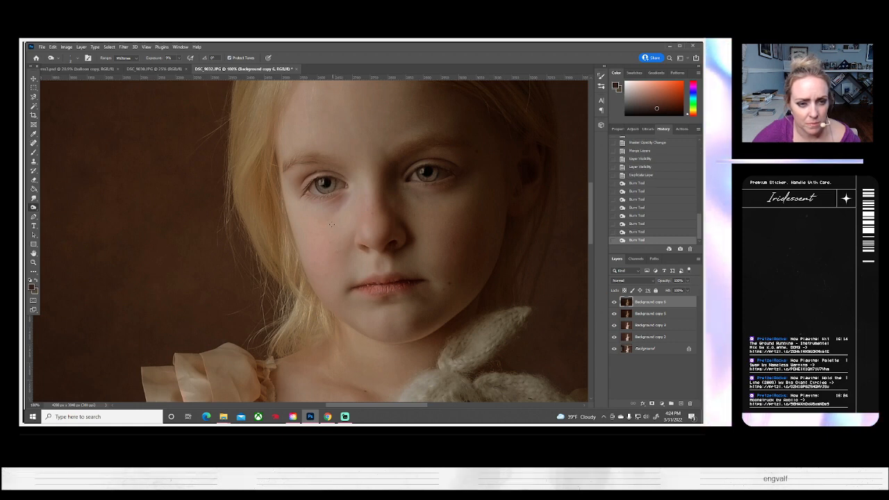
{"action": "left_click", "coordinate": [310, 233]}
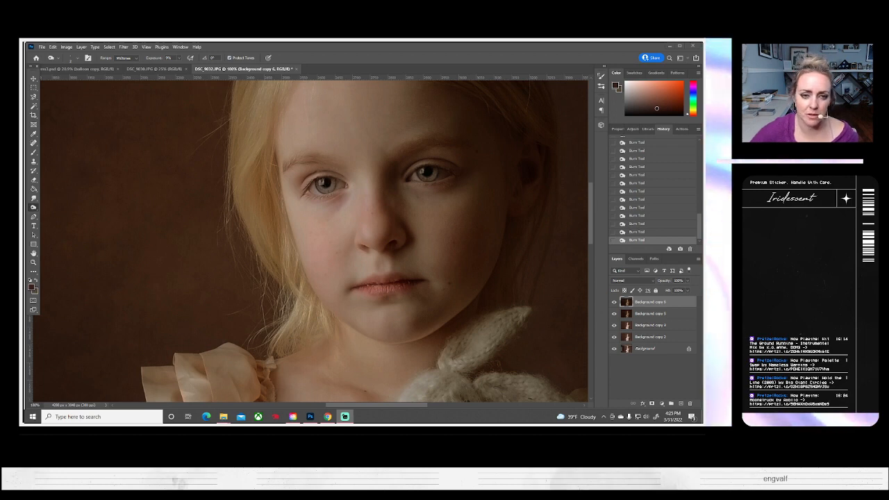
{"action": "left_click", "coordinate": [327, 221]}
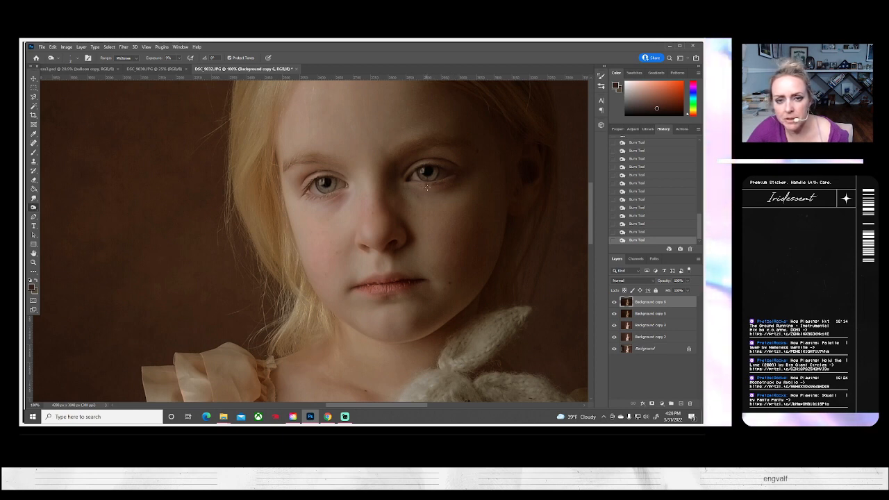
- Brighten the irises of both of the girl's eyes with small Dodge tool strokes
{"action": "right_click", "coordinate": [34, 207]}
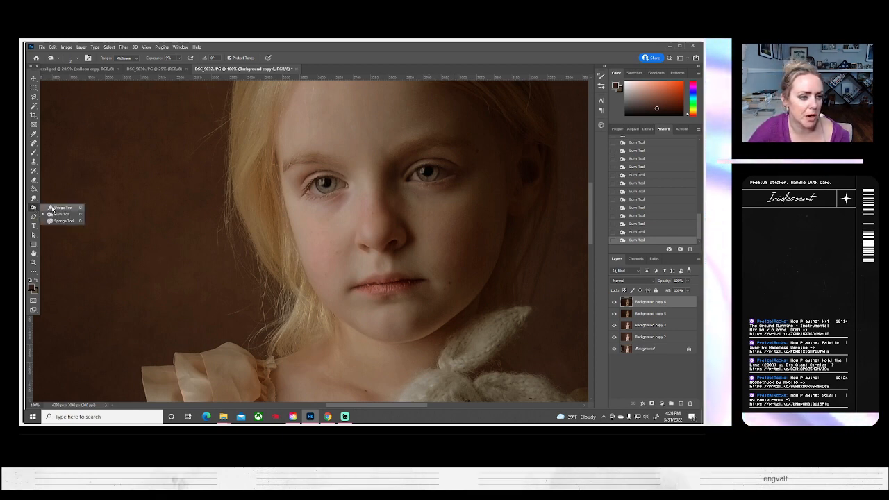
{"action": "left_click", "coordinate": [62, 208]}
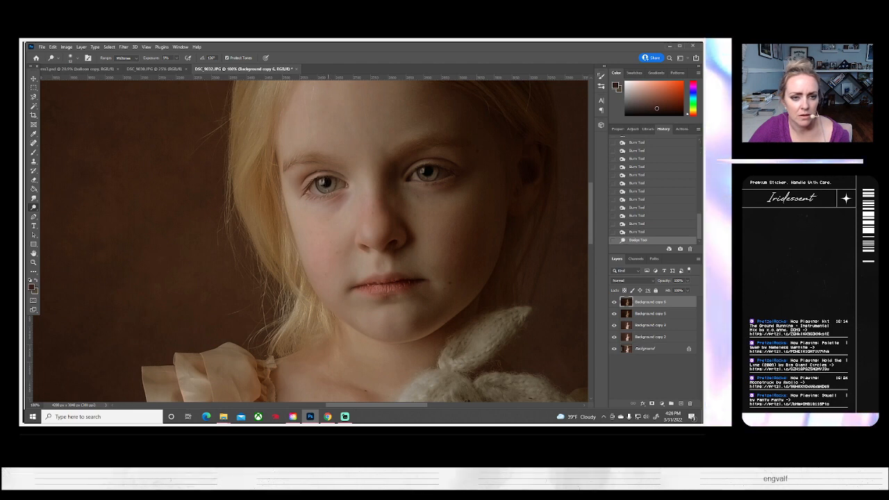
{"action": "left_click_drag", "start_coordinate": [323, 187], "coordinate": [359, 187]}
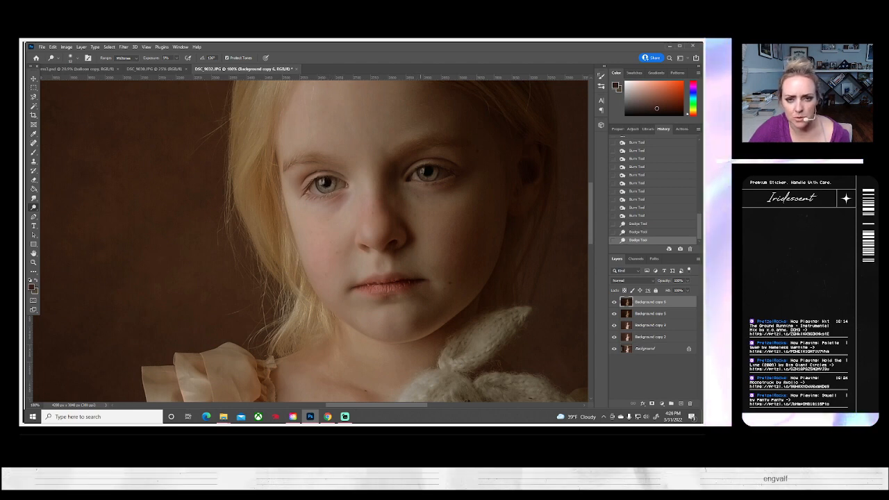
{"action": "left_click_drag", "start_coordinate": [416, 173], "coordinate": [431, 175]}
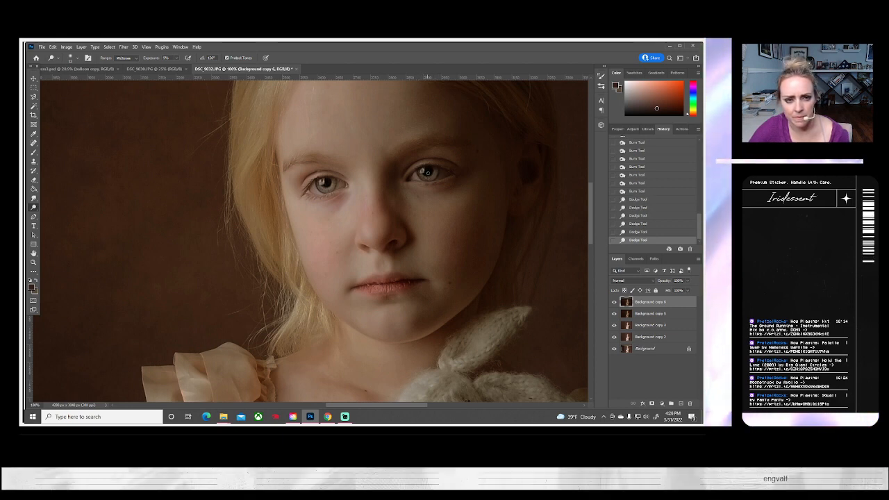
{"action": "left_click", "coordinate": [70, 60]}
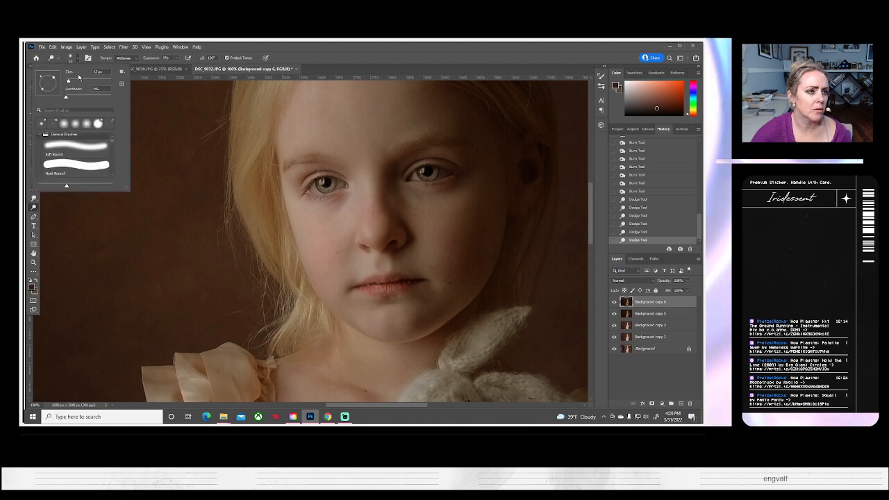
{"action": "left_click", "coordinate": [336, 186]}
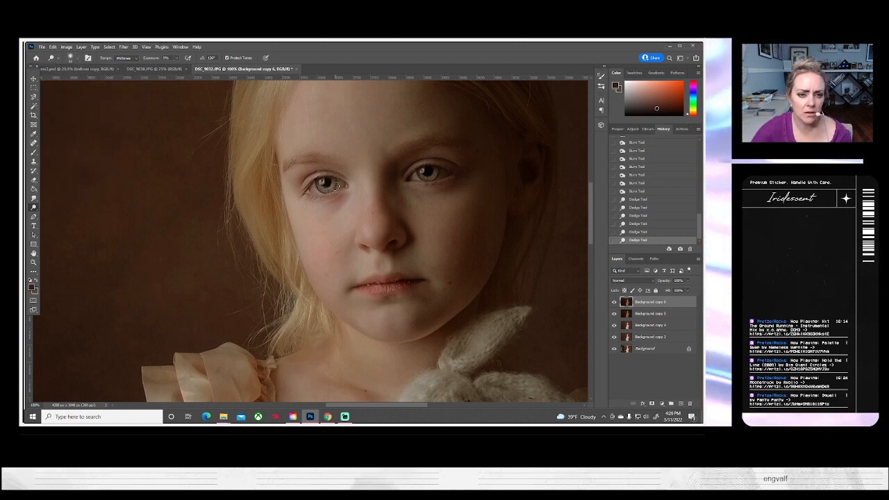
{"action": "left_click_drag", "start_coordinate": [447, 177], "coordinate": [431, 175]}
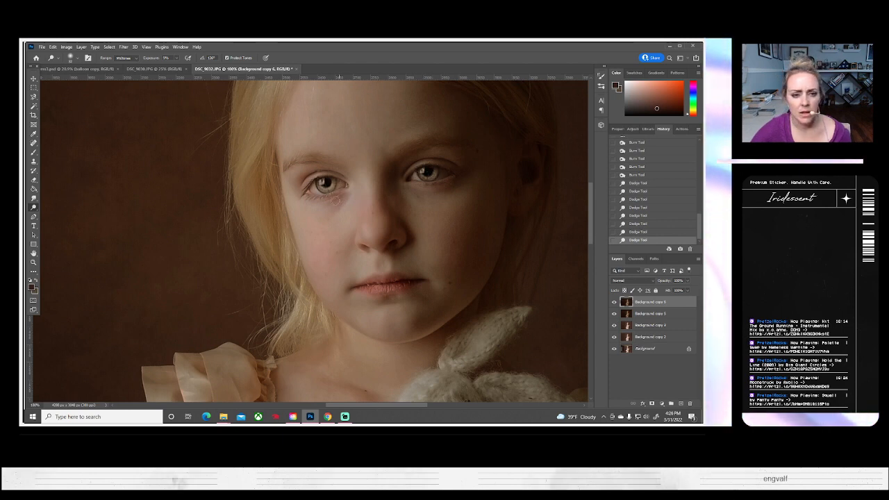
{"action": "left_click", "coordinate": [362, 172]}
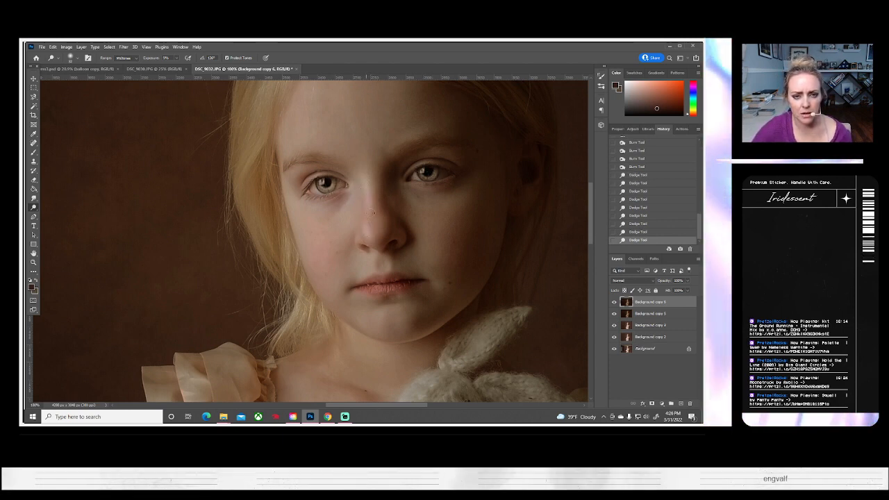
{"action": "left_click", "coordinate": [409, 220]}
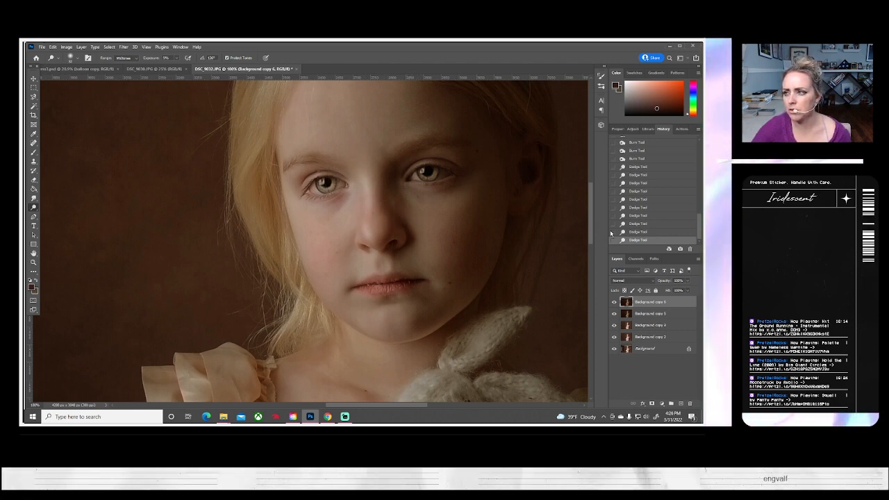
{"action": "left_click", "coordinate": [639, 224]}
{"action": "left_click", "coordinate": [637, 216]}
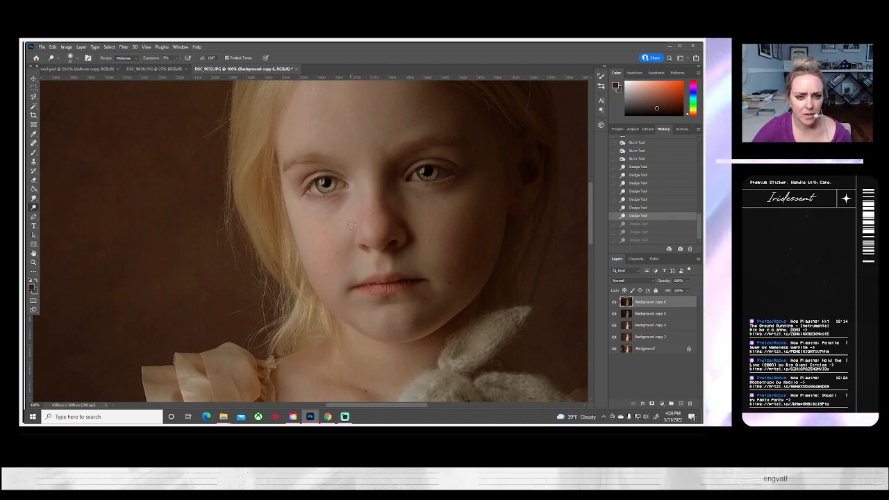
- Lighten the girl's lips and the side of her nose with Dodge tool strokes, and compare the last stroke undone and redone
{"action": "left_click", "coordinate": [382, 281]}
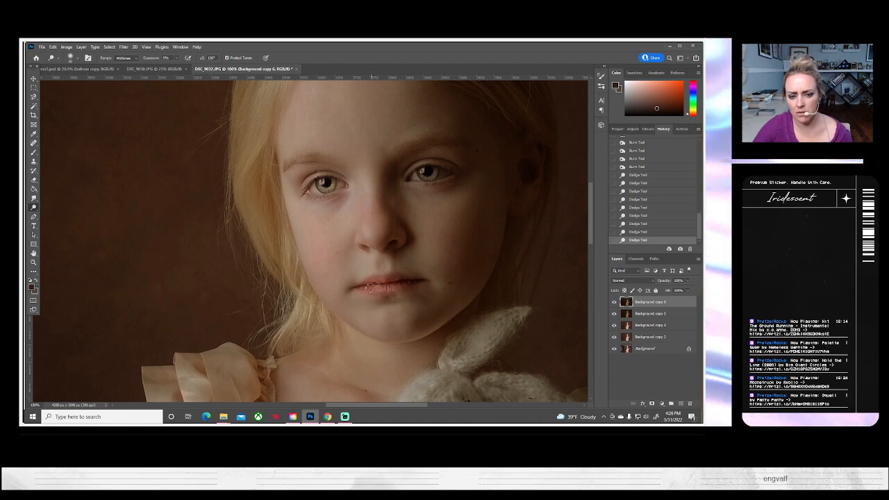
{"action": "mouse_move", "coordinate": [370, 287]}
{"action": "left_mouse_down"}
{"action": "mouse_move", "coordinate": [386, 284]}
{"action": "mouse_move", "coordinate": [374, 261]}
{"action": "left_mouse_up"}
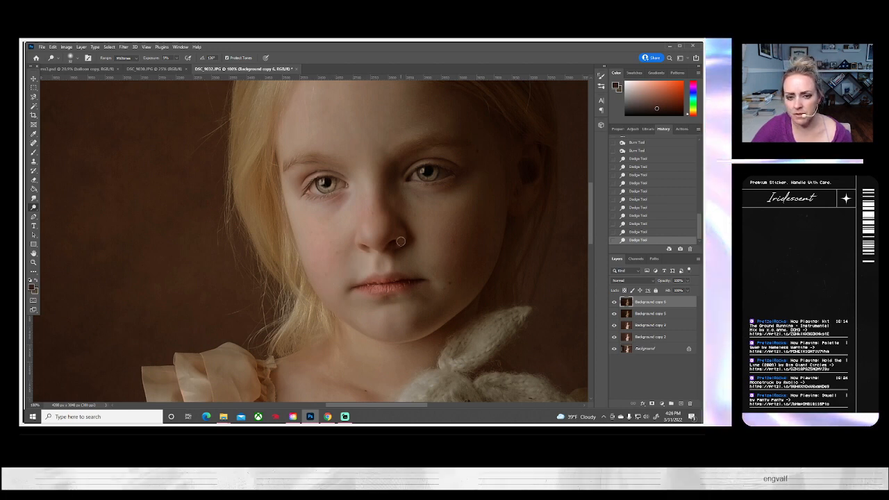
{"action": "left_click_drag", "start_coordinate": [401, 233], "coordinate": [389, 234]}
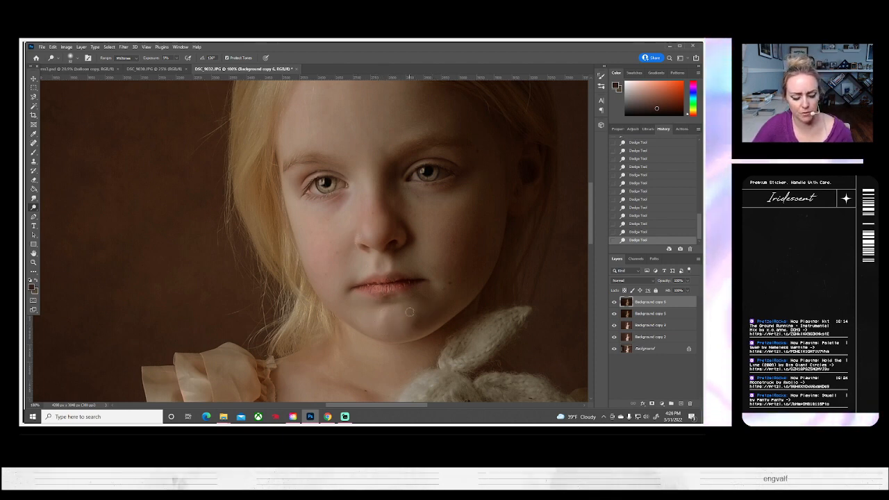
{"action": "key", "text": "ctrl+z"}
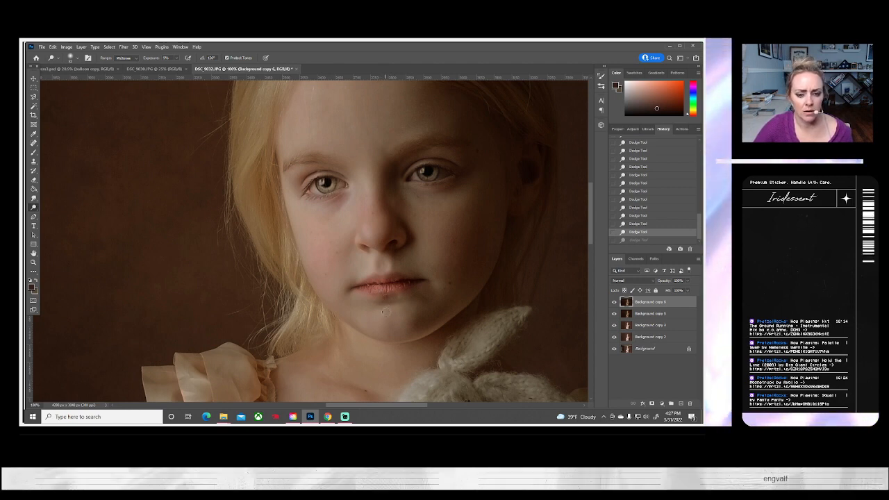
{"action": "key", "text": "ctrl+shift+z"}
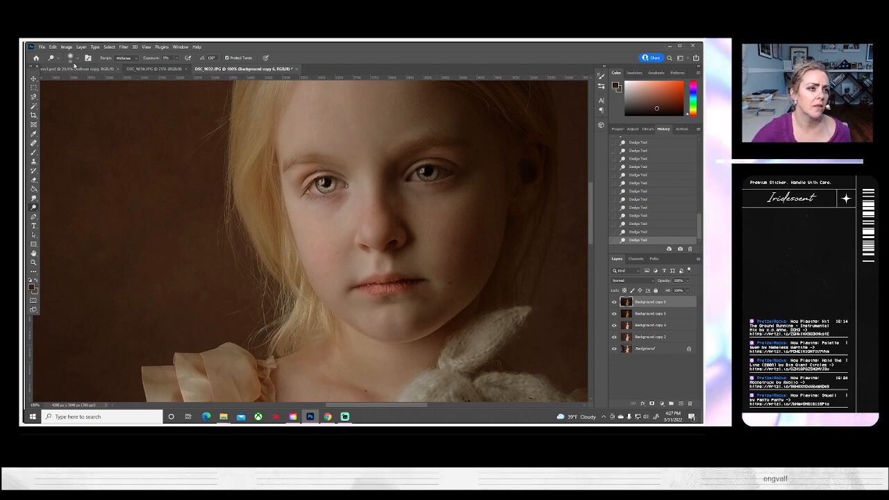
- Shrink the Dodge tool brush and step back past the last four Dodge strokes in the history
{"action": "left_click", "coordinate": [73, 60]}
{"action": "left_click_drag", "start_coordinate": [73, 82], "coordinate": [67, 82]}
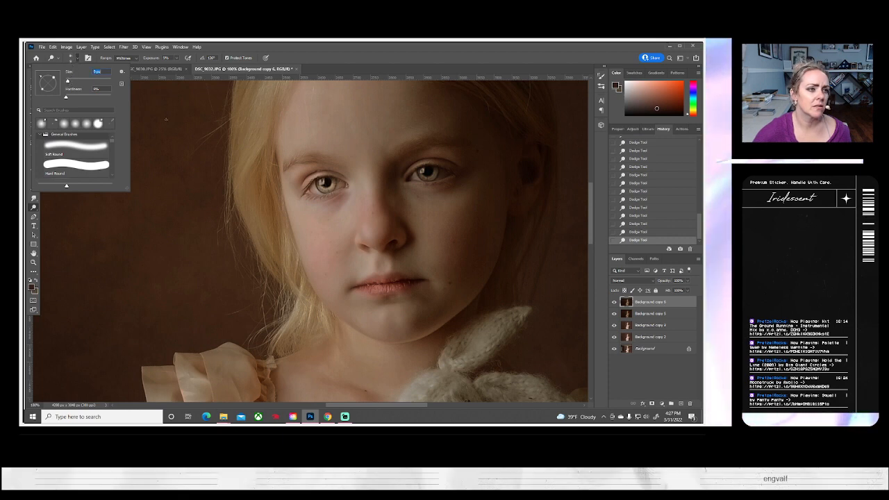
{"action": "key", "text": "Return"}
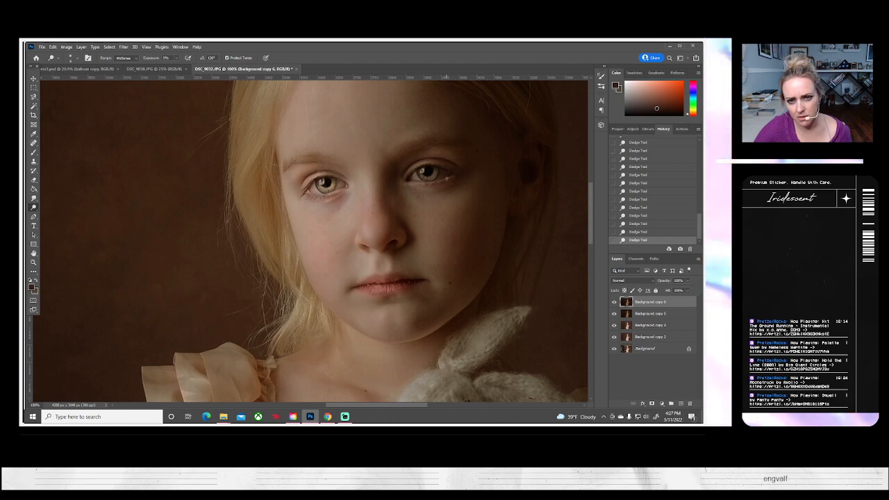
{"action": "scroll", "coordinate": [438, 170], "scroll_direction": "left", "scroll_amount": 1}
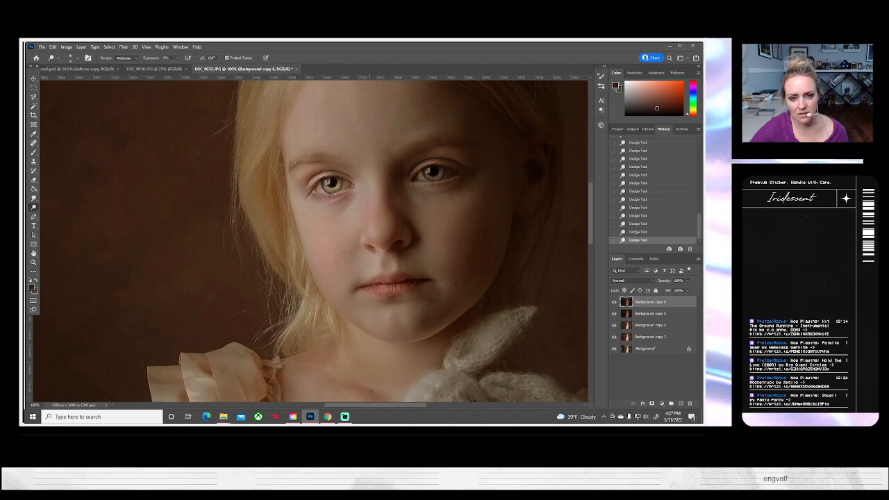
{"action": "key", "text": "ctrl+z"}
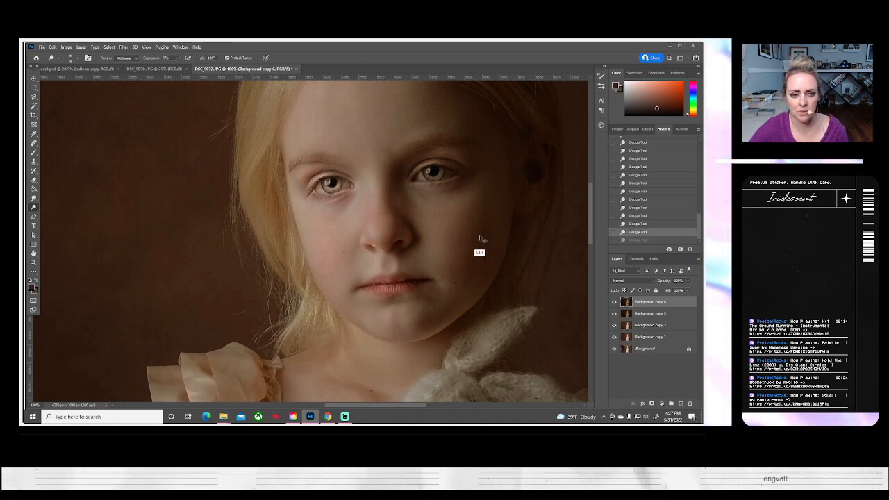
{"action": "left_click", "coordinate": [639, 224]}
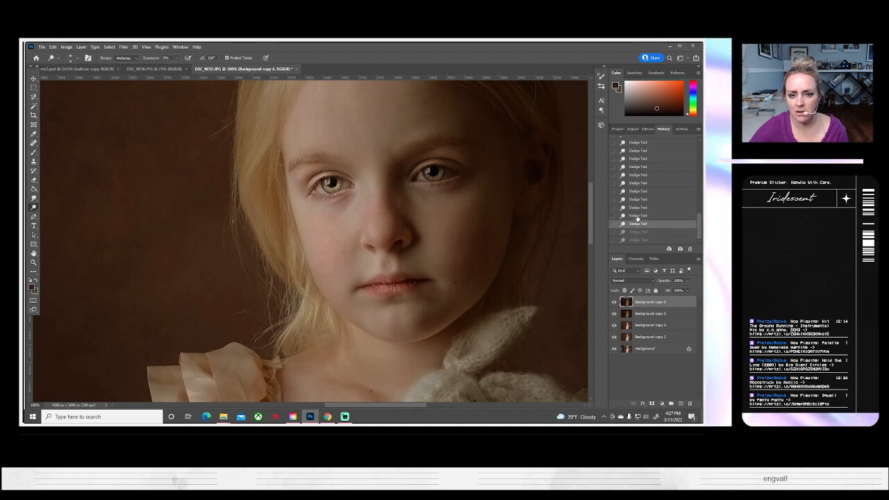
{"action": "left_click", "coordinate": [636, 208]}
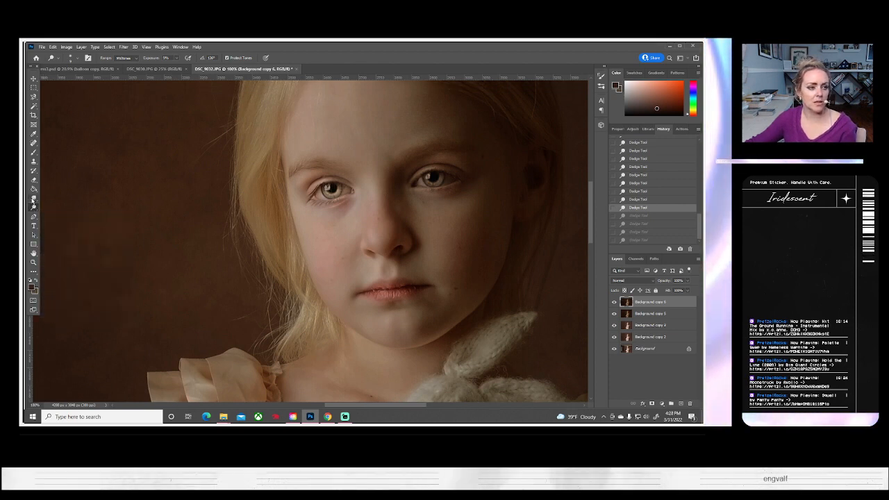
- Darken the corner of the girl's mouth and her nostrils with the Burn tool, undoing the stroke beside the lower lip
{"action": "left_click", "coordinate": [33, 199]}
{"action": "right_click", "coordinate": [33, 208]}
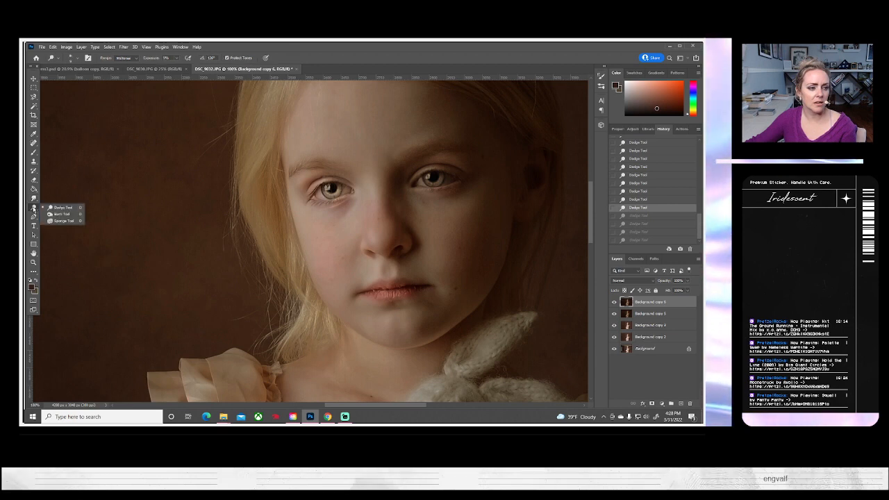
{"action": "left_click", "coordinate": [72, 215]}
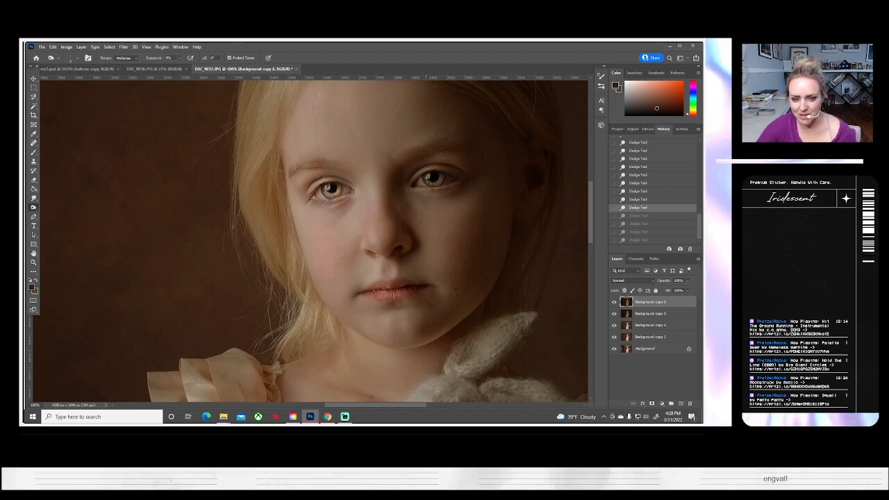
{"action": "left_click_drag", "start_coordinate": [435, 288], "coordinate": [430, 286]}
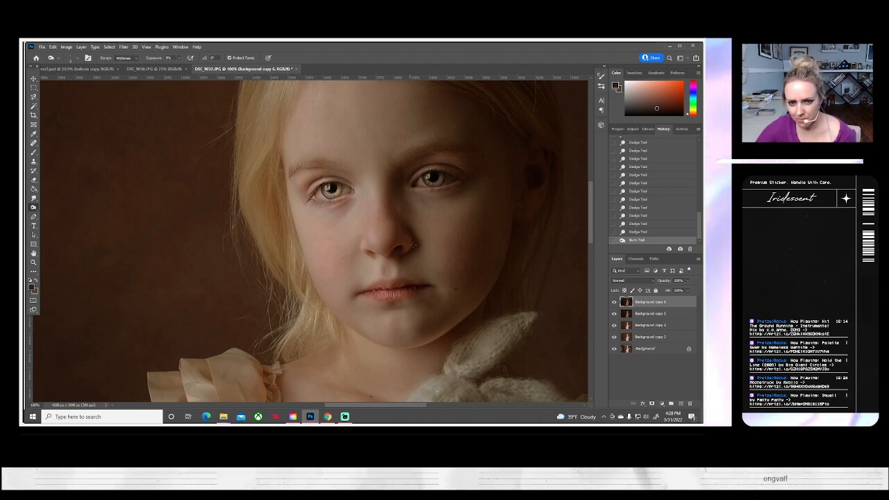
{"action": "left_click_drag", "start_coordinate": [414, 243], "coordinate": [375, 253]}
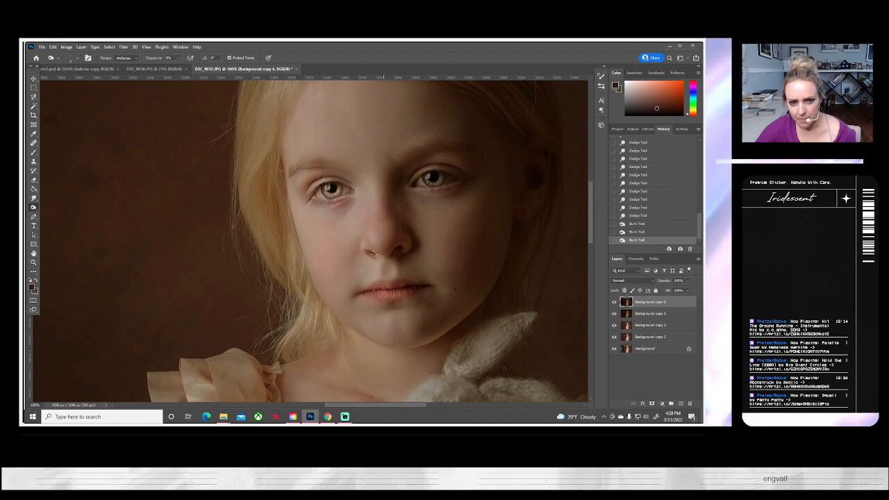
{"action": "left_click_drag", "start_coordinate": [368, 300], "coordinate": [355, 302]}
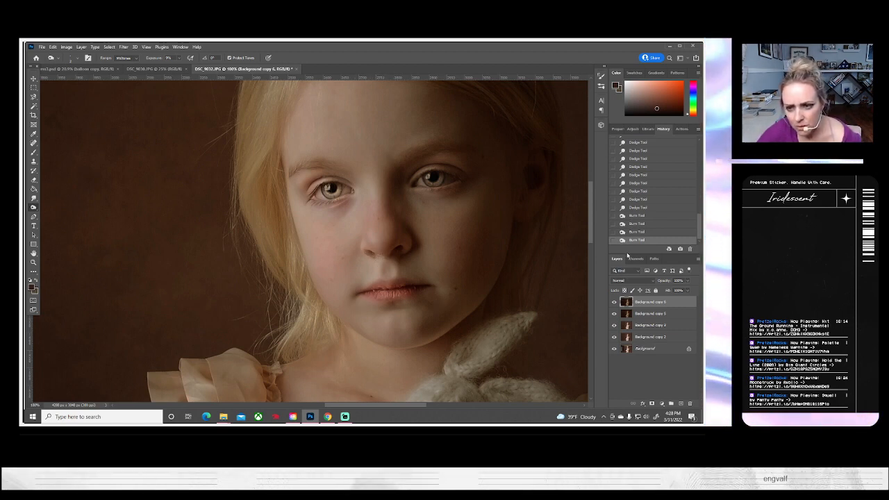
{"action": "left_click", "coordinate": [645, 232]}
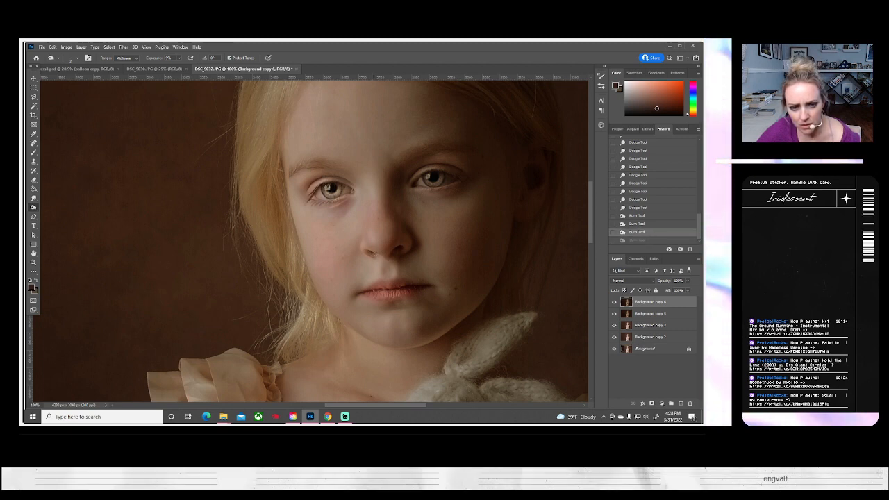
{"action": "left_click", "coordinate": [379, 254]}
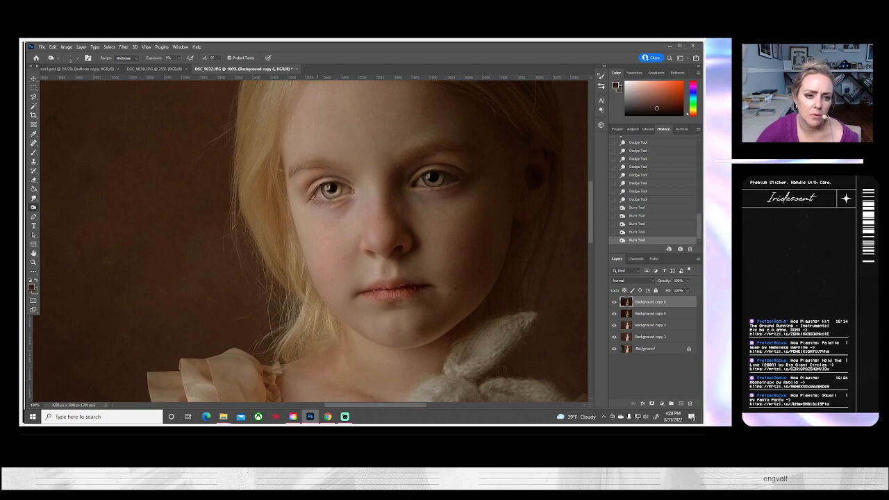
- Darken the lash lines and rims around both of the girl's eyes with small Burn tool strokes
{"action": "left_click", "coordinate": [317, 196]}
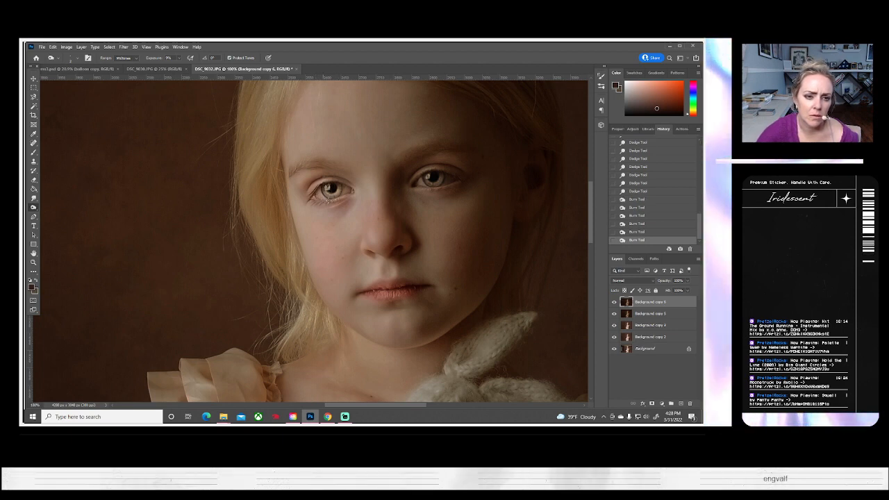
{"action": "scroll", "coordinate": [264, 191], "scroll_direction": "right", "scroll_amount": 3}
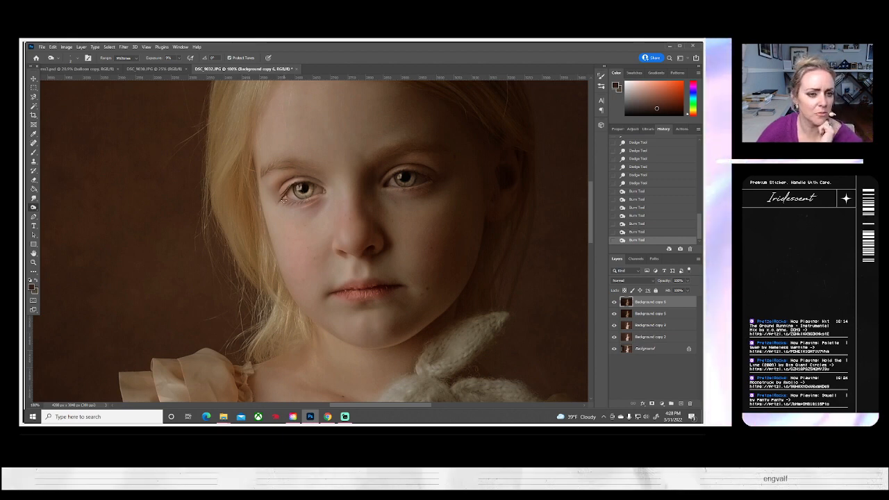
{"action": "left_click_drag", "start_coordinate": [290, 198], "coordinate": [290, 190]}
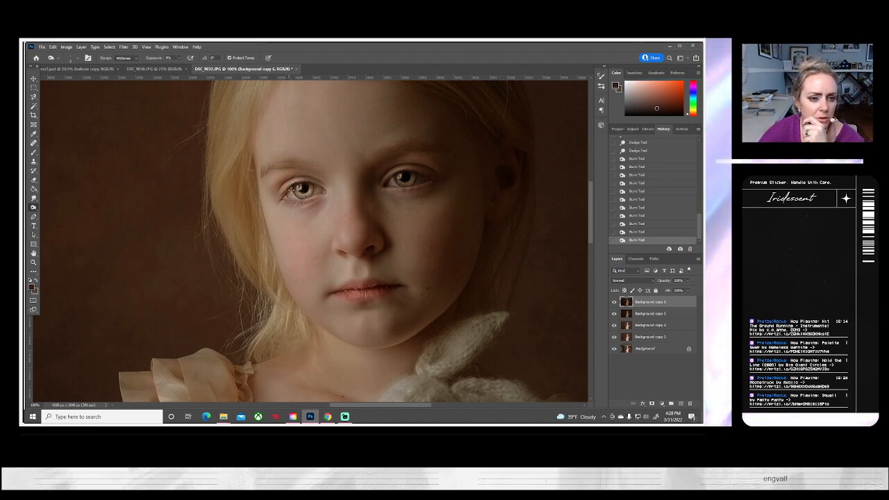
{"action": "left_click_drag", "start_coordinate": [397, 187], "coordinate": [400, 188]}
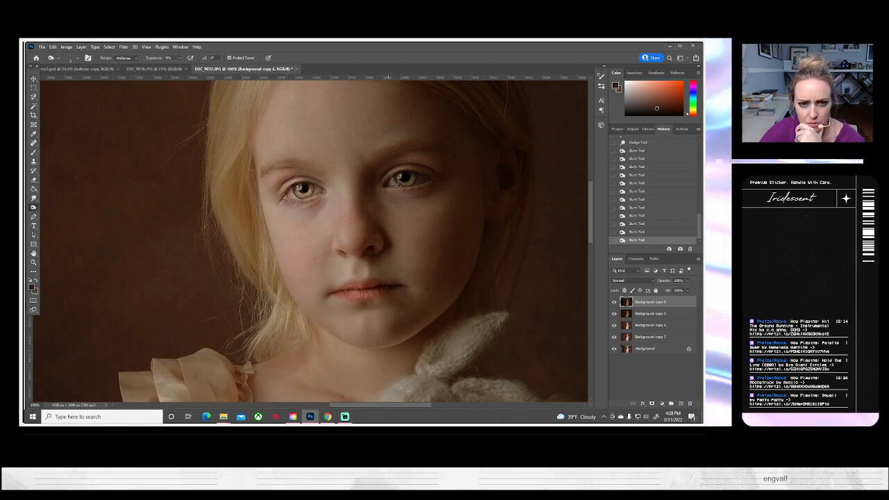
- Darken the lower rim of the girl's shadow-side eye and, with a larger Burn tool brush, the underside of her chin
{"action": "left_click_drag", "start_coordinate": [399, 185], "coordinate": [401, 186]}
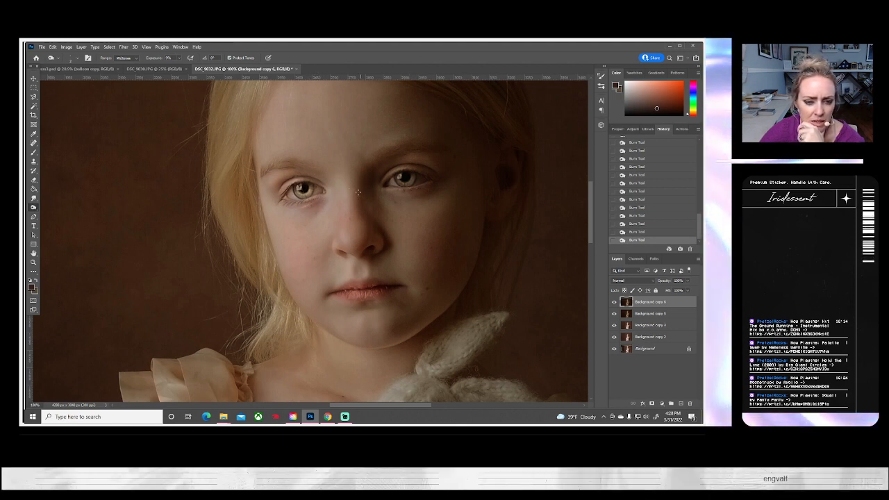
{"action": "scroll", "coordinate": [307, 318], "scroll_direction": "down", "scroll_amount": 1}
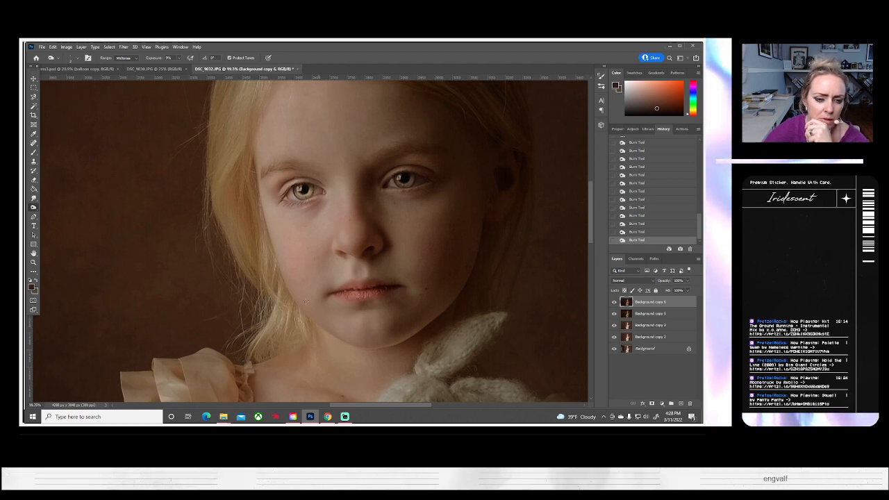
{"action": "left_click_drag", "start_coordinate": [66, 78], "coordinate": [70, 78]}
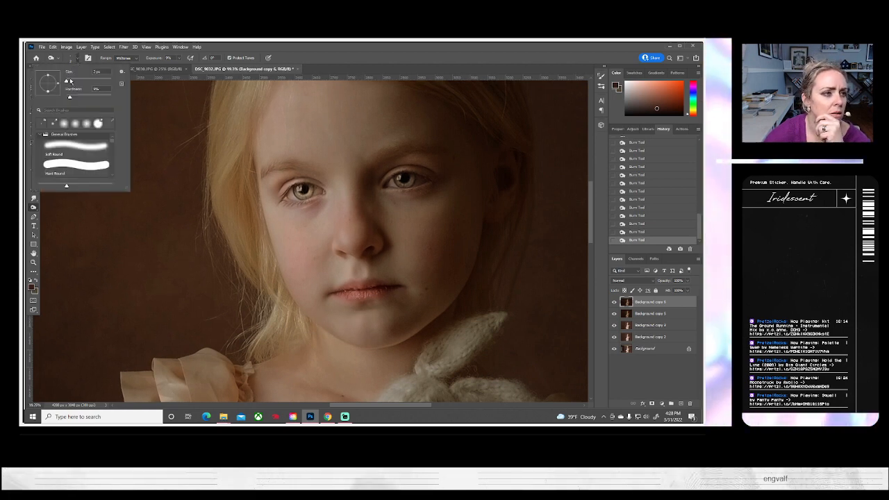
{"action": "left_click", "coordinate": [398, 346]}
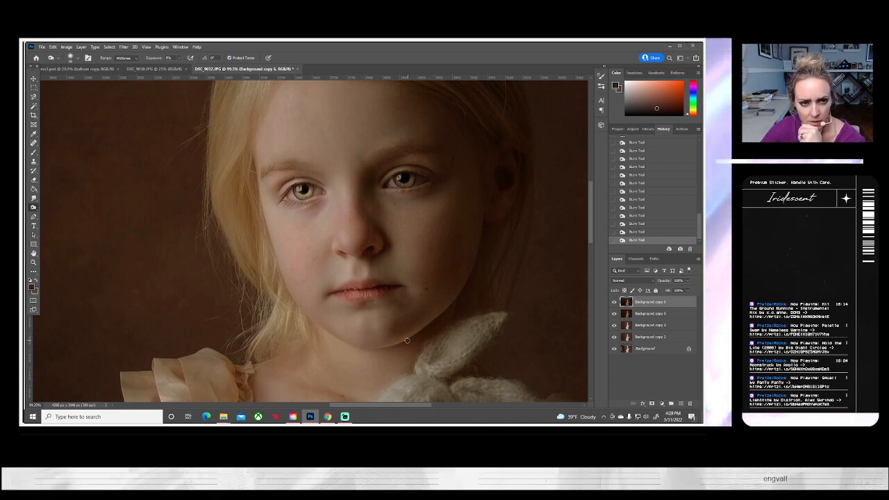
- Lighten the hair along the lit side of the girl's face with an enlarged Dodge tool brush
{"action": "left_click", "coordinate": [33, 262]}
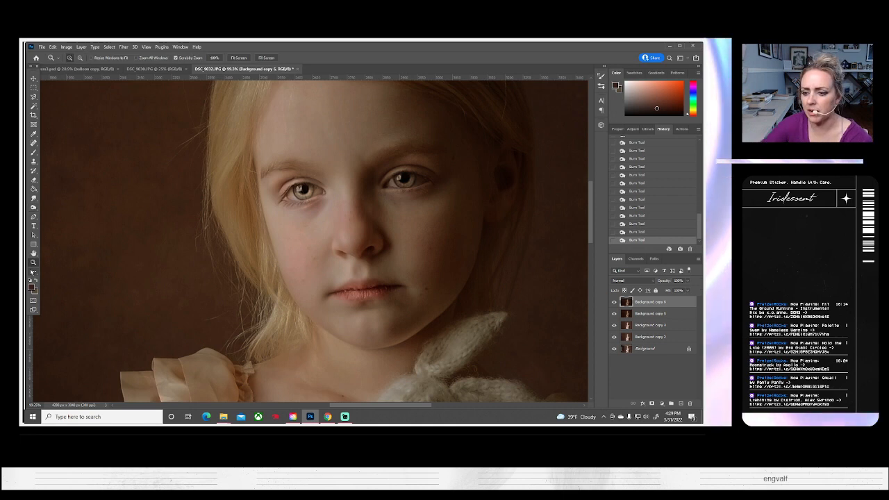
{"action": "left_click", "coordinate": [239, 58]}
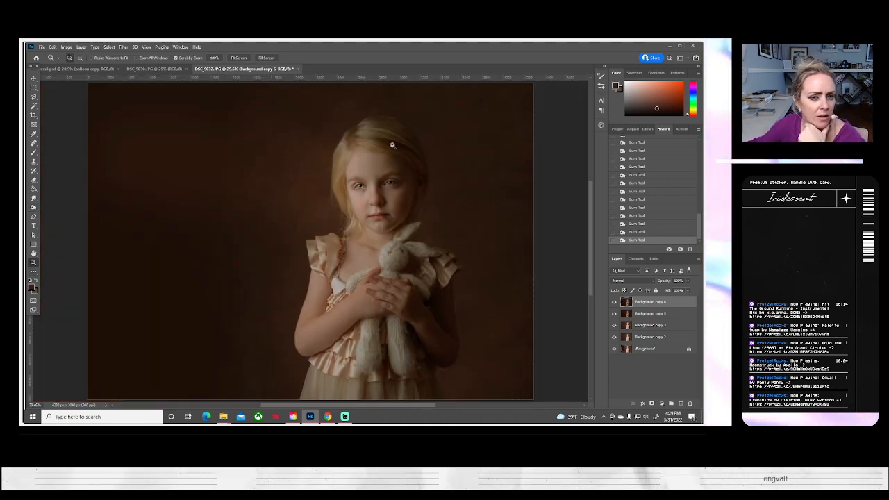
{"action": "left_click", "coordinate": [349, 160]}
{"action": "left_click", "coordinate": [349, 160]}
{"action": "left_click", "coordinate": [349, 160]}
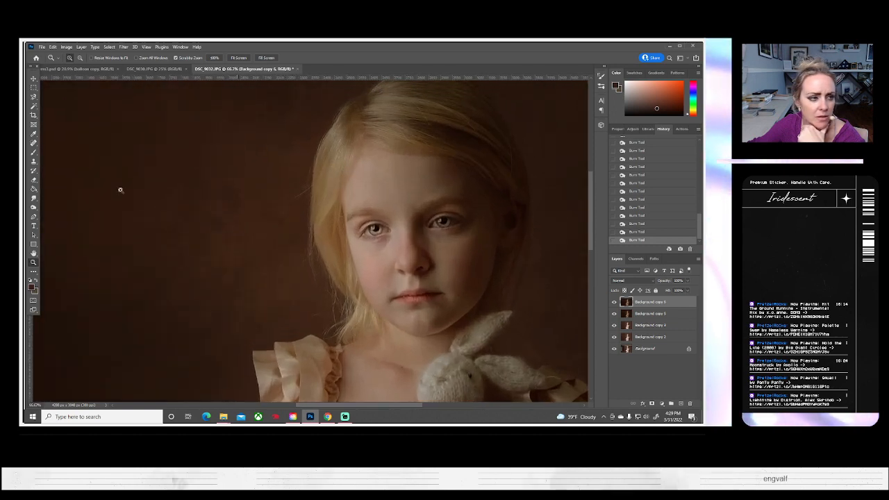
{"action": "left_click_drag", "start_coordinate": [33, 207], "coordinate": [81, 206]}
{"action": "left_click", "coordinate": [69, 59]}
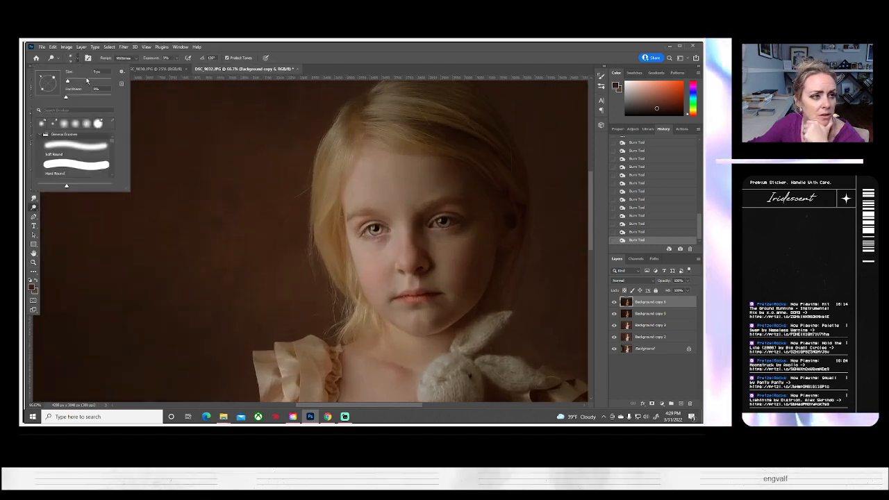
{"action": "left_click", "coordinate": [96, 82]}
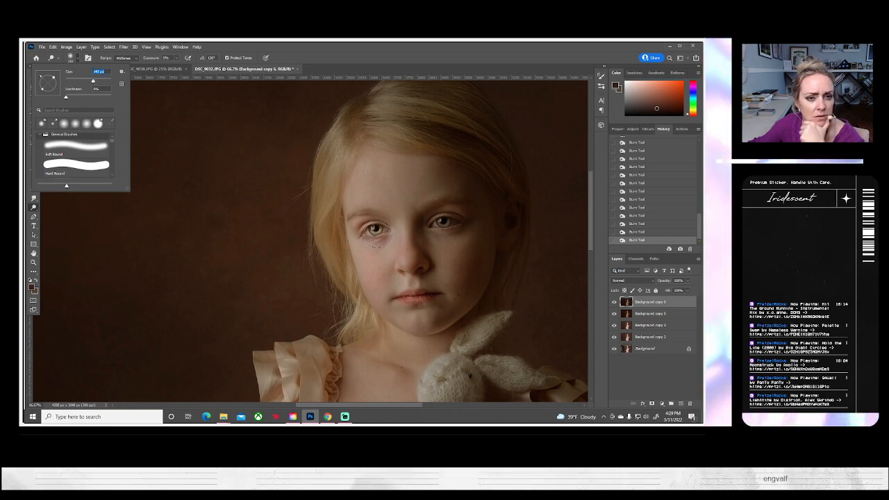
{"action": "left_click", "coordinate": [319, 206]}
{"action": "left_click_drag", "start_coordinate": [329, 132], "coordinate": [317, 209]}
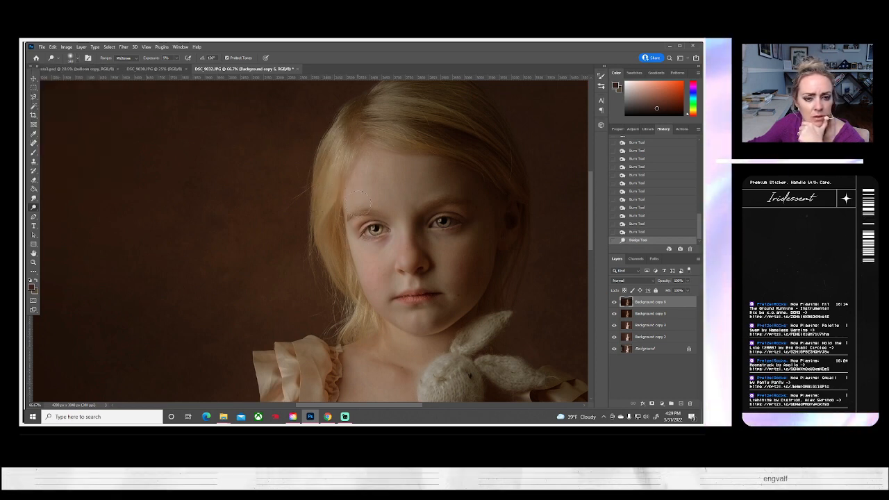
- Lighten the hair across the crown and down the shadow side of the girl's head with Dodge tool strokes
{"action": "scroll", "coordinate": [361, 203], "scroll_direction": "up", "scroll_amount": 2}
{"action": "left_click_drag", "start_coordinate": [439, 157], "coordinate": [454, 164]}
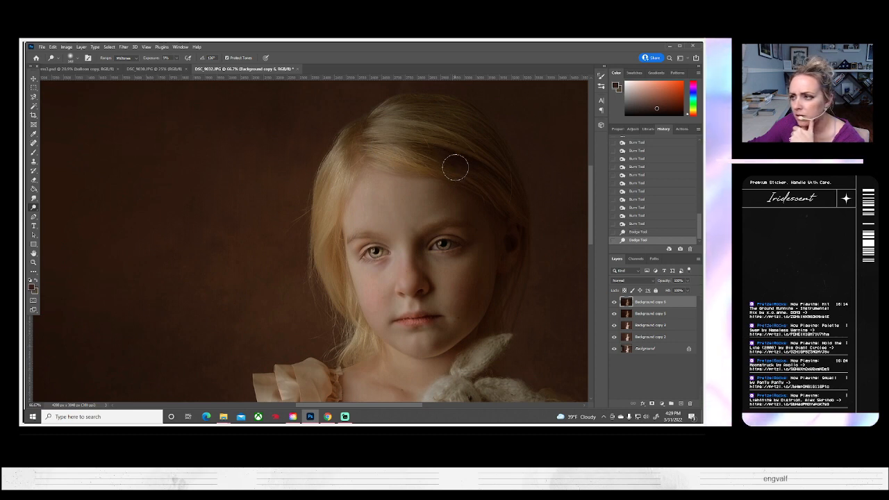
{"action": "scroll", "coordinate": [452, 170], "scroll_direction": "up", "scroll_amount": 3}
{"action": "mouse_move", "coordinate": [379, 171]}
{"action": "left_mouse_down"}
{"action": "mouse_move", "coordinate": [458, 173]}
{"action": "mouse_move", "coordinate": [374, 183]}
{"action": "mouse_move", "coordinate": [462, 178]}
{"action": "mouse_move", "coordinate": [354, 183]}
{"action": "mouse_move", "coordinate": [455, 141]}
{"action": "mouse_move", "coordinate": [370, 172]}
{"action": "mouse_move", "coordinate": [452, 154]}
{"action": "left_mouse_up"}
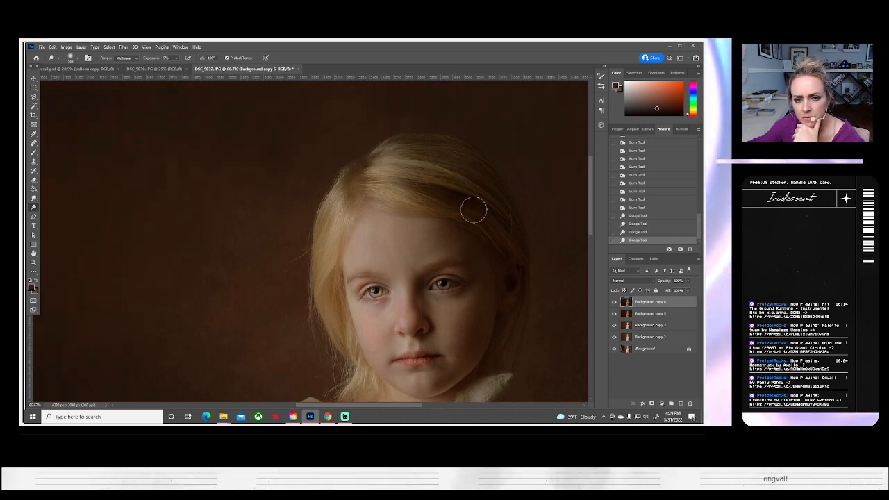
{"action": "left_click_drag", "start_coordinate": [518, 236], "coordinate": [474, 234]}
{"action": "scroll", "coordinate": [474, 234], "scroll_direction": "down", "scroll_amount": 4}
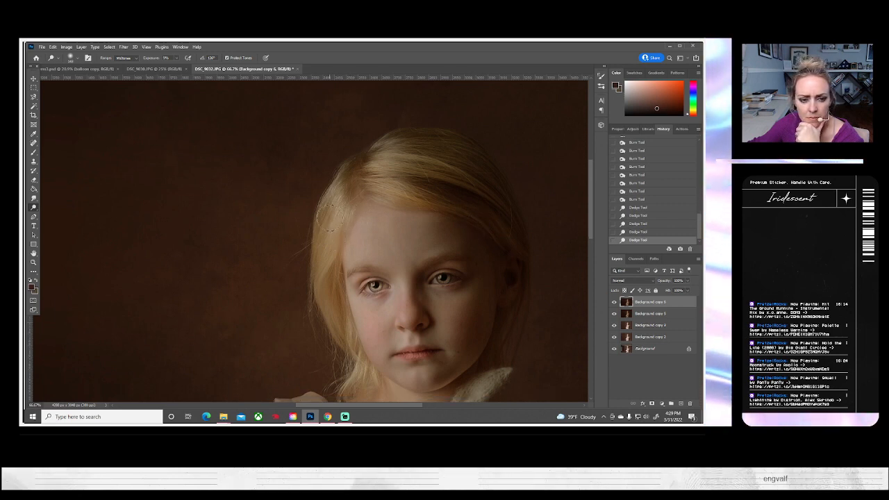
- Lighten the loose front hair, both cheeks and the jawline with a smaller Dodge tool brush
{"action": "left_click", "coordinate": [70, 58]}
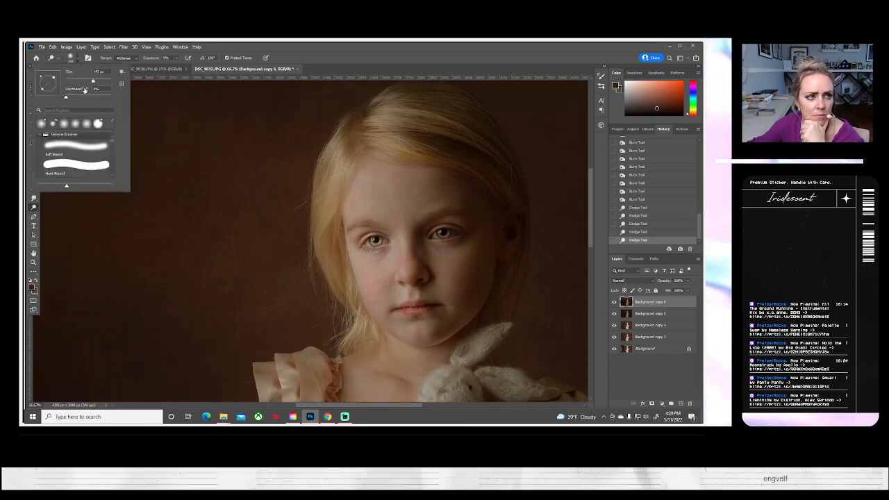
{"action": "mouse_move", "coordinate": [334, 191]}
{"action": "left_mouse_down"}
{"action": "mouse_move", "coordinate": [322, 261]}
{"action": "mouse_move", "coordinate": [358, 313]}
{"action": "left_mouse_up"}
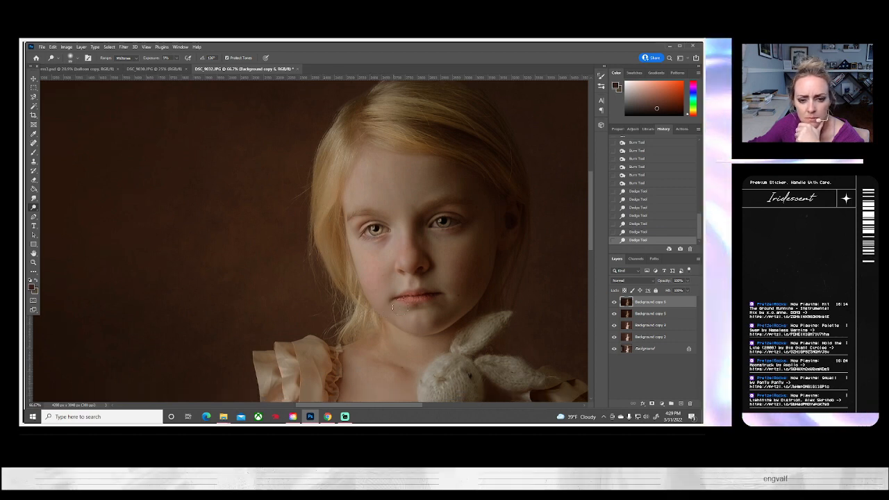
{"action": "scroll", "coordinate": [410, 266], "scroll_direction": "down", "scroll_amount": 1}
{"action": "left_click_drag", "start_coordinate": [402, 220], "coordinate": [384, 282]}
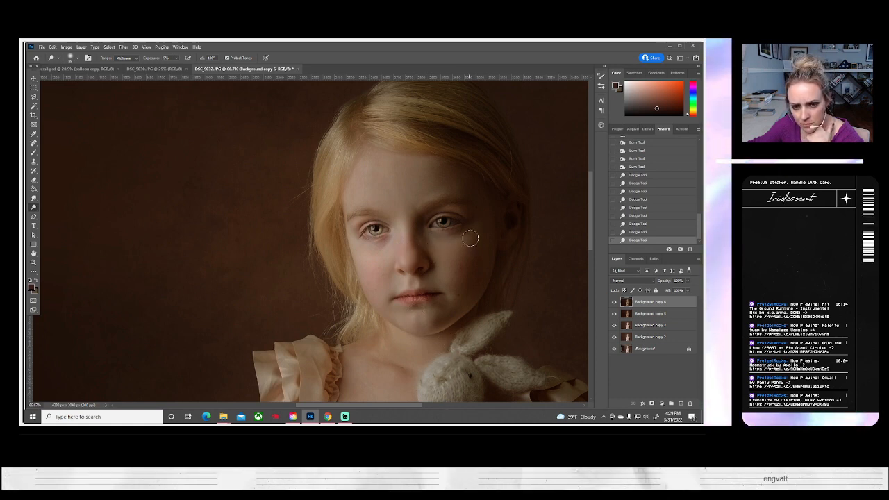
{"action": "left_click_drag", "start_coordinate": [470, 238], "coordinate": [447, 298]}
{"action": "mouse_move", "coordinate": [465, 241]}
{"action": "left_mouse_down"}
{"action": "mouse_move", "coordinate": [447, 285]}
{"action": "mouse_move", "coordinate": [459, 308]}
{"action": "mouse_move", "coordinate": [448, 294]}
{"action": "mouse_move", "coordinate": [445, 338]}
{"action": "mouse_move", "coordinate": [424, 330]}
{"action": "left_mouse_up"}
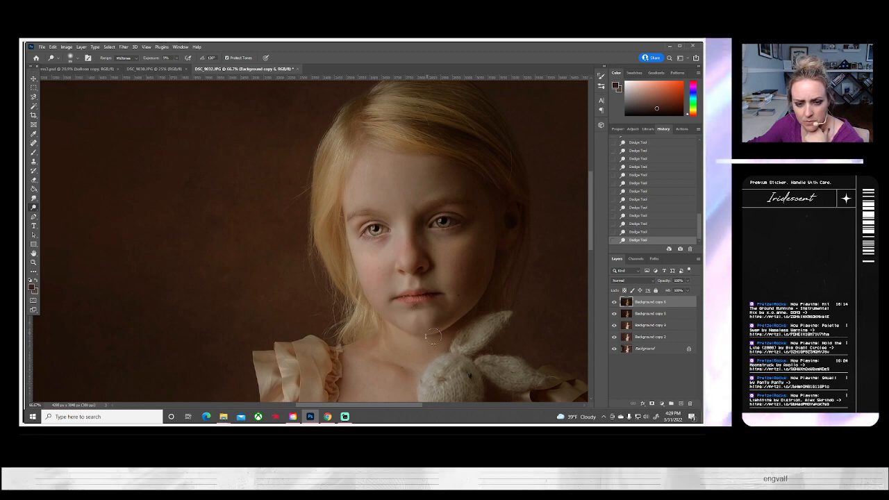
- Examine the arms, rabbit and dress, and compare the whole portrait with the top layer hidden and shown
{"action": "scroll", "coordinate": [416, 340], "scroll_direction": "down", "scroll_amount": 2}
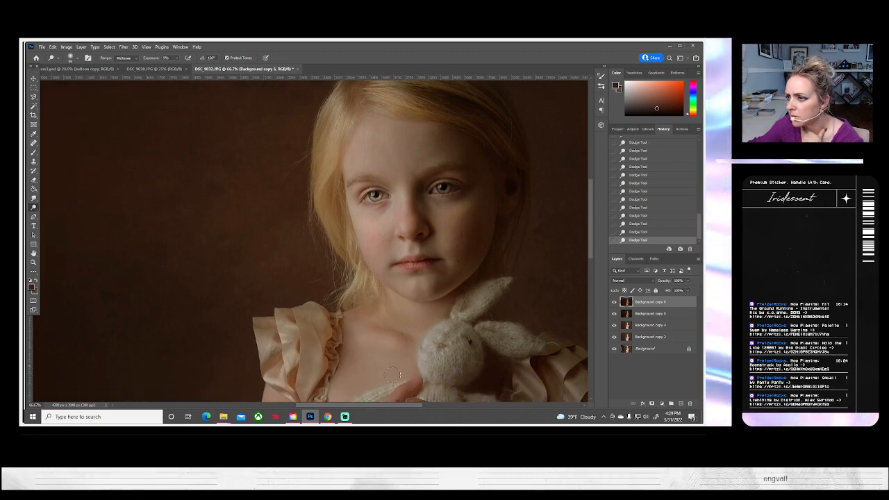
{"action": "scroll", "coordinate": [331, 369], "scroll_direction": "down", "scroll_amount": 4}
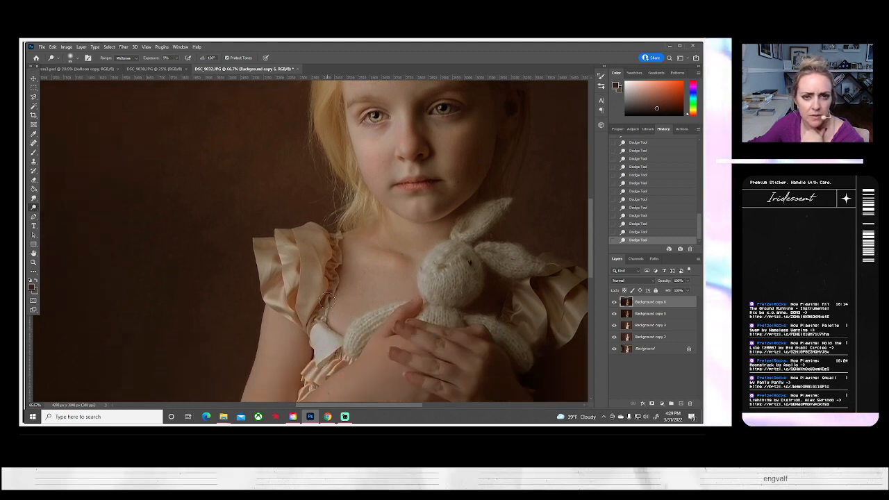
{"action": "scroll", "coordinate": [299, 333], "scroll_direction": "down", "scroll_amount": 3}
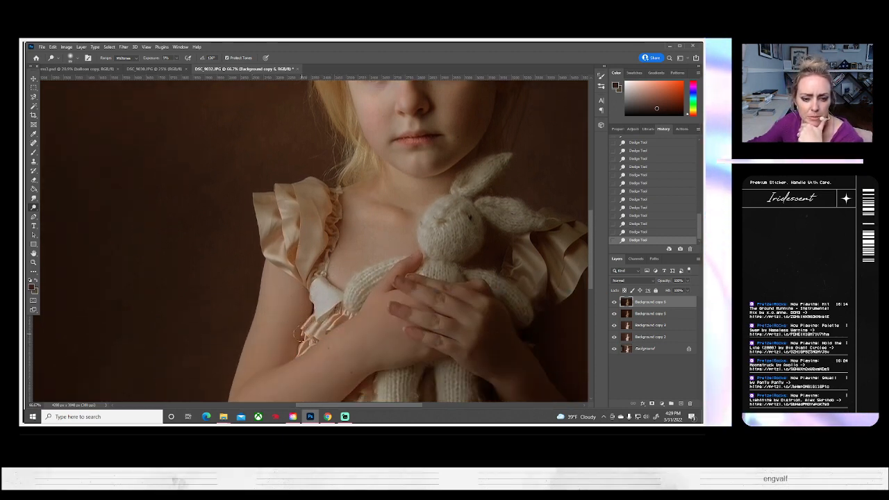
{"action": "scroll", "coordinate": [298, 331], "scroll_direction": "down", "scroll_amount": 3}
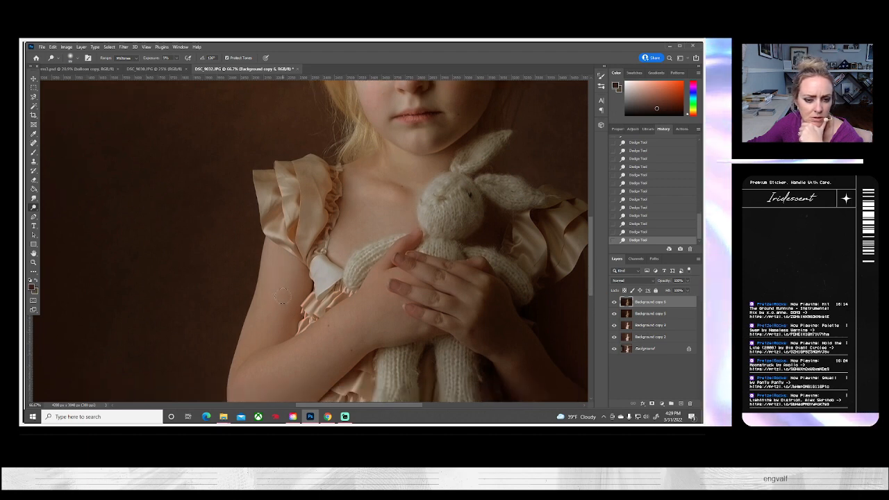
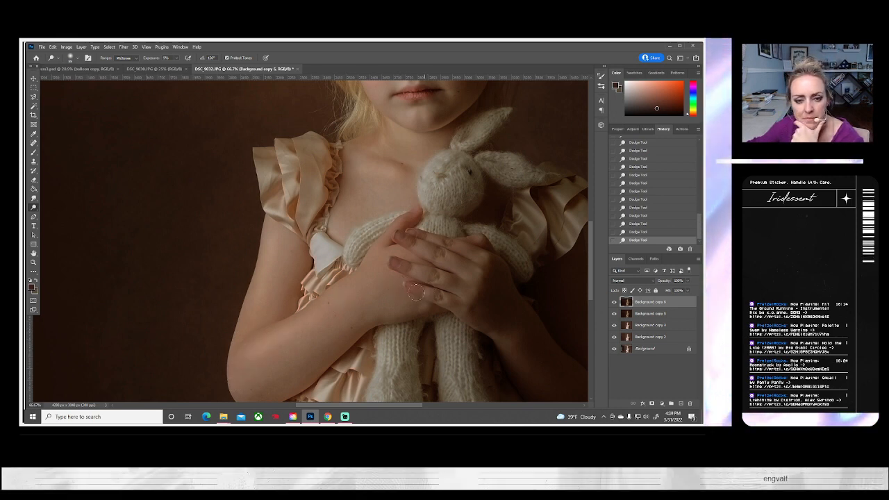
{"action": "scroll", "coordinate": [249, 262], "scroll_direction": "down", "scroll_amount": 3}
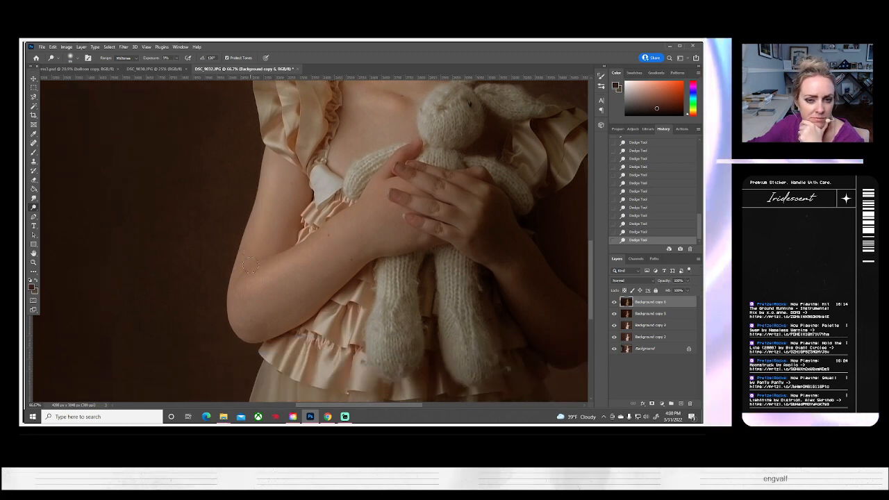
{"action": "scroll", "coordinate": [250, 264], "scroll_direction": "down", "scroll_amount": 3}
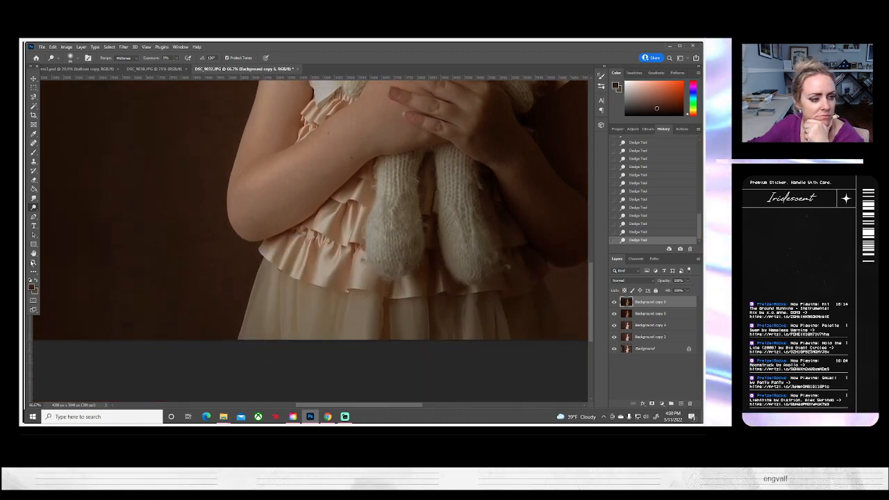
{"action": "left_click", "coordinate": [32, 262]}
{"action": "key", "text": "ctrl+0"}
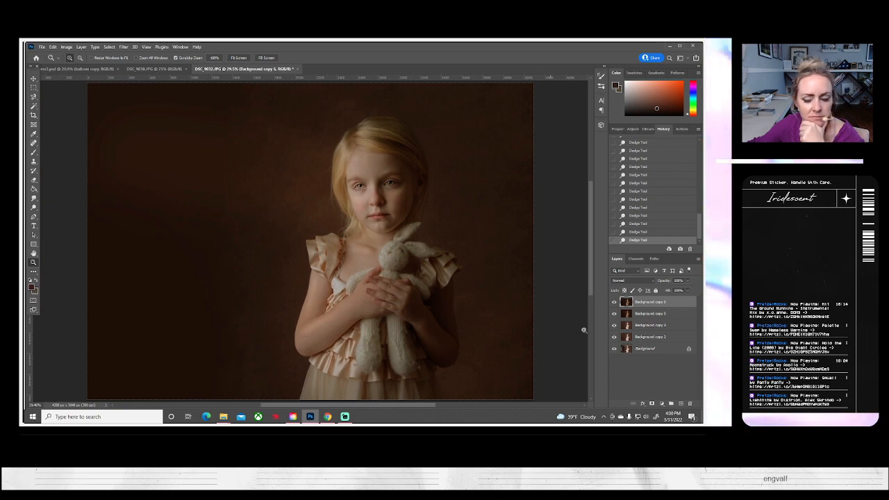
{"action": "left_click", "coordinate": [614, 304]}
{"action": "left_click", "coordinate": [615, 304]}
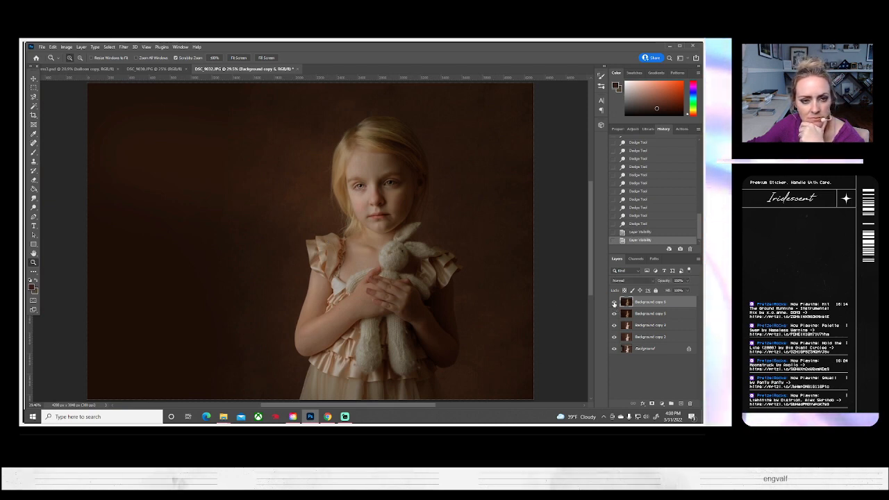
{"action": "left_click", "coordinate": [614, 304]}
{"action": "left_click", "coordinate": [614, 304]}
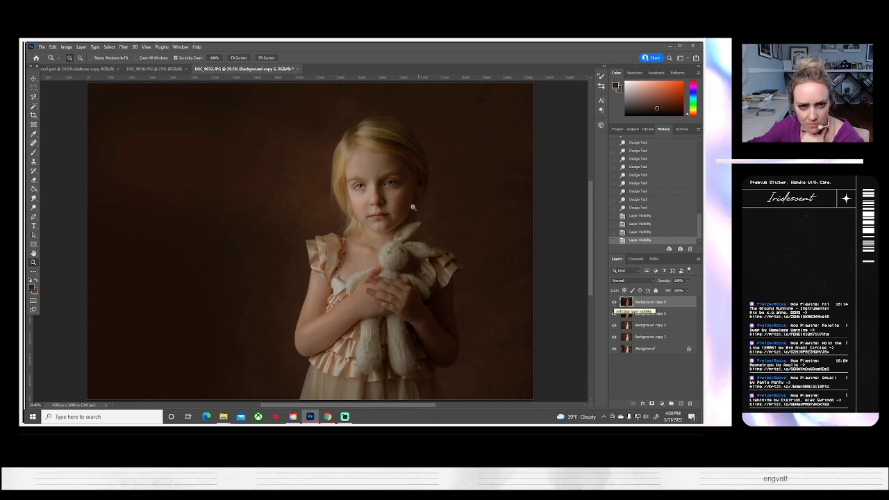
- Clean up the inner corner of the lit-side eye with a small soft Clone Stamp brush
{"action": "left_click", "coordinate": [381, 191]}
{"action": "left_click", "coordinate": [381, 191]}
{"action": "left_click", "coordinate": [382, 191]}
{"action": "left_click", "coordinate": [381, 191]}
{"action": "left_click", "coordinate": [381, 191]}
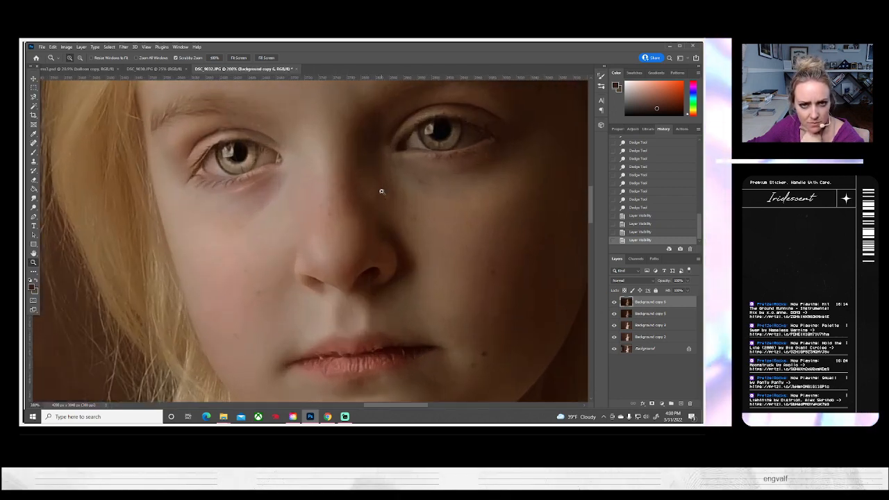
{"action": "scroll", "coordinate": [379, 195], "scroll_direction": "up", "scroll_amount": 2}
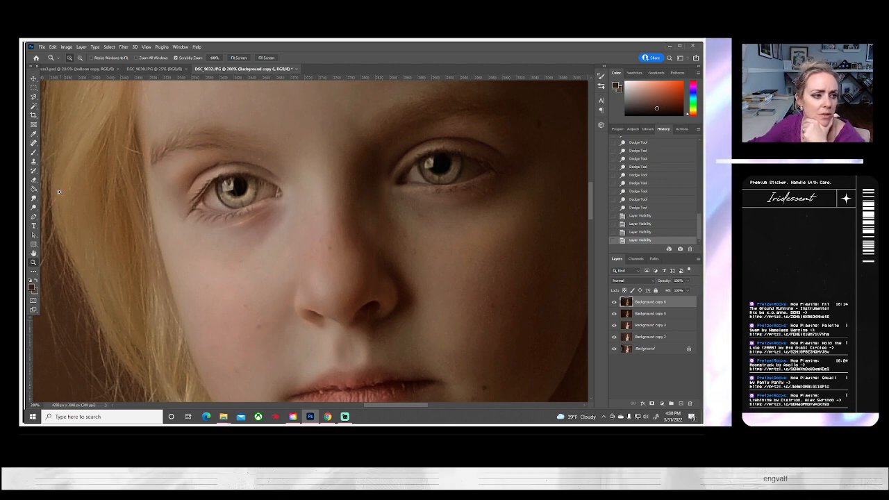
{"action": "left_click", "coordinate": [34, 161]}
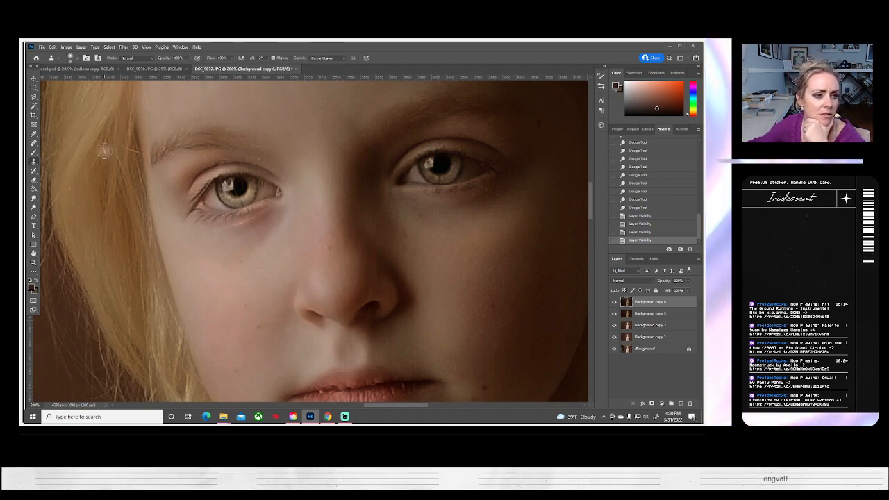
{"action": "left_click", "coordinate": [76, 58]}
{"action": "left_click_drag", "start_coordinate": [69, 81], "coordinate": [68, 81]}
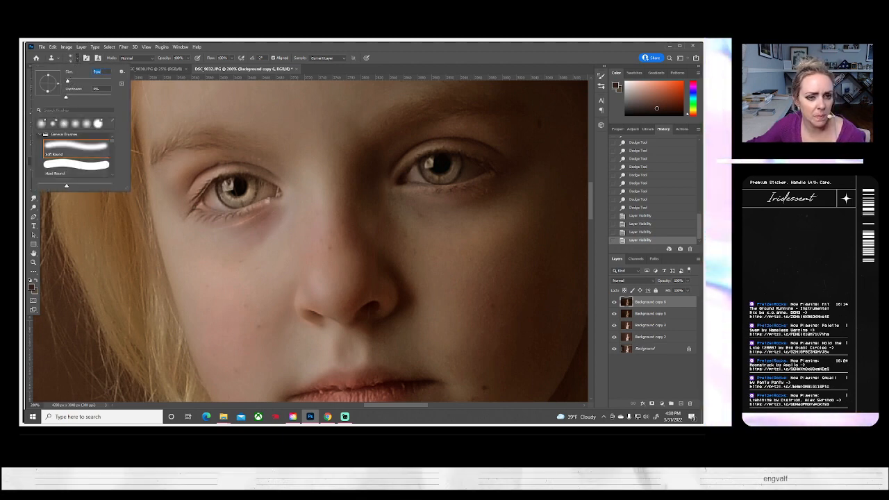
{"action": "left_click", "coordinate": [273, 196]}
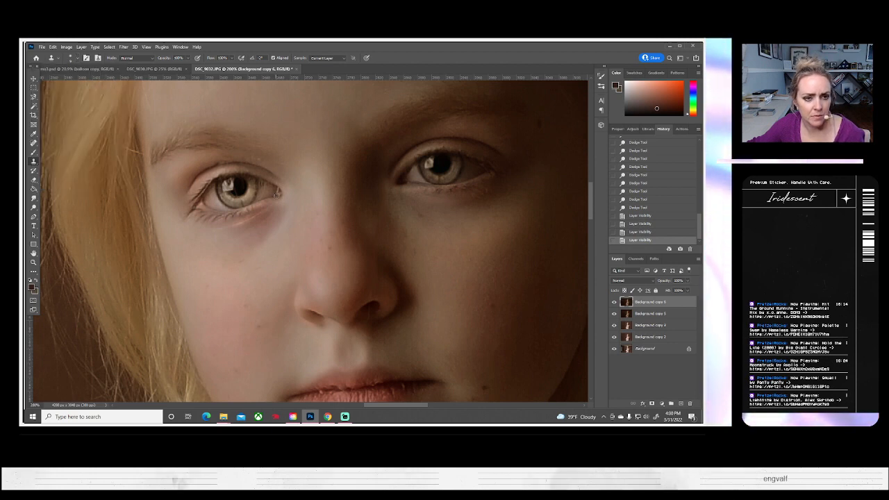
{"action": "left_click", "coordinate": [276, 191]}
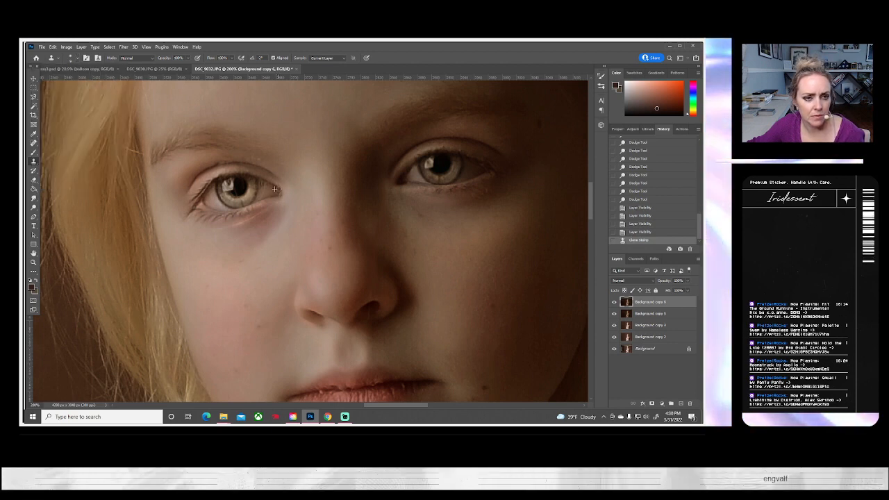
{"action": "left_click", "coordinate": [279, 189]}
{"action": "left_click", "coordinate": [278, 194]}
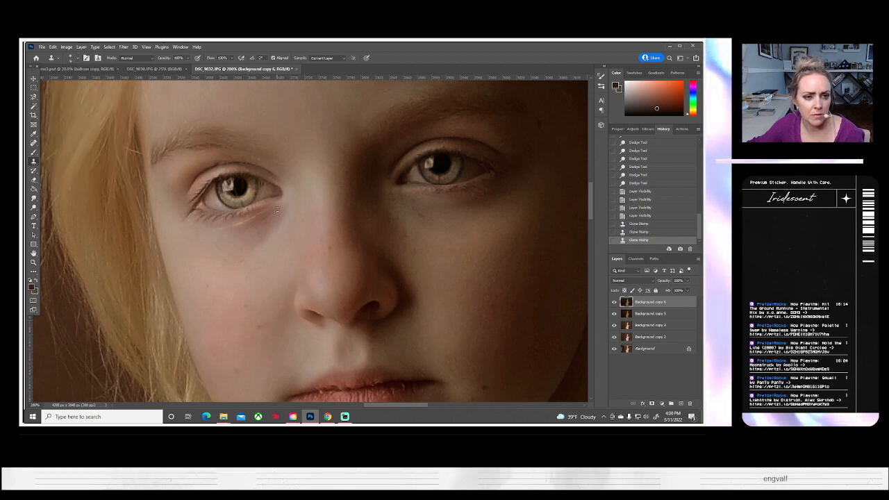
- Darken the inner corner of the lit-side eye and the lash line of the shadow-side eye with a small Burn tool brush
{"action": "left_click", "coordinate": [34, 208]}
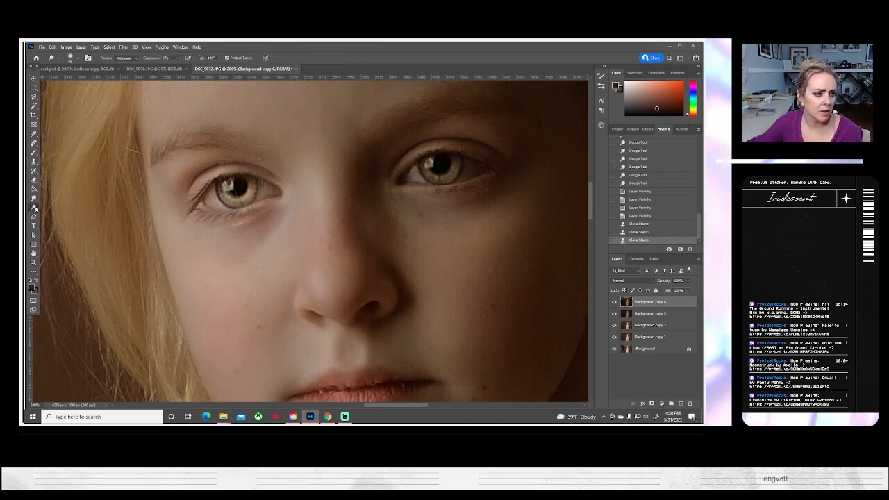
{"action": "left_click", "coordinate": [55, 214]}
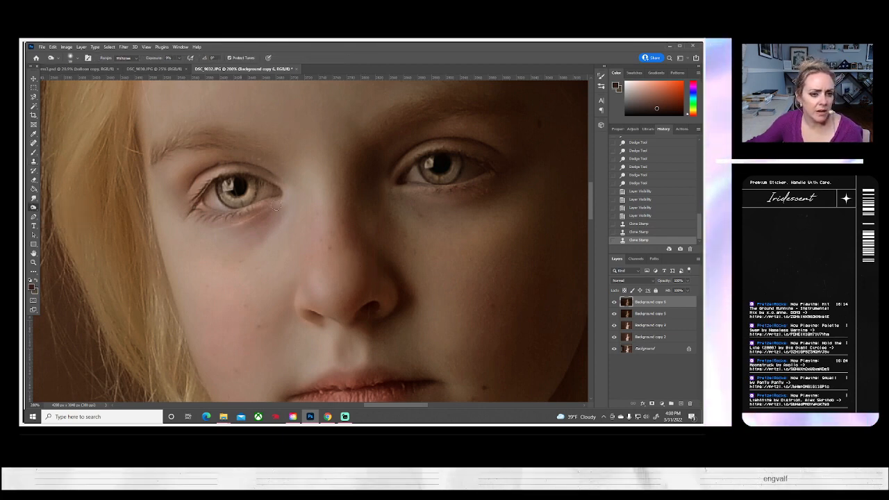
{"action": "left_click", "coordinate": [75, 59]}
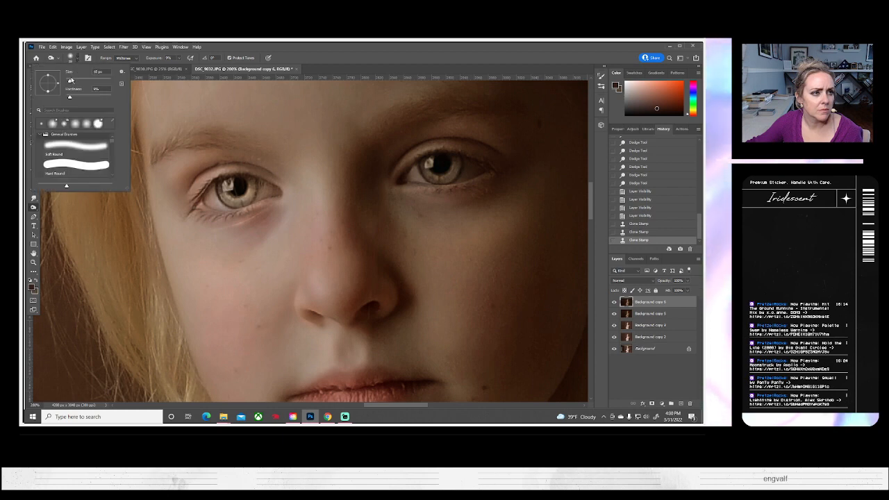
{"action": "left_click_drag", "start_coordinate": [257, 184], "coordinate": [280, 192]}
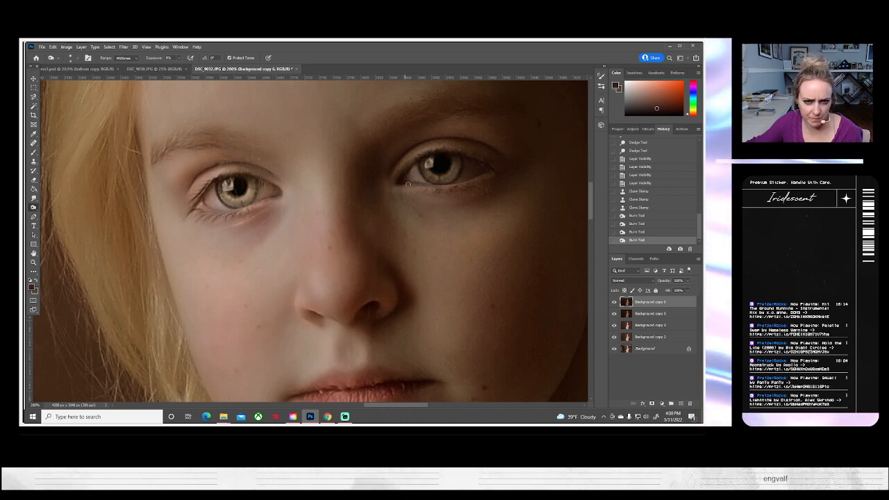
{"action": "mouse_move", "coordinate": [481, 174]}
{"action": "left_mouse_down"}
{"action": "mouse_move", "coordinate": [488, 168]}
{"action": "mouse_move", "coordinate": [461, 158]}
{"action": "left_mouse_up"}
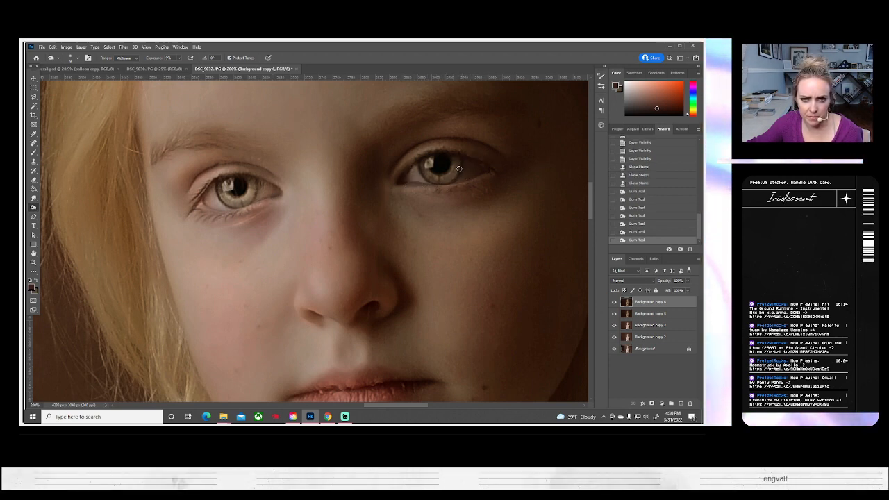
- Darken the iris rim, pupil and lower lash line of the lit-side eye with short Burn tool strokes
{"action": "left_click", "coordinate": [255, 202]}
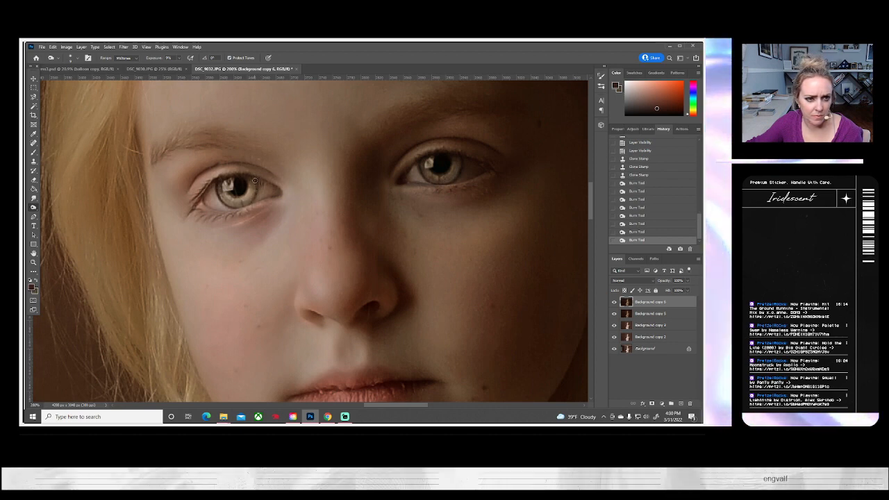
{"action": "left_click", "coordinate": [255, 182]}
{"action": "left_click", "coordinate": [242, 199]}
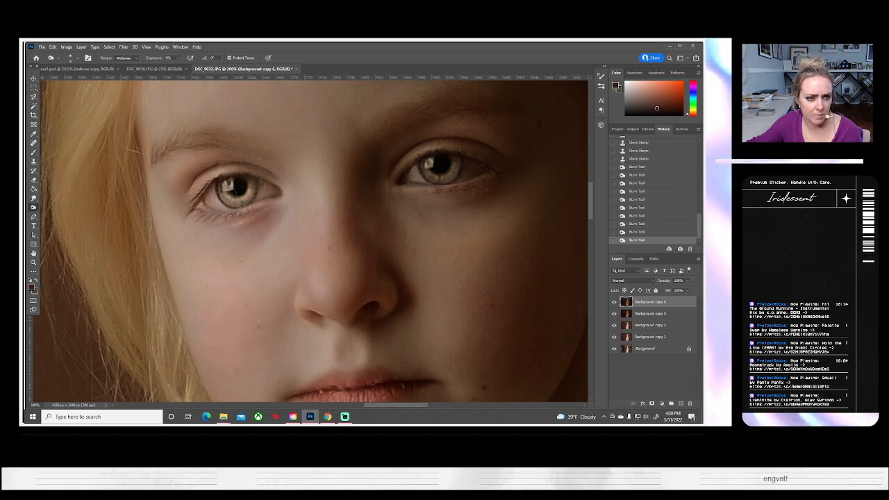
{"action": "left_click", "coordinate": [237, 208]}
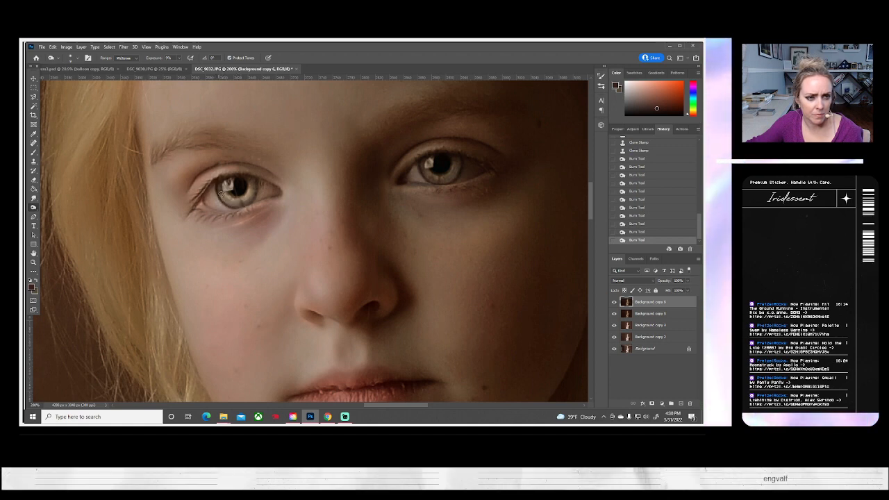
{"action": "left_click_drag", "start_coordinate": [223, 189], "coordinate": [253, 190]}
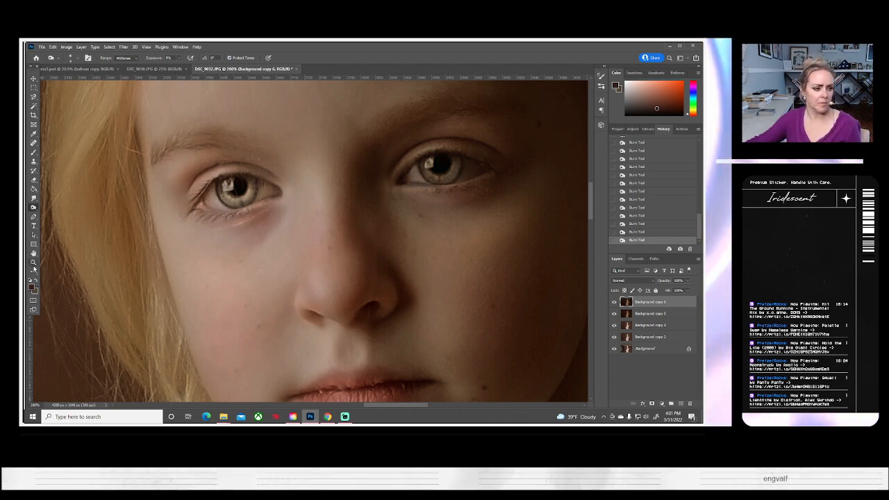
- Compare the whole portrait with the top layer hidden and shown, and partly erase that layer over the lit-side eye with a small soft Eraser
{"action": "left_click", "coordinate": [33, 263]}
{"action": "key", "text": "ctrl+0"}
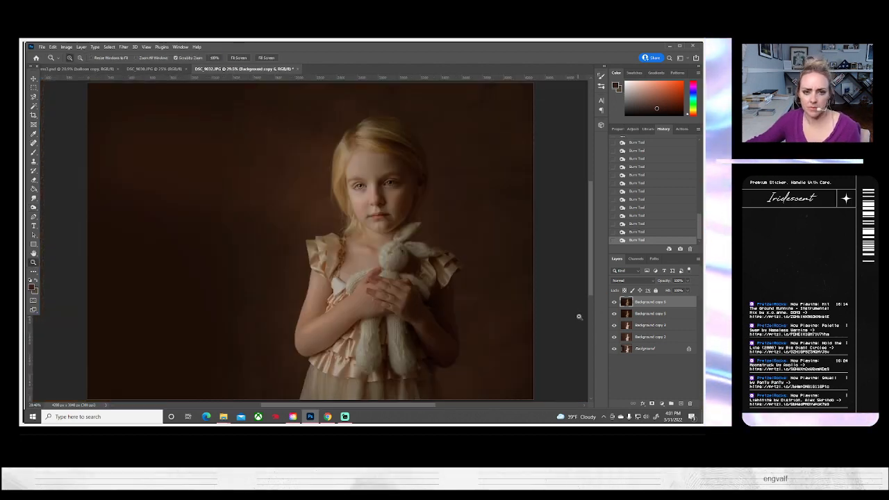
{"action": "left_click", "coordinate": [614, 302]}
{"action": "left_click", "coordinate": [614, 303]}
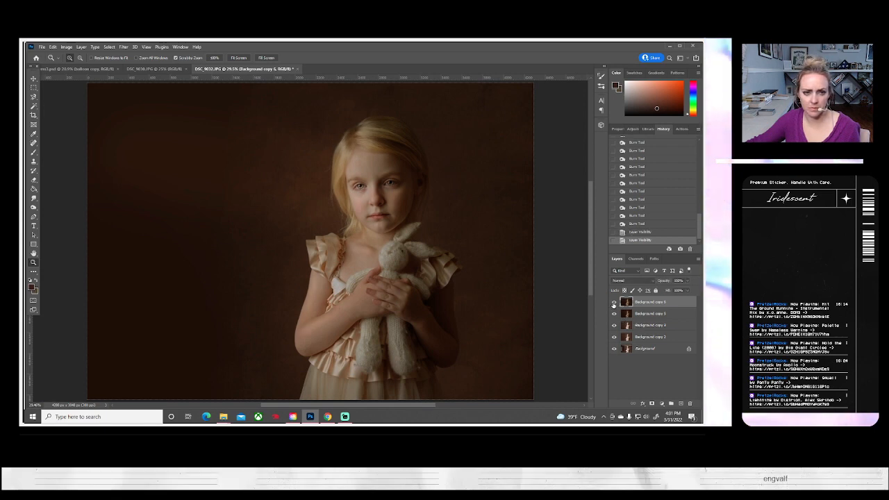
{"action": "left_click", "coordinate": [33, 179]}
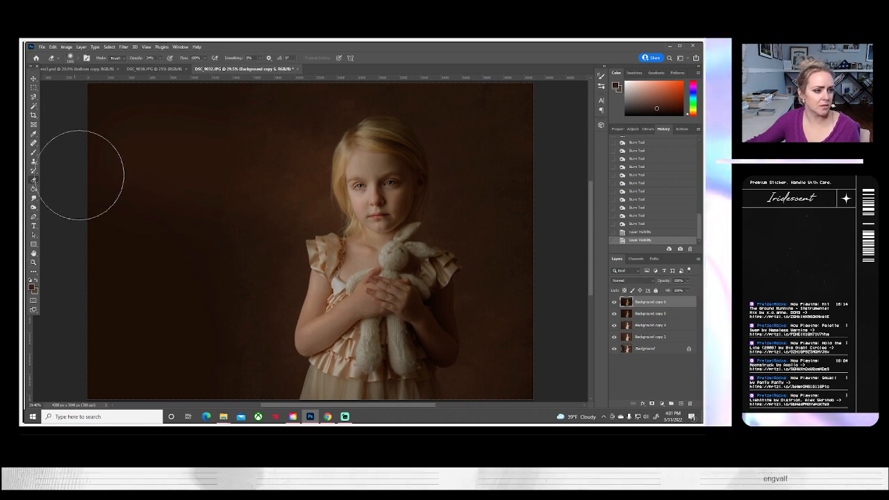
{"action": "left_click", "coordinate": [77, 59]}
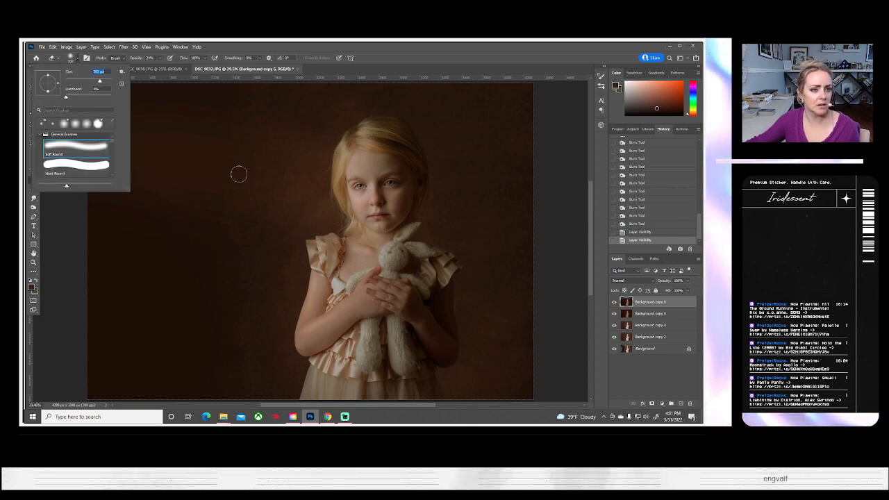
{"action": "left_click", "coordinate": [358, 191]}
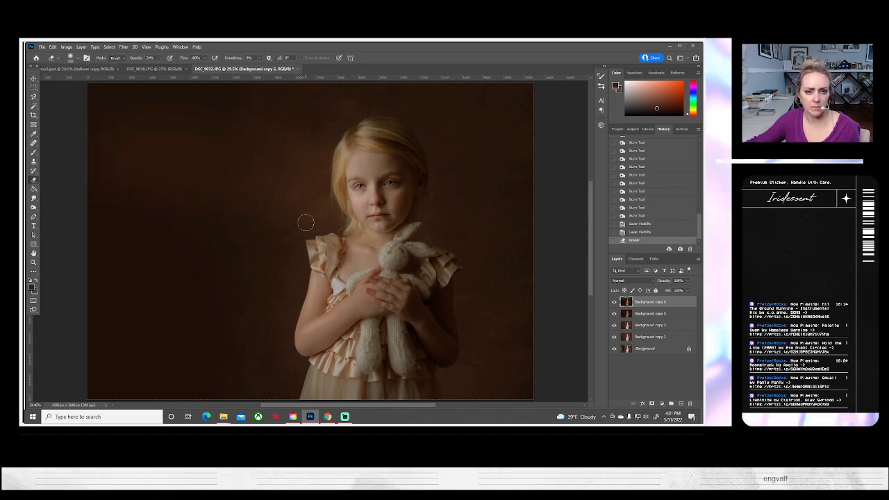
{"action": "left_click", "coordinate": [359, 192]}
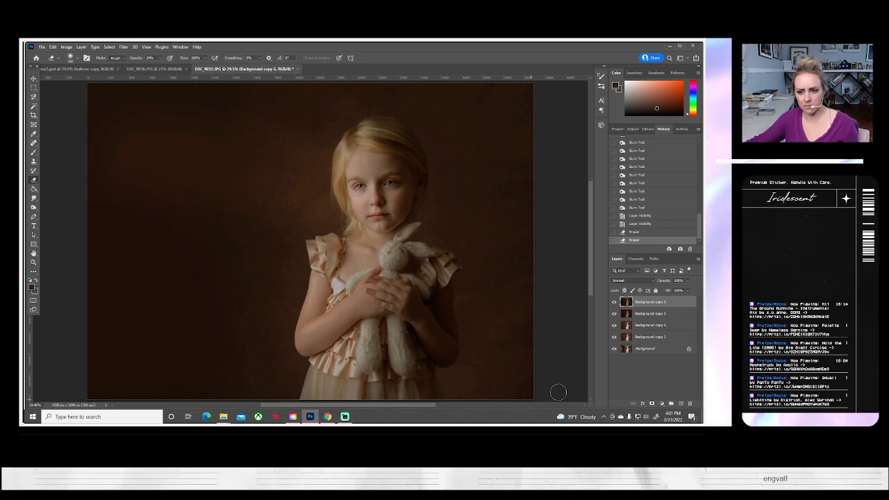
- Merge the top two layers and duplicate the merged layer as Background copy 7
{"action": "right_click", "coordinate": [642, 314]}
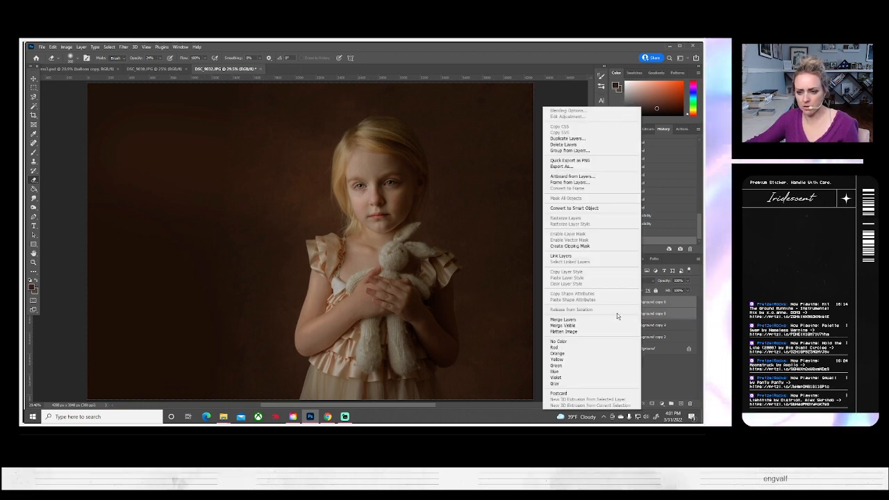
{"action": "left_click", "coordinate": [587, 320]}
{"action": "right_click", "coordinate": [649, 304]}
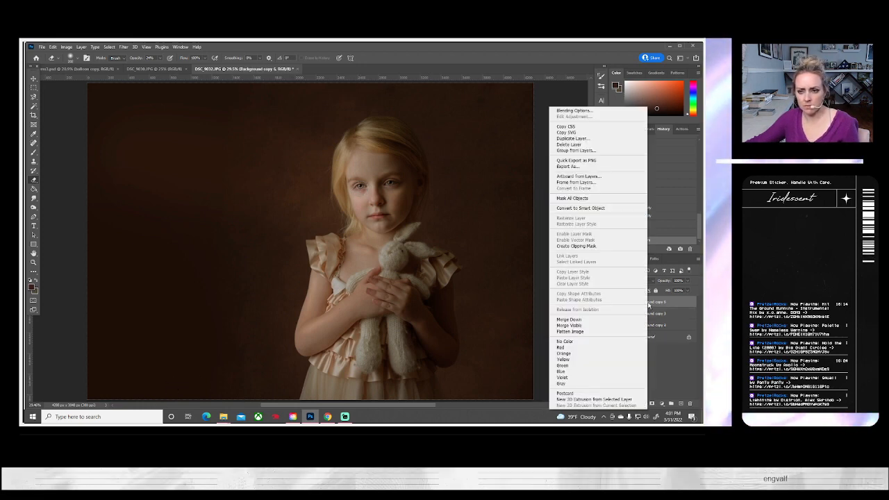
{"action": "left_click", "coordinate": [571, 139]}
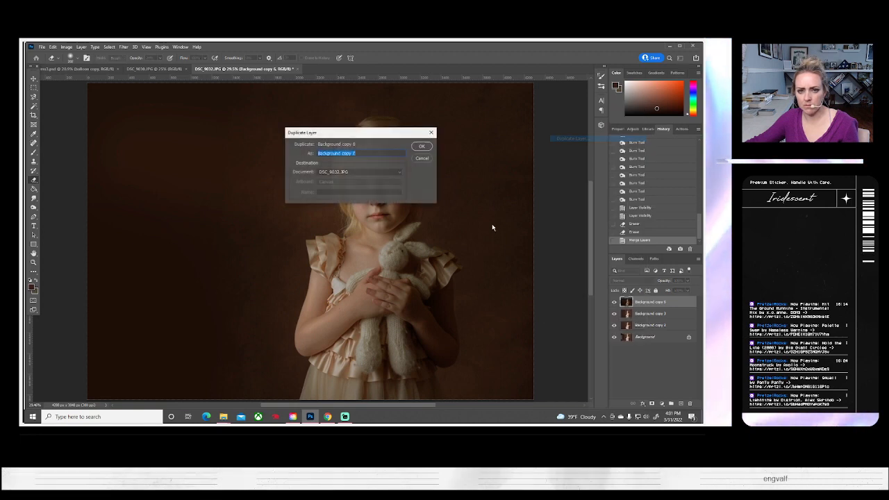
{"action": "left_click", "coordinate": [419, 146]}
- Compare the finished portrait with the original Background by hiding the layers between and toggling the top one, restoring all layers
{"action": "left_click", "coordinate": [614, 314]}
{"action": "left_click", "coordinate": [614, 326]}
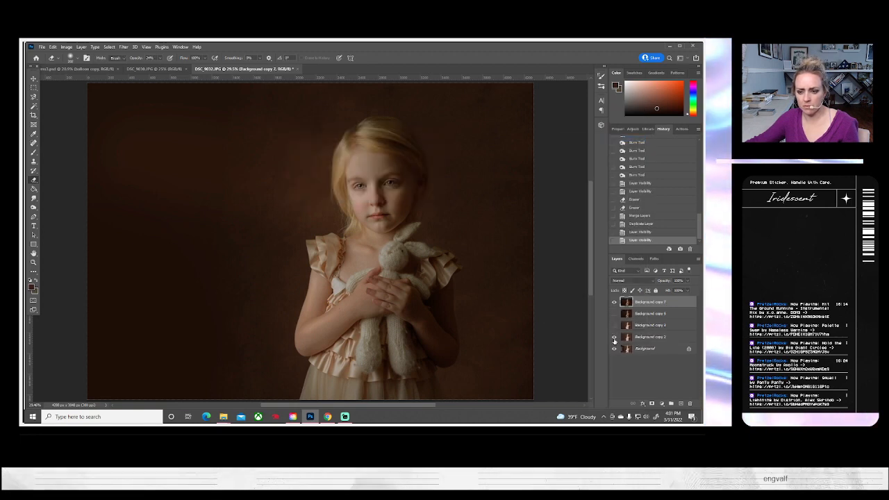
{"action": "left_click", "coordinate": [614, 337]}
{"action": "left_click", "coordinate": [614, 304]}
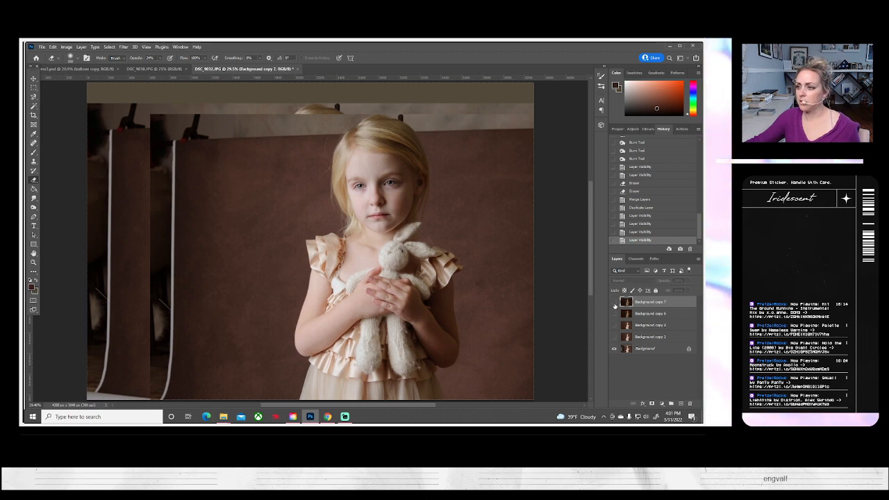
{"action": "left_click", "coordinate": [614, 303]}
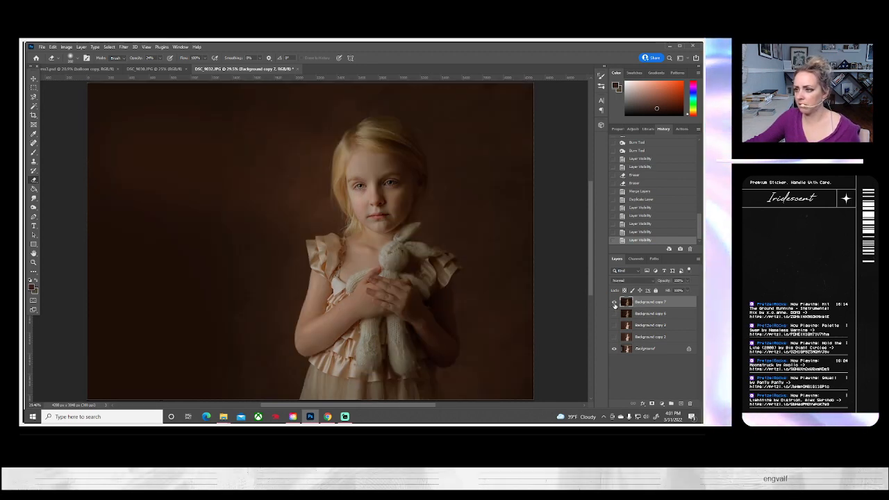
{"action": "left_click", "coordinate": [615, 305]}
{"action": "left_click", "coordinate": [615, 304]}
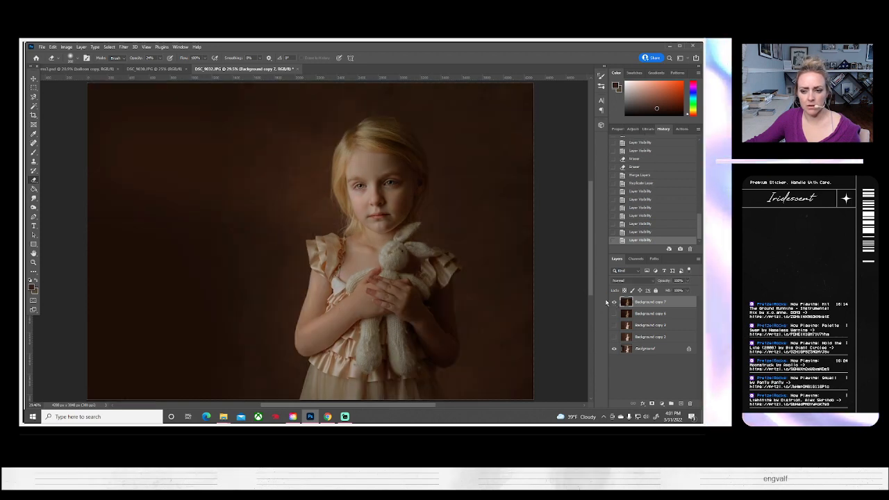
{"action": "left_click", "coordinate": [615, 314]}
{"action": "left_click", "coordinate": [615, 325]}
{"action": "left_click", "coordinate": [615, 337]}
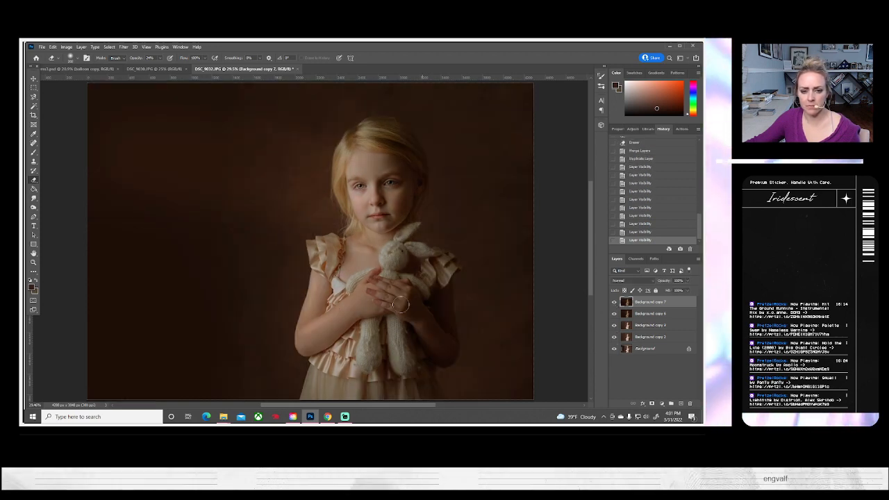
- Clean up the nail tip and edge of the upper hand's forefinger with small Clone Stamp strokes on Background copy 7
{"action": "left_click", "coordinate": [34, 263]}
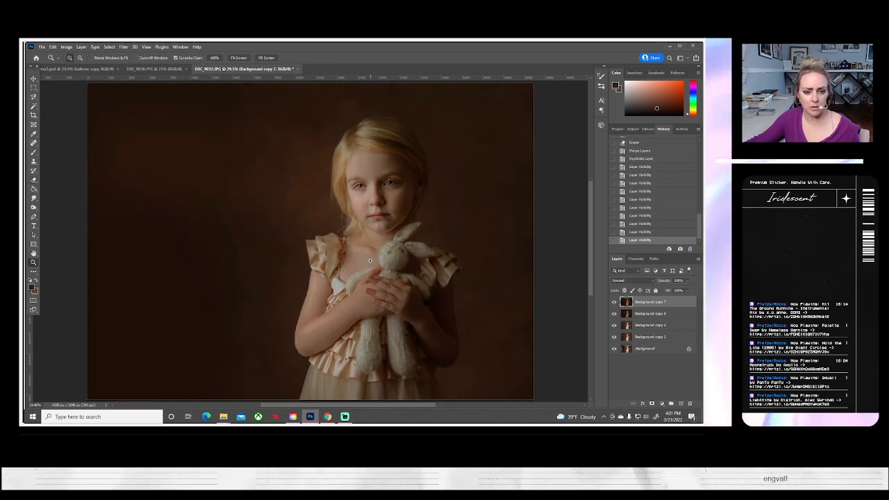
{"action": "left_click_drag", "start_coordinate": [379, 310], "coordinate": [481, 353]}
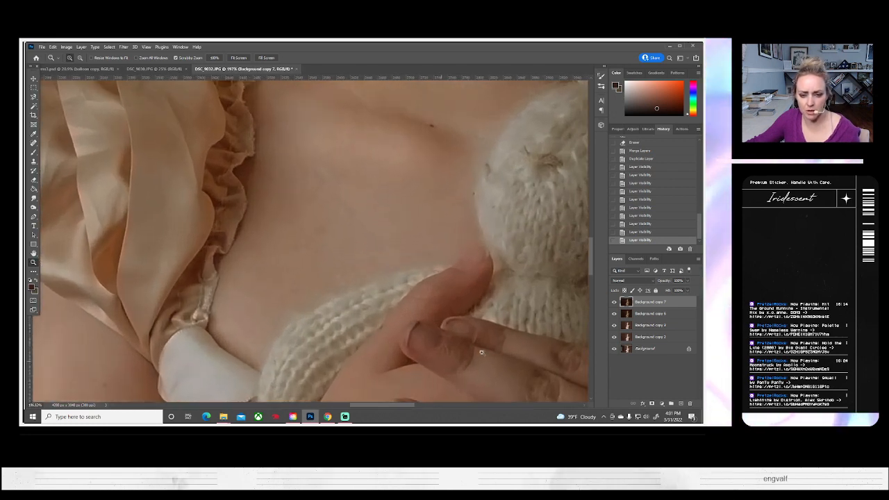
{"action": "left_click_drag", "start_coordinate": [453, 316], "coordinate": [366, 255]}
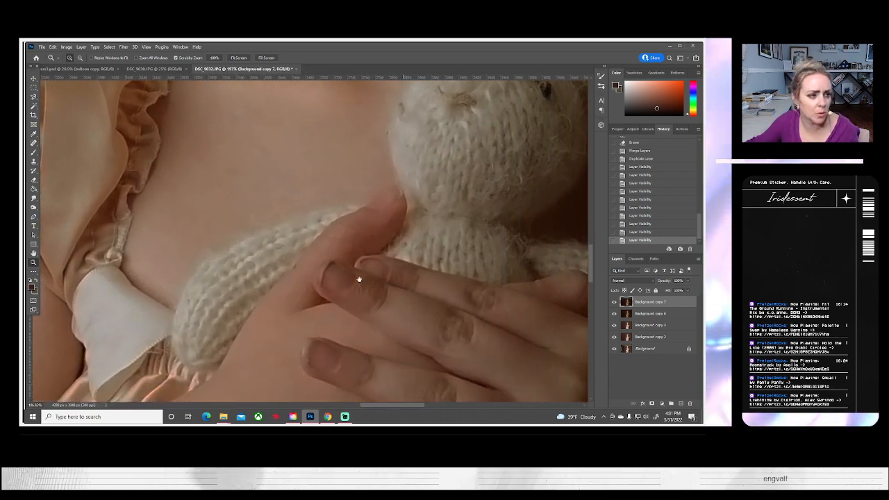
{"action": "left_click", "coordinate": [33, 161]}
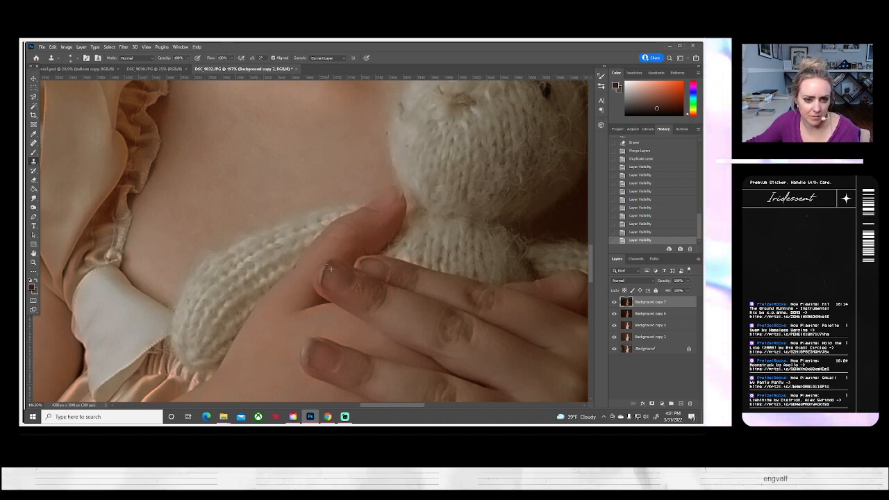
{"action": "mouse_move", "coordinate": [329, 268]}
{"action": "left_mouse_down"}
{"action": "mouse_move", "coordinate": [324, 287]}
{"action": "mouse_move", "coordinate": [328, 276]}
{"action": "mouse_move", "coordinate": [365, 264]}
{"action": "mouse_move", "coordinate": [335, 268]}
{"action": "left_mouse_up"}
{"action": "left_click", "coordinate": [376, 261]}
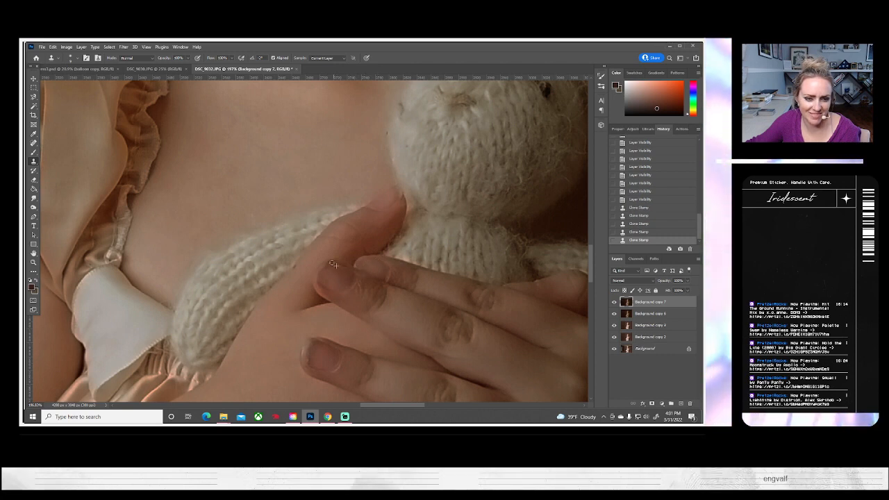
{"action": "left_click", "coordinate": [320, 297]}
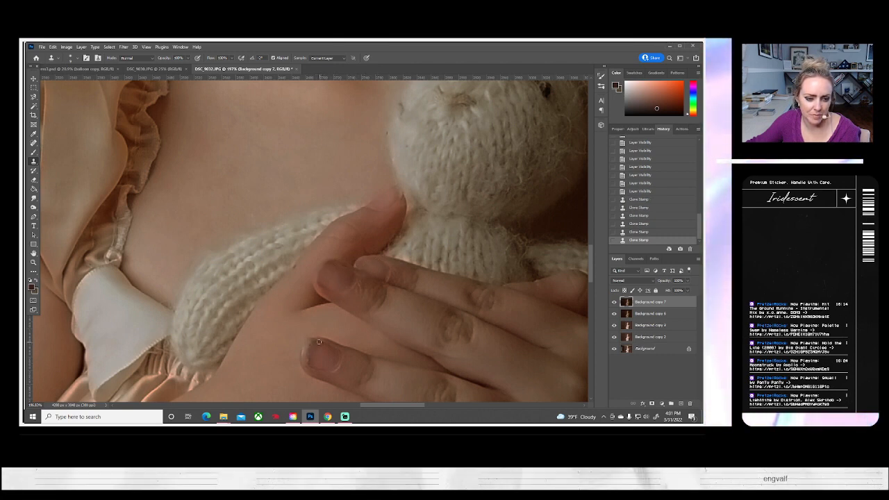
- Clone skin tone over the pale nail edge of the lower finger on the same hand
{"action": "left_click", "coordinate": [307, 363]}
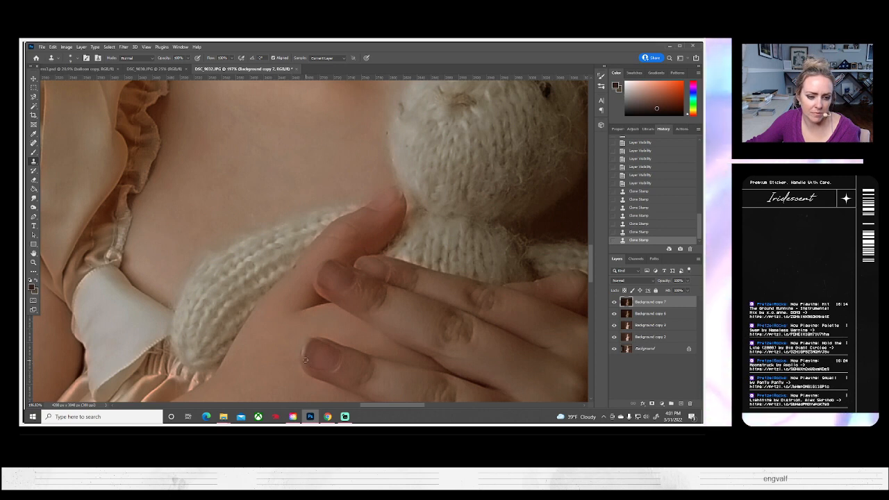
{"action": "left_click", "coordinate": [309, 357]}
{"action": "left_click", "coordinate": [309, 355]}
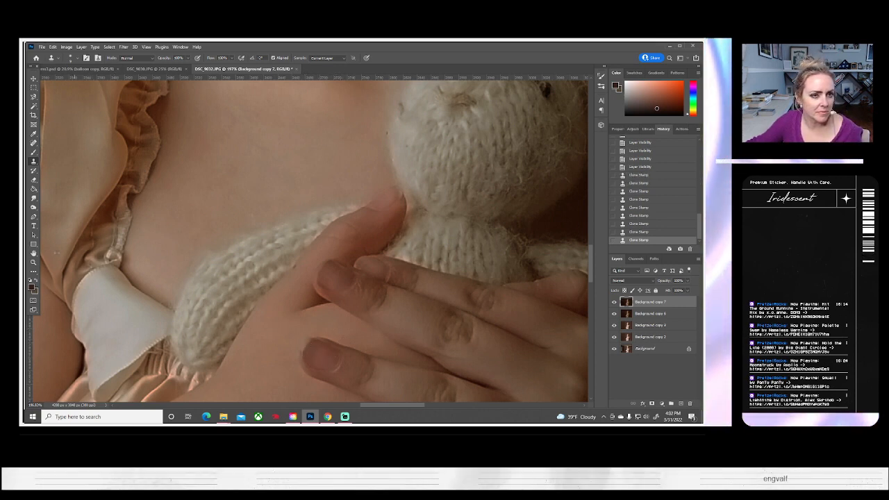
- Compare the whole portrait with Background copy 7 hidden and shown
{"action": "left_click", "coordinate": [33, 262]}
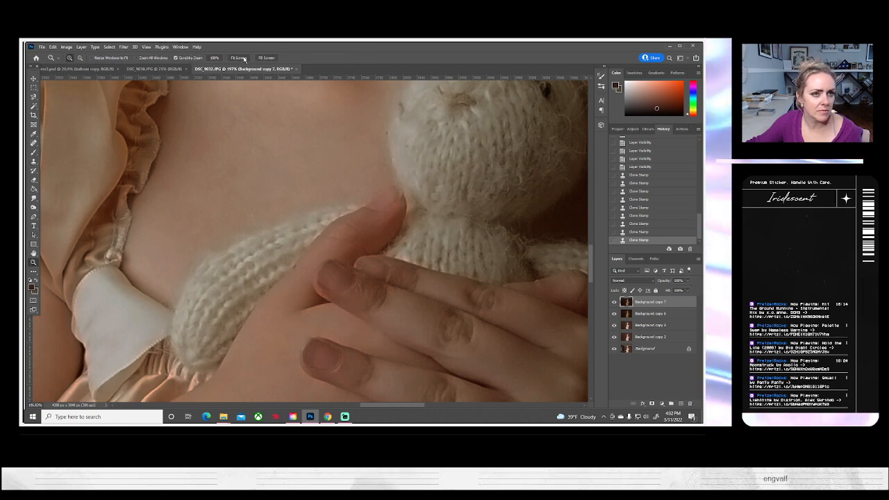
{"action": "left_click", "coordinate": [244, 60]}
{"action": "left_click", "coordinate": [614, 302]}
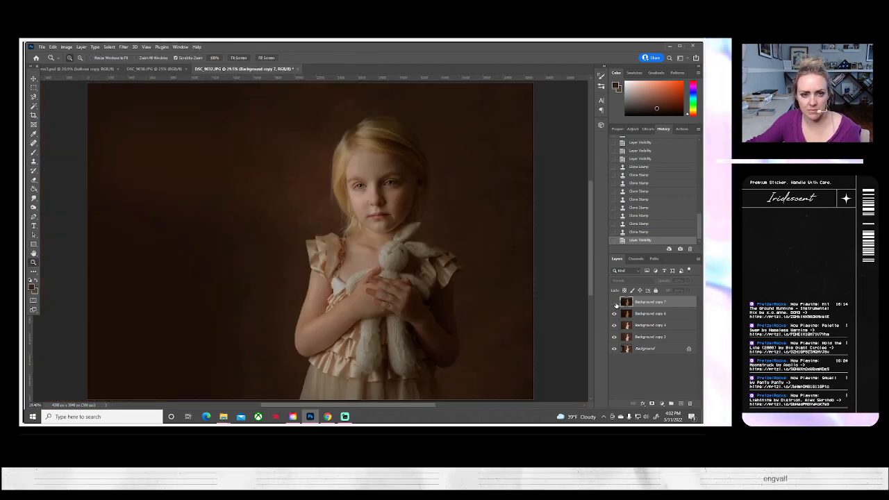
{"action": "left_click", "coordinate": [615, 303]}
{"action": "left_click", "coordinate": [615, 303]}
{"action": "left_click", "coordinate": [615, 303]}
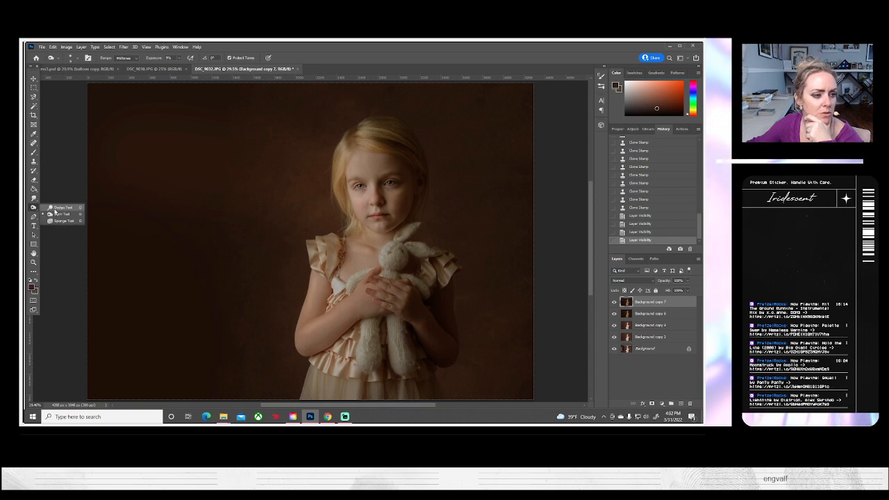
- Brighten the girl's chest and neckline on Background copy 7 with soft Dodge strokes on the midtones
{"action": "left_click", "coordinate": [54, 208]}
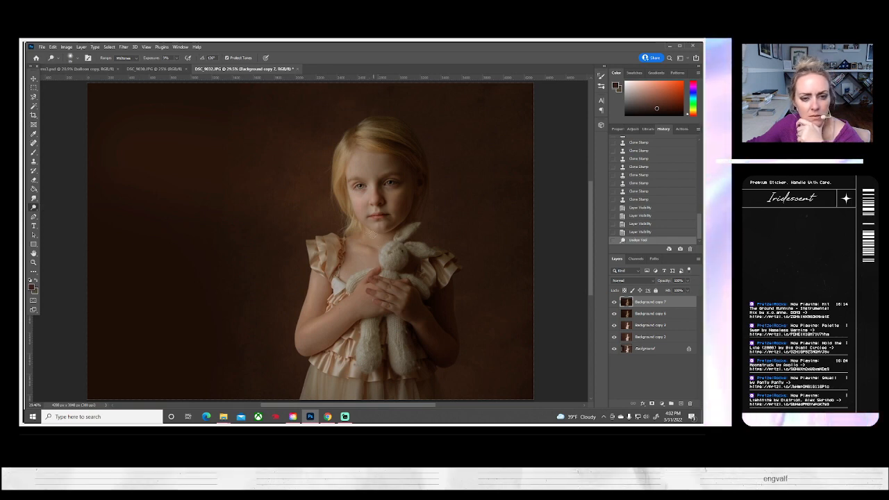
{"action": "left_click_drag", "start_coordinate": [356, 247], "coordinate": [383, 265]}
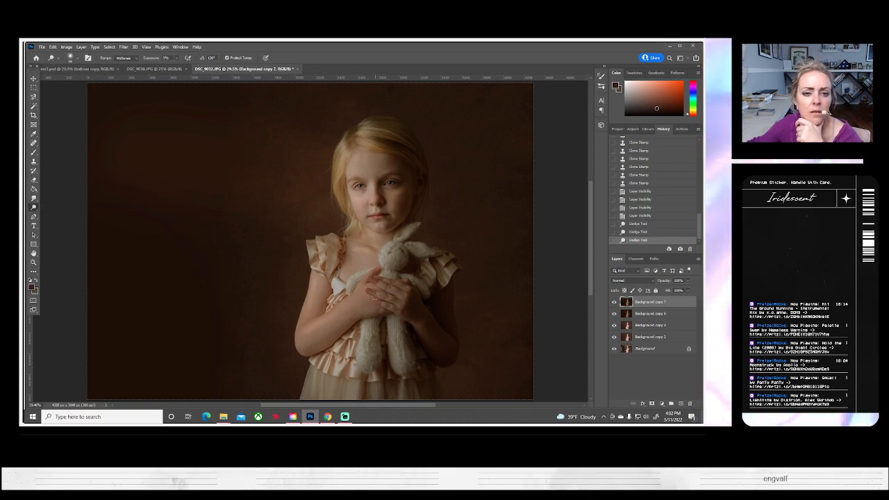
{"action": "left_click", "coordinate": [78, 59]}
{"action": "left_click", "coordinate": [104, 81]}
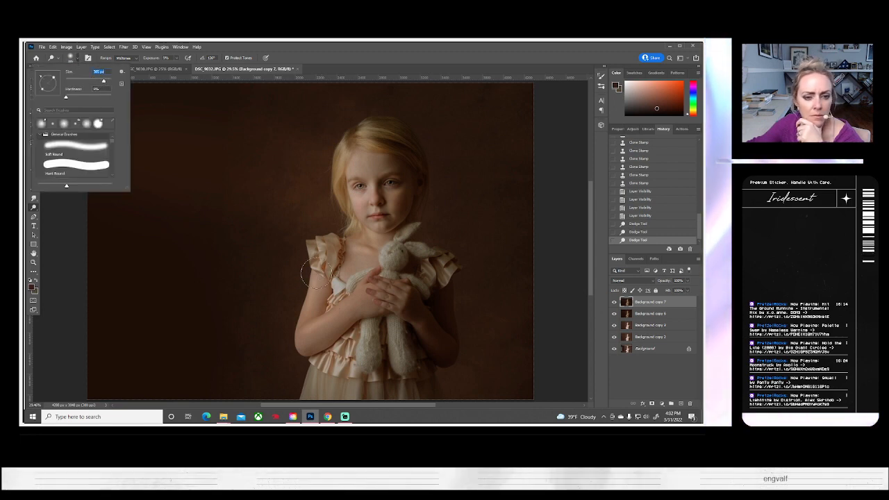
{"action": "left_click", "coordinate": [354, 268]}
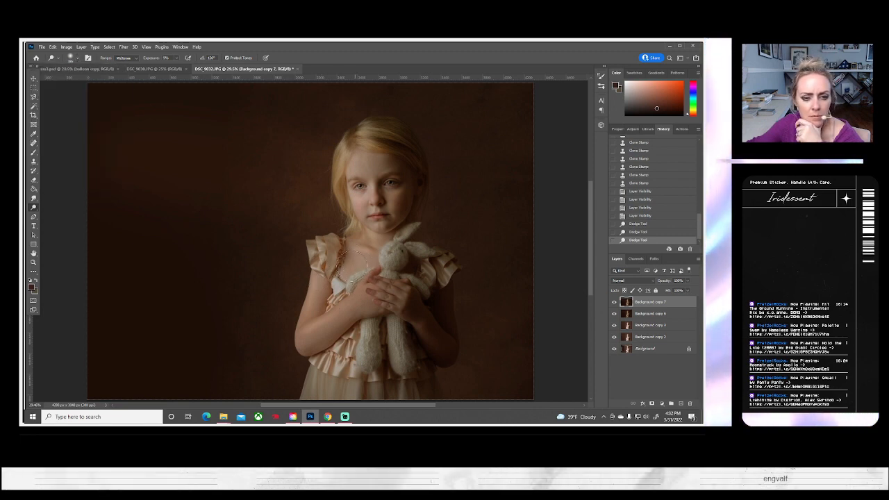
- Dodge the girl's hands and the rabbit's head and ears with a smaller soft brush
{"action": "left_click", "coordinate": [78, 59]}
{"action": "left_click_drag", "start_coordinate": [97, 82], "coordinate": [99, 82]}
{"action": "left_click", "coordinate": [385, 273]}
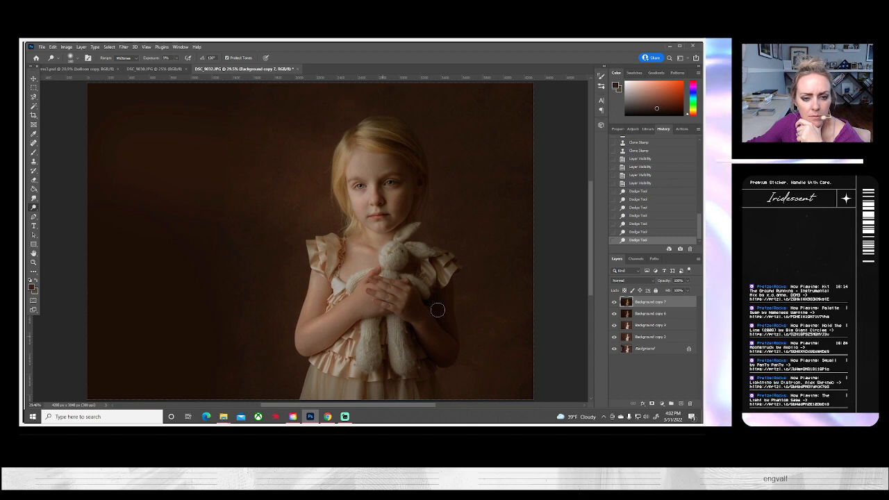
{"action": "left_click_drag", "start_coordinate": [437, 308], "coordinate": [384, 288]}
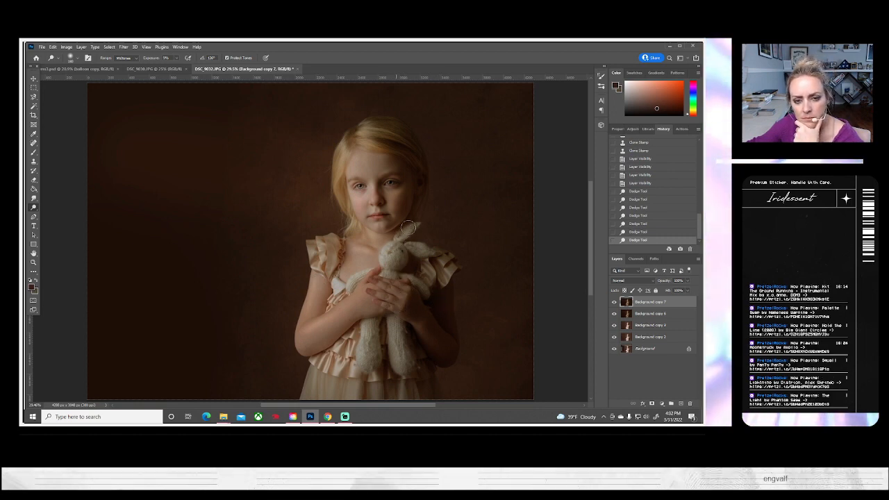
{"action": "left_click_drag", "start_coordinate": [408, 228], "coordinate": [410, 248]}
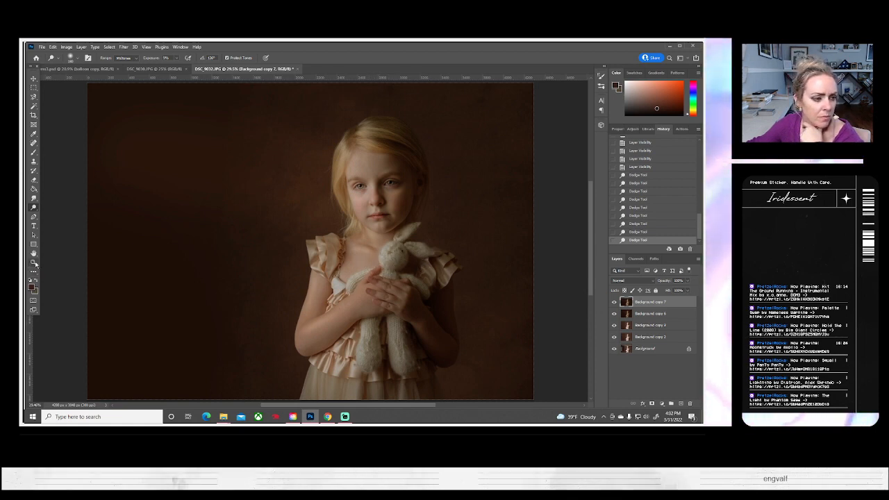
- Review the whole edited portrait at reduced size and compare it with the other open, unedited photo of the girl
{"action": "left_click", "coordinate": [34, 263]}
{"action": "left_click", "coordinate": [332, 264], "text": "alt"}
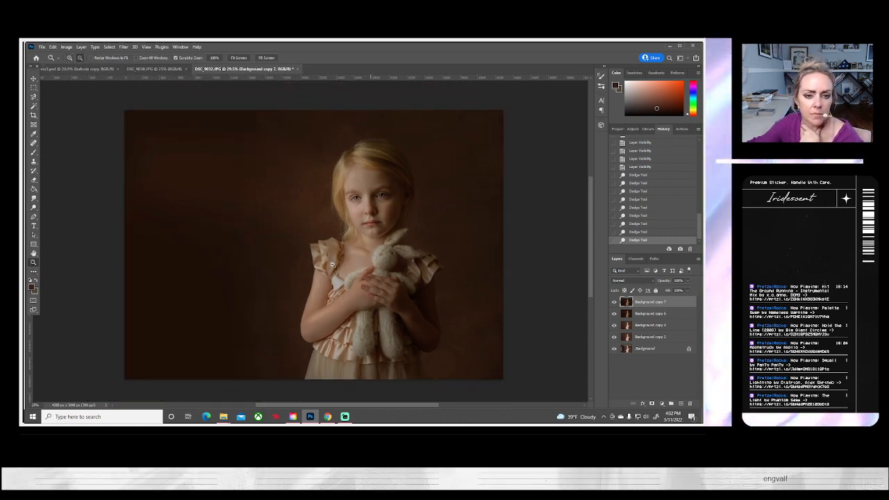
{"action": "left_click", "coordinate": [332, 264], "text": "alt"}
{"action": "left_click", "coordinate": [332, 264], "text": "alt"}
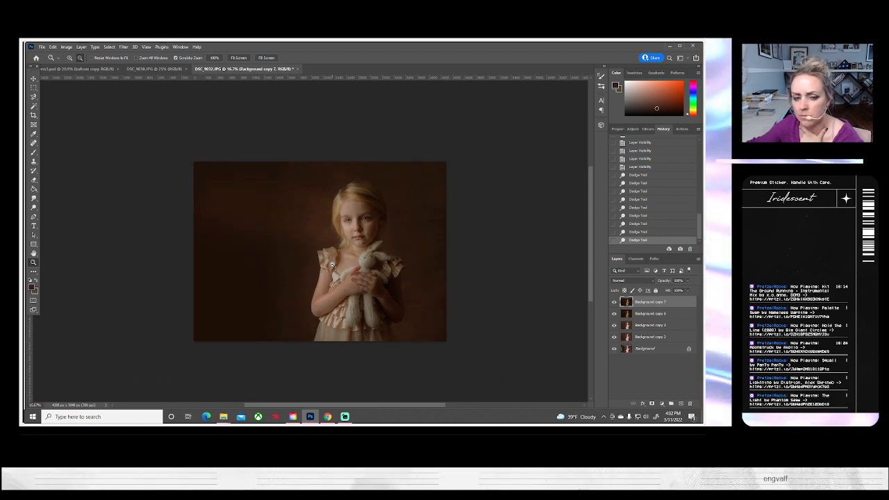
{"action": "left_click", "coordinate": [156, 71]}
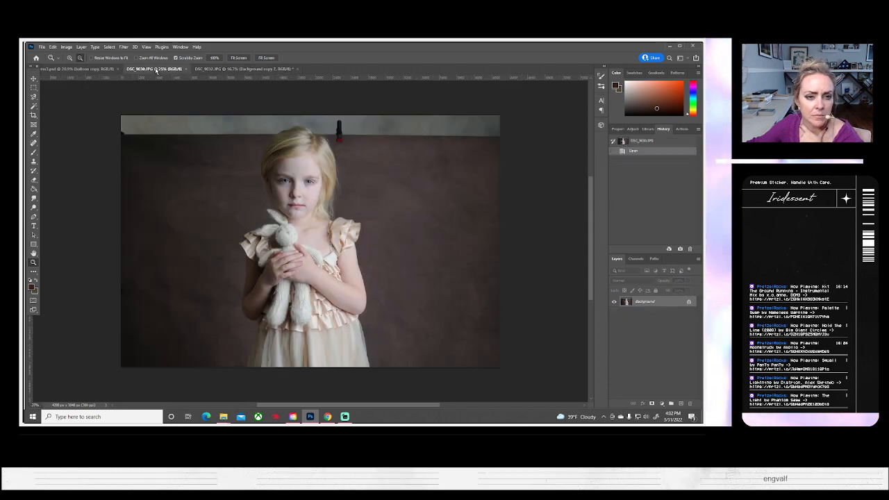
{"action": "left_click", "coordinate": [239, 70]}
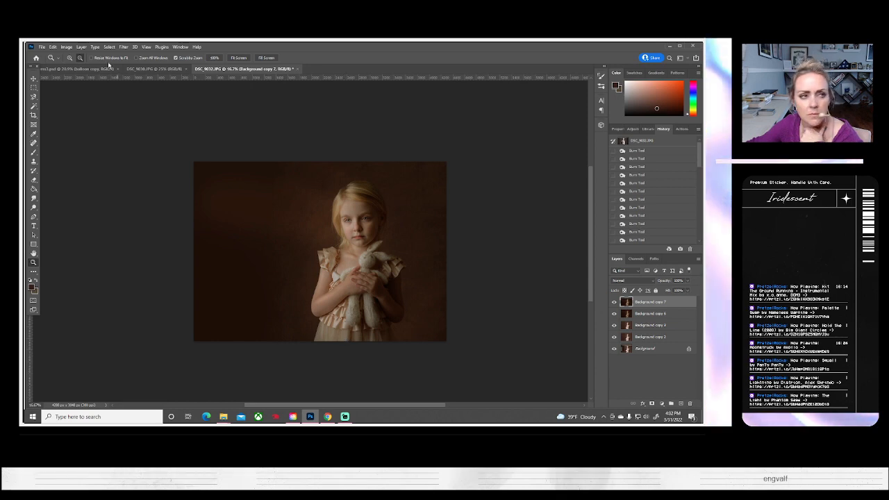
- Flatten the edited portrait to a single layer and save it as portrait.jpg
{"action": "left_click", "coordinate": [81, 47]}
{"action": "left_click", "coordinate": [98, 323]}
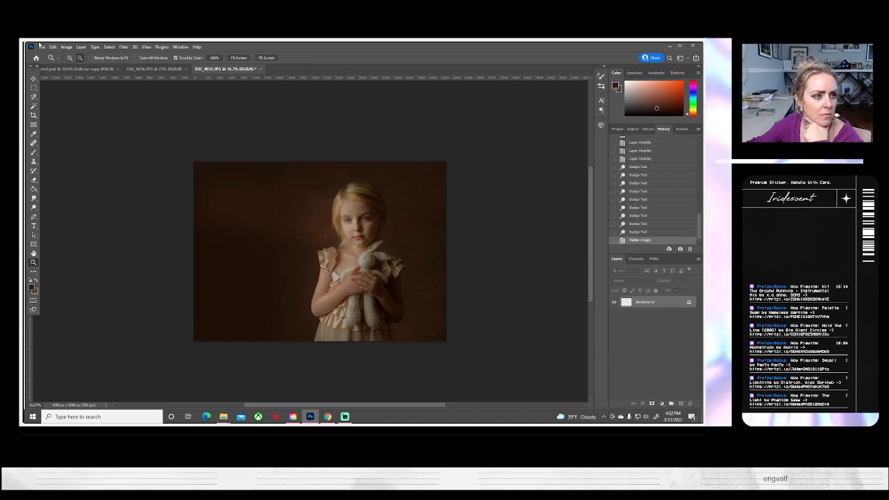
{"action": "left_click", "coordinate": [42, 46]}
{"action": "left_click", "coordinate": [66, 132]}
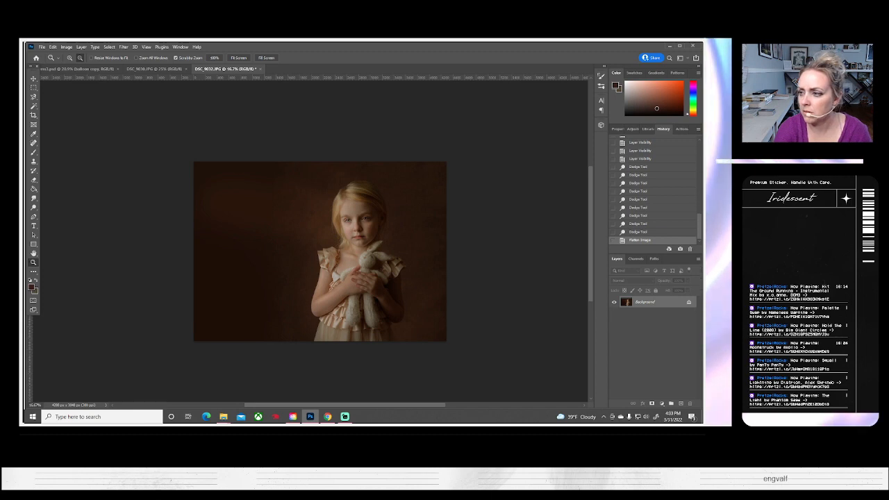
{"action": "key", "text": "Return"}
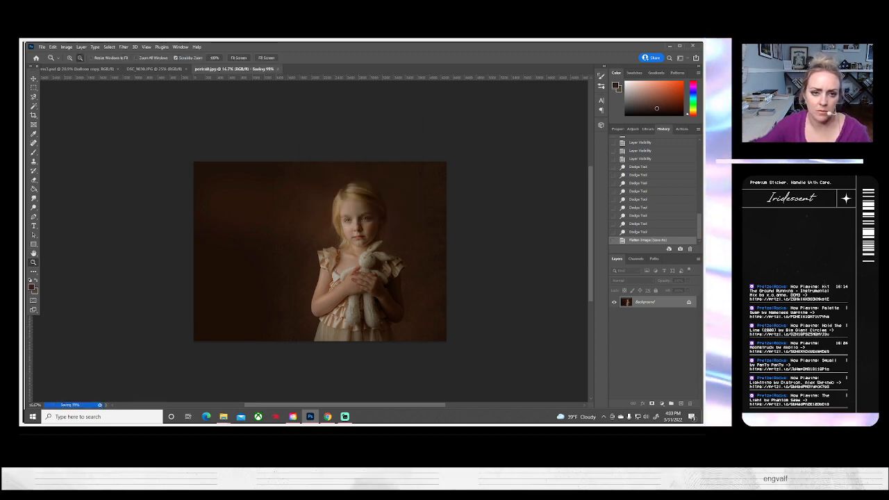
- Save the flattened portrait again as a JPEG with Maximum quality 10 and the Baseline ("Standard") format
{"action": "left_click", "coordinate": [42, 48]}
{"action": "left_click", "coordinate": [47, 132]}
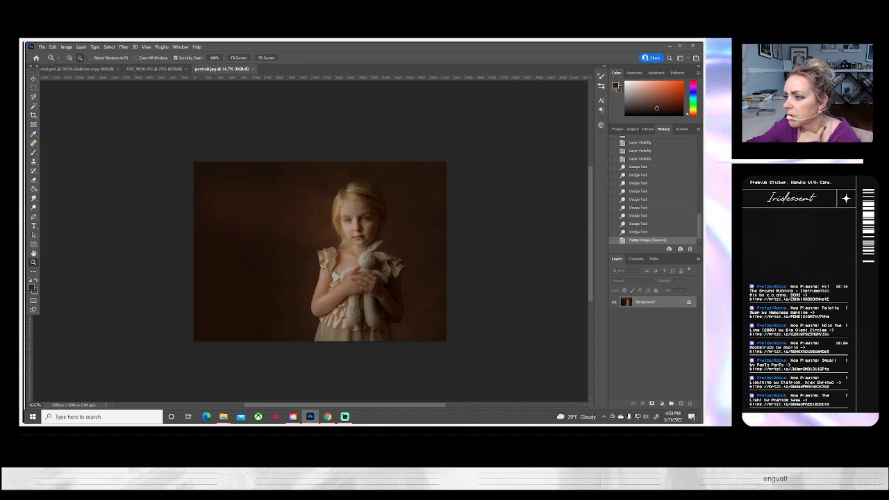
{"action": "key", "text": "ctrl+s"}
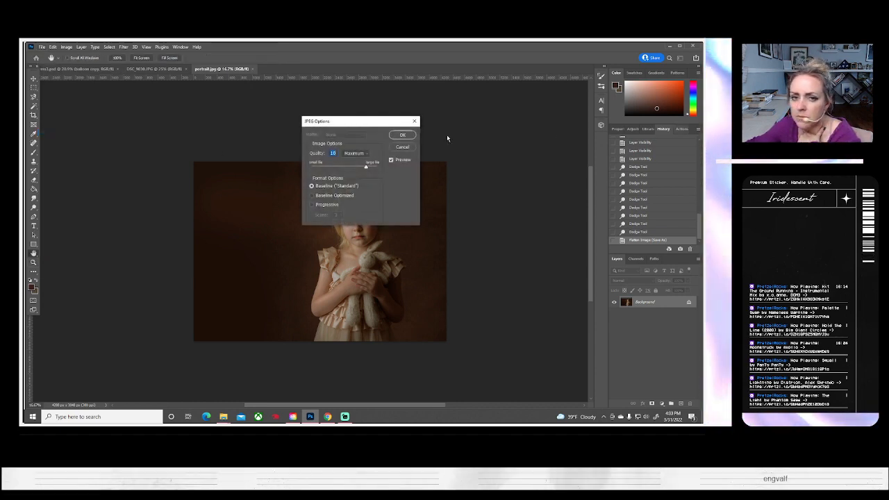
{"action": "left_click", "coordinate": [405, 131]}
- Reset the foreground and background colors to black and white and duplicate the Background layer
{"action": "left_click", "coordinate": [30, 280]}
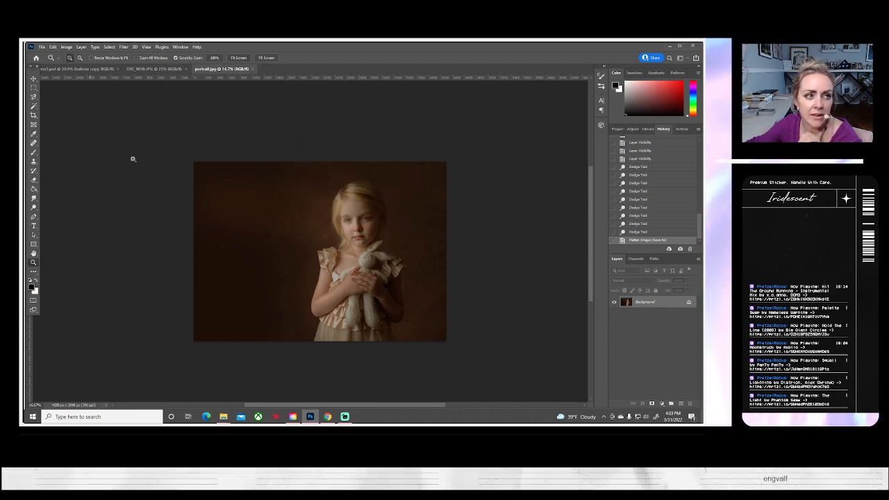
{"action": "left_click", "coordinate": [256, 204]}
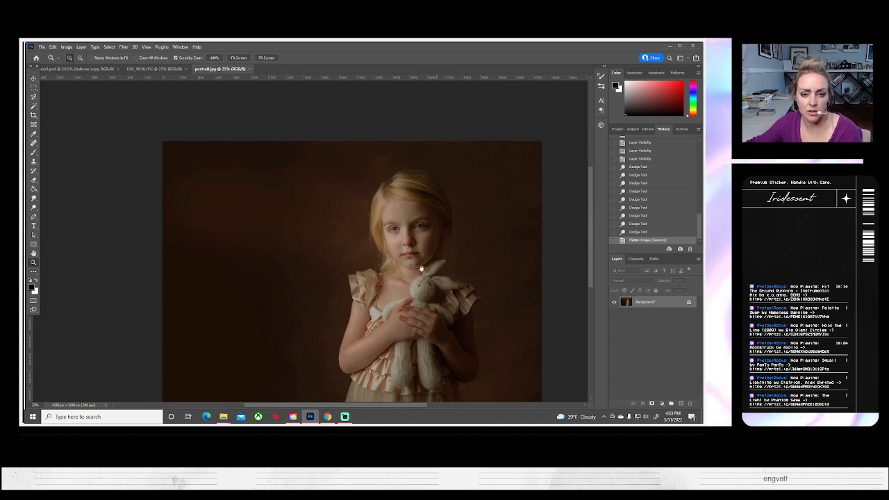
{"action": "left_click_drag", "start_coordinate": [421, 269], "coordinate": [387, 232]}
{"action": "right_click", "coordinate": [636, 302]}
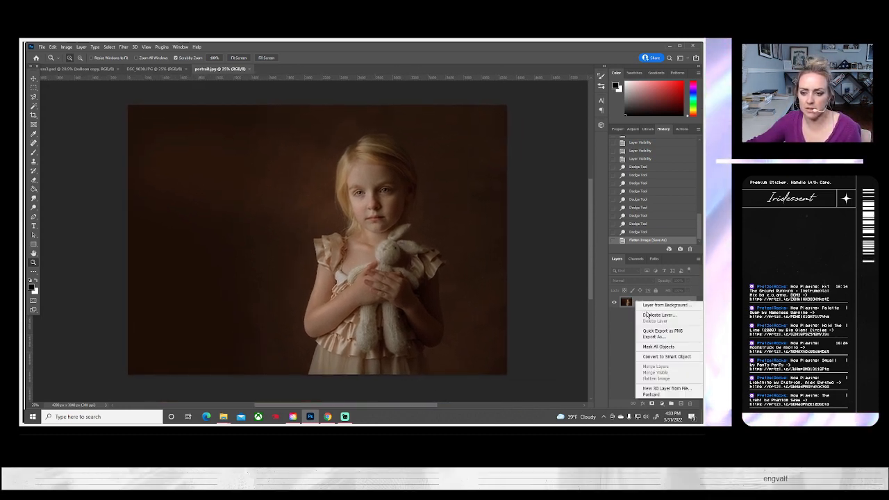
{"action": "left_click", "coordinate": [647, 316]}
{"action": "left_click", "coordinate": [423, 148]}
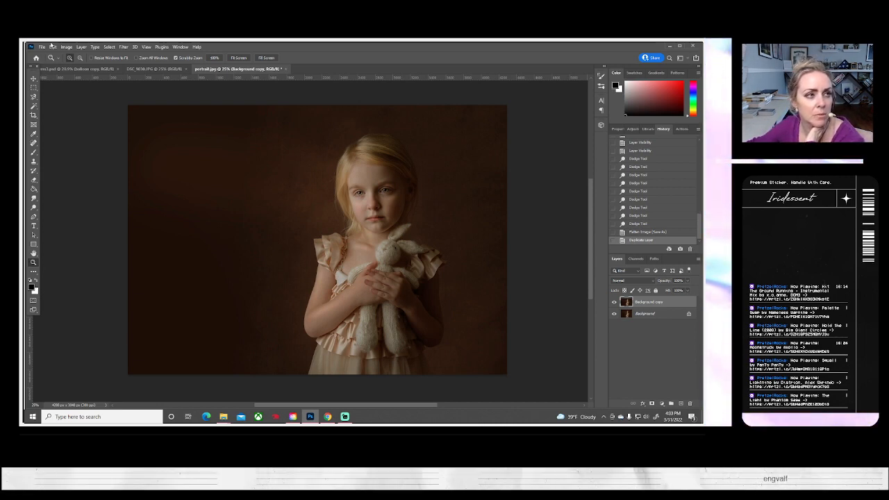
- Convert the Background copy layer to black and white with a black-to-white Gradient Map
{"action": "left_click", "coordinate": [66, 46]}
{"action": "mouse_move", "coordinate": [78, 65]}
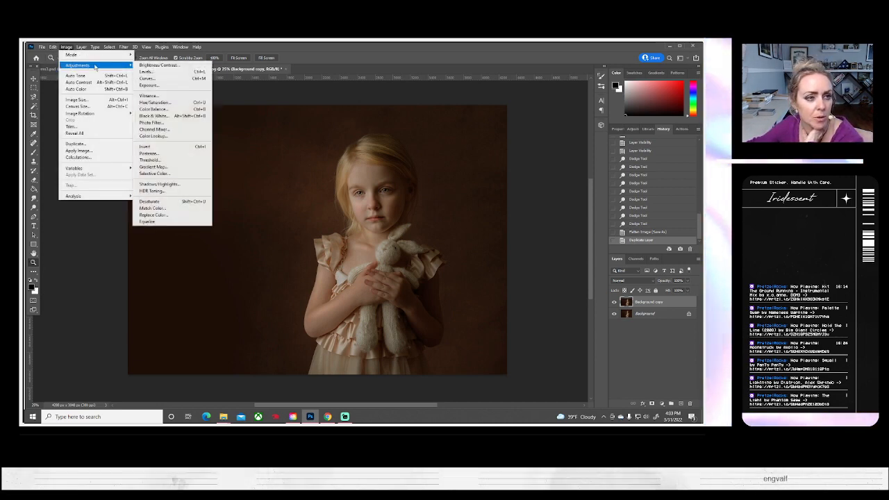
{"action": "left_click", "coordinate": [153, 167]}
{"action": "left_click_drag", "start_coordinate": [506, 156], "coordinate": [618, 129]}
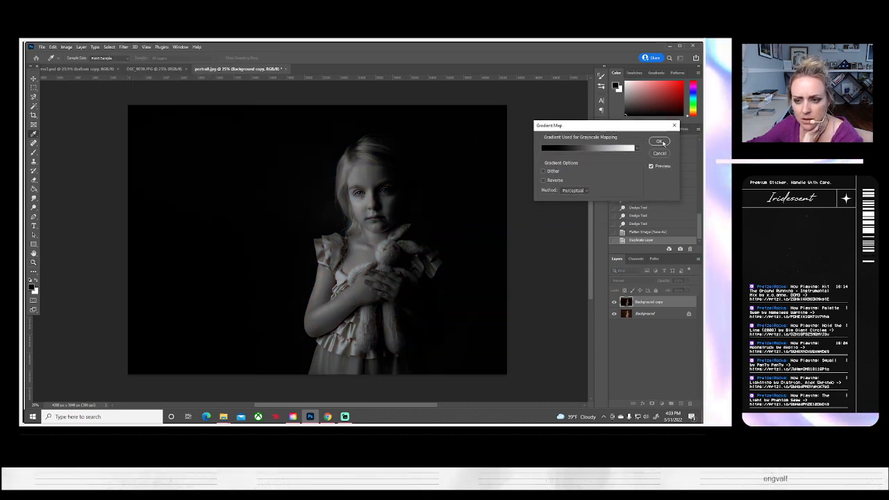
{"action": "left_click", "coordinate": [661, 141]}
{"action": "left_click", "coordinate": [66, 47]}
{"action": "mouse_move", "coordinate": [71, 66]}
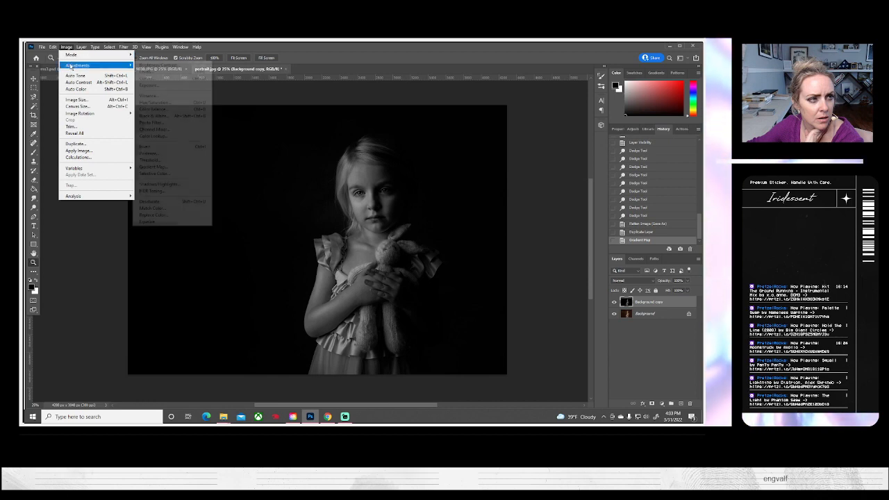
{"action": "left_click", "coordinate": [149, 71]}
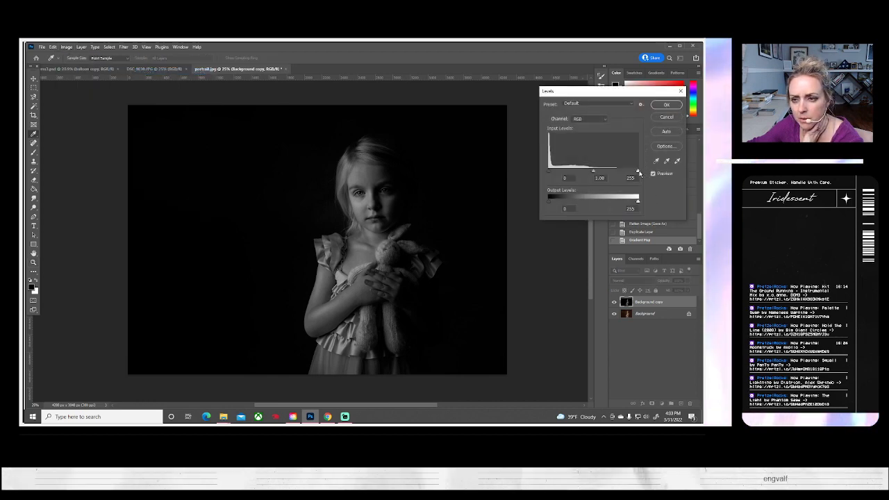
{"action": "left_click_drag", "start_coordinate": [638, 172], "coordinate": [542, 178]}
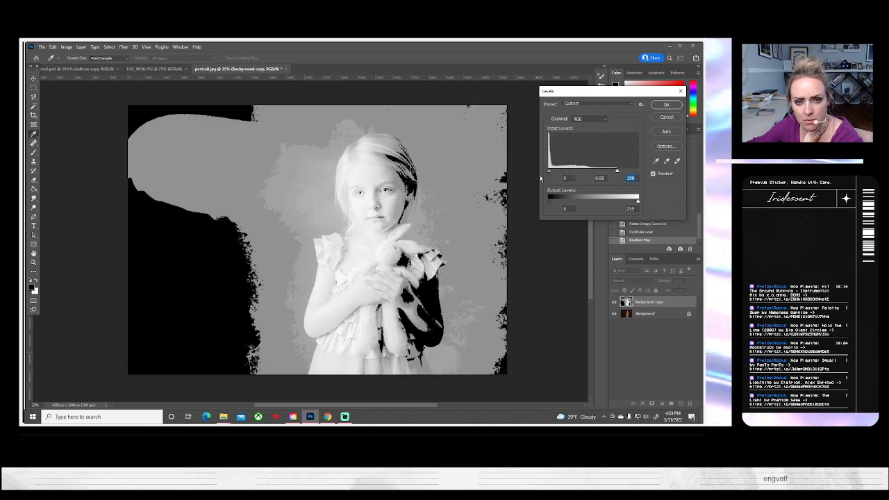
{"action": "left_click", "coordinate": [666, 116]}
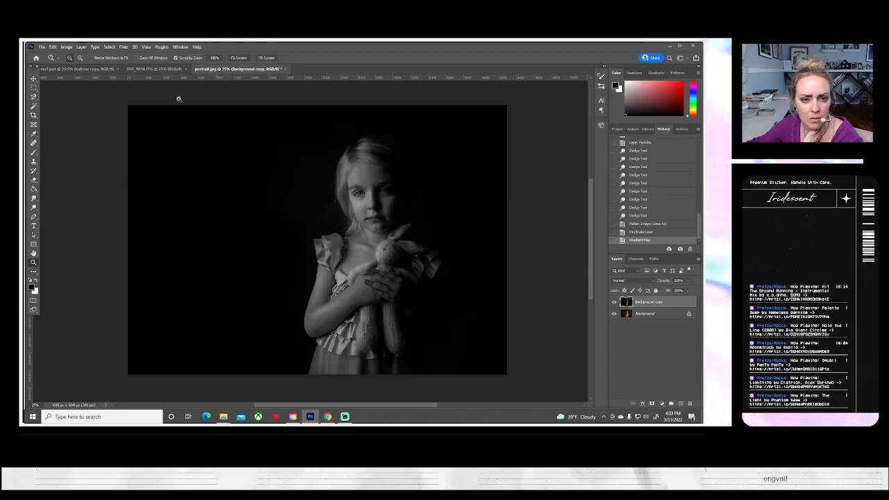
{"action": "left_click", "coordinate": [66, 47]}
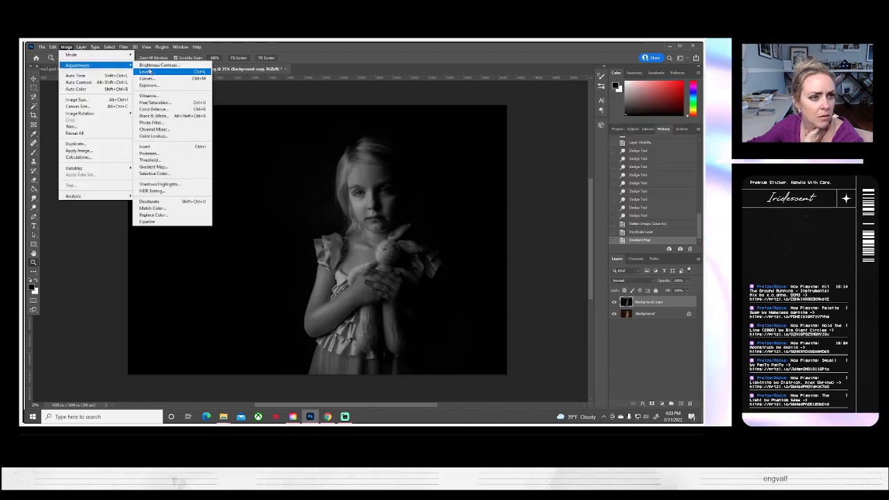
- Duplicate the black-and-white Background copy layer
{"action": "right_click", "coordinate": [650, 305]}
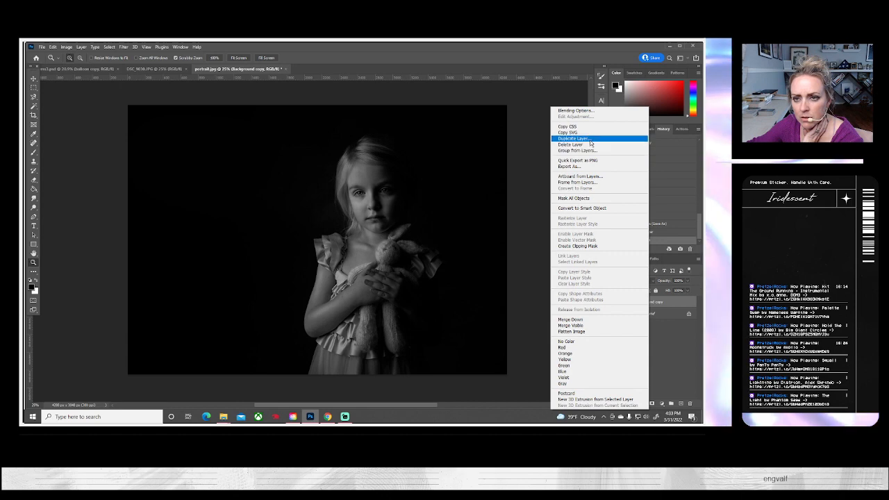
{"action": "left_click", "coordinate": [577, 139]}
{"action": "left_click", "coordinate": [422, 147]}
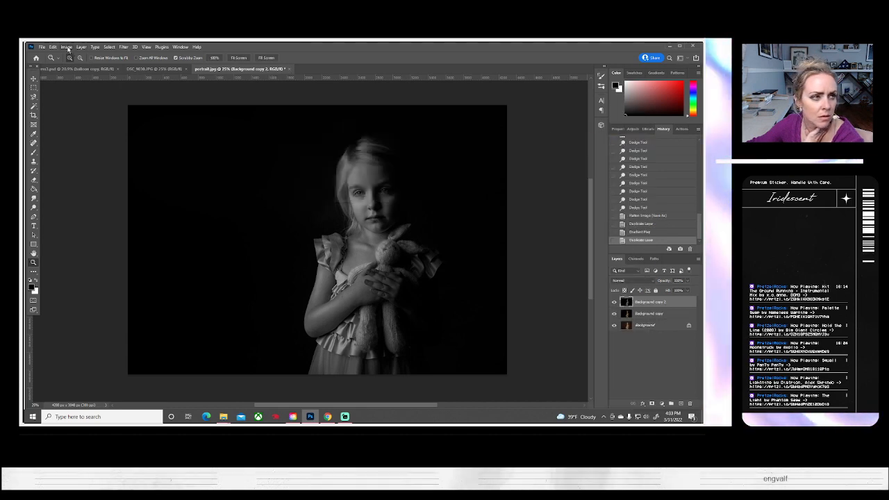
- Set the brightness of Background copy 2 to 64 and lower its contrast slightly with Brightness/Contrast
{"action": "left_click", "coordinate": [68, 49]}
{"action": "mouse_move", "coordinate": [83, 67]}
{"action": "left_click", "coordinate": [160, 66]}
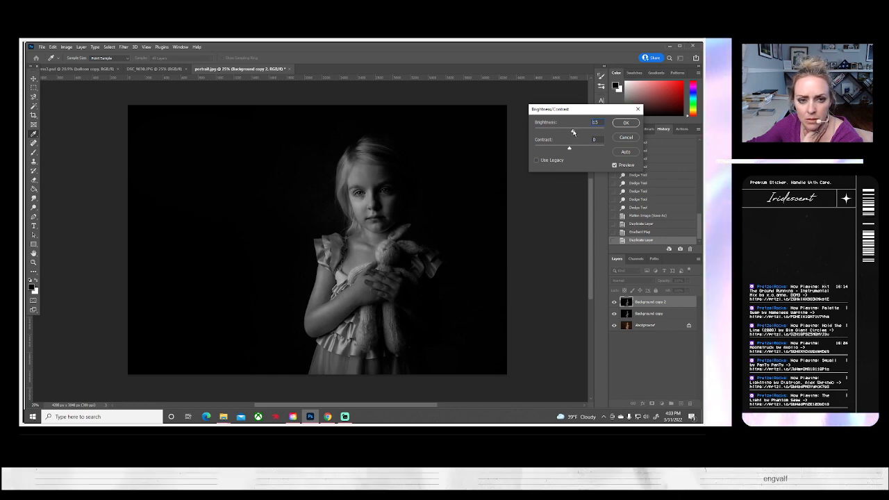
{"action": "mouse_move", "coordinate": [573, 132]}
{"action": "left_mouse_down"}
{"action": "mouse_move", "coordinate": [585, 155]}
{"action": "mouse_move", "coordinate": [561, 147]}
{"action": "mouse_move", "coordinate": [532, 160]}
{"action": "mouse_move", "coordinate": [566, 159]}
{"action": "mouse_move", "coordinate": [585, 137]}
{"action": "left_mouse_up"}
{"action": "key", "text": "Tab"}
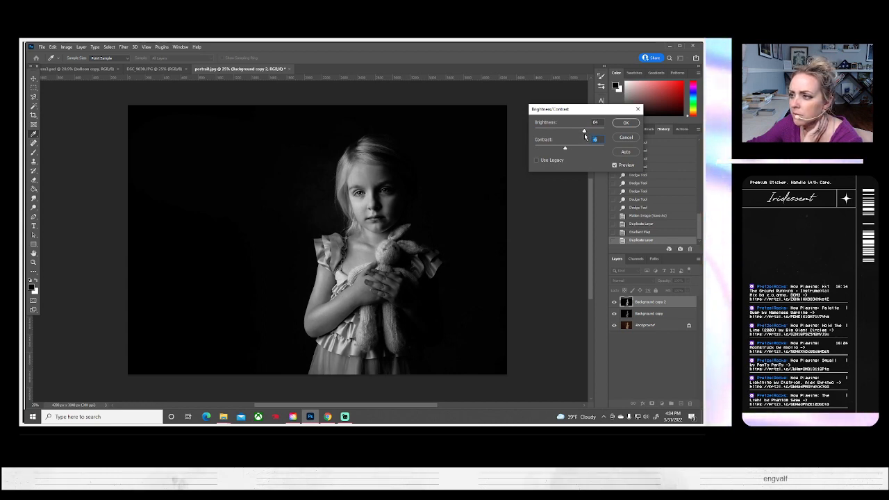
{"action": "left_click", "coordinate": [586, 137]}
{"action": "key", "text": "Return"}
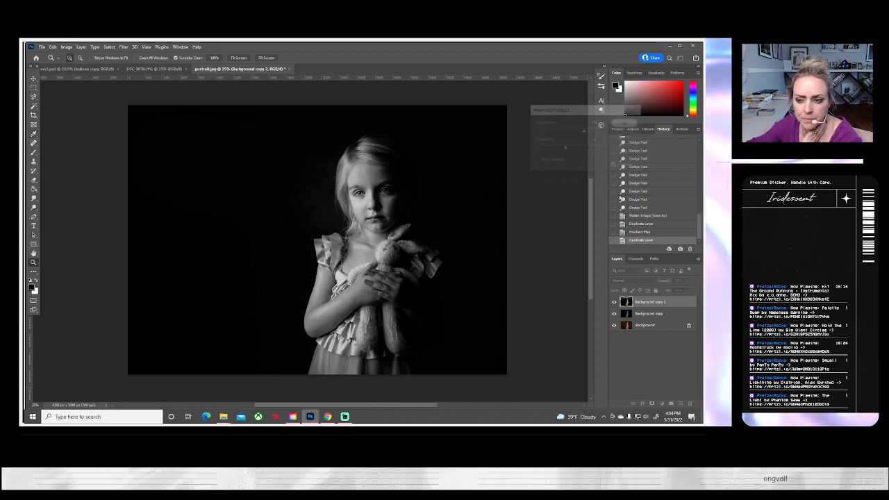
- Apply Levels to Background copy 2 with the white input at 243 and the midtones at about 1.00
{"action": "left_click", "coordinate": [67, 47]}
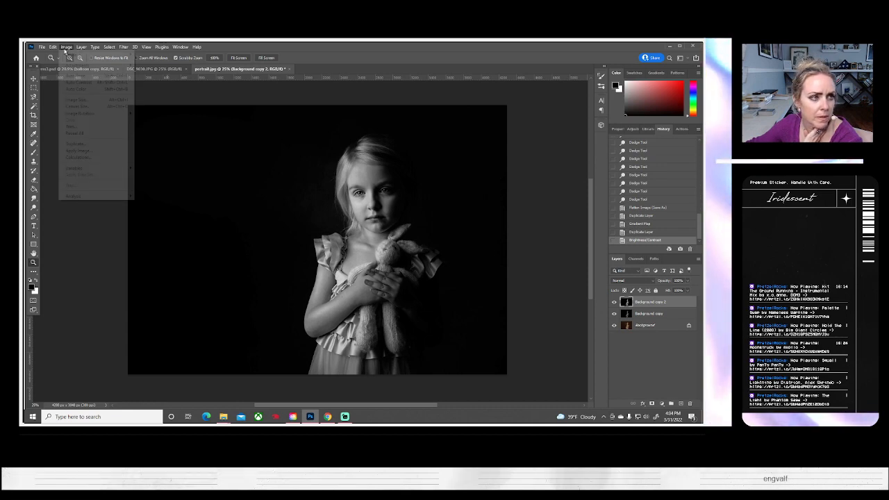
{"action": "mouse_move", "coordinate": [78, 65]}
{"action": "left_click", "coordinate": [147, 72]}
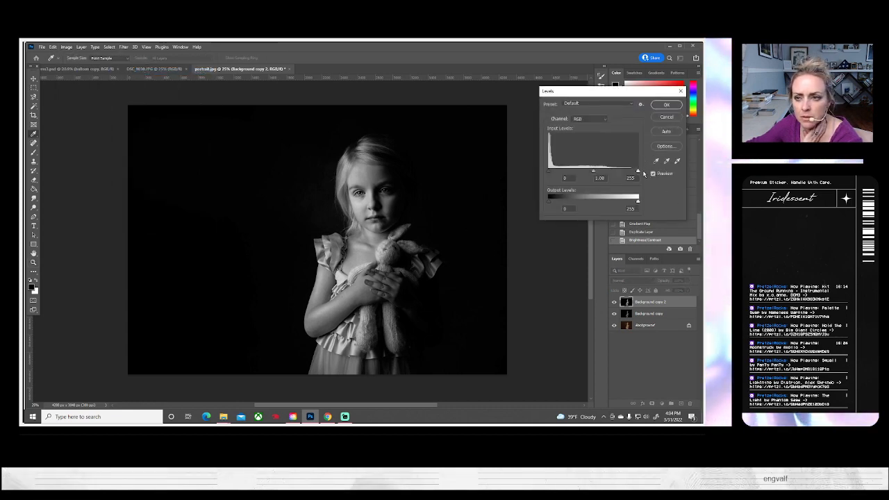
{"action": "left_click_drag", "start_coordinate": [638, 171], "coordinate": [634, 171]}
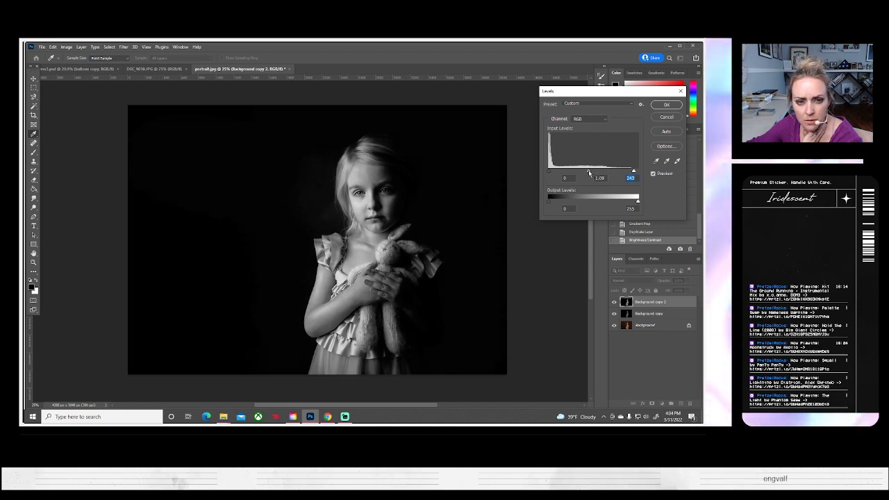
{"action": "left_click_drag", "start_coordinate": [593, 173], "coordinate": [593, 177]}
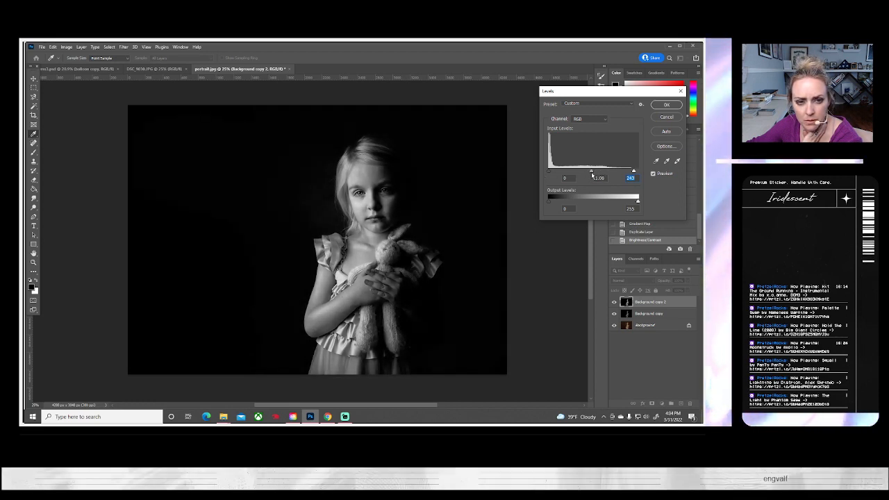
{"action": "key", "text": "Return"}
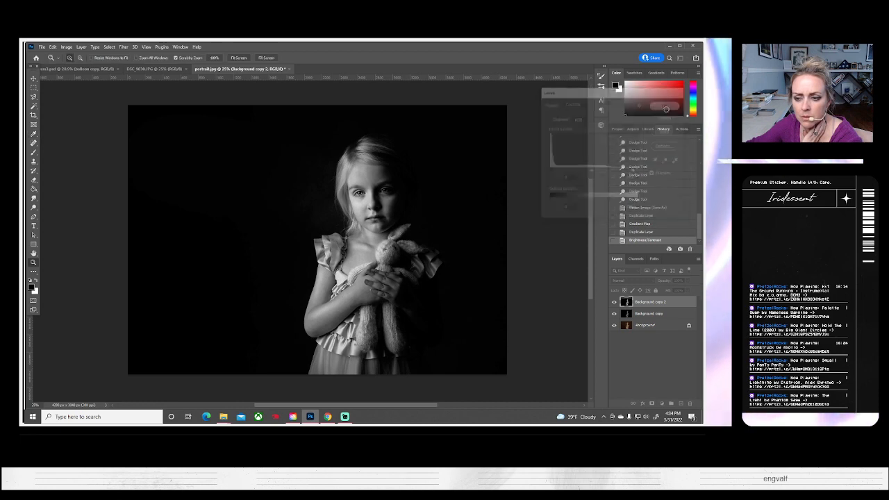
- Preview Levels on Background copy 2 with the white input at 2 to inspect the dark backdrop for uneven patches, and cancel the adjustment
{"action": "left_click", "coordinate": [66, 46]}
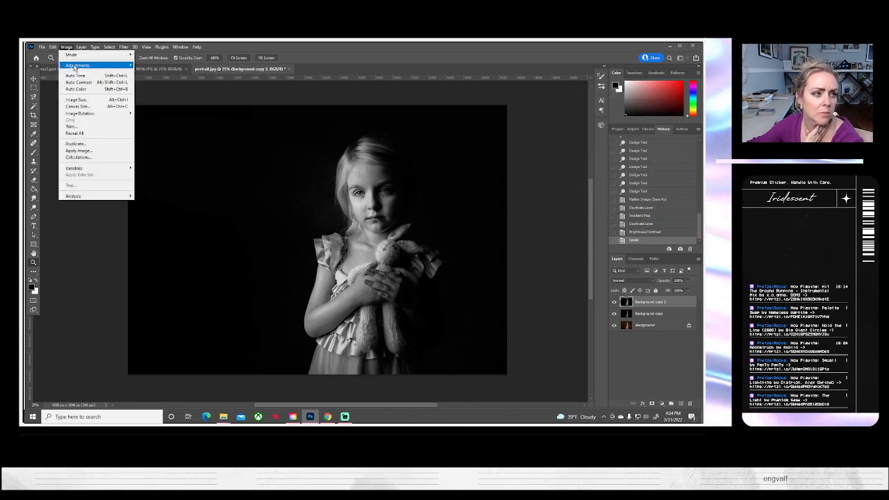
{"action": "mouse_move", "coordinate": [90, 64]}
{"action": "left_click", "coordinate": [157, 74]}
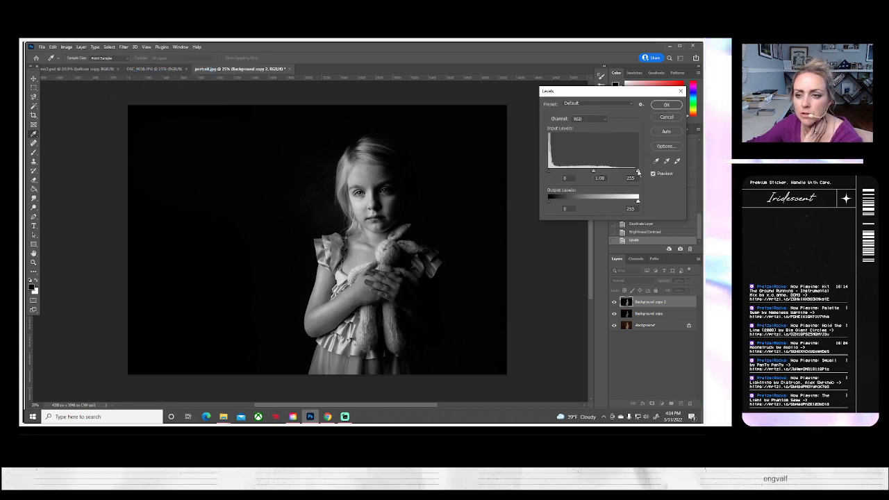
{"action": "left_click_drag", "start_coordinate": [638, 171], "coordinate": [549, 172]}
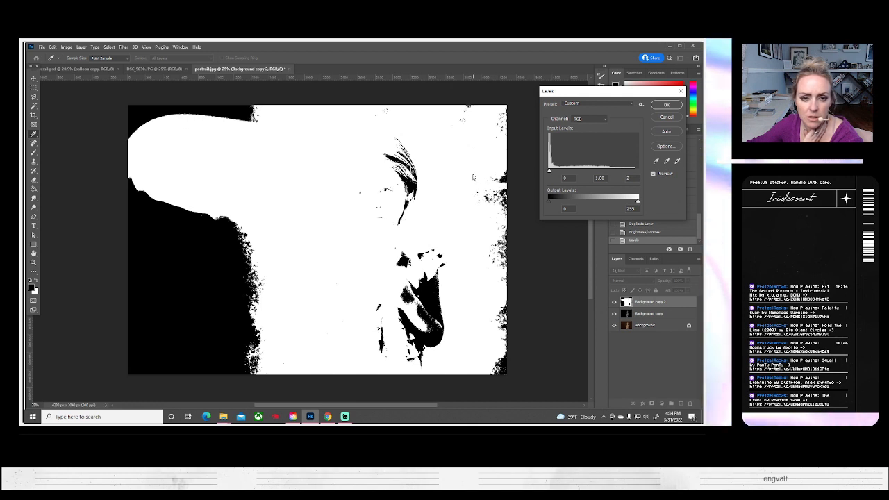
{"action": "left_click_drag", "start_coordinate": [459, 174], "coordinate": [640, 173]}
{"action": "left_click_drag", "start_coordinate": [549, 170], "coordinate": [405, 180]}
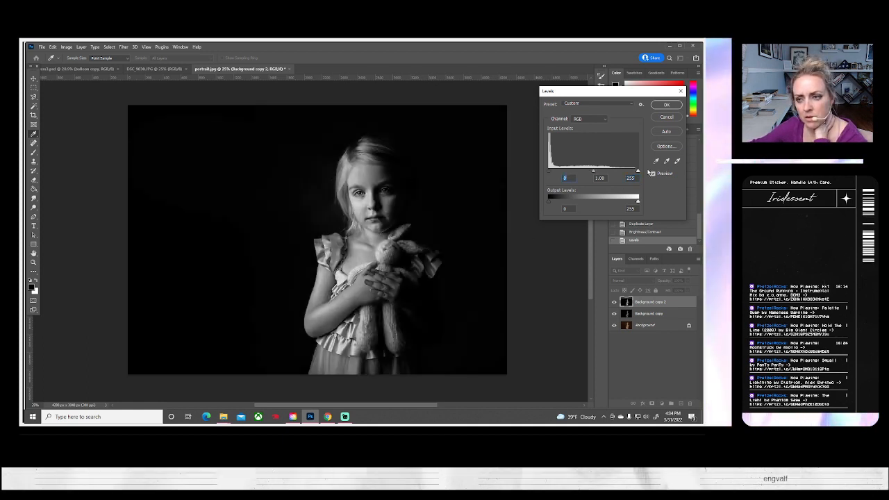
{"action": "left_click_drag", "start_coordinate": [638, 172], "coordinate": [485, 189]}
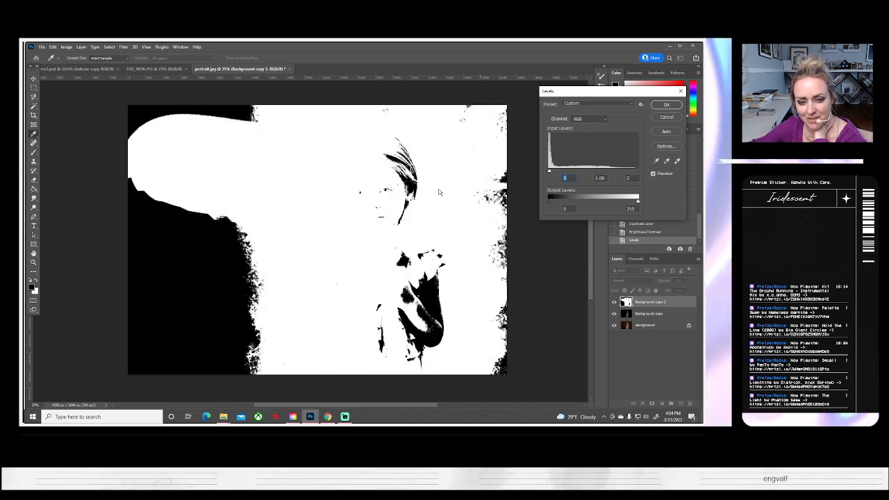
{"action": "left_click", "coordinate": [662, 117]}
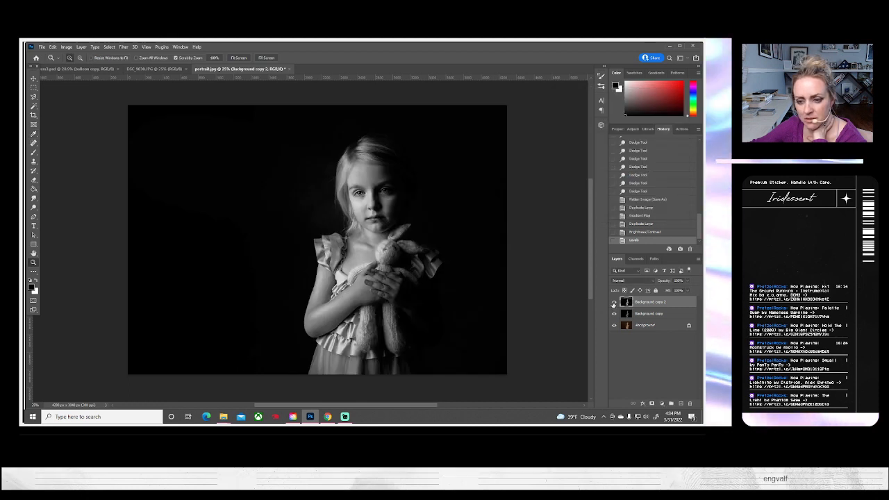
- Hide Background copy 2 and inspect Background copy's backdrop by previewing Levels with the white input at 2, cancelling the adjustment
{"action": "left_click", "coordinate": [613, 303]}
{"action": "left_click", "coordinate": [613, 303]}
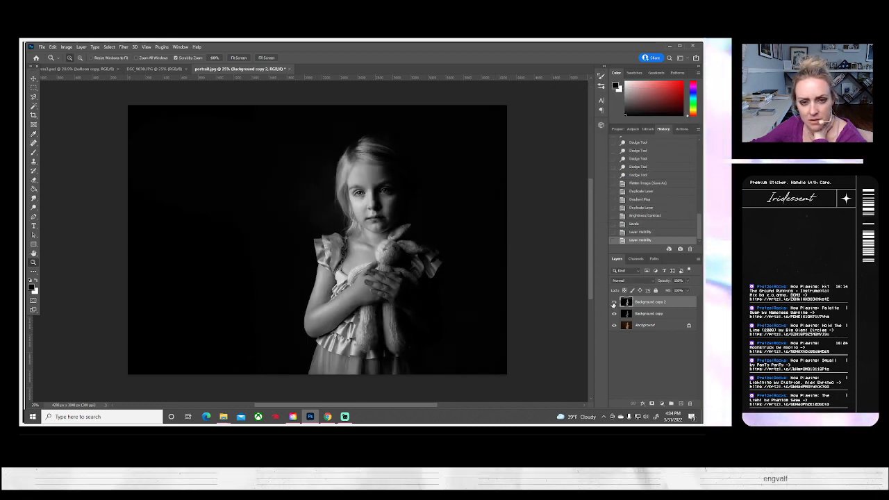
{"action": "left_click", "coordinate": [614, 303]}
{"action": "left_click", "coordinate": [651, 314]}
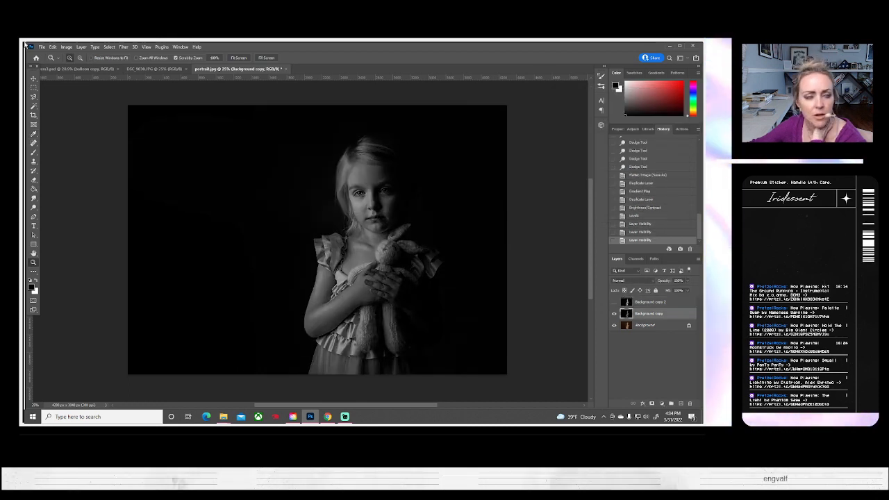
{"action": "left_click", "coordinate": [66, 47]}
{"action": "mouse_move", "coordinate": [97, 64]}
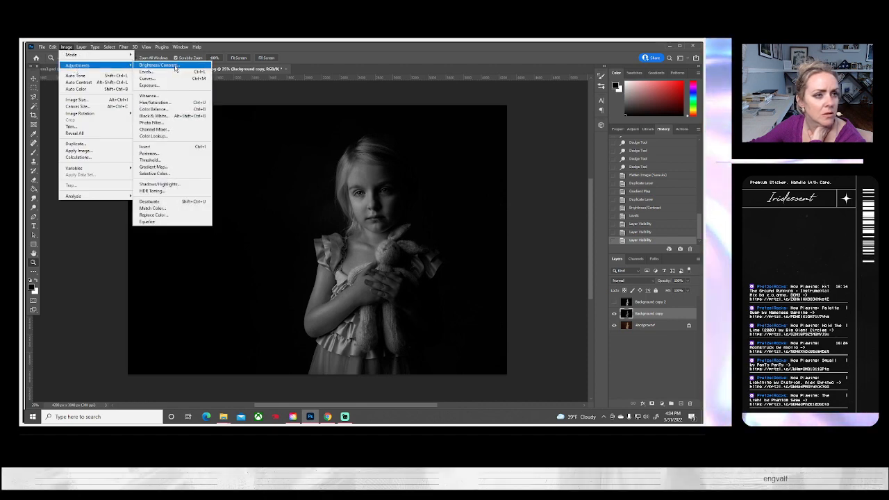
{"action": "left_click", "coordinate": [147, 71]}
{"action": "left_click_drag", "start_coordinate": [638, 171], "coordinate": [506, 184]}
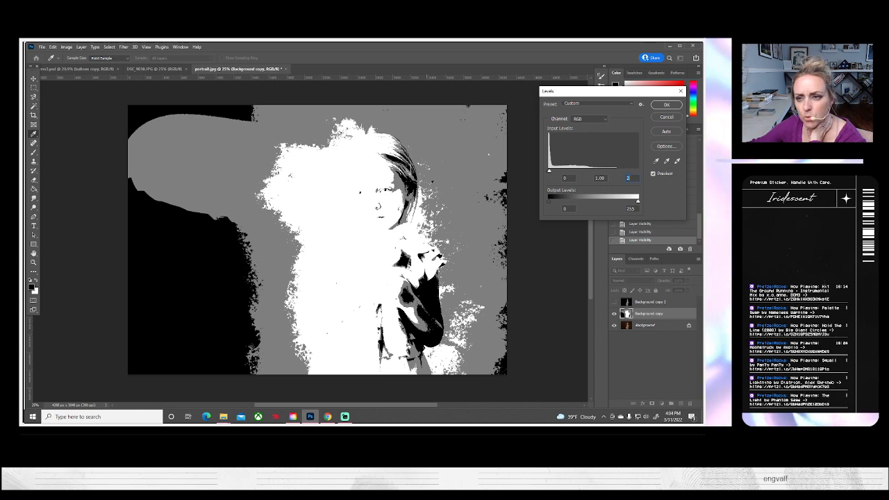
{"action": "left_click", "coordinate": [666, 116]}
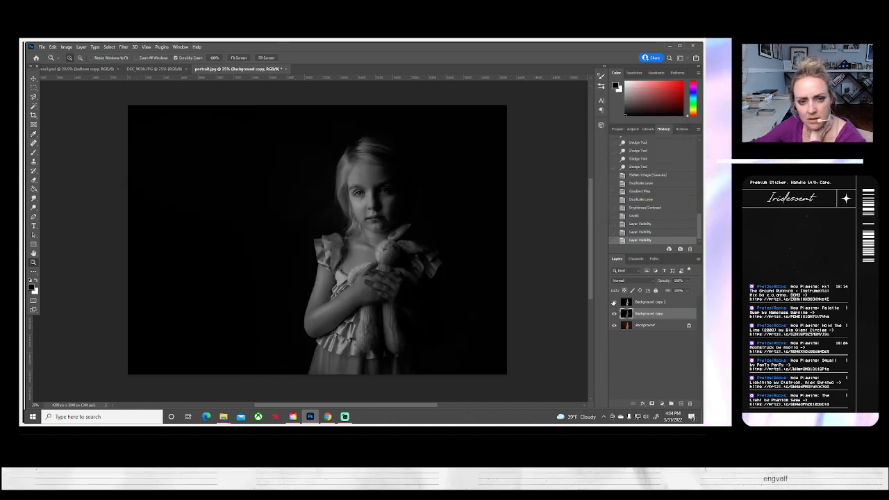
- Show and select Background copy 2 and lower its opacity to about 60%
{"action": "left_click", "coordinate": [614, 302]}
{"action": "left_click", "coordinate": [653, 302]}
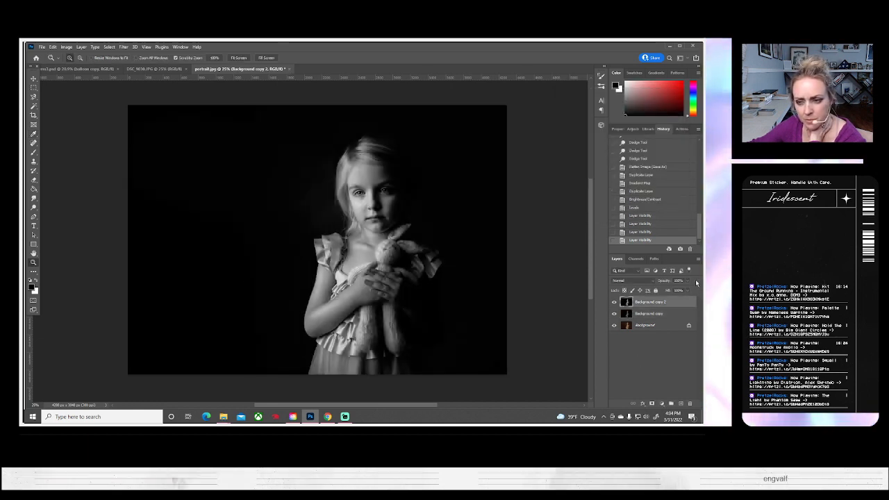
{"action": "left_click", "coordinate": [688, 281]}
{"action": "left_click_drag", "start_coordinate": [687, 290], "coordinate": [681, 292]}
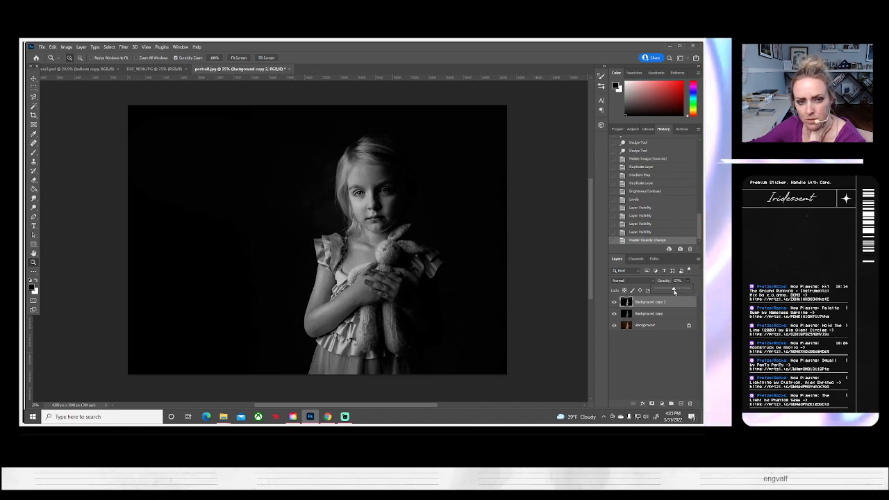
{"action": "left_click_drag", "start_coordinate": [673, 291], "coordinate": [678, 291]}
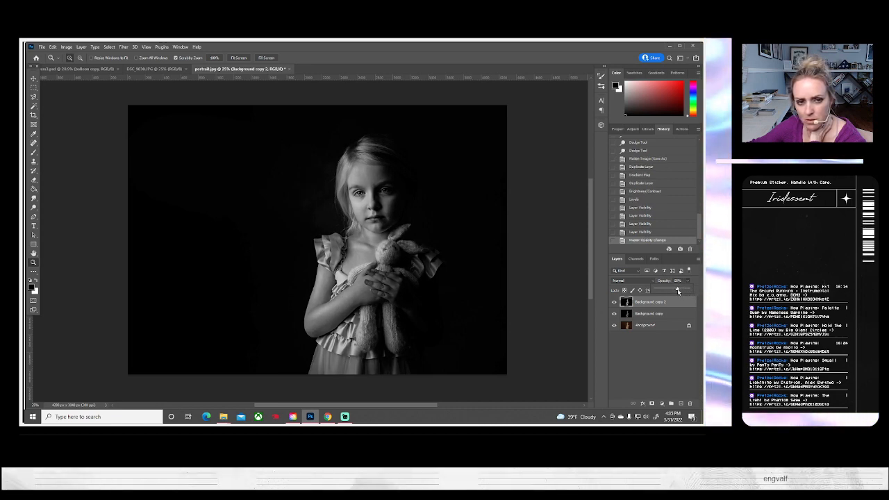
- Compare the image with and without Background copy 2 and reduce that layer's opacity to 52%
{"action": "left_click", "coordinate": [614, 302]}
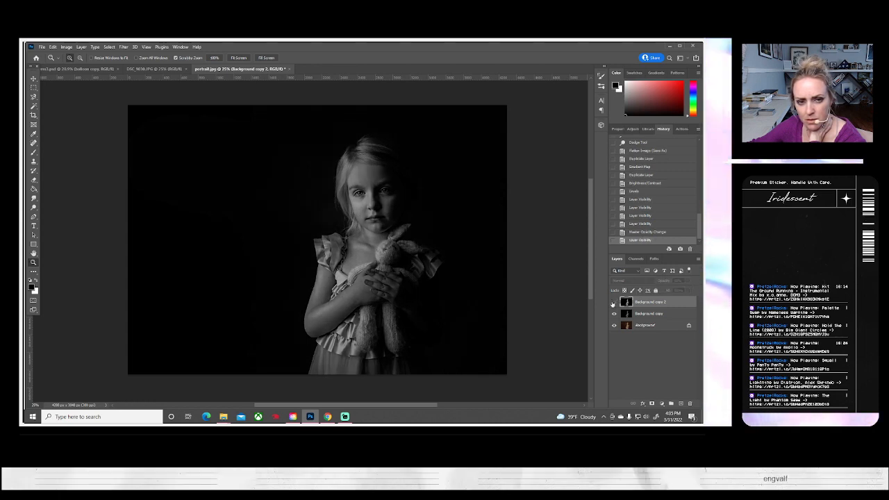
{"action": "left_click", "coordinate": [614, 302]}
{"action": "left_click", "coordinate": [613, 302]}
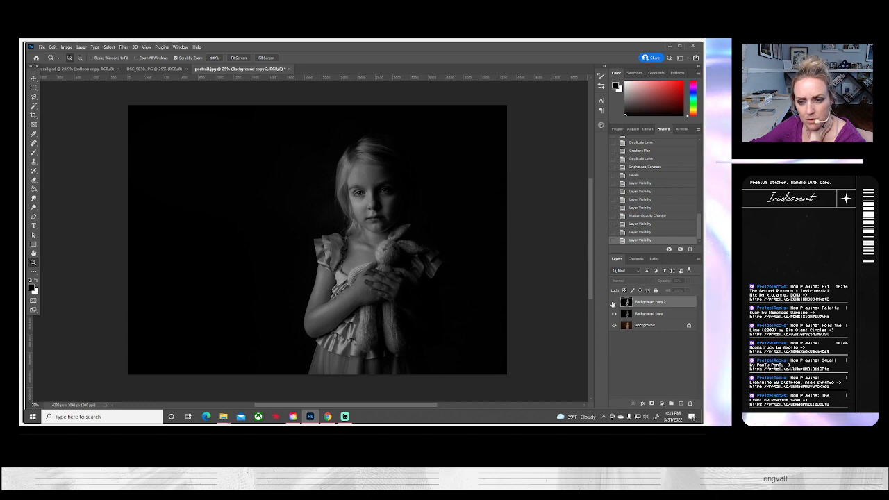
{"action": "left_click", "coordinate": [613, 303]}
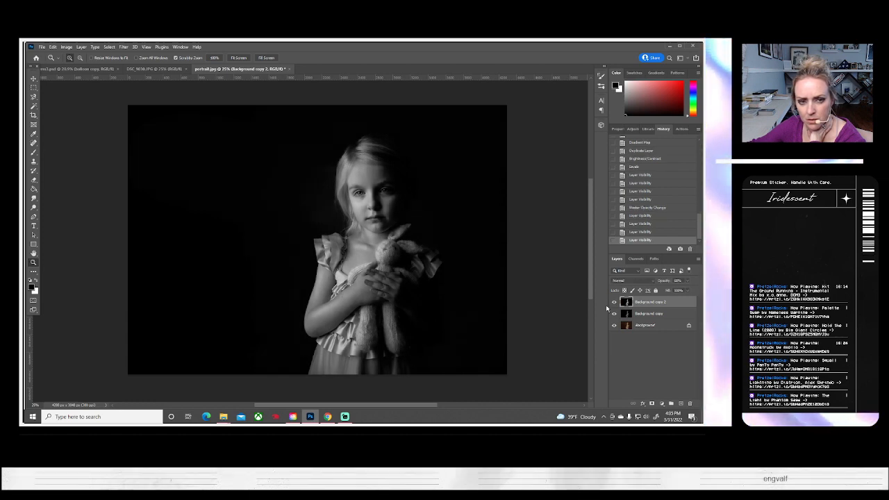
{"action": "left_click", "coordinate": [688, 282]}
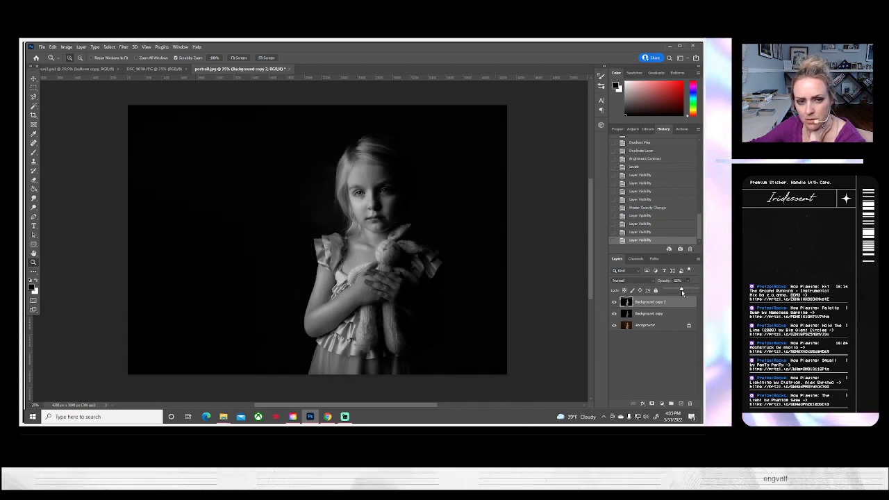
{"action": "left_click", "coordinate": [682, 292]}
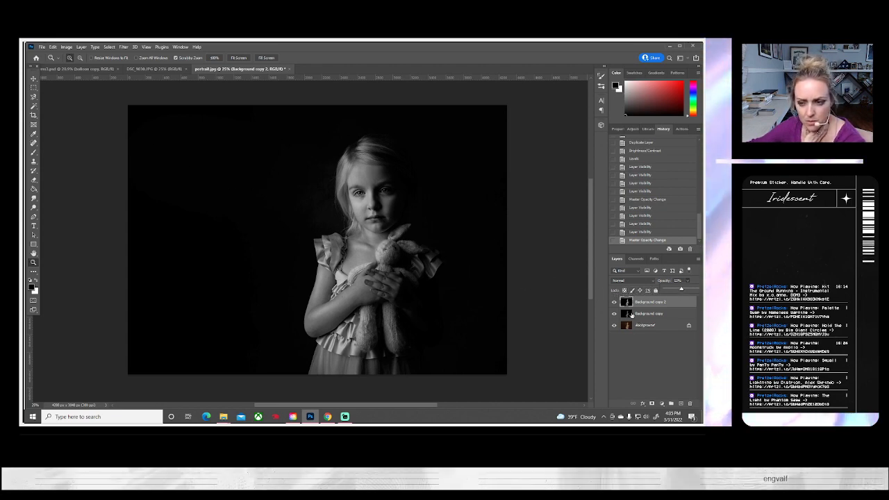
- Toggle the two black-and-white layers to compare the color original, the partial blend and the brightened black-and-white version
{"action": "left_click", "coordinate": [614, 313]}
{"action": "left_click", "coordinate": [615, 302]}
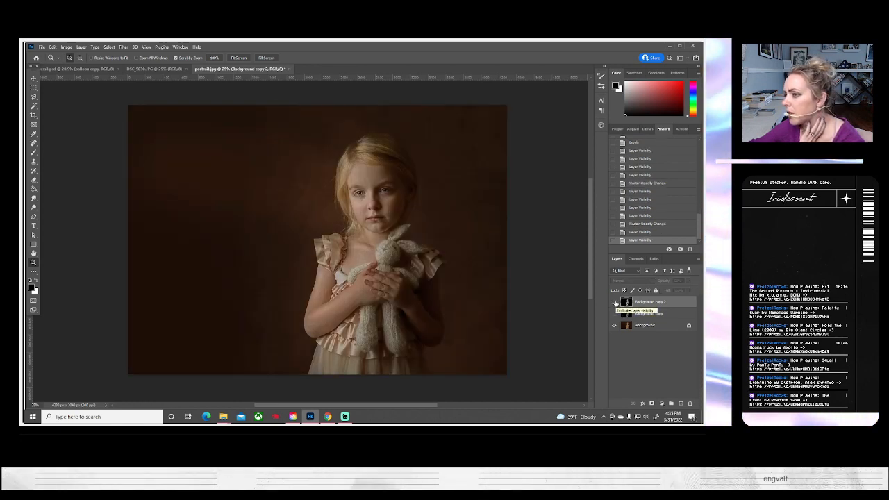
{"action": "left_click", "coordinate": [614, 302]}
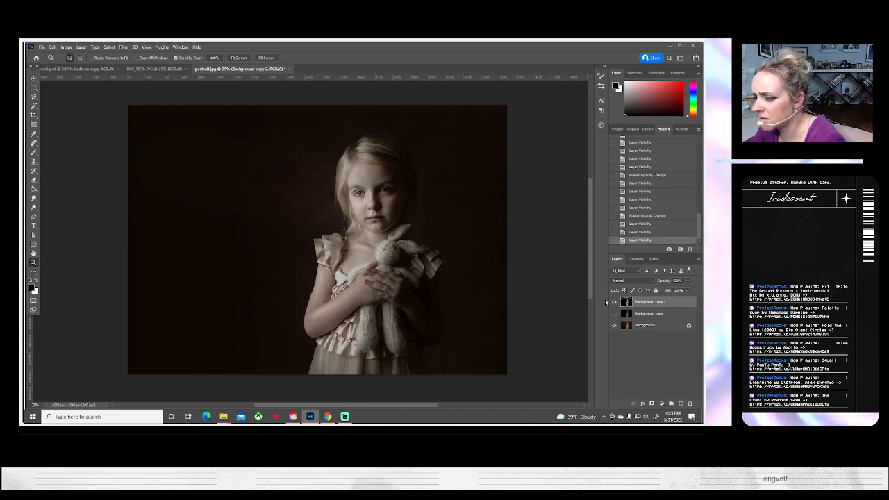
{"action": "left_click", "coordinate": [615, 313]}
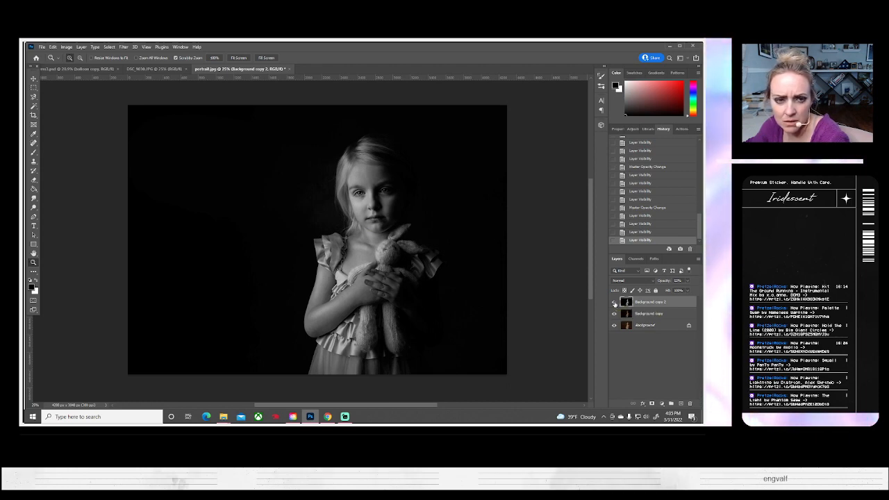
{"action": "left_click", "coordinate": [614, 303]}
{"action": "left_click", "coordinate": [614, 303]}
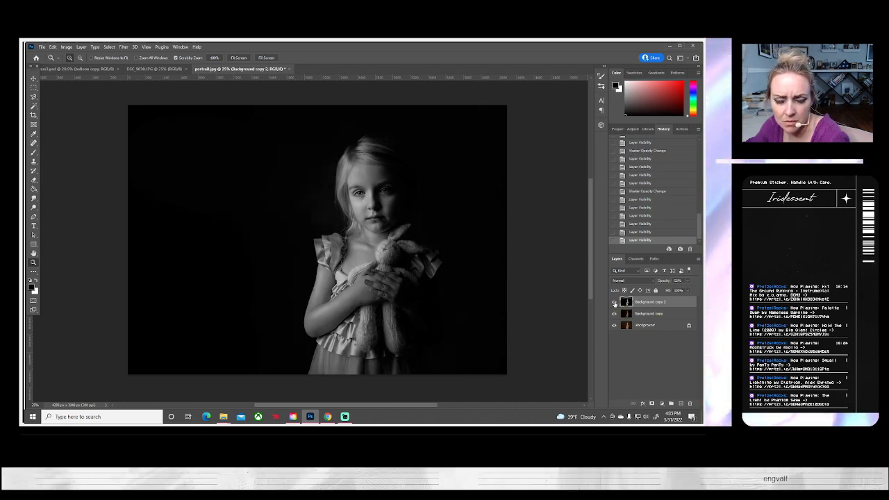
{"action": "left_click", "coordinate": [614, 303]}
{"action": "left_click", "coordinate": [614, 303]}
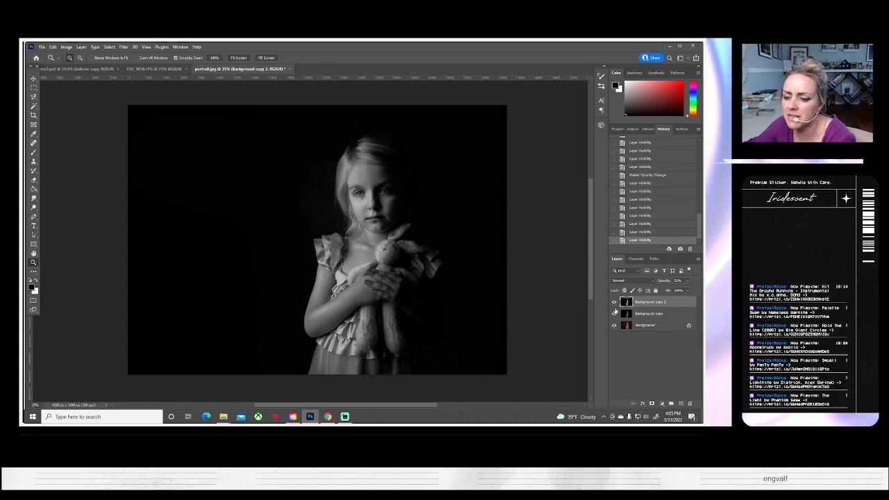
- Duplicate the Background copy layer and merge the duplicate with Background copy 2
{"action": "right_click", "coordinate": [641, 316]}
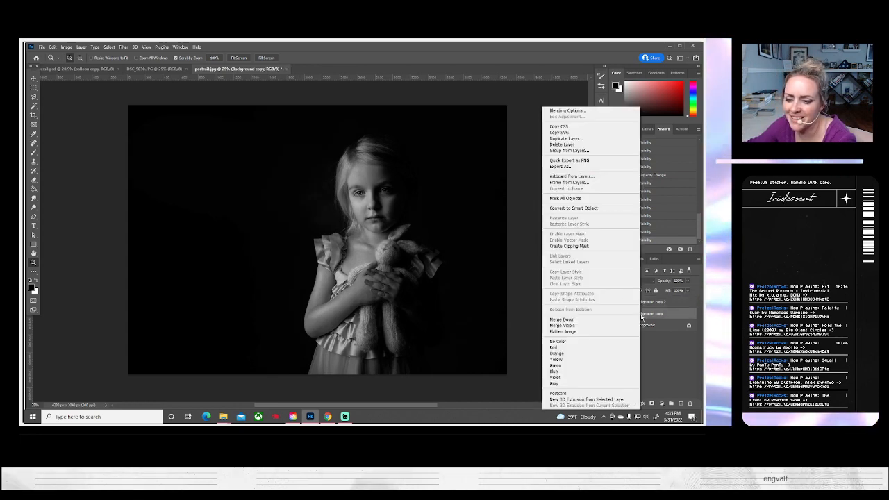
{"action": "left_click", "coordinate": [560, 138]}
{"action": "left_click", "coordinate": [422, 148]}
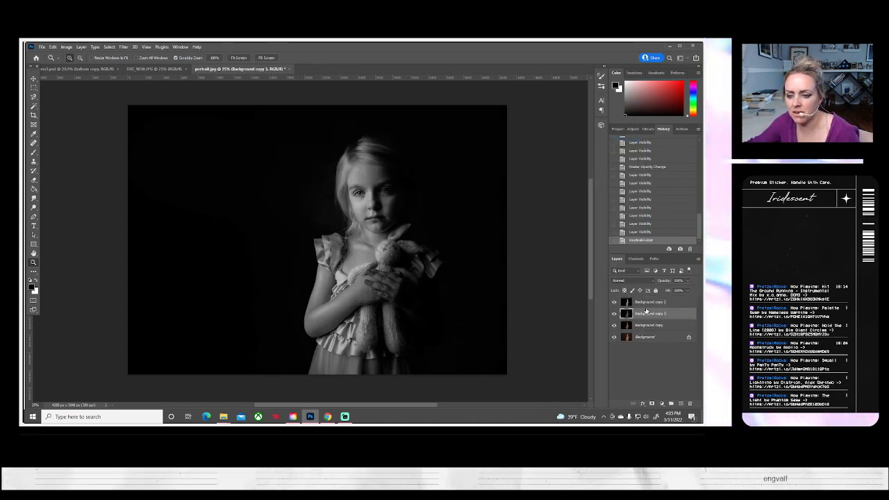
{"action": "right_click", "coordinate": [647, 303]}
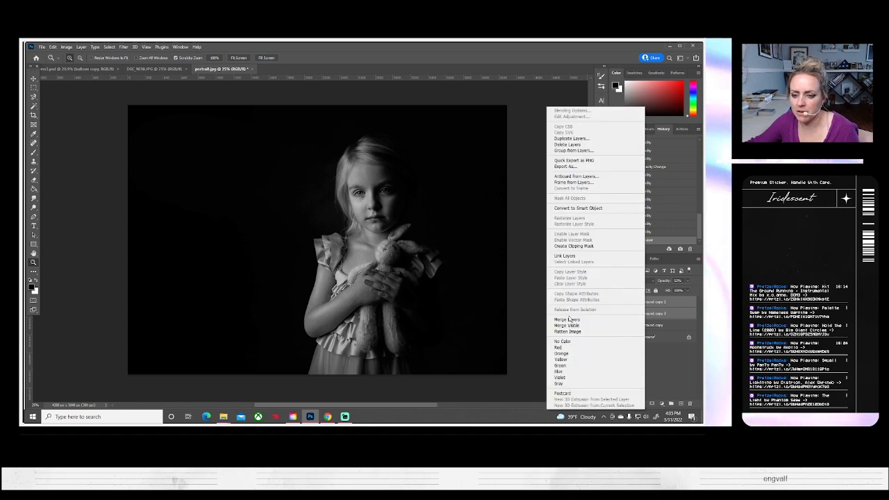
{"action": "left_click", "coordinate": [568, 320]}
- Toggle the visibility of Background copy and the merged layer to compare the color and black-and-white versions
{"action": "left_click", "coordinate": [614, 314]}
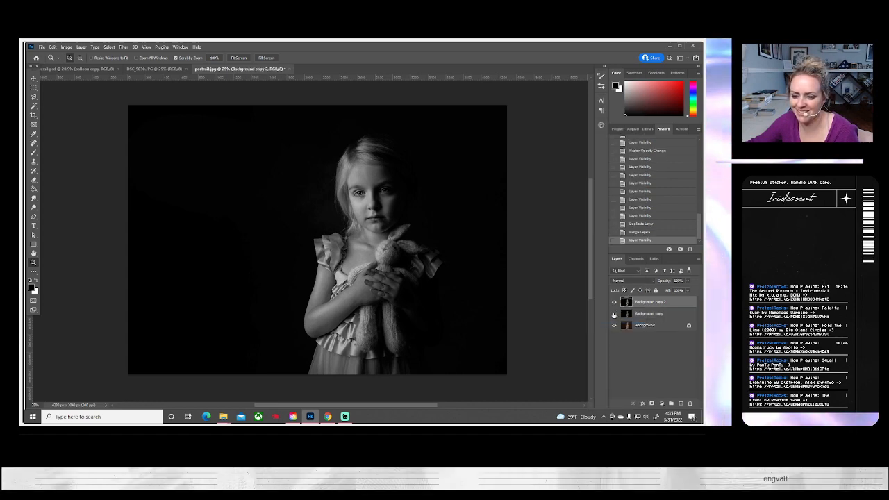
{"action": "left_click", "coordinate": [615, 303]}
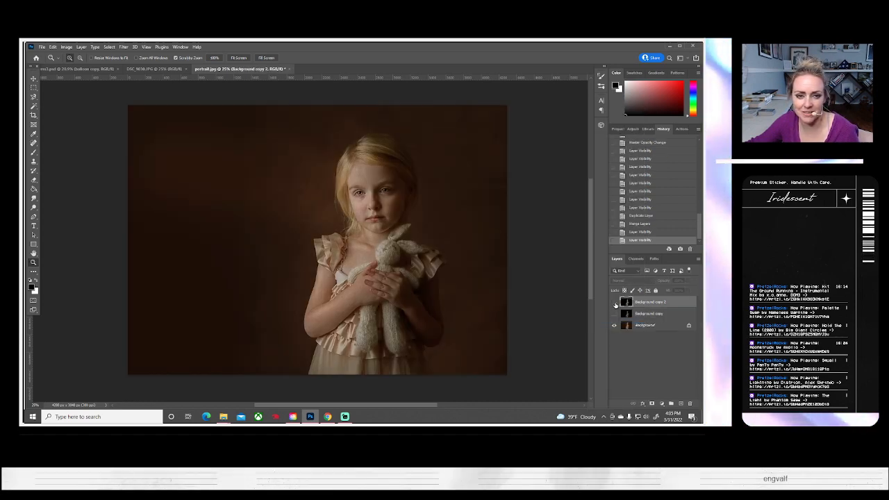
{"action": "left_click", "coordinate": [615, 303]}
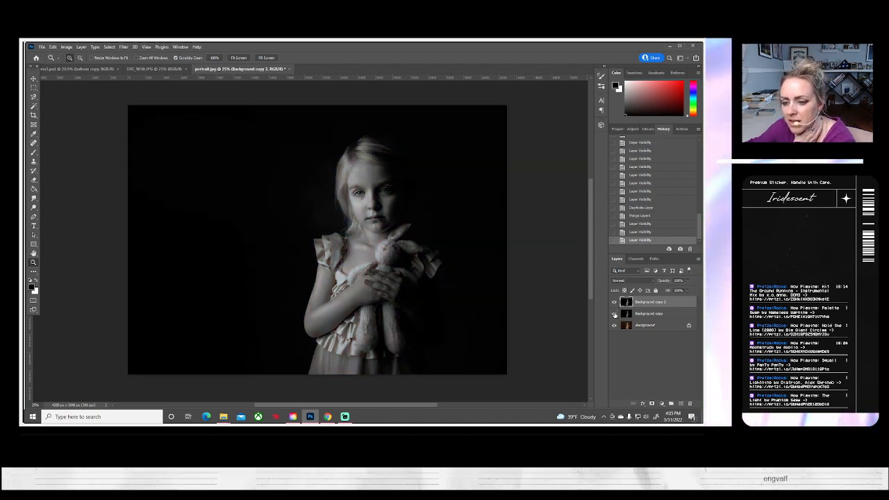
{"action": "left_click", "coordinate": [614, 303]}
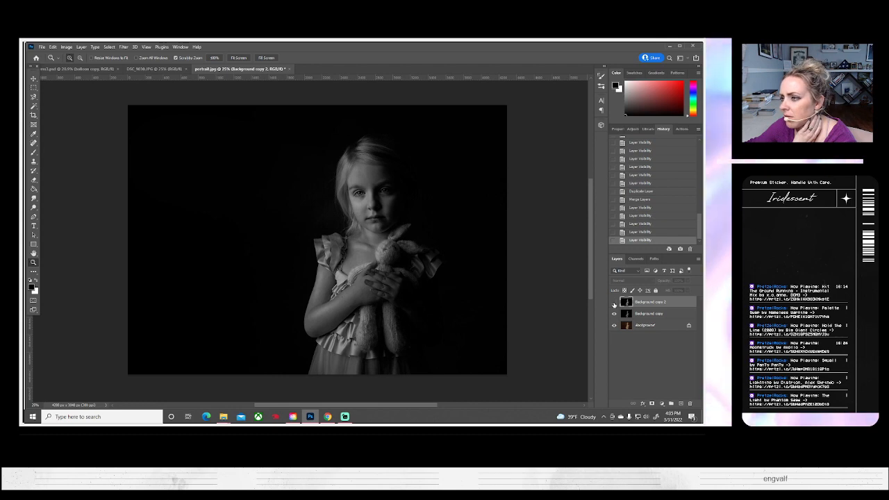
- Check the Background copy 2 layer on and off, leave it hidden, and duplicate the Background copy layer
{"action": "left_click", "coordinate": [614, 303]}
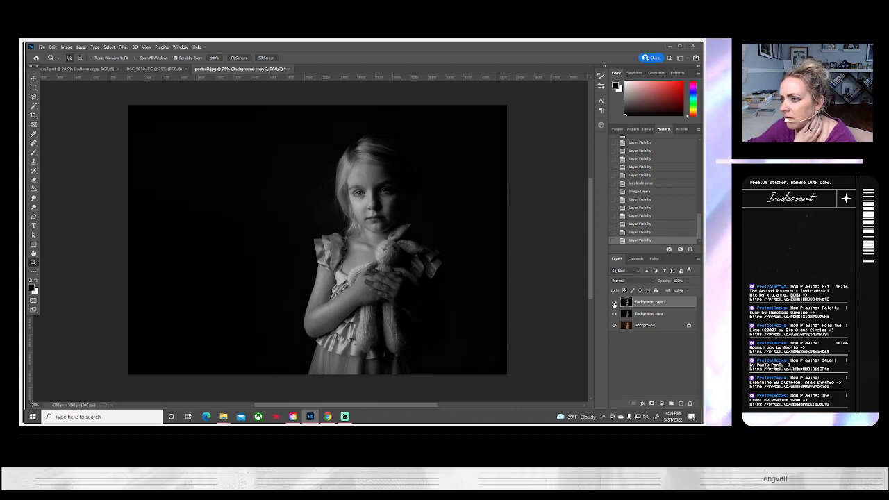
{"action": "left_click", "coordinate": [614, 303]}
{"action": "right_click", "coordinate": [643, 313]}
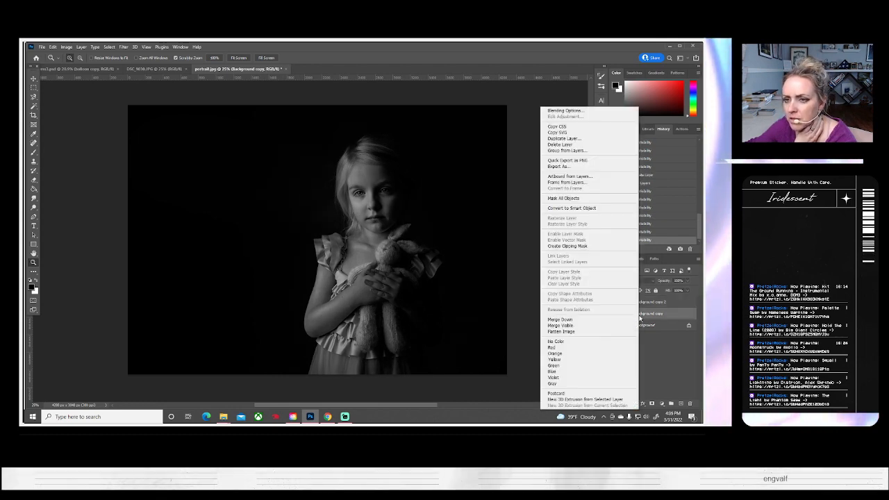
{"action": "left_click", "coordinate": [559, 139]}
{"action": "left_click", "coordinate": [422, 148]}
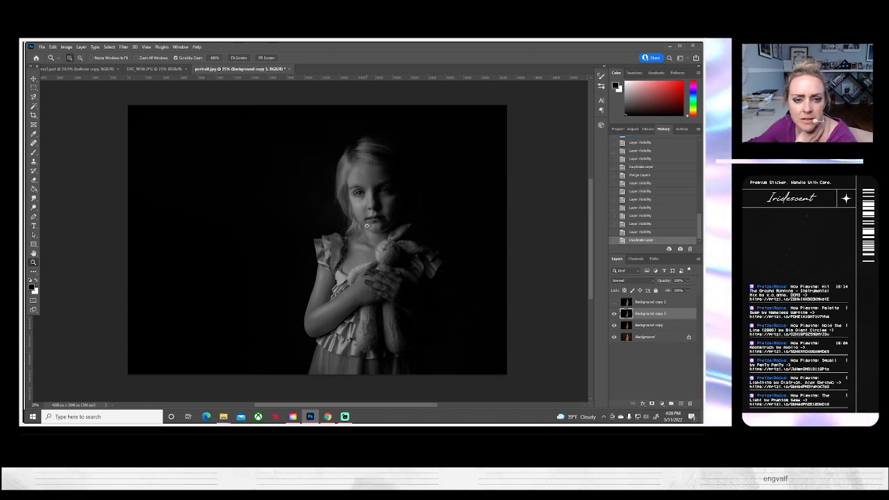
- Darken the individual freckles on the girl's lit cheek with a small Burn tool brush at midtones range
{"action": "left_click", "coordinate": [361, 206]}
{"action": "left_click", "coordinate": [363, 209]}
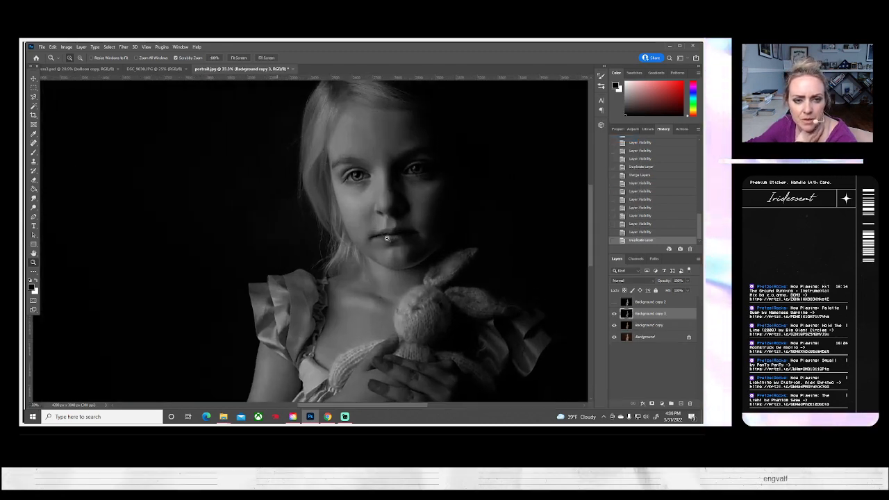
{"action": "left_click", "coordinate": [380, 235]}
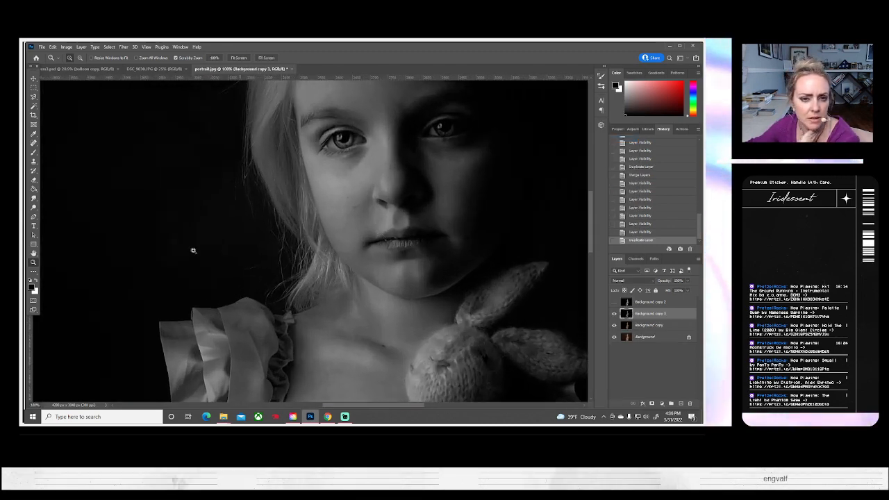
{"action": "left_click", "coordinate": [33, 207]}
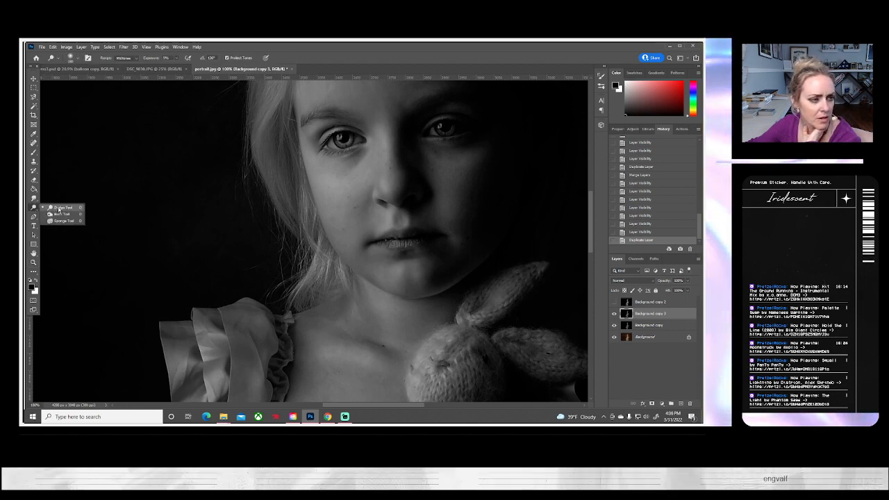
{"action": "left_click", "coordinate": [60, 207]}
{"action": "right_click", "coordinate": [34, 208]}
{"action": "left_click", "coordinate": [57, 214]}
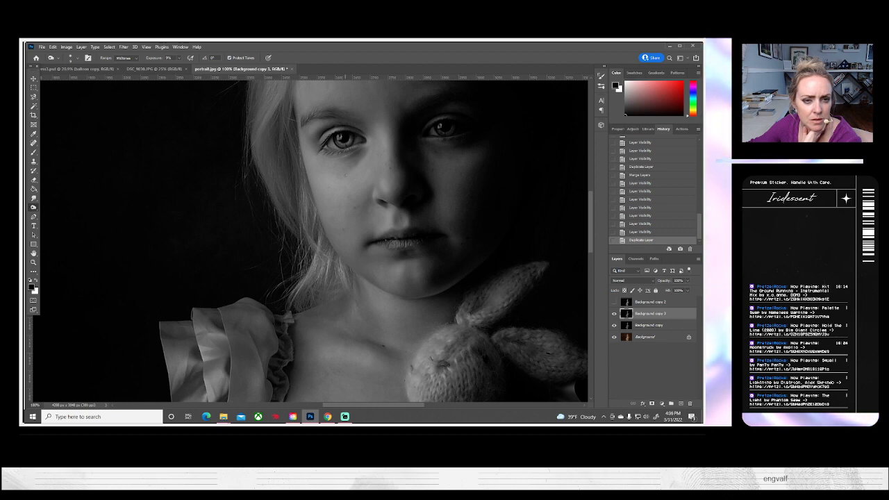
{"action": "left_click", "coordinate": [346, 175]}
{"action": "left_click", "coordinate": [345, 175]}
{"action": "left_click", "coordinate": [346, 177]}
{"action": "left_click", "coordinate": [348, 197]}
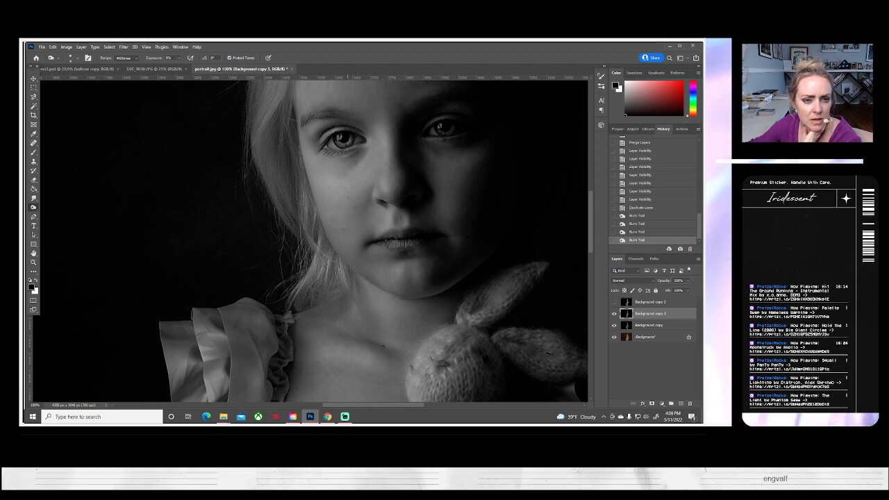
{"action": "left_click", "coordinate": [348, 197]}
{"action": "left_click", "coordinate": [348, 198]}
{"action": "left_click", "coordinate": [351, 202]}
{"action": "left_click", "coordinate": [355, 208]}
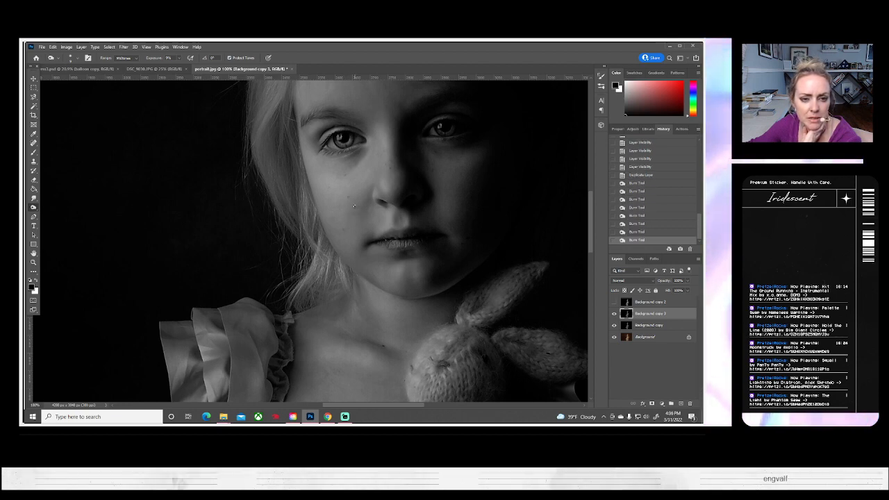
{"action": "left_click", "coordinate": [355, 206]}
{"action": "left_click", "coordinate": [354, 207]}
{"action": "left_click", "coordinate": [344, 230]}
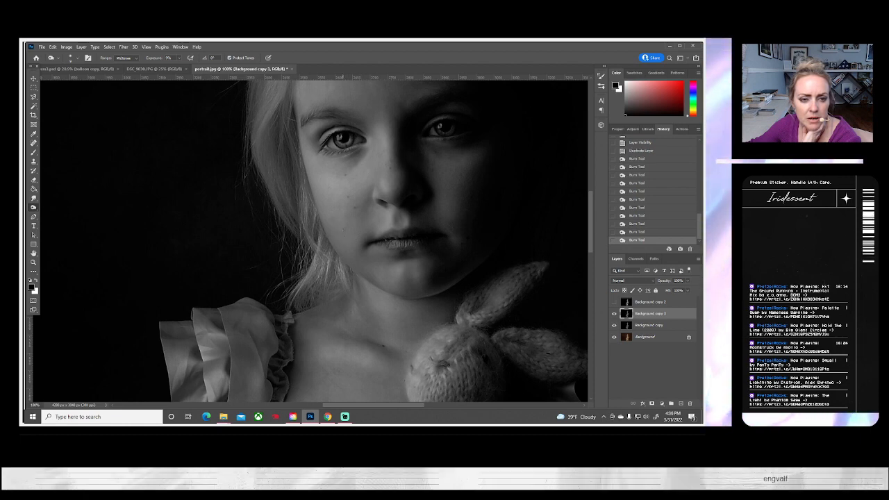
{"action": "left_click", "coordinate": [336, 179]}
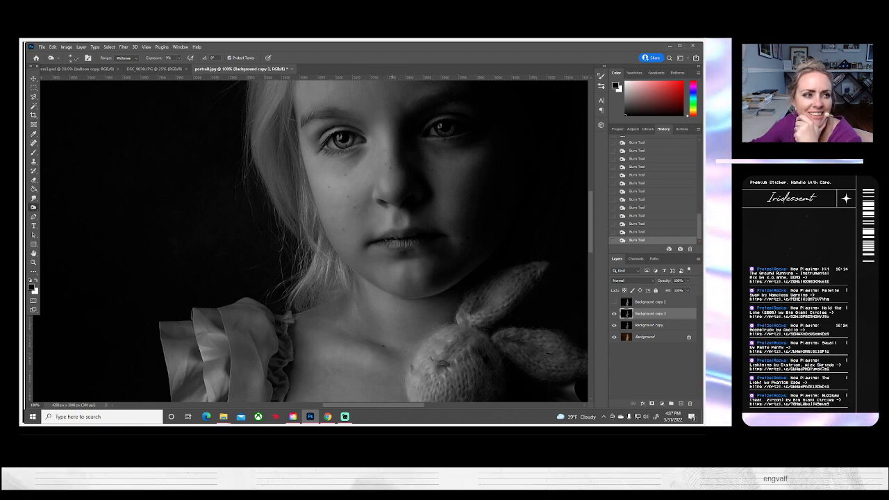
- Enlarge the Burn brush and darken the area between the nose and the upper lip
{"action": "left_click", "coordinate": [70, 58]}
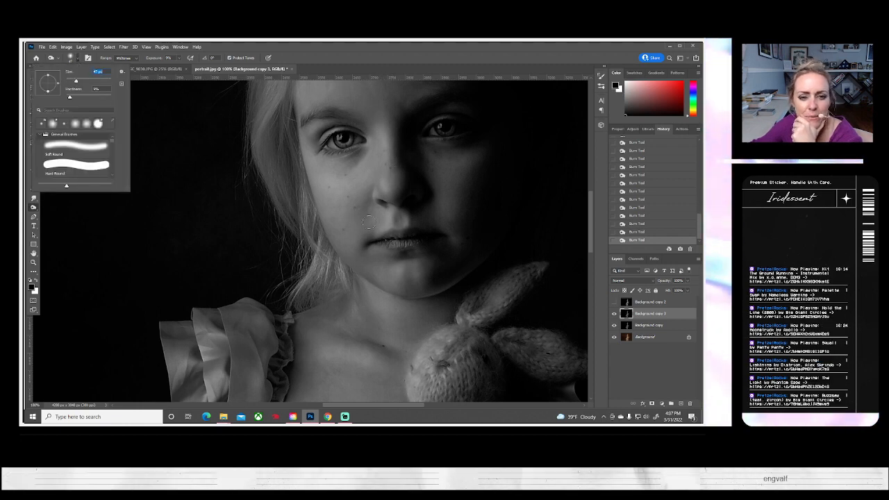
{"action": "left_click_drag", "start_coordinate": [400, 231], "coordinate": [399, 211]}
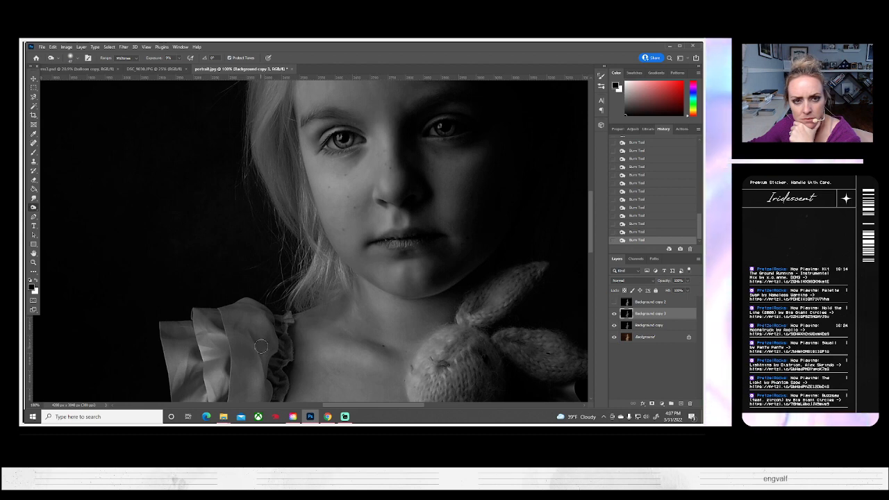
- Brighten the irises of both eyes with a small Dodge tool brush
{"action": "scroll", "coordinate": [283, 357], "scroll_direction": "up", "scroll_amount": 2}
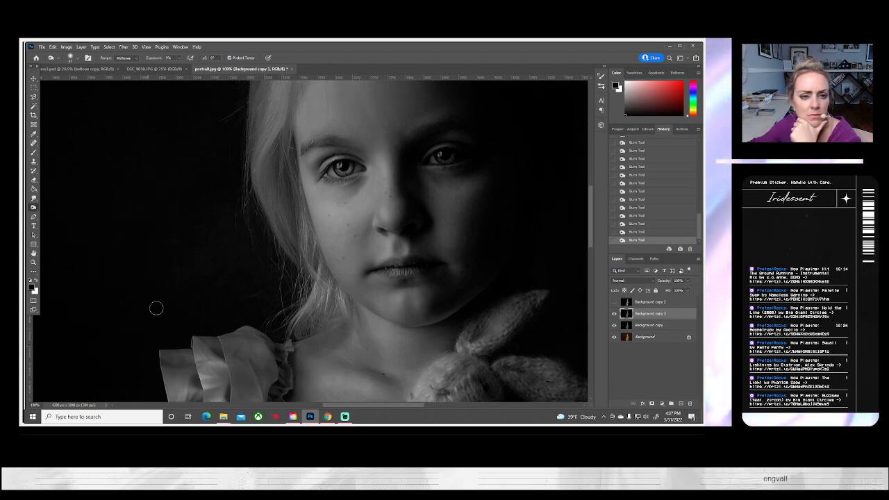
{"action": "right_click", "coordinate": [38, 207]}
{"action": "left_click", "coordinate": [61, 202]}
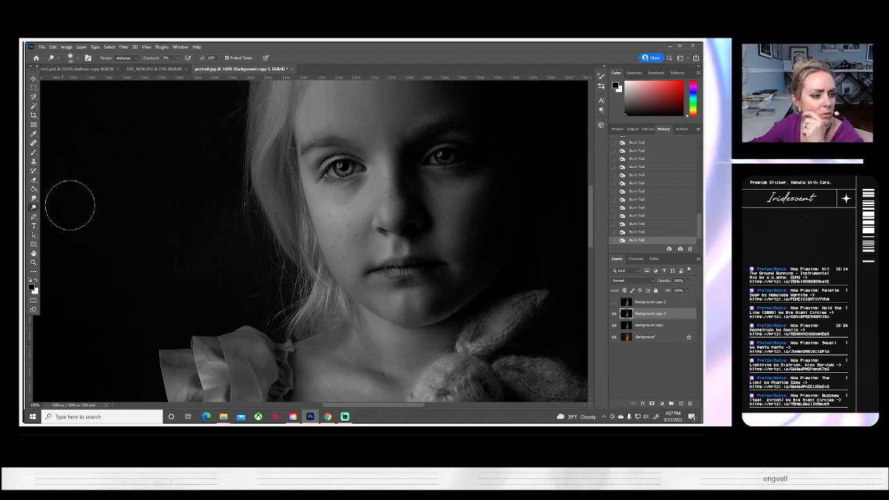
{"action": "left_click", "coordinate": [75, 58]}
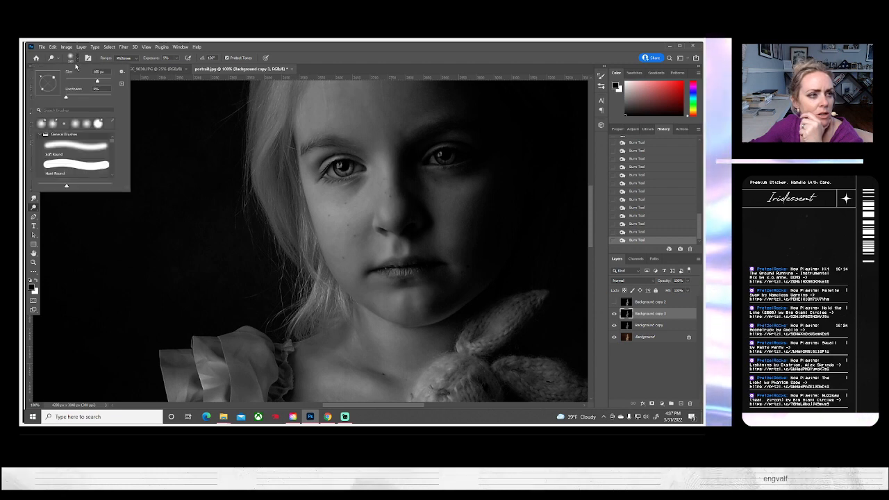
{"action": "left_click", "coordinate": [72, 81]}
{"action": "left_click", "coordinate": [339, 167]}
{"action": "left_click", "coordinate": [339, 166]}
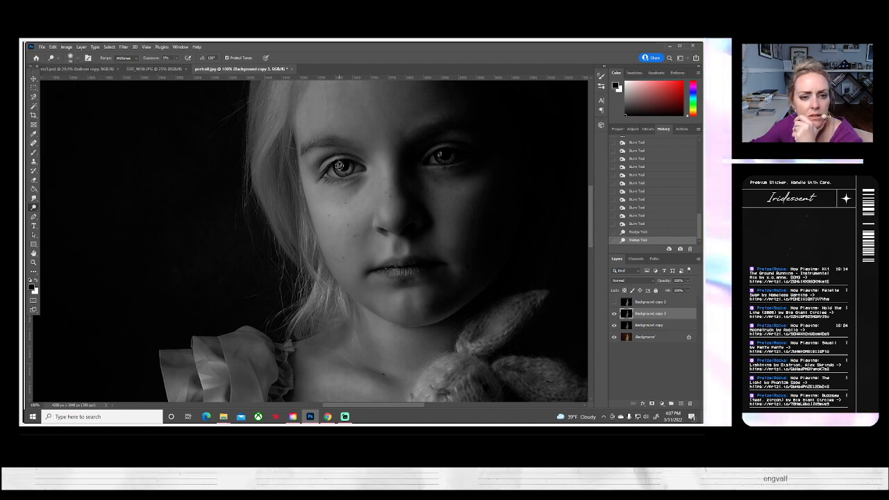
{"action": "left_click", "coordinate": [339, 166]}
{"action": "left_click", "coordinate": [340, 167]}
{"action": "left_click", "coordinate": [338, 166]}
{"action": "left_click", "coordinate": [441, 157]}
{"action": "left_click", "coordinate": [445, 155]}
{"action": "left_click", "coordinate": [452, 153]}
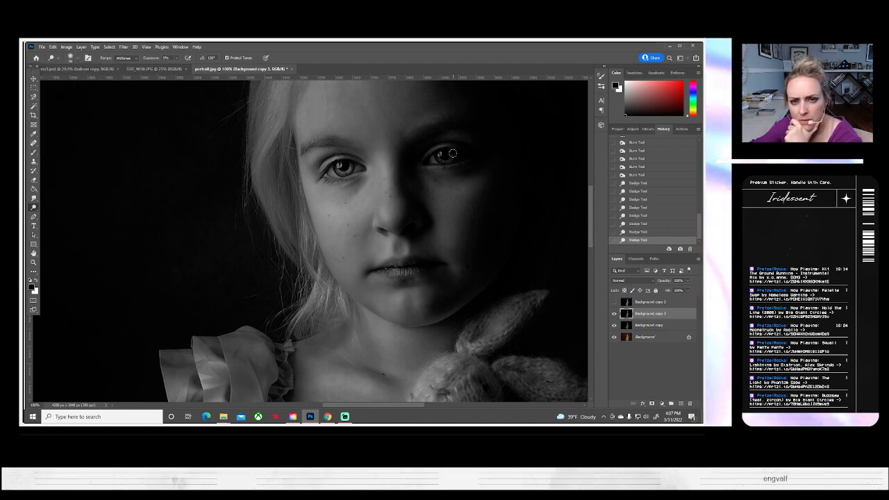
{"action": "left_click", "coordinate": [437, 158]}
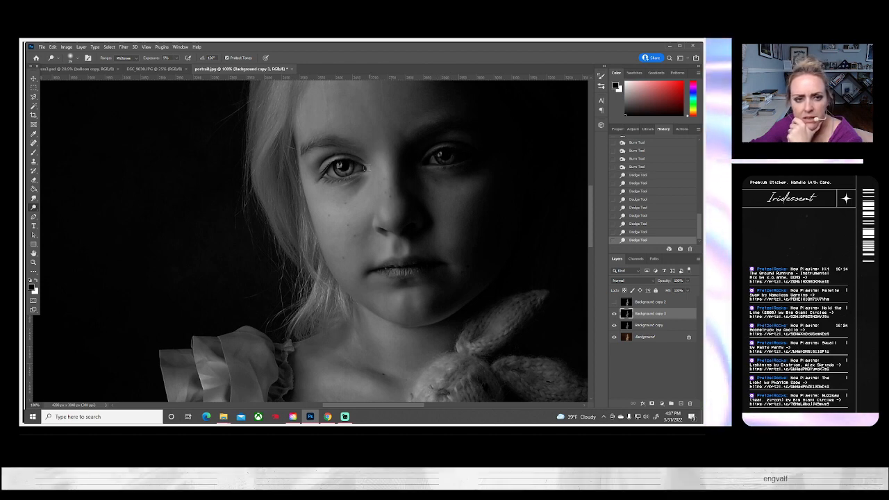
{"action": "left_click", "coordinate": [342, 167]}
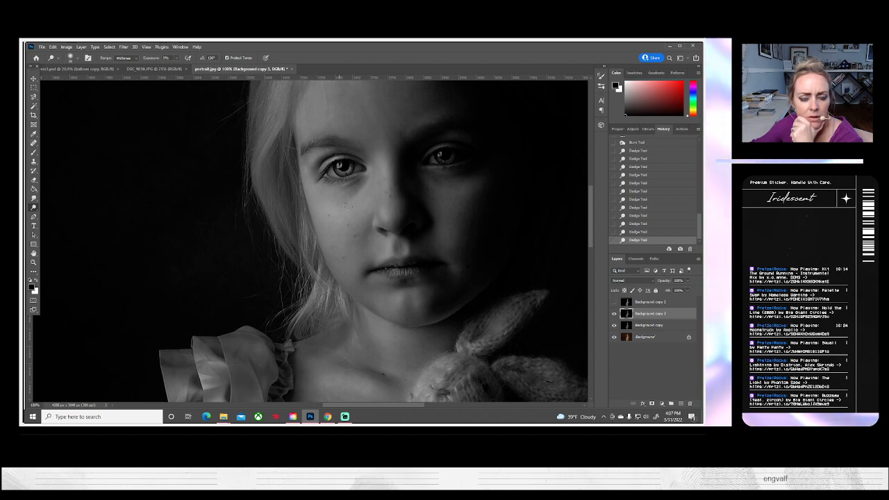
- Dodge highlights on the lit cheek, the lips and the shadowed side of the face, resizing the brush for each area
{"action": "left_click", "coordinate": [77, 58]}
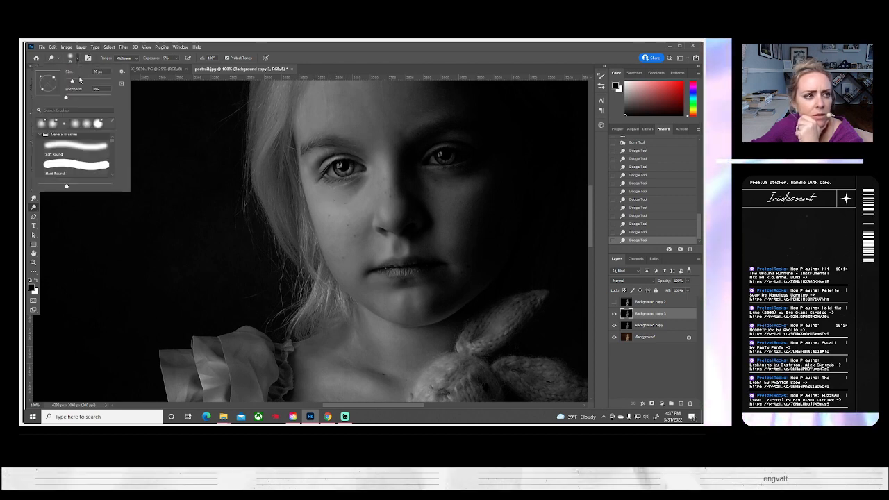
{"action": "left_click", "coordinate": [332, 217]}
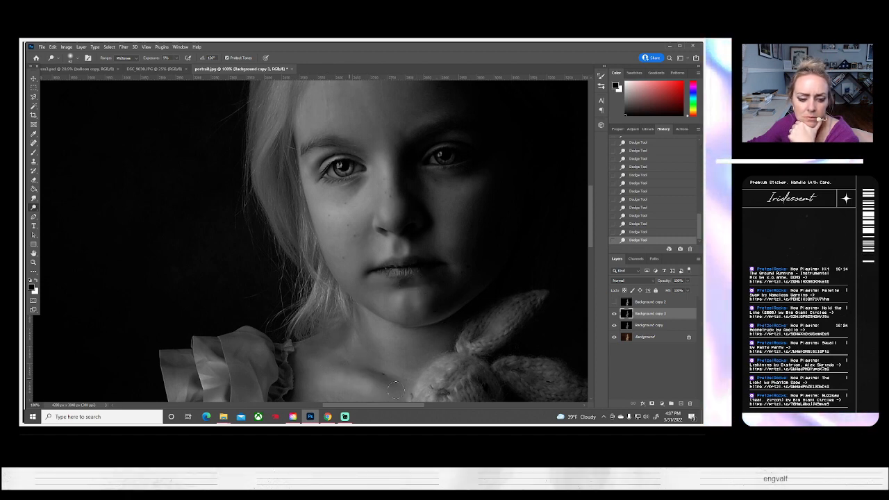
{"action": "left_click", "coordinate": [74, 58]}
{"action": "left_click", "coordinate": [72, 81]}
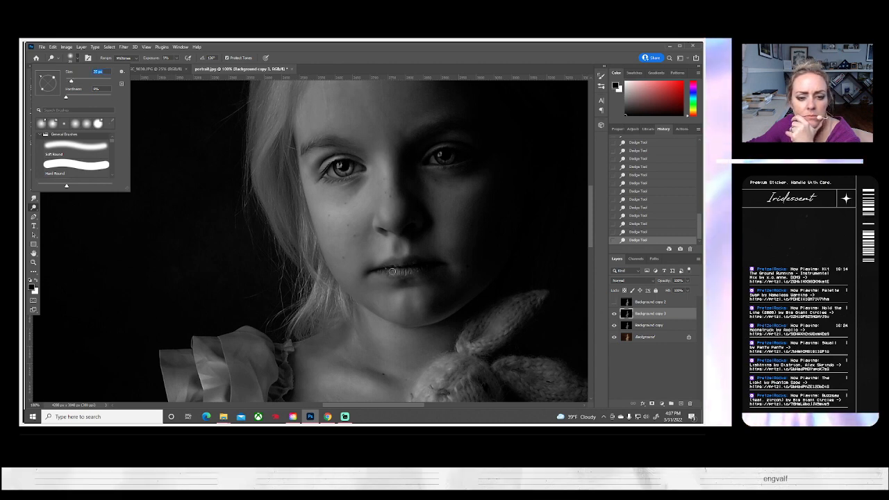
{"action": "key", "text": "Return"}
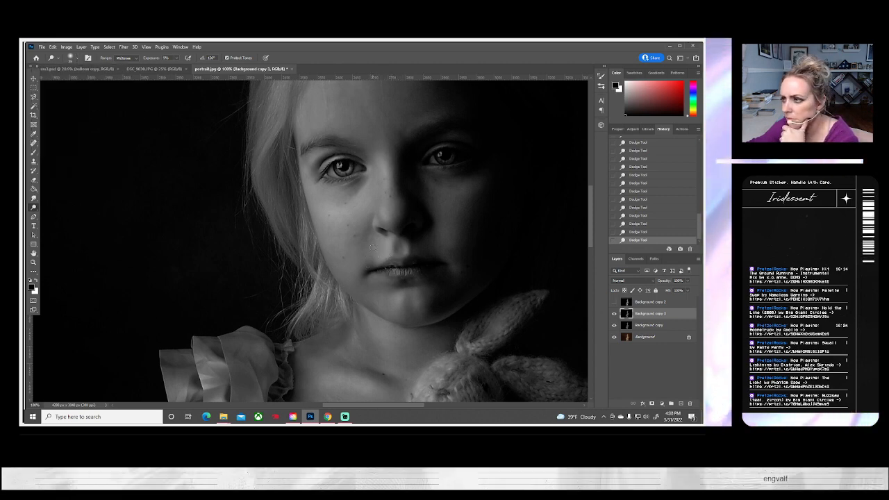
{"action": "left_click", "coordinate": [74, 58]}
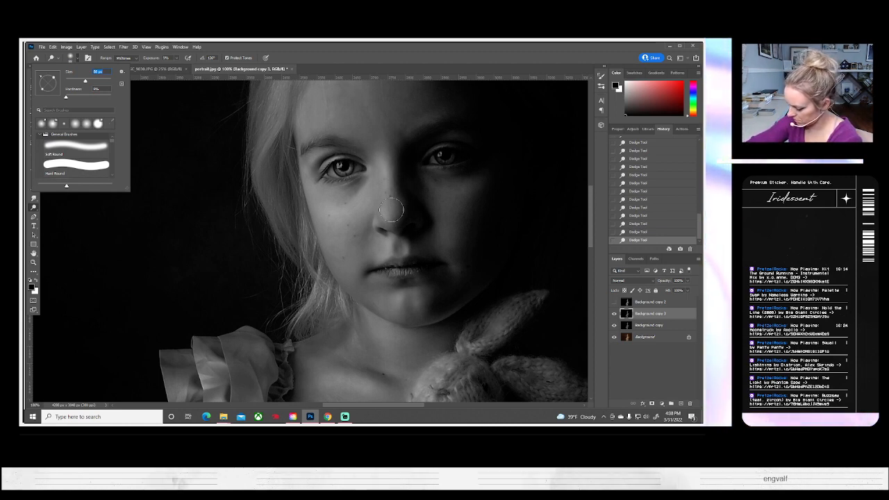
{"action": "left_click", "coordinate": [480, 187]}
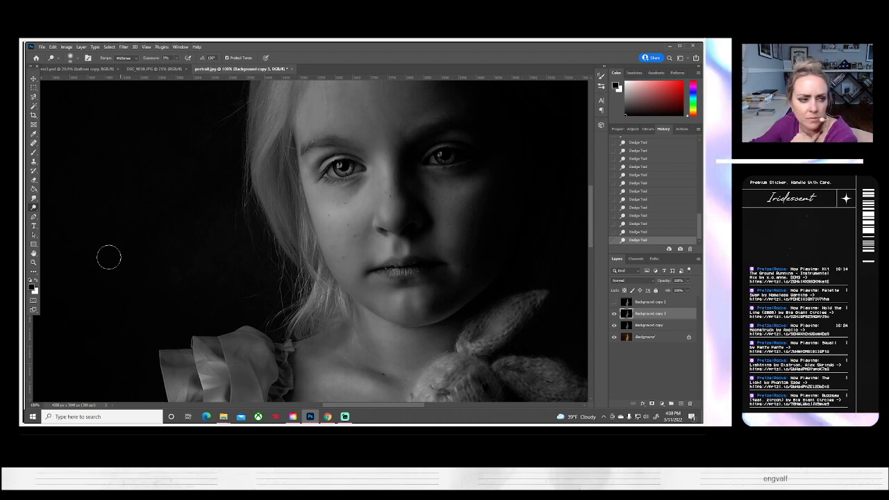
- Fit the whole portrait in view and compare it with and without the Background copy 3 layer
{"action": "left_click", "coordinate": [34, 262]}
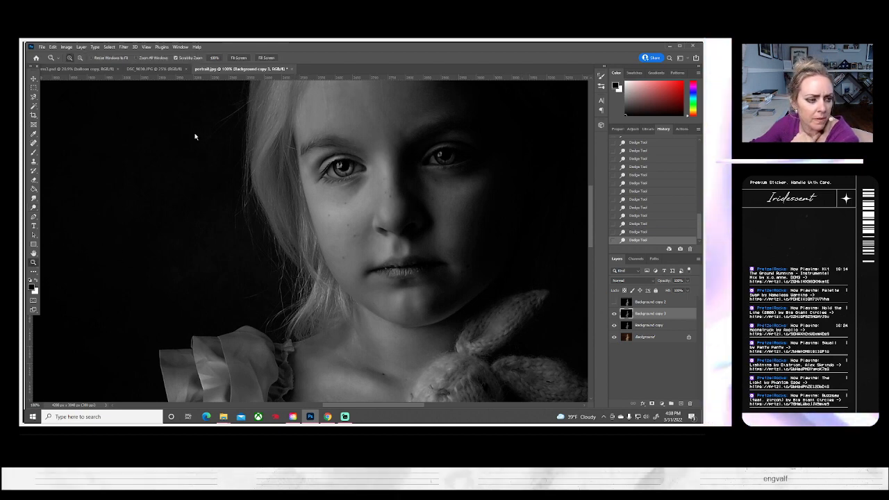
{"action": "left_click", "coordinate": [239, 57]}
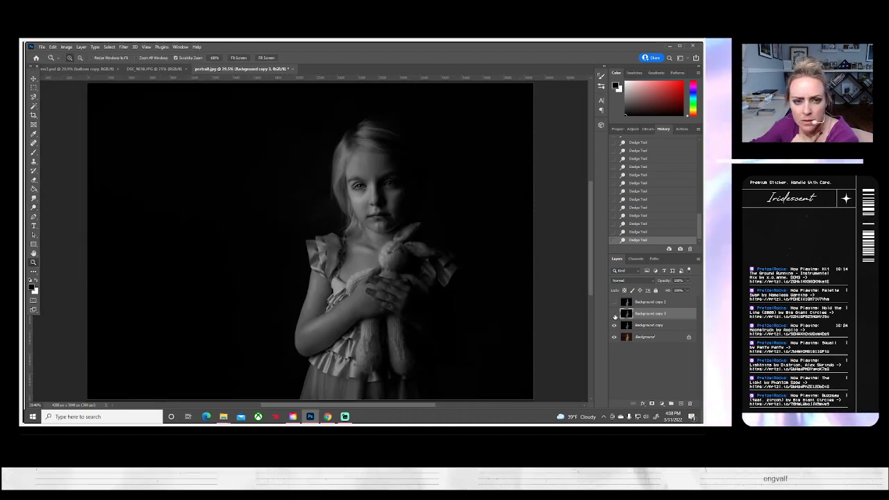
{"action": "left_click", "coordinate": [614, 314]}
{"action": "left_click", "coordinate": [614, 314]}
{"action": "left_click", "coordinate": [614, 314]}
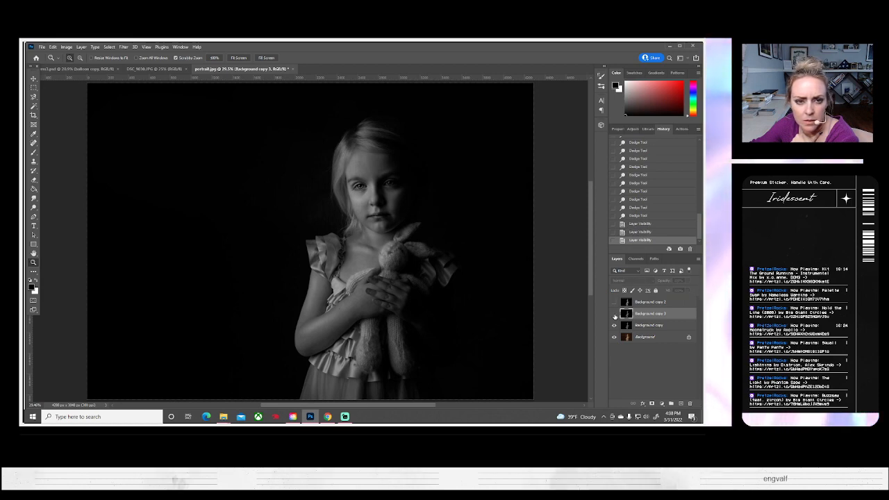
{"action": "left_click", "coordinate": [614, 315]}
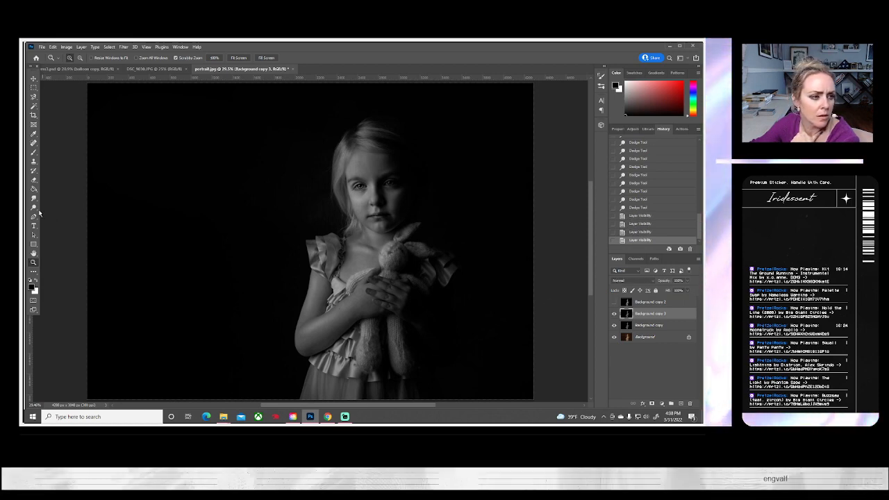
- Brighten the forehead, face and hair on the lit side with a larger Dodge tool brush
{"action": "left_click", "coordinate": [33, 207]}
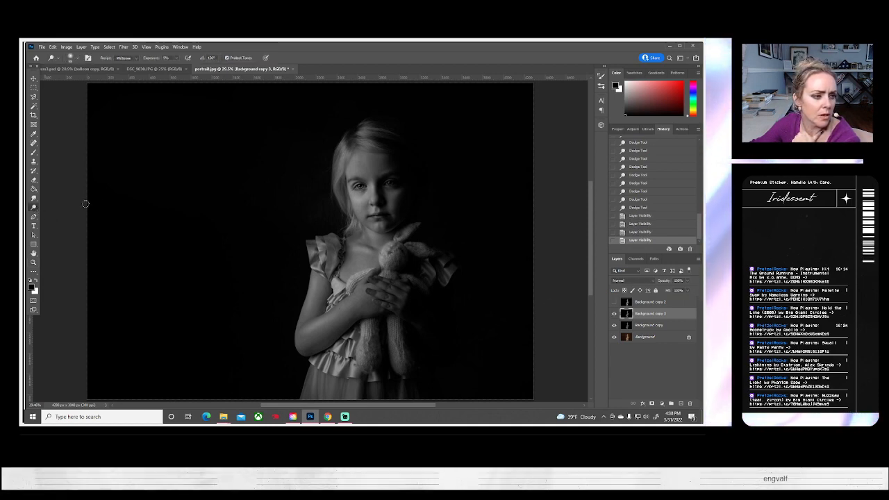
{"action": "left_click", "coordinate": [71, 58]}
{"action": "left_click", "coordinate": [365, 173]}
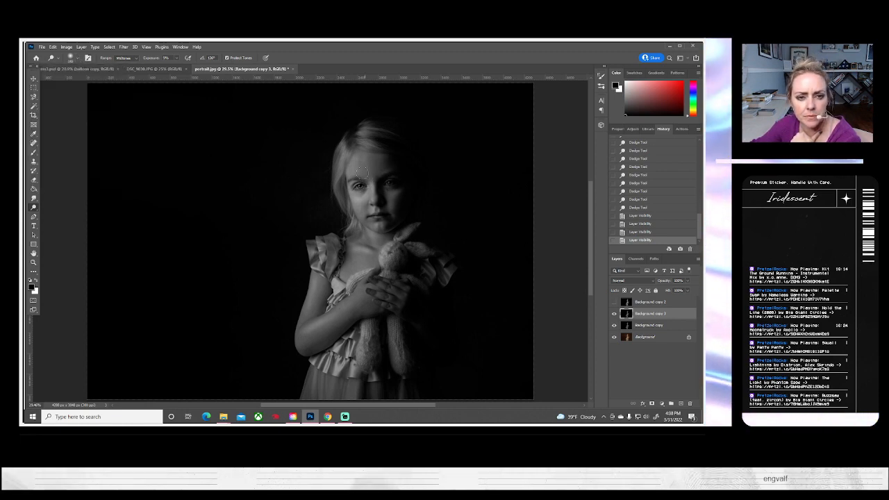
{"action": "left_click", "coordinate": [360, 158]}
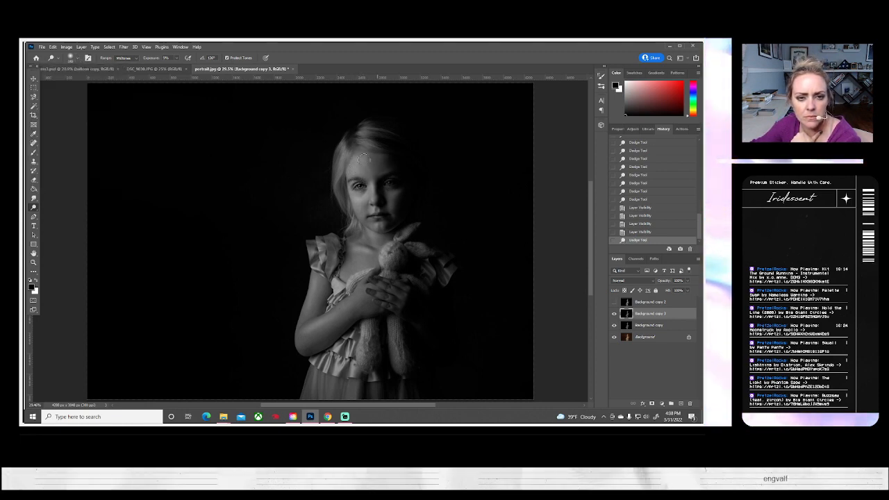
{"action": "left_click", "coordinate": [397, 202]}
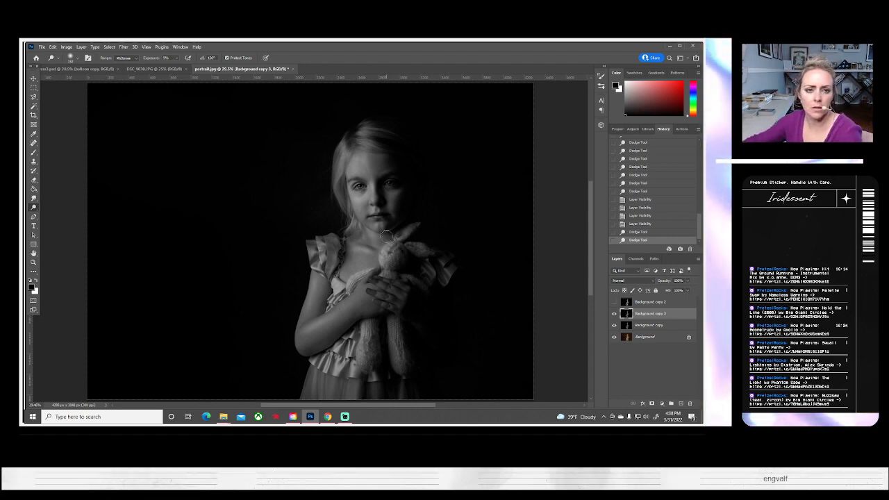
{"action": "mouse_move", "coordinate": [340, 177]}
{"action": "left_mouse_down"}
{"action": "mouse_move", "coordinate": [370, 146]}
{"action": "mouse_move", "coordinate": [362, 147]}
{"action": "mouse_move", "coordinate": [384, 149]}
{"action": "mouse_move", "coordinate": [360, 134]}
{"action": "mouse_move", "coordinate": [399, 136]}
{"action": "mouse_move", "coordinate": [373, 132]}
{"action": "left_mouse_up"}
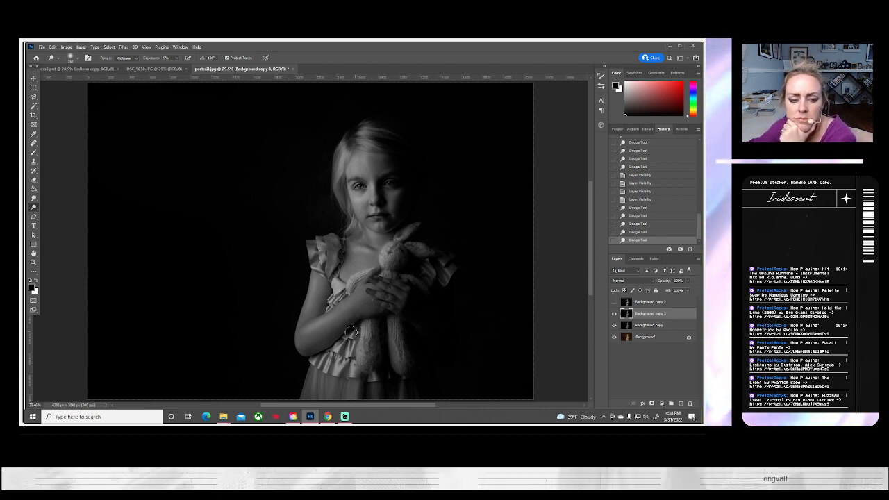
- Brighten the girl's lit arm and hands with the Dodge tool, toggling the Background copy 2 and Background copy 3 layers to compare
{"action": "mouse_move", "coordinate": [319, 289]}
{"action": "left_mouse_down"}
{"action": "mouse_move", "coordinate": [304, 345]}
{"action": "mouse_move", "coordinate": [372, 288]}
{"action": "mouse_move", "coordinate": [342, 320]}
{"action": "left_mouse_up"}
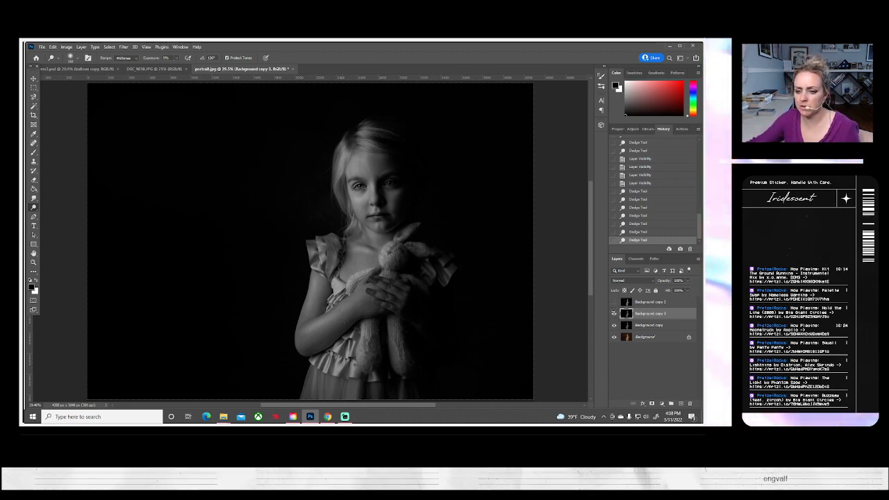
{"action": "left_click", "coordinate": [614, 303]}
{"action": "left_click", "coordinate": [614, 303]}
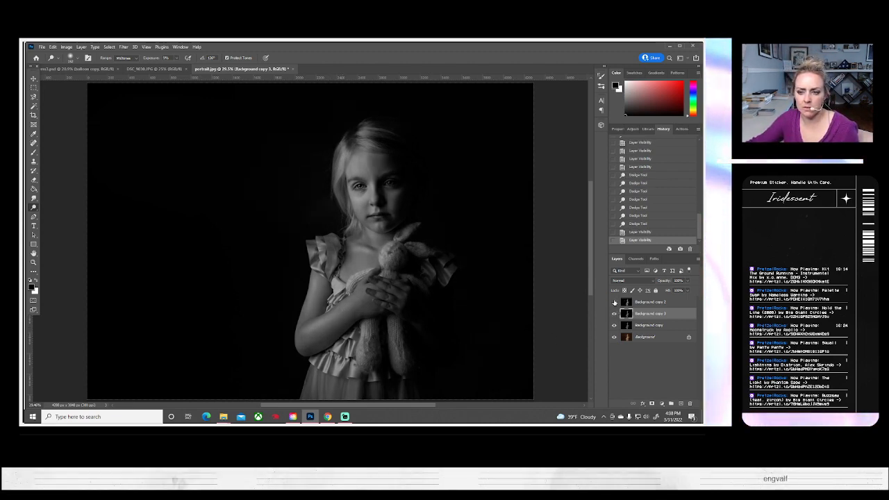
{"action": "left_click", "coordinate": [613, 317]}
{"action": "left_click", "coordinate": [612, 317]}
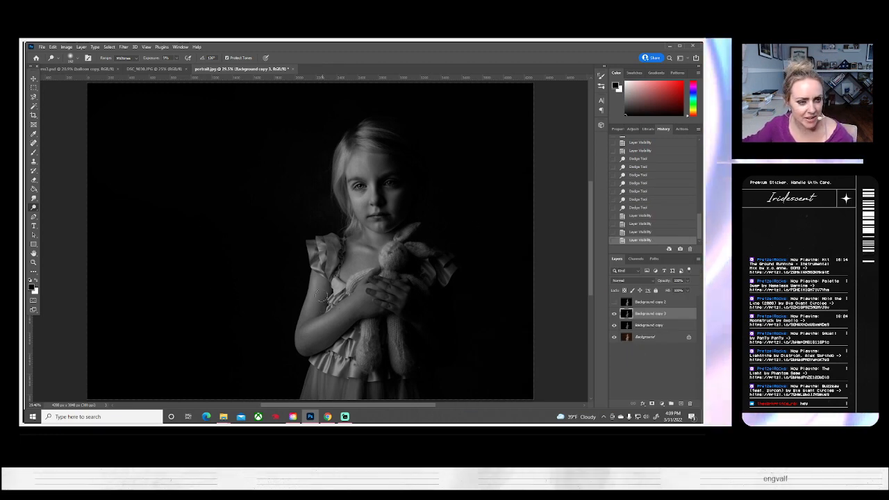
{"action": "left_click_drag", "start_coordinate": [322, 296], "coordinate": [307, 331]}
{"action": "left_click_drag", "start_coordinate": [376, 298], "coordinate": [352, 341]}
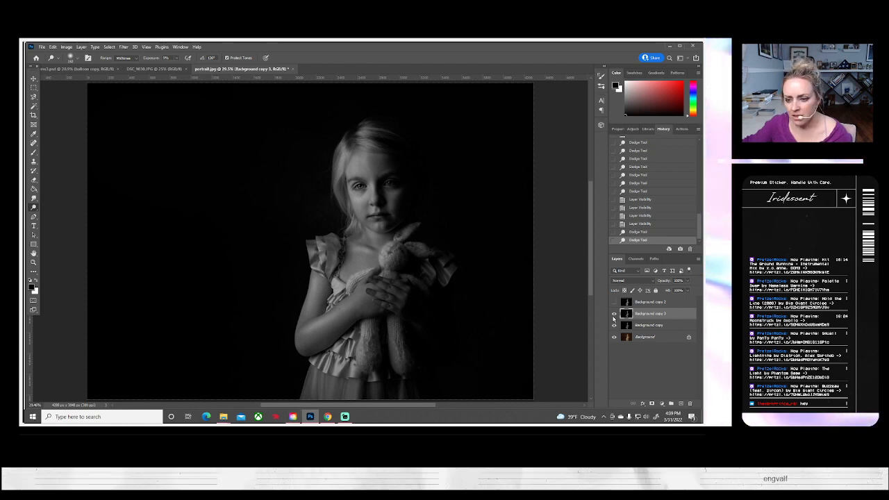
- Hide the Background copy layer and compare Background copy 3 with the original colour photo
{"action": "left_click", "coordinate": [613, 325]}
{"action": "left_click", "coordinate": [615, 314]}
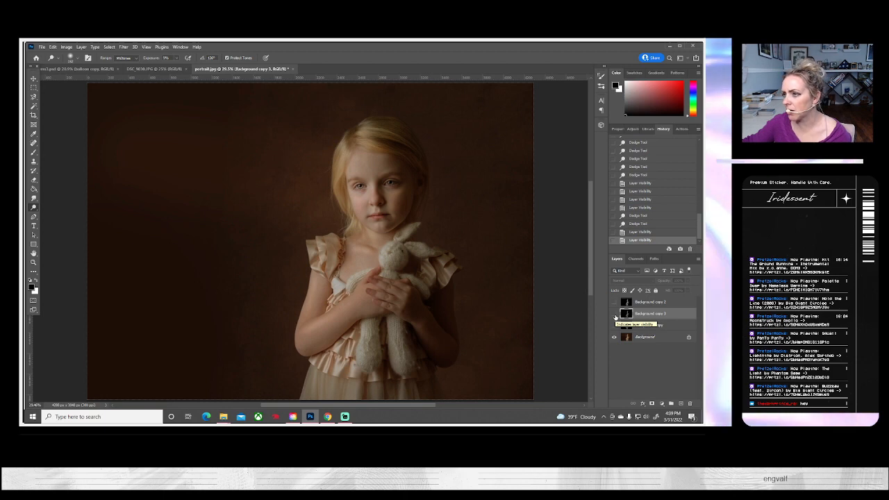
{"action": "left_click", "coordinate": [614, 314]}
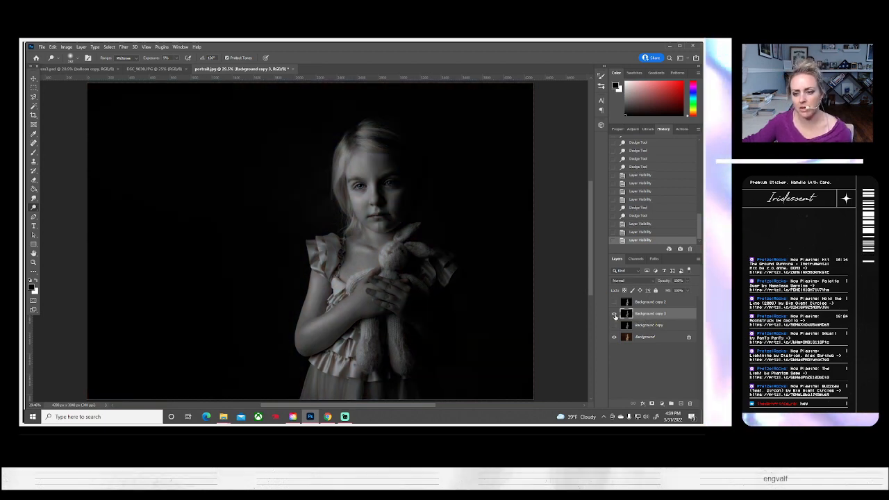
- Duplicate the Background copy 3 layer under the default name
{"action": "right_click", "coordinate": [640, 317]}
{"action": "left_click", "coordinate": [584, 137]}
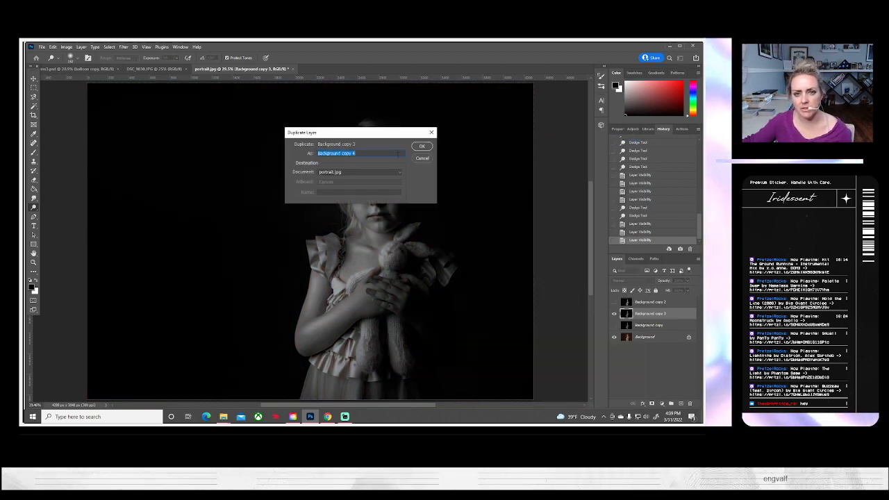
{"action": "key", "text": "Return"}
{"action": "left_click", "coordinate": [66, 46]}
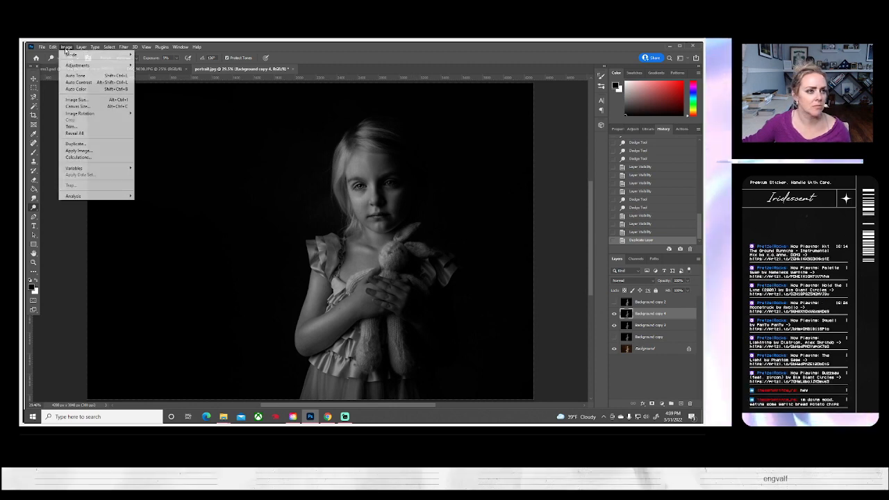
{"action": "mouse_move", "coordinate": [78, 65]}
{"action": "left_click", "coordinate": [156, 65]}
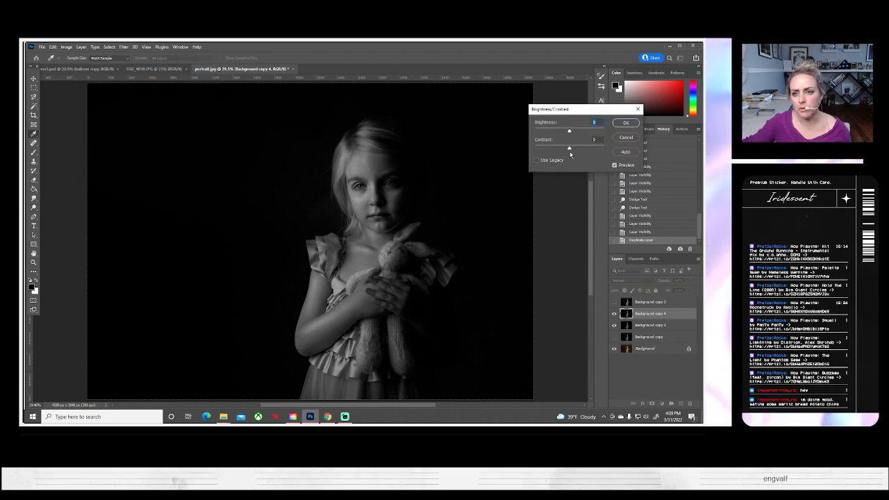
{"action": "left_click_drag", "start_coordinate": [570, 149], "coordinate": [543, 157]}
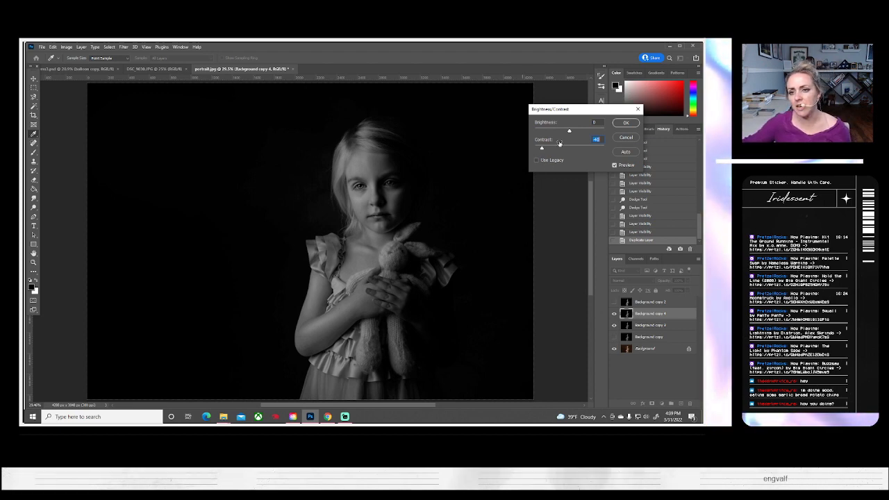
{"action": "left_click_drag", "start_coordinate": [543, 150], "coordinate": [604, 134]}
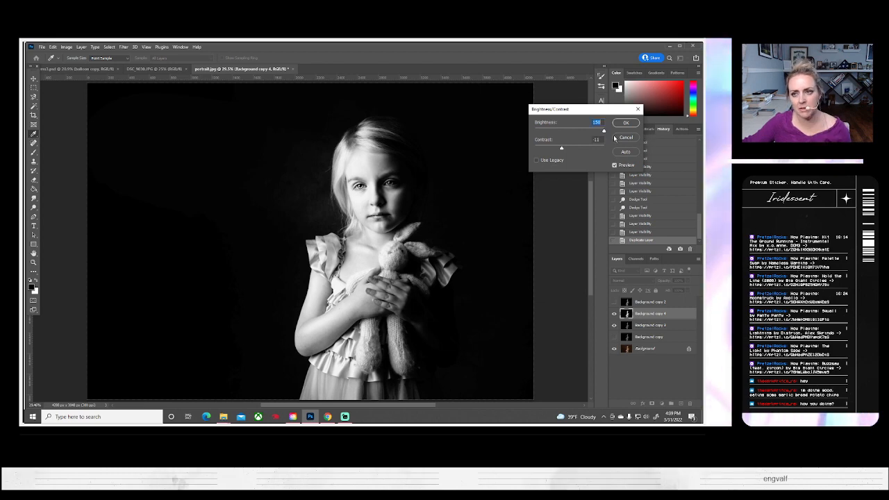
{"action": "left_click", "coordinate": [628, 139]}
- Compare the portrait with and without the Background copy 4 layer, and hide the Background copy 3 layer
{"action": "left_click", "coordinate": [614, 314]}
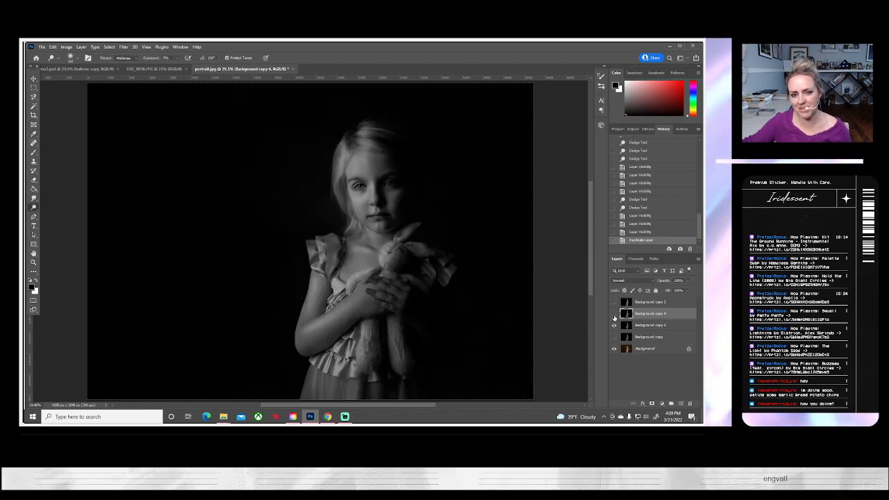
{"action": "left_click", "coordinate": [614, 314]}
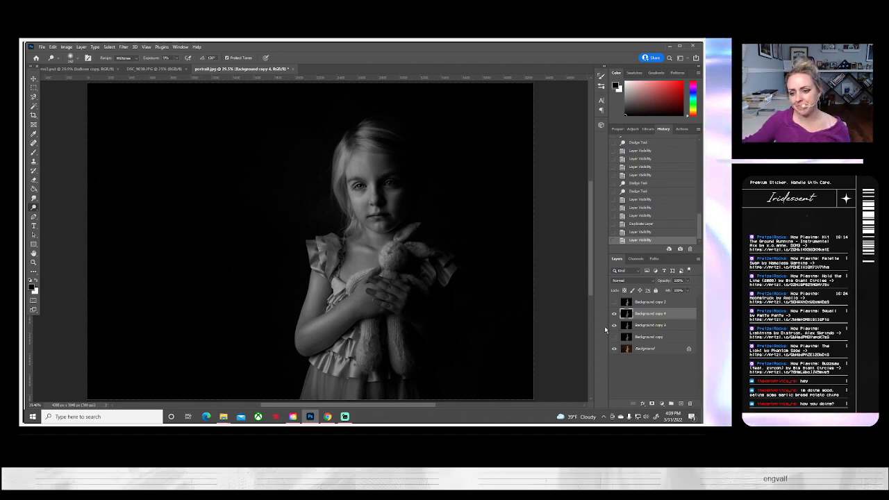
{"action": "left_click", "coordinate": [614, 313]}
{"action": "left_click", "coordinate": [614, 314]}
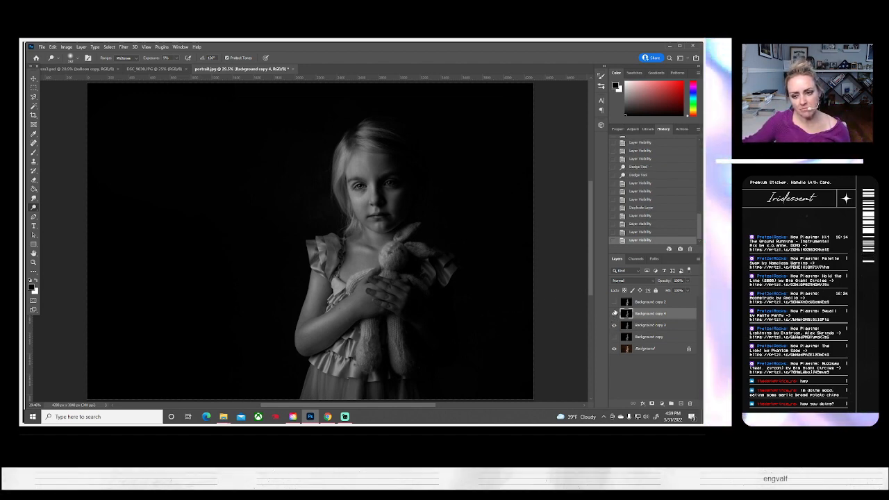
{"action": "left_click", "coordinate": [614, 313]}
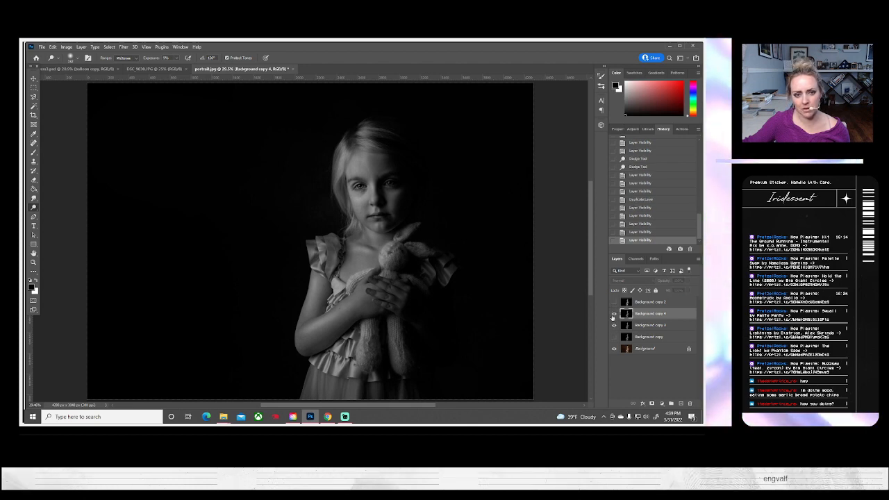
{"action": "left_click", "coordinate": [612, 316]}
{"action": "left_click", "coordinate": [614, 325]}
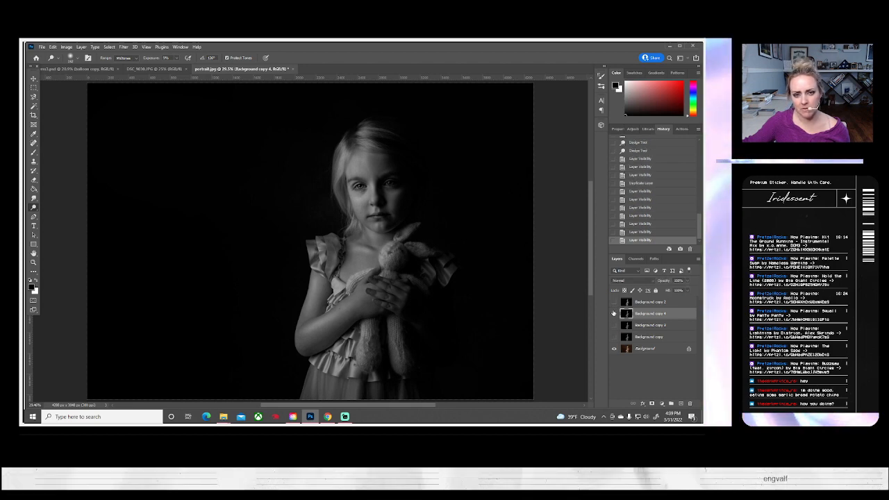
- Compare the black-and-white Background copy 4 layer with the original colour photo by repeatedly hiding and showing it
{"action": "left_click", "coordinate": [614, 314]}
{"action": "left_click", "coordinate": [614, 314]}
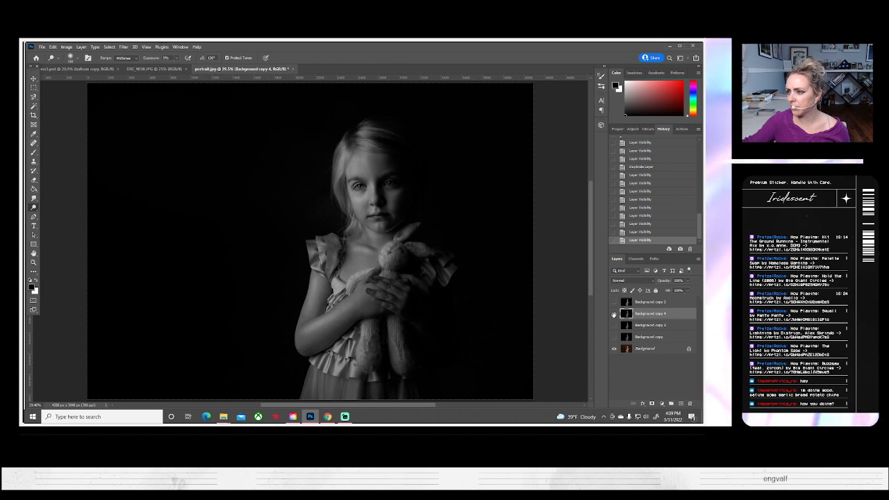
{"action": "left_click", "coordinate": [614, 314]}
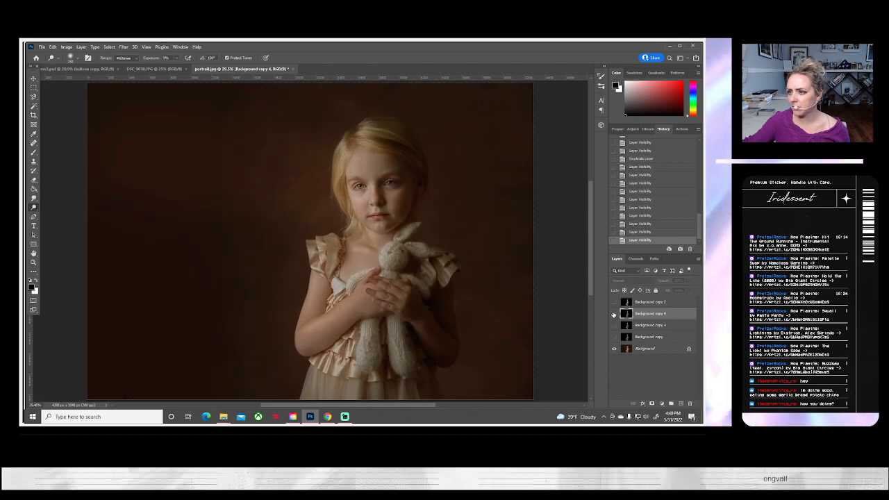
{"action": "left_click", "coordinate": [614, 314]}
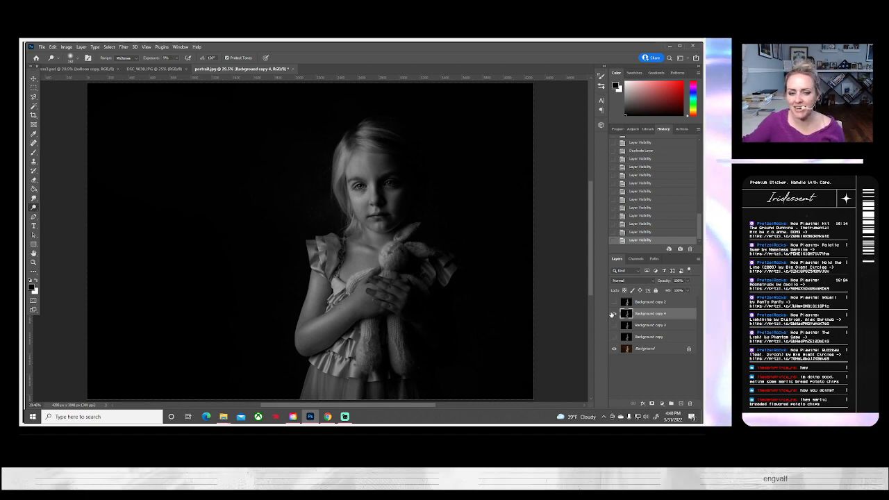
{"action": "left_click", "coordinate": [615, 314]}
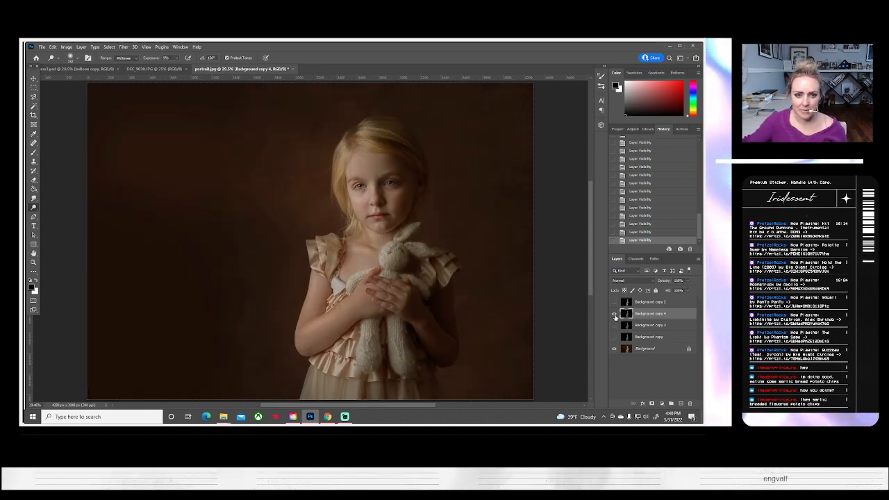
{"action": "left_click", "coordinate": [614, 314]}
{"action": "left_click", "coordinate": [614, 314]}
{"action": "left_click", "coordinate": [614, 314]}
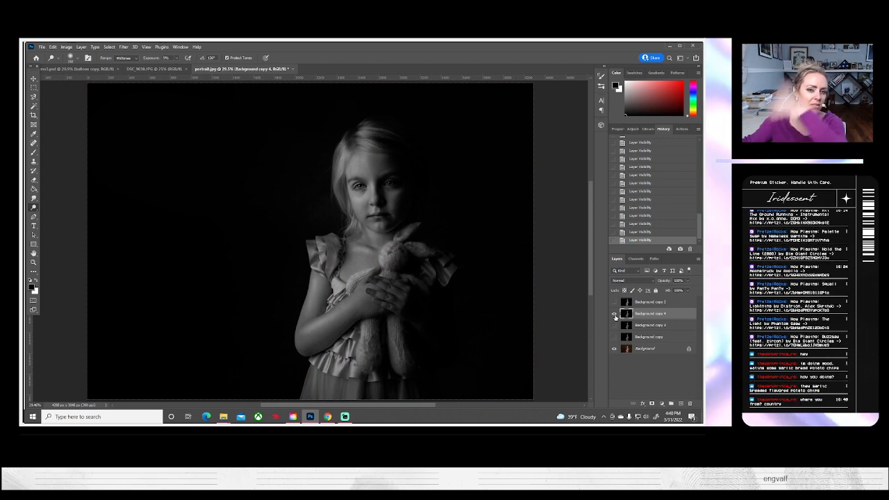
{"action": "left_click", "coordinate": [614, 314]}
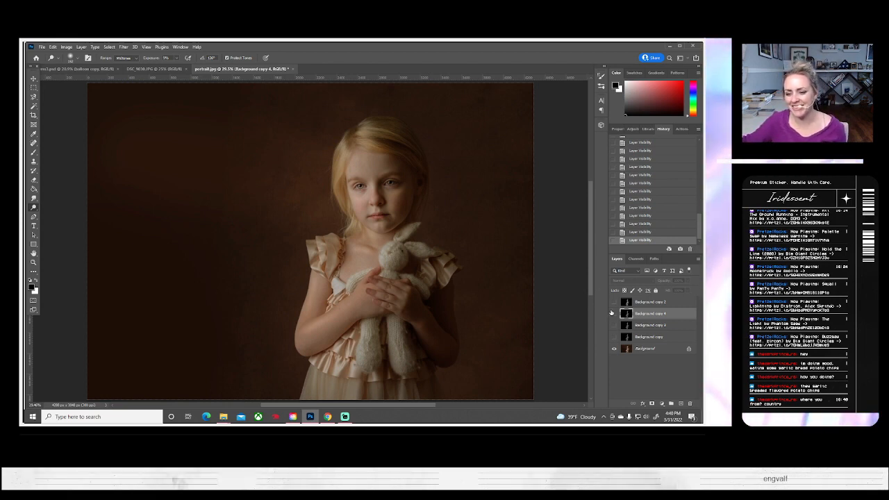
{"action": "left_click", "coordinate": [614, 313]}
{"action": "left_click", "coordinate": [615, 313]}
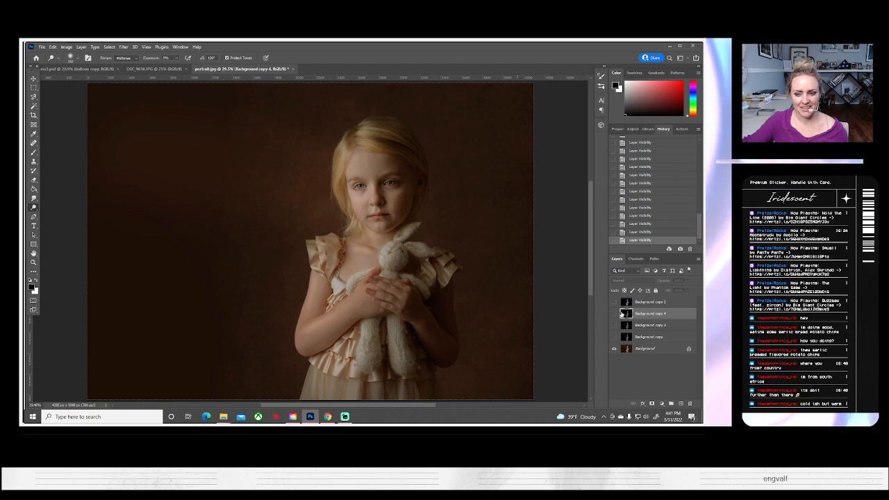
{"action": "left_click", "coordinate": [615, 314]}
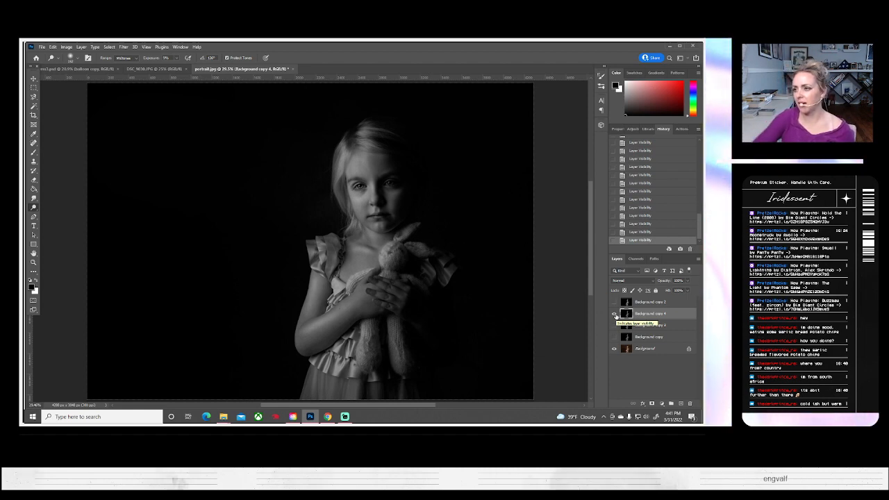
{"action": "left_click", "coordinate": [65, 47]}
{"action": "mouse_move", "coordinate": [83, 65]}
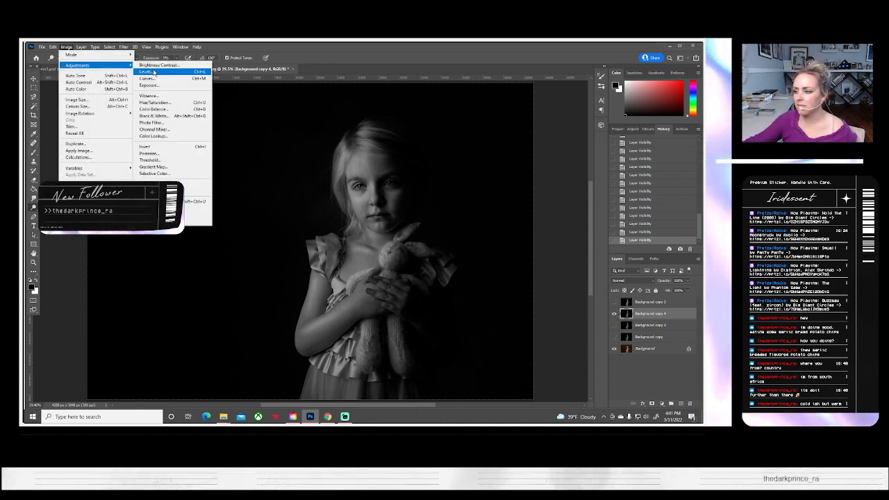
{"action": "left_click", "coordinate": [153, 72]}
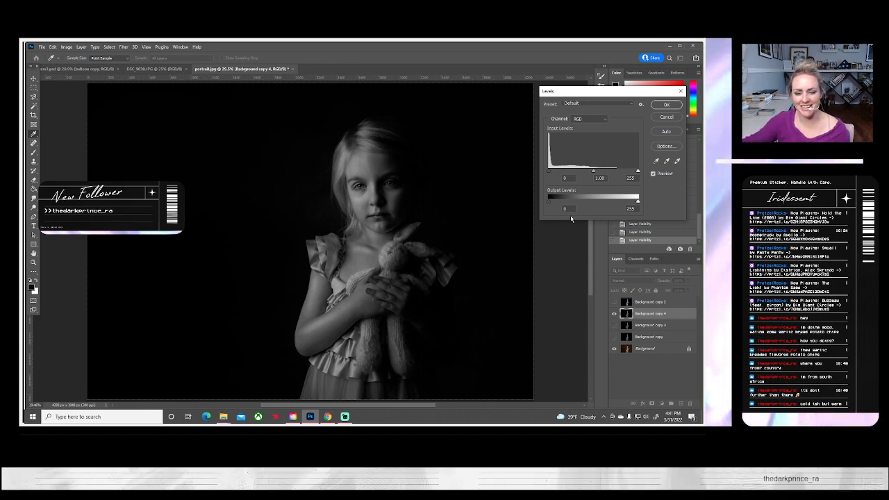
{"action": "left_click_drag", "start_coordinate": [594, 171], "coordinate": [549, 181]}
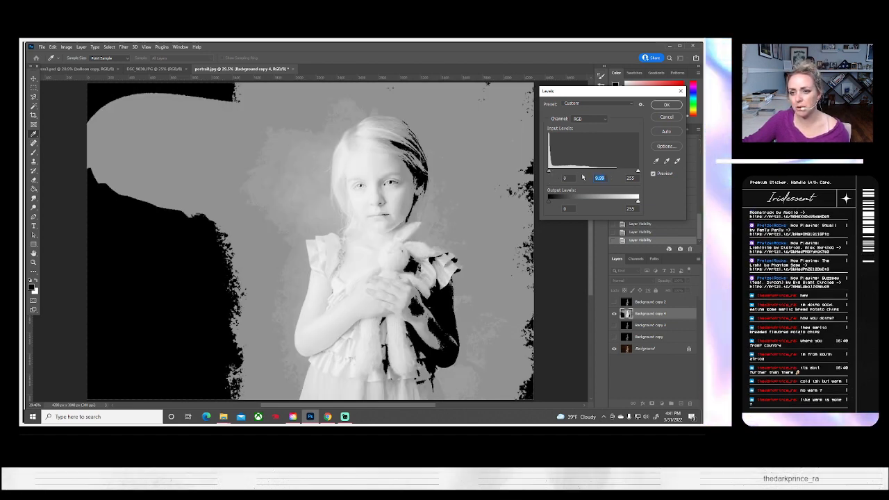
{"action": "left_click_drag", "start_coordinate": [638, 171], "coordinate": [594, 174]}
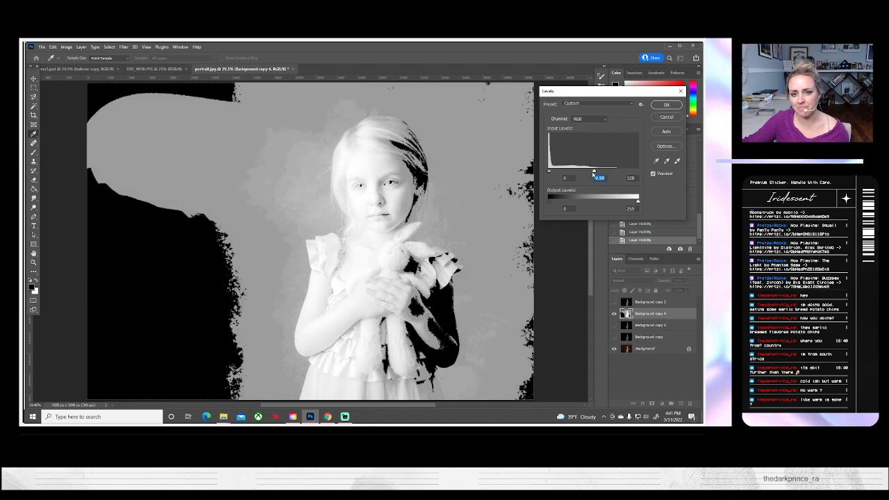
{"action": "key", "text": "Escape"}
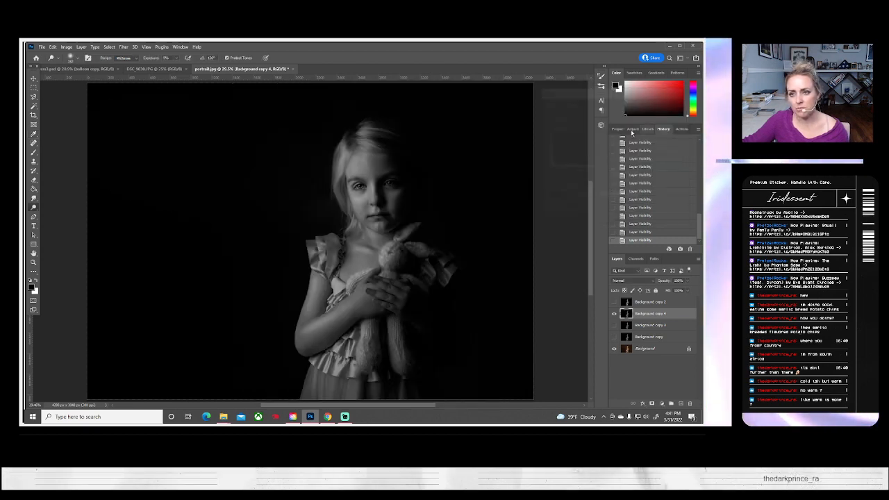
{"action": "left_click", "coordinate": [69, 48]}
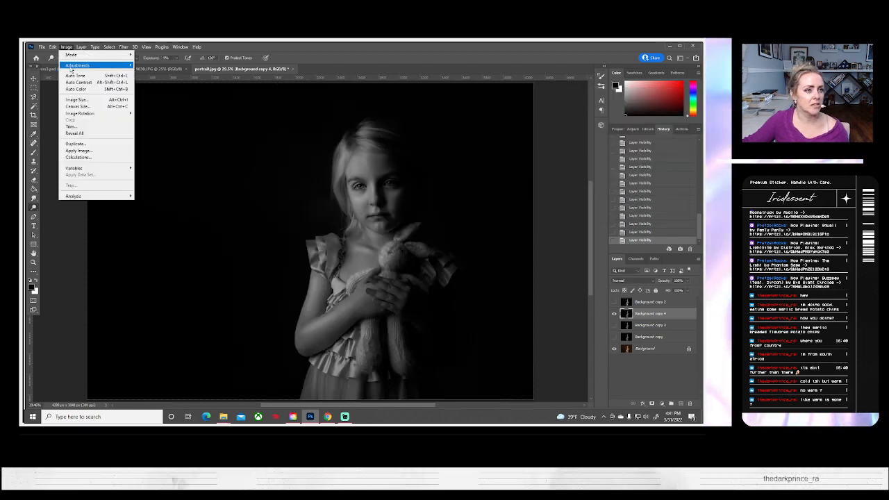
{"action": "mouse_move", "coordinate": [83, 65]}
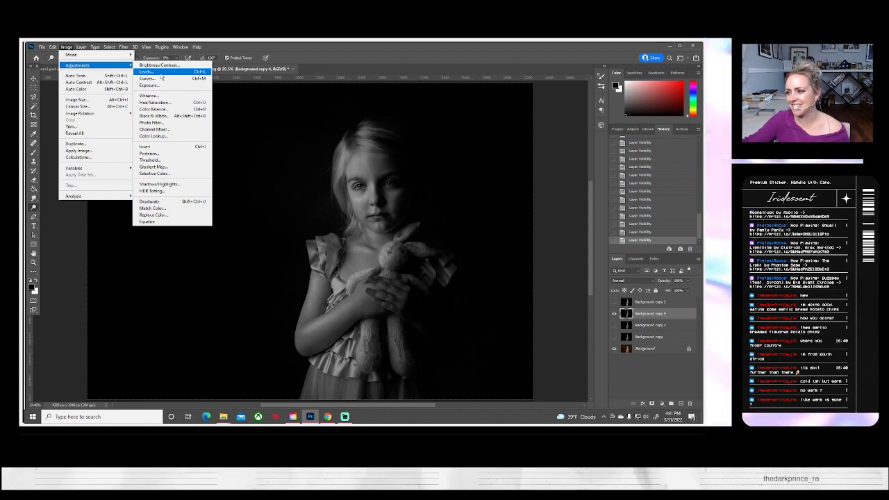
{"action": "left_click", "coordinate": [162, 72]}
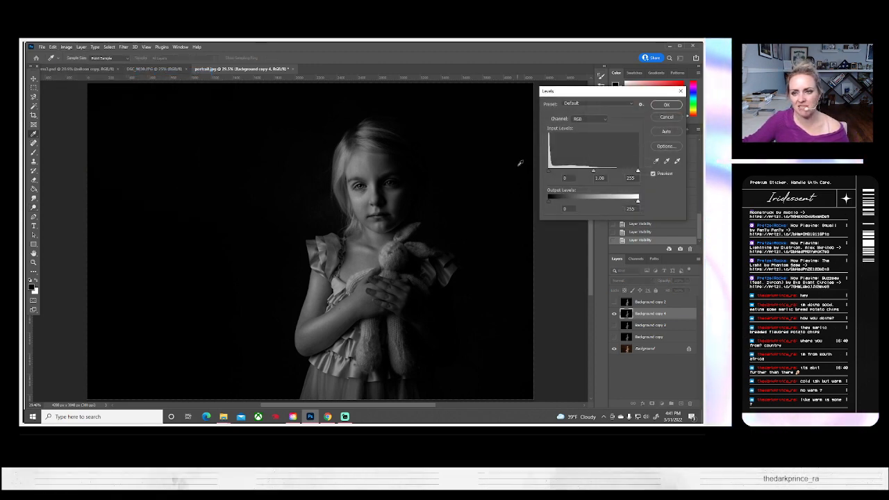
{"action": "mouse_move", "coordinate": [639, 171]}
{"action": "left_mouse_down"}
{"action": "mouse_move", "coordinate": [546, 181]}
{"action": "mouse_move", "coordinate": [649, 180]}
{"action": "left_mouse_up"}
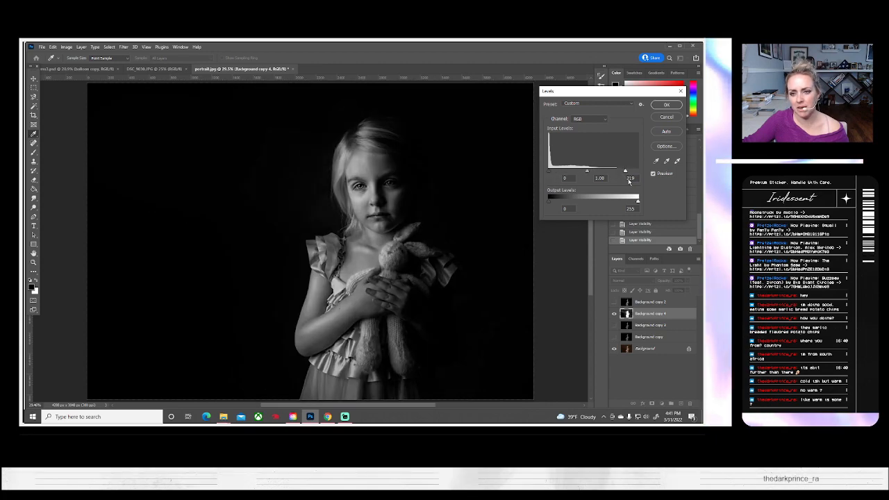
{"action": "left_click_drag", "start_coordinate": [594, 171], "coordinate": [554, 179]}
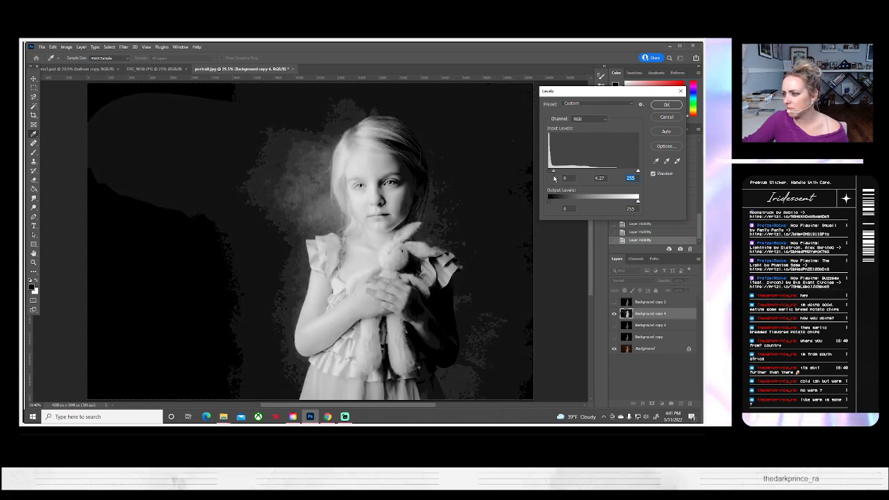
{"action": "key", "text": "shift+Tab"}
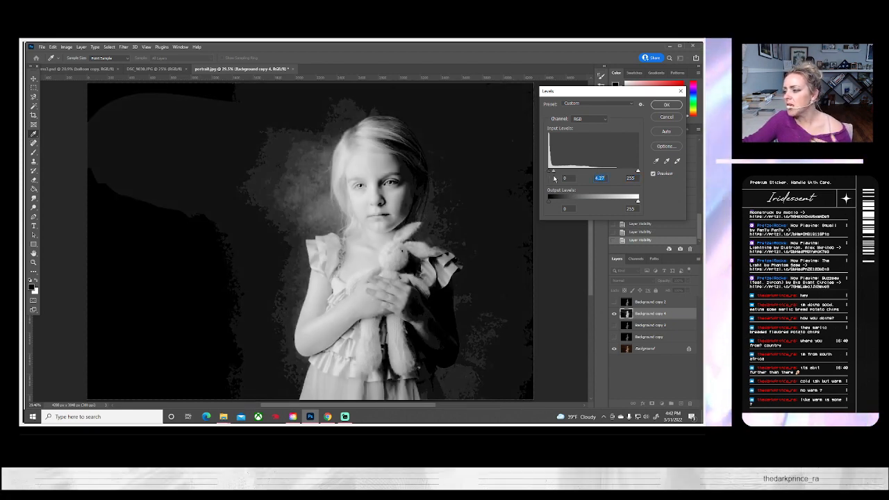
{"action": "left_click", "coordinate": [667, 116]}
{"action": "key", "text": "o"}
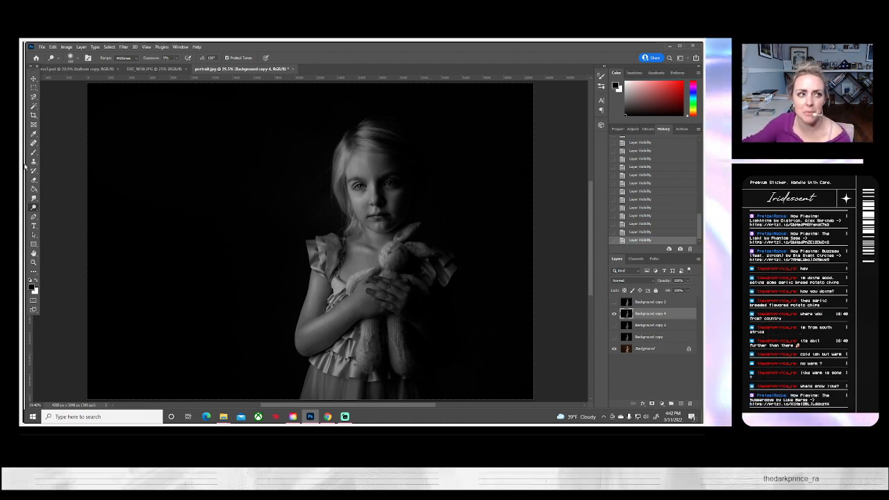
- Apply Curves to the Background copy 4 layer, lifting the black point and raising a midtone point at input 89 to output 157
{"action": "left_click", "coordinate": [66, 46]}
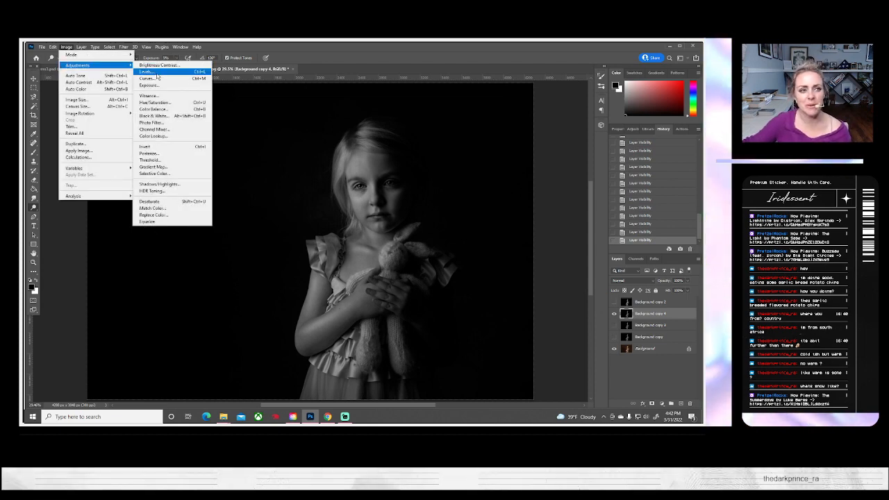
{"action": "left_click", "coordinate": [148, 79]}
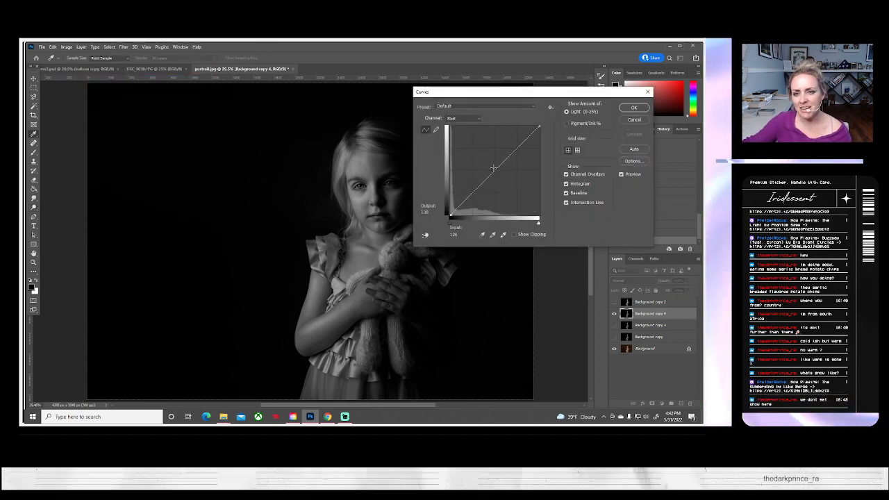
{"action": "left_click_drag", "start_coordinate": [531, 92], "coordinate": [588, 87]}
{"action": "left_click_drag", "start_coordinate": [547, 179], "coordinate": [539, 161]}
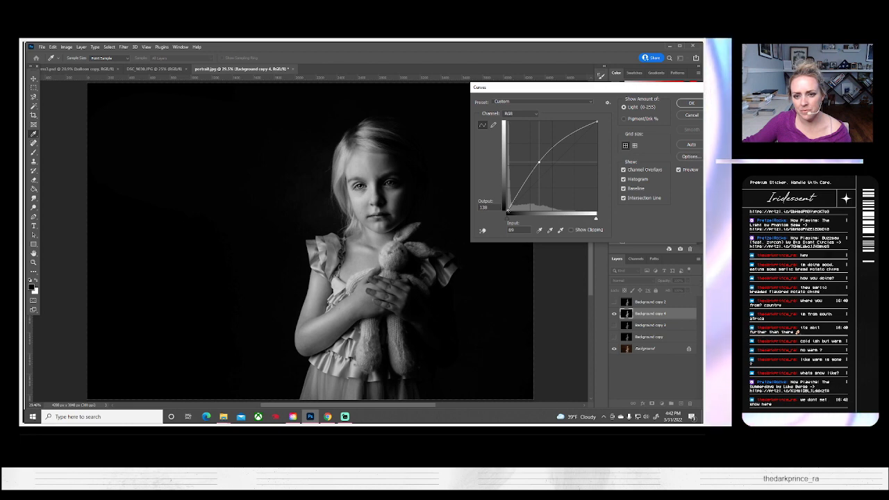
{"action": "left_click_drag", "start_coordinate": [508, 211], "coordinate": [500, 200]}
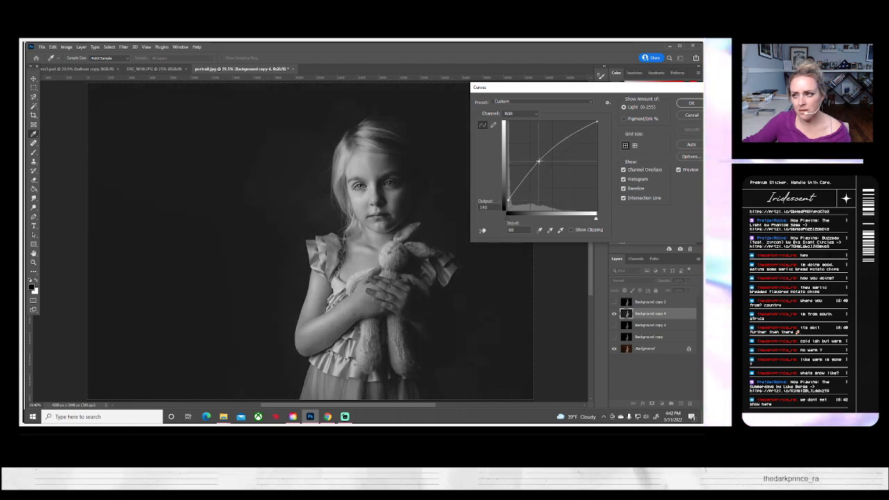
{"action": "left_click_drag", "start_coordinate": [538, 161], "coordinate": [539, 155]}
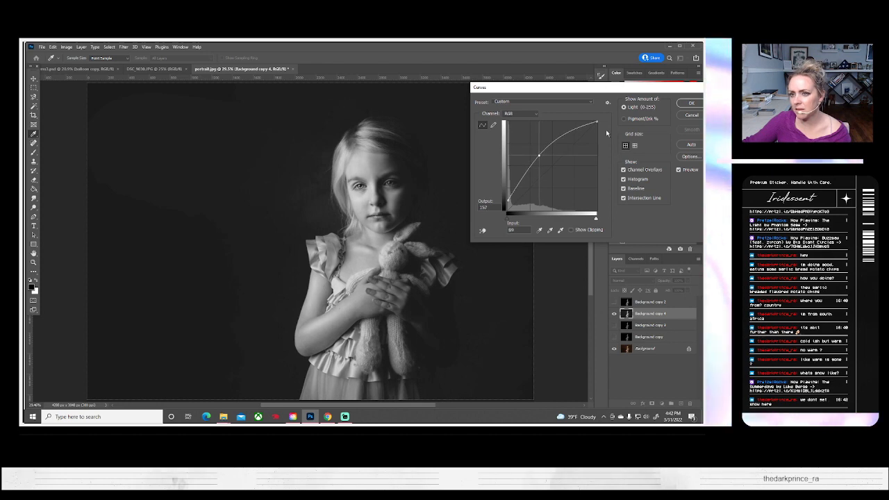
{"action": "key", "text": "Return"}
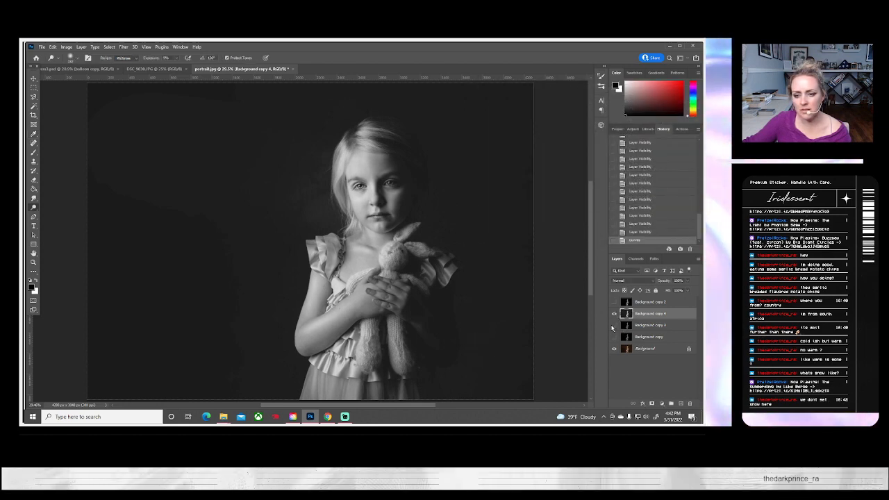
- Show the Background copy 3 layer instead of Background copy 4 and flatten the image, discarding the hidden layers
{"action": "left_click", "coordinate": [614, 325]}
{"action": "left_click", "coordinate": [614, 313]}
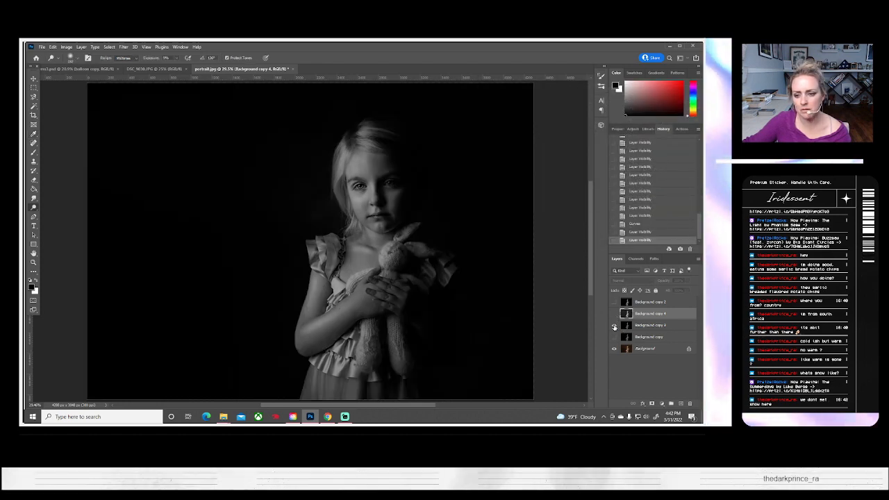
{"action": "left_click", "coordinate": [81, 47]}
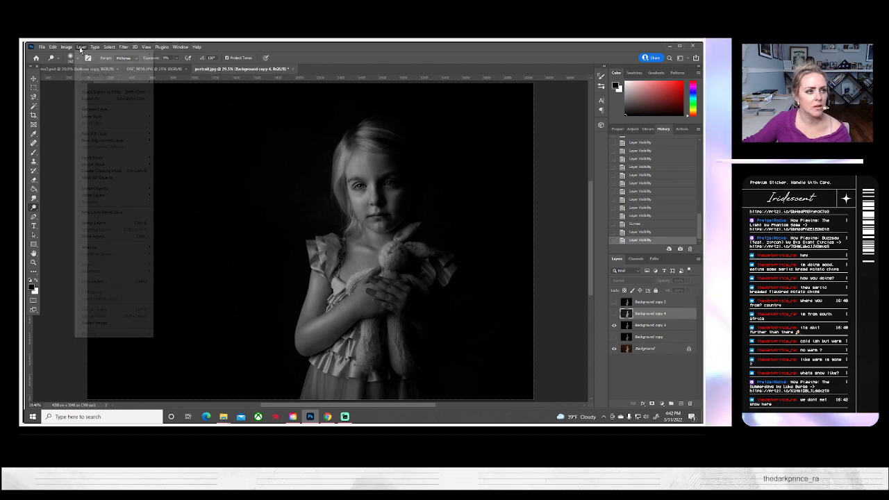
{"action": "left_click", "coordinate": [97, 321]}
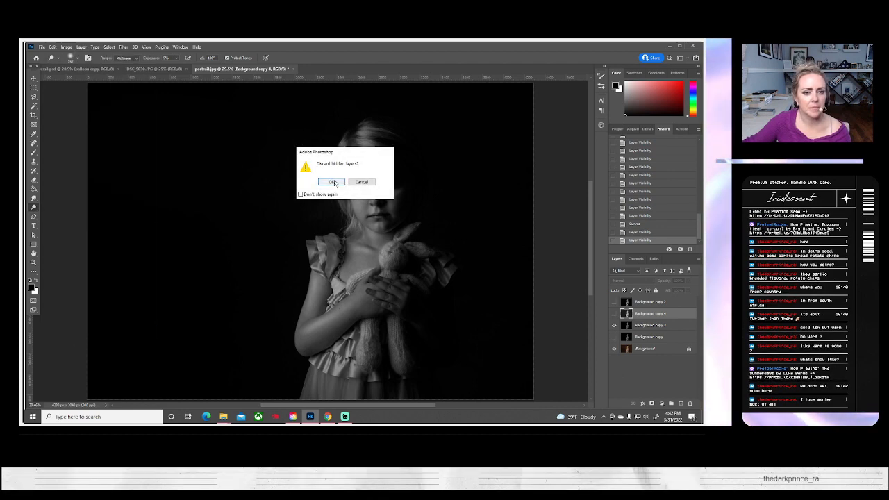
{"action": "left_click", "coordinate": [332, 181]}
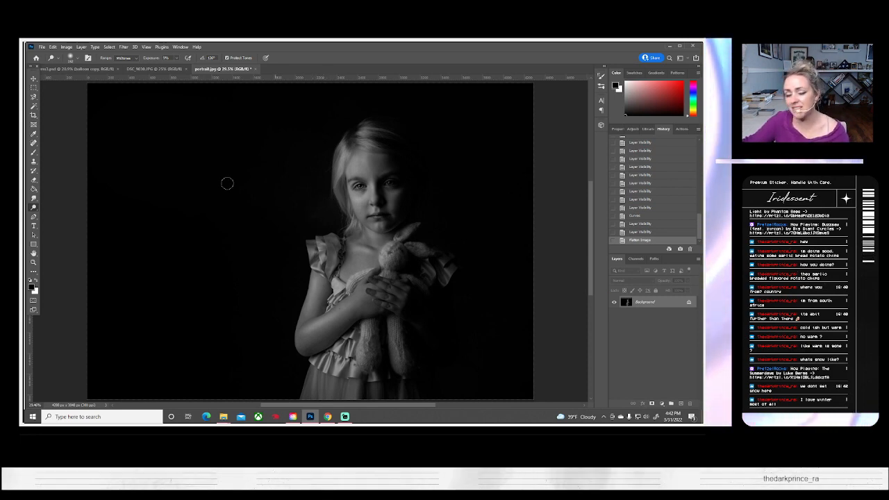
- Save the flattened black-and-white portrait as "portrait bw.jpg" and close the document
{"action": "left_click", "coordinate": [41, 47]}
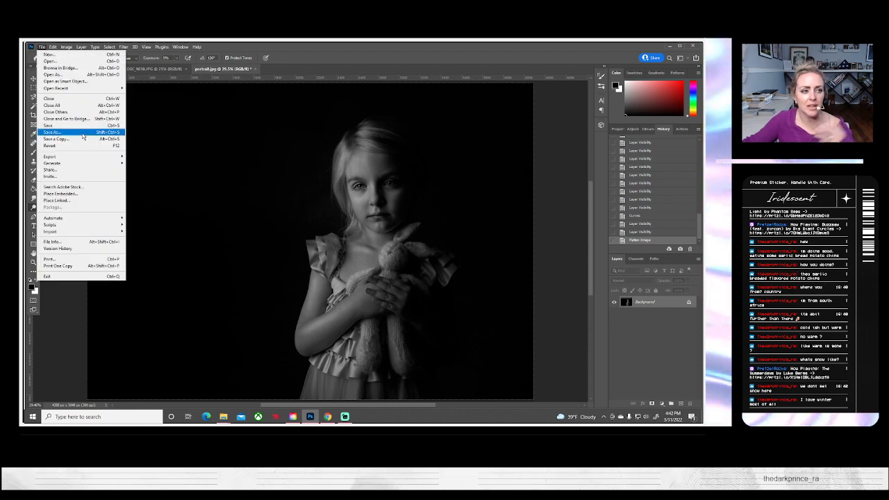
{"action": "left_click", "coordinate": [83, 135]}
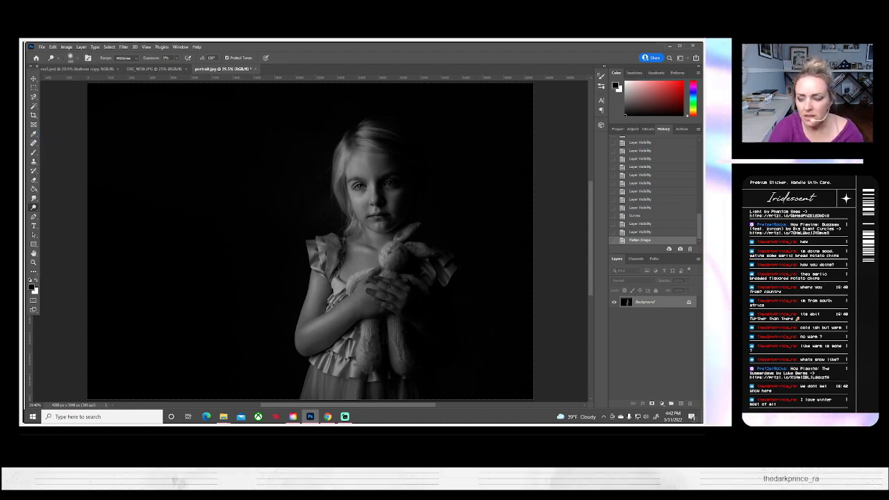
{"action": "key", "text": "Return"}
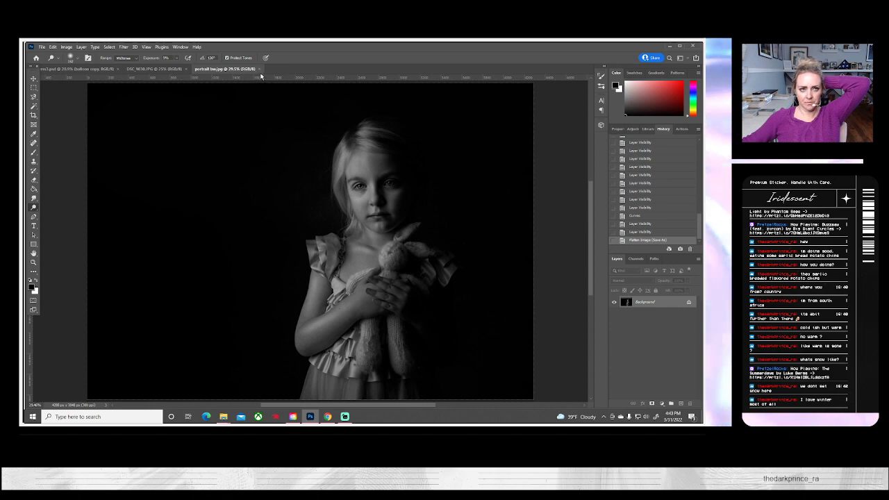
{"action": "left_click", "coordinate": [260, 69]}
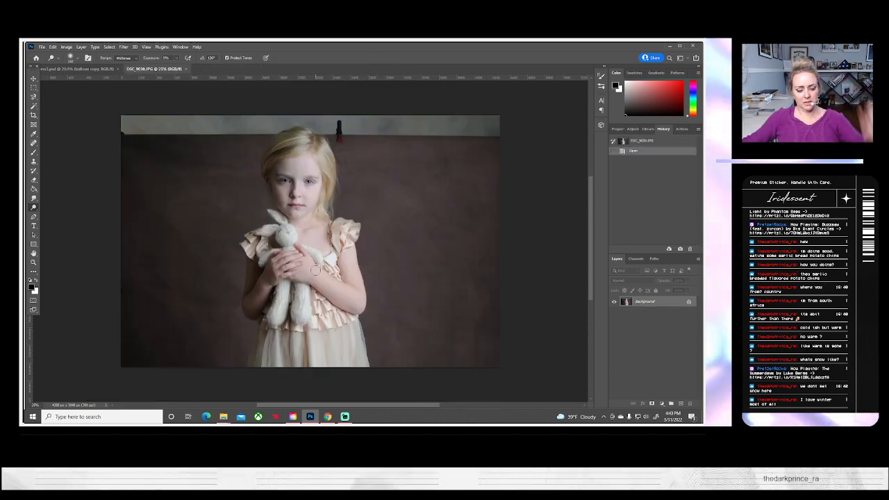
- Enlarge the whole colour photo to about 134% with Free Transform and reposition it so the backdrop's upper edge falls outside the canvas
{"action": "key", "text": "ctrl+a"}
{"action": "key", "text": "ctrl+t"}
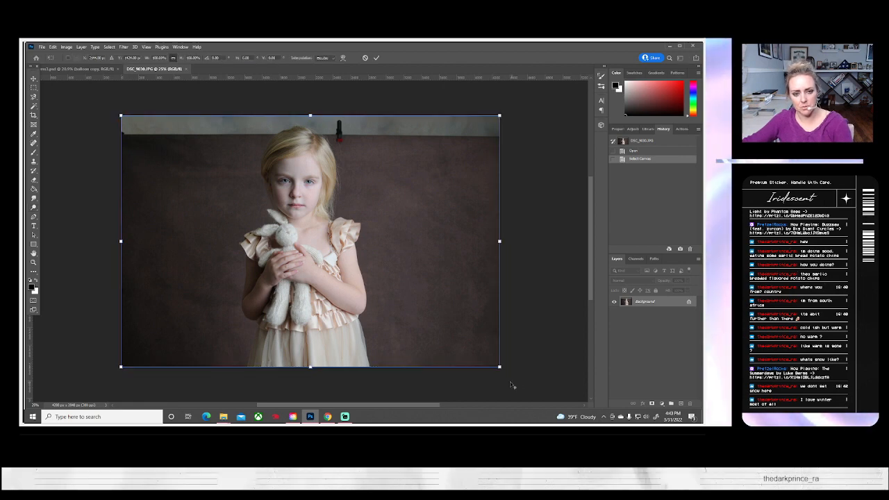
{"action": "left_click_drag", "start_coordinate": [499, 366], "coordinate": [546, 382]}
{"action": "scroll", "coordinate": [389, 271], "scroll_direction": "up", "scroll_amount": 1}
{"action": "scroll", "coordinate": [389, 271], "scroll_direction": "up", "scroll_amount": 1}
{"action": "left_click_drag", "start_coordinate": [350, 285], "coordinate": [376, 279]}
{"action": "scroll", "coordinate": [188, 242], "scroll_direction": "up", "scroll_amount": 1}
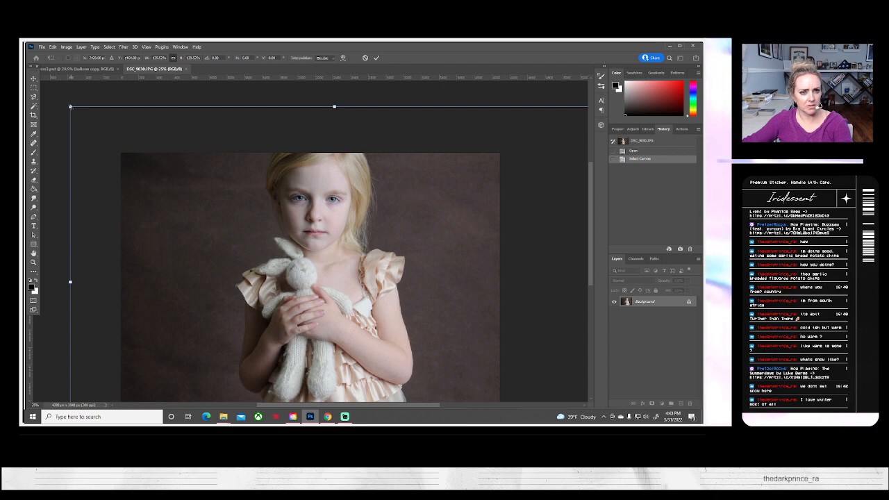
{"action": "left_click_drag", "start_coordinate": [70, 106], "coordinate": [96, 113]}
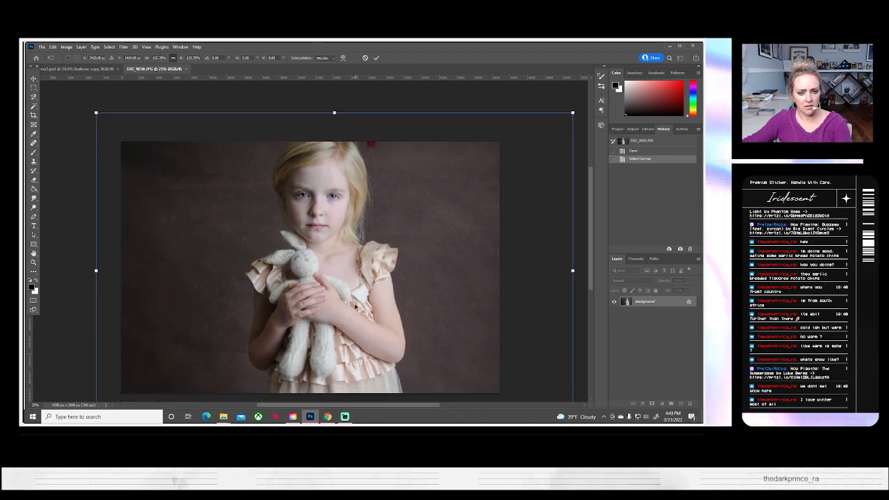
{"action": "mouse_move", "coordinate": [355, 306]}
{"action": "left_mouse_down"}
{"action": "mouse_move", "coordinate": [364, 274]}
{"action": "mouse_move", "coordinate": [347, 295]}
{"action": "left_mouse_up"}
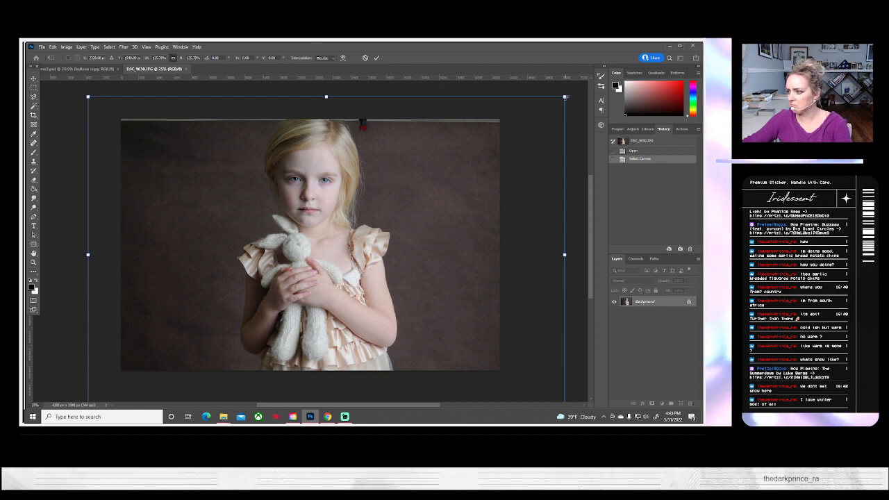
{"action": "left_click_drag", "start_coordinate": [565, 96], "coordinate": [580, 85]}
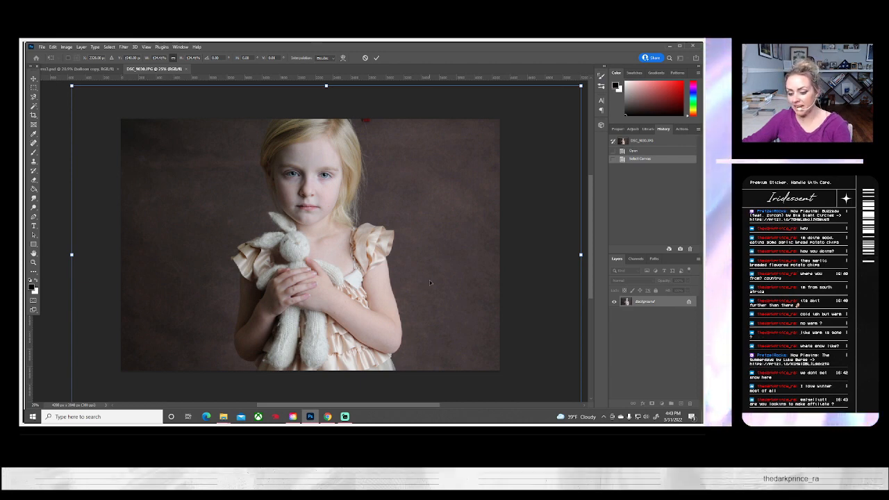
{"action": "key", "text": "Return"}
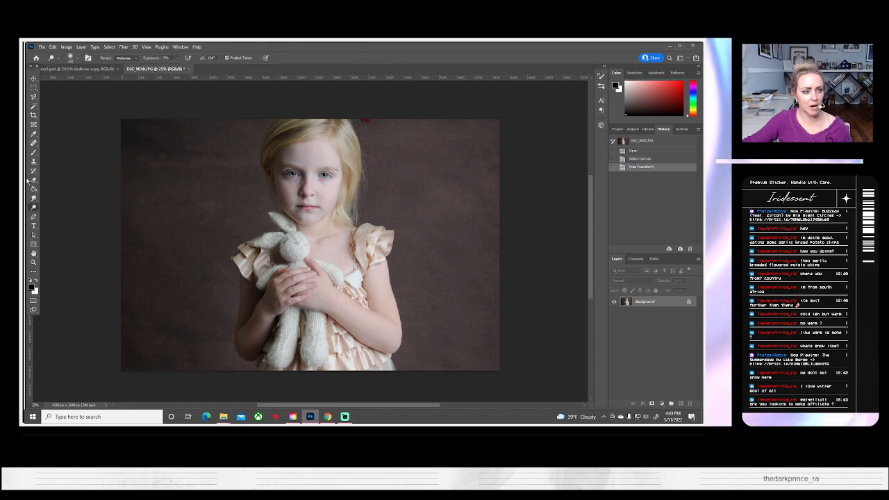
- Remove the remaining red tip of the clamp beside the girl's head with a soft round Clone Stamp, using nearby backdrop
{"action": "left_click", "coordinate": [34, 161]}
{"action": "left_click", "coordinate": [78, 61]}
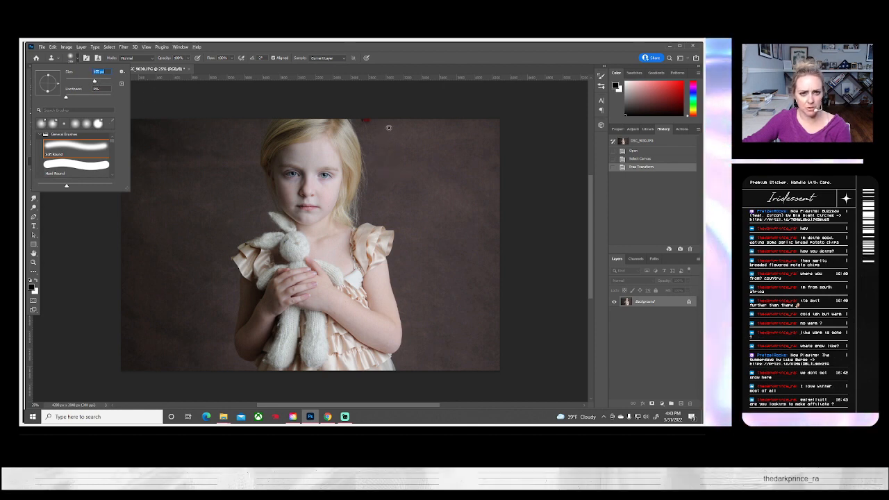
{"action": "key", "text": "Return"}
{"action": "left_click_drag", "start_coordinate": [373, 138], "coordinate": [365, 123]}
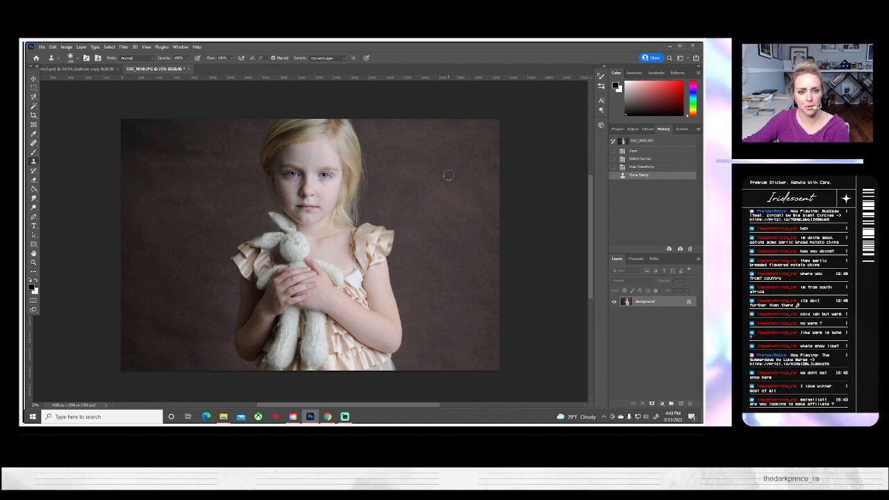
- Sharpen the photo with Unsharp Mask at radius 2.5 pixels and threshold 0, checking the girl's eye in the preview
{"action": "left_click", "coordinate": [123, 47]}
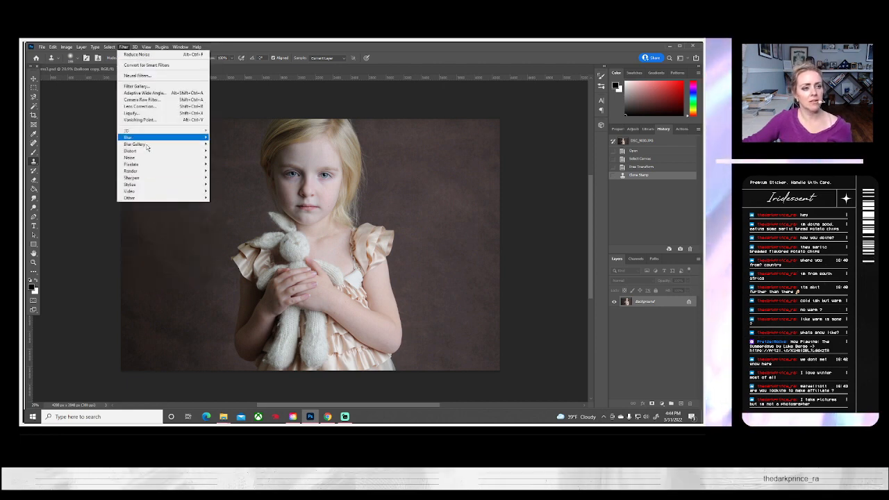
{"action": "mouse_move", "coordinate": [198, 178]}
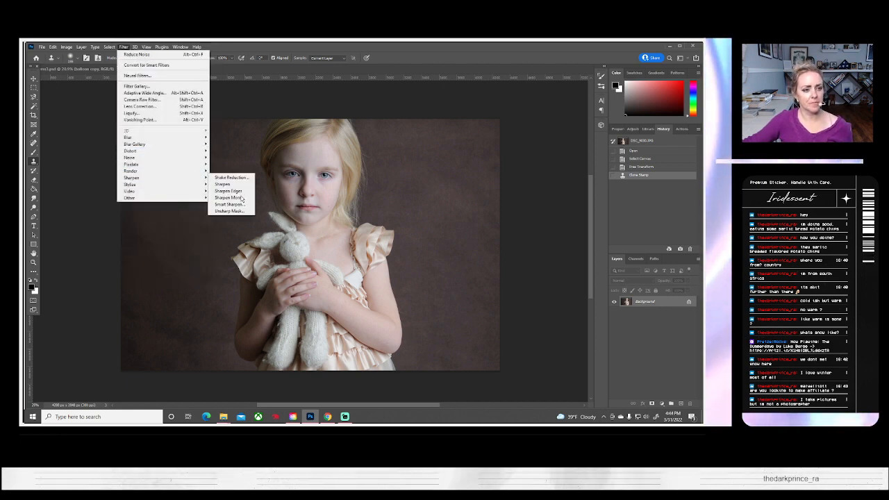
{"action": "left_click", "coordinate": [243, 211]}
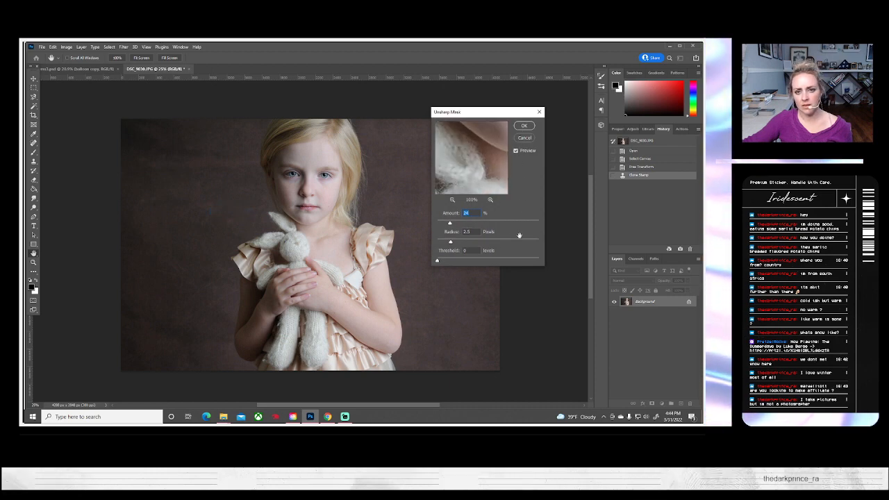
{"action": "left_click_drag", "start_coordinate": [469, 139], "coordinate": [473, 191]}
{"action": "left_click_drag", "start_coordinate": [452, 155], "coordinate": [482, 207]}
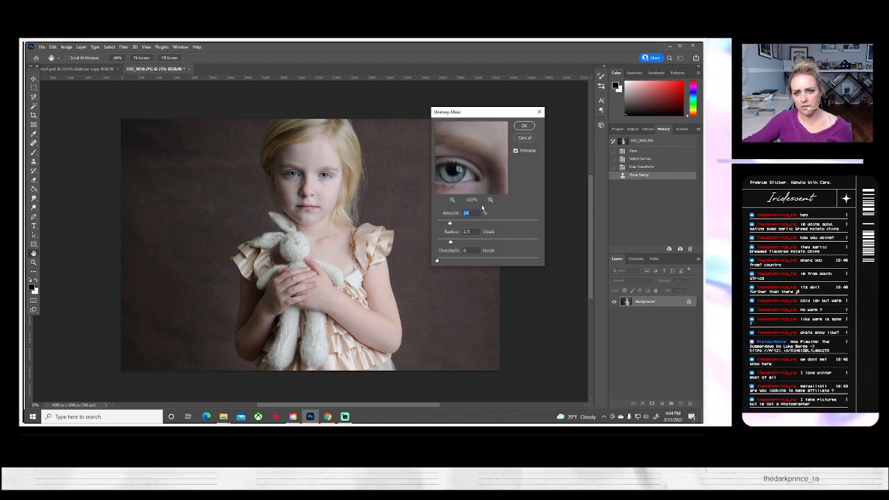
{"action": "left_click_drag", "start_coordinate": [478, 171], "coordinate": [498, 161]}
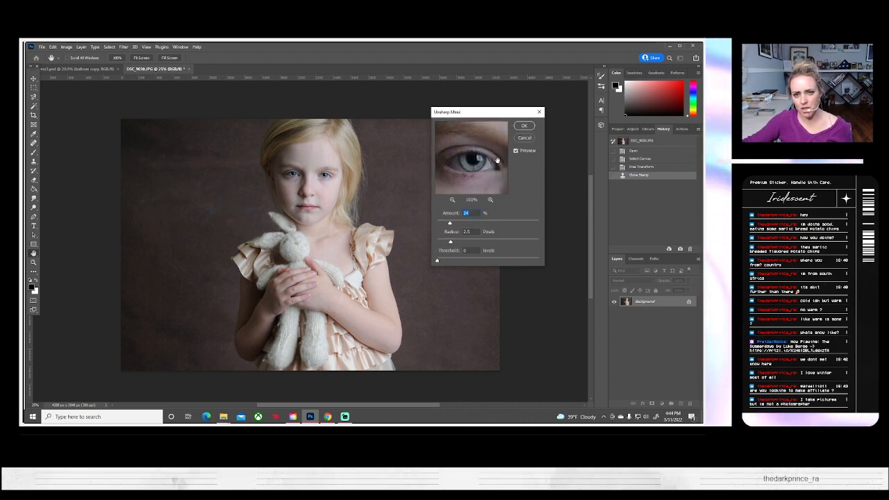
{"action": "left_click", "coordinate": [525, 126]}
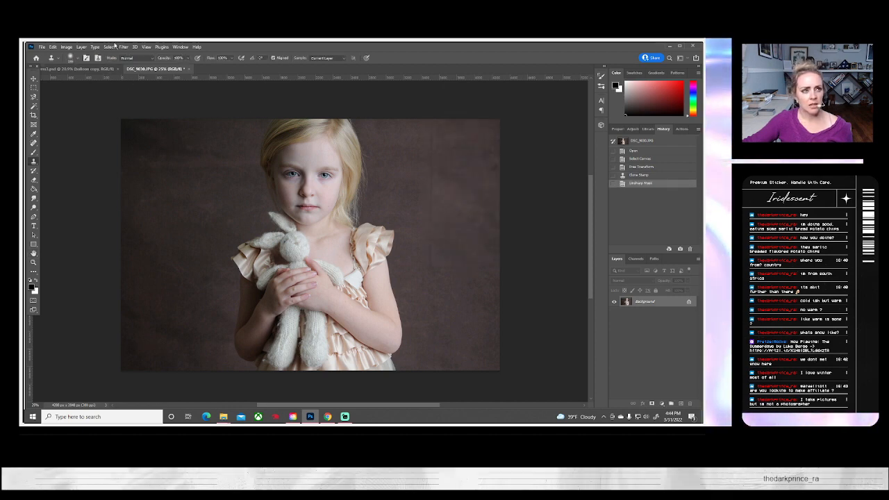
- Apply Reduce Noise to the whole photo with the Default settings, checking the girl's face in the preview
{"action": "left_click", "coordinate": [124, 47]}
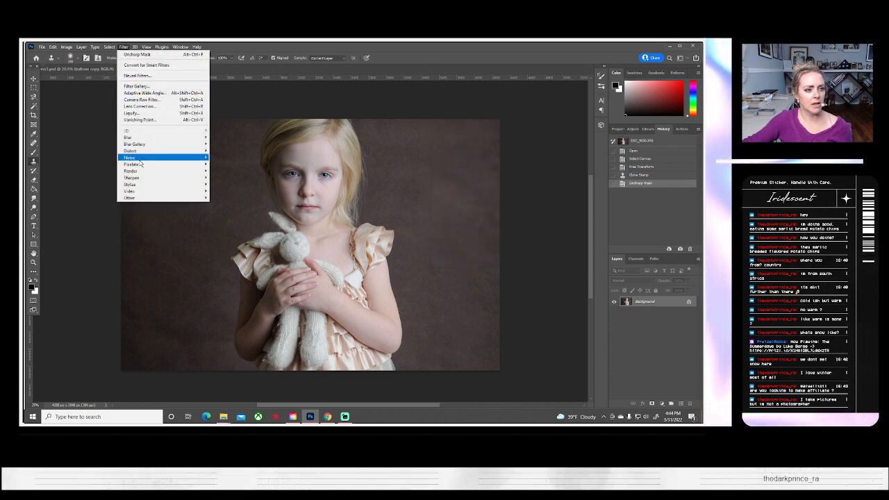
{"action": "mouse_move", "coordinate": [143, 159]}
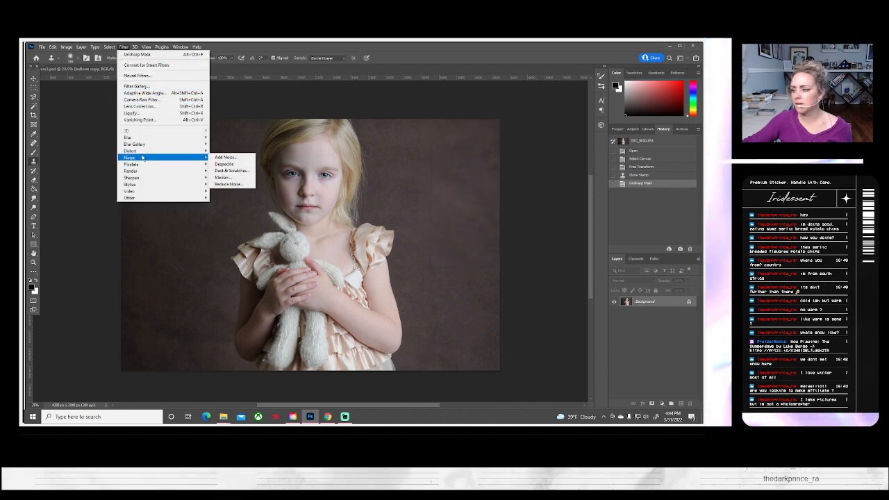
{"action": "left_click", "coordinate": [241, 185]}
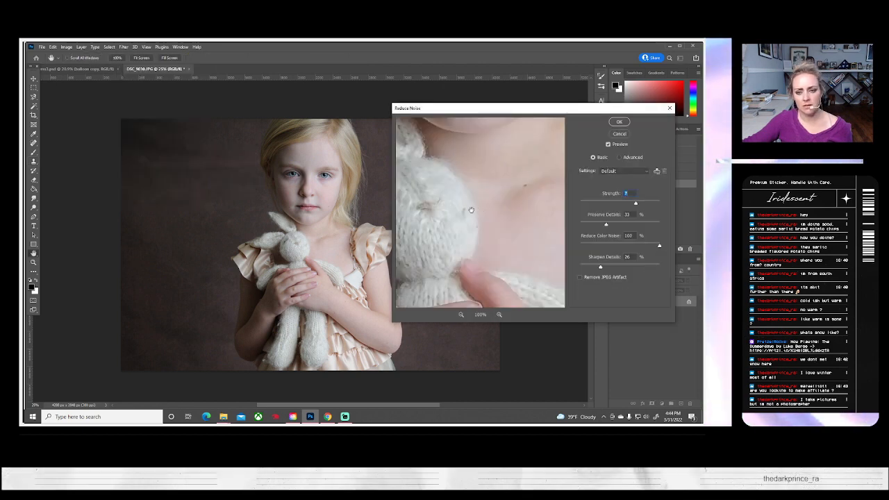
{"action": "left_click_drag", "start_coordinate": [471, 210], "coordinate": [497, 316]}
{"action": "left_click_drag", "start_coordinate": [506, 209], "coordinate": [498, 276]}
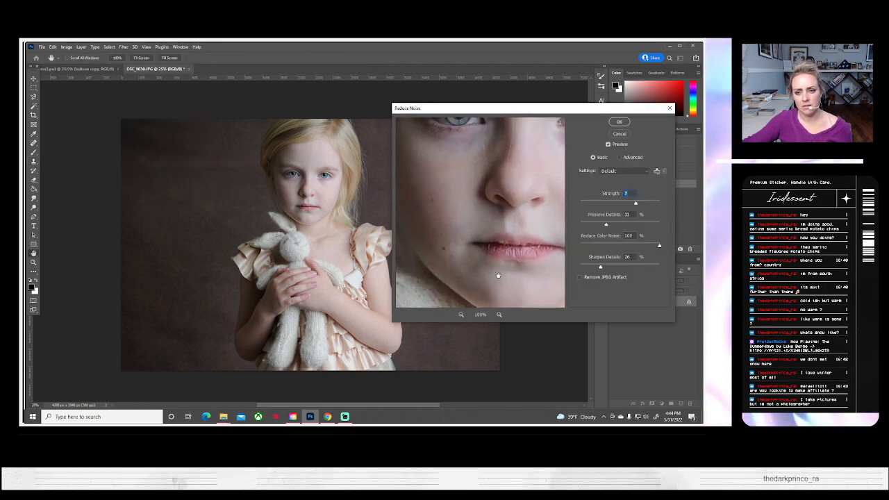
{"action": "left_click_drag", "start_coordinate": [484, 193], "coordinate": [434, 244]}
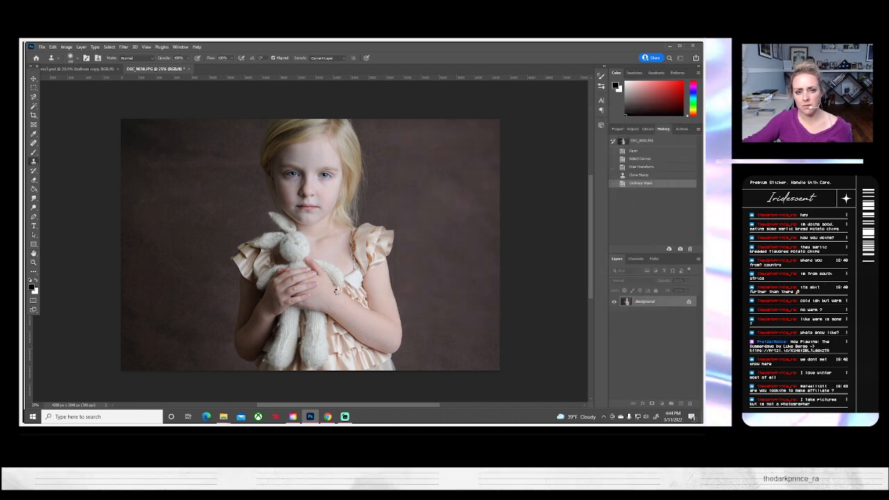
{"action": "left_click", "coordinate": [620, 121]}
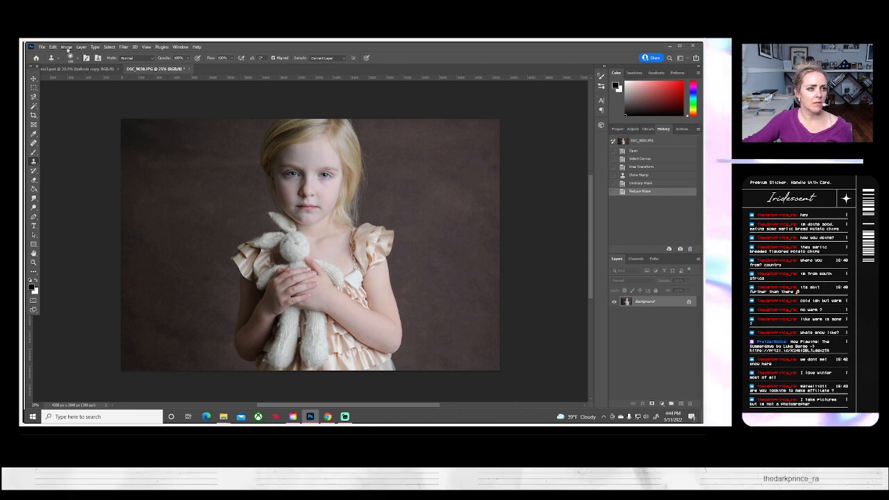
- Warm the whole photo with Color Balance by shifting the midtones towards red and yellow, keeping Preserve Luminosity on
{"action": "left_click", "coordinate": [67, 47]}
{"action": "mouse_move", "coordinate": [78, 65]}
{"action": "left_click", "coordinate": [146, 109]}
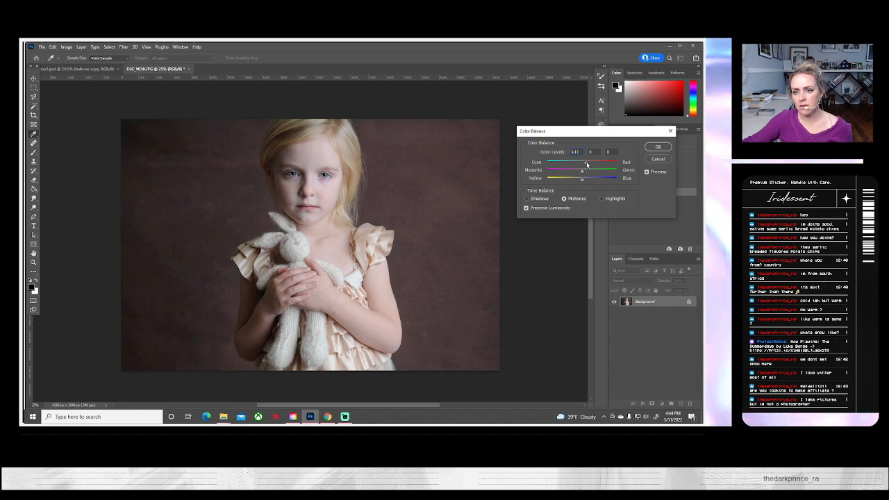
{"action": "left_click_drag", "start_coordinate": [587, 165], "coordinate": [576, 182]}
{"action": "left_click", "coordinate": [658, 147]}
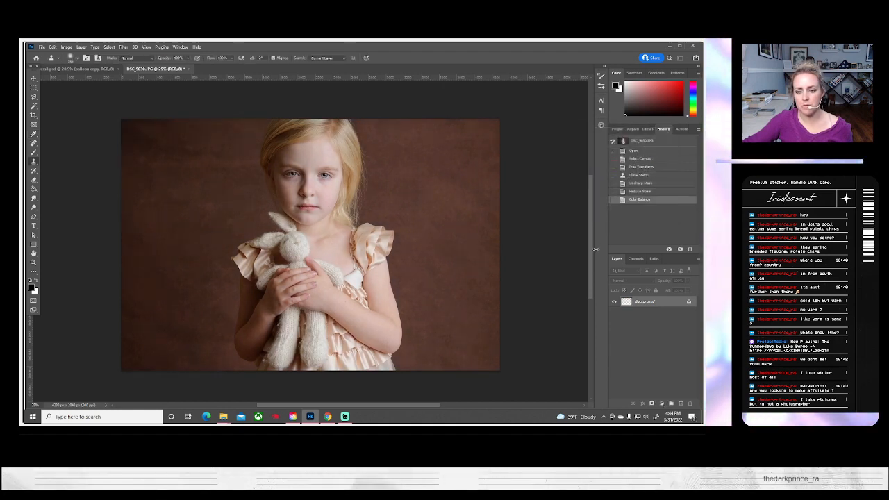
- Duplicate the Background layer under the default name and switch the copy's visibility off and on
{"action": "right_click", "coordinate": [642, 303]}
{"action": "left_click", "coordinate": [643, 315]}
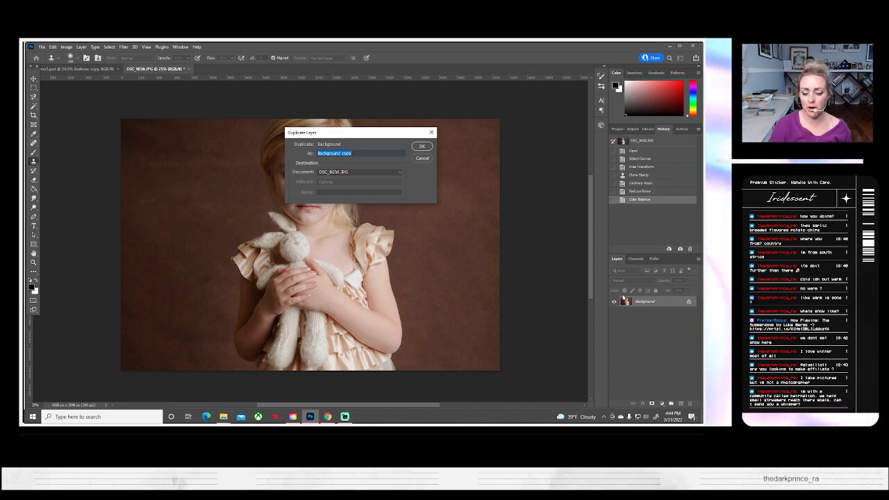
{"action": "key", "text": "Return"}
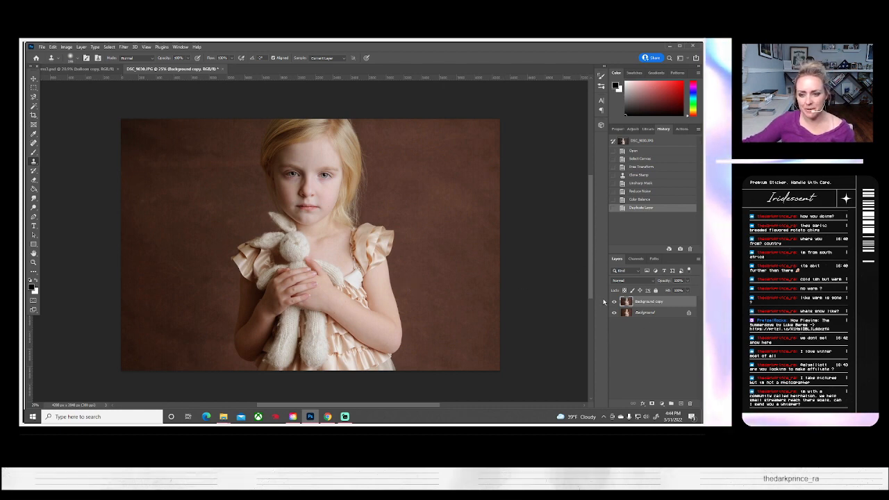
{"action": "left_click", "coordinate": [614, 301]}
{"action": "left_click", "coordinate": [614, 301]}
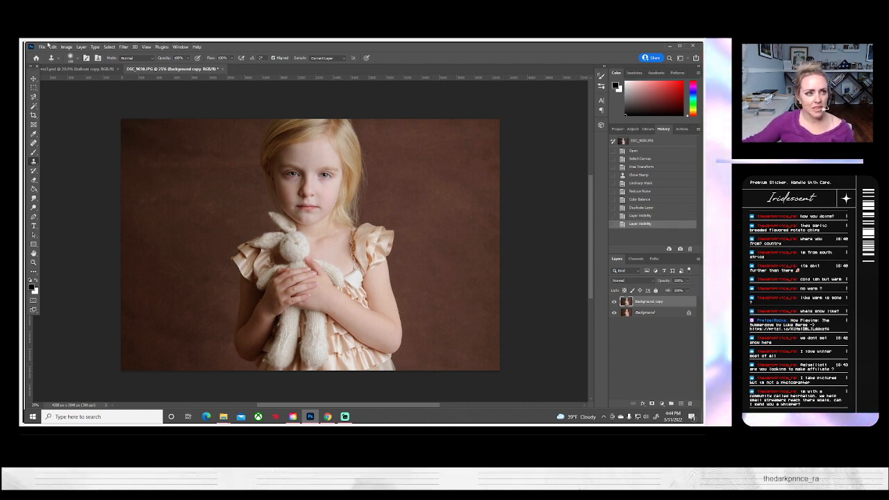
- Darken the Background copy layer with Brightness/Contrast at brightness -58 and contrast 37, and compare it with the layer below
{"action": "left_click", "coordinate": [66, 46]}
{"action": "left_click", "coordinate": [156, 64]}
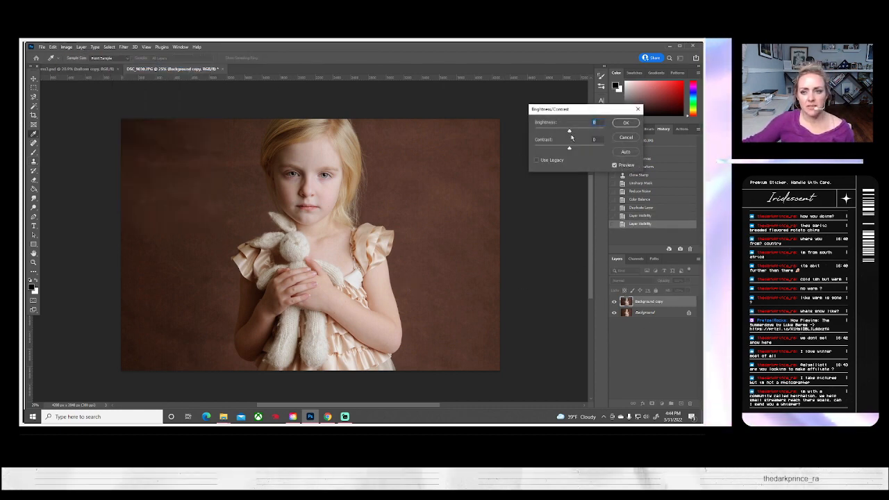
{"action": "left_click_drag", "start_coordinate": [570, 132], "coordinate": [560, 132]}
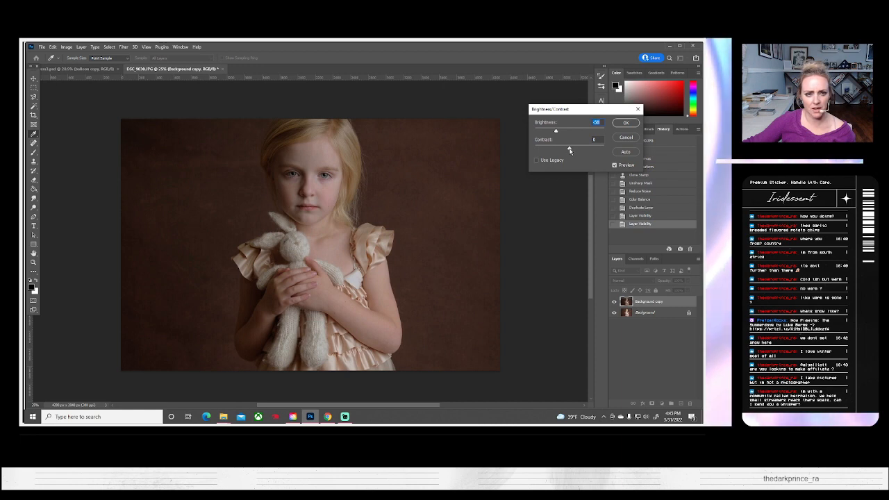
{"action": "left_click_drag", "start_coordinate": [570, 148], "coordinate": [582, 149]}
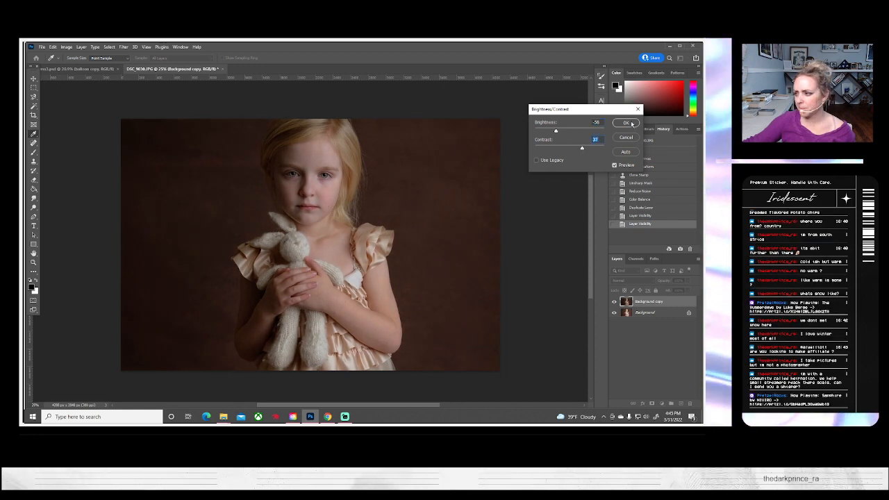
{"action": "left_click", "coordinate": [626, 123]}
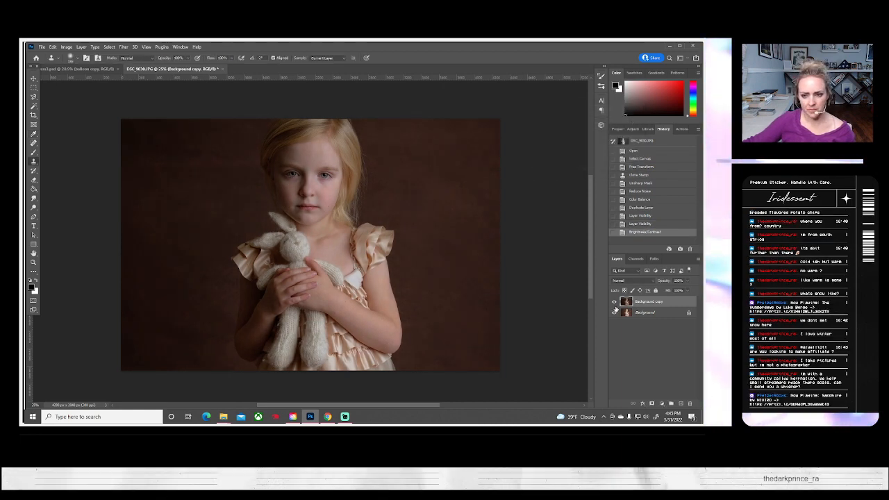
{"action": "left_click", "coordinate": [614, 302]}
{"action": "left_click", "coordinate": [614, 302]}
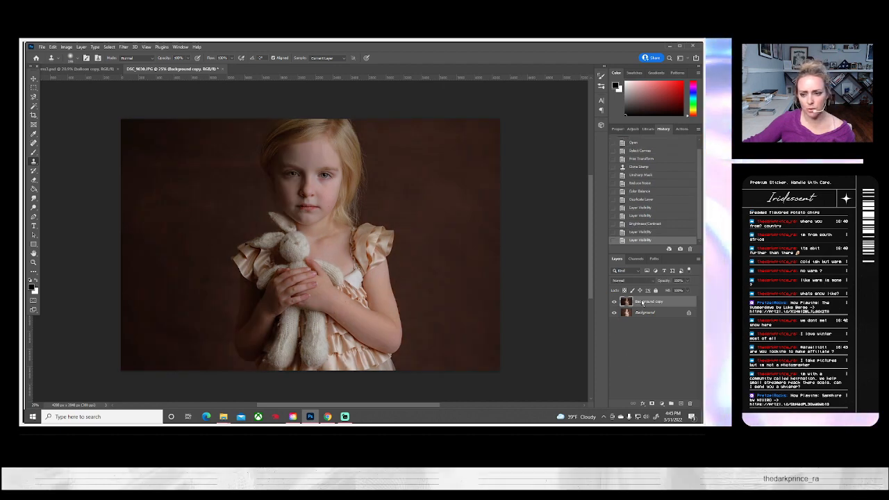
- Duplicate the darkened Background copy layer as "Background copy 2"
{"action": "right_click", "coordinate": [643, 303]}
{"action": "left_click", "coordinate": [590, 144]}
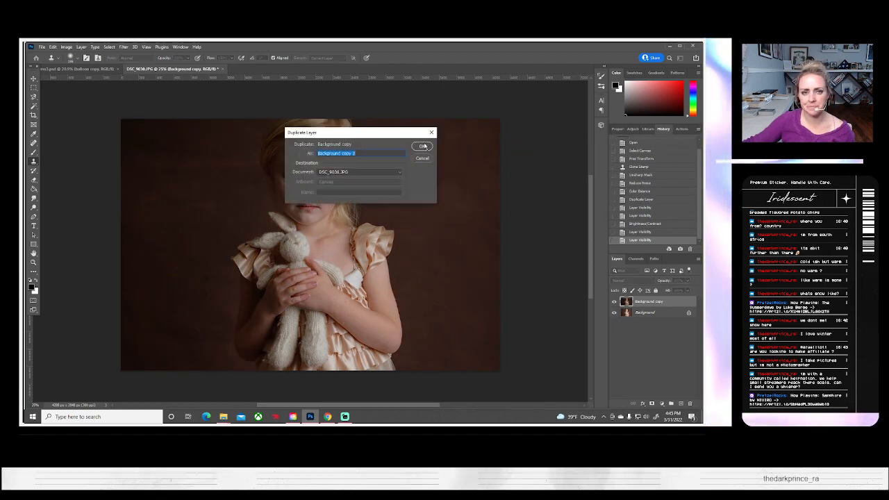
{"action": "left_click", "coordinate": [423, 146]}
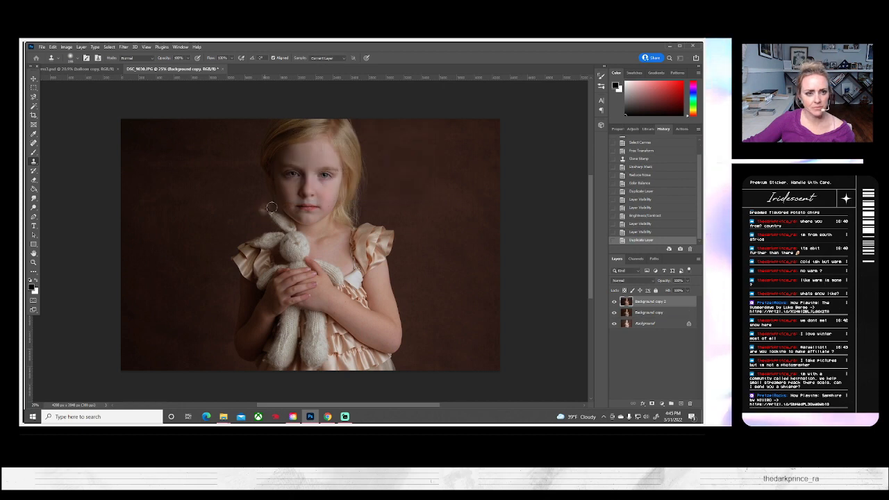
- Select the left half of the image with the Rectangular Marquee and paste a copy of it as a new layer
{"action": "left_click", "coordinate": [34, 87]}
{"action": "left_click_drag", "start_coordinate": [121, 119], "coordinate": [310, 375]}
{"action": "scroll", "coordinate": [324, 361], "scroll_direction": "up", "scroll_amount": 3}
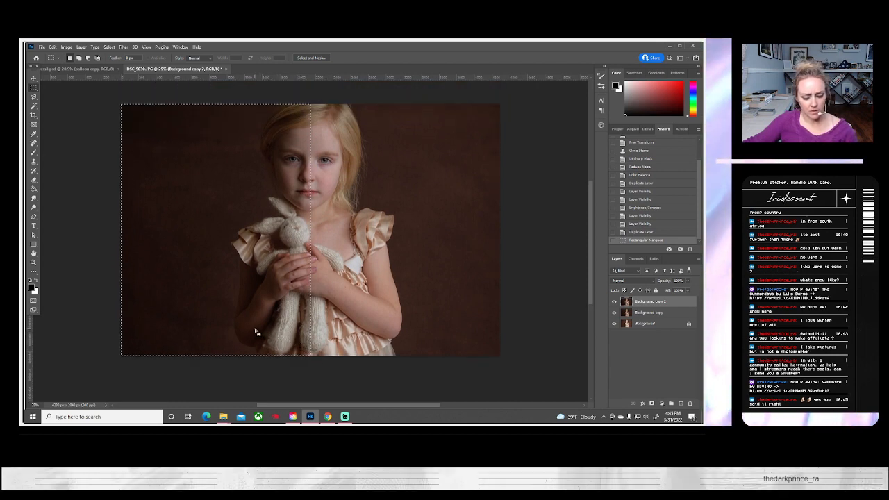
{"action": "key", "text": "ctrl+v"}
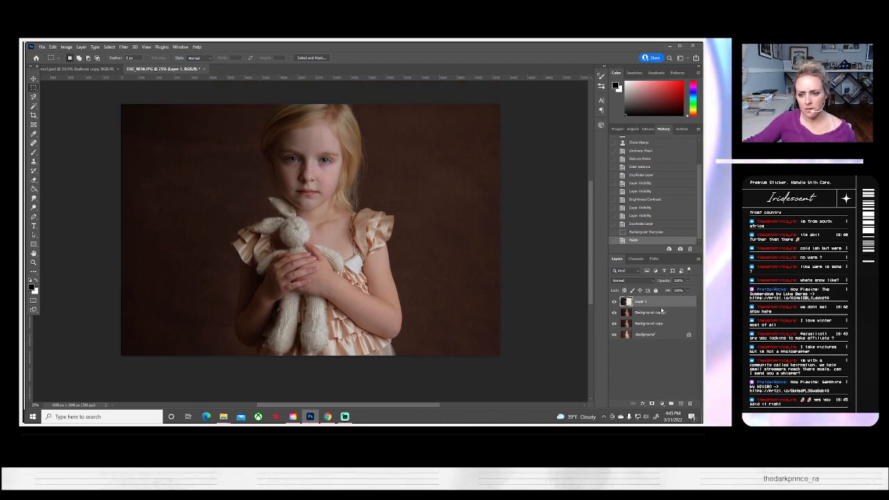
- Lower the brightness of the Background copy 2 layer slightly and raise its contrast to about 36 with Brightness/Contrast
{"action": "left_click", "coordinate": [657, 312]}
{"action": "left_click", "coordinate": [67, 46]}
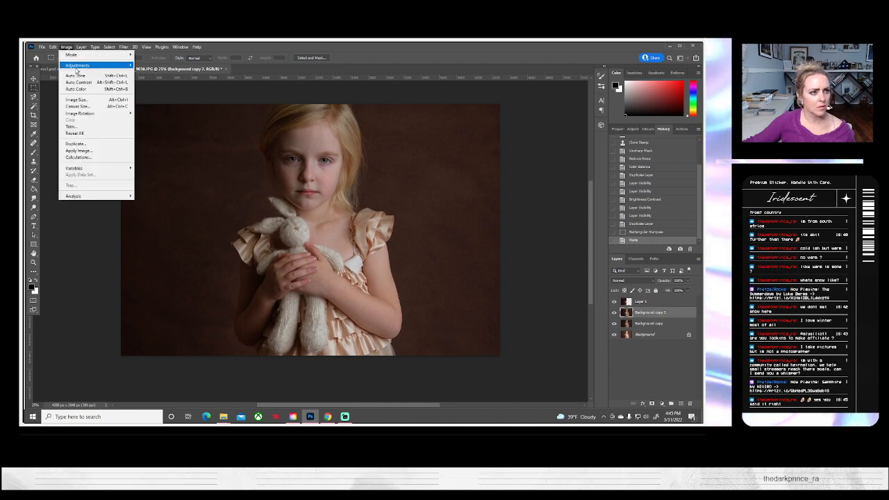
{"action": "mouse_move", "coordinate": [77, 66]}
{"action": "left_click", "coordinate": [159, 64]}
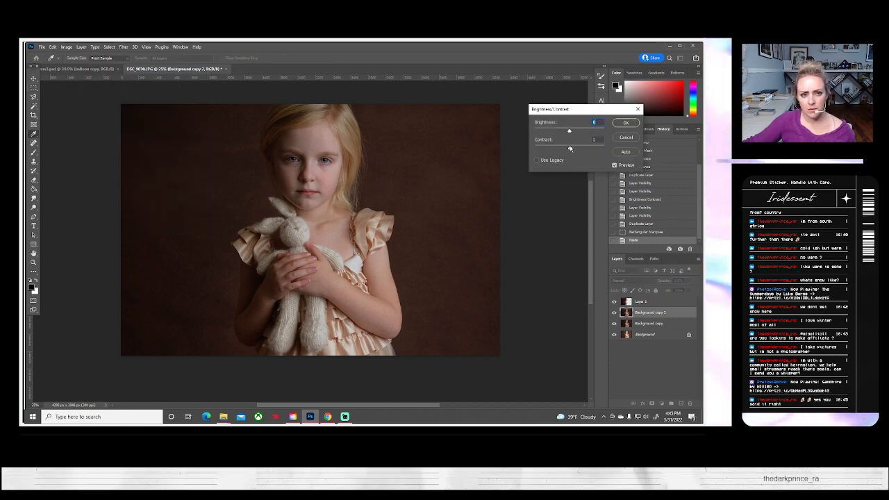
{"action": "mouse_move", "coordinate": [571, 148]}
{"action": "left_mouse_down"}
{"action": "mouse_move", "coordinate": [565, 133]}
{"action": "mouse_move", "coordinate": [583, 149]}
{"action": "mouse_move", "coordinate": [566, 133]}
{"action": "left_mouse_up"}
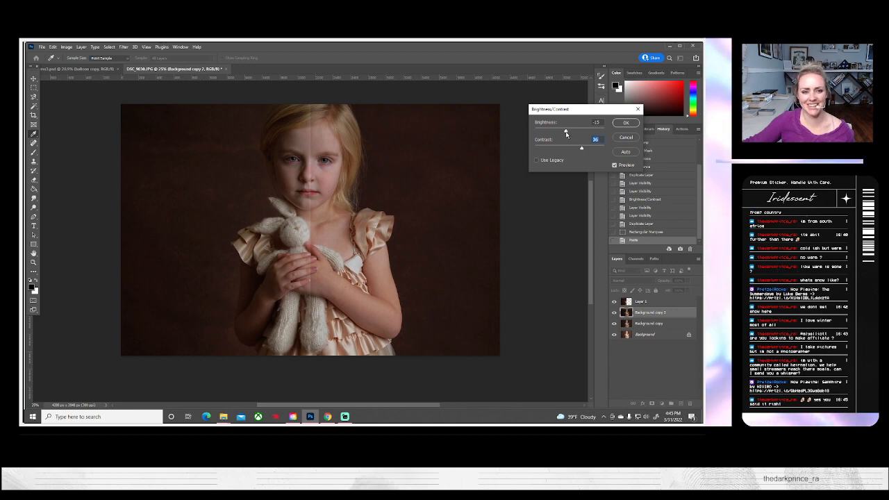
{"action": "left_click_drag", "start_coordinate": [566, 134], "coordinate": [568, 134]}
{"action": "left_click", "coordinate": [626, 123]}
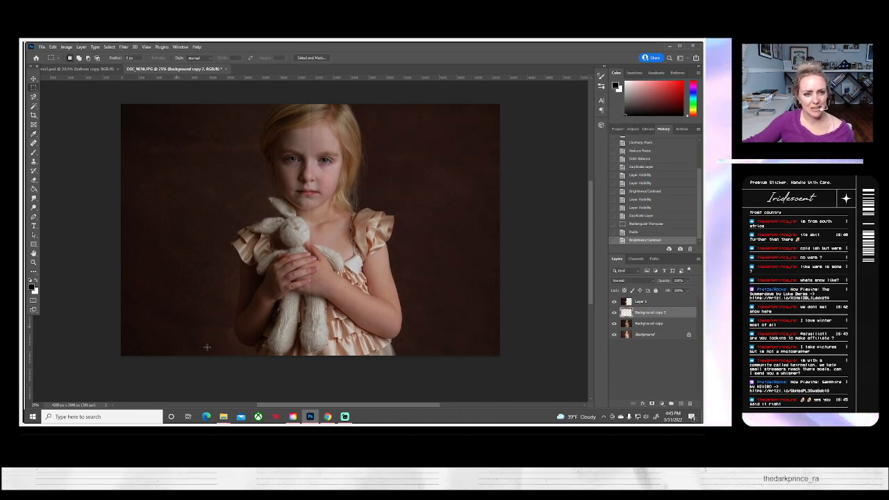
- Adjust the brightness of the pasted left-half layer and raise its contrast with Brightness/Contrast
{"action": "left_click", "coordinate": [637, 304]}
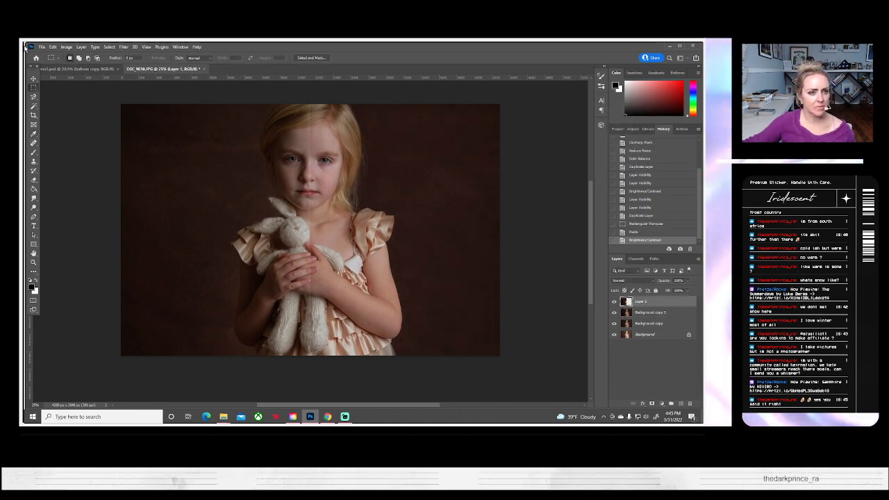
{"action": "left_click", "coordinate": [66, 46]}
{"action": "mouse_move", "coordinate": [108, 64]}
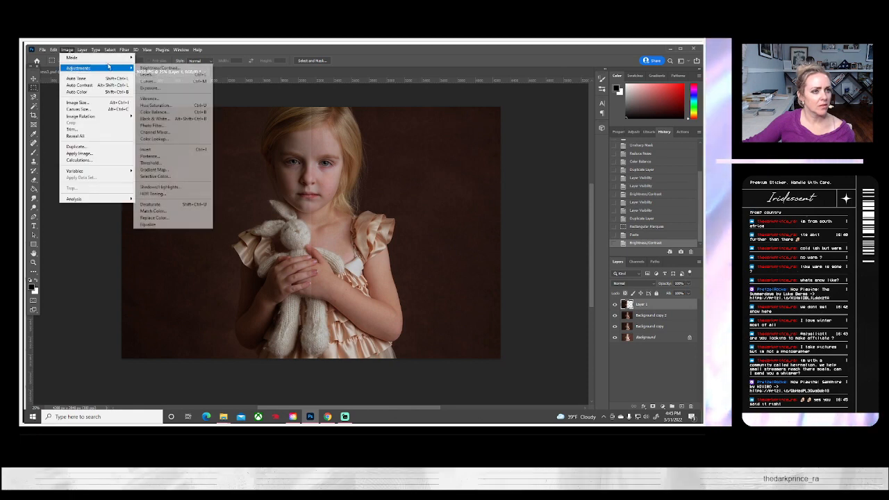
{"action": "left_click", "coordinate": [159, 68]}
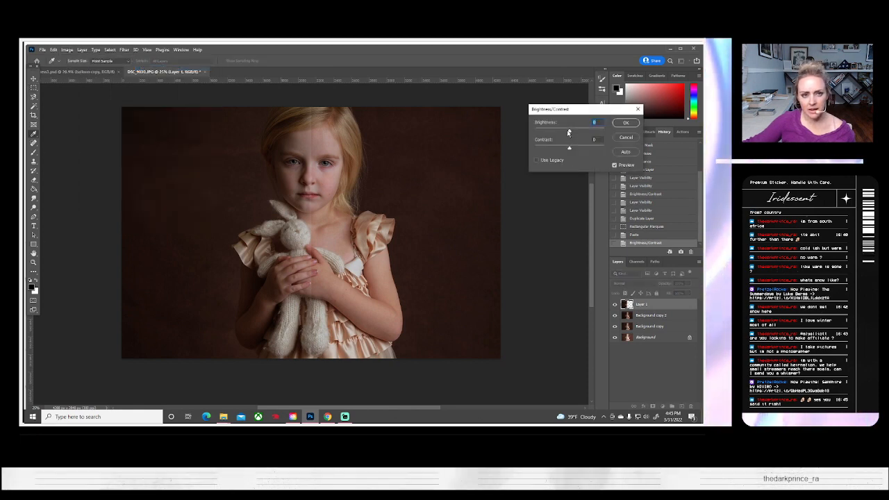
{"action": "left_click_drag", "start_coordinate": [569, 132], "coordinate": [581, 149]}
{"action": "left_click", "coordinate": [625, 124]}
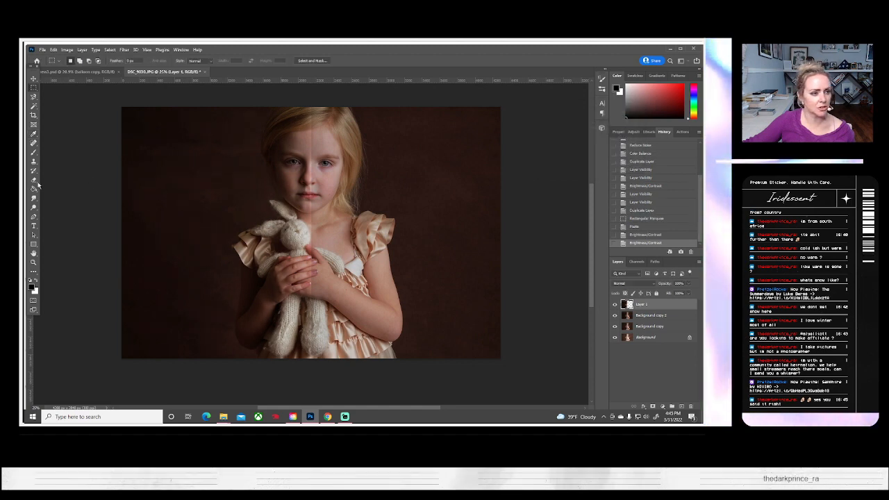
- Erase the vertical seam of the left-half layer through the girl's hair, face and rabbit with a larger soft Eraser, raising opacity to 100%
{"action": "key", "text": "e"}
{"action": "left_click", "coordinate": [75, 61]}
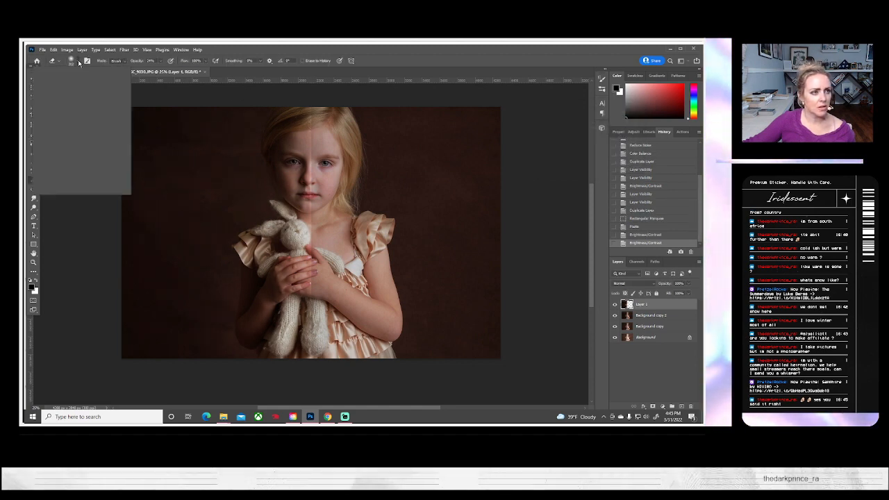
{"action": "left_click", "coordinate": [105, 84]}
{"action": "mouse_move", "coordinate": [313, 113]}
{"action": "left_mouse_down"}
{"action": "mouse_move", "coordinate": [316, 153]}
{"action": "mouse_move", "coordinate": [330, 111]}
{"action": "left_mouse_up"}
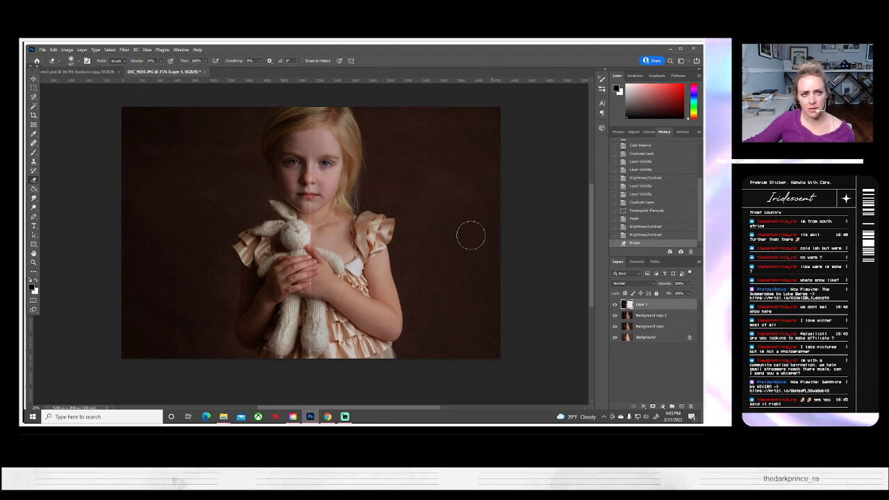
{"action": "key", "text": "0"}
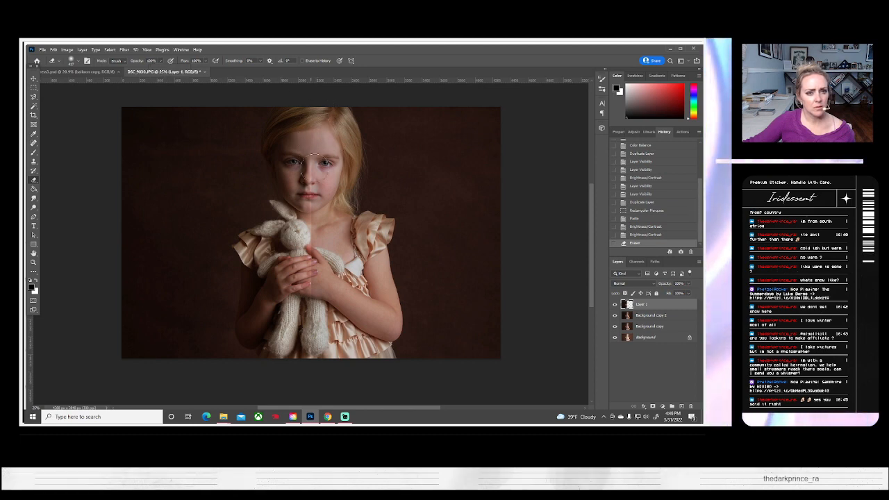
{"action": "mouse_move", "coordinate": [308, 146]}
{"action": "left_mouse_down"}
{"action": "mouse_move", "coordinate": [323, 278]}
{"action": "mouse_move", "coordinate": [369, 263]}
{"action": "mouse_move", "coordinate": [340, 200]}
{"action": "mouse_move", "coordinate": [312, 275]}
{"action": "mouse_move", "coordinate": [305, 366]}
{"action": "mouse_move", "coordinate": [321, 389]}
{"action": "left_mouse_up"}
{"action": "left_click_drag", "start_coordinate": [306, 273], "coordinate": [314, 278]}
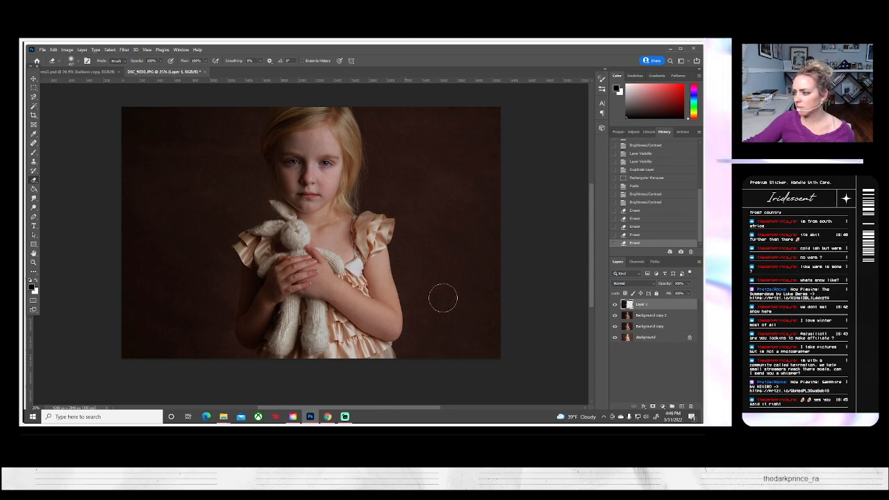
- Compare the image with the left-half layer hidden and shown, and erase more of its edge on the girl's forehead and chin
{"action": "left_click", "coordinate": [615, 305]}
{"action": "left_click", "coordinate": [615, 305]}
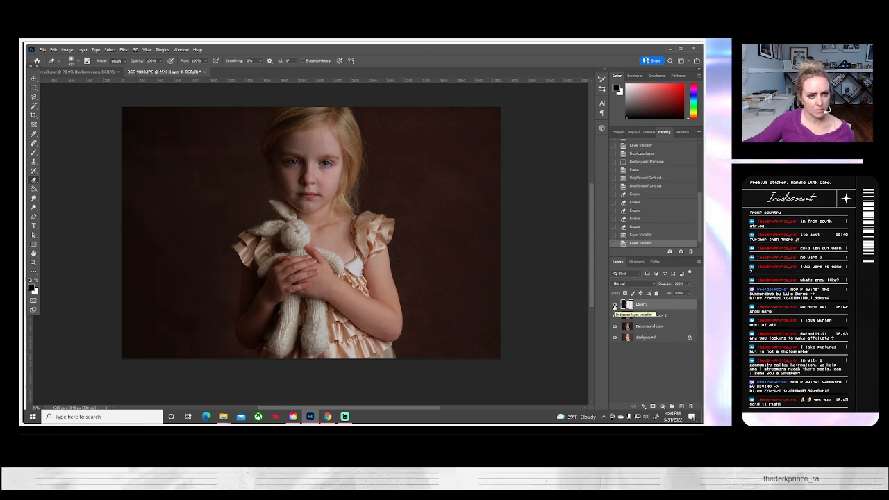
{"action": "left_click_drag", "start_coordinate": [310, 141], "coordinate": [300, 157]}
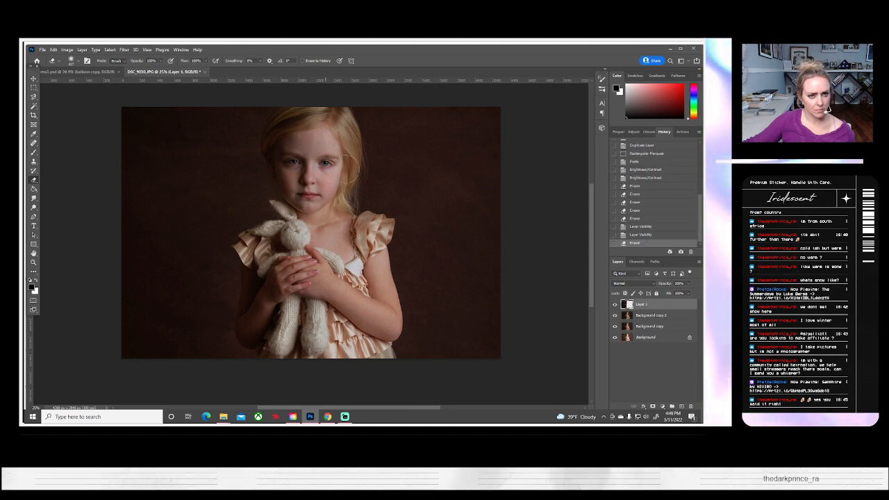
{"action": "left_click_drag", "start_coordinate": [295, 194], "coordinate": [297, 182]}
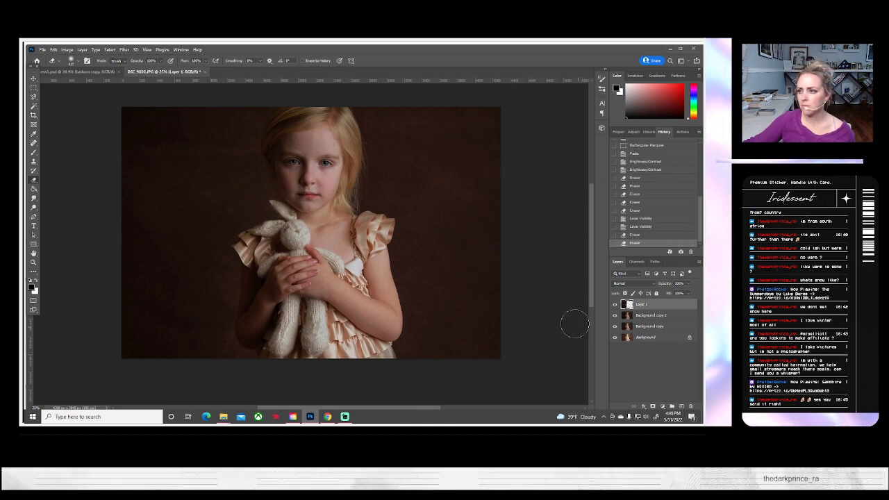
- Merge the left-half layer with Background copy 2 and duplicate the merged Layer 1 as Layer 1 copy
{"action": "right_click", "coordinate": [640, 312]}
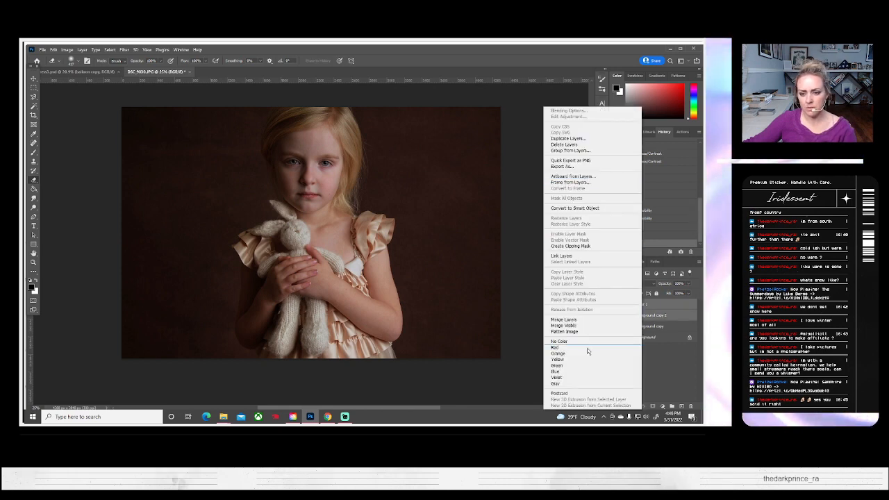
{"action": "left_click", "coordinate": [565, 319]}
{"action": "right_click", "coordinate": [650, 306]}
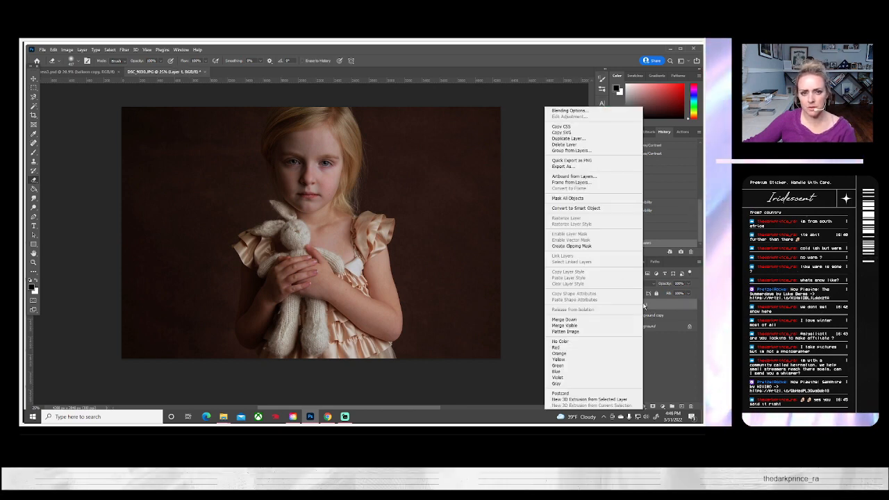
{"action": "left_click", "coordinate": [580, 140]}
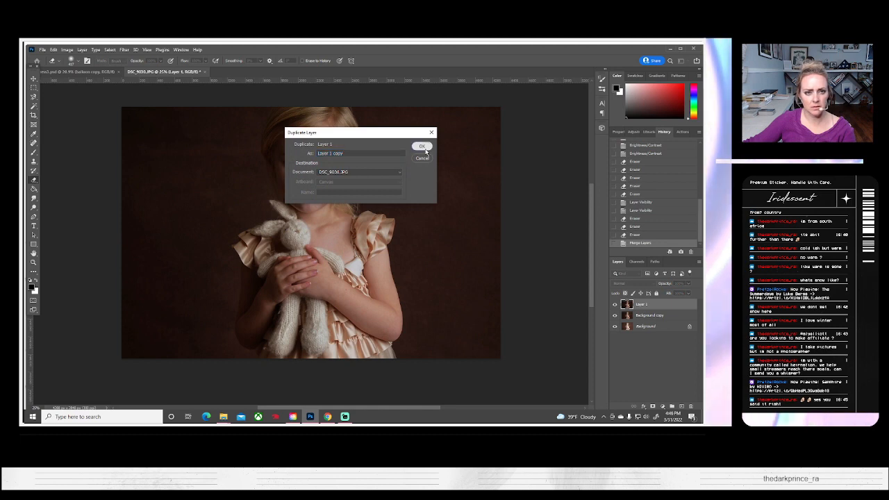
{"action": "left_click", "coordinate": [420, 145]}
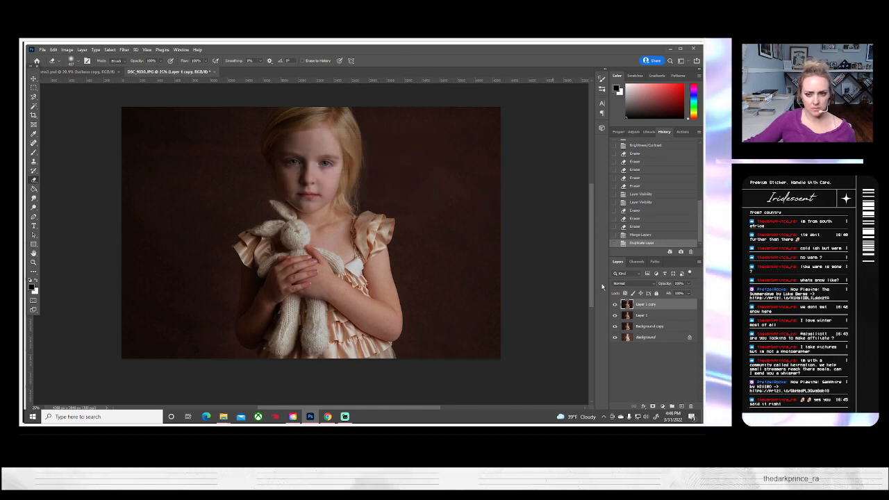
- Apply Lens Correction to Layer 1 copy with custom settings, shifting the vertical perspective slightly to the negative side
{"action": "double_click", "coordinate": [147, 51]}
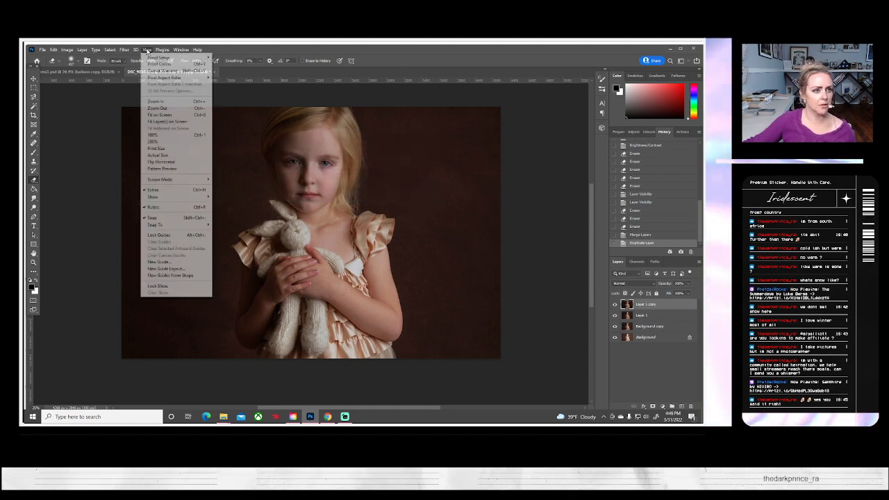
{"action": "double_click", "coordinate": [241, 47]}
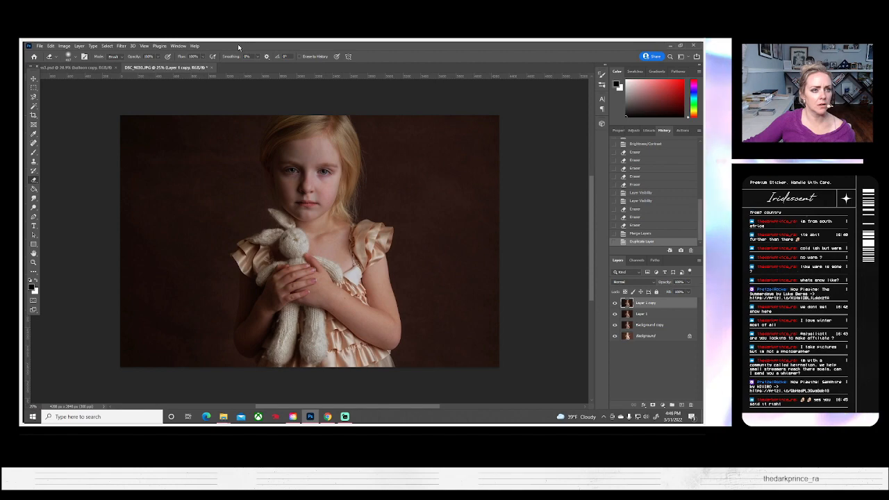
{"action": "left_click", "coordinate": [123, 46]}
{"action": "left_click", "coordinate": [137, 105]}
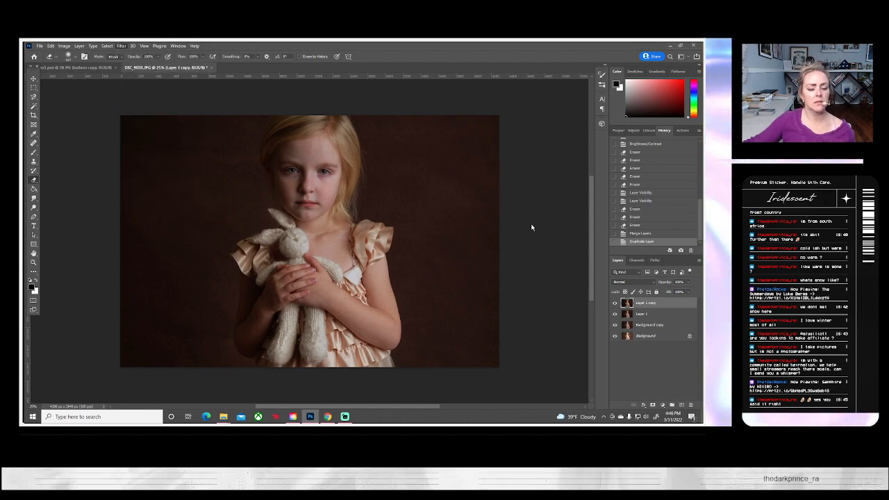
{"action": "left_click", "coordinate": [635, 89]}
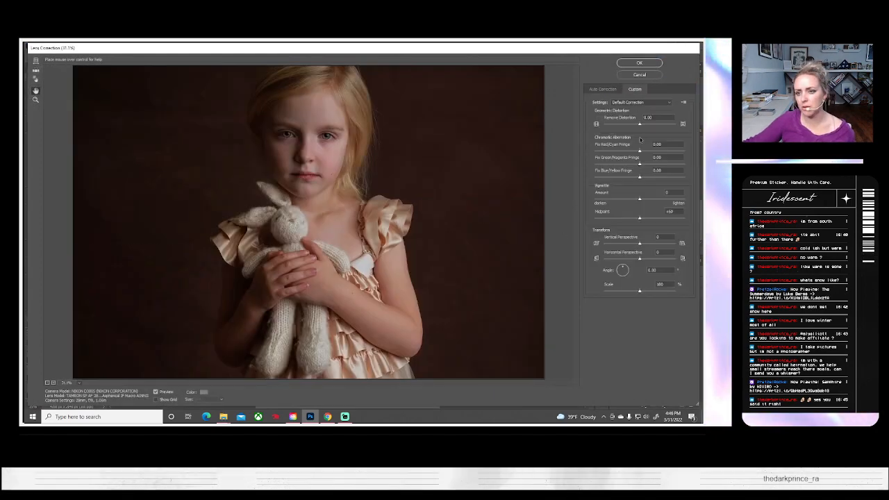
{"action": "left_click", "coordinate": [640, 244]}
{"action": "left_click_drag", "start_coordinate": [641, 245], "coordinate": [638, 244]}
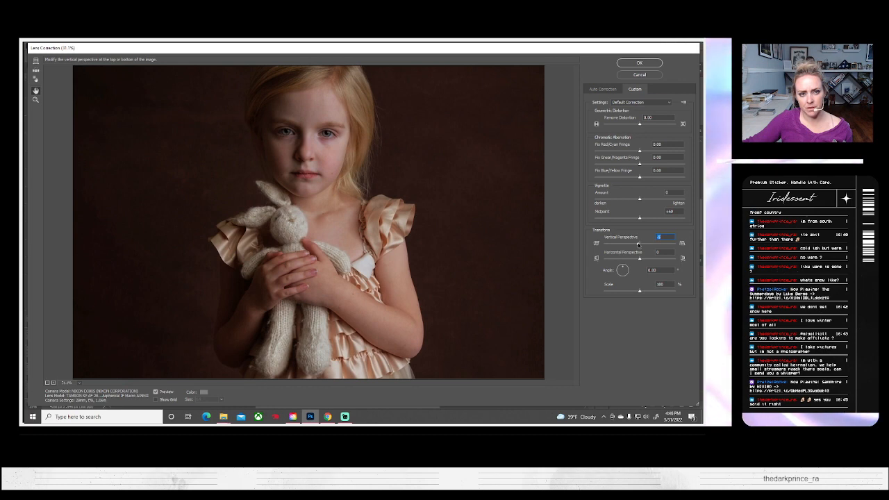
{"action": "left_click", "coordinate": [640, 63]}
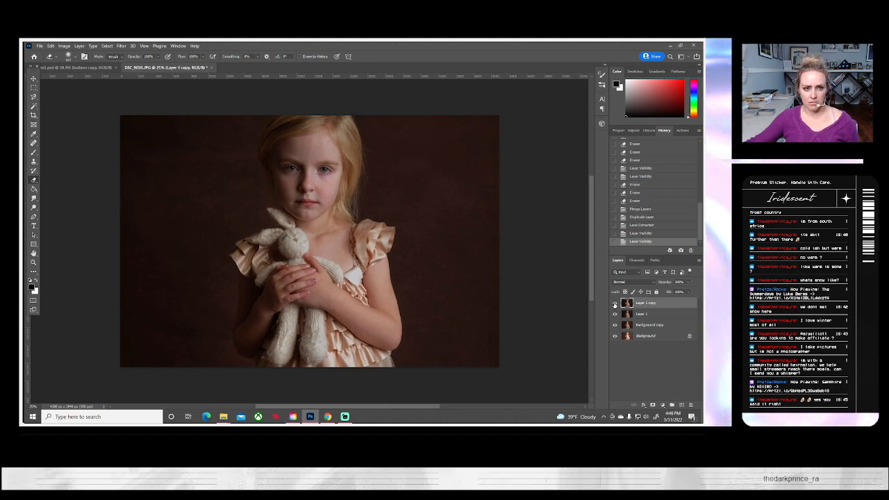
- Duplicate the lens-corrected Layer 1 copy as Layer 1 copy 2
{"action": "right_click", "coordinate": [647, 303]}
{"action": "left_click", "coordinate": [573, 139]}
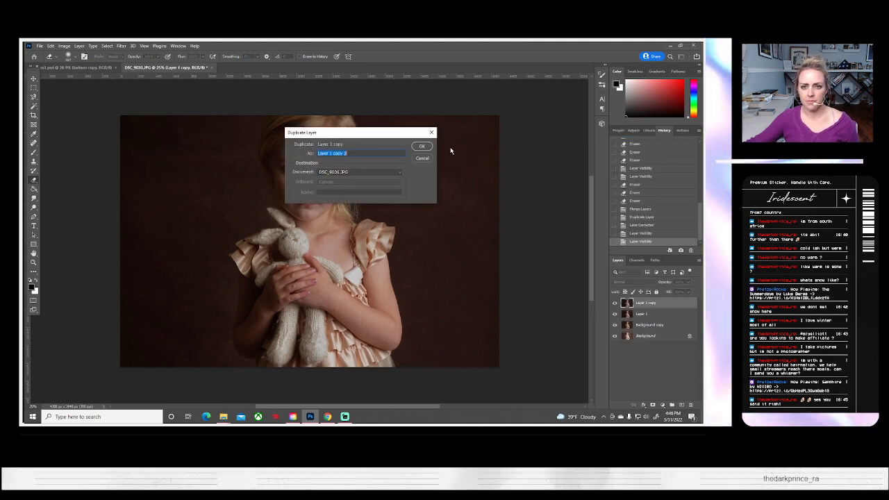
{"action": "key", "text": "Return"}
- Retouch the dirty edge of the uppermost fingernail on the hand over the rabbit, using a soft Clone Stamp of size 10
{"action": "left_click", "coordinate": [34, 262]}
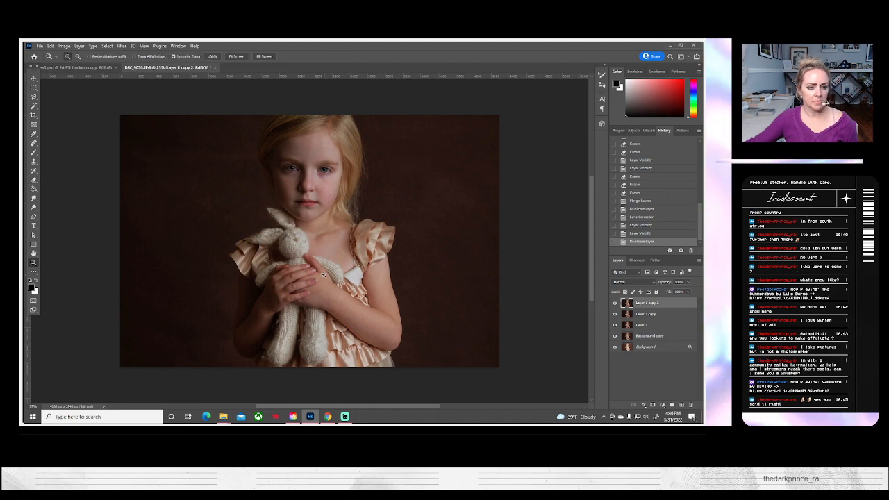
{"action": "left_click_drag", "start_coordinate": [292, 268], "coordinate": [348, 401]}
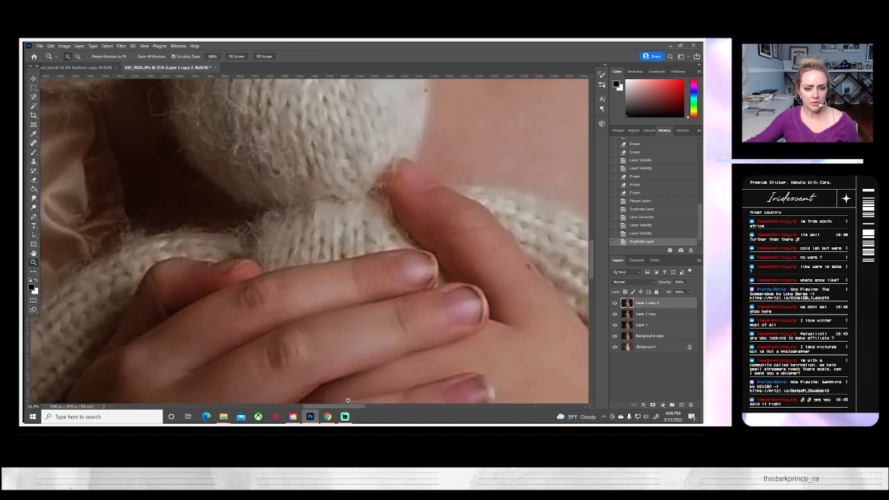
{"action": "left_click", "coordinate": [33, 161]}
{"action": "left_click", "coordinate": [68, 56]}
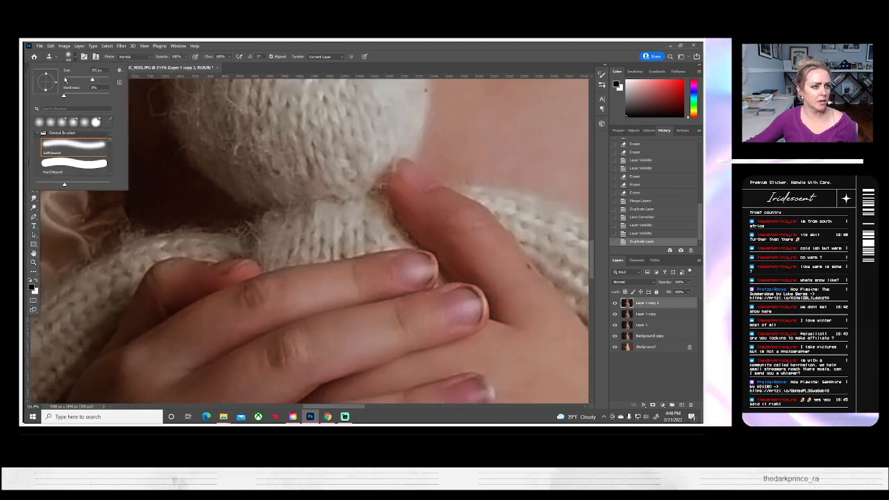
{"action": "left_click", "coordinate": [66, 80]}
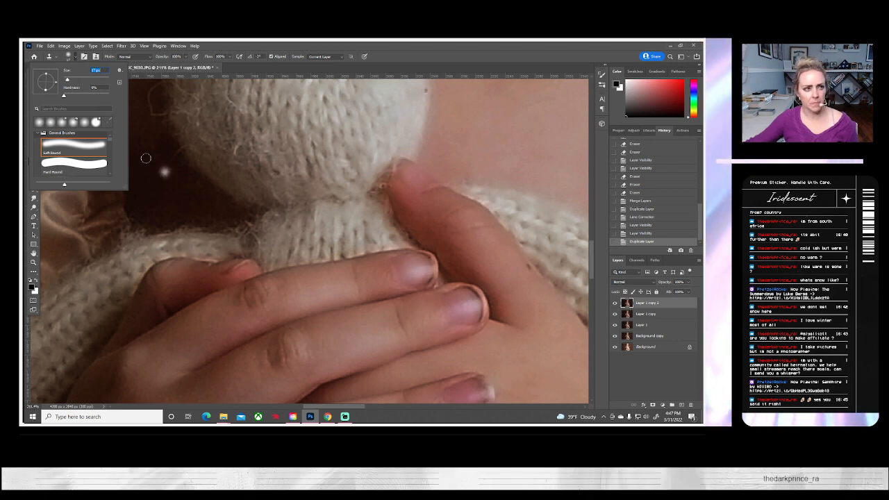
{"action": "type", "text": "10"}
{"action": "key", "text": "Return"}
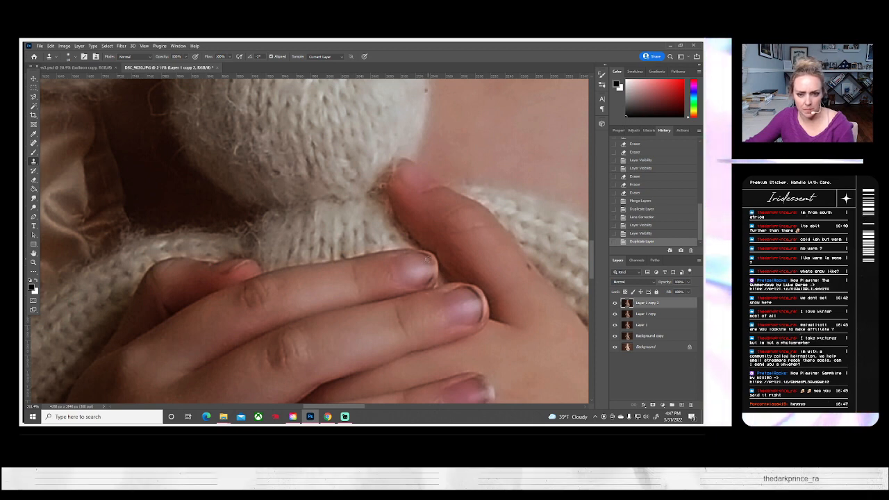
{"action": "left_click_drag", "start_coordinate": [429, 260], "coordinate": [417, 255]}
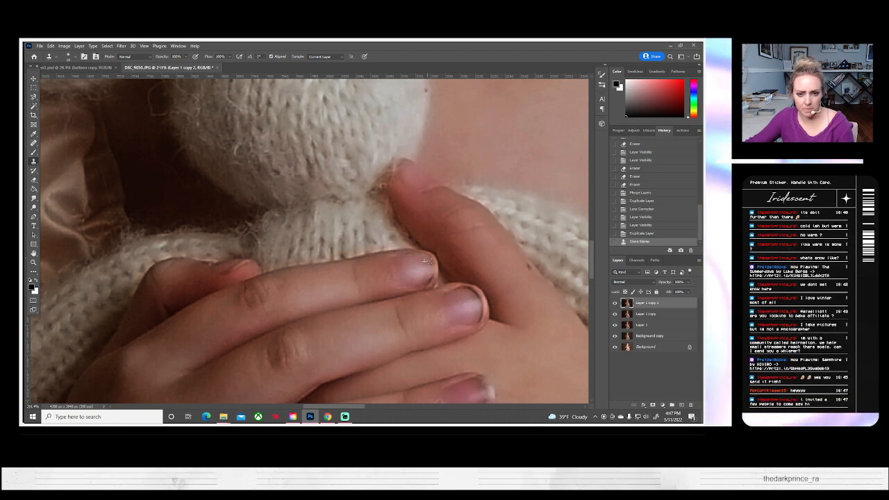
{"action": "left_click", "coordinate": [421, 284]}
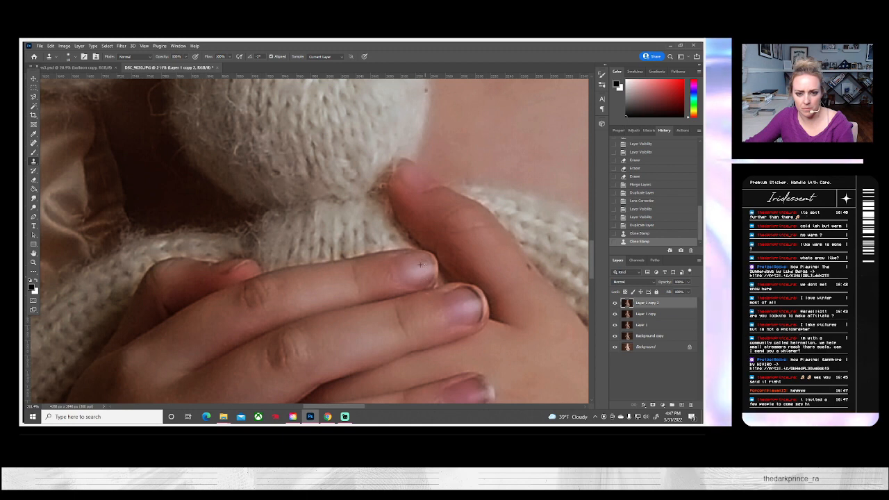
{"action": "left_click_drag", "start_coordinate": [420, 264], "coordinate": [418, 256]}
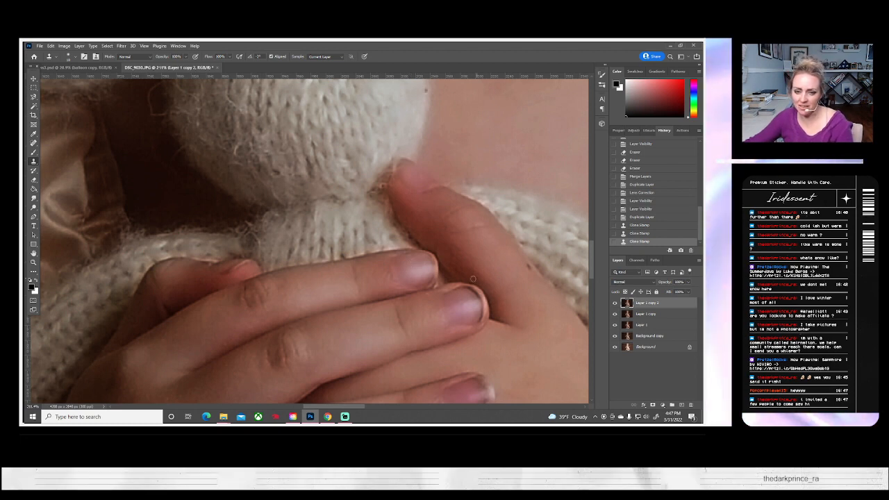
- Clone skin and nail tones over the dark rim and marks of the second fingernail from the top
{"action": "left_click", "coordinate": [453, 294]}
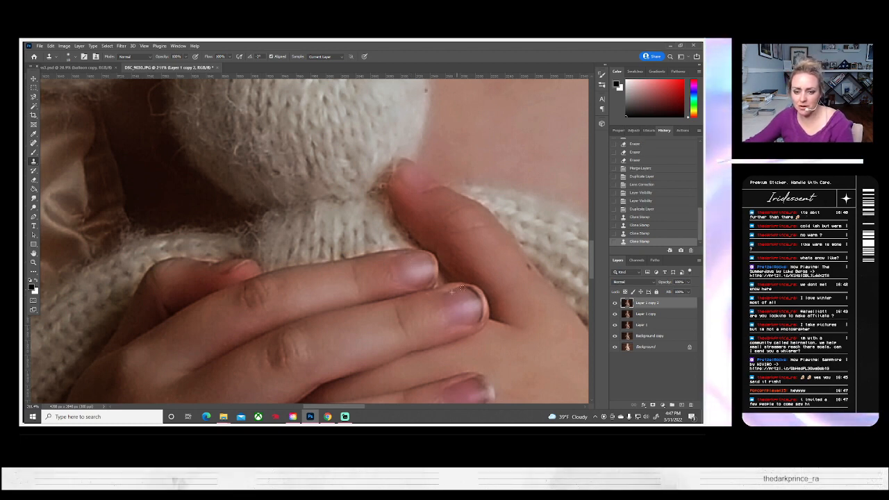
{"action": "left_click", "coordinate": [471, 295]}
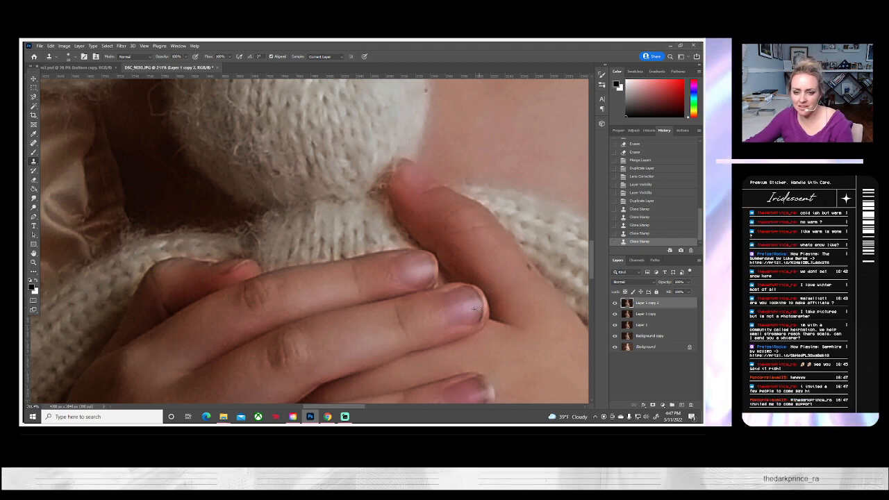
{"action": "left_click", "coordinate": [475, 313]}
{"action": "left_click", "coordinate": [473, 305]}
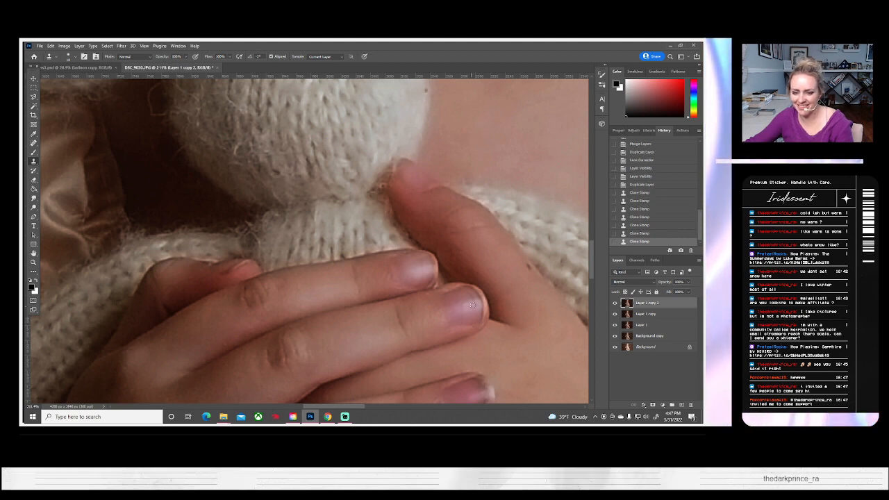
{"action": "left_click", "coordinate": [473, 306]}
{"action": "left_click_drag", "start_coordinate": [472, 305], "coordinate": [470, 248]}
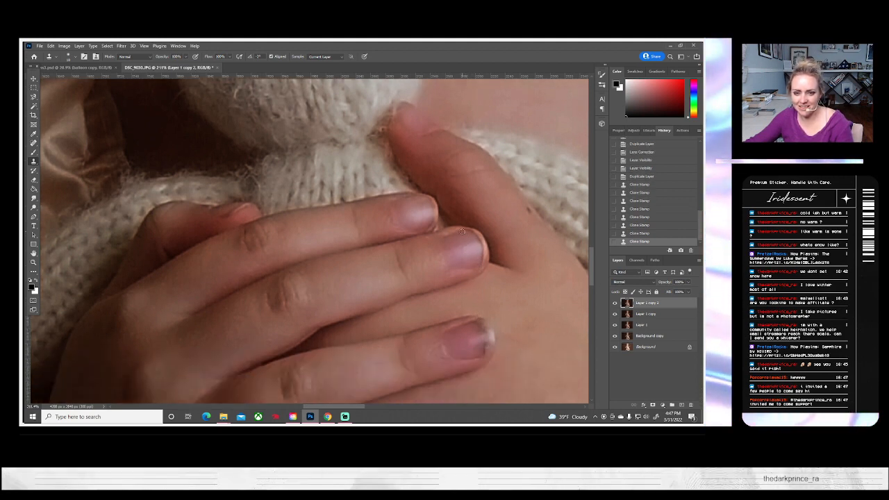
{"action": "left_click", "coordinate": [478, 251]}
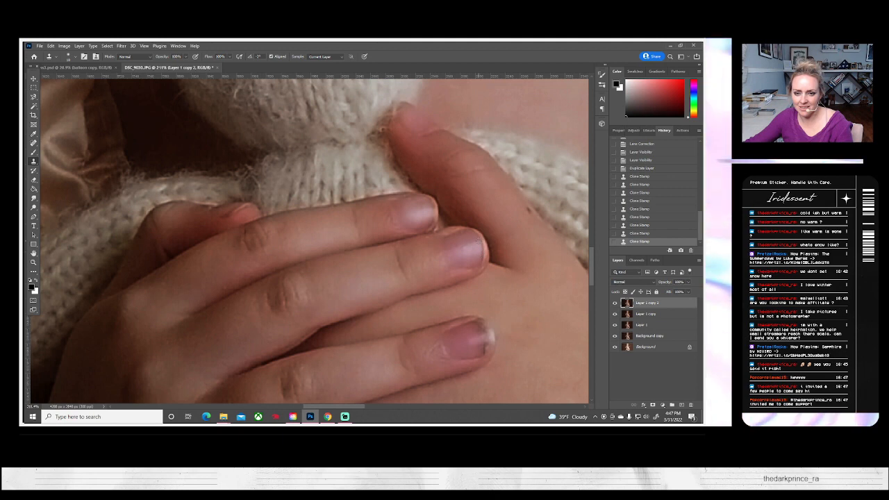
- Clone out the dark dirt along the tip and edge of the third fingernail from the top
{"action": "left_click", "coordinate": [459, 296]}
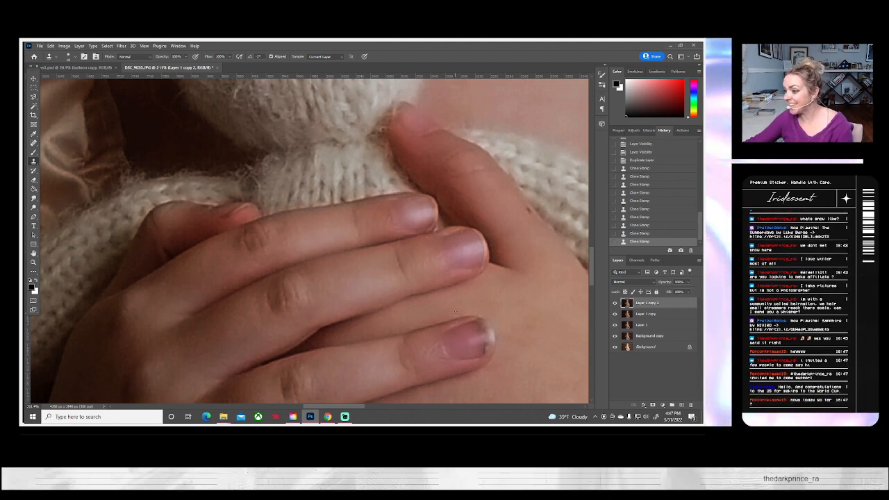
{"action": "scroll", "coordinate": [464, 306], "scroll_direction": "down", "scroll_amount": 2}
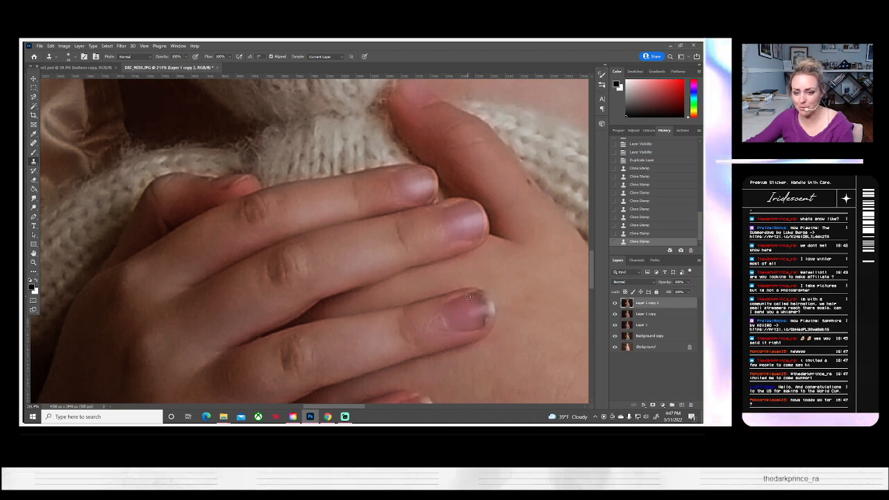
{"action": "mouse_move", "coordinate": [476, 300]}
{"action": "left_mouse_down"}
{"action": "mouse_move", "coordinate": [484, 317]}
{"action": "mouse_move", "coordinate": [464, 327]}
{"action": "left_mouse_up"}
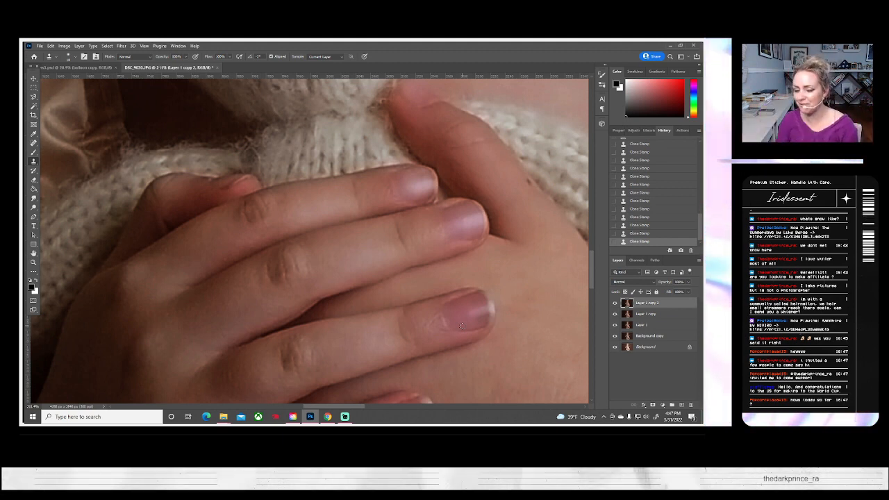
- Examine the retouched fingernails up close, and check the whole portrait fitted to the screen
{"action": "scroll", "coordinate": [475, 323], "scroll_direction": "down", "scroll_amount": 5}
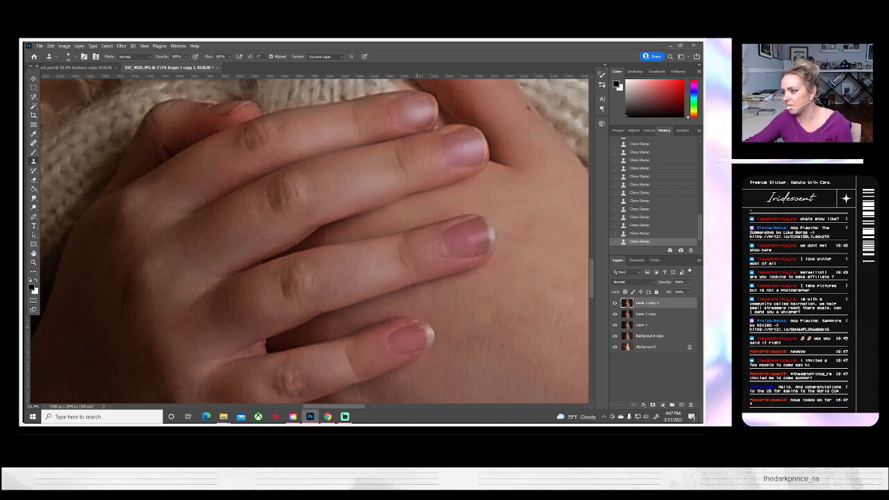
{"action": "scroll", "coordinate": [418, 326], "scroll_direction": "down", "scroll_amount": 3}
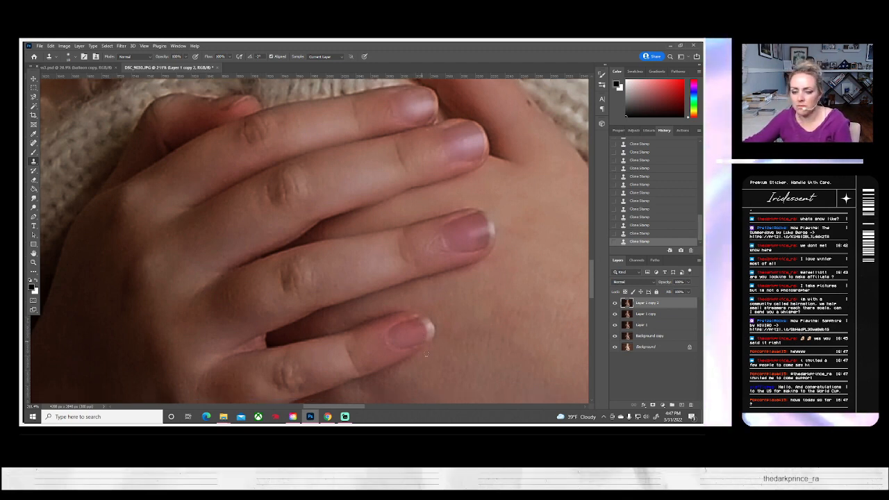
{"action": "scroll", "coordinate": [429, 351], "scroll_direction": "up", "scroll_amount": 4}
{"action": "scroll", "coordinate": [431, 356], "scroll_direction": "up", "scroll_amount": 4}
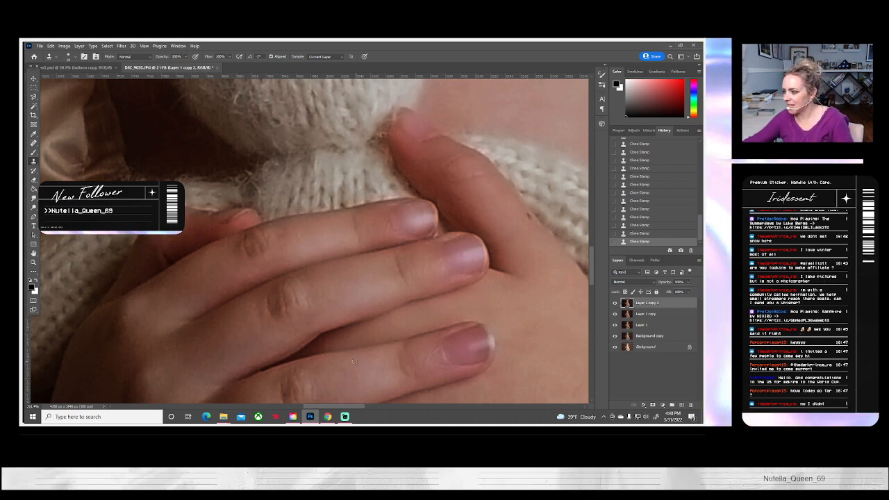
{"action": "scroll", "coordinate": [354, 361], "scroll_direction": "down", "scroll_amount": 10}
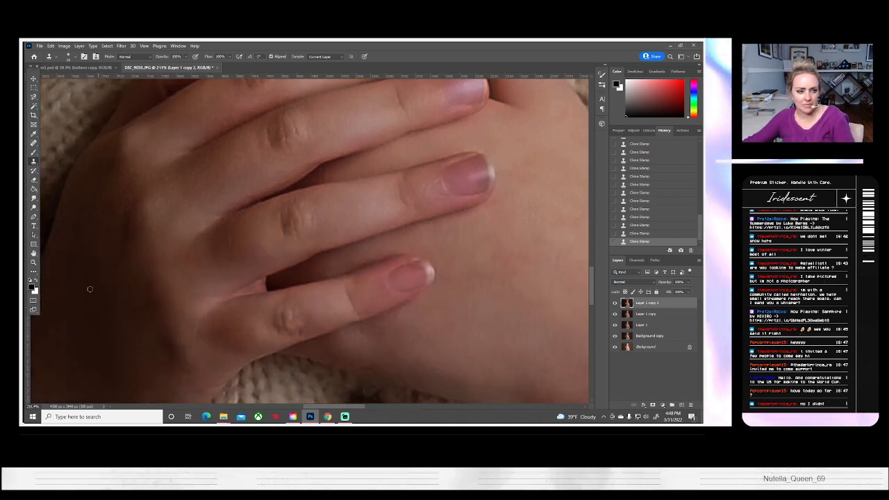
{"action": "left_click", "coordinate": [33, 262]}
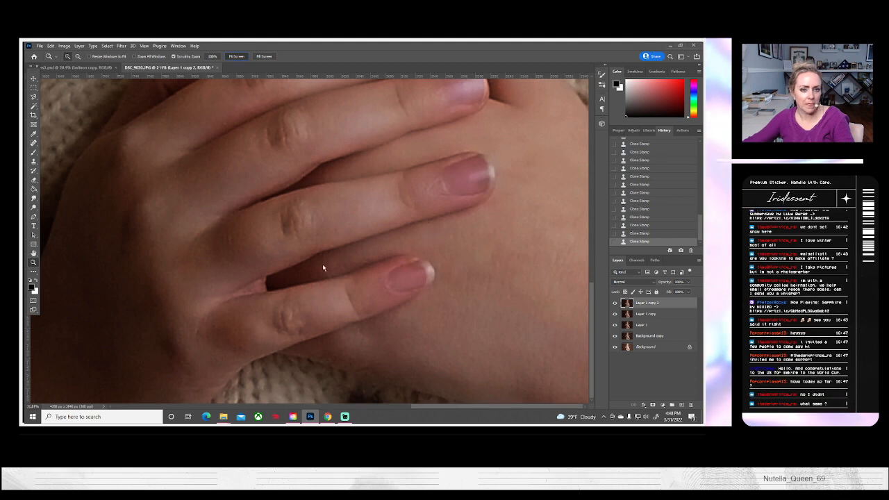
{"action": "key", "text": "ctrl+0"}
{"action": "scroll", "coordinate": [379, 301], "scroll_direction": "up", "scroll_amount": 1}
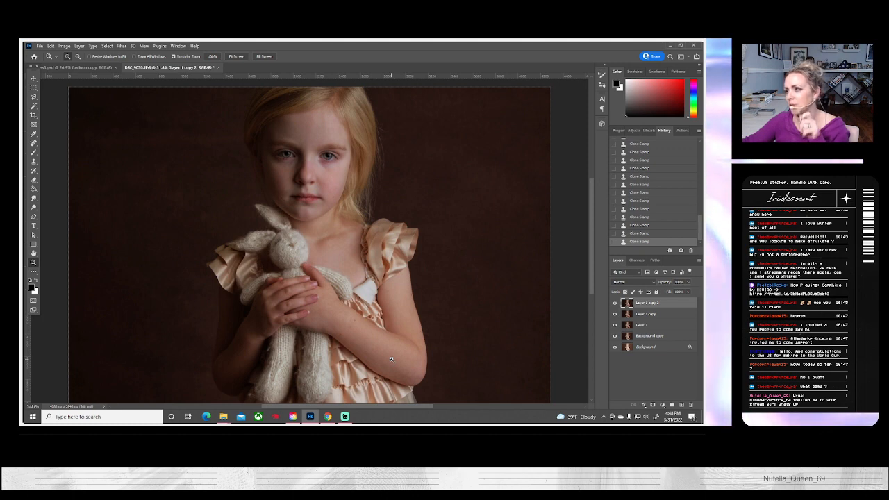
{"action": "scroll", "coordinate": [407, 363], "scroll_direction": "up", "scroll_amount": 1}
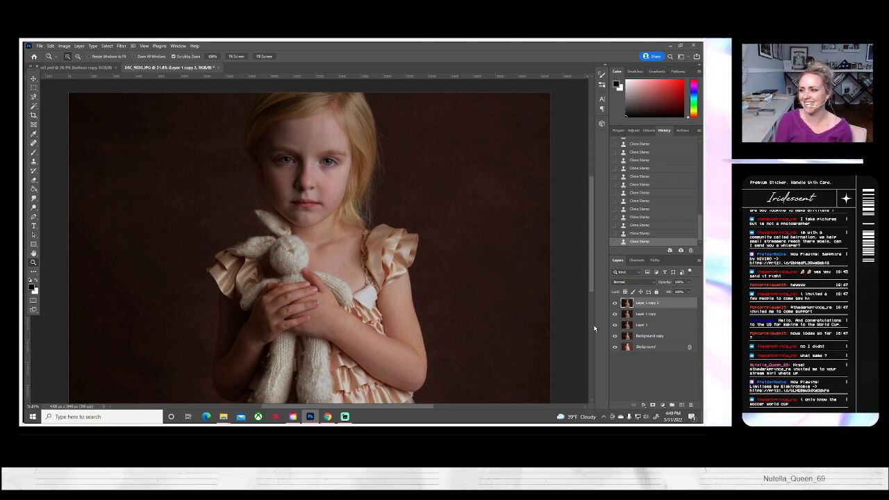
{"action": "scroll", "coordinate": [470, 303], "scroll_direction": "up", "scroll_amount": 3}
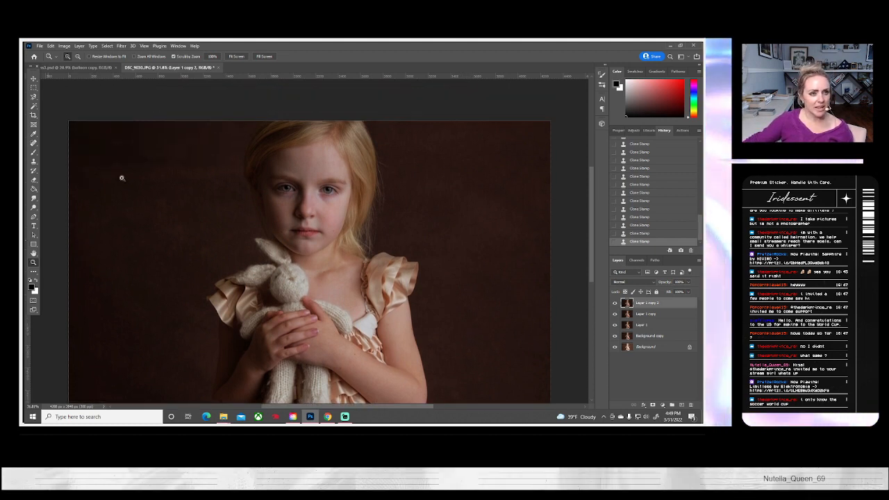
- Compare the portrait with the top retouching layer hidden and shown, and duplicate that layer for further work
{"action": "left_click", "coordinate": [232, 57]}
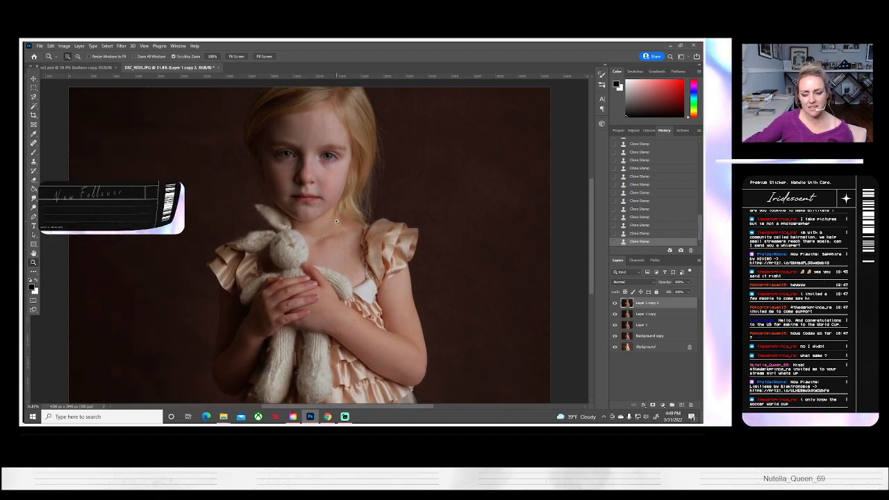
{"action": "left_click", "coordinate": [615, 303]}
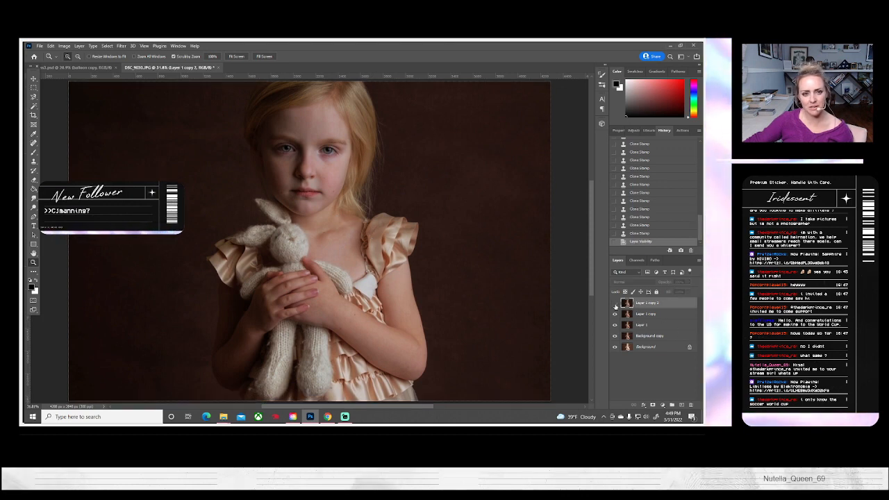
{"action": "left_click", "coordinate": [615, 304]}
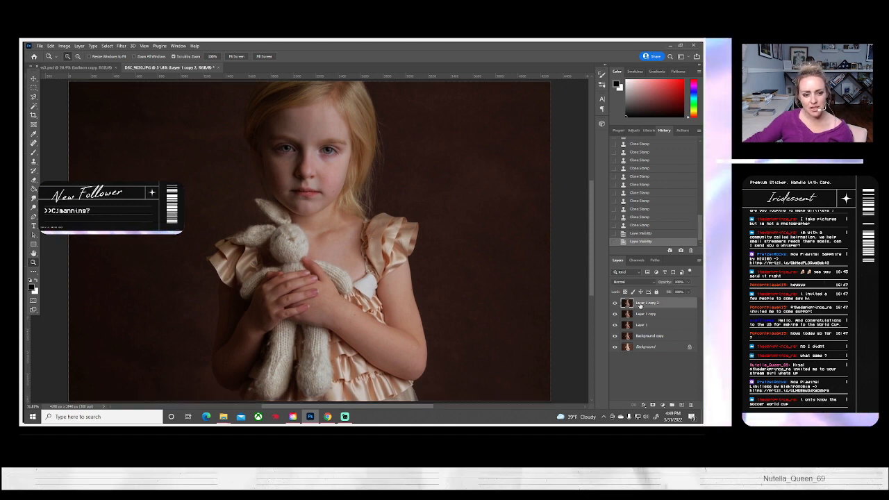
{"action": "right_click", "coordinate": [640, 306]}
{"action": "left_click", "coordinate": [577, 140]}
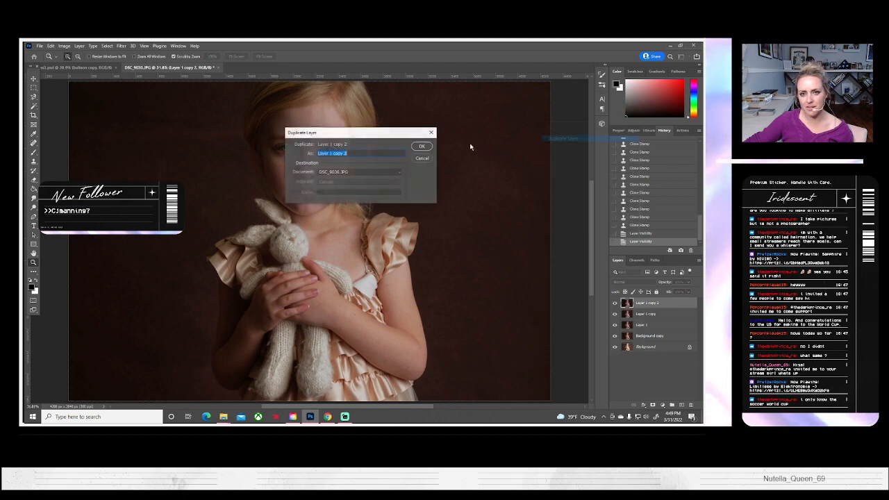
{"action": "key", "text": "Return"}
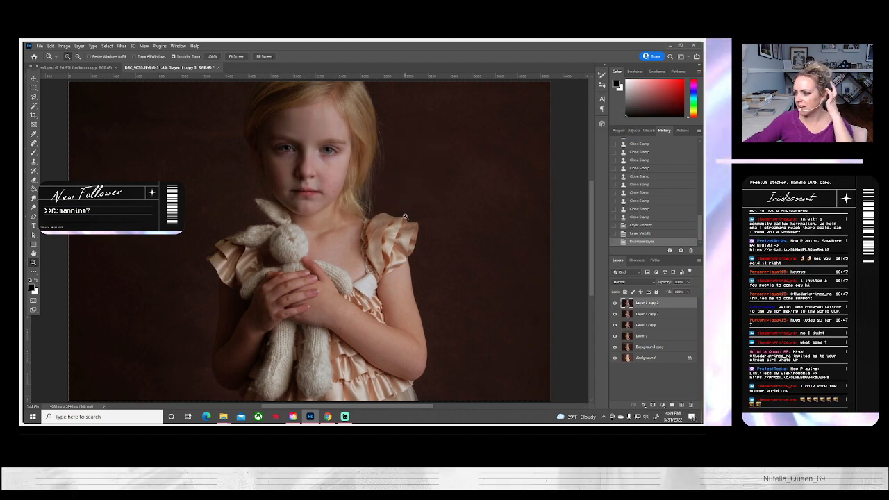
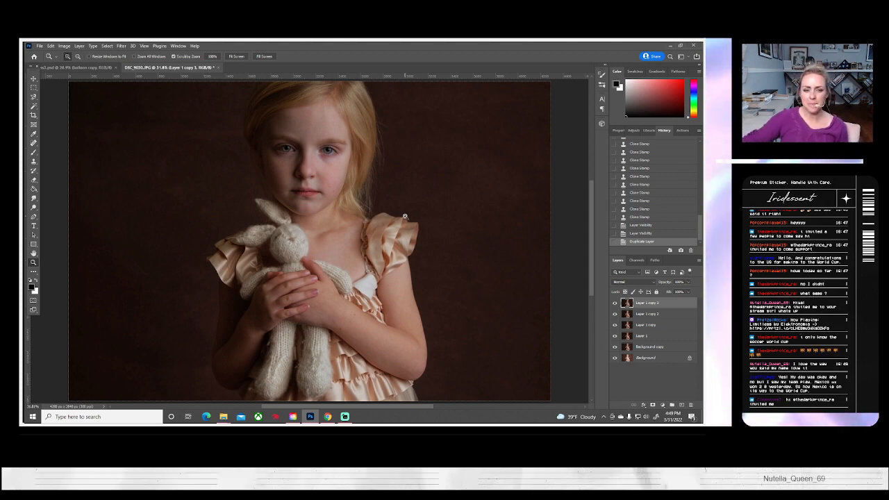
- Heal small blemishes along the bridge and shadowed side of the girl's nose with a small content-aware Spot Healing Brush
{"action": "scroll", "coordinate": [362, 209], "scroll_direction": "up", "scroll_amount": 3}
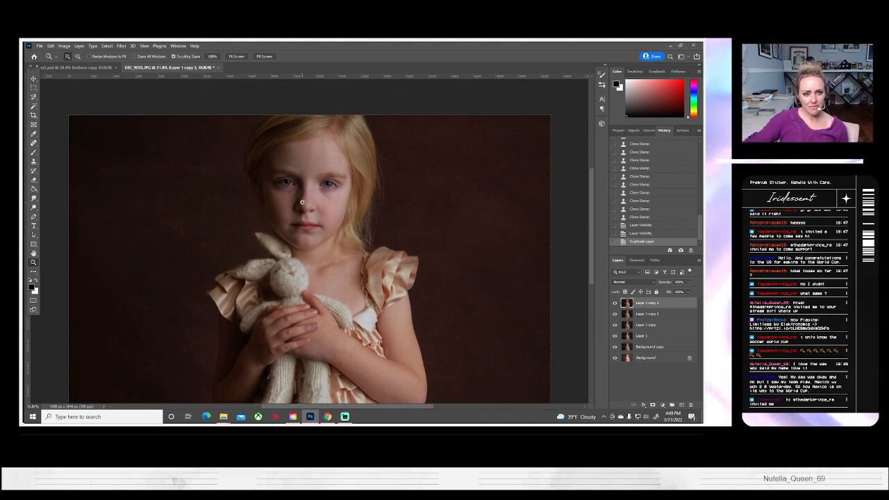
{"action": "left_click", "coordinate": [302, 202]}
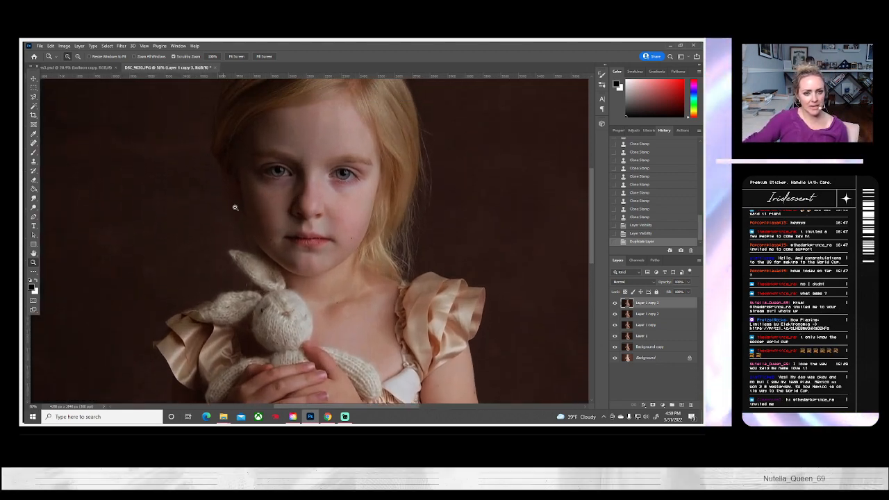
{"action": "left_click", "coordinate": [305, 204]}
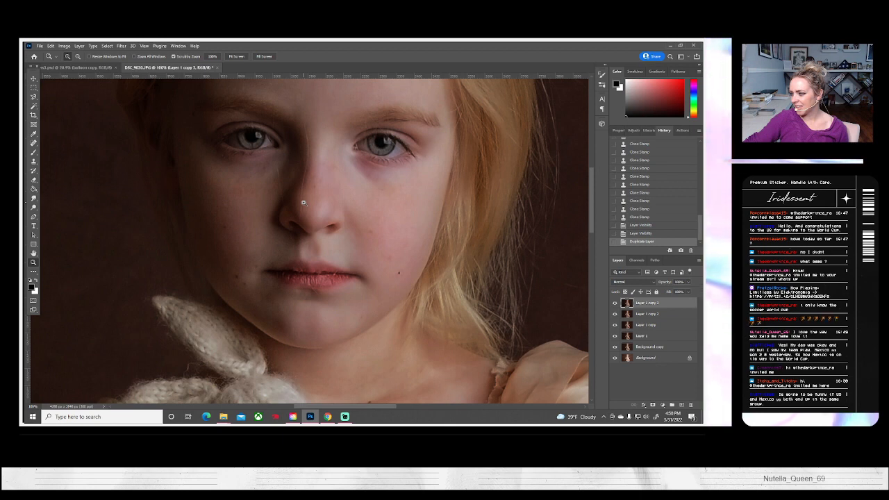
{"action": "scroll", "coordinate": [303, 202], "scroll_direction": "up", "scroll_amount": 3}
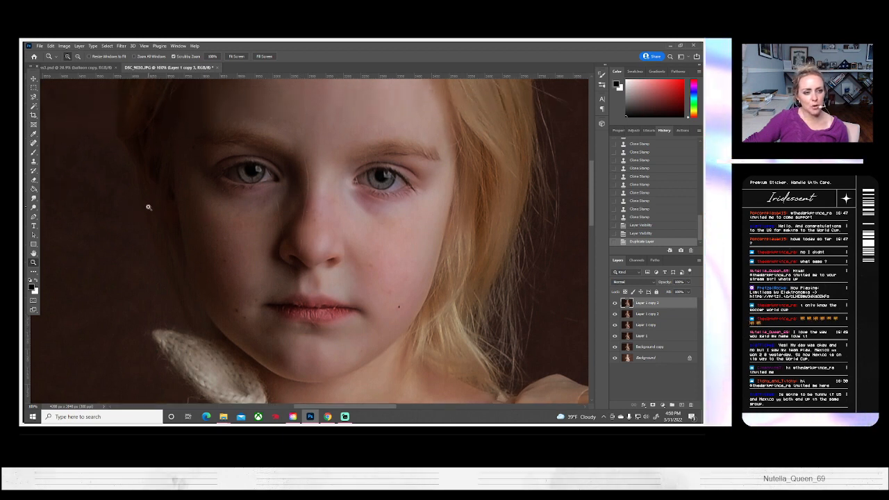
{"action": "left_click", "coordinate": [35, 207]}
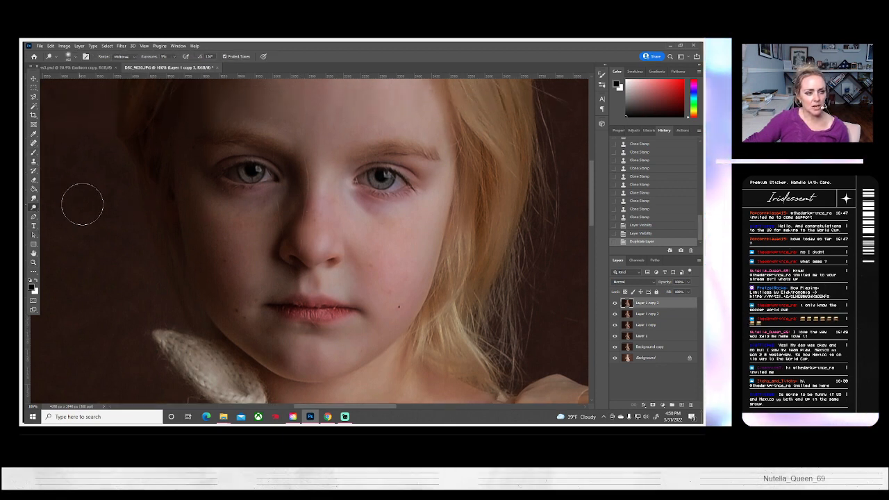
{"action": "left_click", "coordinate": [33, 144]}
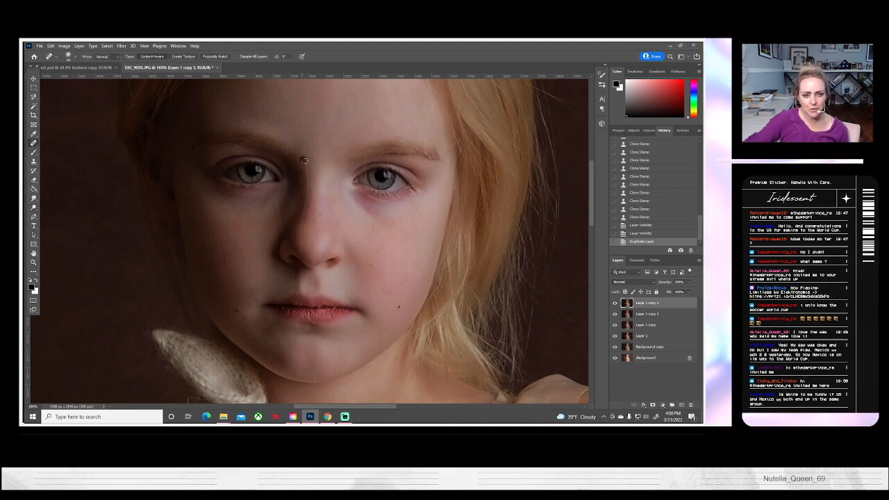
{"action": "left_click_drag", "start_coordinate": [304, 161], "coordinate": [301, 225]}
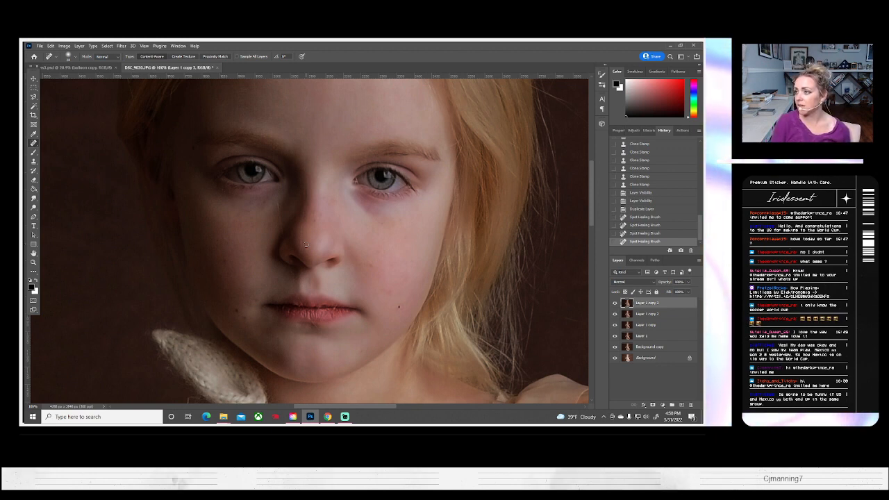
{"action": "left_click", "coordinate": [277, 212]}
{"action": "mouse_move", "coordinate": [282, 222]}
{"action": "left_mouse_down"}
{"action": "mouse_move", "coordinate": [281, 233]}
{"action": "mouse_move", "coordinate": [277, 196]}
{"action": "left_mouse_up"}
{"action": "left_click_drag", "start_coordinate": [301, 228], "coordinate": [302, 247]}
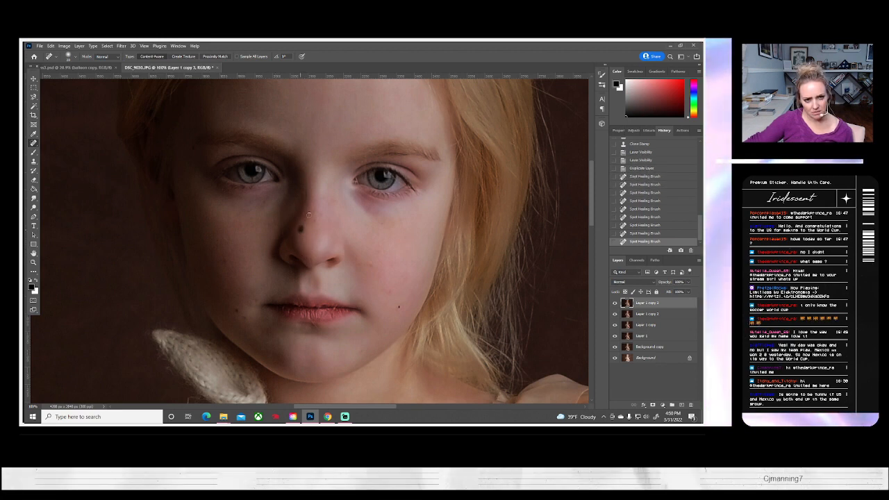
{"action": "left_click", "coordinate": [301, 229]}
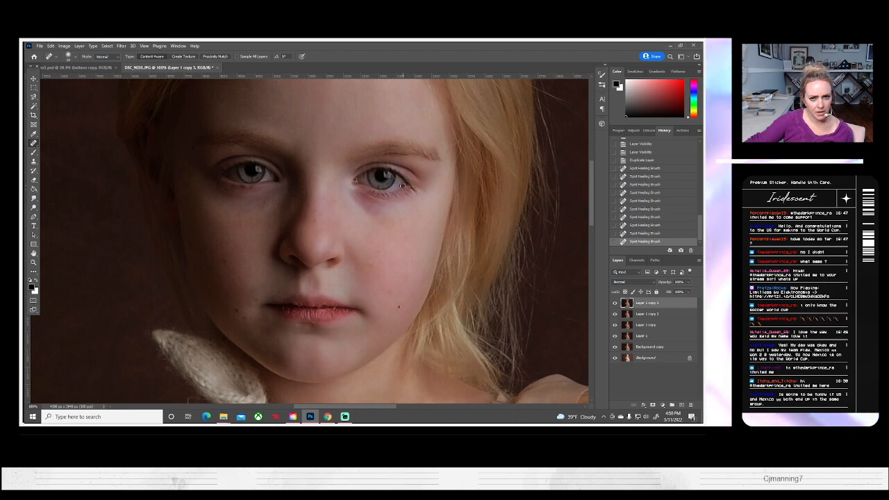
- Spot-heal the small marks around the lower lid of the lit eye and the dark mole on the lit cheek
{"action": "left_click", "coordinate": [399, 182]}
{"action": "left_click", "coordinate": [395, 179]}
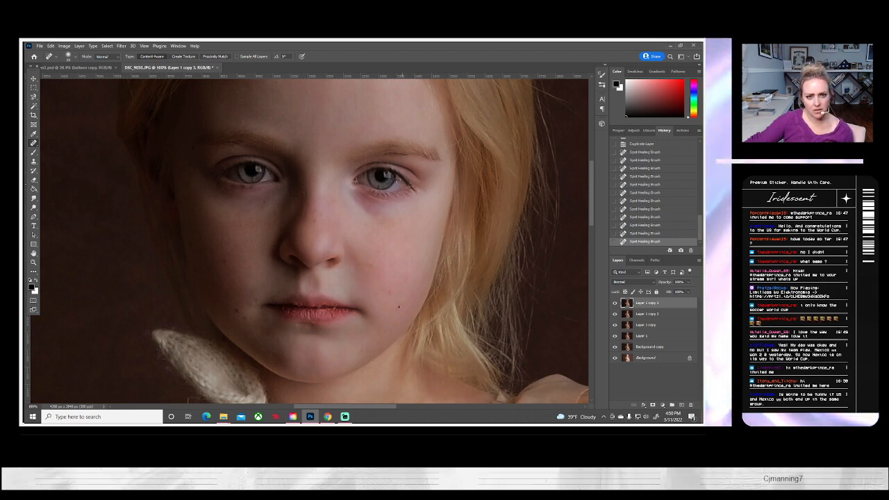
{"action": "left_click", "coordinate": [411, 171]}
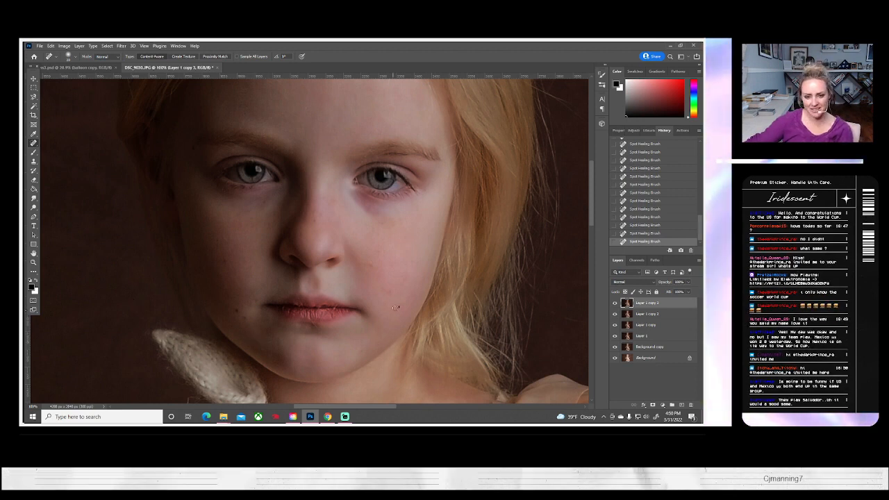
{"action": "left_click_drag", "start_coordinate": [396, 307], "coordinate": [398, 309]}
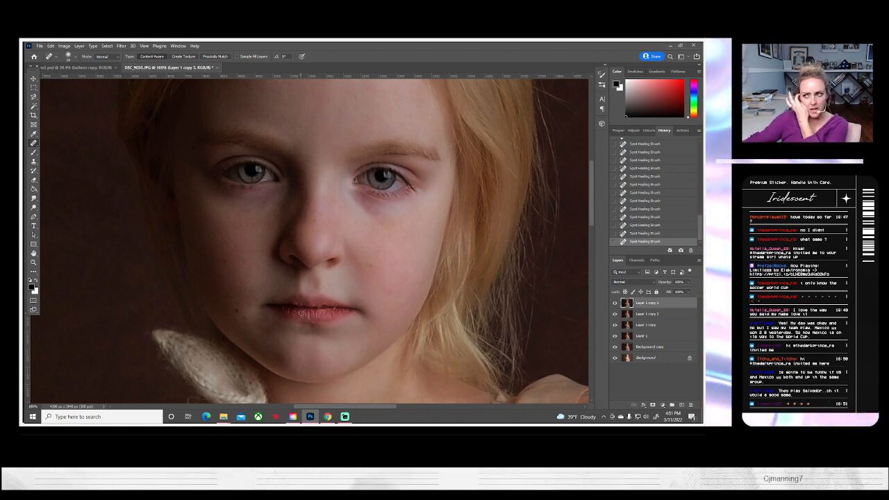
- Paint small freckles across the bridge and side of the nose, using the Burn tool with a tiny soft midtones brush
{"action": "left_click", "coordinate": [34, 209]}
{"action": "left_click", "coordinate": [55, 214]}
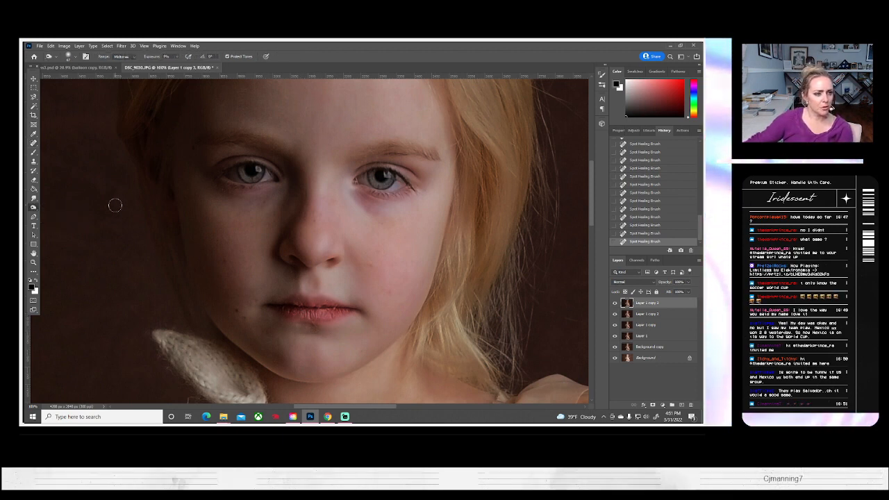
{"action": "left_click", "coordinate": [68, 56]}
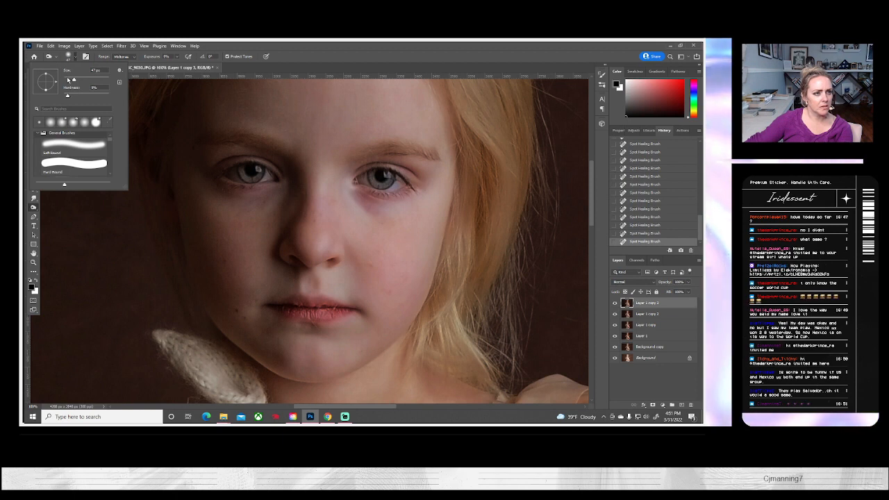
{"action": "left_click", "coordinate": [68, 80]}
{"action": "left_click", "coordinate": [314, 220]}
{"action": "left_click", "coordinate": [316, 218]}
{"action": "left_click", "coordinate": [317, 217]}
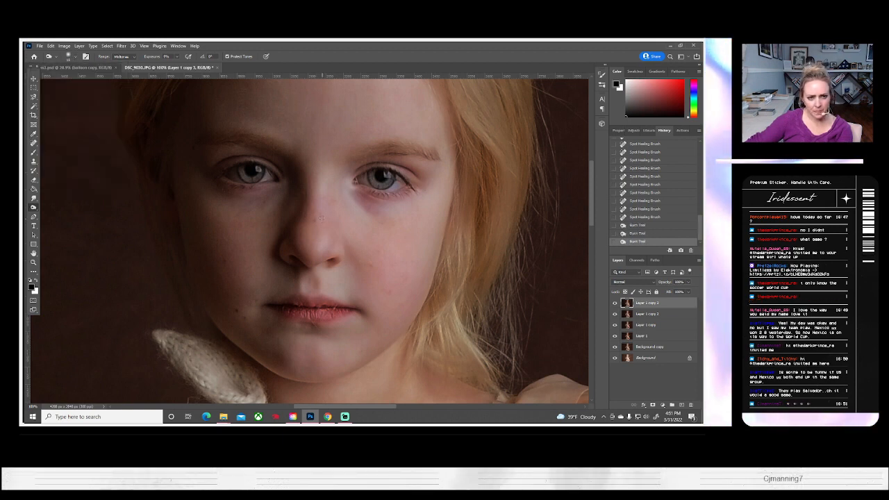
{"action": "left_click", "coordinate": [320, 214]}
{"action": "left_click", "coordinate": [336, 226]}
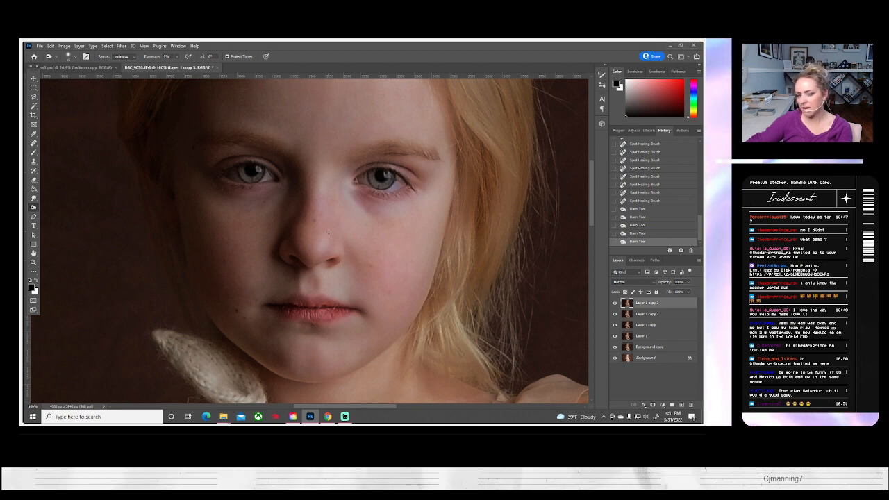
{"action": "left_click", "coordinate": [318, 217]}
{"action": "left_click", "coordinate": [318, 218]}
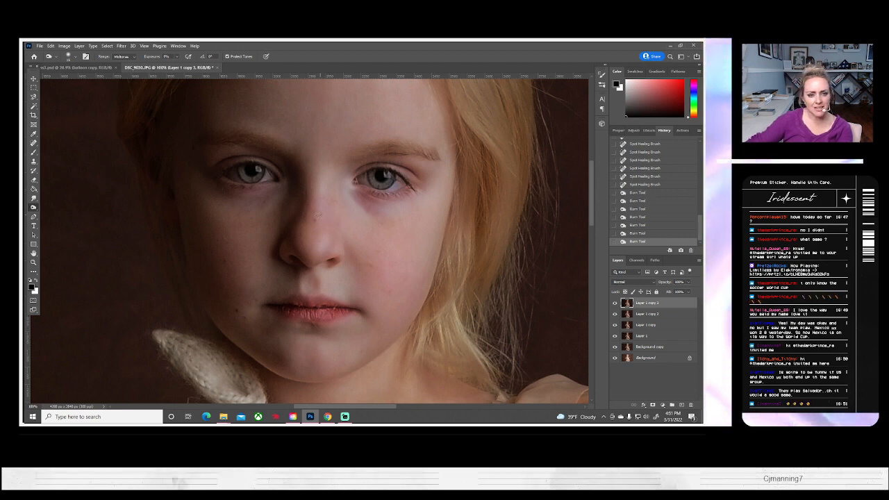
{"action": "left_click", "coordinate": [322, 223]}
{"action": "left_click", "coordinate": [325, 226]}
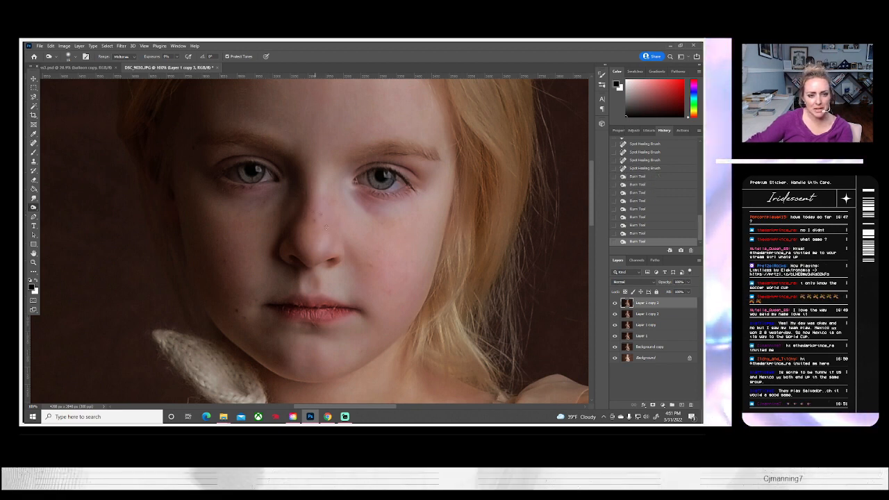
- Burn a few more freckles onto the lit cheek, from under the eye down to beside the mouth
{"action": "left_click", "coordinate": [370, 266]}
{"action": "left_click", "coordinate": [379, 258]}
{"action": "left_click", "coordinate": [380, 227]}
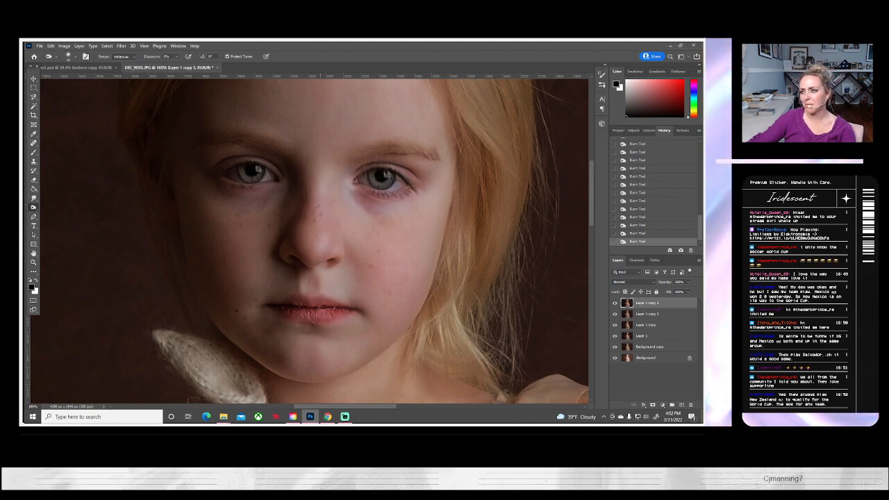
- Brighten the catchlights and irises of both eyes with short strokes of the Dodge tool, using a very small midtones brush
{"action": "right_click", "coordinate": [34, 208]}
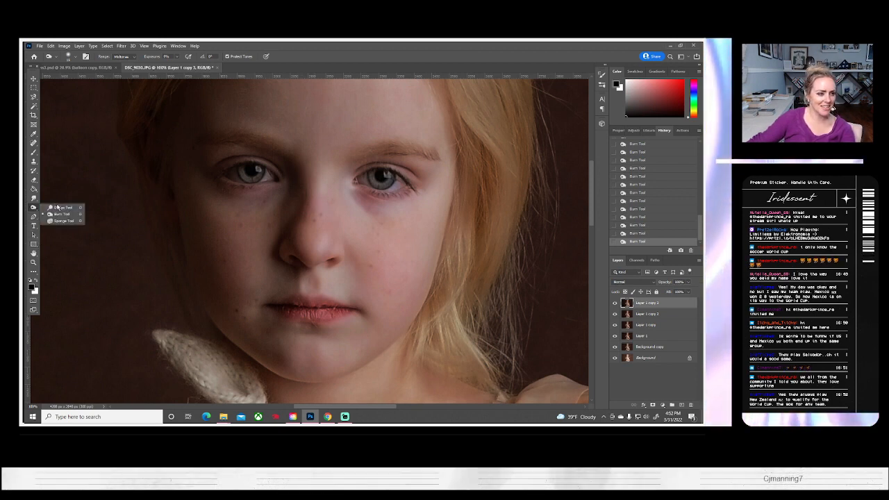
{"action": "left_click", "coordinate": [58, 207]}
{"action": "left_click", "coordinate": [68, 56]}
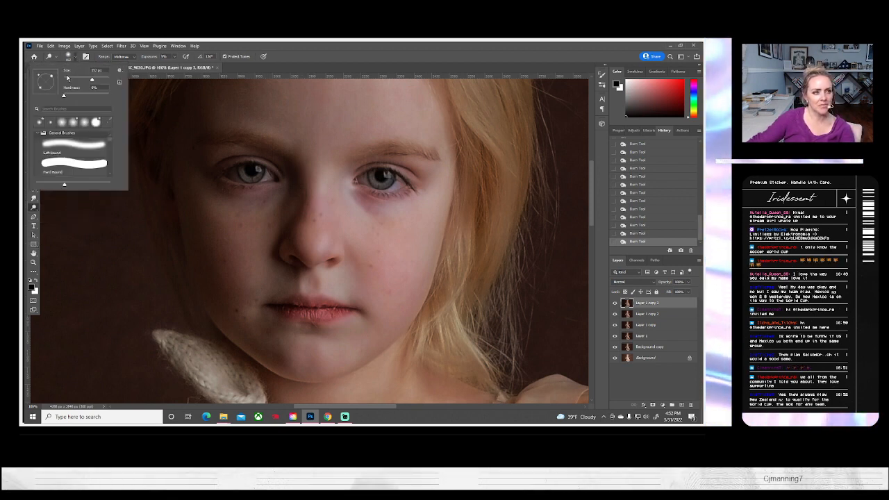
{"action": "left_click", "coordinate": [68, 78]}
{"action": "left_click", "coordinate": [258, 170]}
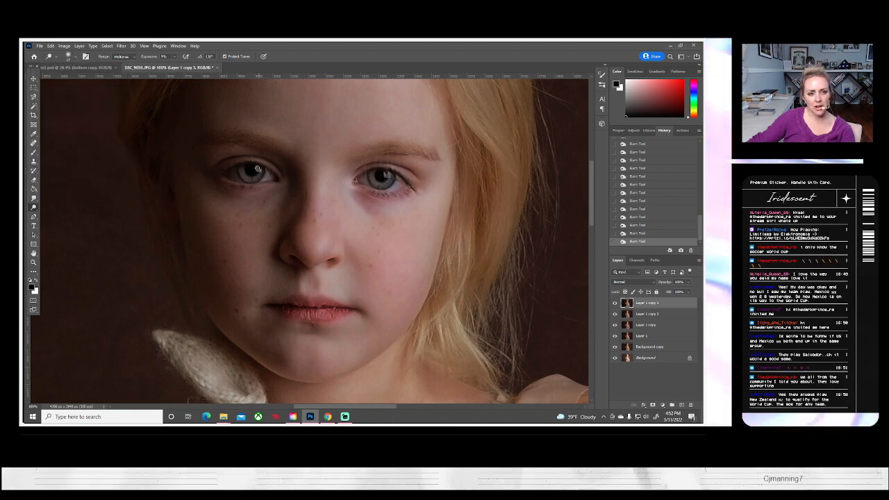
{"action": "left_click", "coordinate": [257, 169]}
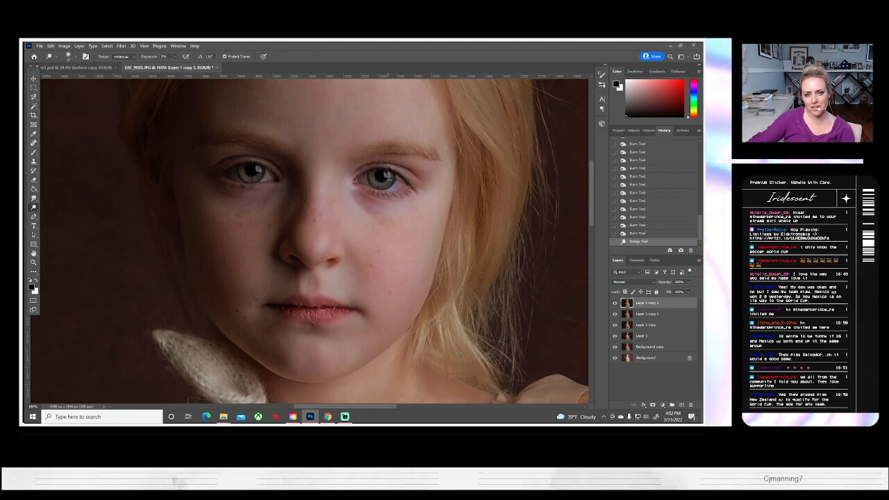
{"action": "left_click", "coordinate": [386, 177]}
{"action": "left_click", "coordinate": [384, 178]}
{"action": "left_click", "coordinate": [381, 179]}
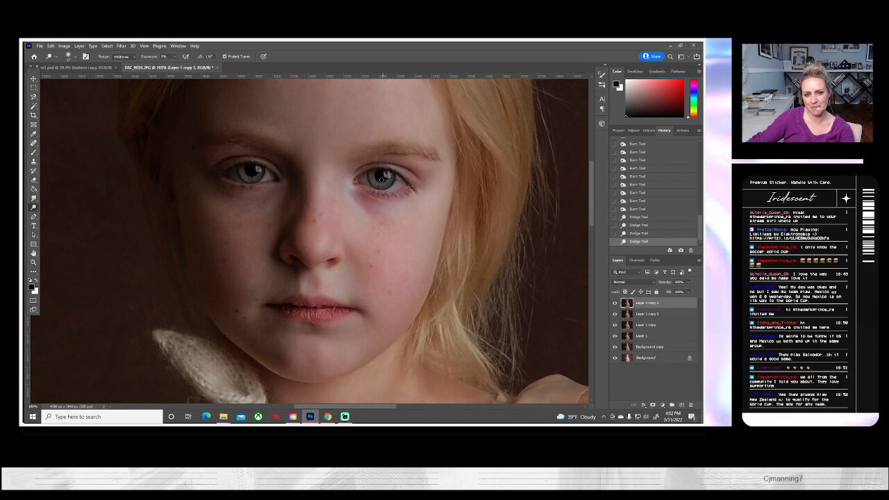
{"action": "left_click", "coordinate": [383, 178]}
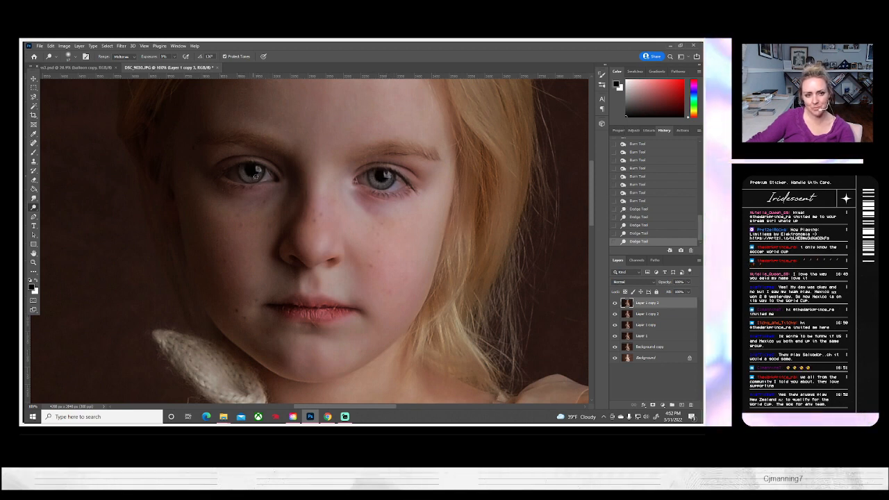
{"action": "left_click", "coordinate": [244, 170]}
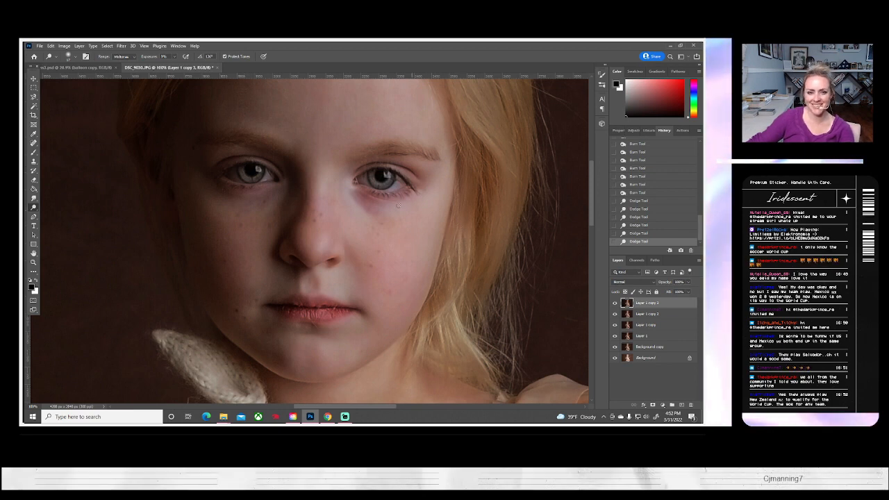
- Lighten both irises further with the Dodge tool, using a slightly larger soft brush
{"action": "left_click", "coordinate": [75, 56]}
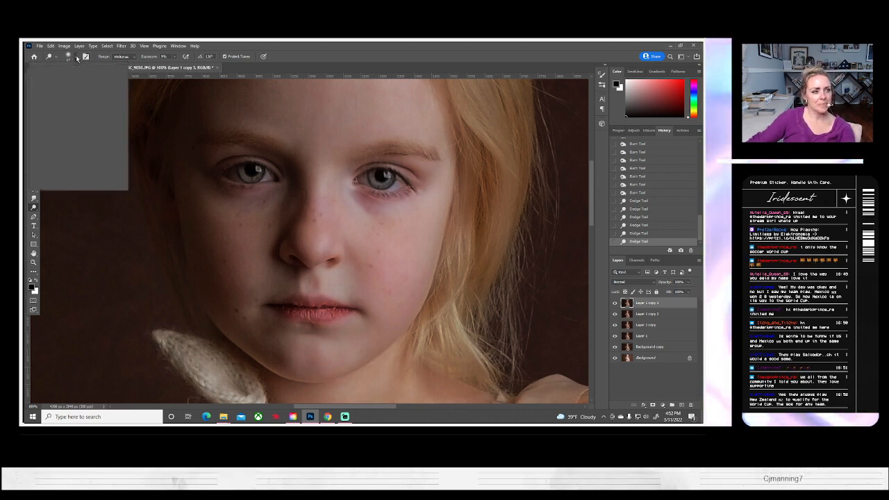
{"action": "mouse_move", "coordinate": [394, 181]}
{"action": "left_mouse_down"}
{"action": "mouse_move", "coordinate": [382, 171]}
{"action": "mouse_move", "coordinate": [390, 180]}
{"action": "left_mouse_up"}
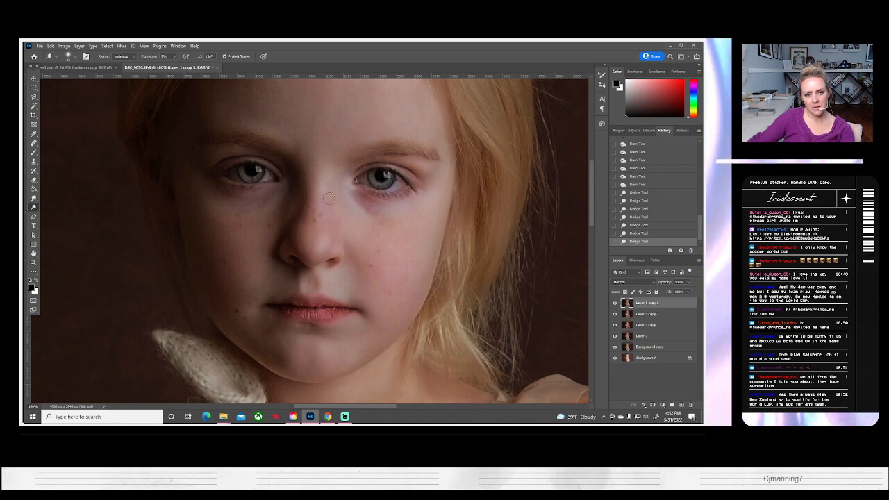
{"action": "mouse_move", "coordinate": [245, 176]}
{"action": "left_mouse_down"}
{"action": "mouse_move", "coordinate": [251, 179]}
{"action": "mouse_move", "coordinate": [257, 154]}
{"action": "mouse_move", "coordinate": [262, 161]}
{"action": "left_mouse_up"}
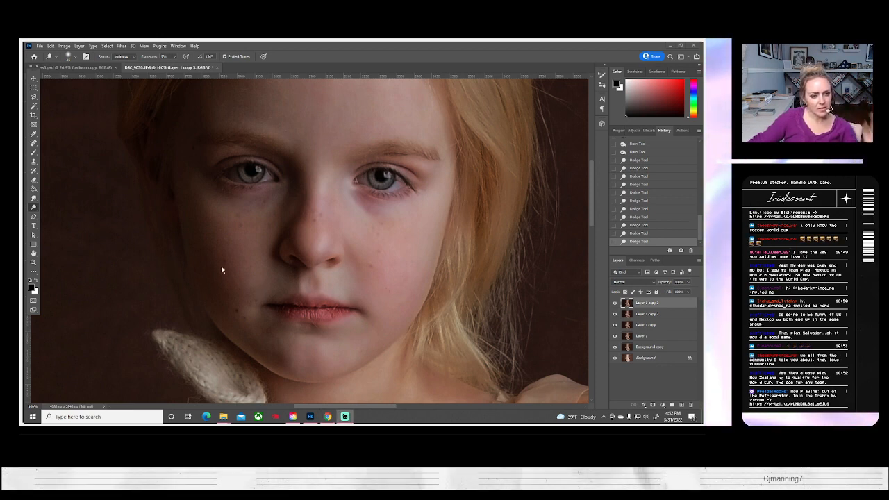
- Lighten the skin above the upper lip and the shadowed cheek under the eye with the Dodge tool, using a larger soft midtones brush
{"action": "left_click", "coordinate": [35, 207]}
{"action": "mouse_move", "coordinate": [316, 296]}
{"action": "left_mouse_down"}
{"action": "mouse_move", "coordinate": [301, 285]}
{"action": "mouse_move", "coordinate": [321, 286]}
{"action": "left_mouse_up"}
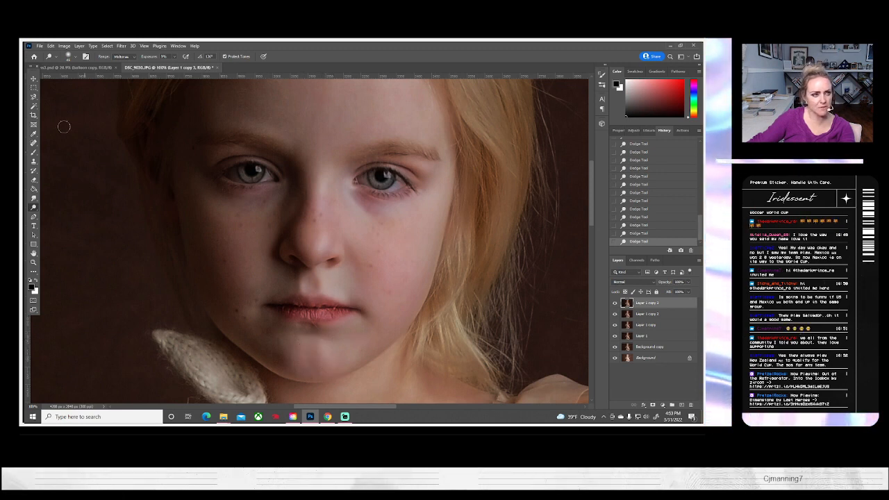
{"action": "left_click", "coordinate": [75, 56]}
{"action": "left_click", "coordinate": [89, 79]}
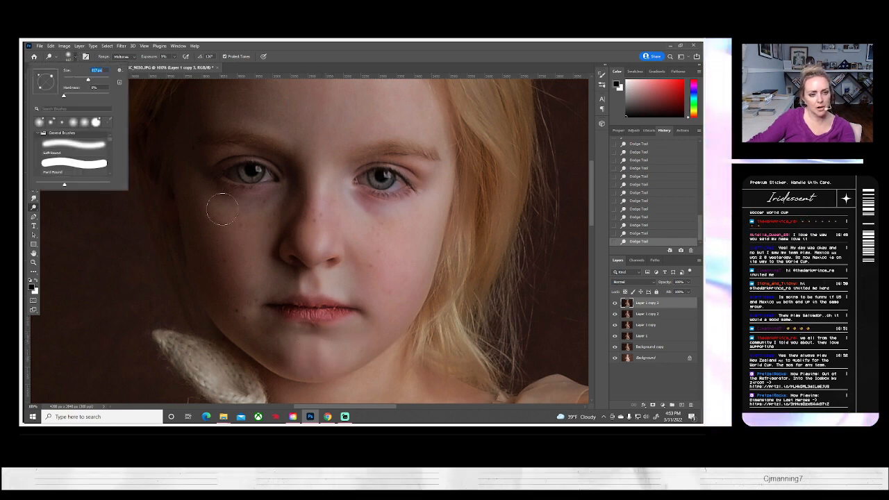
{"action": "left_click_drag", "start_coordinate": [223, 209], "coordinate": [253, 217]}
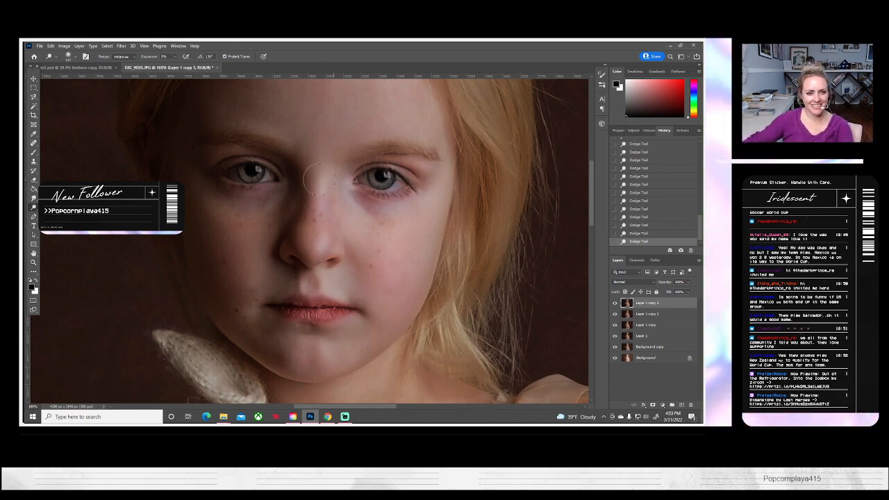
- Enlarge the soft Dodge brush further and lighten the lit side of the forehead above the eyebrow
{"action": "scroll", "coordinate": [336, 179], "scroll_direction": "up", "scroll_amount": 2}
{"action": "scroll", "coordinate": [336, 179], "scroll_direction": "up", "scroll_amount": 1}
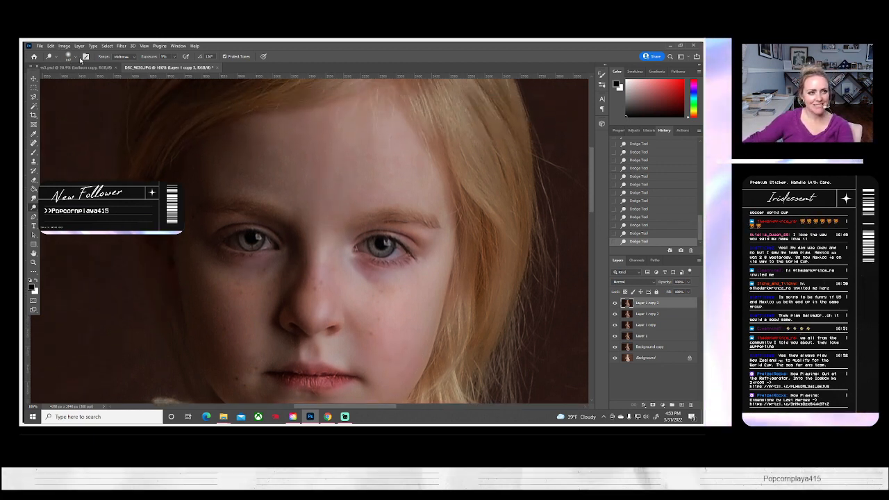
{"action": "left_click", "coordinate": [67, 57]}
{"action": "left_click", "coordinate": [96, 79]}
{"action": "left_click", "coordinate": [375, 178]}
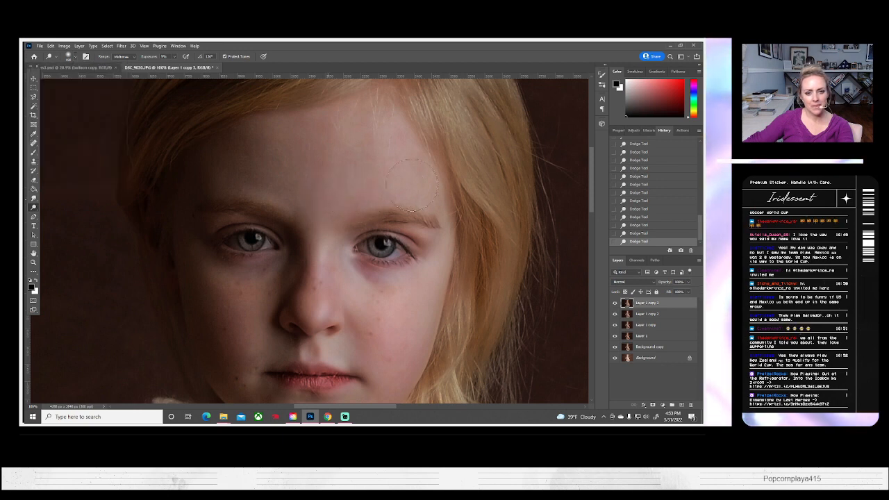
{"action": "scroll", "coordinate": [355, 122], "scroll_direction": "down", "scroll_amount": 2}
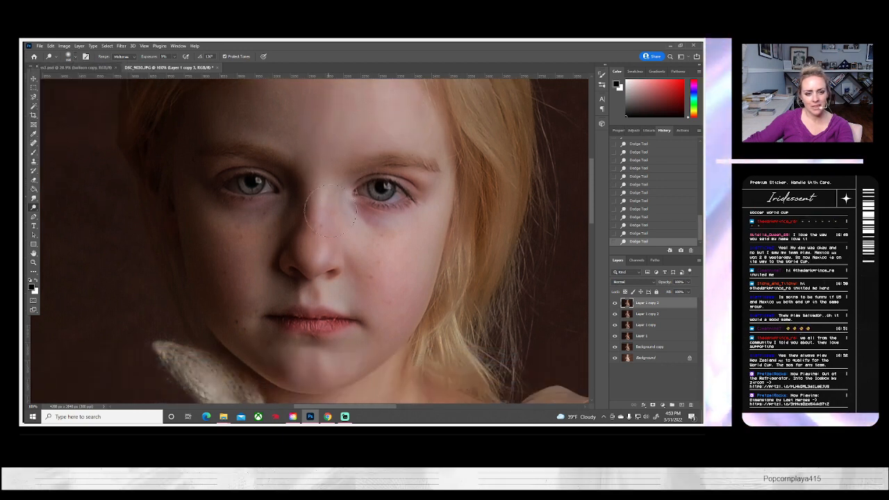
{"action": "scroll", "coordinate": [403, 248], "scroll_direction": "down", "scroll_amount": 2}
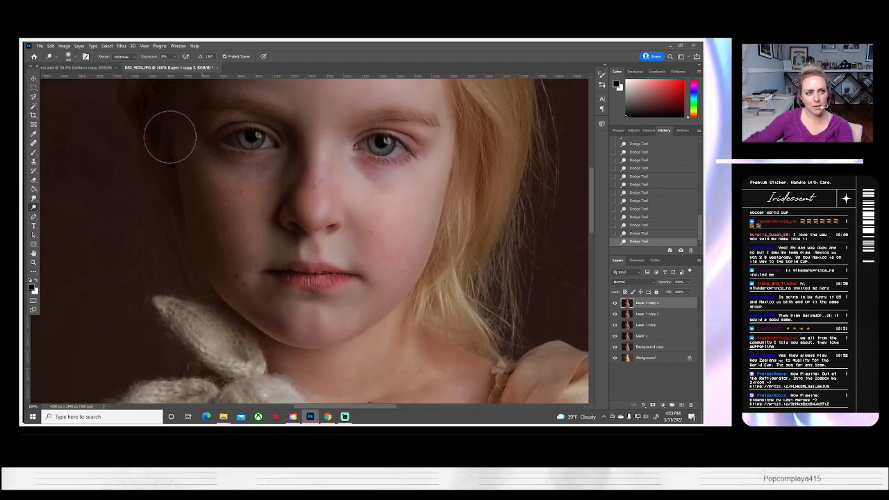
- Fit the portrait in the window and toggle the top layer's visibility to compare the retouching before and after
{"action": "left_click", "coordinate": [33, 263]}
{"action": "left_click", "coordinate": [236, 56]}
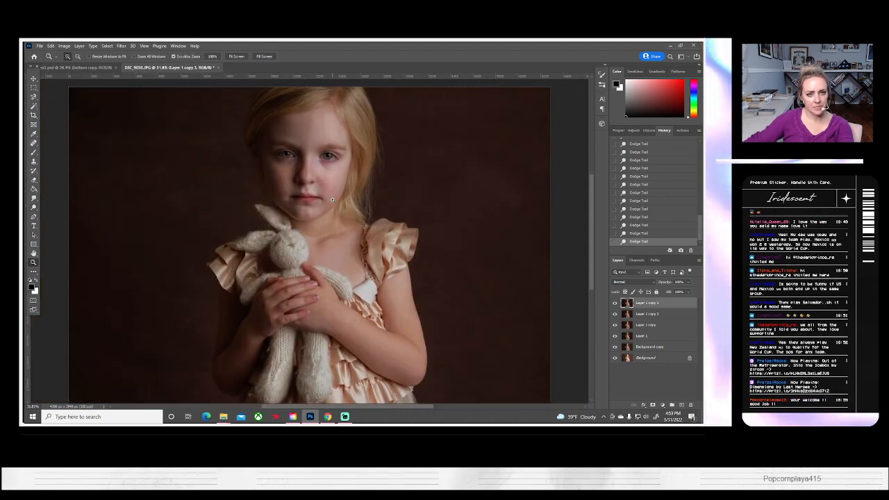
{"action": "left_click", "coordinate": [615, 303]}
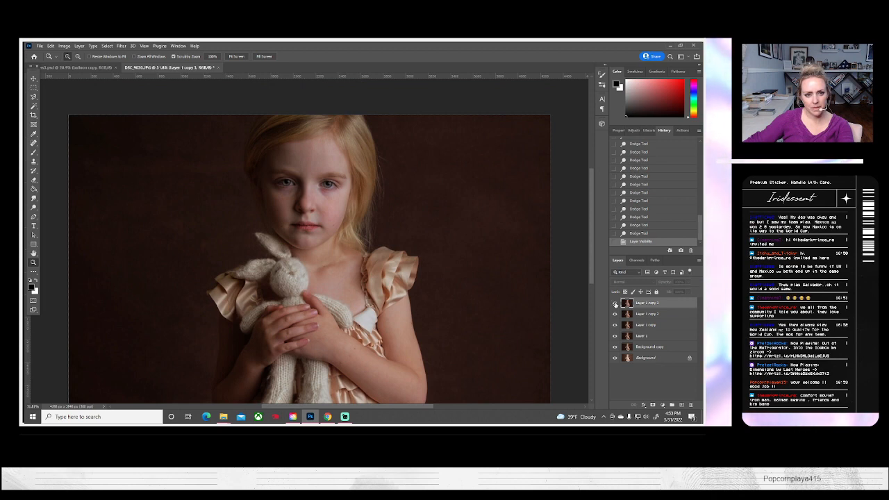
{"action": "left_click", "coordinate": [615, 303]}
{"action": "left_click", "coordinate": [615, 303]}
{"action": "left_click", "coordinate": [615, 304]}
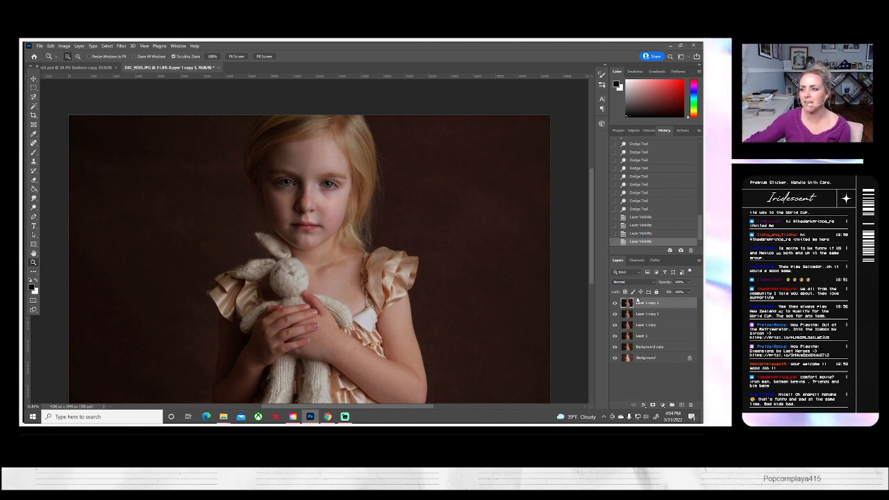
- Lighten the blonde hair and forehead with a few Dodge tool strokes in the midtones
{"action": "scroll", "coordinate": [171, 252], "scroll_direction": "down", "scroll_amount": 1}
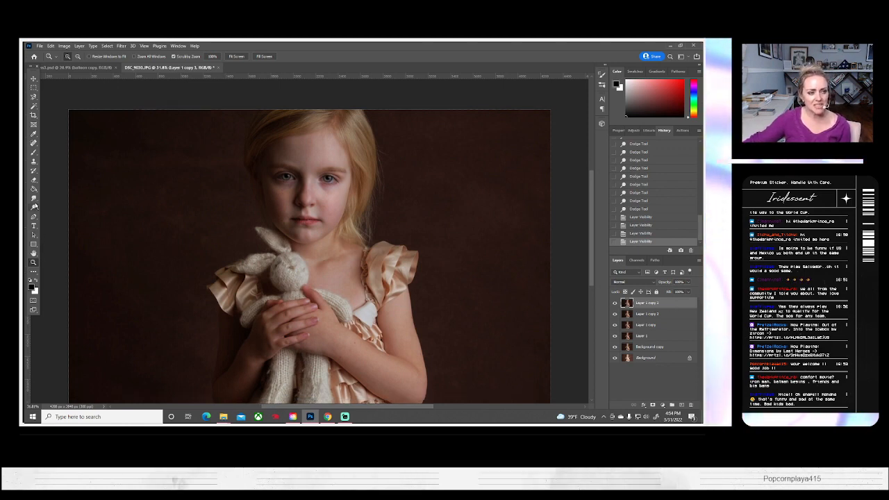
{"action": "left_click", "coordinate": [34, 206]}
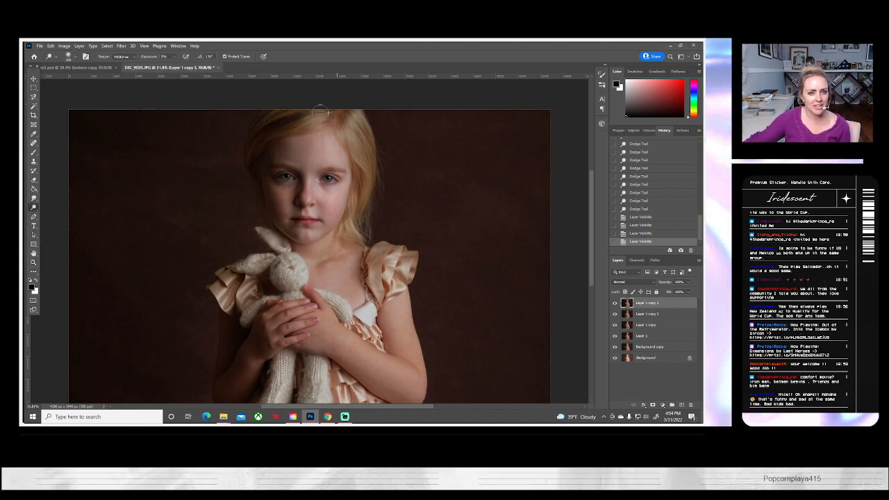
{"action": "mouse_move", "coordinate": [320, 113]}
{"action": "left_mouse_down"}
{"action": "mouse_move", "coordinate": [265, 130]}
{"action": "mouse_move", "coordinate": [336, 125]}
{"action": "mouse_move", "coordinate": [353, 153]}
{"action": "mouse_move", "coordinate": [339, 124]}
{"action": "mouse_move", "coordinate": [358, 137]}
{"action": "mouse_move", "coordinate": [331, 154]}
{"action": "mouse_move", "coordinate": [329, 134]}
{"action": "mouse_move", "coordinate": [332, 153]}
{"action": "mouse_move", "coordinate": [318, 157]}
{"action": "mouse_move", "coordinate": [292, 209]}
{"action": "mouse_move", "coordinate": [312, 150]}
{"action": "mouse_move", "coordinate": [292, 159]}
{"action": "left_mouse_up"}
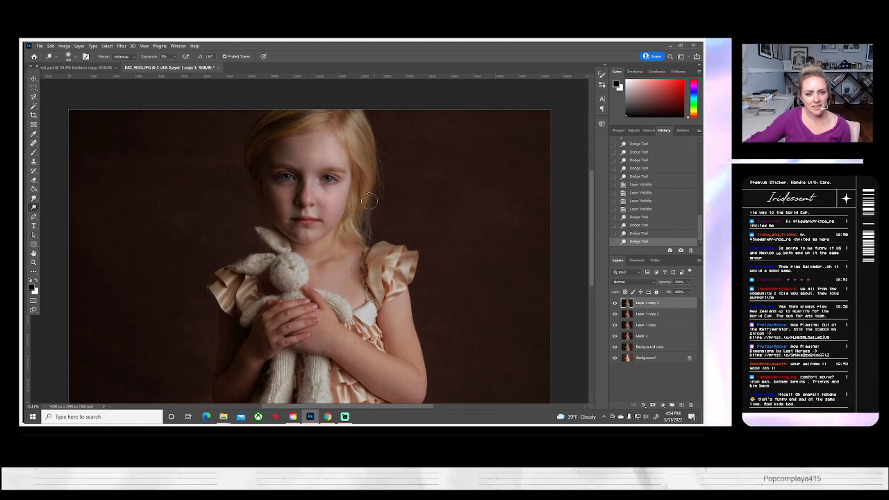
{"action": "scroll", "coordinate": [181, 227], "scroll_direction": "down", "scroll_amount": 1}
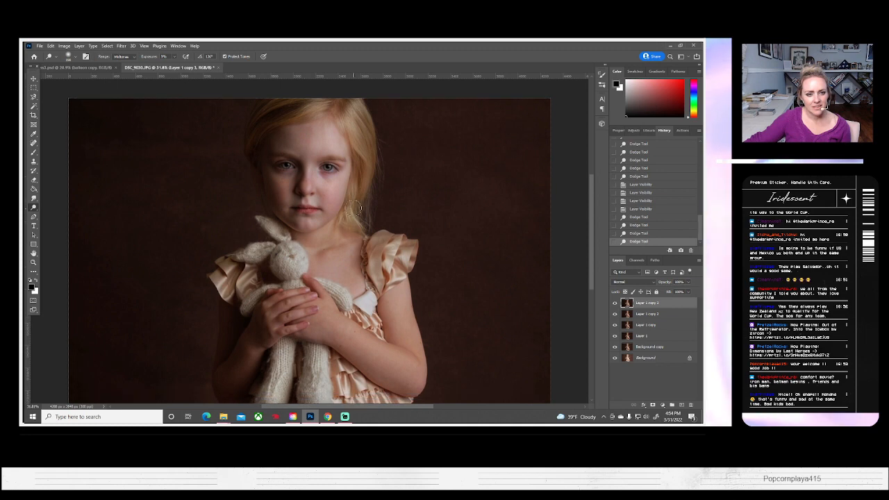
{"action": "left_click", "coordinate": [65, 45]}
{"action": "mouse_move", "coordinate": [77, 64]}
{"action": "left_click", "coordinate": [149, 78]}
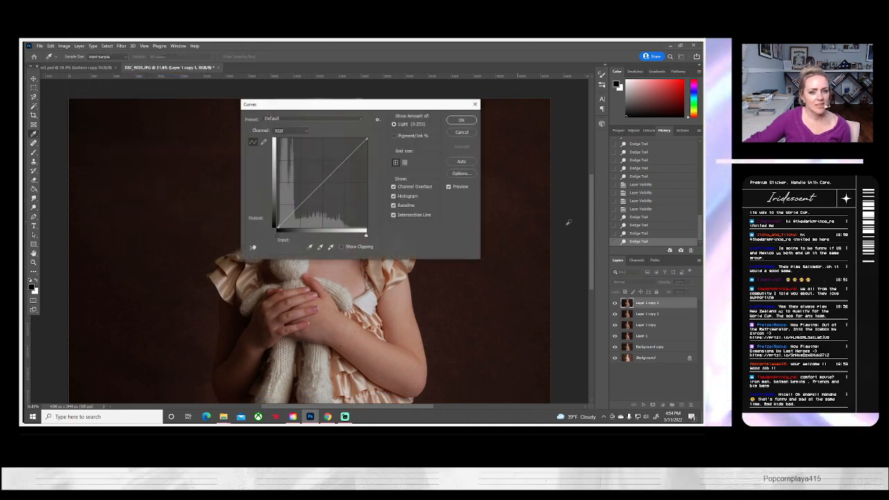
{"action": "left_click_drag", "start_coordinate": [395, 106], "coordinate": [557, 108]}
{"action": "left_click_drag", "start_coordinate": [454, 211], "coordinate": [457, 207]}
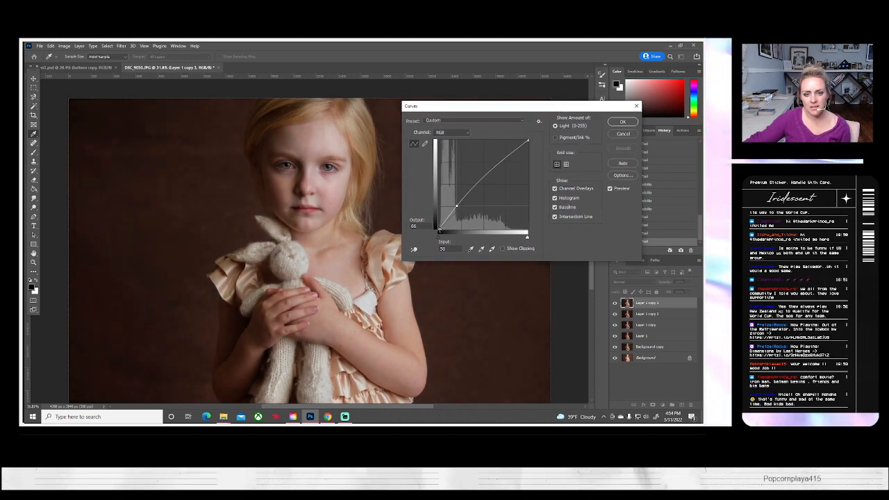
{"action": "left_click_drag", "start_coordinate": [439, 230], "coordinate": [457, 199]}
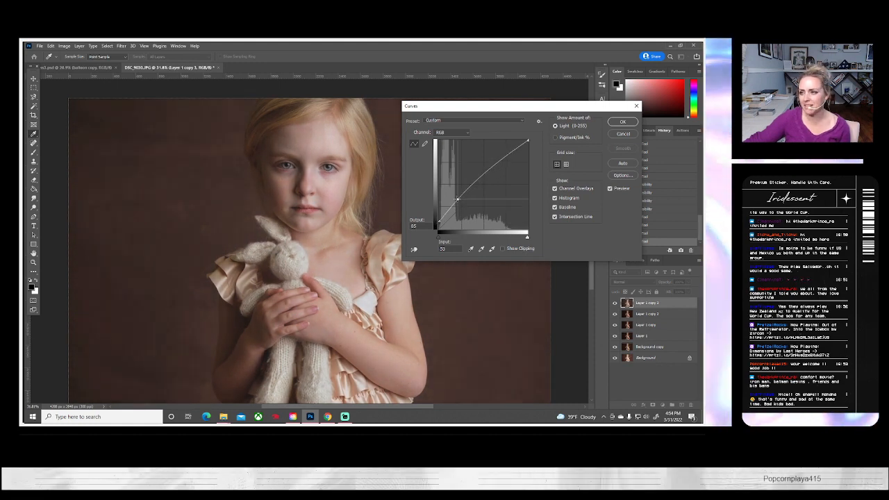
{"action": "left_click", "coordinate": [614, 134]}
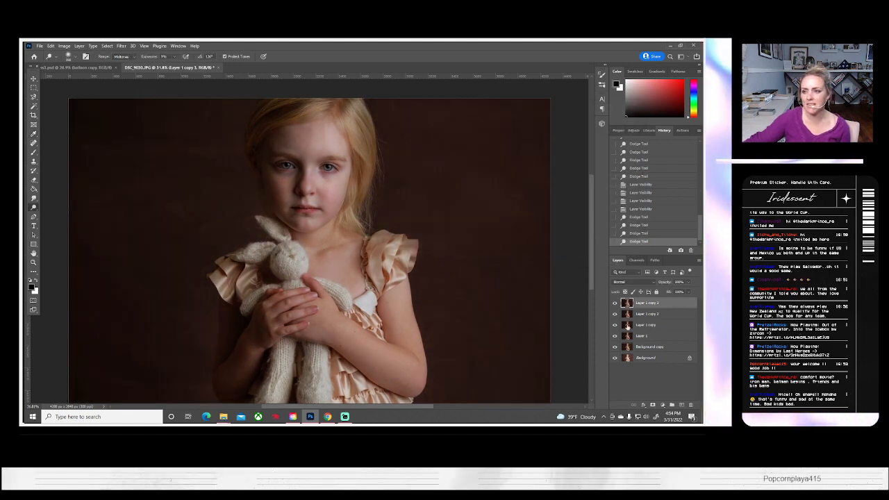
- Duplicate the top retouching layer, keeping the default name
{"action": "right_click", "coordinate": [640, 302]}
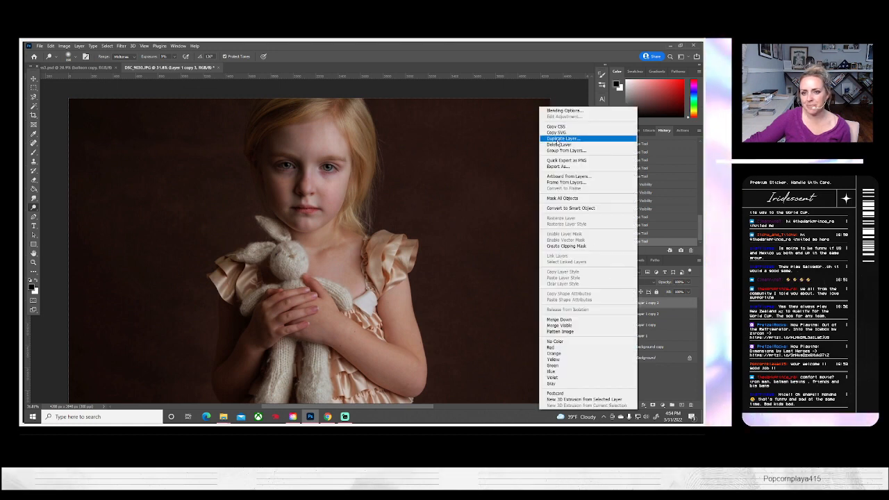
{"action": "left_click", "coordinate": [563, 139]}
{"action": "left_click", "coordinate": [421, 146]}
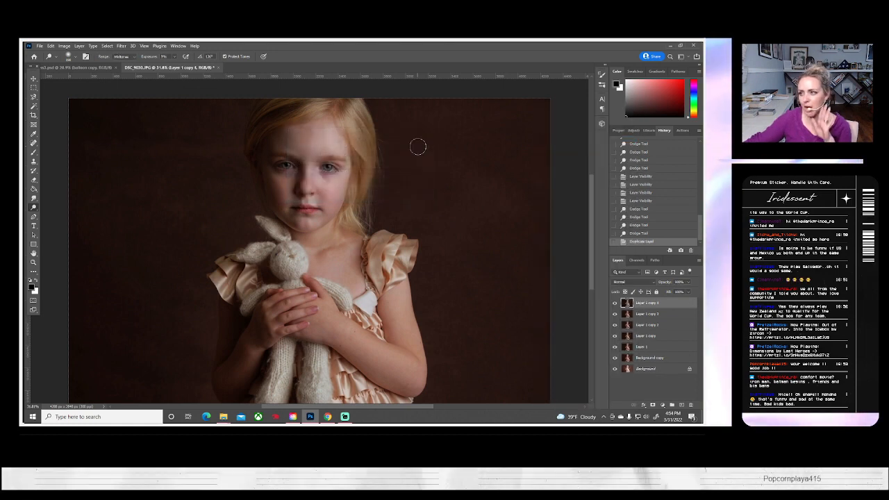
- Brighten the shadows of the duplicated layer slightly with a Curves adjustment, moving the point at input 49 to output 56
{"action": "left_click", "coordinate": [64, 45]}
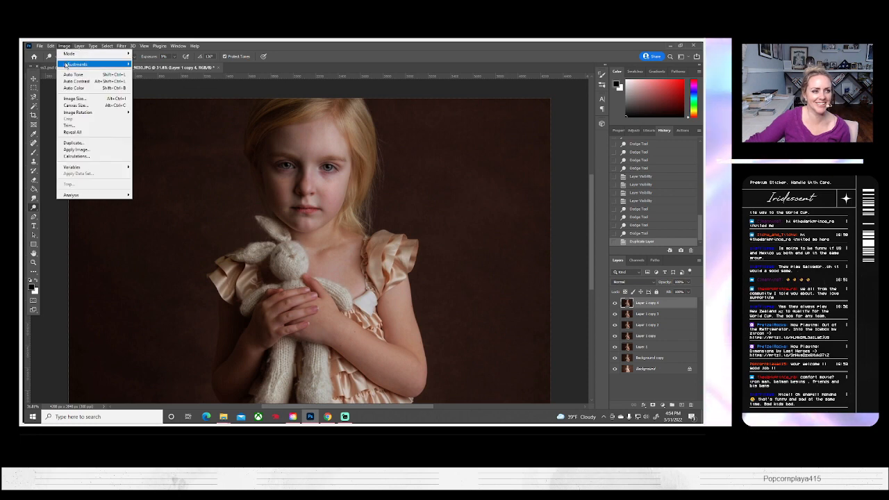
{"action": "mouse_move", "coordinate": [69, 64]}
{"action": "left_click", "coordinate": [153, 78]}
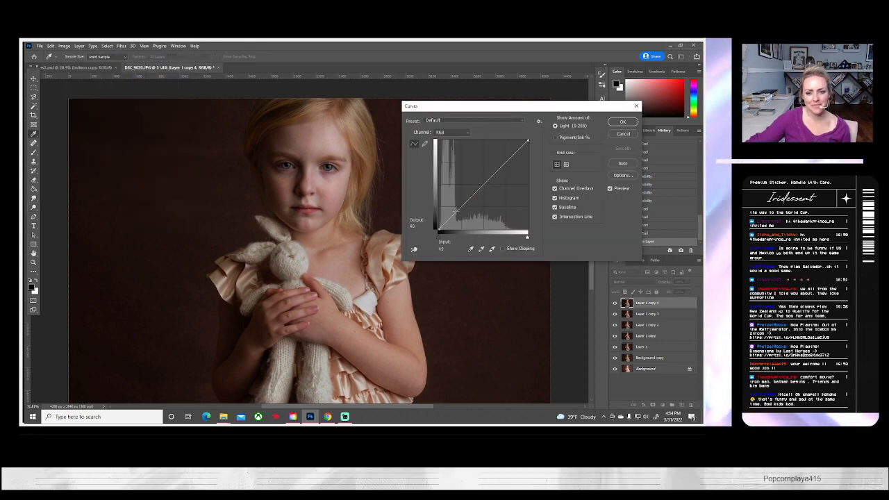
{"action": "left_click_drag", "start_coordinate": [455, 211], "coordinate": [457, 208]}
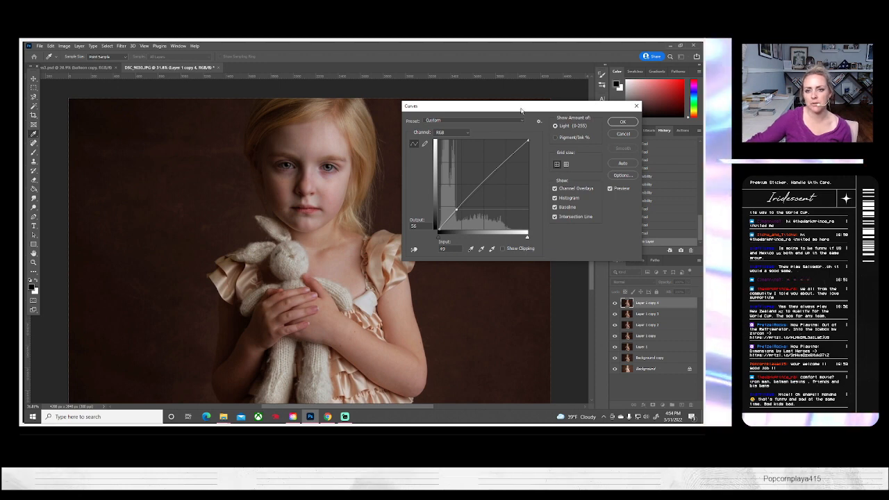
{"action": "left_click_drag", "start_coordinate": [521, 110], "coordinate": [534, 101]}
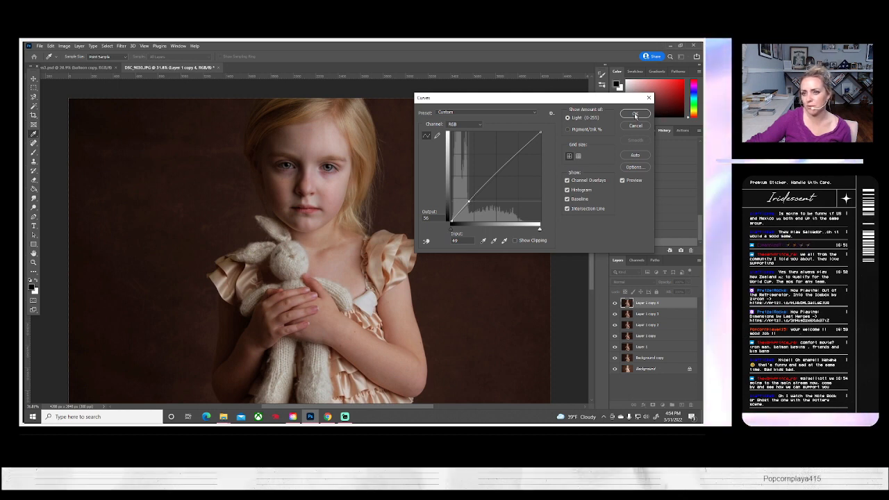
{"action": "left_click", "coordinate": [635, 116]}
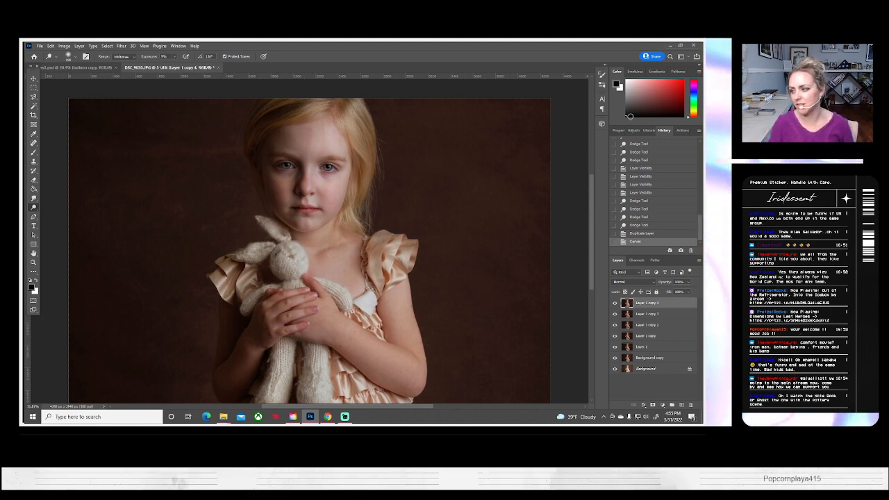
- View the whole portrait and toggle the top layer's visibility to compare the image with and without the Curves brightening
{"action": "left_click", "coordinate": [32, 262]}
{"action": "scroll", "coordinate": [430, 266], "scroll_direction": "down", "scroll_amount": 1}
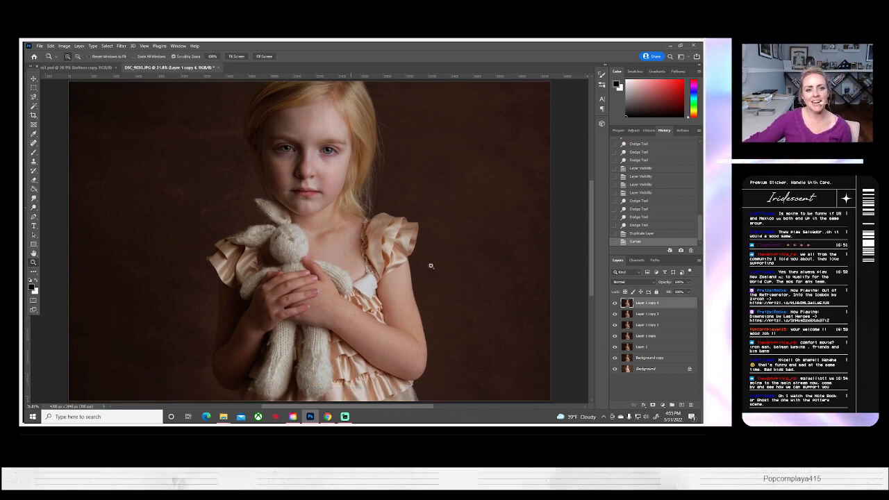
{"action": "left_click", "coordinate": [191, 171], "text": "alt"}
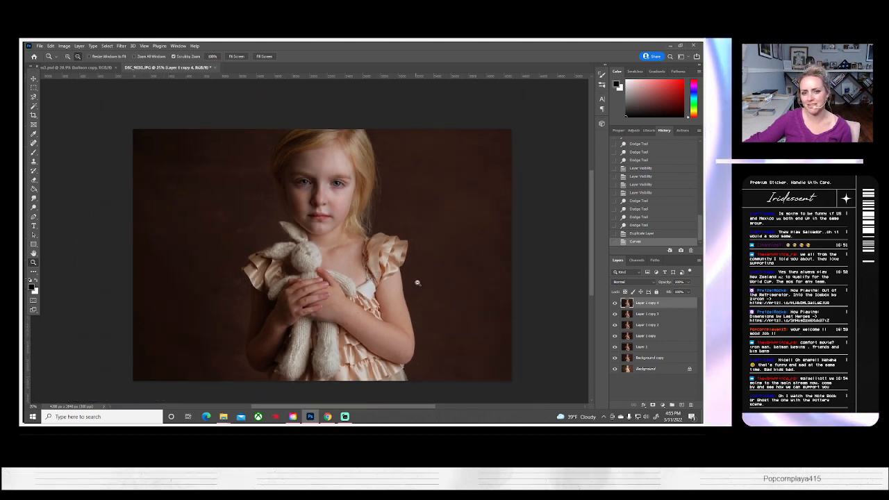
{"action": "left_click", "coordinate": [615, 304]}
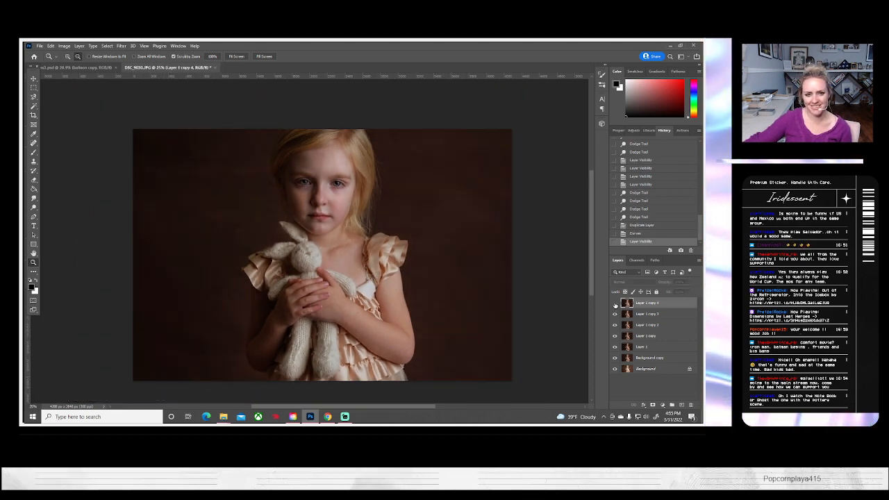
{"action": "left_click", "coordinate": [615, 304]}
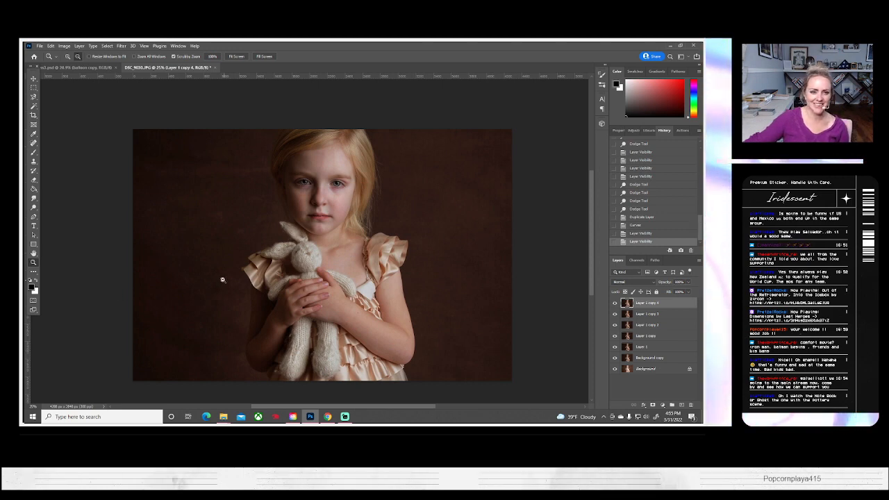
{"action": "left_click", "coordinate": [615, 303]}
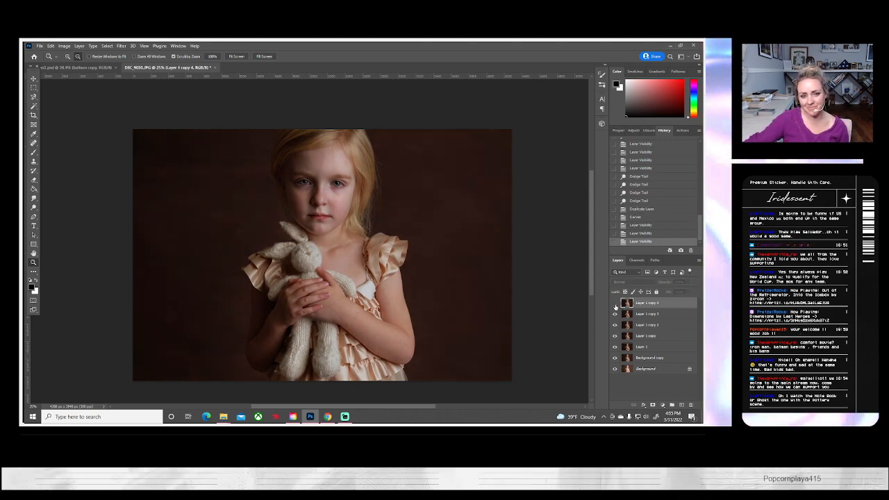
{"action": "left_click", "coordinate": [615, 304]}
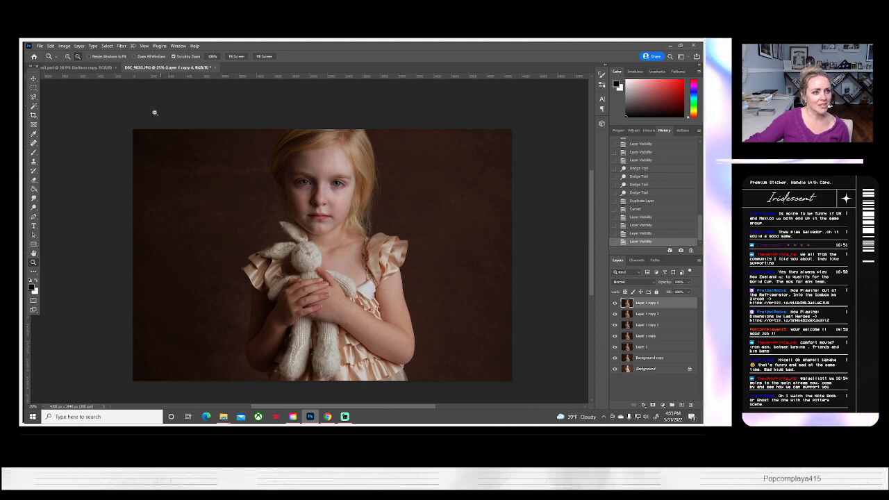
- Flatten all the layers of the retouched portrait into a single background
{"action": "key", "text": "ctrl+minus"}
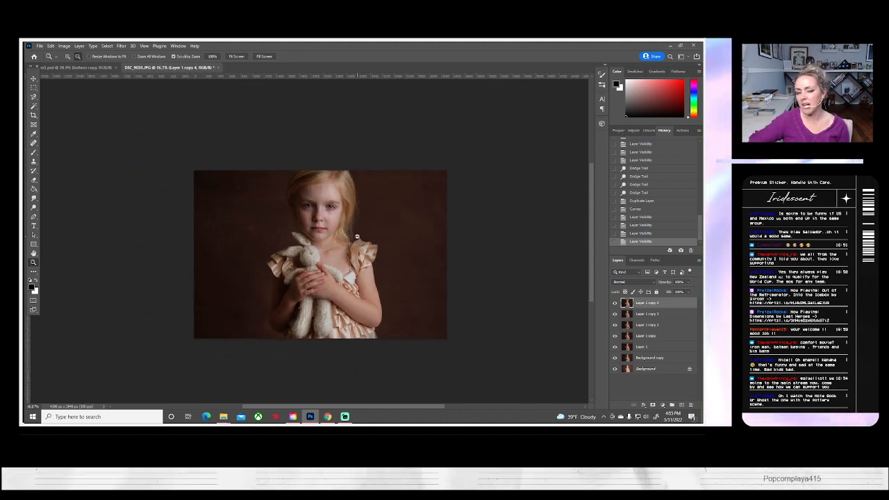
{"action": "left_click", "coordinate": [79, 46]}
{"action": "left_click", "coordinate": [97, 322]}
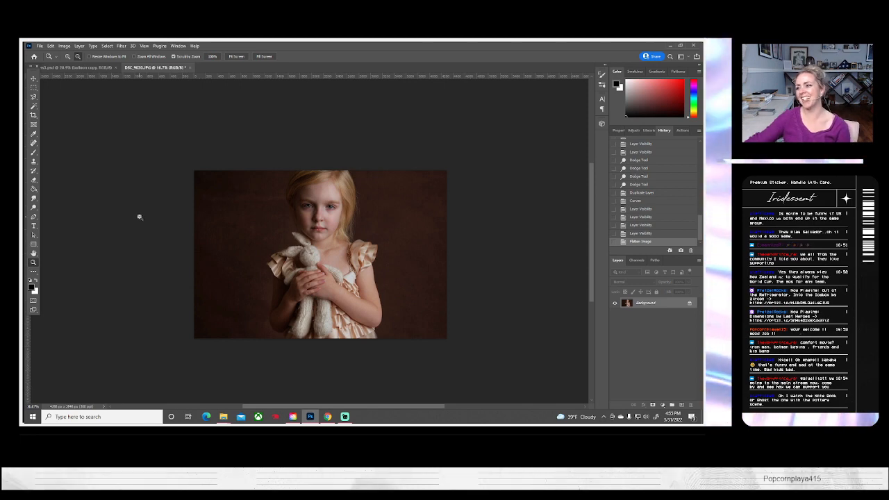
- Save the flattened portrait under the new name portrait2 as a baseline JPEG with maximum quality 10
{"action": "left_click", "coordinate": [40, 46]}
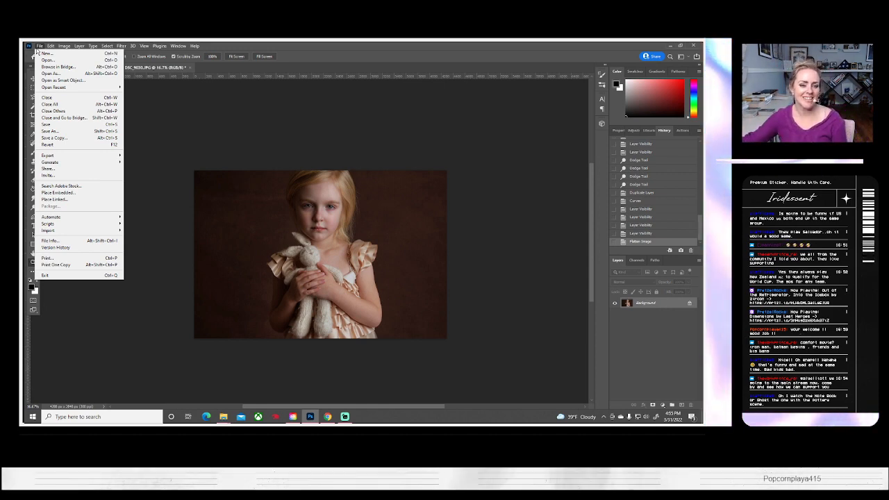
{"action": "left_click", "coordinate": [50, 130]}
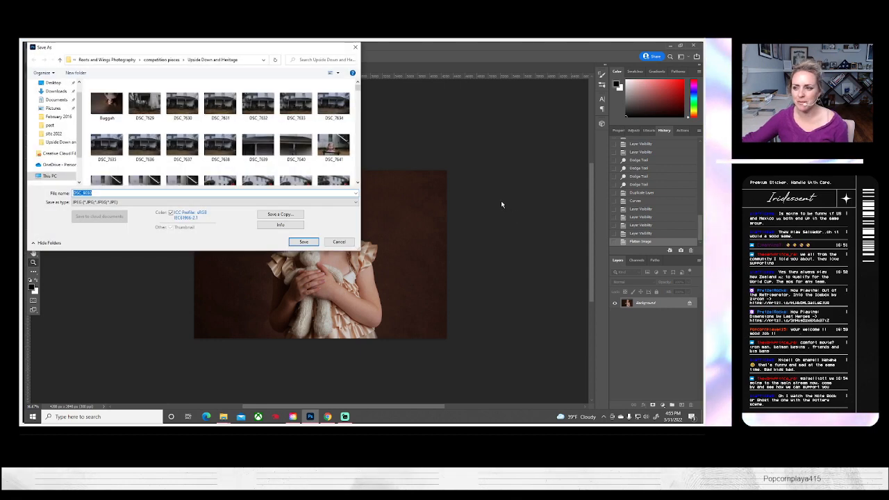
{"action": "left_click_drag", "start_coordinate": [146, 53], "coordinate": [703, 97]}
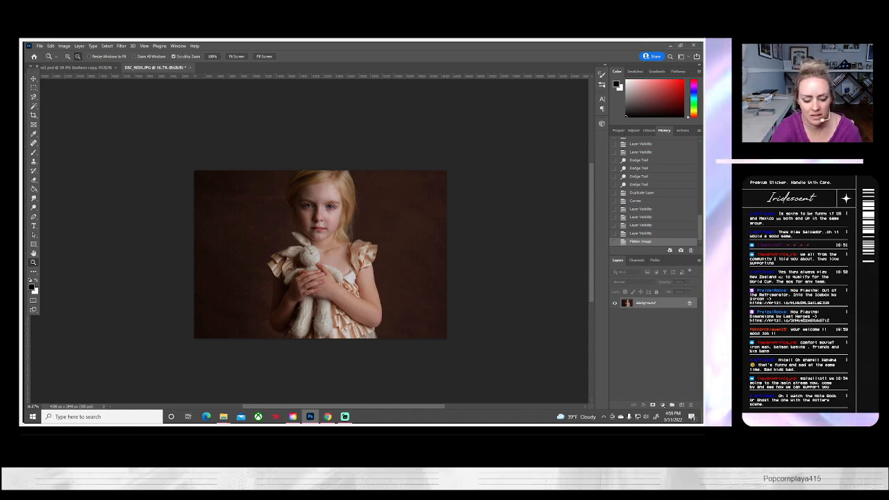
{"action": "key", "text": "Return"}
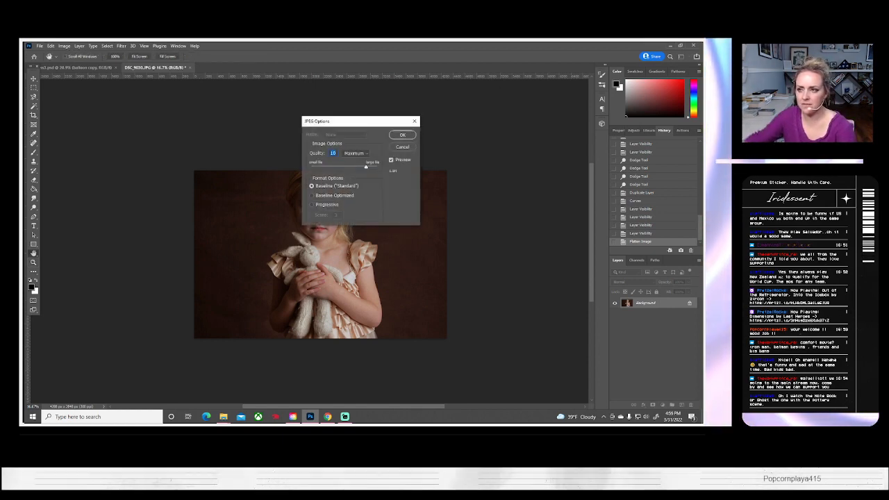
{"action": "key", "text": "Return"}
- Save the flattened portrait a second time as a JPEG, accepting the image options
{"action": "left_click", "coordinate": [40, 45]}
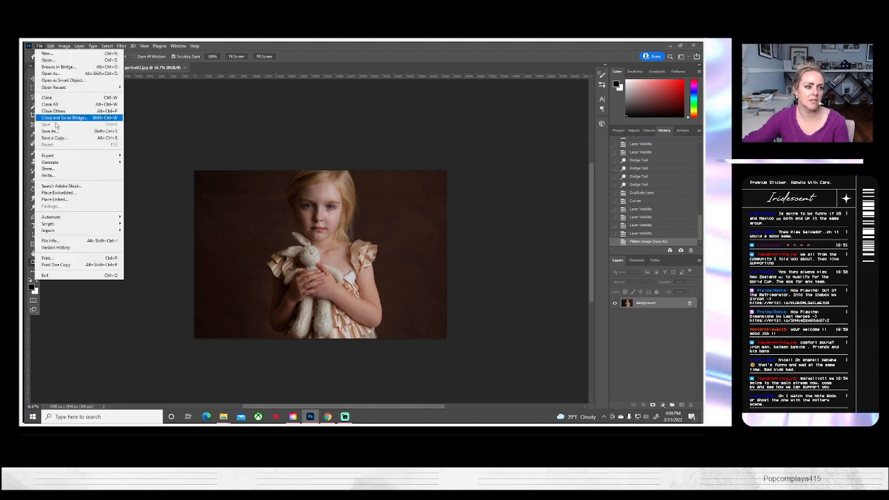
{"action": "left_click", "coordinate": [58, 132]}
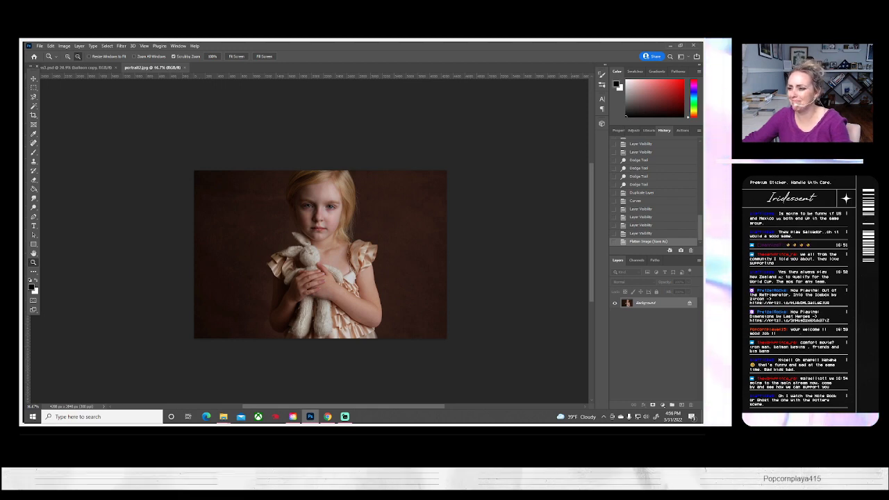
{"action": "key", "text": "ctrl+s"}
{"action": "left_click", "coordinate": [398, 134]}
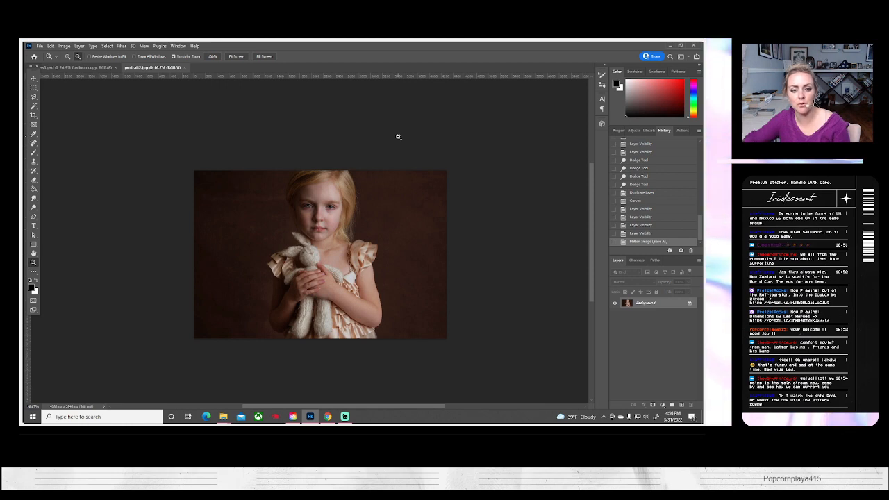
- In the carnival composite of the girl with the pink balloon, add a new layer above balloon copy and select the Brush tool
{"action": "left_click", "coordinate": [89, 67]}
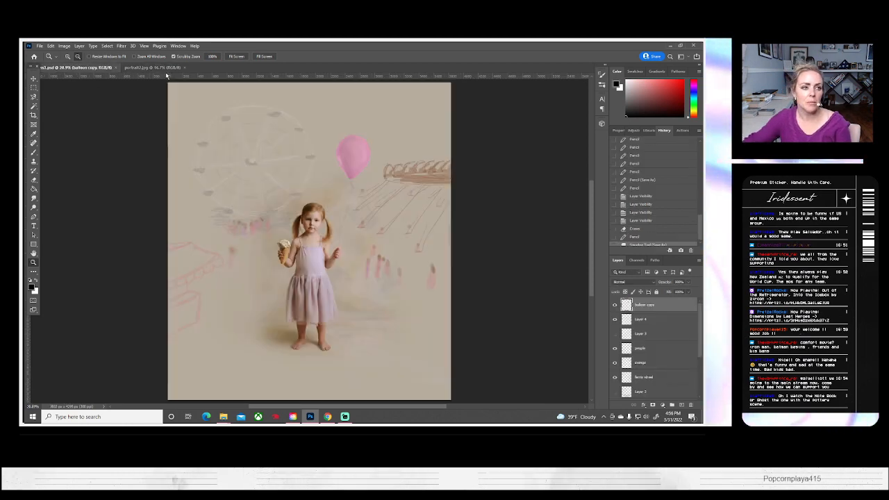
{"action": "left_click", "coordinate": [153, 67]}
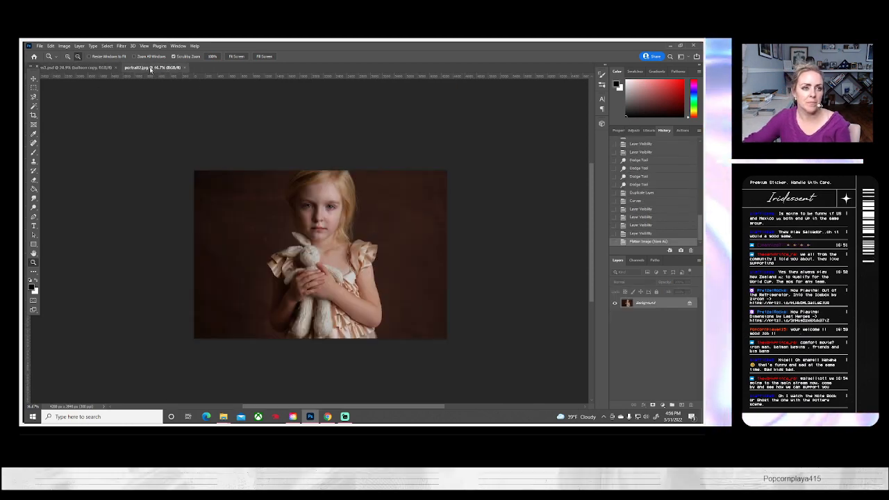
{"action": "left_click", "coordinate": [76, 67]}
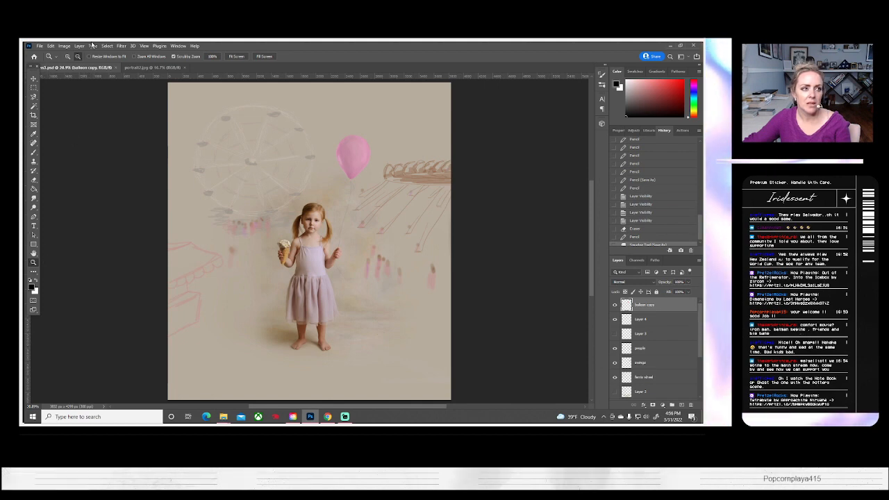
{"action": "left_click", "coordinate": [291, 218]}
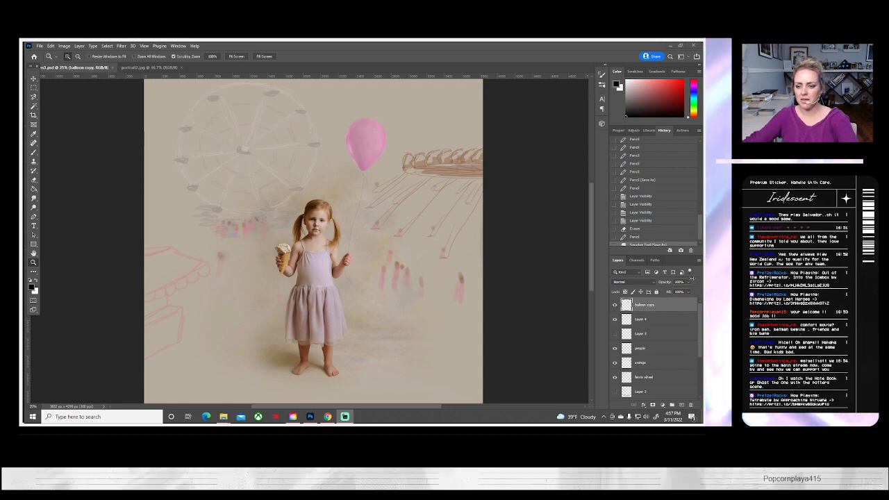
{"action": "left_click", "coordinate": [699, 261]}
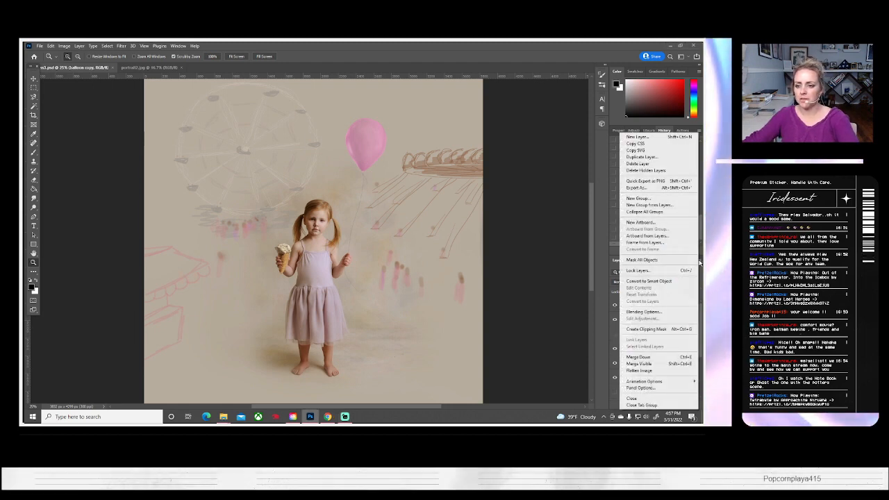
{"action": "left_click", "coordinate": [638, 137]}
{"action": "left_click", "coordinate": [421, 147]}
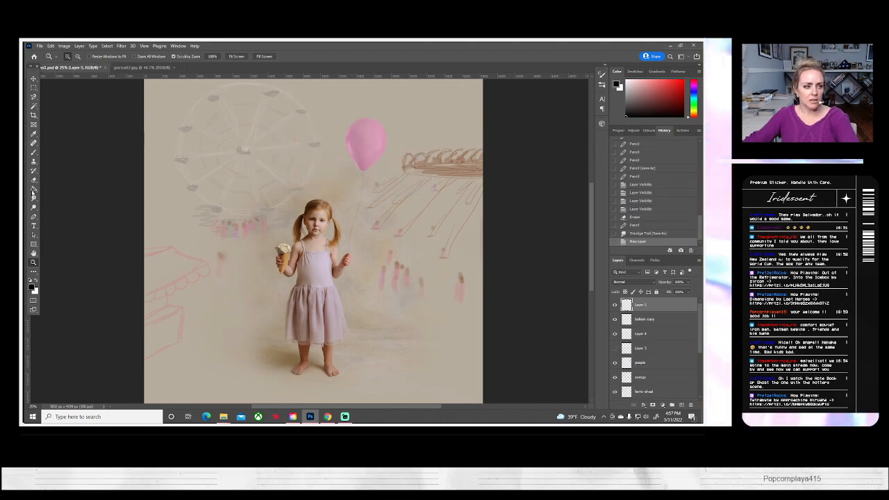
{"action": "left_click", "coordinate": [33, 152]}
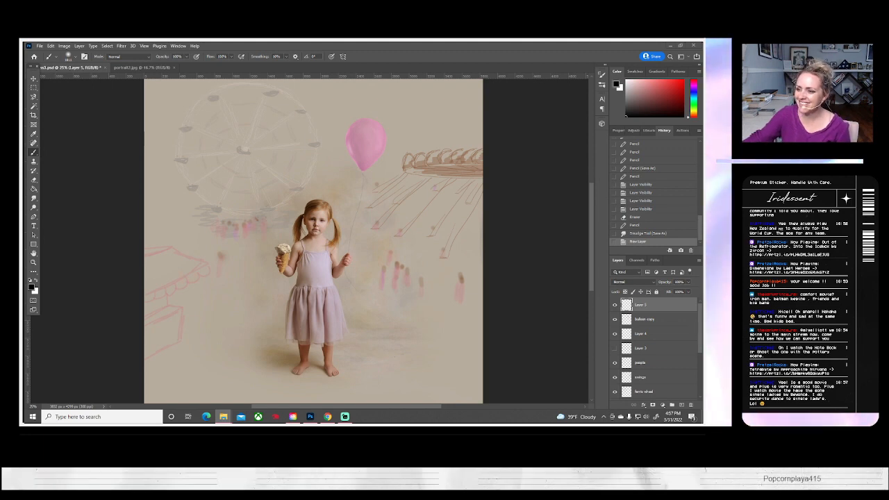
- Switch to Photos and examine 21 Came Before Me.jpg closely, covering the balloons, stormy sky, girl and grass, and return to the full image
{"action": "scroll", "coordinate": [175, 221], "scroll_direction": "up", "scroll_amount": 1}
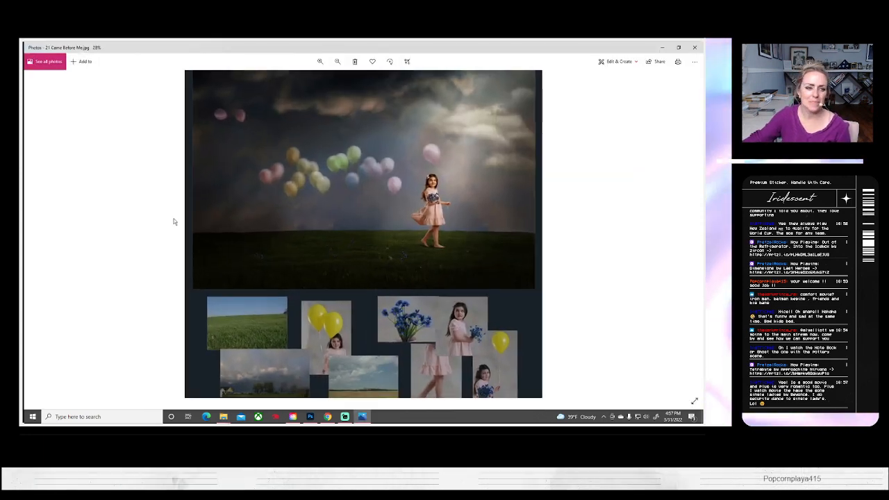
{"action": "scroll", "coordinate": [174, 221], "scroll_direction": "up", "scroll_amount": 3}
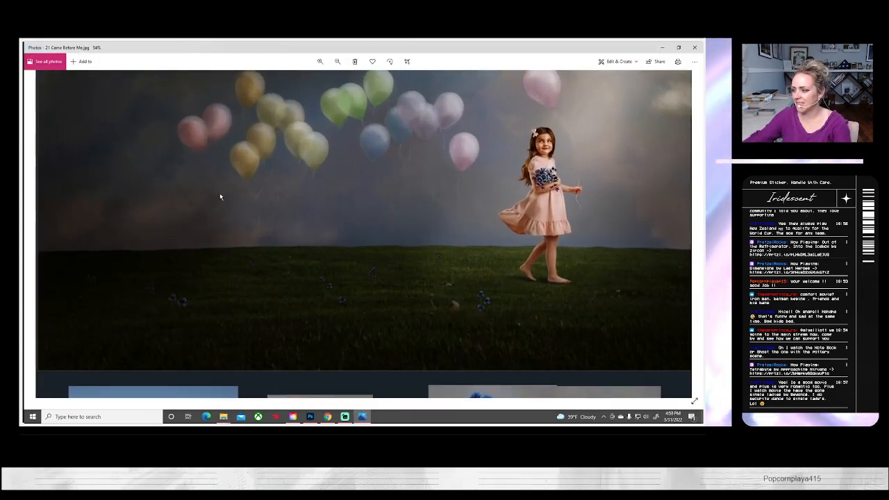
{"action": "left_click_drag", "start_coordinate": [220, 197], "coordinate": [280, 285]}
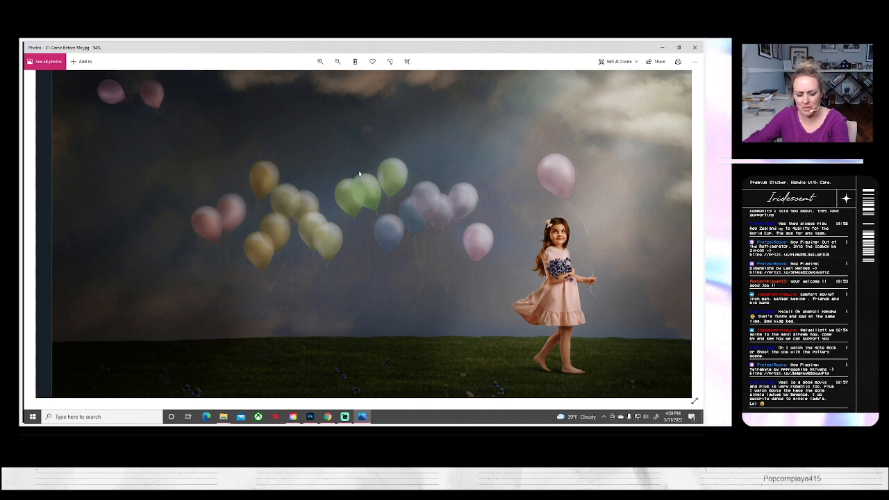
{"action": "left_click_drag", "start_coordinate": [362, 175], "coordinate": [365, 319]}
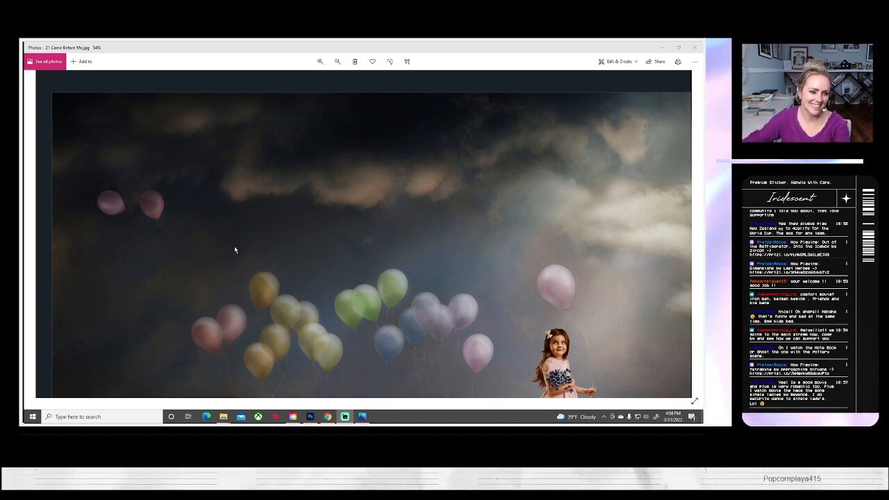
{"action": "left_click_drag", "start_coordinate": [445, 272], "coordinate": [286, 270]}
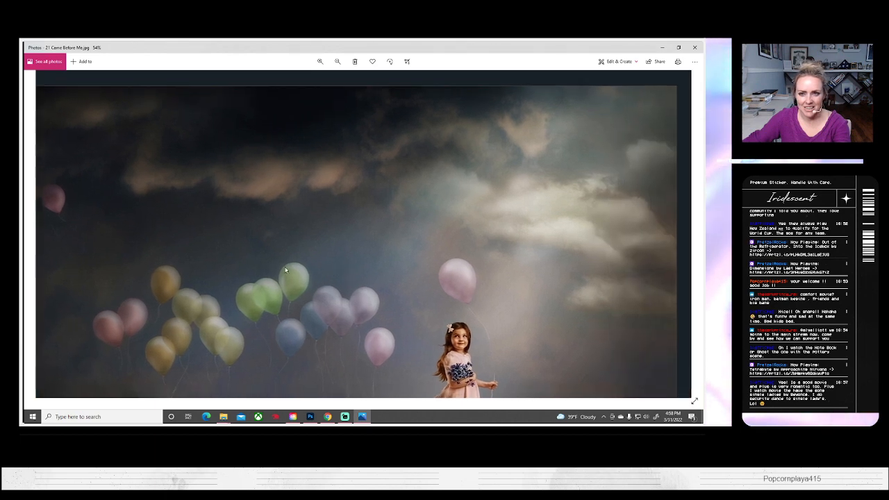
{"action": "left_click_drag", "start_coordinate": [334, 327], "coordinate": [319, 218]}
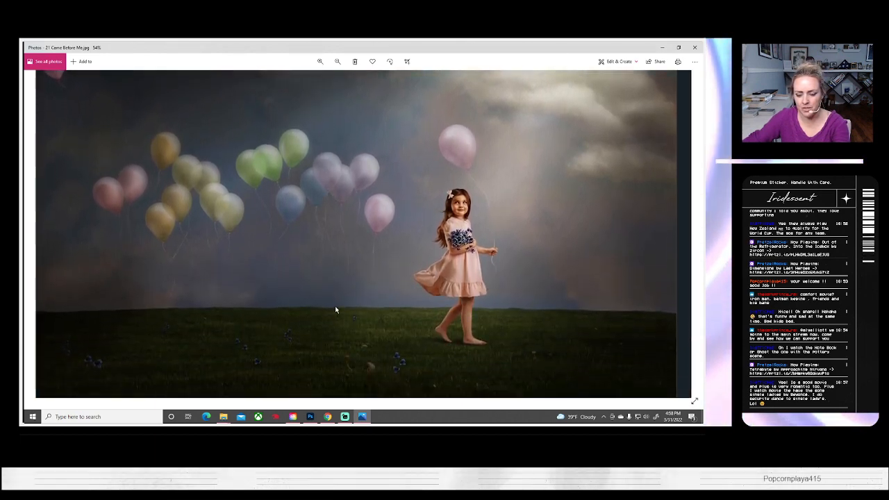
{"action": "left_click_drag", "start_coordinate": [335, 309], "coordinate": [452, 325]}
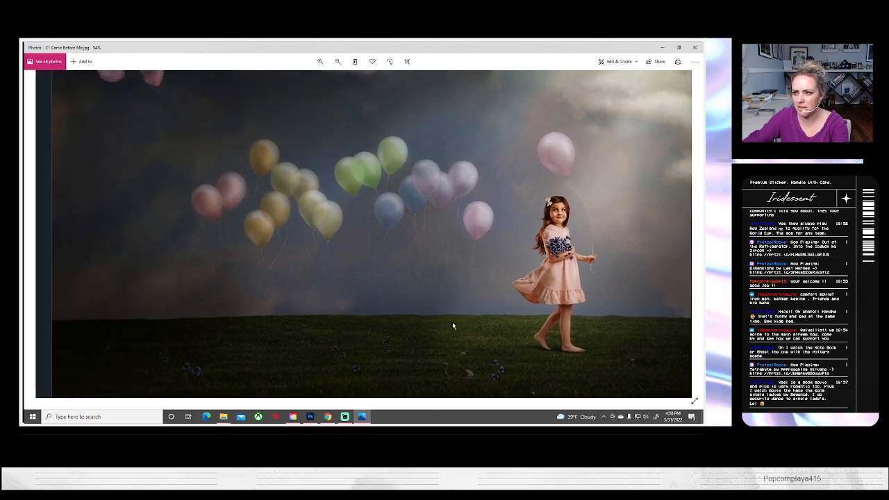
{"action": "left_click_drag", "start_coordinate": [296, 312], "coordinate": [355, 231]}
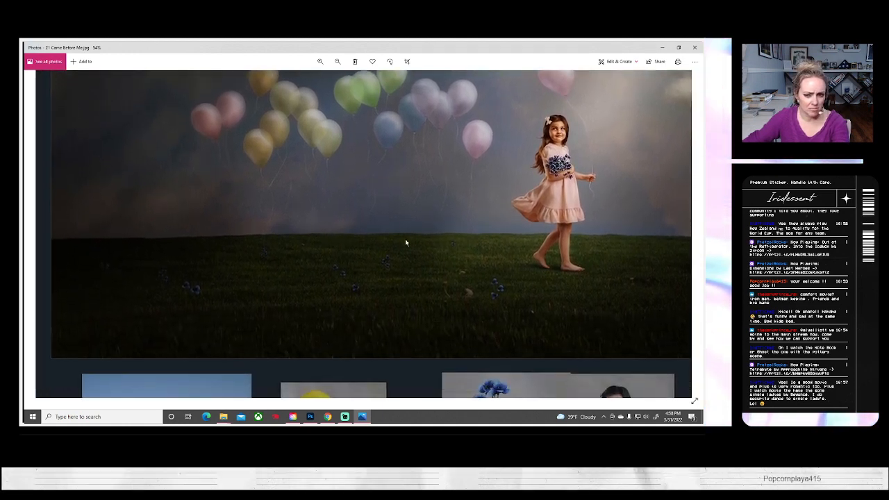
{"action": "left_click_drag", "start_coordinate": [406, 243], "coordinate": [336, 238]}
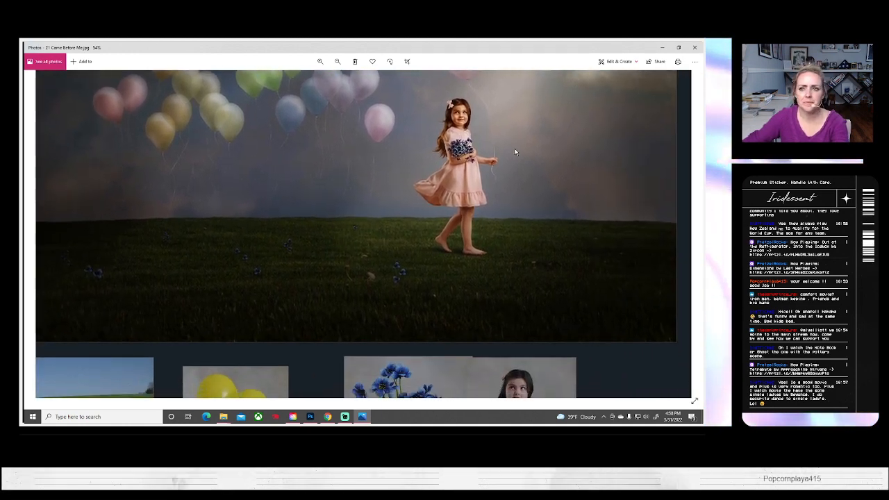
{"action": "scroll", "coordinate": [582, 168], "scroll_direction": "down", "scroll_amount": 5}
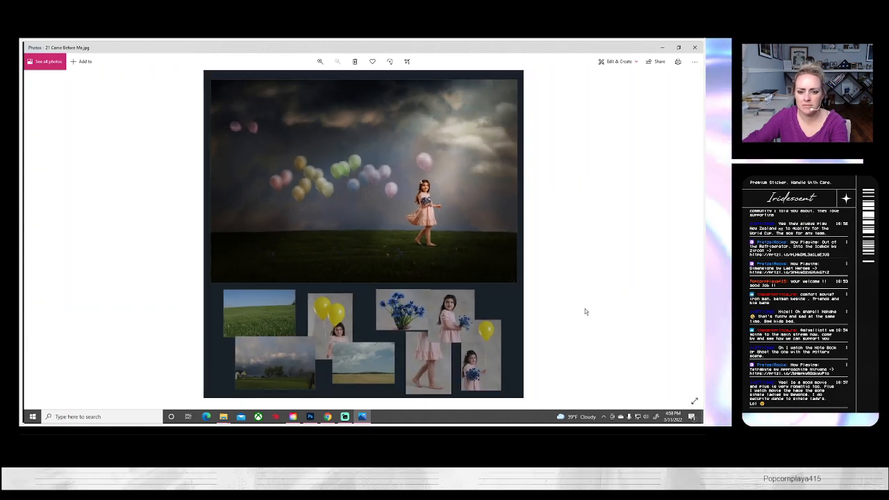
- Go to Alone For the Holidays.jpg and examine the wall frames, clock, lit tree, seated man and gift up close before viewing the whole image
{"action": "left_click", "coordinate": [693, 231]}
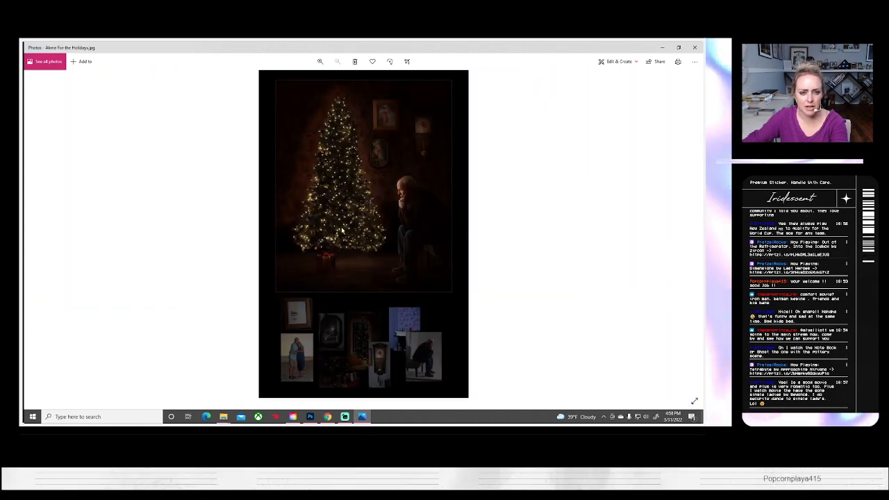
{"action": "scroll", "coordinate": [342, 231], "scroll_direction": "up", "scroll_amount": 4}
{"action": "left_click_drag", "start_coordinate": [265, 116], "coordinate": [264, 327]}
{"action": "mouse_move", "coordinate": [320, 179]}
{"action": "left_mouse_down"}
{"action": "mouse_move", "coordinate": [318, 341]}
{"action": "mouse_move", "coordinate": [343, 349]}
{"action": "mouse_move", "coordinate": [268, 328]}
{"action": "mouse_move", "coordinate": [280, 339]}
{"action": "left_mouse_up"}
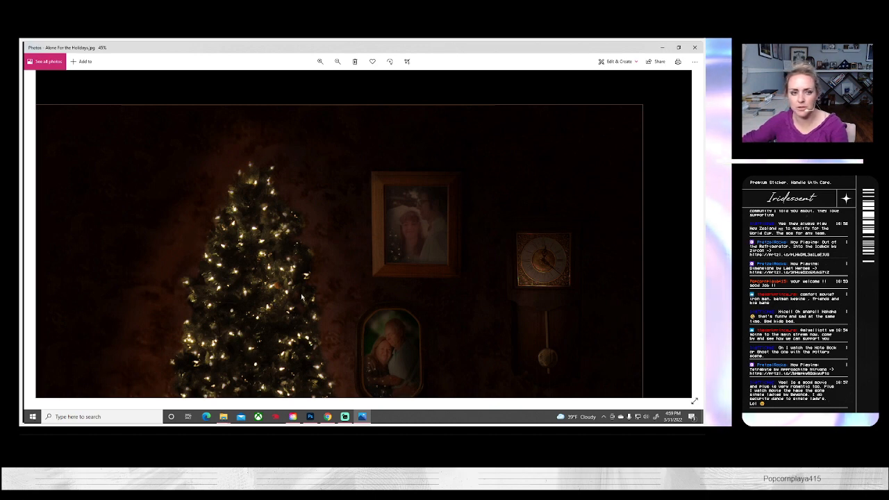
{"action": "left_click_drag", "start_coordinate": [510, 232], "coordinate": [501, 221]}
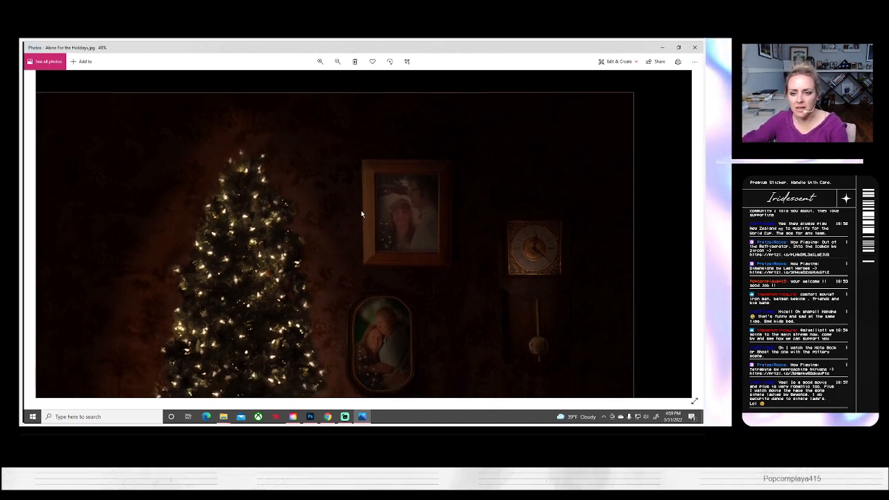
{"action": "scroll", "coordinate": [387, 306], "scroll_direction": "down", "scroll_amount": 3}
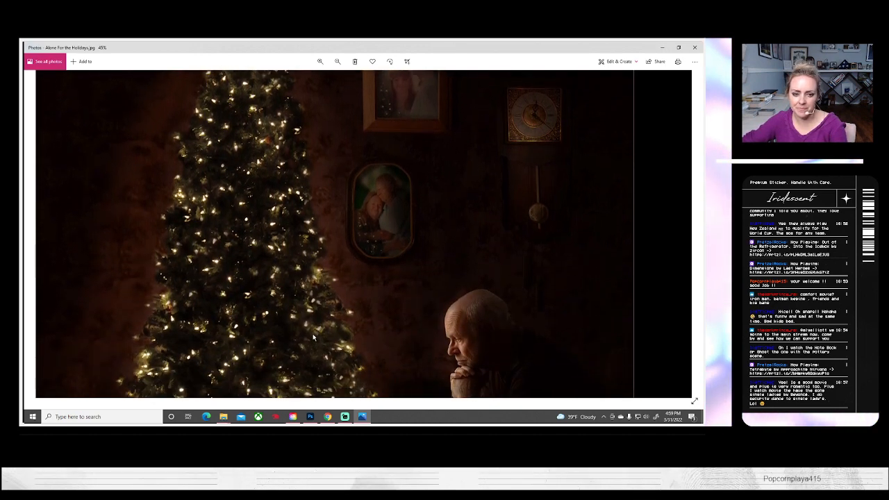
{"action": "left_click_drag", "start_coordinate": [313, 333], "coordinate": [275, 226]}
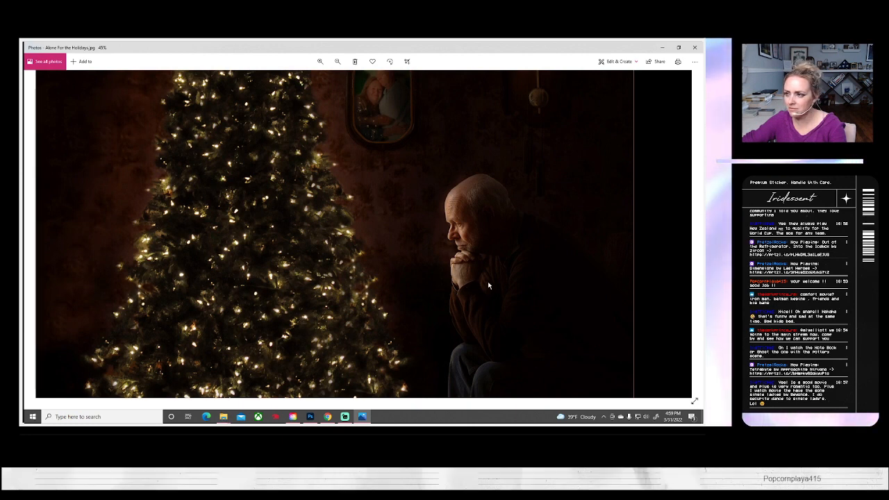
{"action": "left_click_drag", "start_coordinate": [488, 281], "coordinate": [509, 263]}
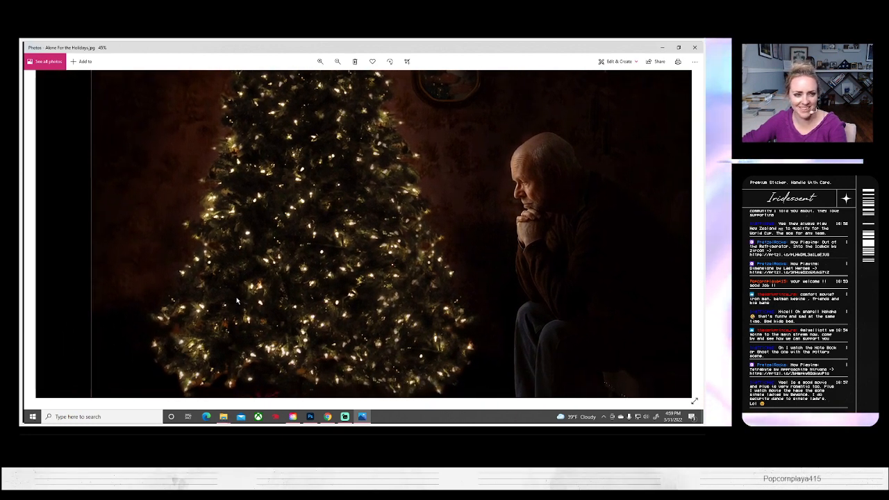
{"action": "left_click_drag", "start_coordinate": [237, 300], "coordinate": [321, 174]}
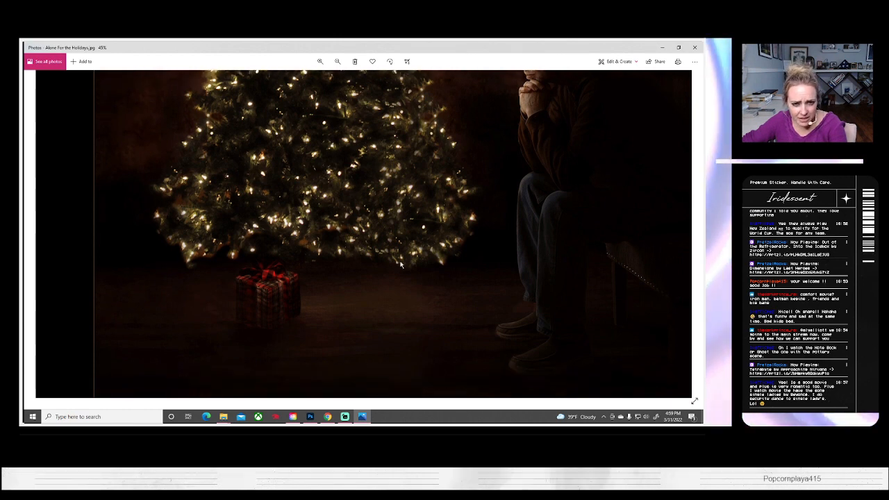
{"action": "left_click_drag", "start_coordinate": [401, 264], "coordinate": [246, 225]}
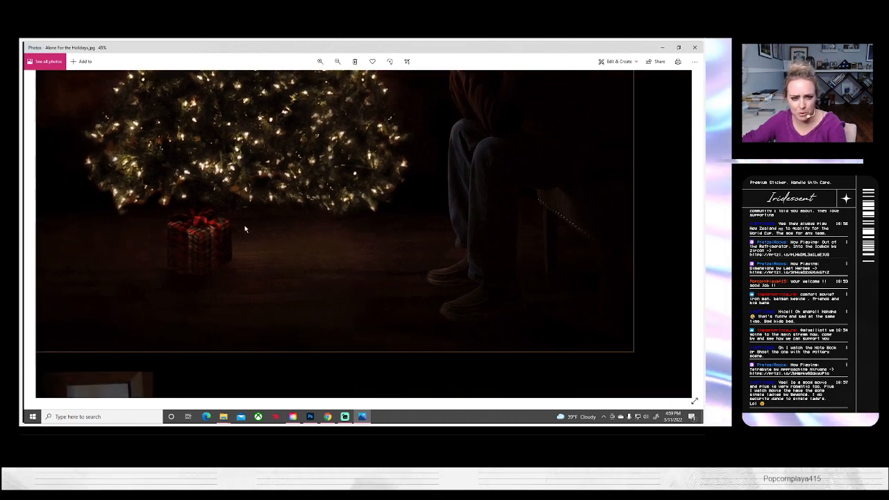
{"action": "scroll", "coordinate": [351, 281], "scroll_direction": "down", "scroll_amount": 6}
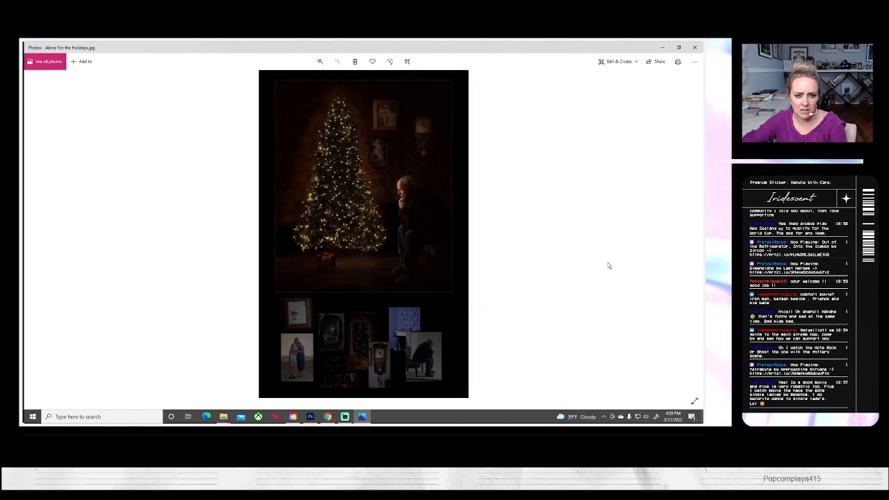
- Go to Build a ladder to the moon.jpg and examine the moon and the ladder's upper ends with their shadows up close
{"action": "left_click", "coordinate": [693, 231]}
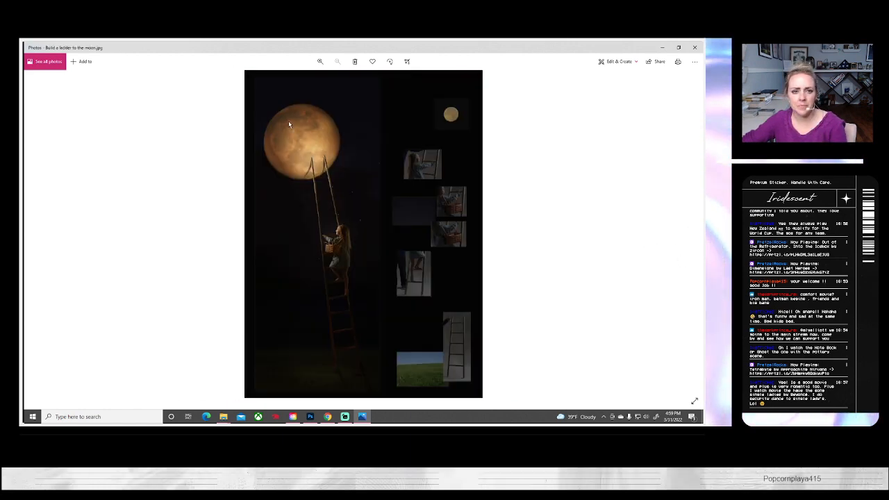
{"action": "key", "text": "Right"}
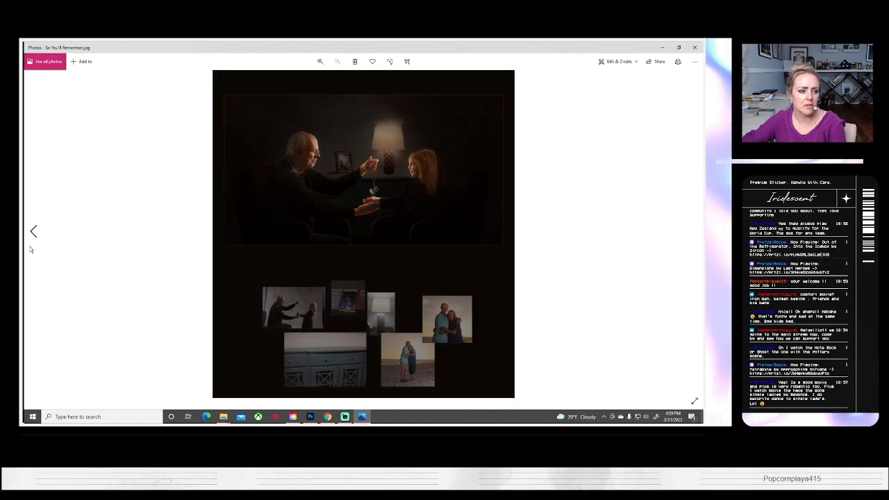
{"action": "left_click", "coordinate": [33, 232]}
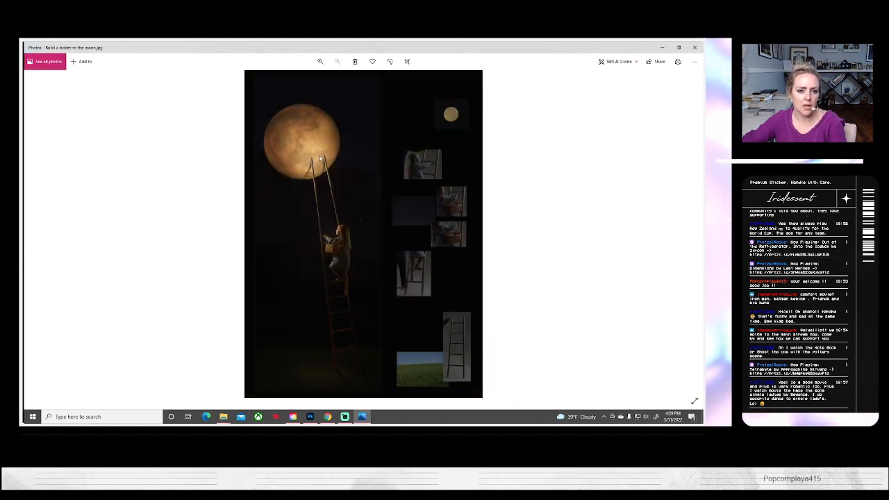
{"action": "scroll", "coordinate": [320, 159], "scroll_direction": "up", "scroll_amount": 5}
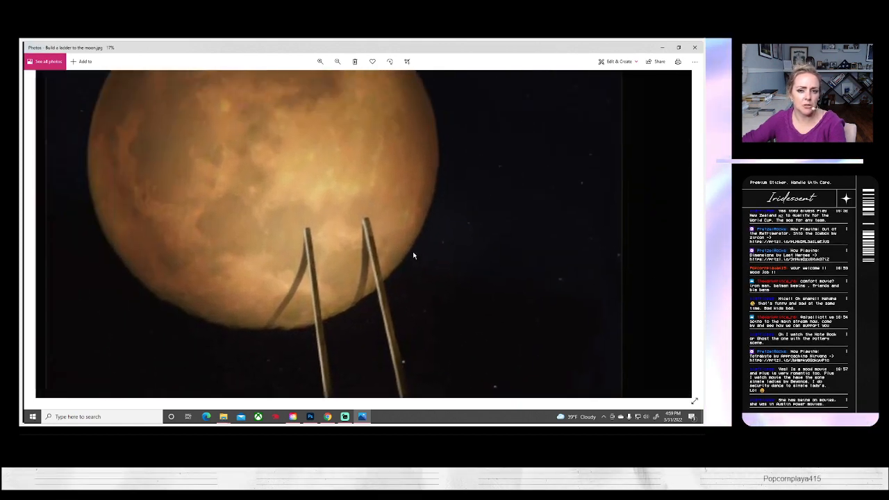
{"action": "scroll", "coordinate": [414, 256], "scroll_direction": "down", "scroll_amount": 5}
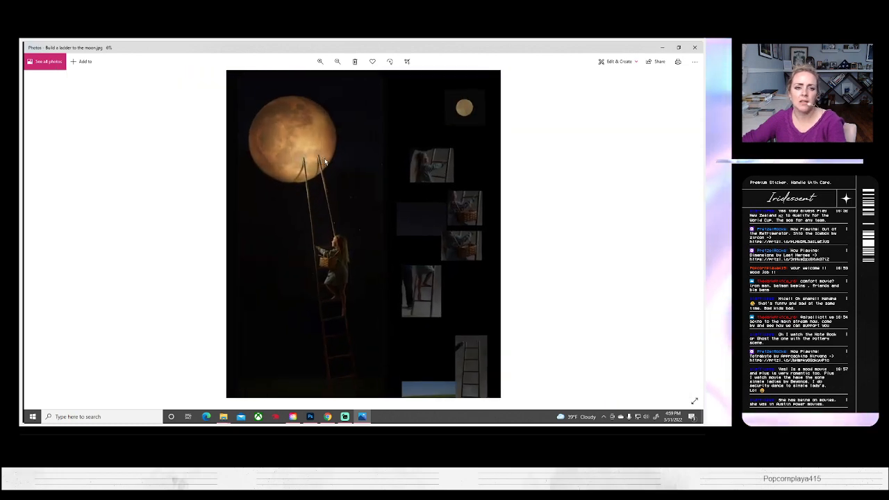
{"action": "scroll", "coordinate": [323, 160], "scroll_direction": "up", "scroll_amount": 4}
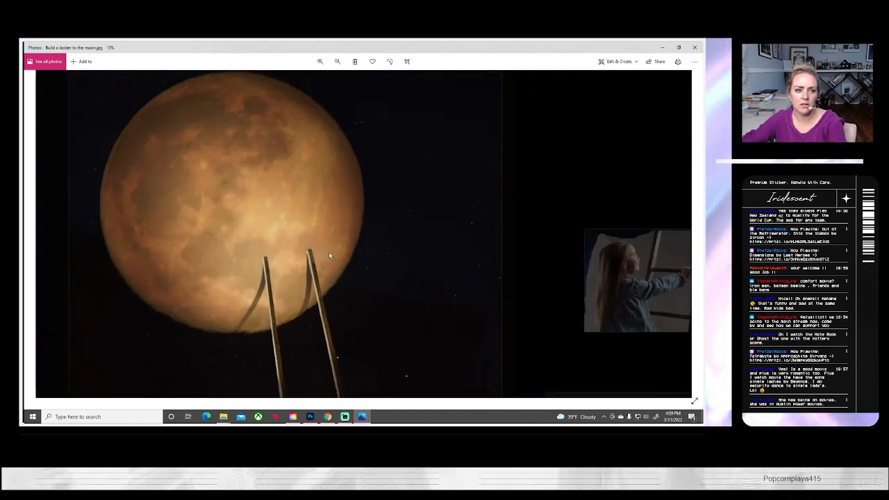
{"action": "left_click_drag", "start_coordinate": [330, 256], "coordinate": [404, 349]}
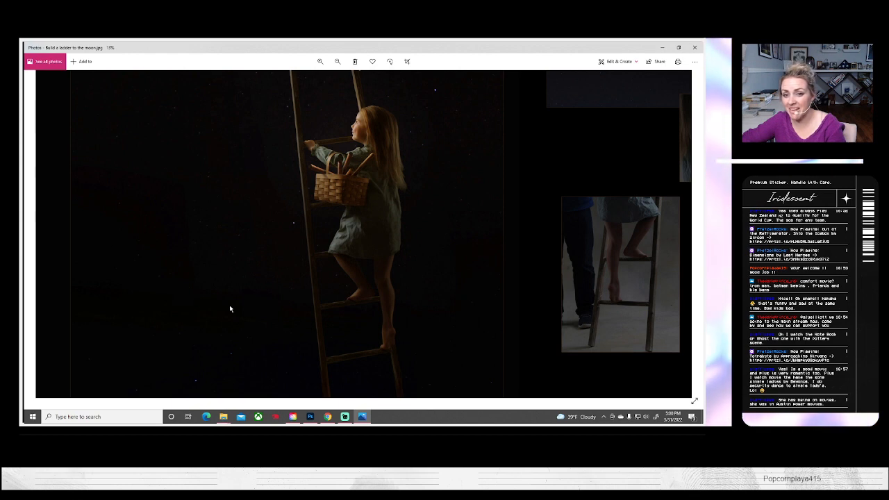
- Examine the girl with the basket, the lower rungs and the ladder's shadow on the grass, and return to the whole image
{"action": "scroll", "coordinate": [244, 304], "scroll_direction": "down", "scroll_amount": 2}
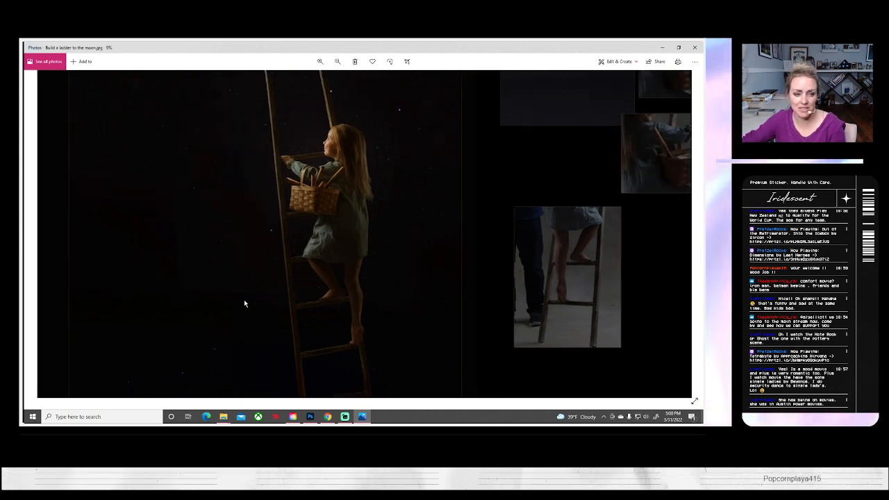
{"action": "scroll", "coordinate": [244, 304], "scroll_direction": "up", "scroll_amount": 2}
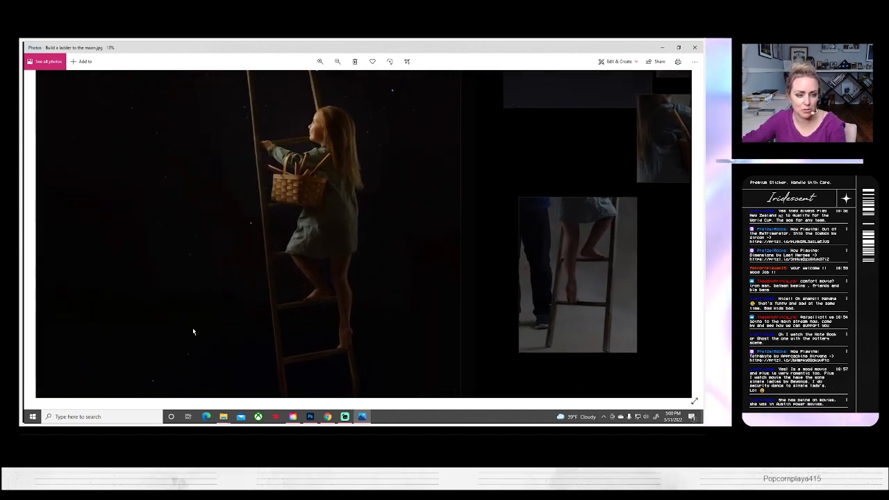
{"action": "left_click_drag", "start_coordinate": [193, 332], "coordinate": [325, 249]}
{"action": "left_click_drag", "start_coordinate": [220, 364], "coordinate": [382, 256]}
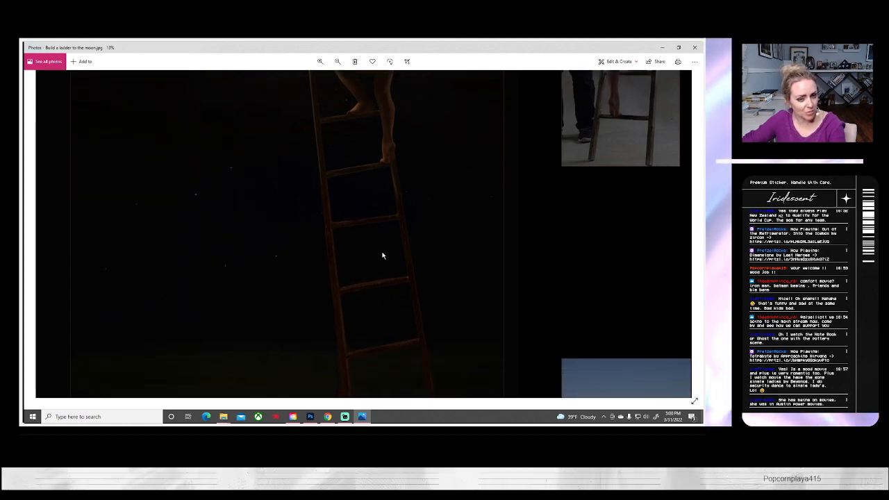
{"action": "left_click_drag", "start_coordinate": [234, 323], "coordinate": [309, 260]}
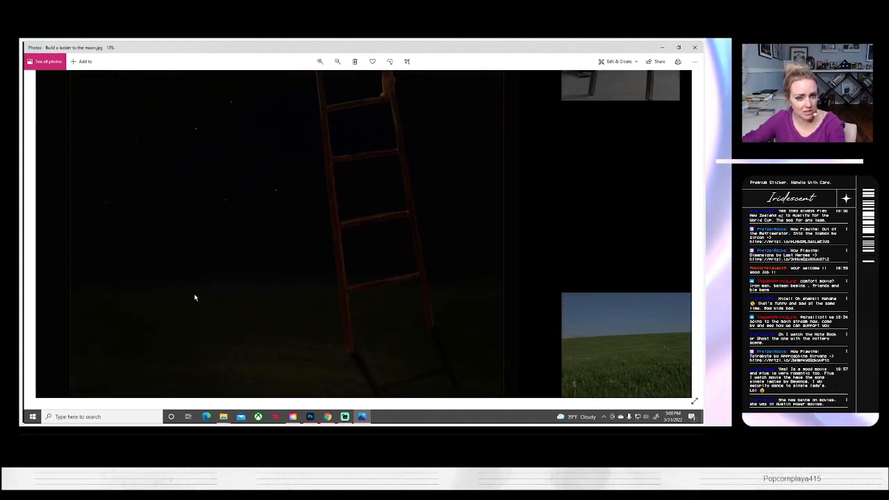
{"action": "left_click_drag", "start_coordinate": [195, 297], "coordinate": [289, 260]}
{"action": "left_click_drag", "start_coordinate": [213, 301], "coordinate": [270, 260]}
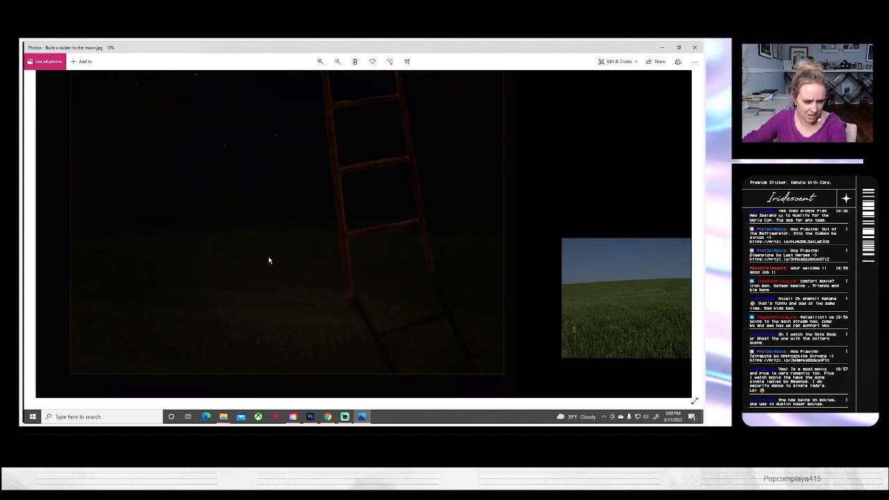
{"action": "scroll", "coordinate": [563, 250], "scroll_direction": "down", "scroll_amount": 4}
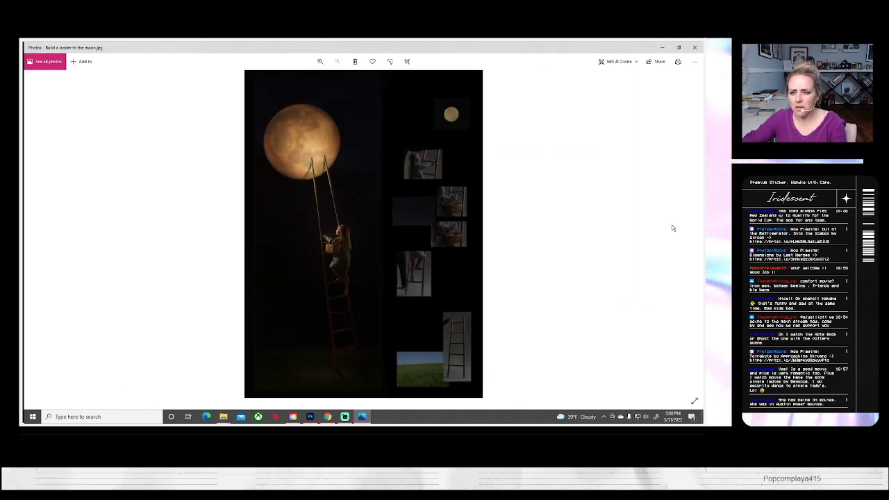
- Go to So You'll Remember.jpg, examine the man, locket and girl up close, and close the photo viewer
{"action": "left_click", "coordinate": [695, 233]}
{"action": "scroll", "coordinate": [419, 230], "scroll_direction": "up", "scroll_amount": 4}
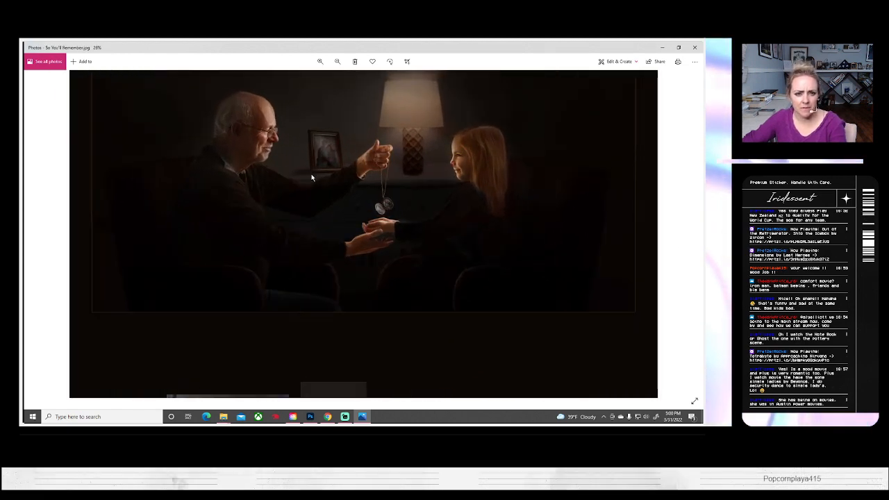
{"action": "scroll", "coordinate": [311, 178], "scroll_direction": "up", "scroll_amount": 1}
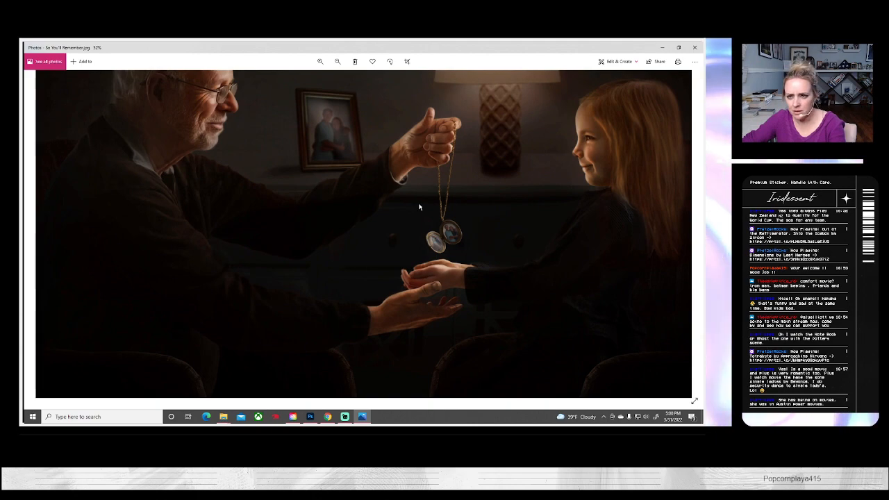
{"action": "left_click_drag", "start_coordinate": [595, 194], "coordinate": [530, 212]}
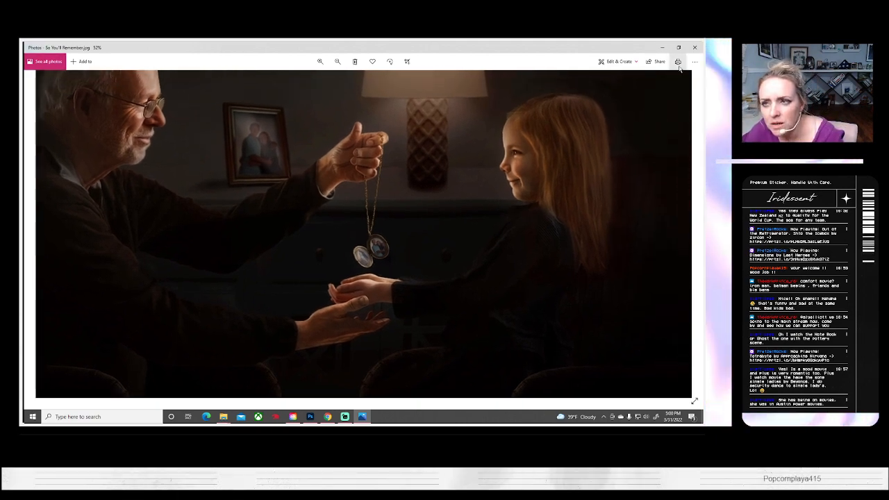
{"action": "left_click", "coordinate": [695, 47]}
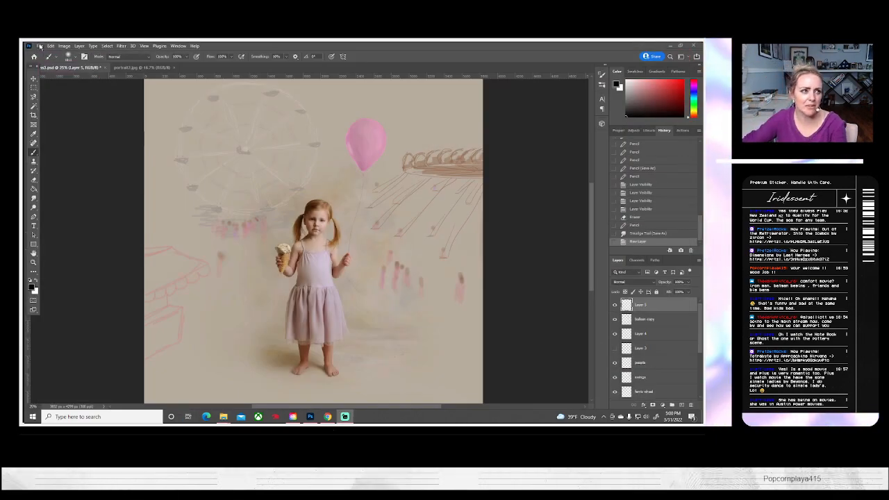
- Open So You'll Remember.jpg in Photoshop and duplicate its Background layer as Background copy
{"action": "left_click", "coordinate": [40, 46]}
{"action": "left_click", "coordinate": [48, 60]}
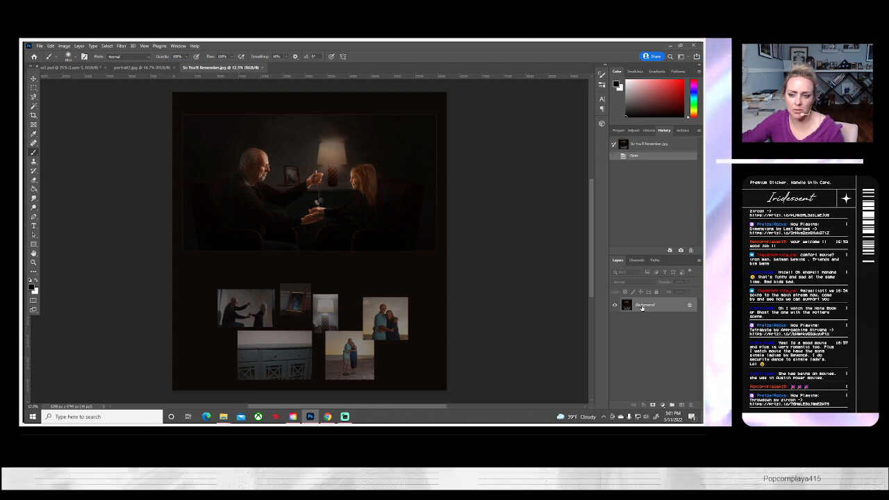
{"action": "right_click", "coordinate": [642, 308]}
{"action": "left_click", "coordinate": [645, 321]}
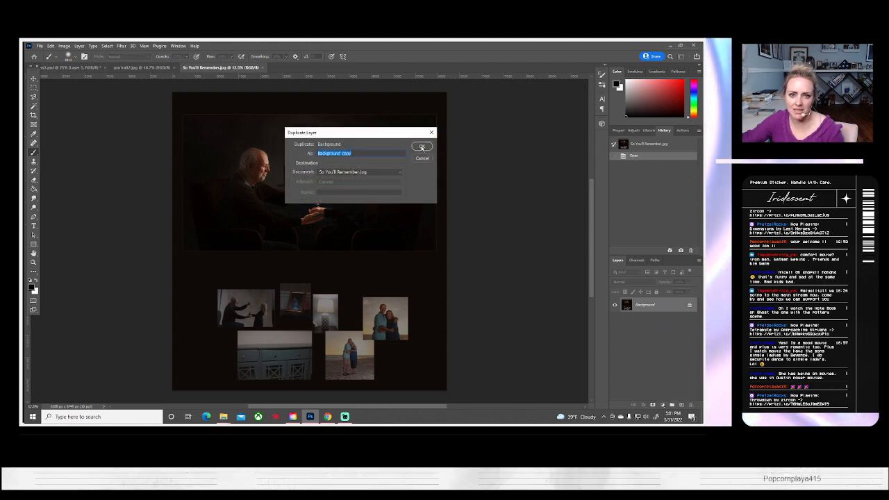
{"action": "left_click", "coordinate": [422, 147]}
- Inspect the girl's face and locket in So You'll Remember.jpg and open the other version, SoYoullRemember.jpg, as a separate document
{"action": "left_click", "coordinate": [33, 262]}
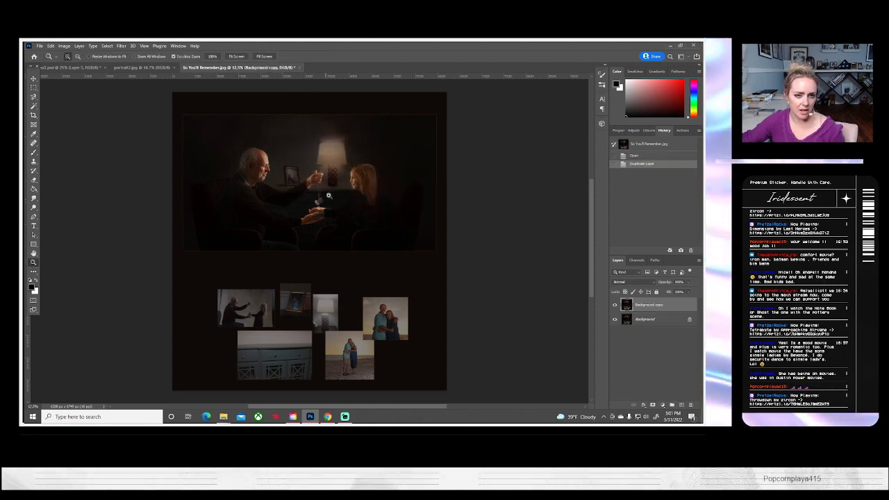
{"action": "left_click", "coordinate": [345, 182]}
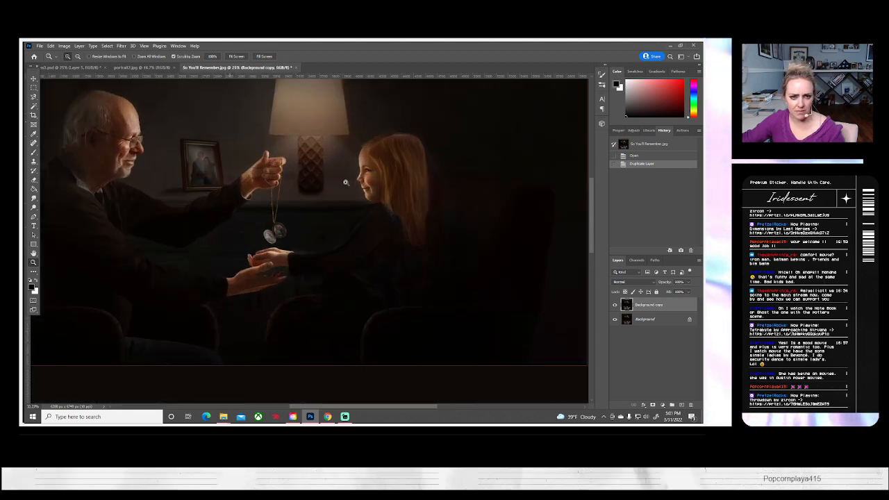
{"action": "left_click_drag", "start_coordinate": [301, 201], "coordinate": [301, 201]}
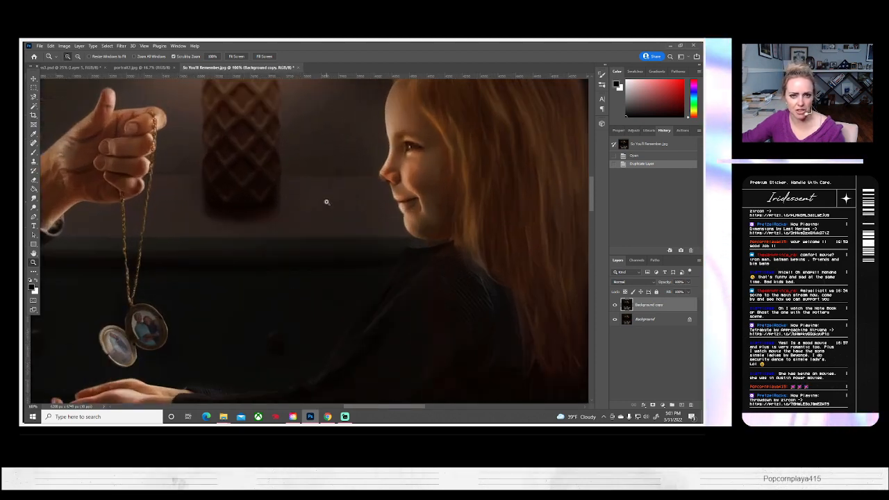
{"action": "scroll", "coordinate": [323, 202], "scroll_direction": "up", "scroll_amount": 3}
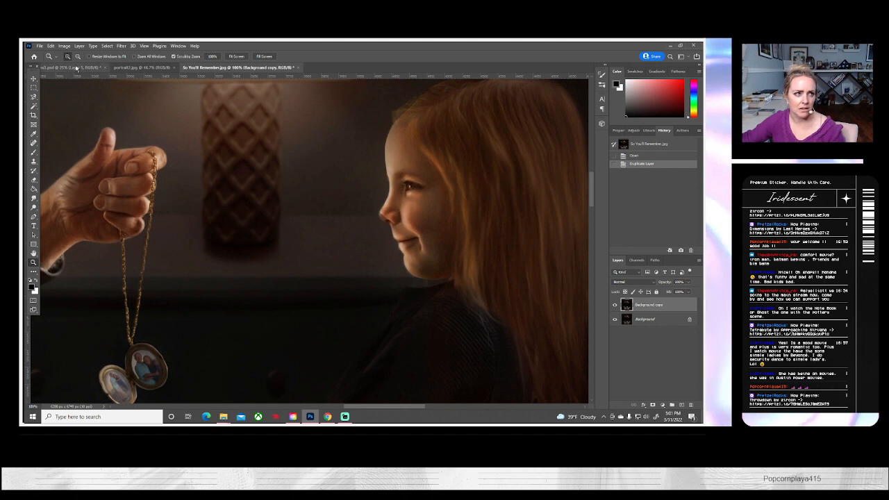
{"action": "left_click", "coordinate": [39, 46]}
{"action": "left_click", "coordinate": [40, 46]}
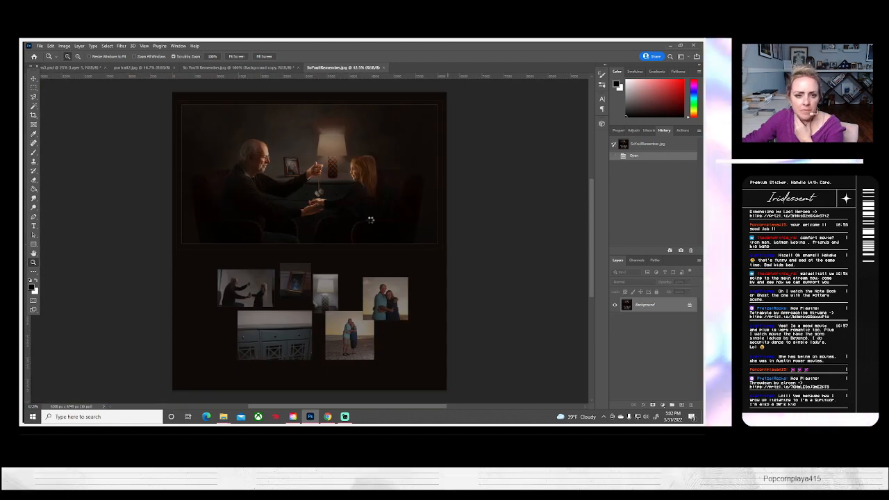
- Select the girl's face in SoYoullRemember.jpg with the Magnetic Lasso, tracing the profile from the chin to the forehead and back along the hairline
{"action": "left_click", "coordinate": [361, 173]}
{"action": "left_click", "coordinate": [361, 174]}
{"action": "left_click", "coordinate": [360, 174]}
{"action": "left_click", "coordinate": [359, 173]}
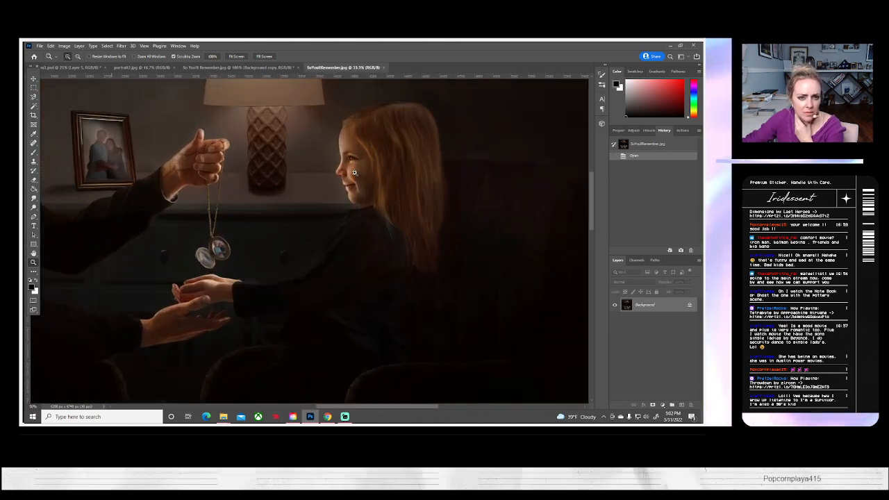
{"action": "left_click", "coordinate": [356, 173]}
{"action": "left_click", "coordinate": [355, 172]}
{"action": "left_click", "coordinate": [355, 173]}
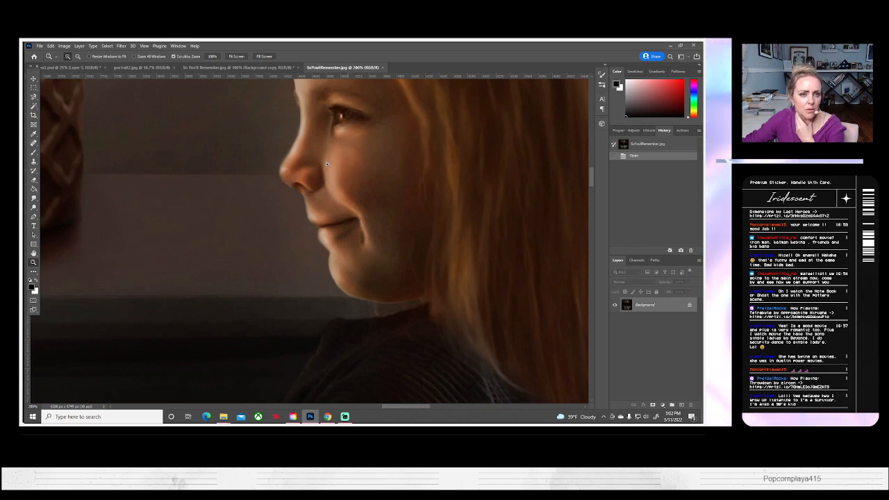
{"action": "left_click", "coordinate": [232, 114]}
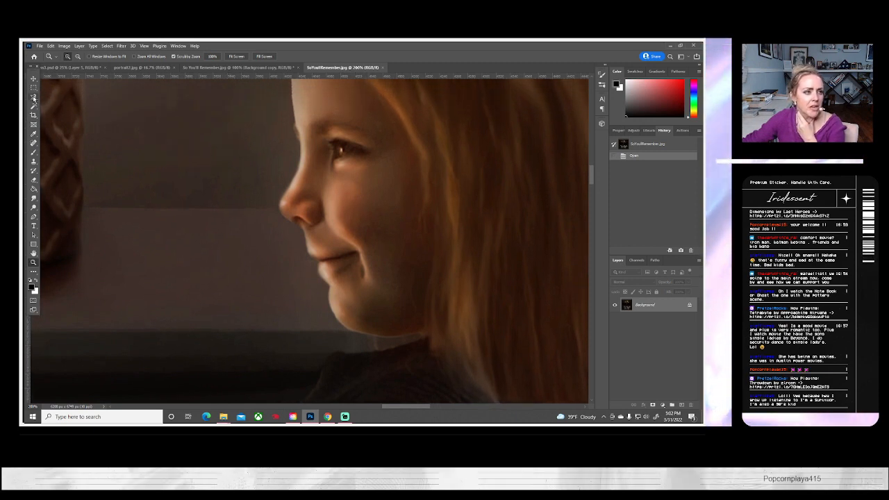
{"action": "left_click", "coordinate": [33, 98]}
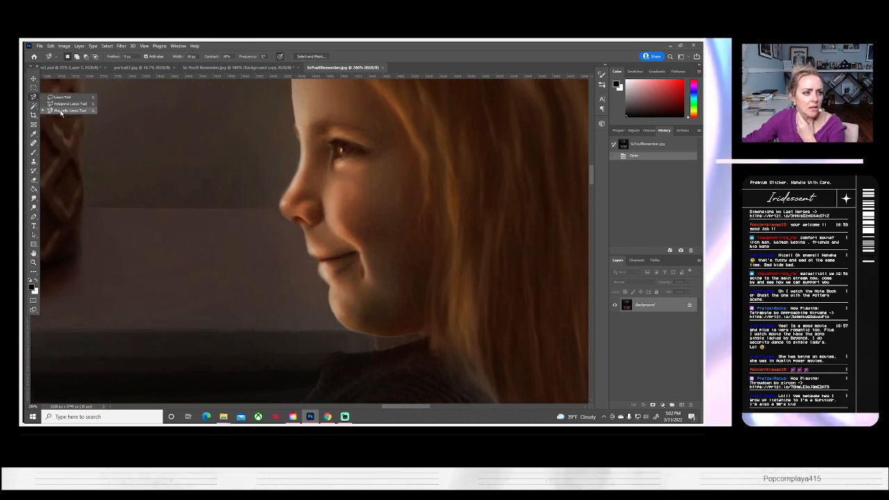
{"action": "left_click", "coordinate": [66, 110]}
{"action": "left_click", "coordinate": [370, 335]}
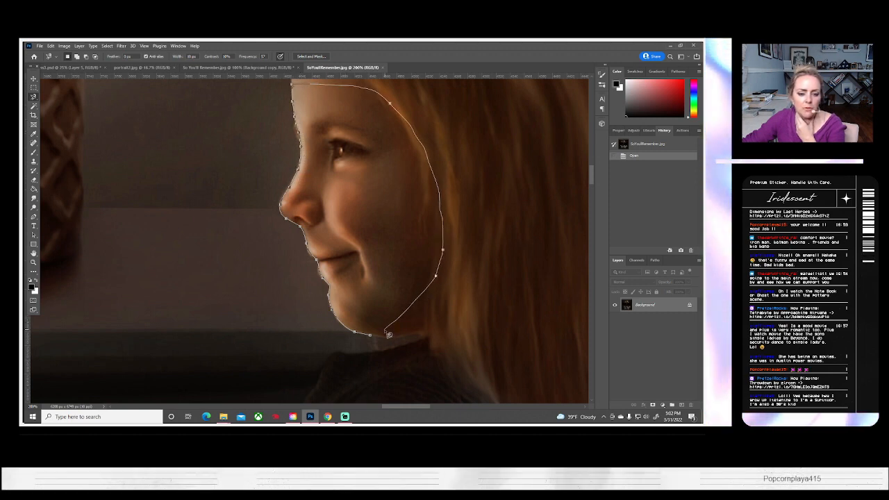
{"action": "left_click", "coordinate": [383, 332]}
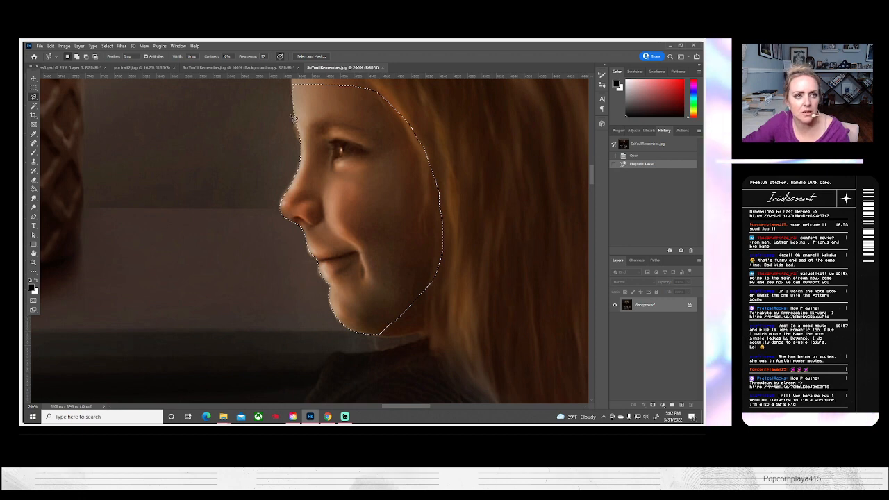
- Paste the copied face into So You'll Remember.jpg and align it over the girl's existing face with Free Transform
{"action": "left_click", "coordinate": [266, 67]}
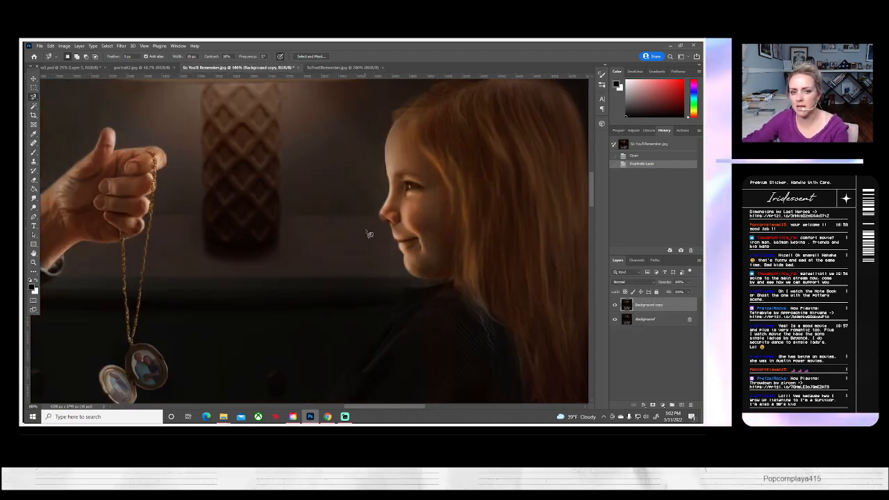
{"action": "key", "text": "ctrl+v"}
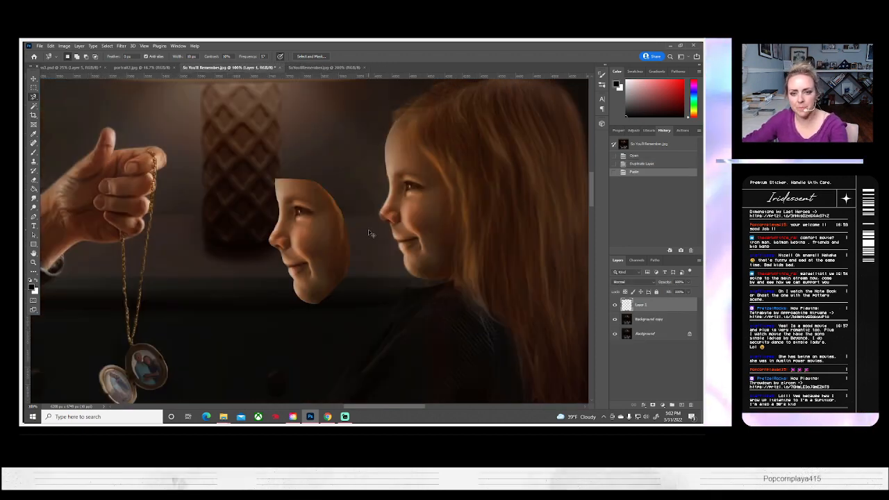
{"action": "key", "text": "ctrl+t"}
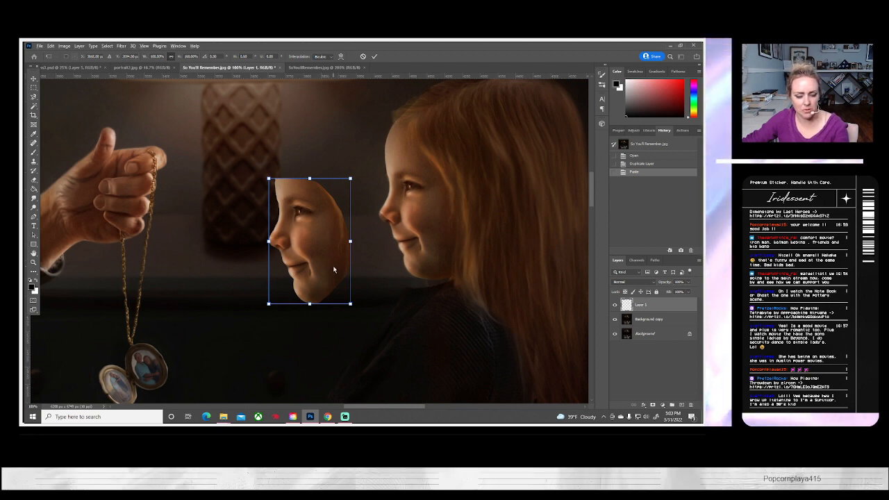
{"action": "left_click_drag", "start_coordinate": [336, 270], "coordinate": [339, 249]}
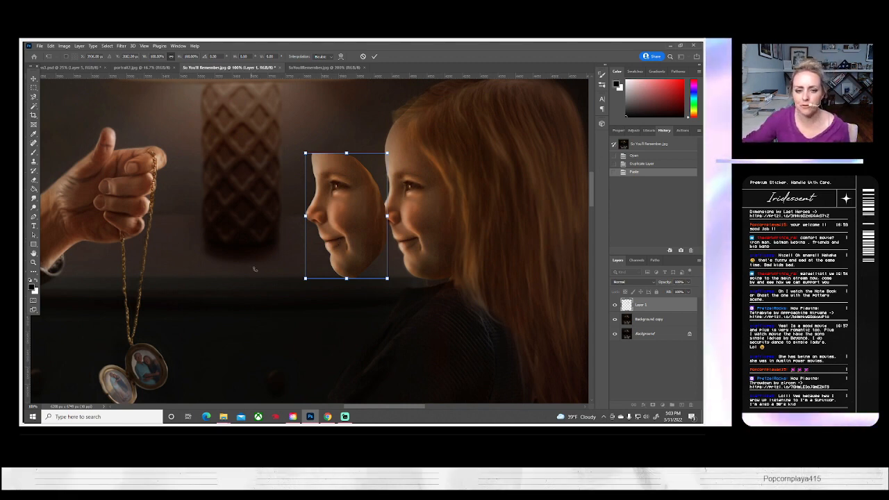
{"action": "left_click_drag", "start_coordinate": [382, 257], "coordinate": [447, 260]}
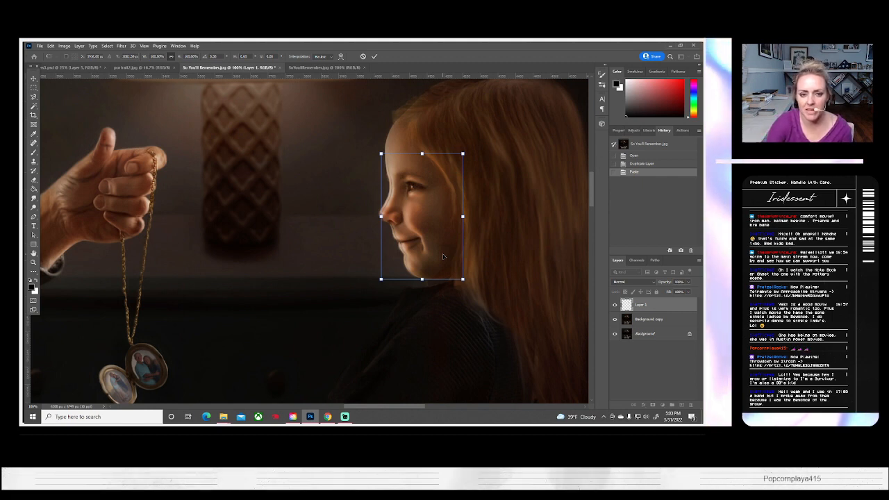
{"action": "key", "text": "Left"}
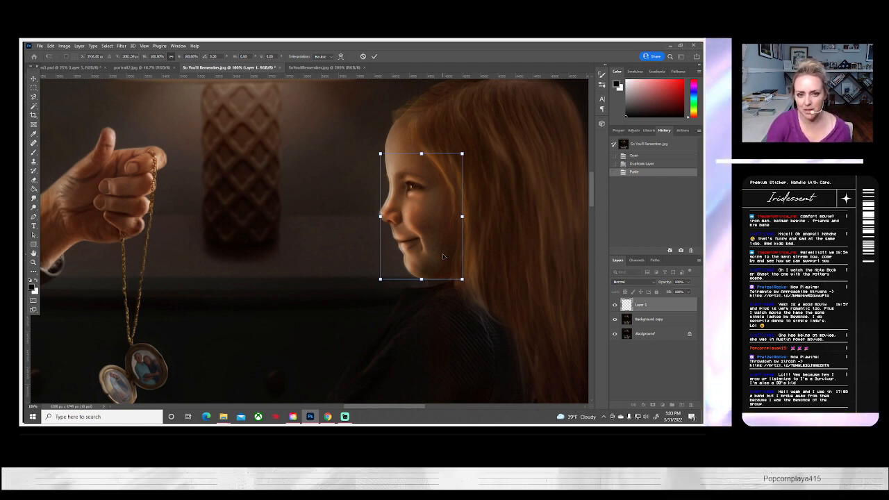
{"action": "key", "text": "Left"}
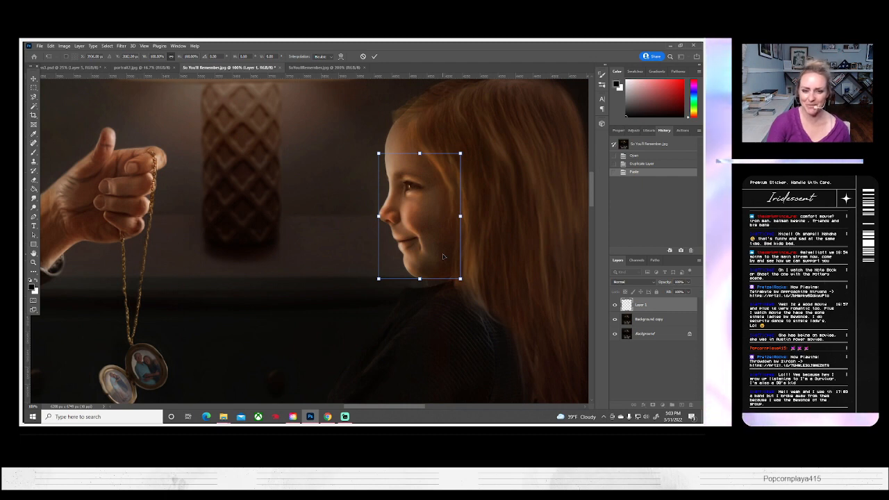
{"action": "key", "text": "Return"}
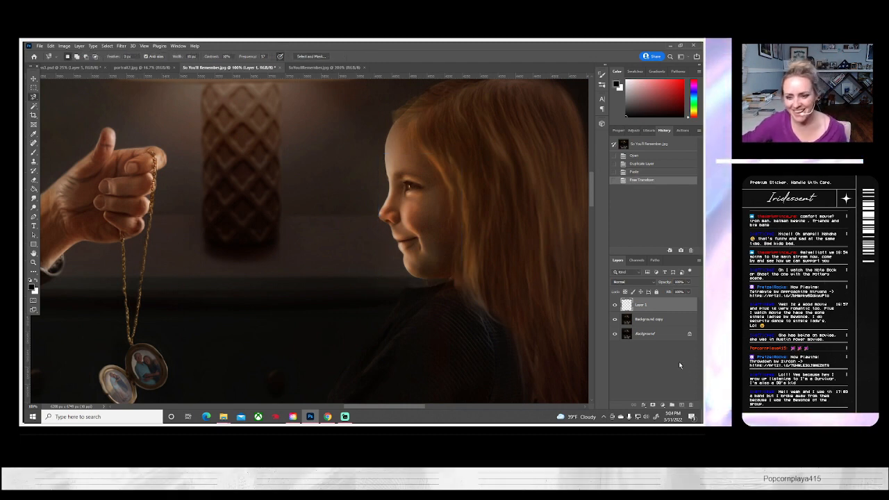
- Compare the pasted face with the original by toggling Layer 1's visibility and briefly lowering its opacity before restoring it to 100%
{"action": "left_click", "coordinate": [615, 306]}
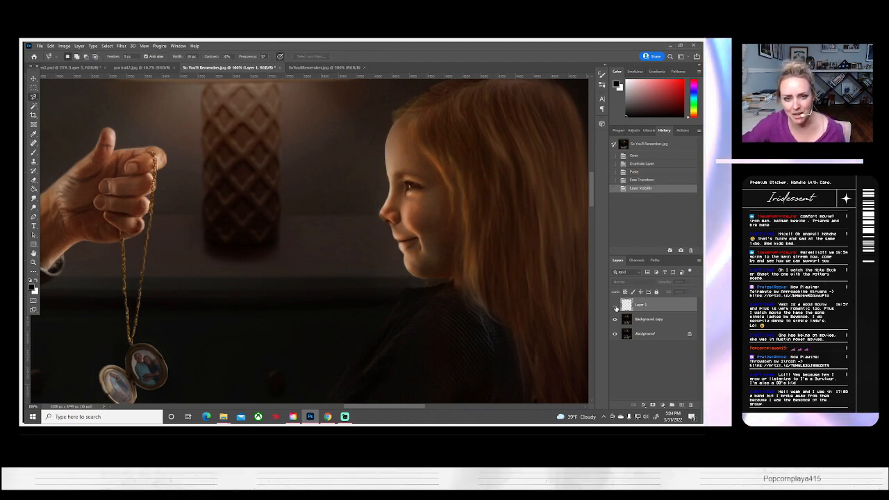
{"action": "left_click", "coordinate": [615, 306]}
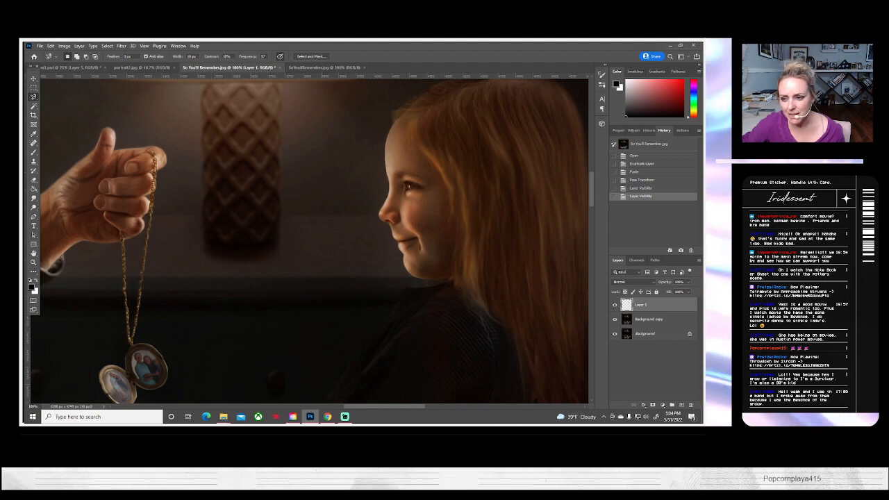
{"action": "right_click", "coordinate": [619, 305]}
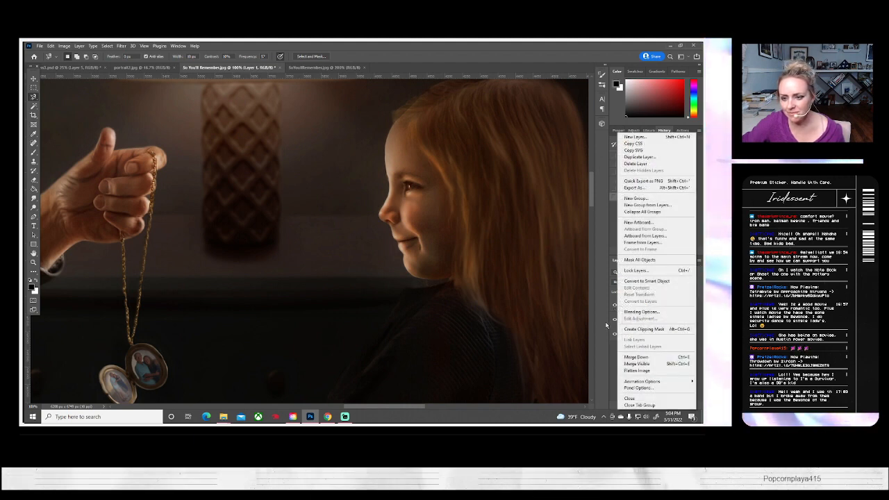
{"action": "left_click", "coordinate": [607, 325]}
{"action": "left_click", "coordinate": [688, 282]}
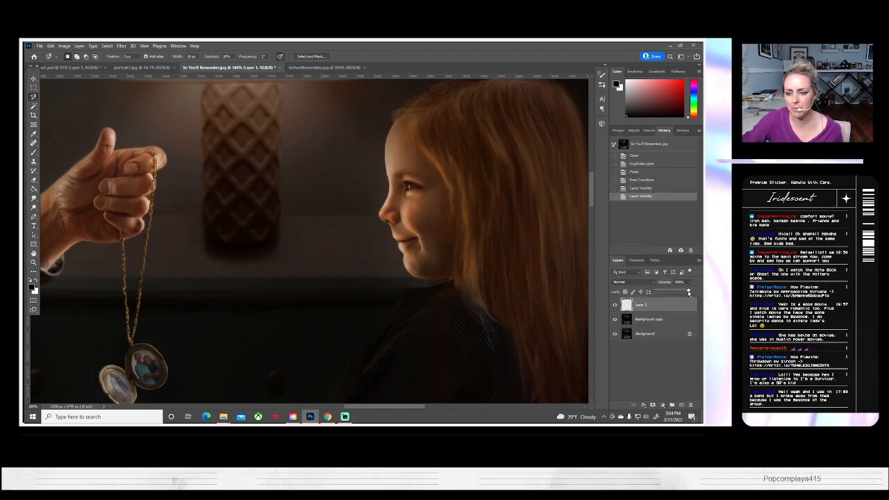
{"action": "left_click_drag", "start_coordinate": [689, 292], "coordinate": [665, 292]}
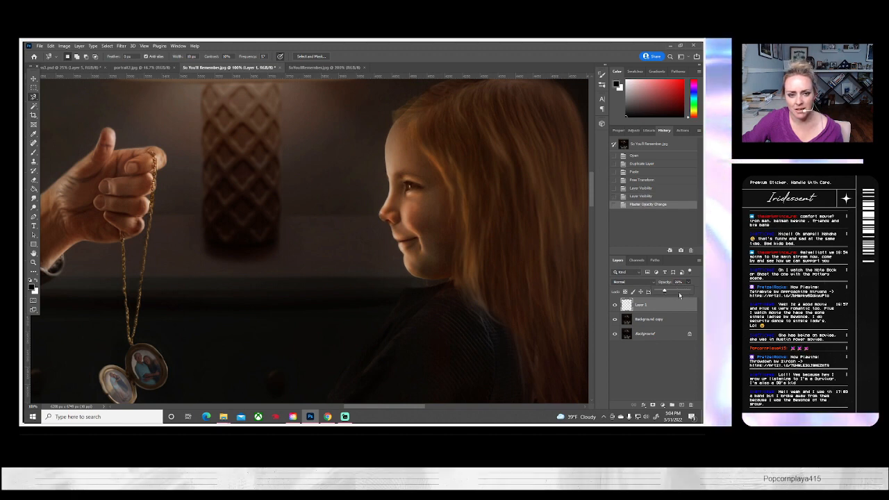
{"action": "left_click_drag", "start_coordinate": [664, 292], "coordinate": [688, 291]}
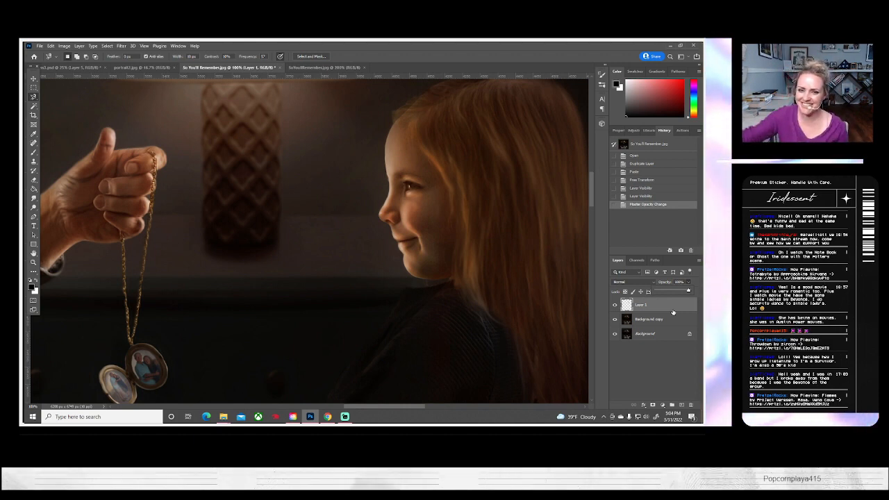
{"action": "left_click", "coordinate": [615, 306]}
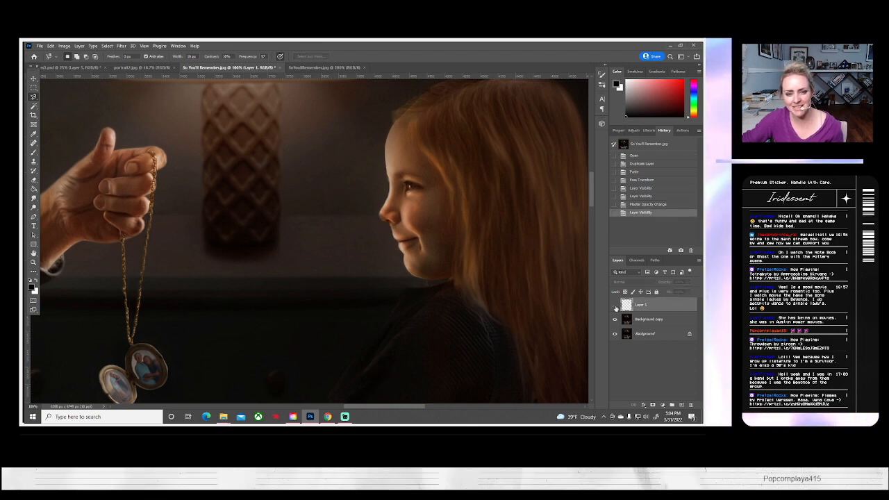
{"action": "left_click", "coordinate": [615, 306]}
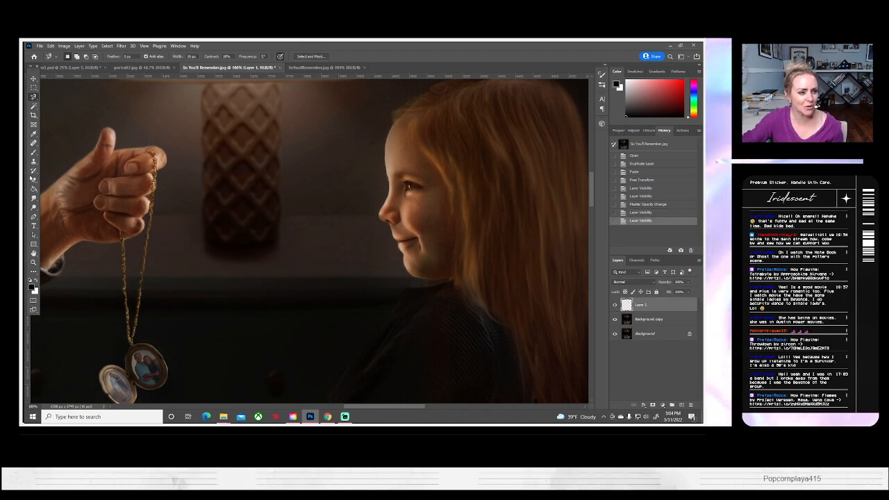
- Reduce Layer 1 to the nose area by lassoing around the nose, clearing the inverse and deselecting, and compare it with the original
{"action": "right_click", "coordinate": [35, 98]}
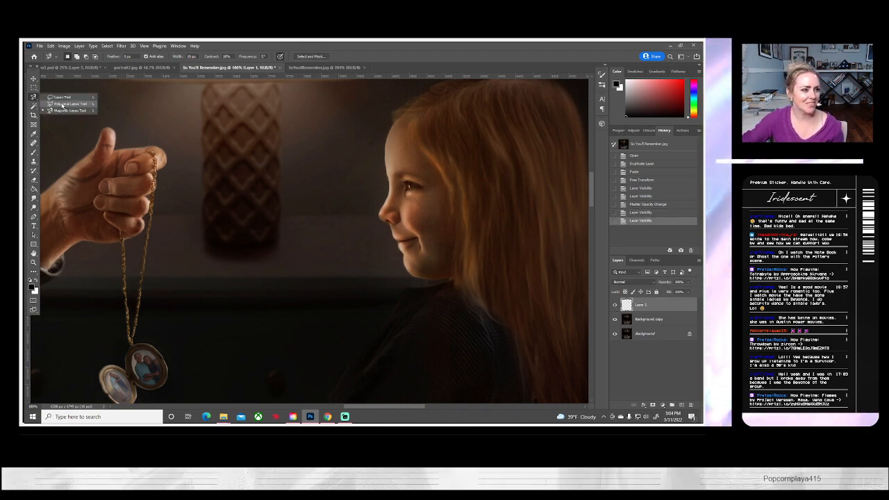
{"action": "left_click", "coordinate": [62, 104]}
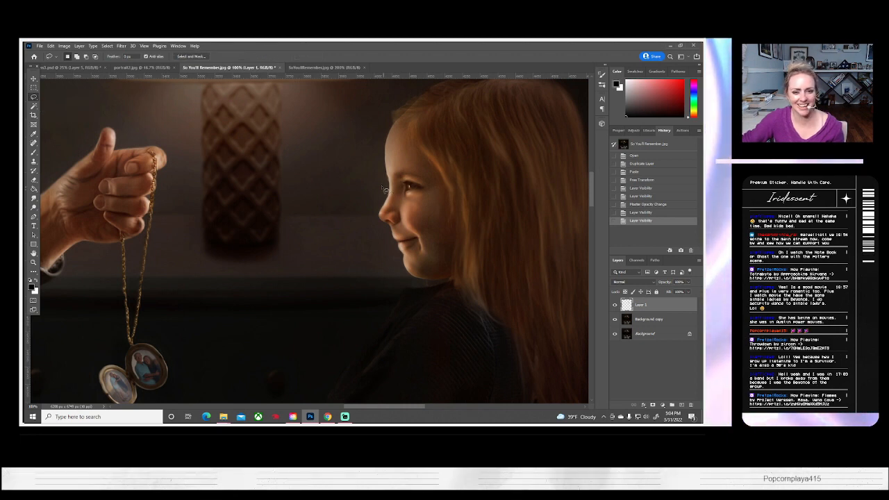
{"action": "mouse_move", "coordinate": [384, 189]}
{"action": "left_mouse_down"}
{"action": "mouse_move", "coordinate": [409, 228]}
{"action": "mouse_move", "coordinate": [389, 237]}
{"action": "mouse_move", "coordinate": [355, 212]}
{"action": "left_mouse_up"}
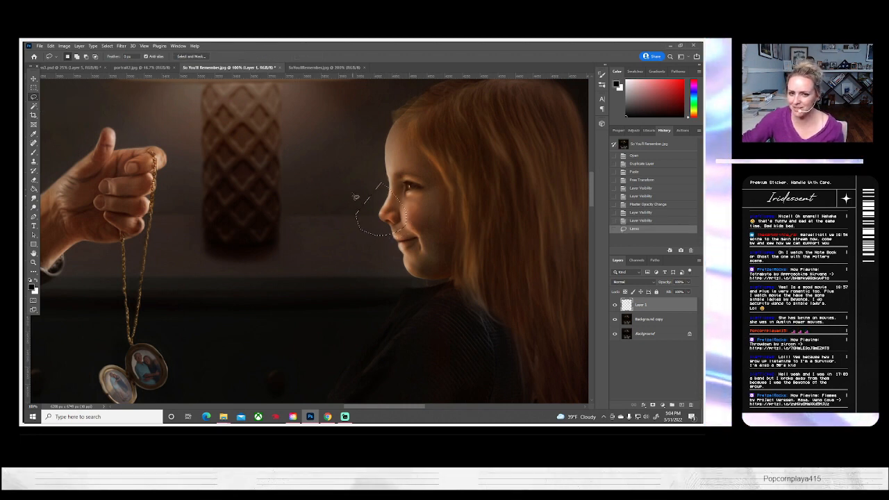
{"action": "left_click", "coordinate": [107, 46]}
{"action": "left_click", "coordinate": [114, 74]}
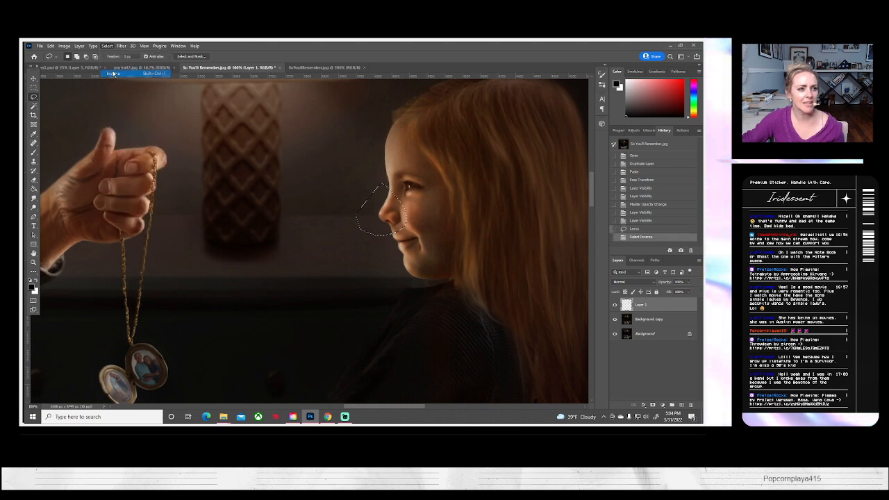
{"action": "key", "text": "Delete"}
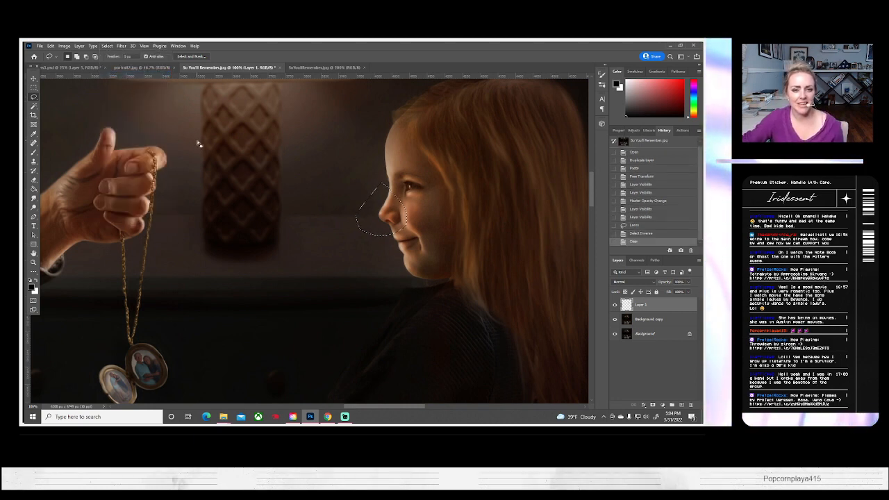
{"action": "left_click", "coordinate": [107, 46]}
{"action": "left_click", "coordinate": [115, 60]}
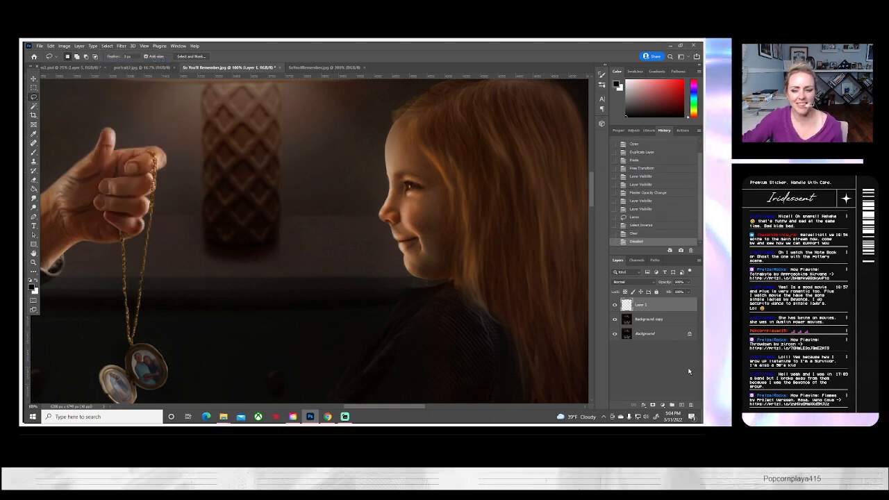
{"action": "left_click", "coordinate": [614, 305]}
{"action": "left_click", "coordinate": [614, 306]}
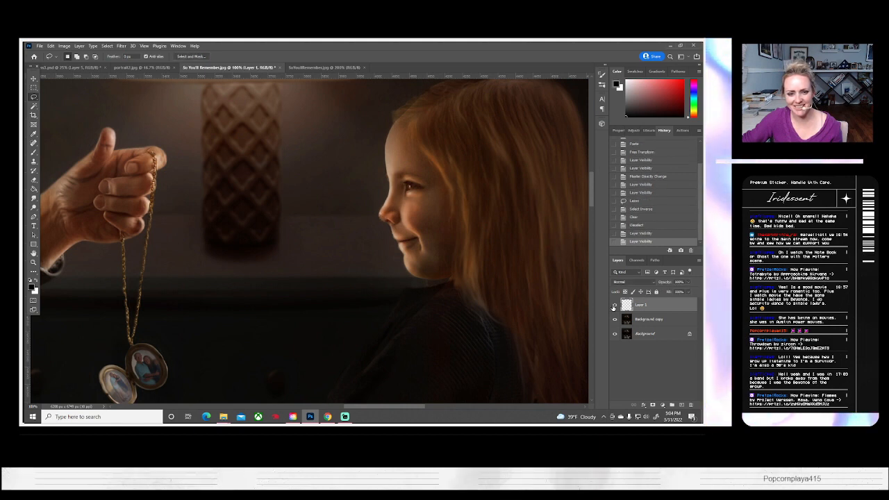
{"action": "left_click", "coordinate": [614, 307]}
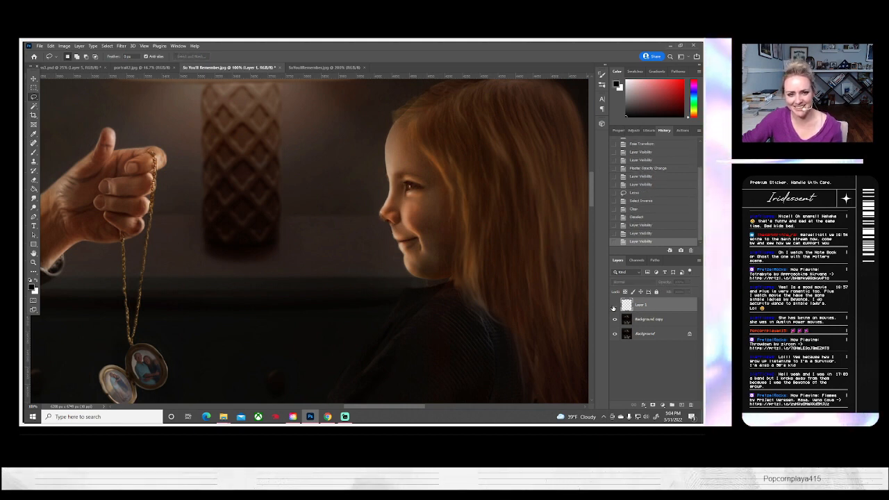
{"action": "left_click", "coordinate": [614, 307]}
- Blend the nose patch on Layer 1 by erasing around the nose bridge and below the nose with a smaller Soft Round eraser
{"action": "key", "text": "e"}
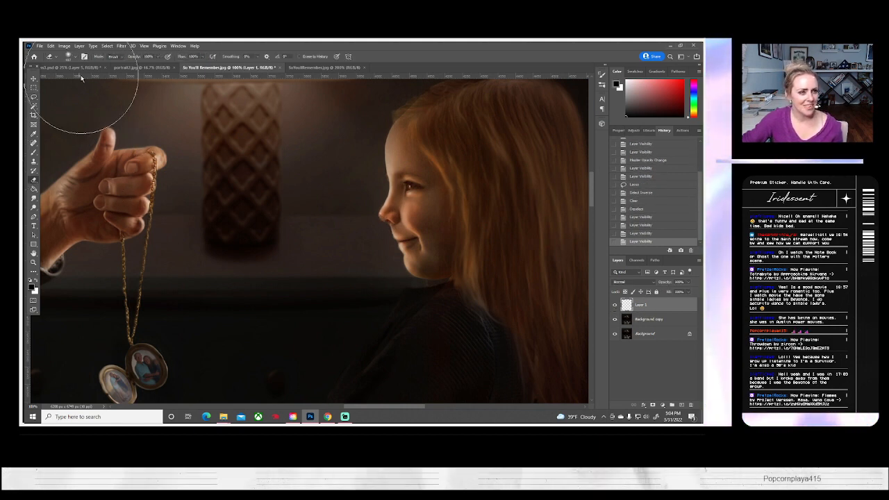
{"action": "left_click", "coordinate": [76, 57]}
{"action": "left_click", "coordinate": [76, 79]}
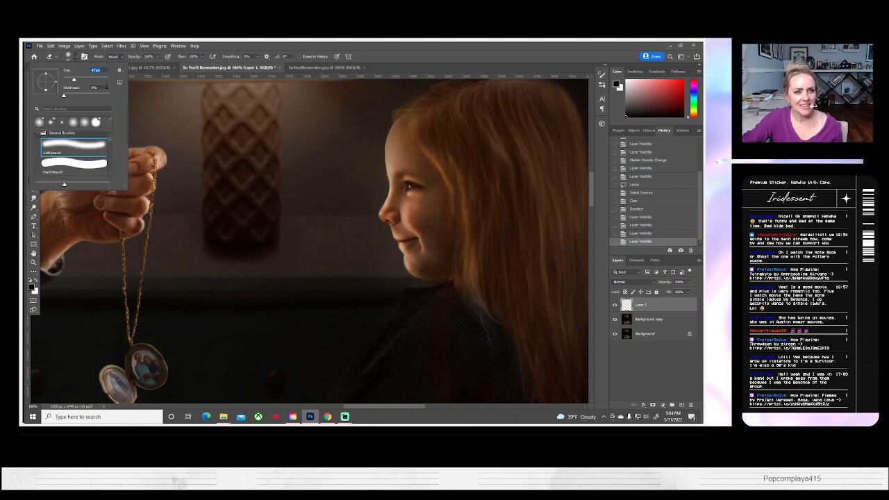
{"action": "left_click_drag", "start_coordinate": [75, 79], "coordinate": [69, 79]}
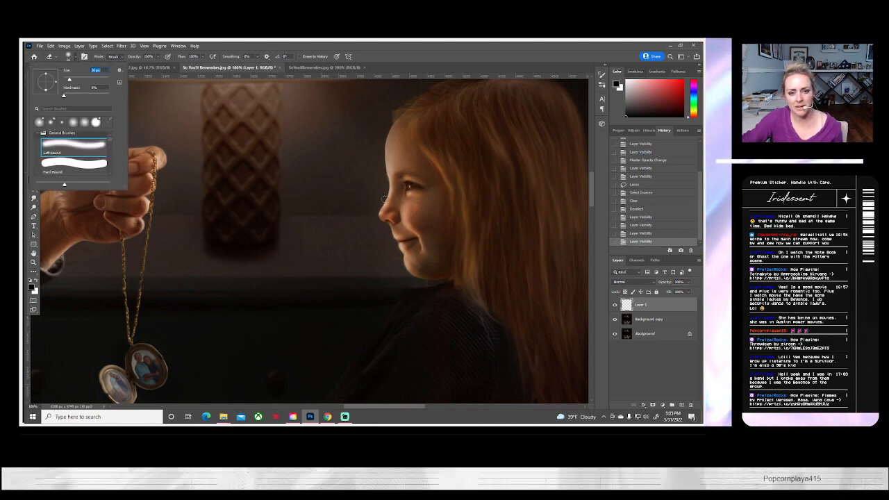
{"action": "left_click", "coordinate": [393, 184]}
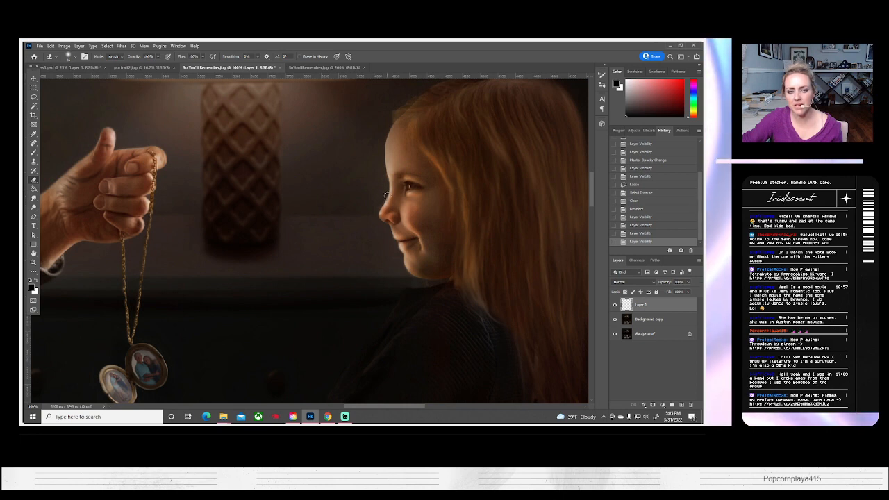
{"action": "left_click_drag", "start_coordinate": [386, 197], "coordinate": [420, 165]}
{"action": "left_click", "coordinate": [615, 306]}
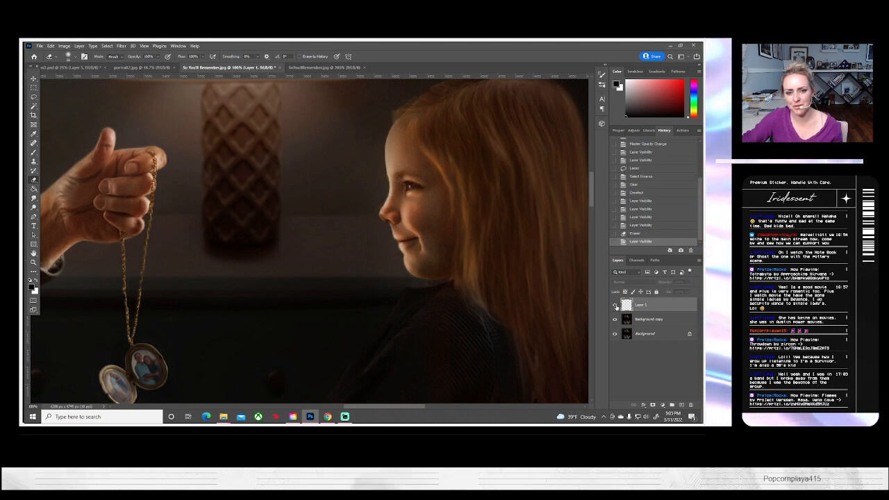
{"action": "left_click", "coordinate": [614, 306]}
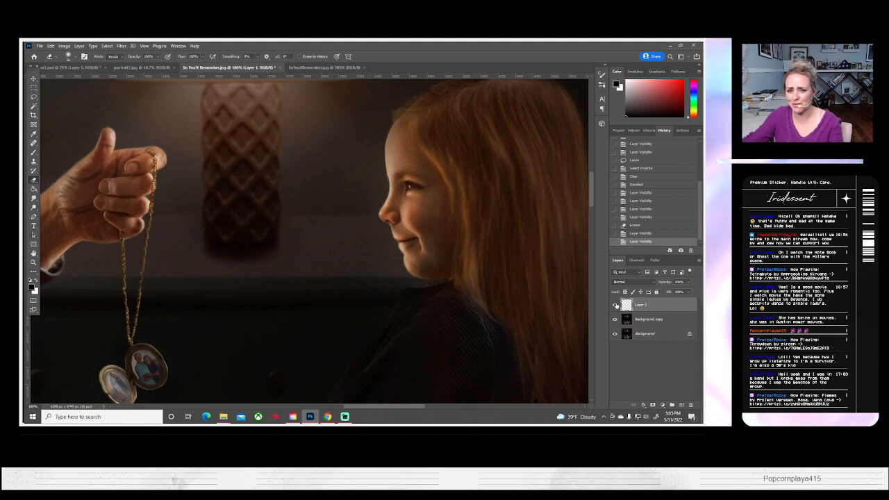
{"action": "left_click", "coordinate": [614, 307]}
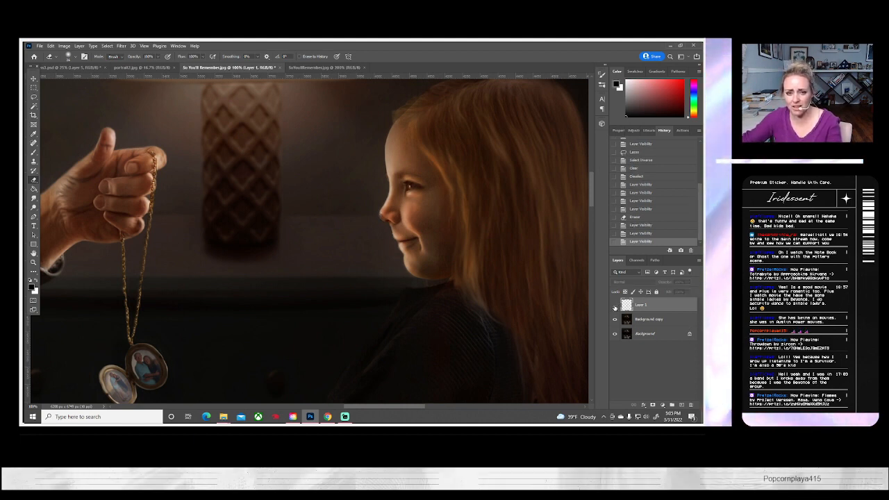
{"action": "left_click", "coordinate": [615, 306]}
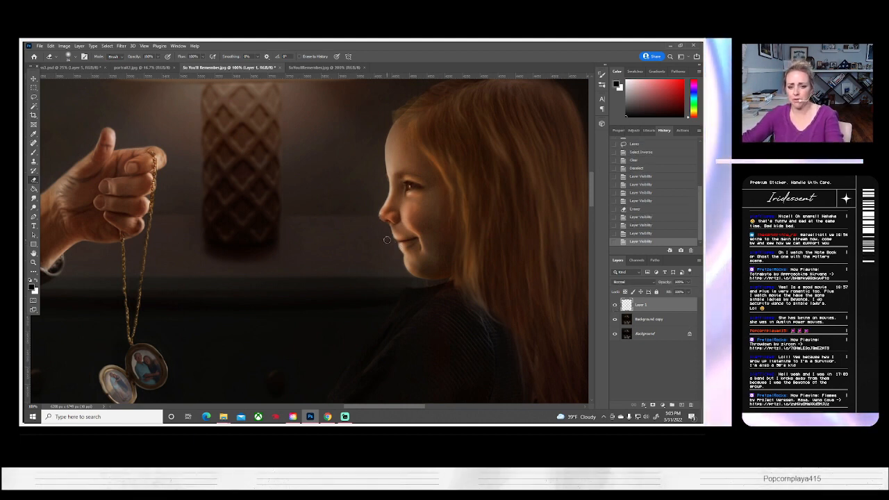
{"action": "left_click_drag", "start_coordinate": [387, 240], "coordinate": [389, 238]}
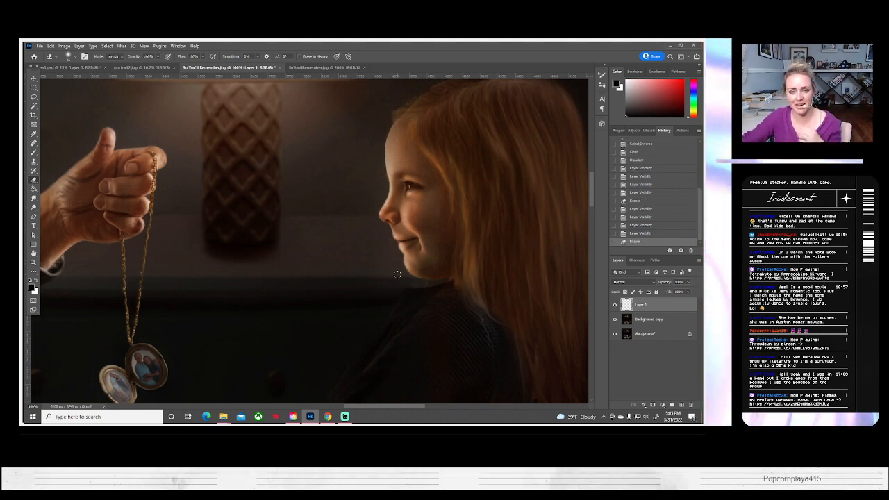
- Inspect the girl's face up close and compare the blended nose with the original by toggling Layer 1's visibility
{"action": "left_click", "coordinate": [33, 262]}
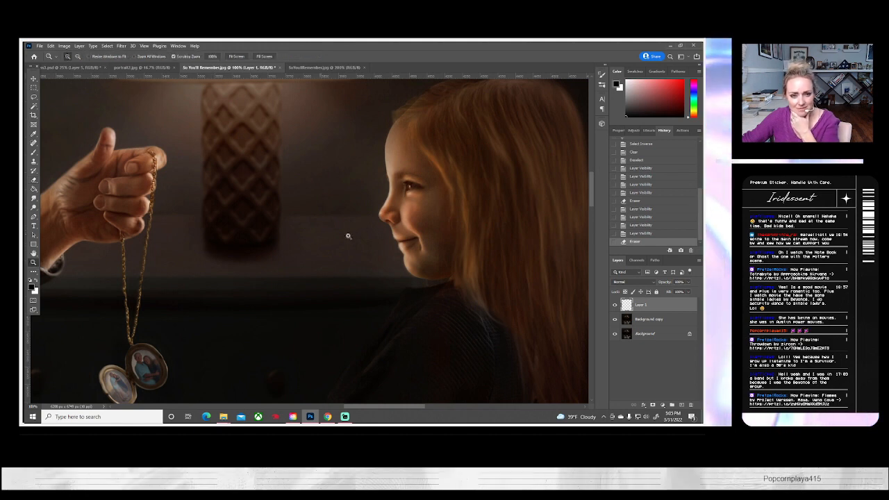
{"action": "left_click", "coordinate": [402, 230]}
{"action": "left_click", "coordinate": [402, 230]}
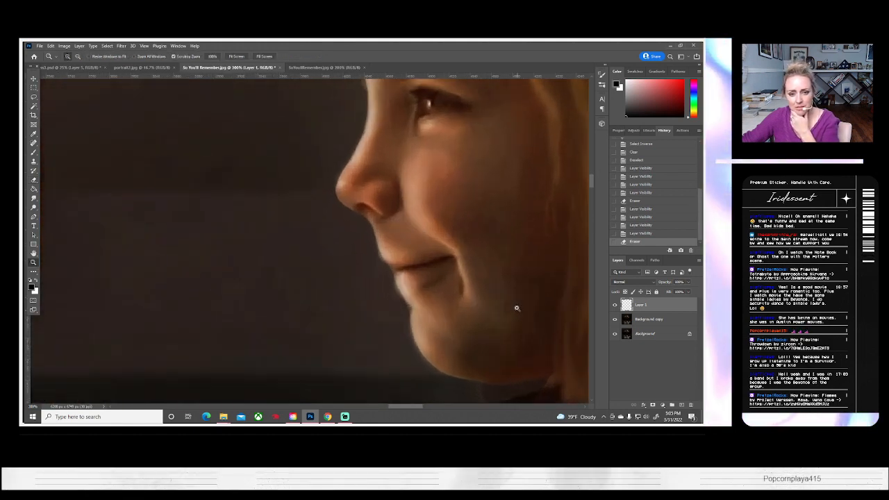
{"action": "scroll", "coordinate": [419, 314], "scroll_direction": "down", "scroll_amount": 3}
{"action": "scroll", "coordinate": [419, 313], "scroll_direction": "up", "scroll_amount": 2}
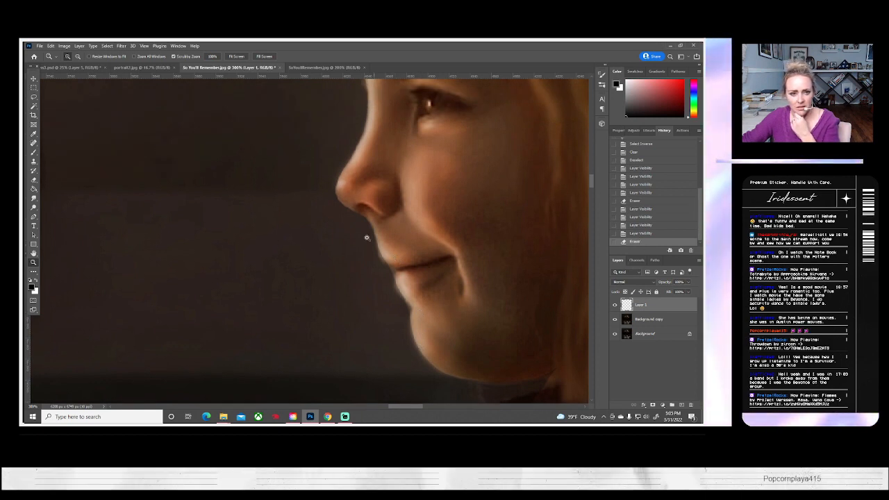
{"action": "left_click", "coordinate": [615, 307]}
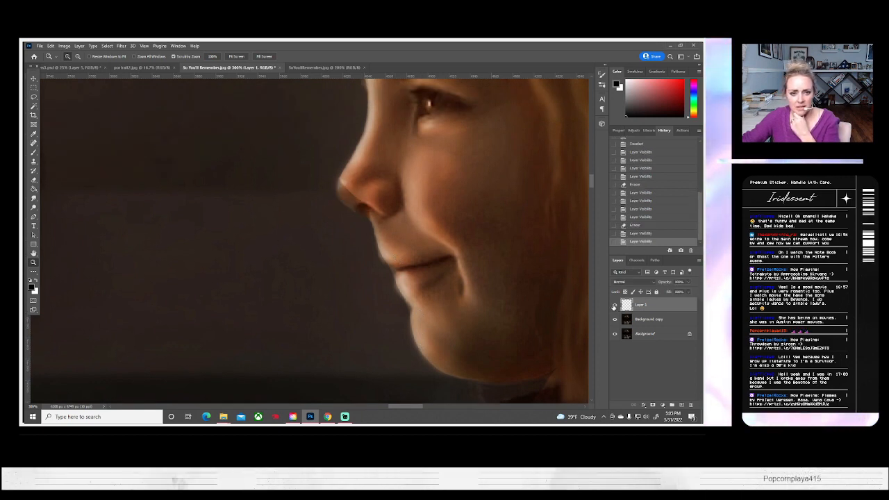
{"action": "left_click", "coordinate": [614, 307]}
{"action": "left_click", "coordinate": [614, 307]}
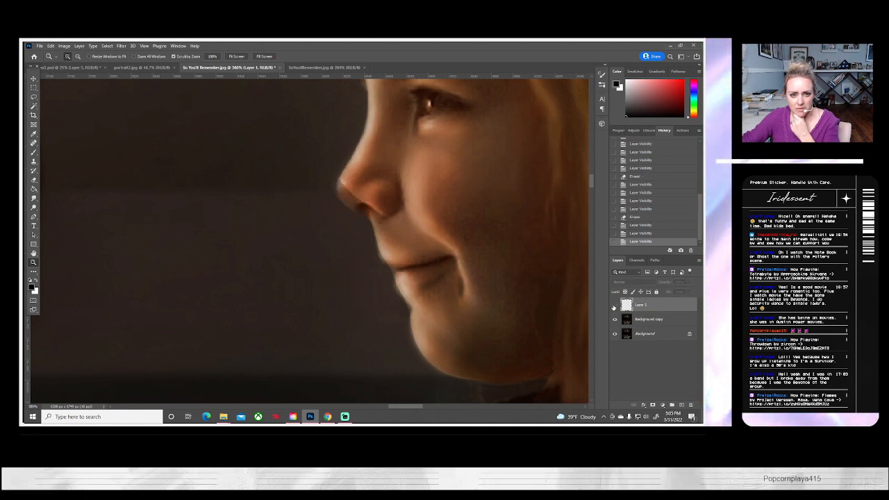
{"action": "left_click", "coordinate": [614, 307]}
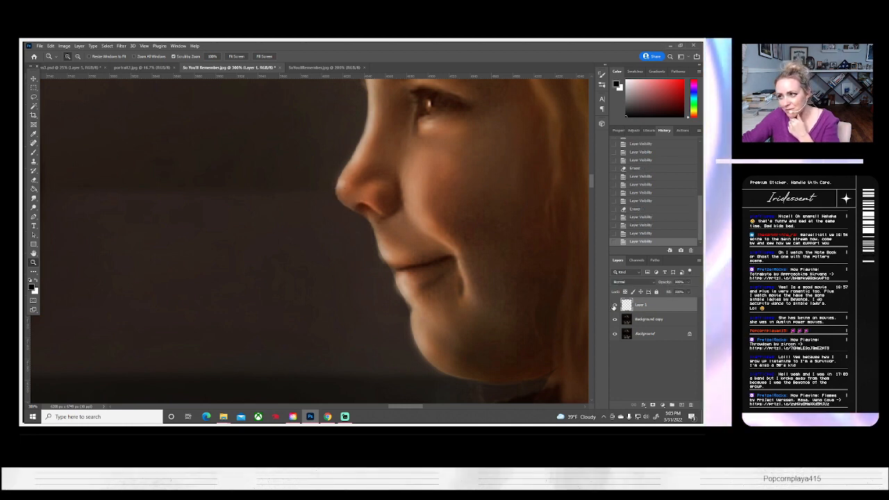
{"action": "scroll", "coordinate": [358, 264], "scroll_direction": "up", "scroll_amount": 5}
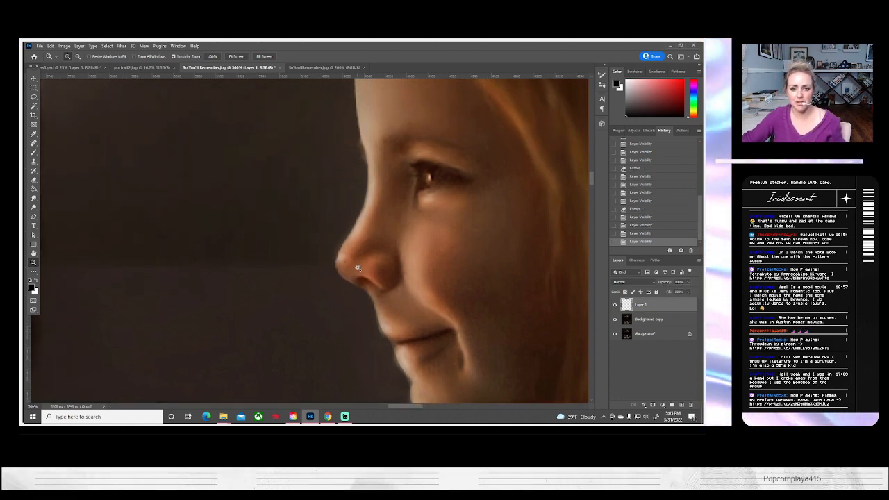
- Delete Layer 1, which holds the pasted nose patch, from So You'll Remember.jpg
{"action": "left_click", "coordinate": [77, 57]}
{"action": "left_click", "coordinate": [321, 301]}
{"action": "left_click", "coordinate": [319, 301]}
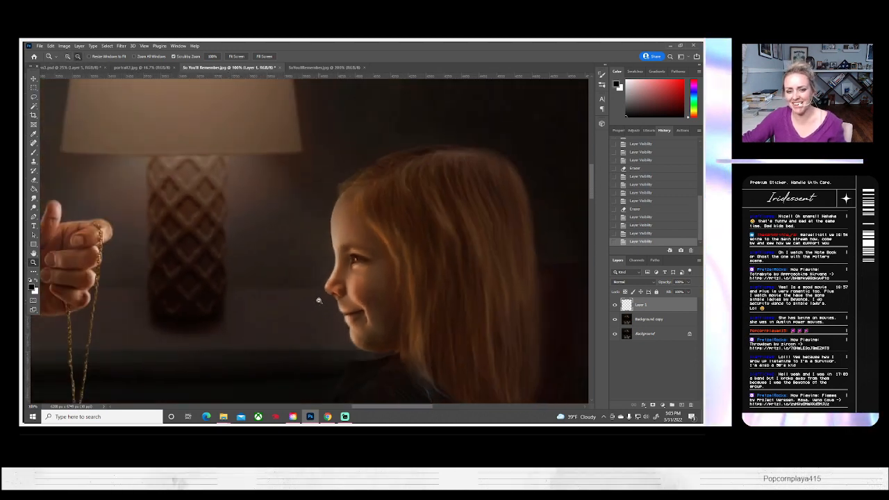
{"action": "left_click", "coordinate": [319, 300]}
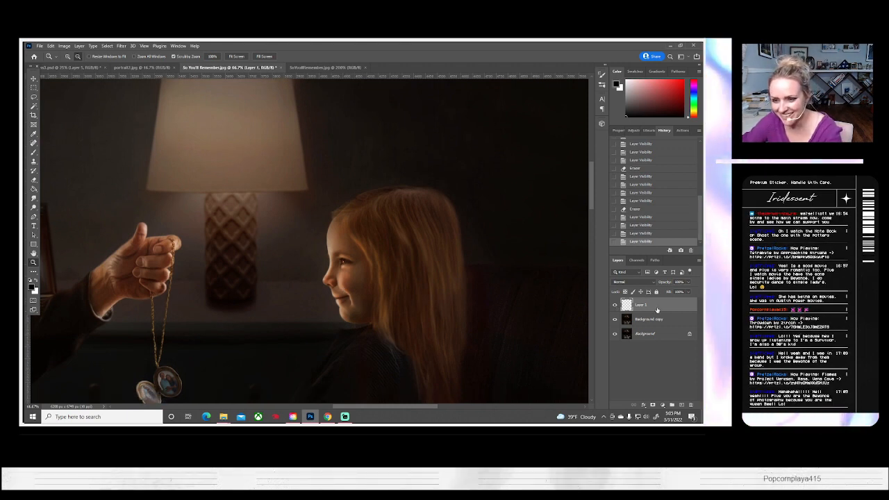
{"action": "key", "text": "Delete"}
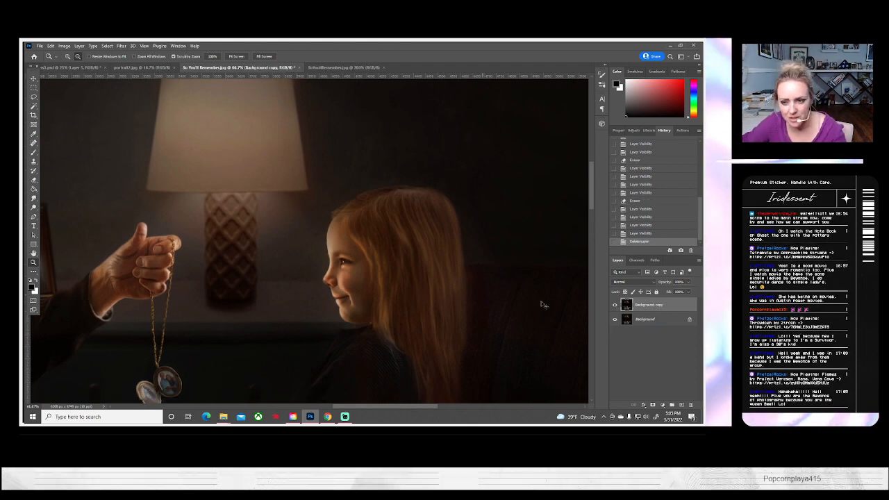
- Switch to the SoYoullRemember.jpg document, bring the girl's whole head into view and activate the Lasso tool
{"action": "left_click", "coordinate": [340, 67]}
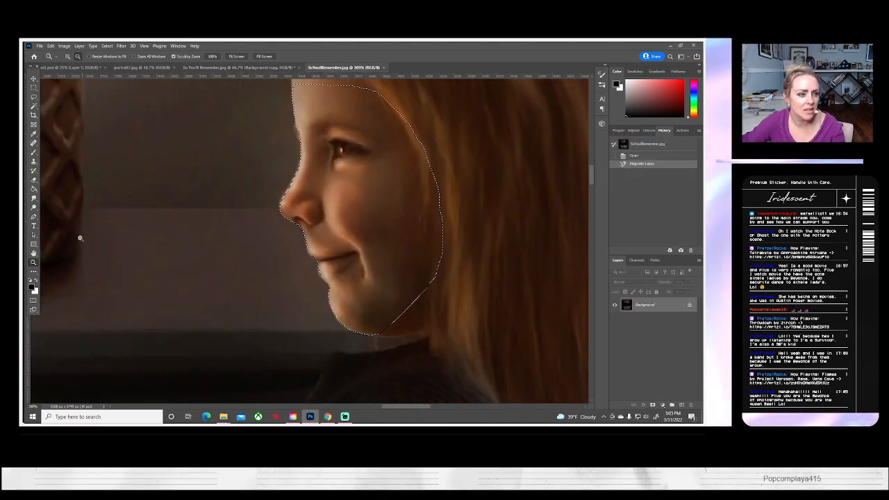
{"action": "scroll", "coordinate": [273, 180], "scroll_direction": "down", "scroll_amount": 2}
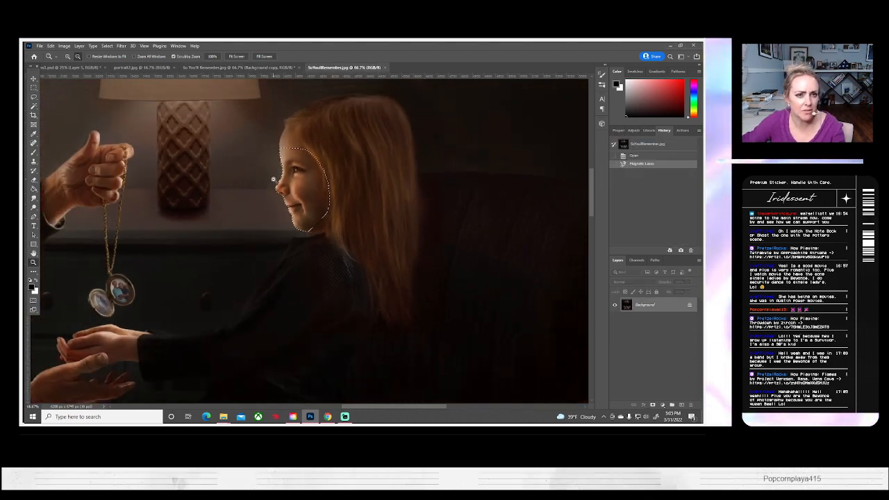
{"action": "scroll", "coordinate": [264, 180], "scroll_direction": "up", "scroll_amount": 1}
{"action": "left_click", "coordinate": [33, 97]}
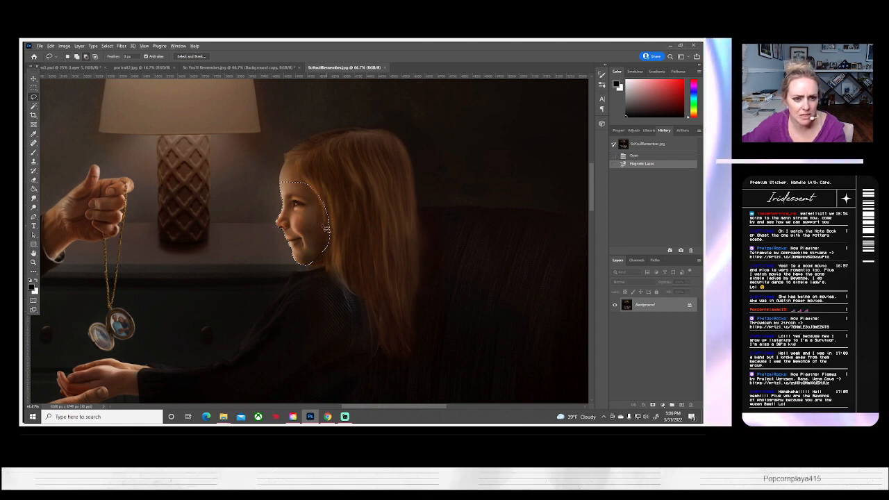
{"action": "mouse_move", "coordinate": [326, 228]}
{"action": "left_mouse_down"}
{"action": "mouse_move", "coordinate": [356, 143]}
{"action": "mouse_move", "coordinate": [309, 127]}
{"action": "mouse_move", "coordinate": [282, 150]}
{"action": "mouse_move", "coordinate": [275, 192]}
{"action": "mouse_move", "coordinate": [278, 222]}
{"action": "mouse_move", "coordinate": [307, 248]}
{"action": "left_mouse_up"}
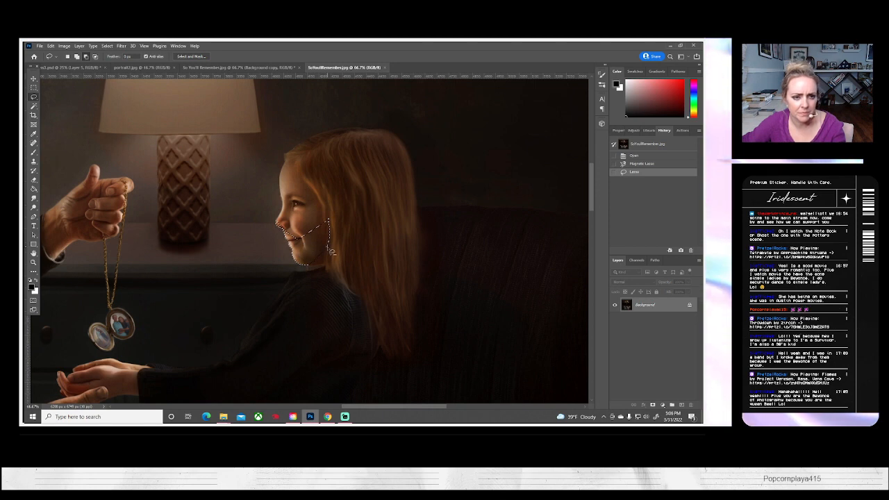
{"action": "key", "text": "ctrl+x"}
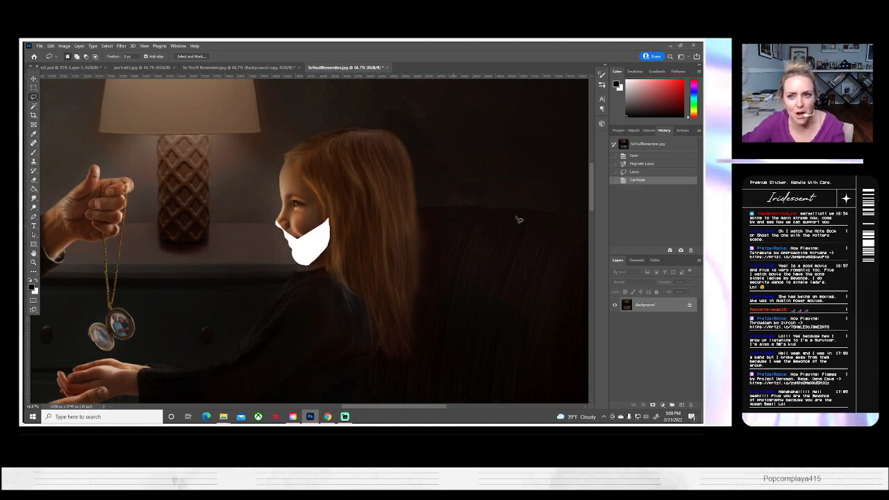
{"action": "left_click", "coordinate": [634, 156]}
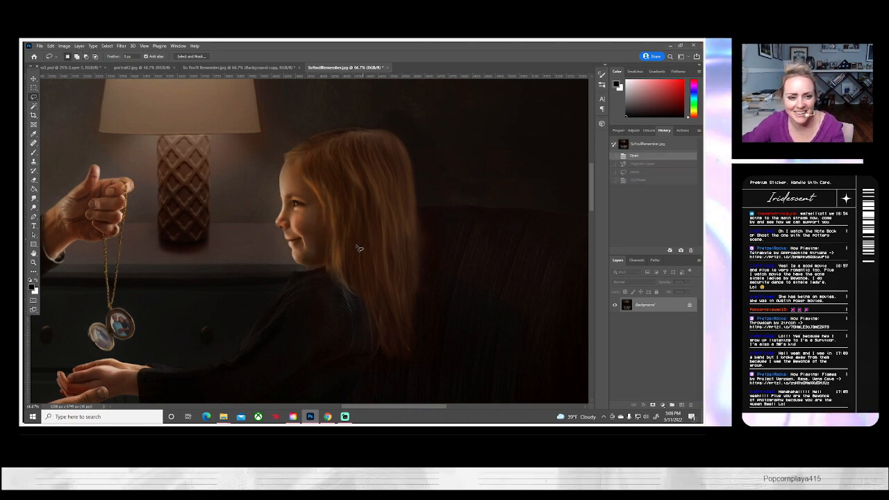
- Lasso the girl's face and front hair, copy the area and paste it into the So You'll Remember.jpg document
{"action": "left_click_drag", "start_coordinate": [279, 256], "coordinate": [272, 192]}
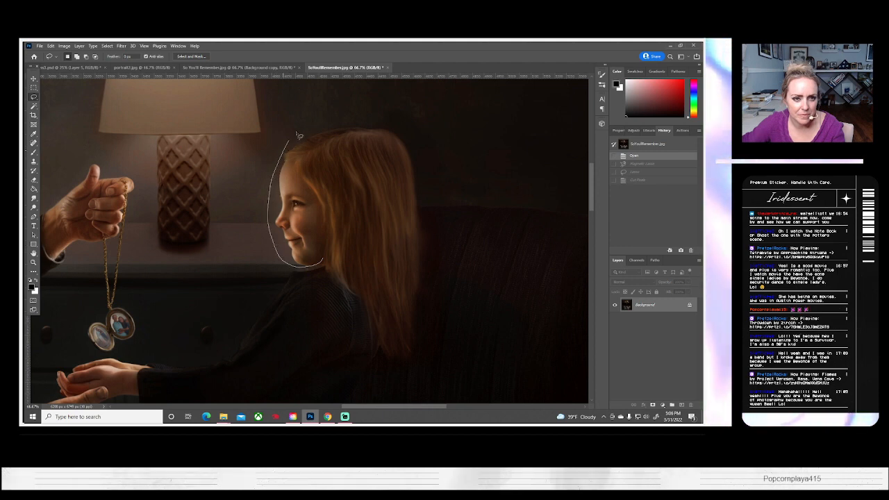
{"action": "mouse_move", "coordinate": [299, 136]}
{"action": "left_mouse_down"}
{"action": "mouse_move", "coordinate": [326, 124]}
{"action": "mouse_move", "coordinate": [357, 134]}
{"action": "mouse_move", "coordinate": [359, 193]}
{"action": "left_mouse_up"}
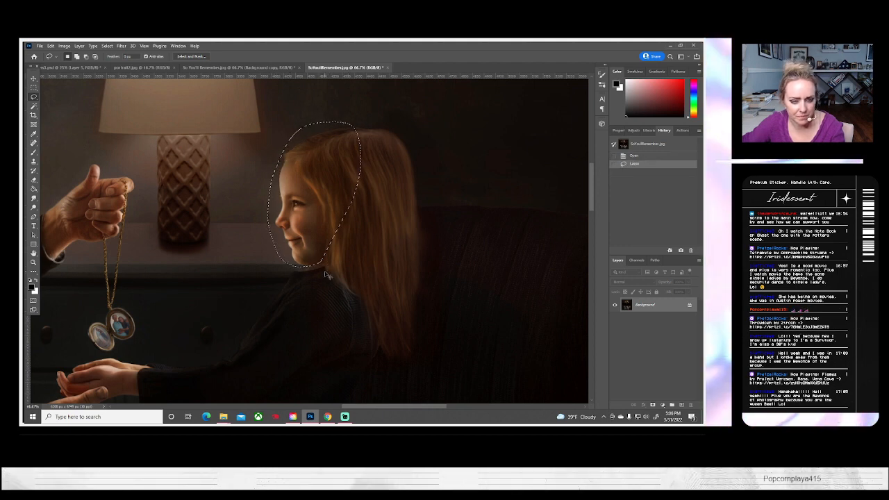
{"action": "key", "text": "ctrl+shift+Tab"}
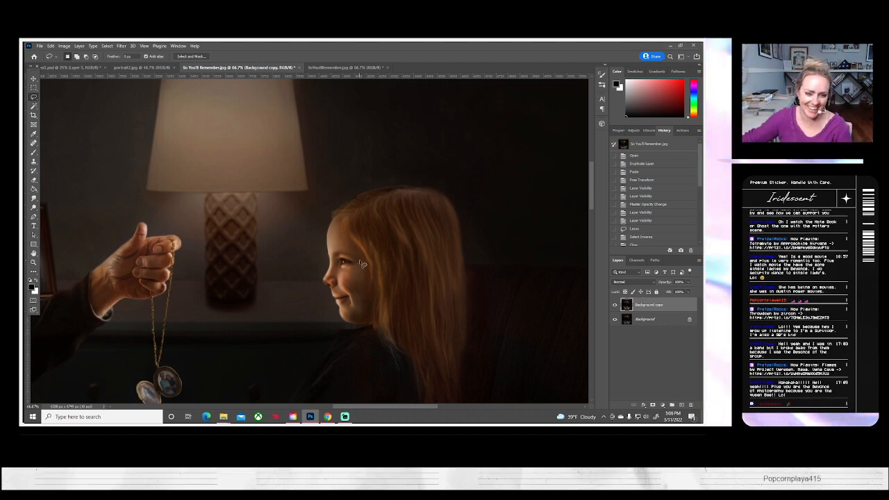
{"action": "key", "text": "ctrl+v"}
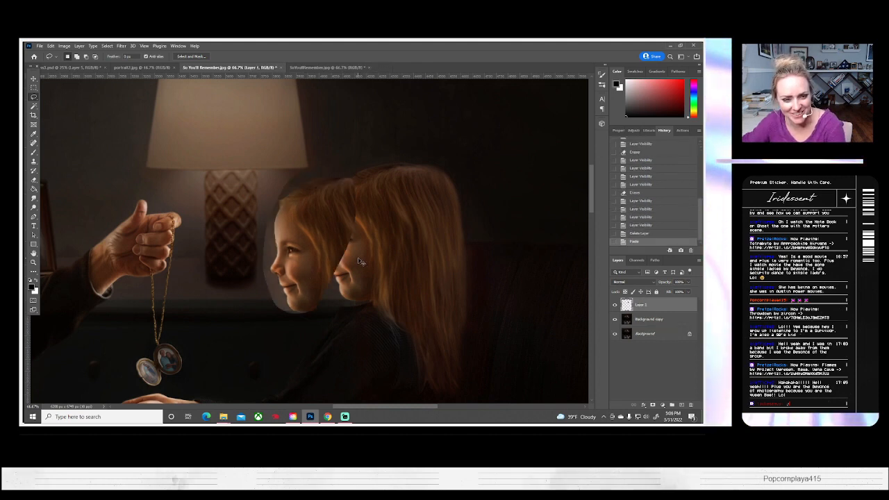
- Move the pasted face over the girl's face in the image below with Free Transform
{"action": "key", "text": "ctrl+t"}
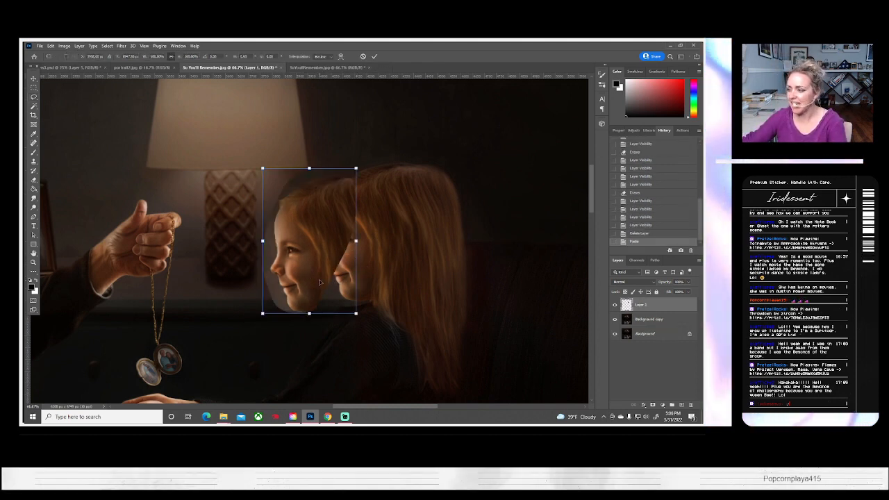
{"action": "left_click_drag", "start_coordinate": [337, 265], "coordinate": [364, 266]}
{"action": "key", "text": "Return"}
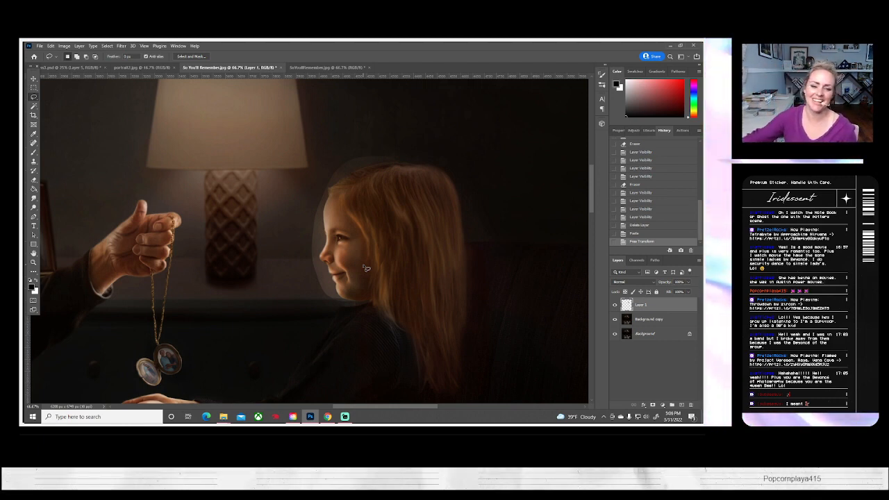
- Inspect the pasted face up close and compare it with the original by hiding and showing Layer 1
{"action": "scroll", "coordinate": [347, 260], "scroll_direction": "down", "scroll_amount": 2}
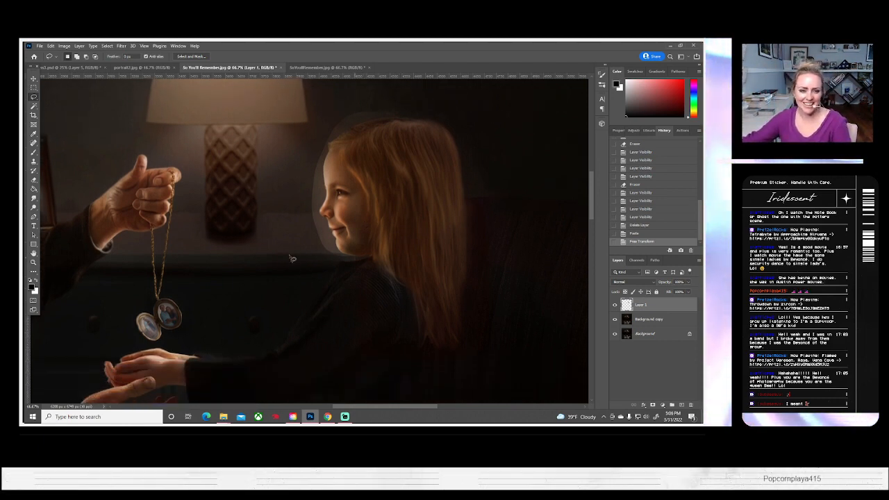
{"action": "left_click", "coordinate": [35, 262]}
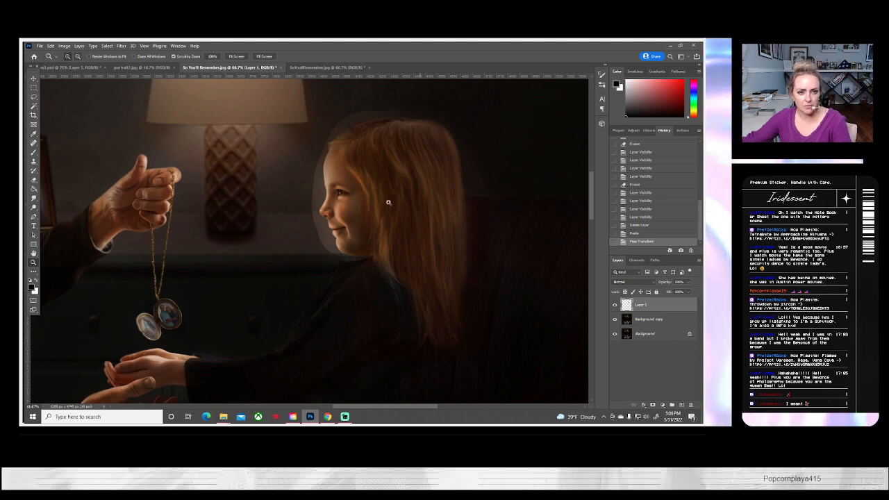
{"action": "left_click", "coordinate": [341, 187]}
{"action": "left_click", "coordinate": [342, 188]}
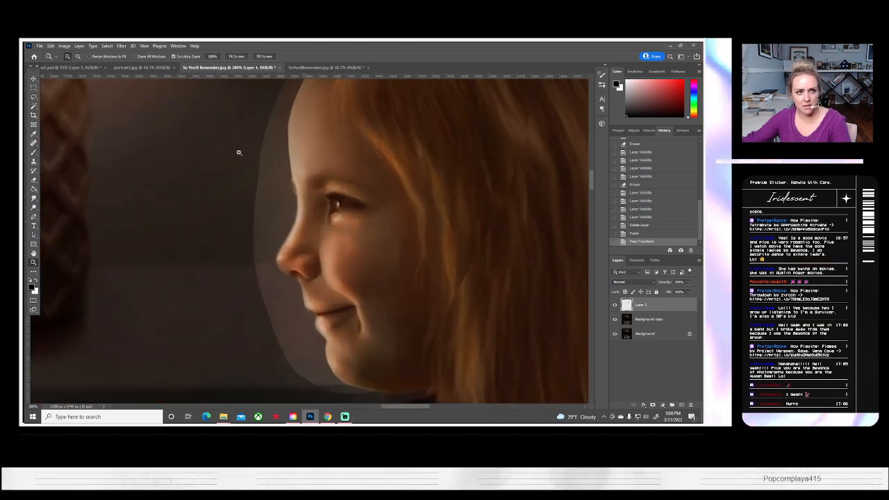
{"action": "left_click", "coordinate": [351, 310], "text": "alt"}
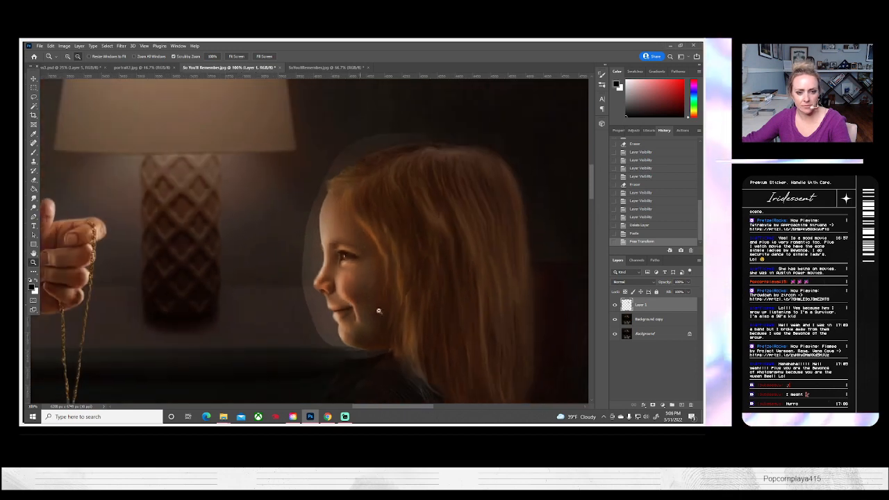
{"action": "scroll", "coordinate": [379, 310], "scroll_direction": "down", "scroll_amount": 1}
{"action": "left_click", "coordinate": [615, 305]}
{"action": "left_click", "coordinate": [614, 305]}
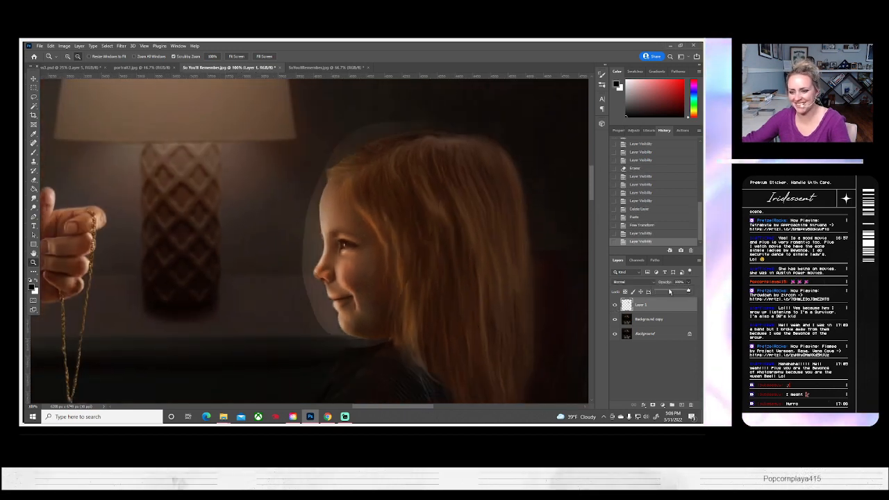
- Lower the opacity of Layer 1 and nudge it into alignment with the girl's face underneath
{"action": "key", "text": "2"}
{"action": "key", "text": "v"}
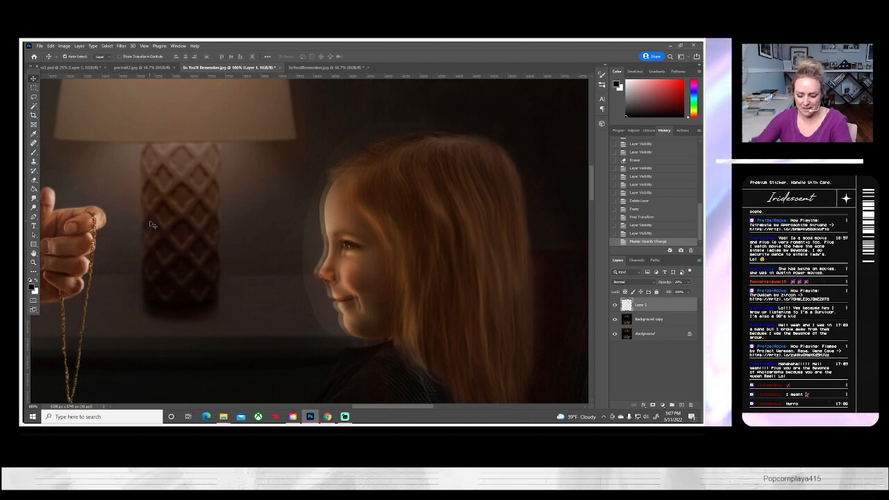
{"action": "key", "text": "Left"}
{"action": "key", "text": "Left"}
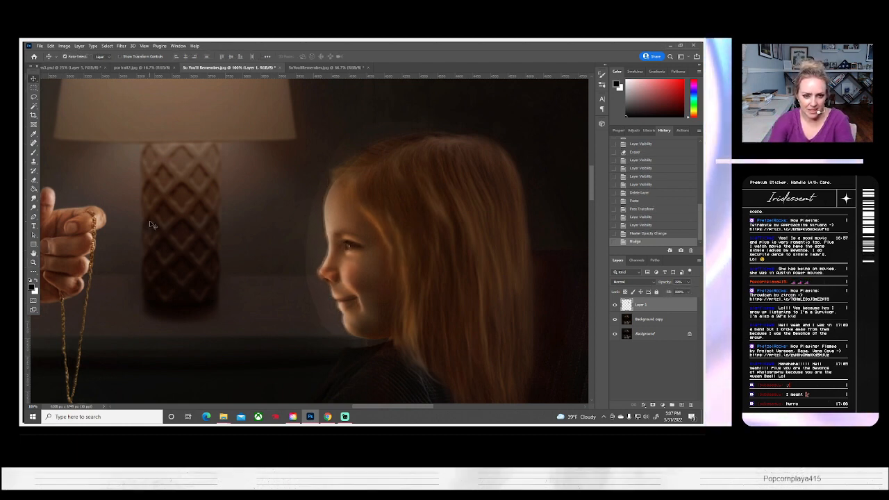
{"action": "key", "text": "Left"}
{"action": "key", "text": "Left"}
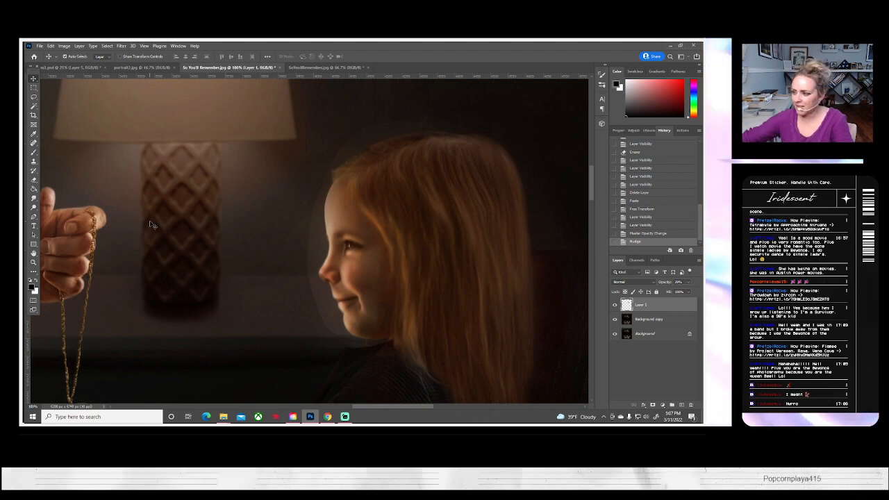
- Restore Layer 1's opacity to 100% and fine-nudge its position, checking the alignment with the layer hidden and shown
{"action": "left_click", "coordinate": [689, 283]}
{"action": "left_click_drag", "start_coordinate": [678, 291], "coordinate": [699, 295]}
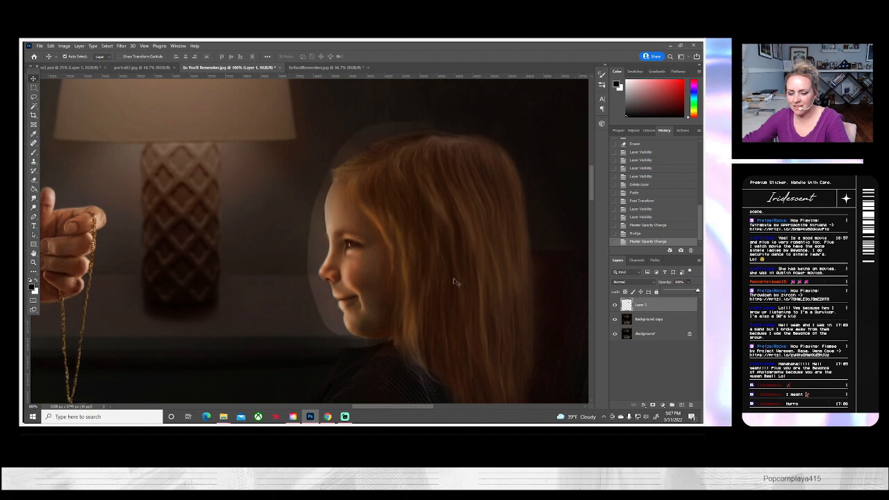
{"action": "left_click", "coordinate": [615, 305]}
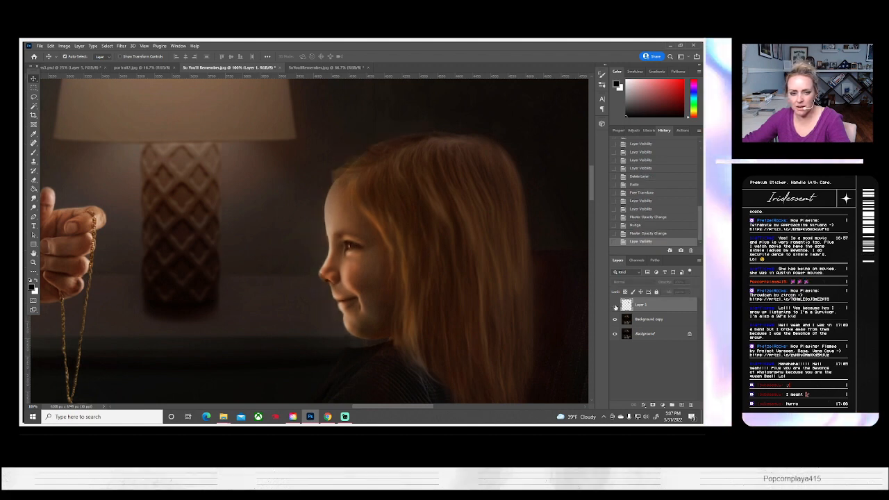
{"action": "left_click", "coordinate": [615, 305]}
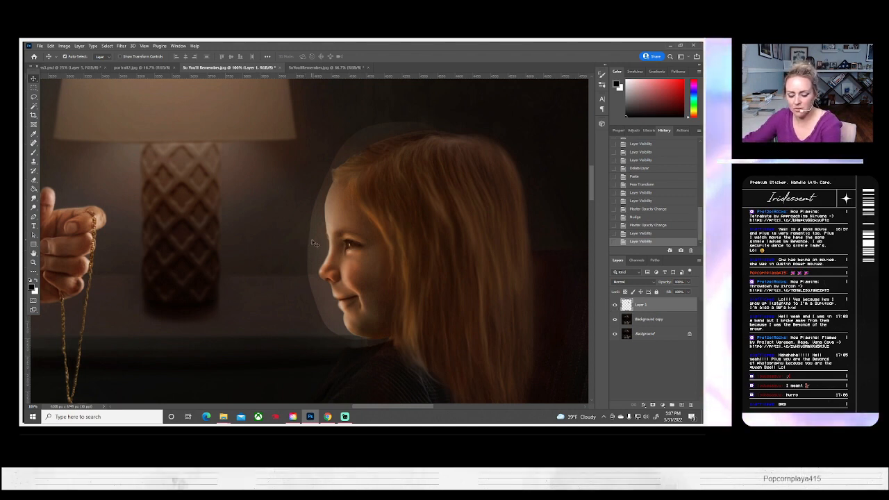
{"action": "key", "text": "Left"}
{"action": "left_click", "coordinate": [615, 306]}
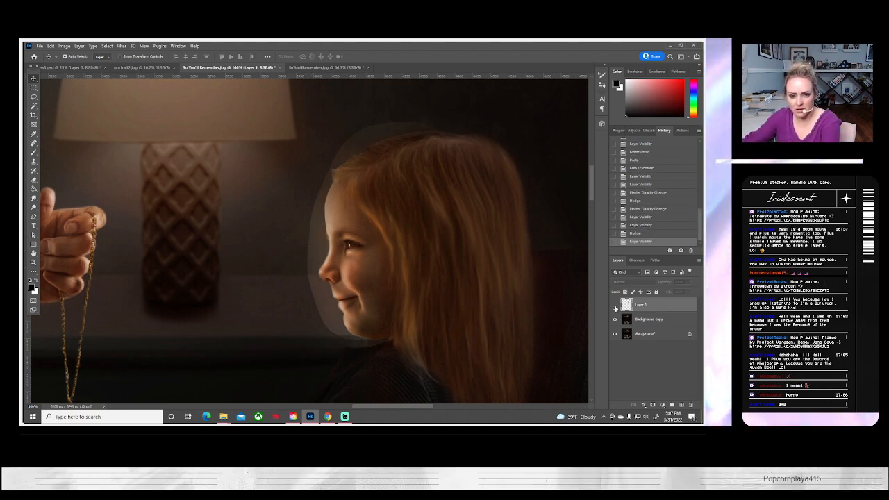
{"action": "left_click", "coordinate": [615, 305]}
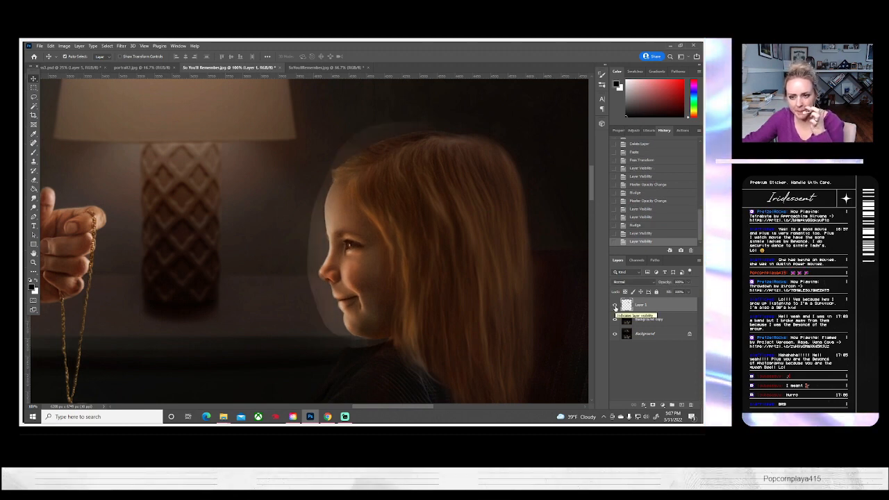
- Erase the pasted layer's visible edge above the girl's head with a soft round eraser, and compare with Layer 1 hidden
{"action": "scroll", "coordinate": [277, 265], "scroll_direction": "up", "scroll_amount": 2}
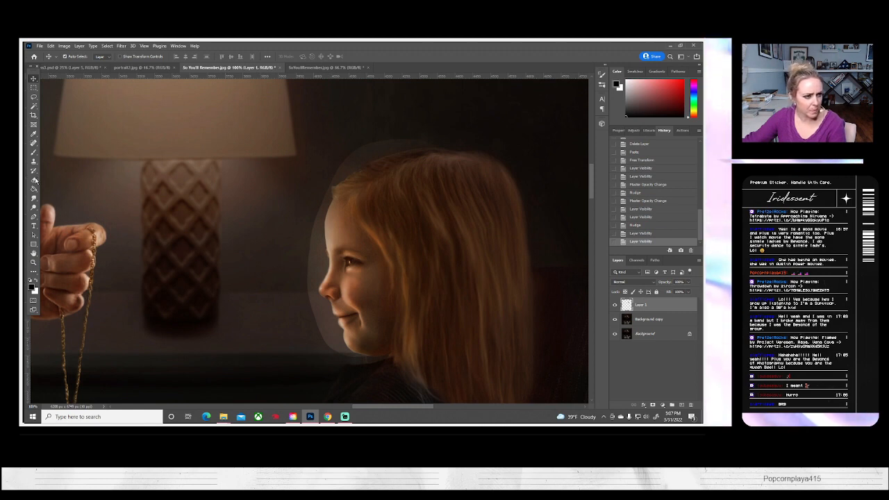
{"action": "left_click", "coordinate": [34, 181]}
{"action": "right_click", "coordinate": [84, 83]}
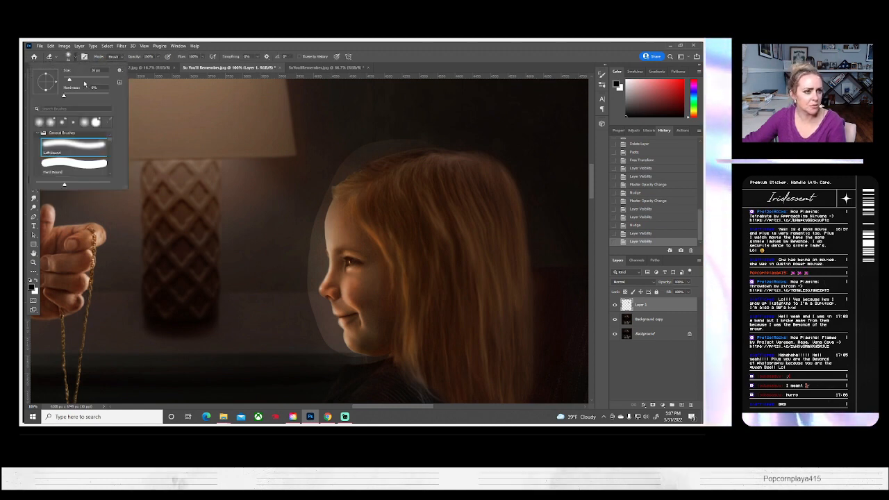
{"action": "left_click", "coordinate": [330, 164]}
{"action": "left_click_drag", "start_coordinate": [425, 138], "coordinate": [308, 165]}
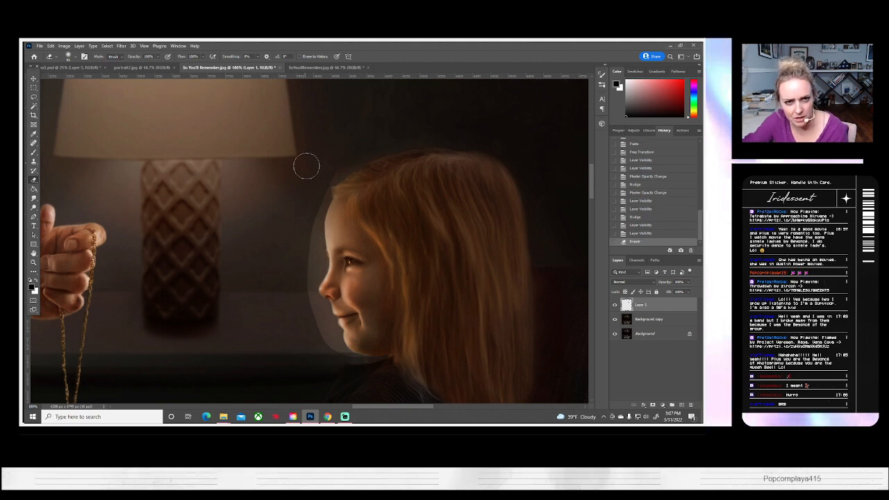
{"action": "left_click", "coordinate": [615, 305]}
{"action": "left_click", "coordinate": [615, 305]}
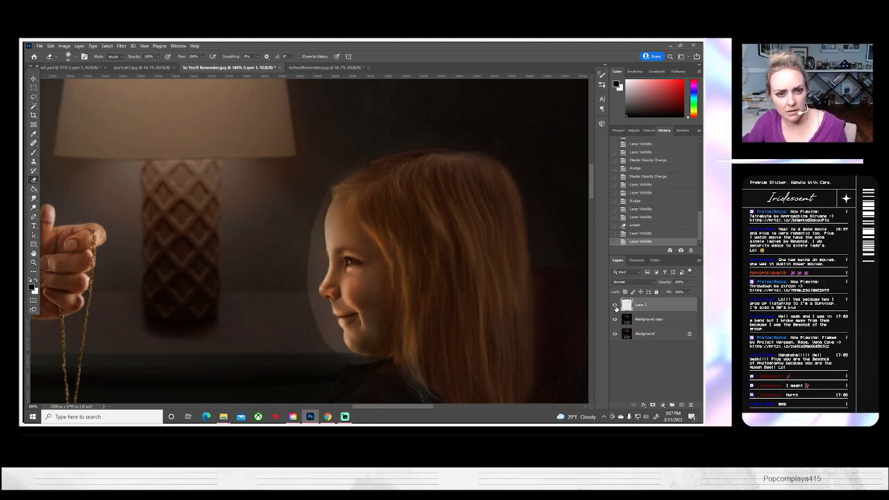
- Erase more of Layer 1 along the front hairline and crown, comparing against the image with the layer hidden and shown
{"action": "left_click_drag", "start_coordinate": [327, 174], "coordinate": [341, 162]}
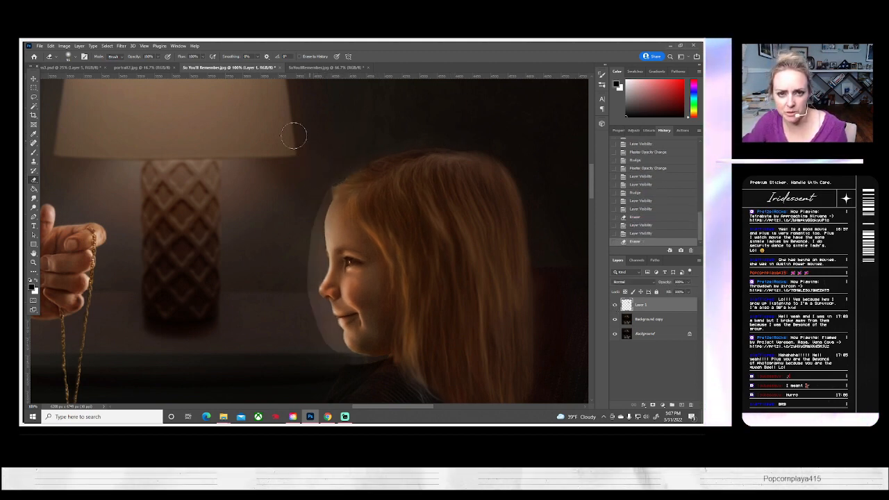
{"action": "left_click", "coordinate": [615, 305]}
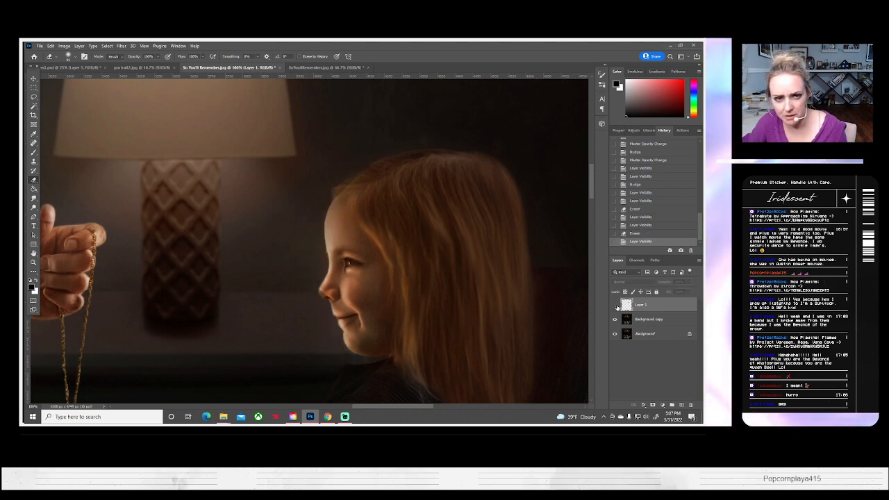
{"action": "left_click", "coordinate": [615, 305]}
{"action": "left_click_drag", "start_coordinate": [381, 179], "coordinate": [474, 161]}
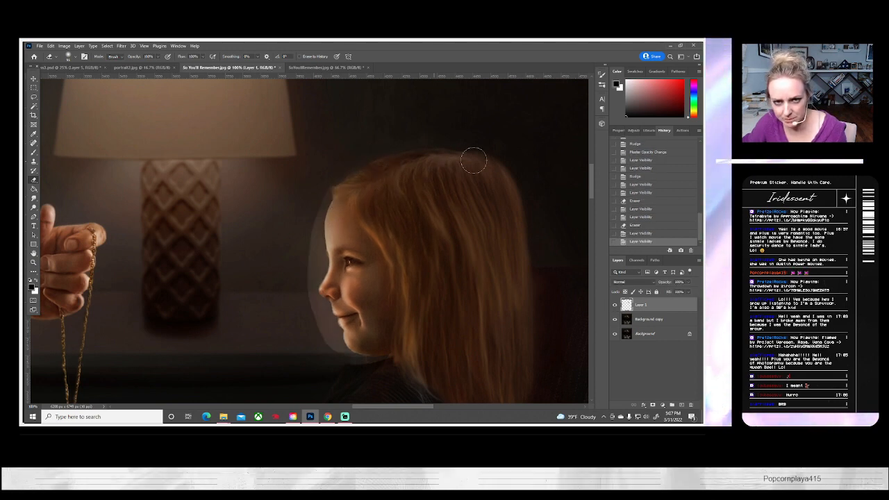
{"action": "left_click", "coordinate": [615, 306]}
{"action": "left_click", "coordinate": [615, 305]}
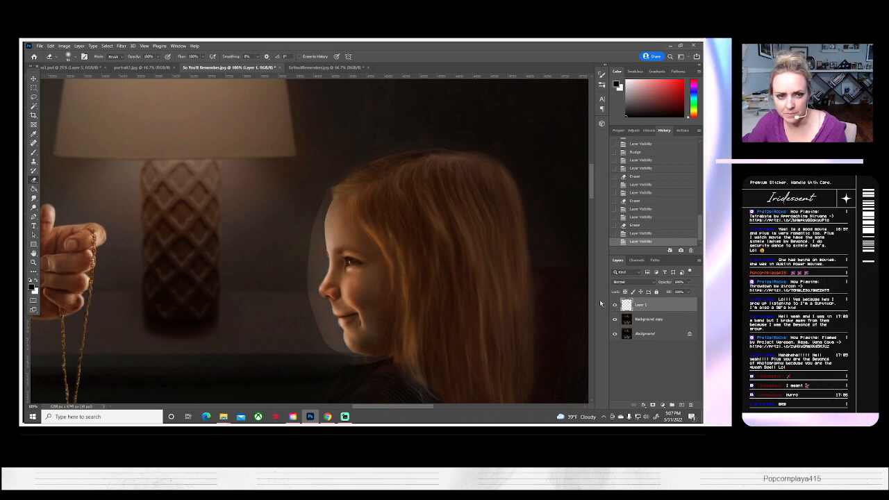
{"action": "scroll", "coordinate": [185, 235], "scroll_direction": "down", "scroll_amount": 3}
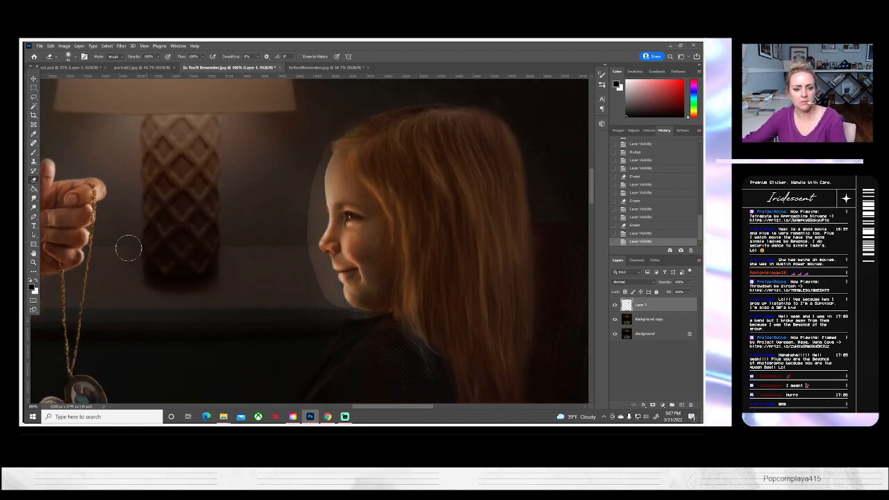
{"action": "left_click", "coordinate": [33, 263]}
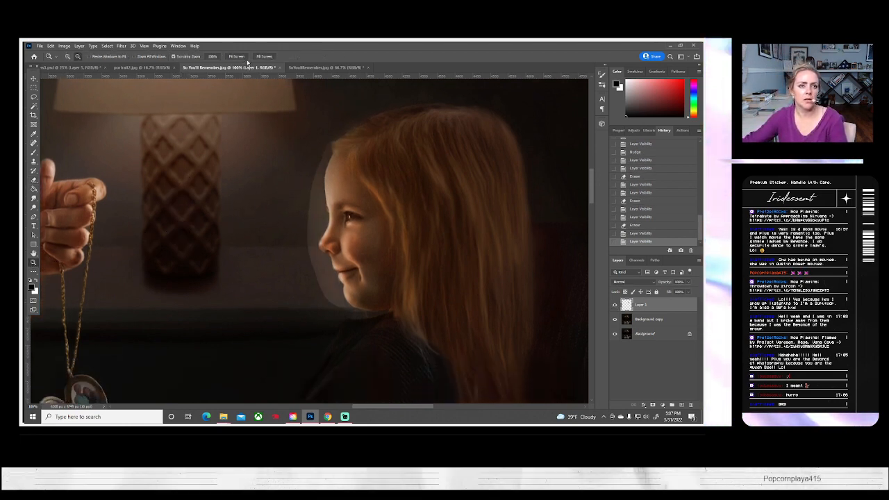
- Duplicate Layer 1 and hide the original beneath the copy
{"action": "right_click", "coordinate": [647, 304]}
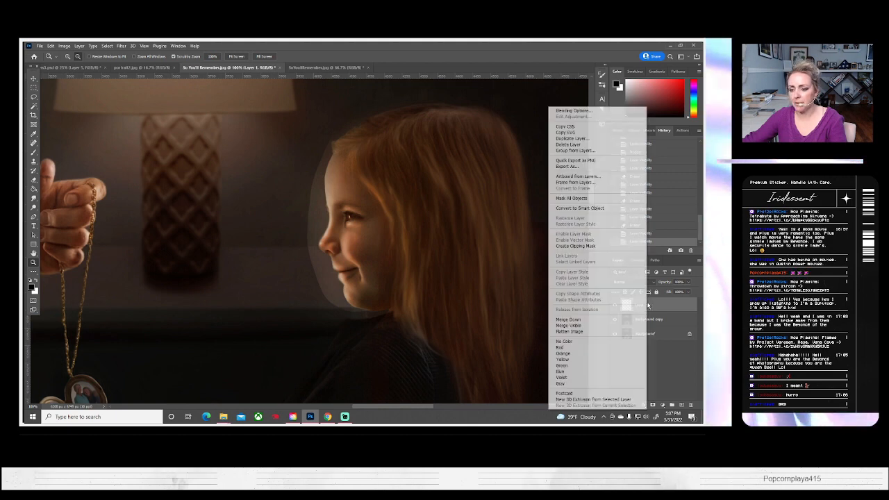
{"action": "left_click", "coordinate": [569, 138]}
{"action": "left_click", "coordinate": [422, 146]}
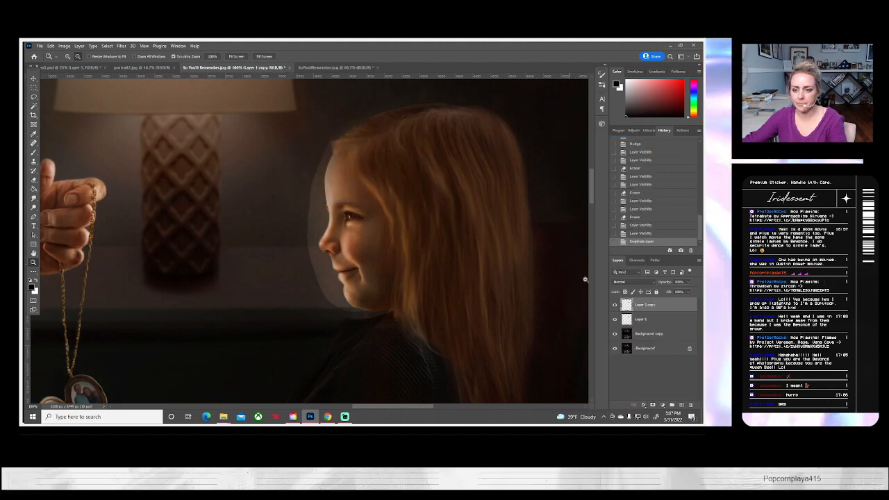
{"action": "left_click", "coordinate": [615, 320]}
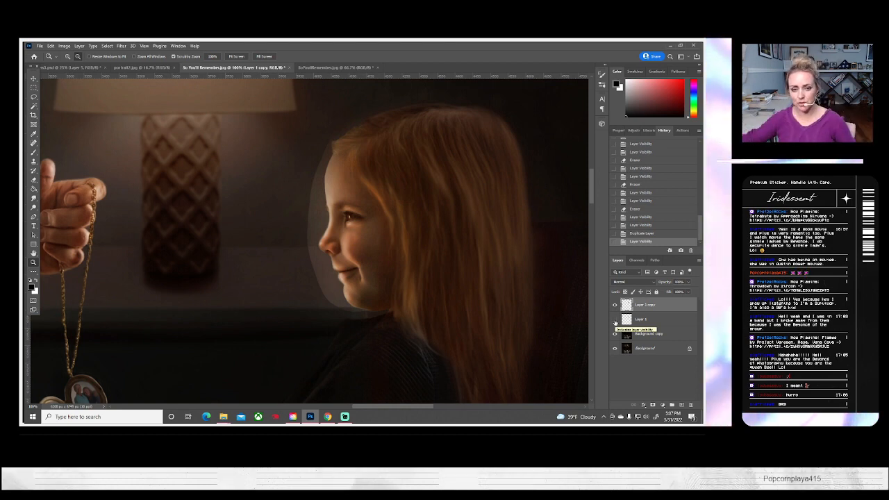
- Darken Layer 1 copy with a Brightness/Contrast adjustment, setting the brightness to -40
{"action": "left_click", "coordinate": [63, 46]}
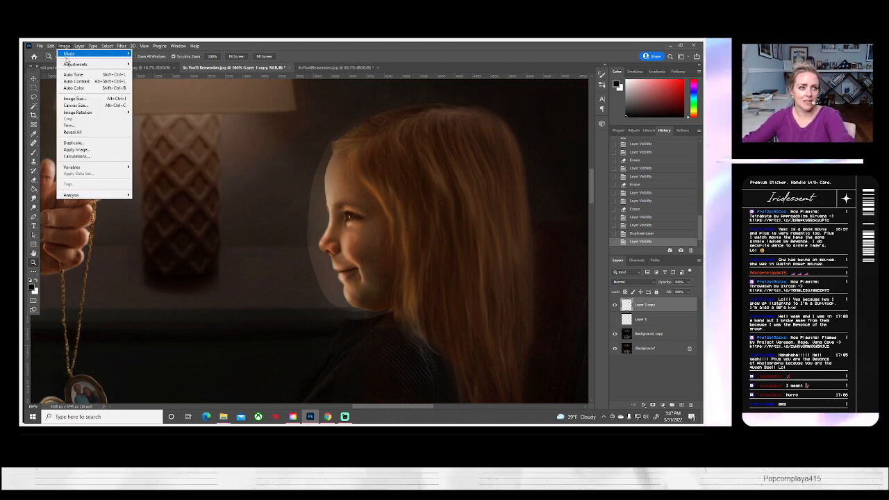
{"action": "mouse_move", "coordinate": [69, 64]}
{"action": "left_click", "coordinate": [150, 64]}
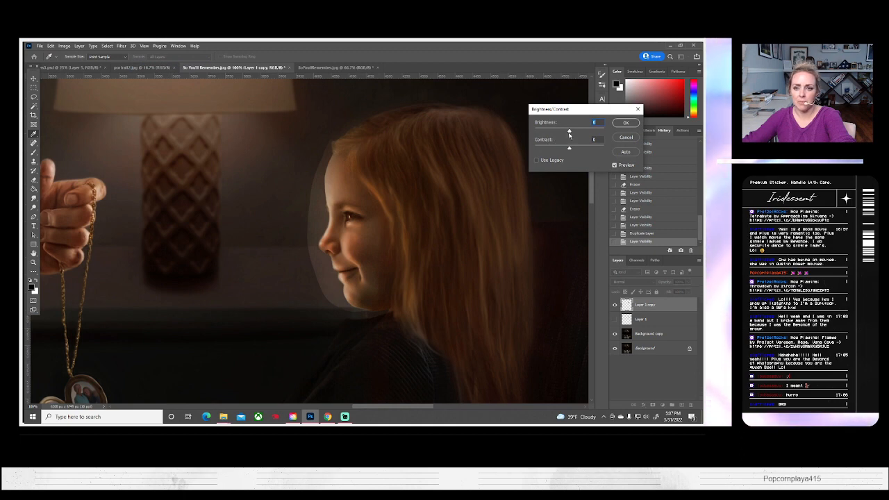
{"action": "left_click_drag", "start_coordinate": [569, 132], "coordinate": [559, 134]}
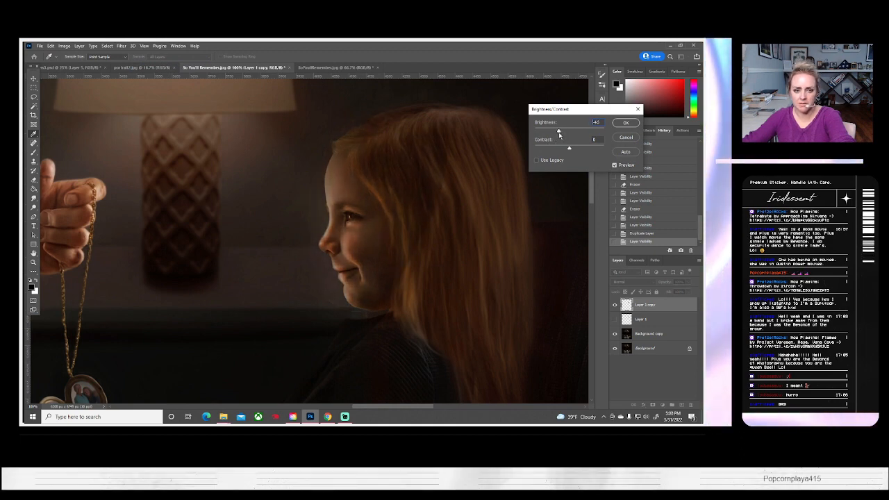
{"action": "left_click", "coordinate": [625, 123]}
{"action": "key", "text": "z"}
{"action": "scroll", "coordinate": [375, 294], "scroll_direction": "up", "scroll_amount": 1}
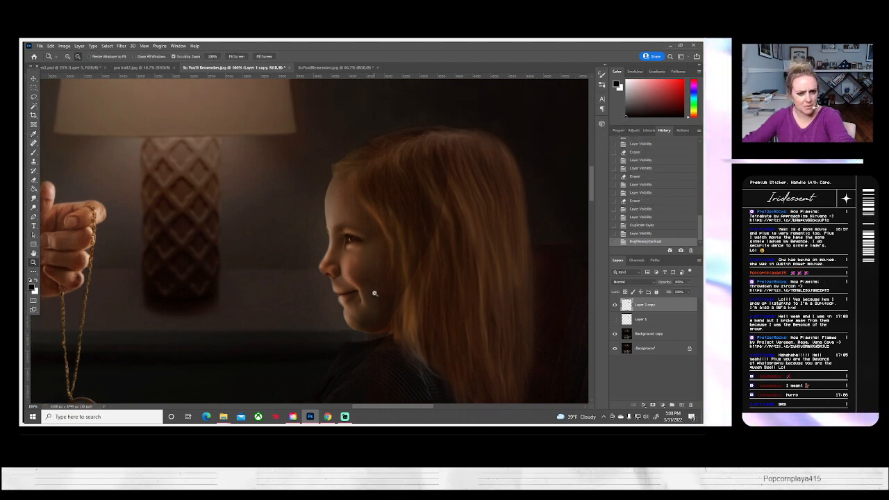
- Erase Layer 1 copy over the girl's hair and neck, and compare against the image with the copy hidden
{"action": "left_click", "coordinate": [35, 181]}
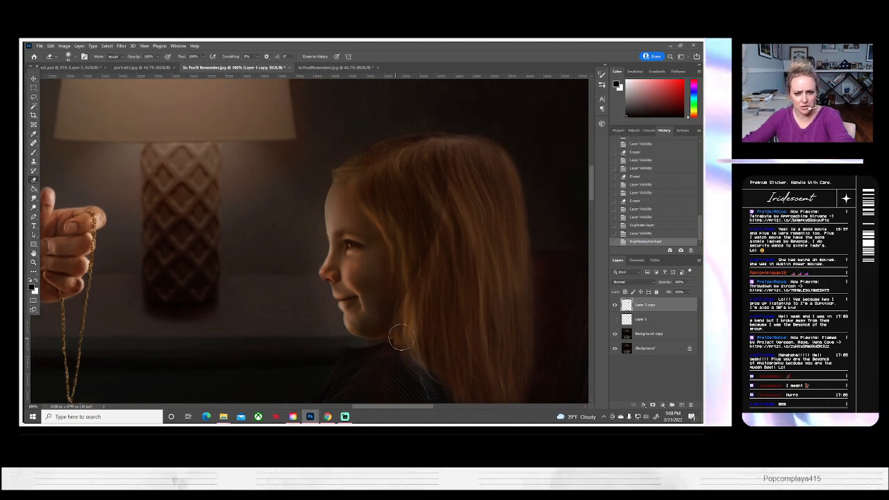
{"action": "mouse_move", "coordinate": [417, 240]}
{"action": "left_mouse_down"}
{"action": "mouse_move", "coordinate": [409, 164]}
{"action": "mouse_move", "coordinate": [431, 151]}
{"action": "mouse_move", "coordinate": [448, 156]}
{"action": "mouse_move", "coordinate": [446, 338]}
{"action": "left_mouse_up"}
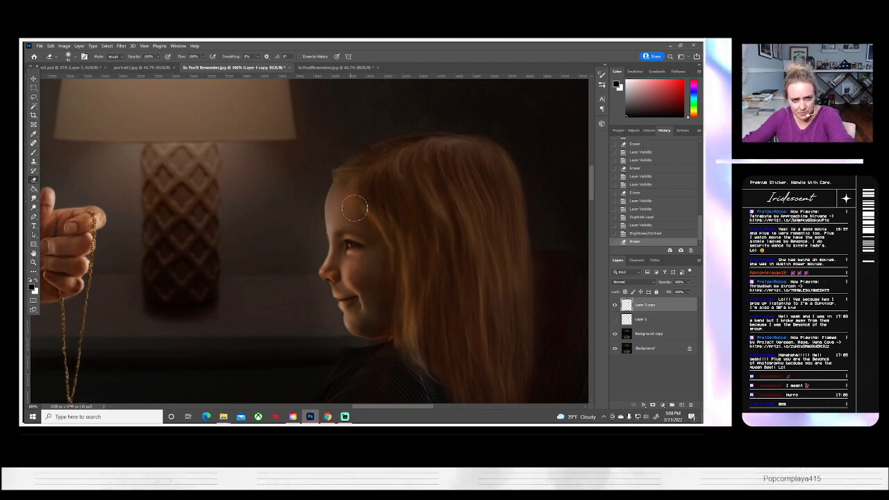
{"action": "mouse_move", "coordinate": [388, 312]}
{"action": "left_mouse_down"}
{"action": "mouse_move", "coordinate": [393, 338]}
{"action": "mouse_move", "coordinate": [416, 355]}
{"action": "mouse_move", "coordinate": [452, 363]}
{"action": "left_mouse_up"}
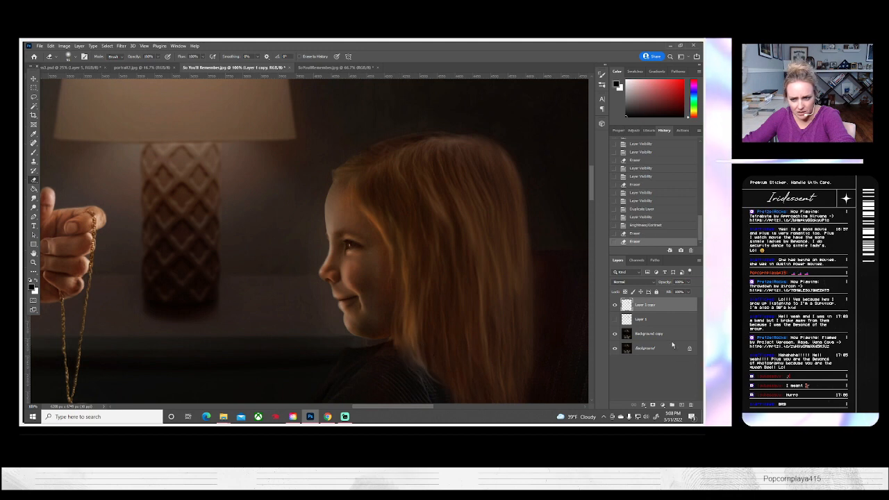
{"action": "left_click", "coordinate": [614, 305]}
{"action": "left_click", "coordinate": [614, 305]}
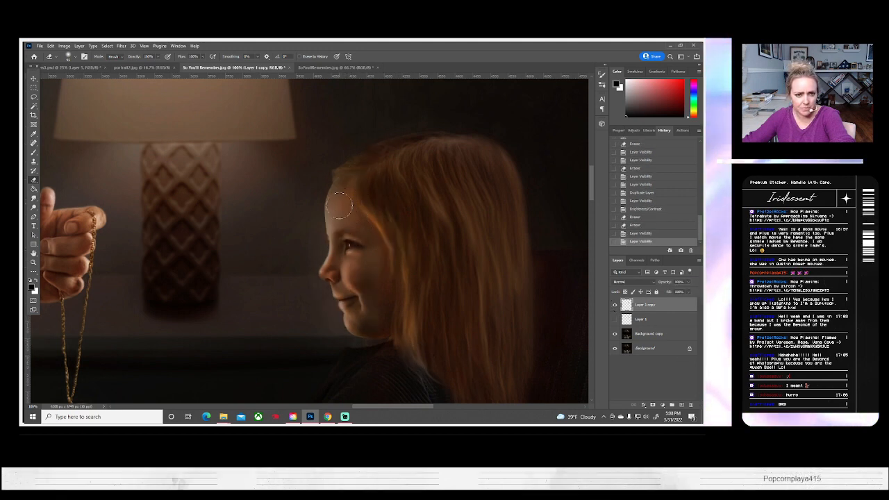
- Erase Layer 1 copy over the forehead, cheek, mouth and shoulder, comparing repeatedly with the copy hidden and shown
{"action": "left_click_drag", "start_coordinate": [333, 212], "coordinate": [355, 226]}
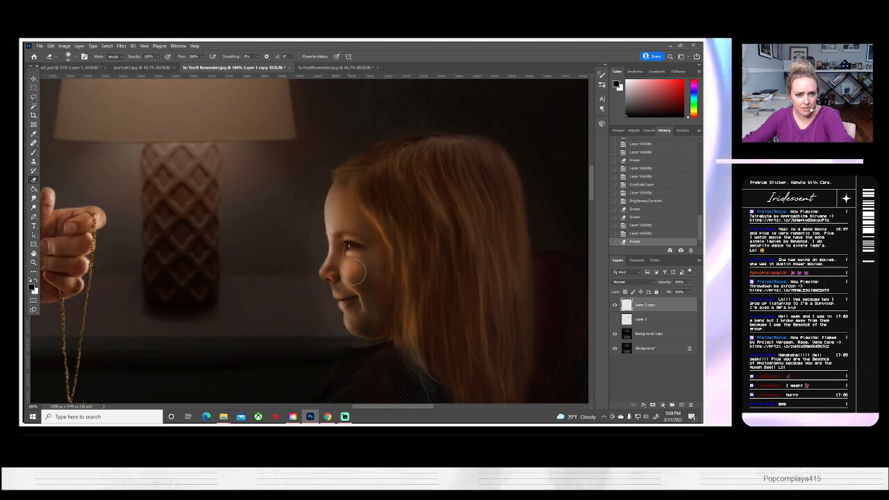
{"action": "left_click_drag", "start_coordinate": [350, 270], "coordinate": [345, 265]}
{"action": "left_click_drag", "start_coordinate": [348, 232], "coordinate": [351, 249]}
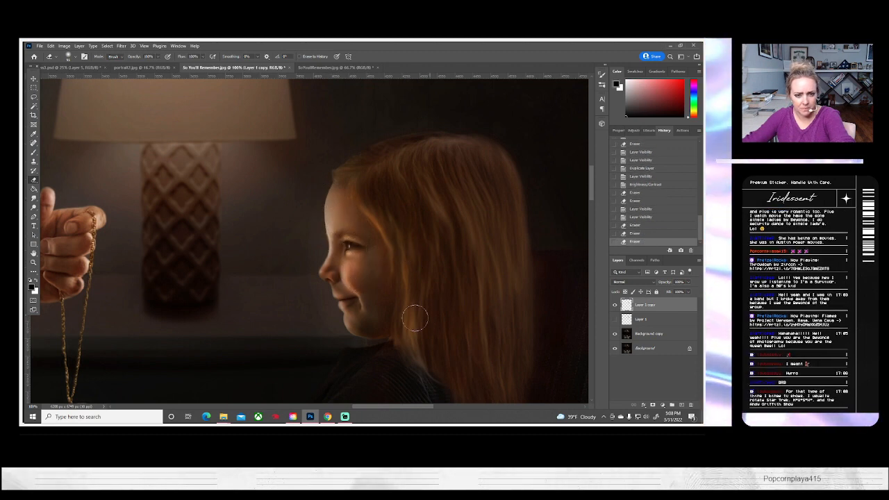
{"action": "left_click_drag", "start_coordinate": [348, 292], "coordinate": [359, 305]}
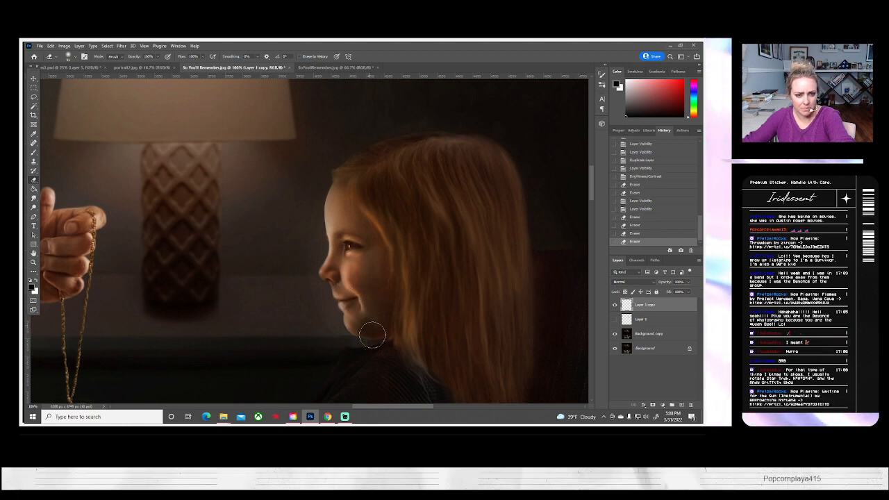
{"action": "left_click_drag", "start_coordinate": [370, 354], "coordinate": [393, 382]}
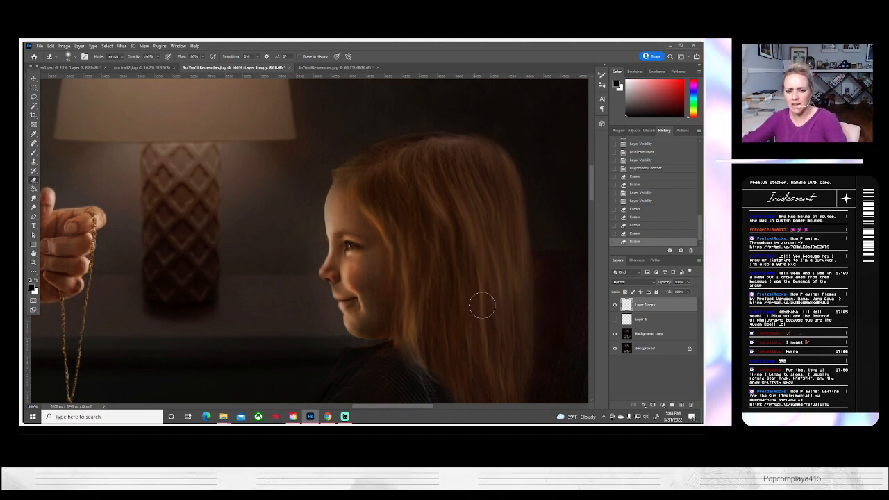
{"action": "left_click", "coordinate": [615, 306]}
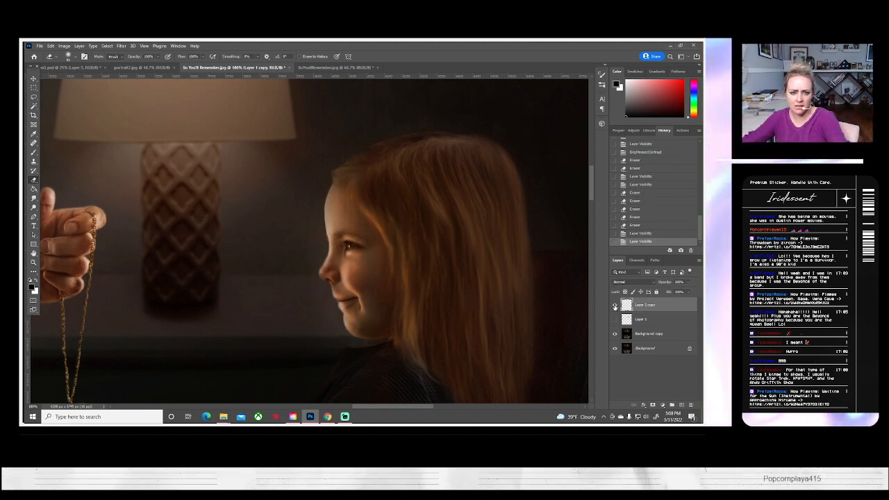
{"action": "left_click", "coordinate": [615, 306]}
{"action": "left_click", "coordinate": [615, 306]}
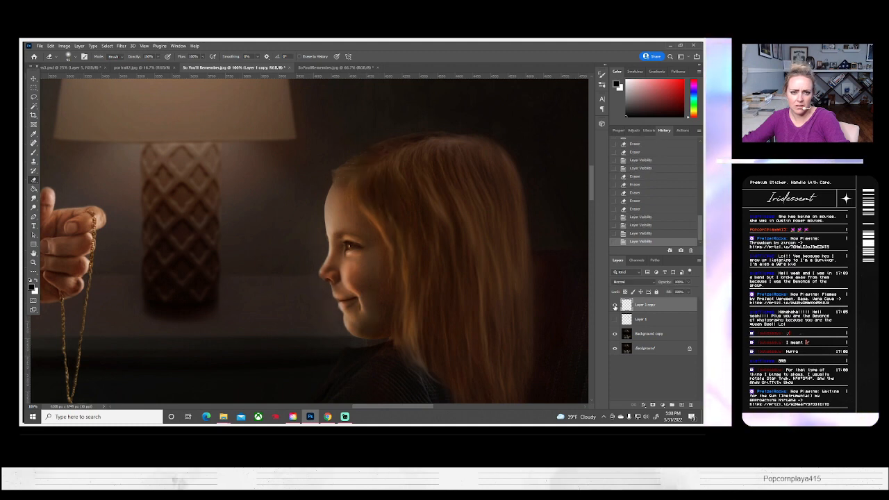
{"action": "scroll", "coordinate": [369, 303], "scroll_direction": "down", "scroll_amount": 2}
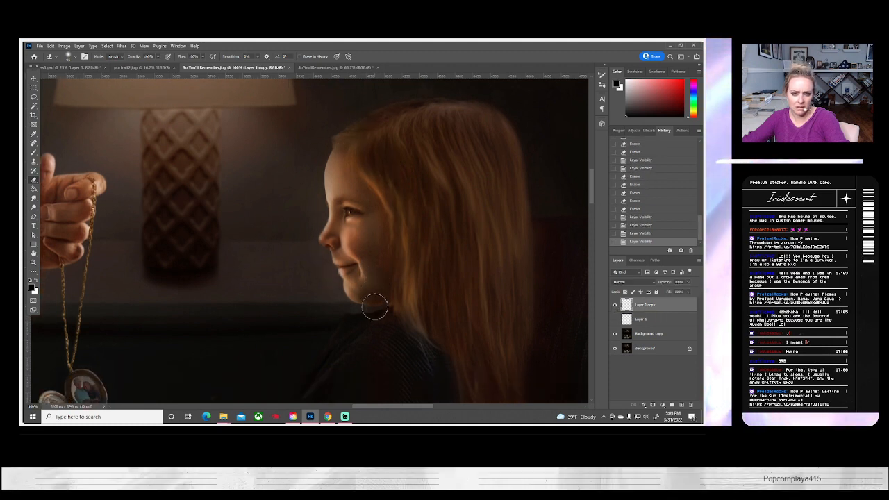
{"action": "left_click", "coordinate": [616, 306]}
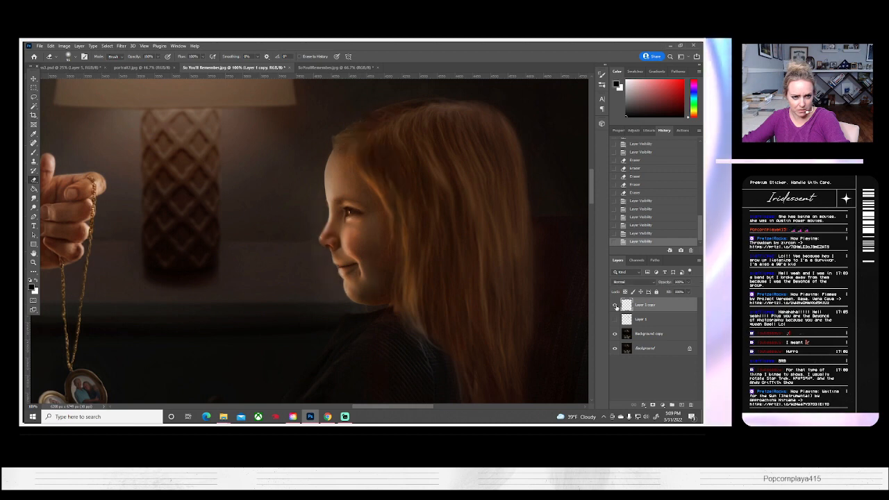
{"action": "left_click", "coordinate": [615, 305]}
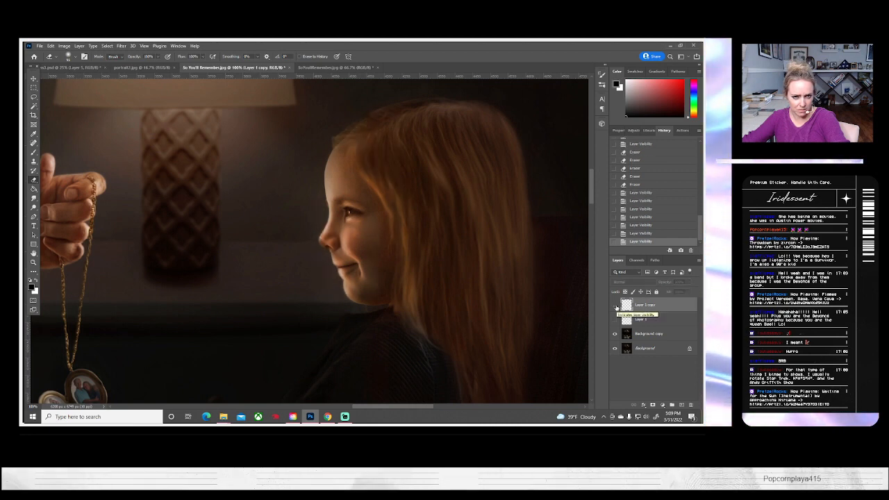
{"action": "left_click", "coordinate": [615, 306]}
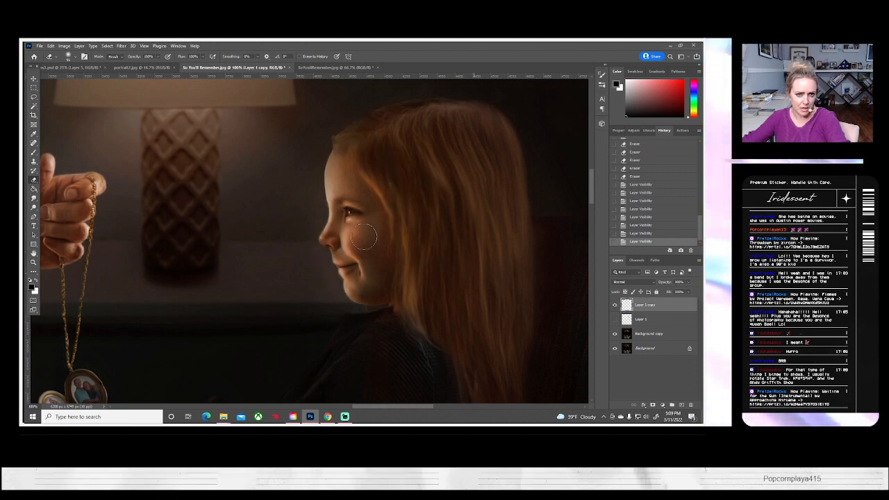
{"action": "left_click", "coordinate": [64, 46]}
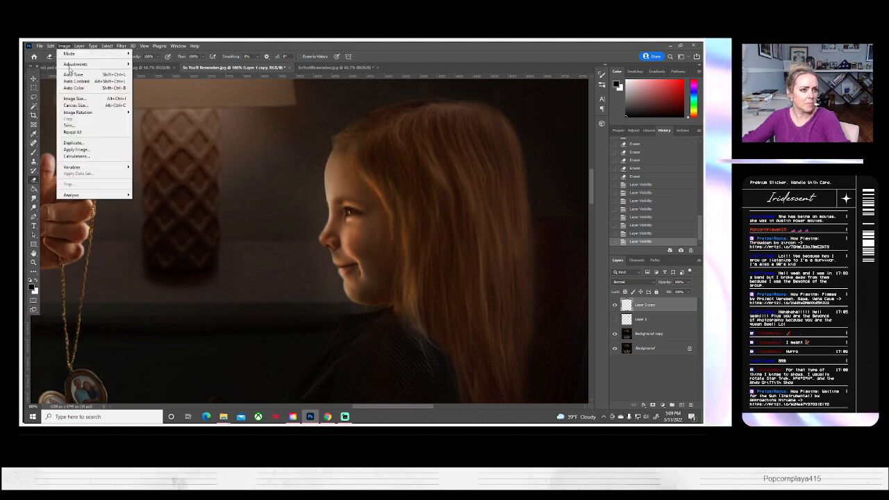
{"action": "mouse_move", "coordinate": [80, 63]}
{"action": "left_click", "coordinate": [157, 63]}
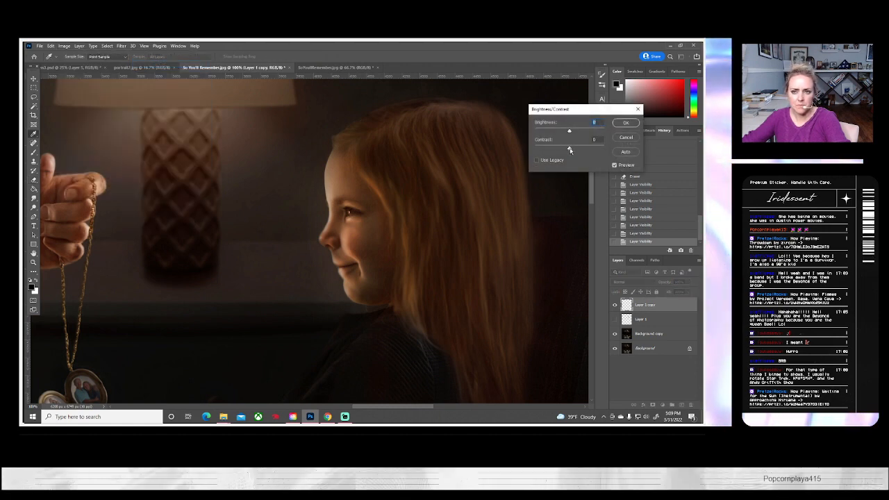
{"action": "left_click_drag", "start_coordinate": [569, 148], "coordinate": [613, 164]}
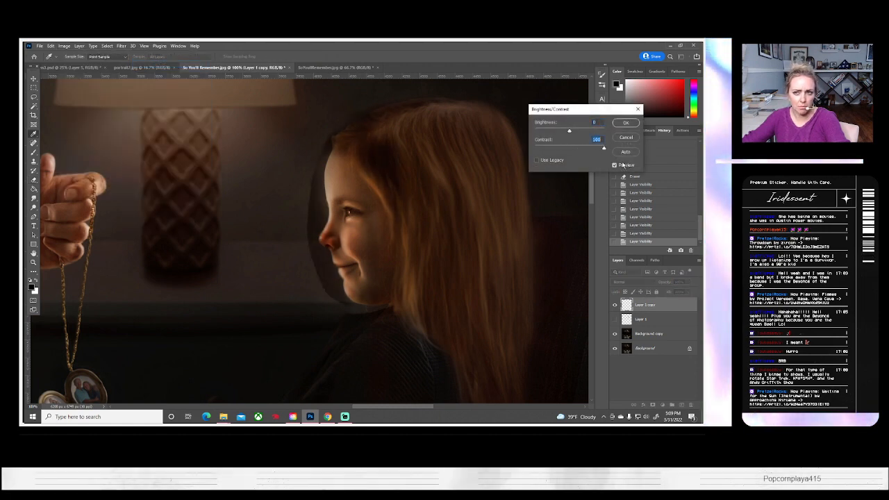
{"action": "left_click", "coordinate": [623, 138]}
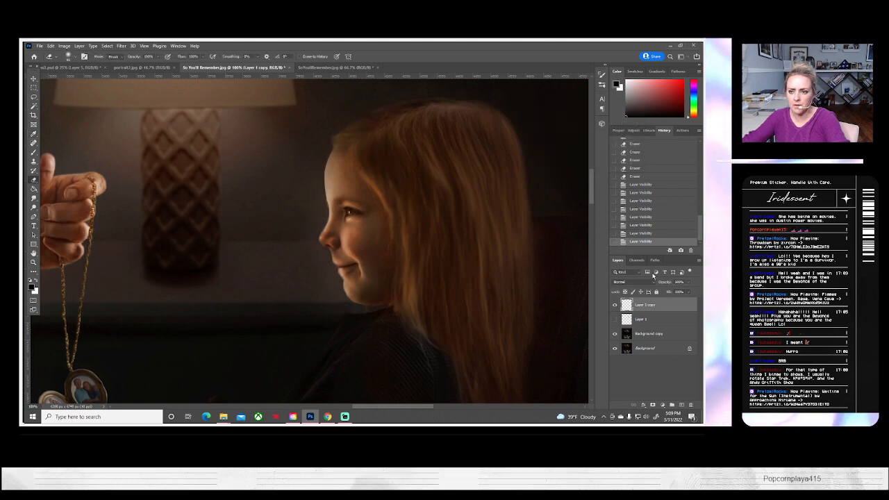
- Show Layer 1 and hide Layer 1 copy, toggling both layers' visibility to compare the versions of the face
{"action": "left_click", "coordinate": [614, 319]}
{"action": "left_click", "coordinate": [614, 305]}
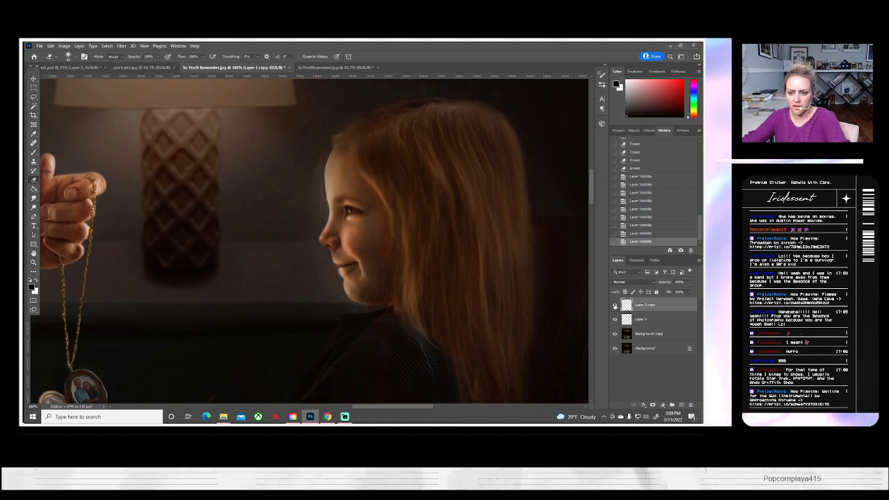
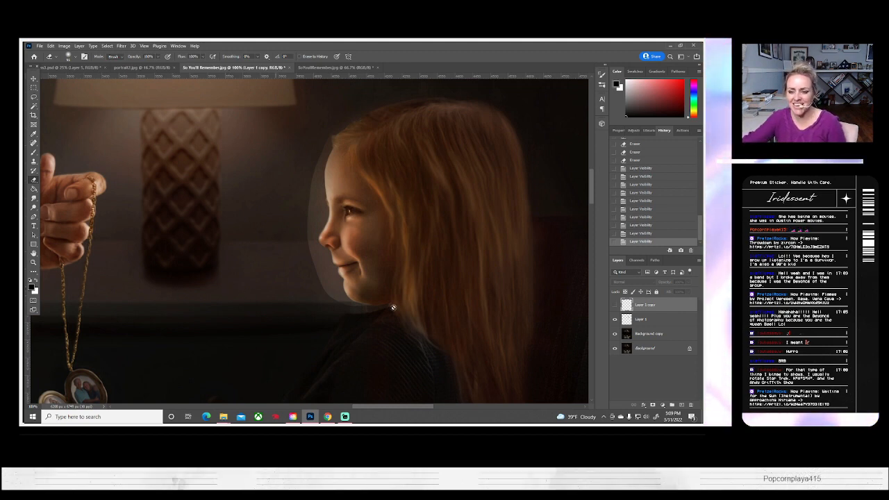
{"action": "left_click", "coordinate": [614, 305]}
{"action": "left_click", "coordinate": [614, 306]}
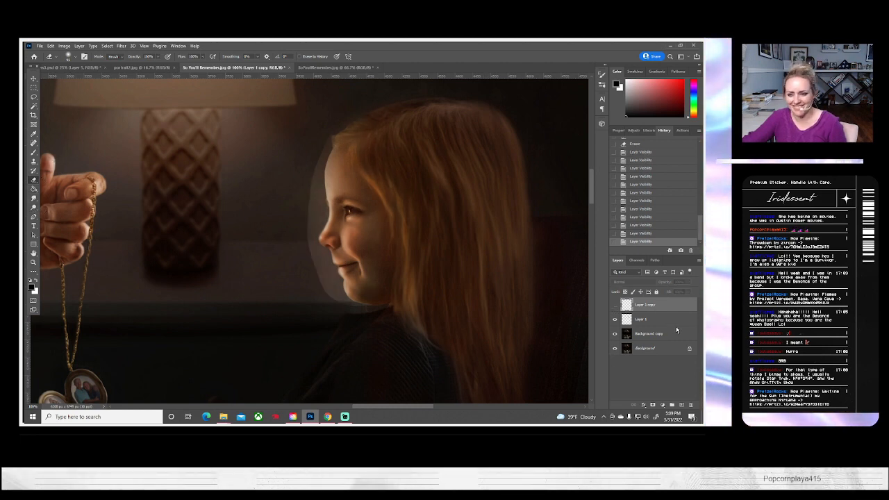
{"action": "left_click", "coordinate": [615, 305]}
{"action": "left_click", "coordinate": [614, 305]}
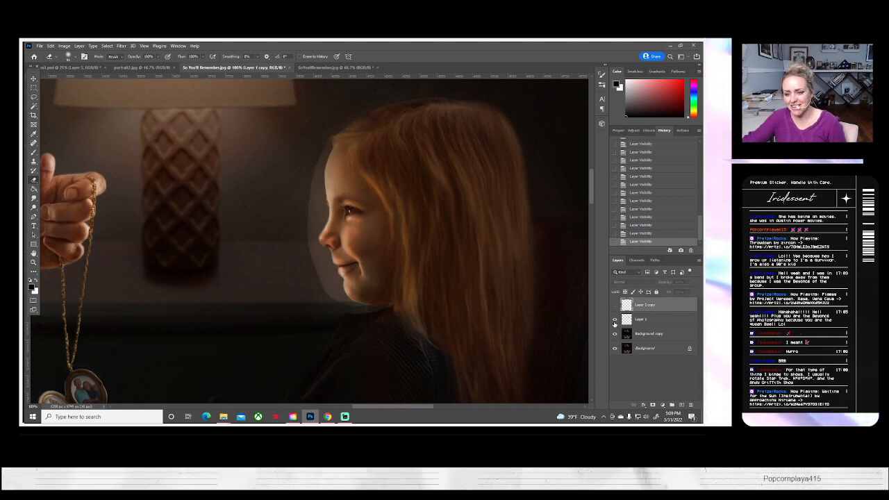
{"action": "left_click", "coordinate": [614, 320]}
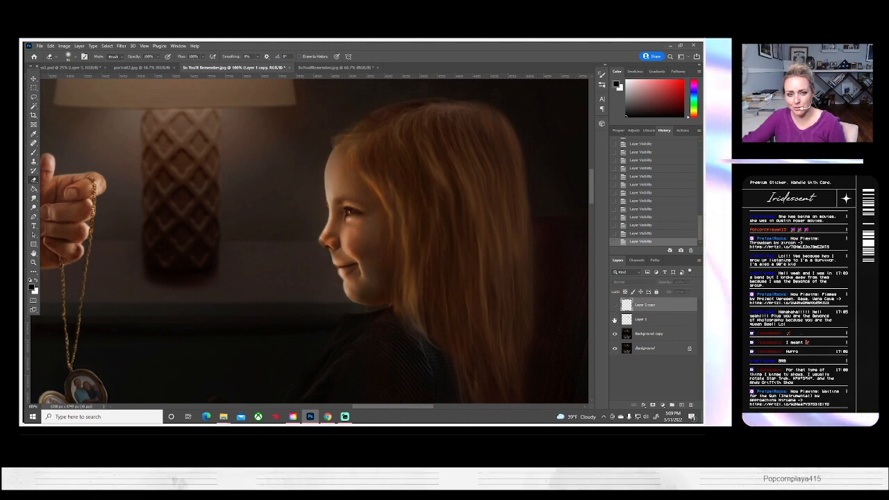
{"action": "left_click", "coordinate": [614, 320]}
- Select Layer 1, reduce its opacity, and nudge it slightly left to realign it with the face underneath
{"action": "left_click", "coordinate": [643, 320]}
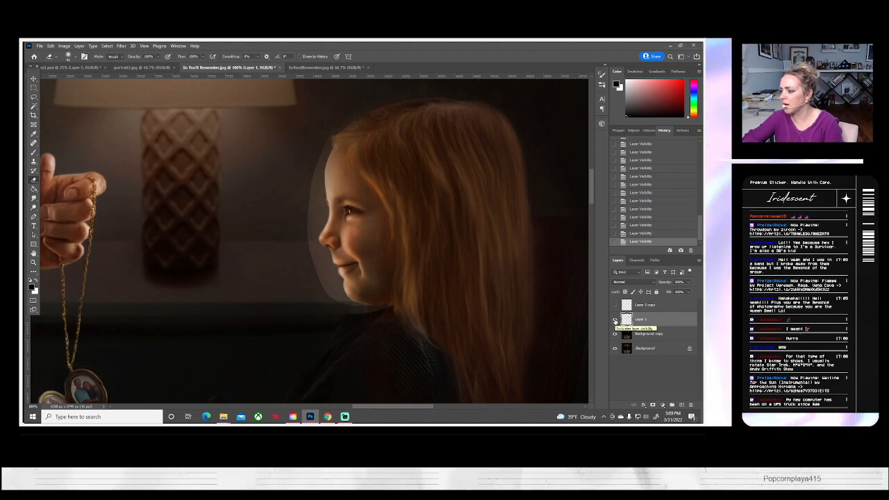
{"action": "left_click", "coordinate": [615, 320]}
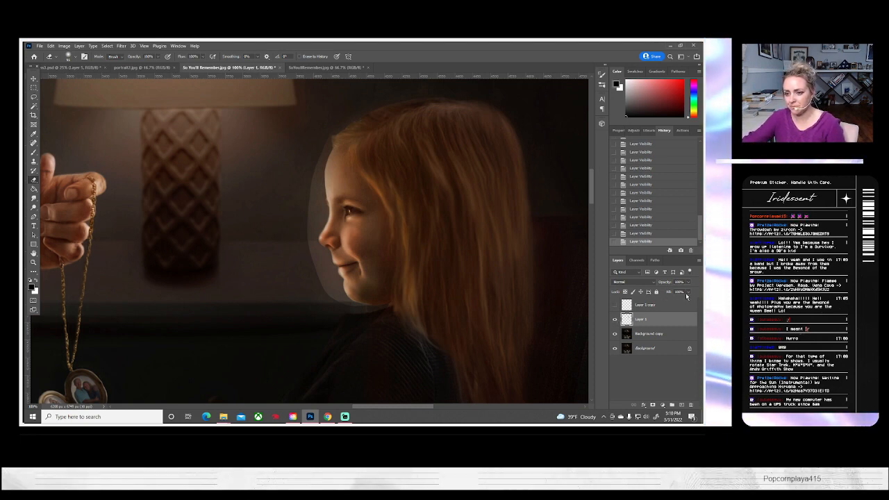
{"action": "left_click_drag", "start_coordinate": [679, 292], "coordinate": [672, 291]}
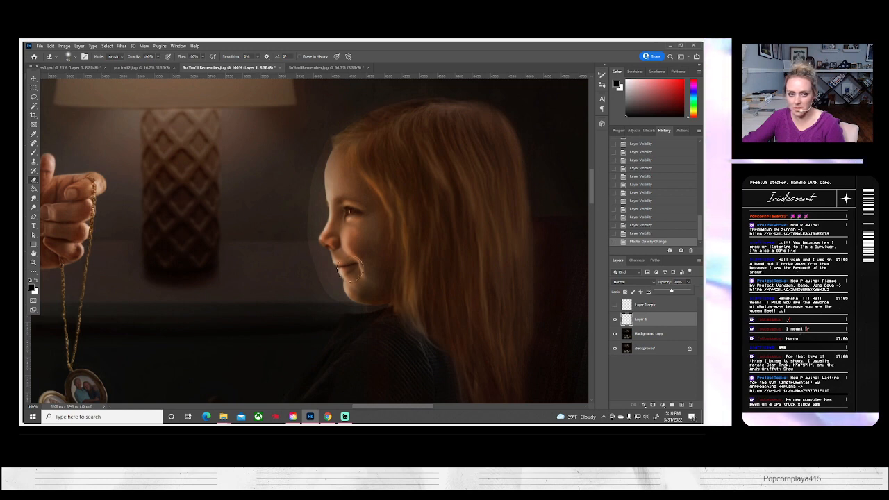
{"action": "left_click", "coordinate": [33, 78]}
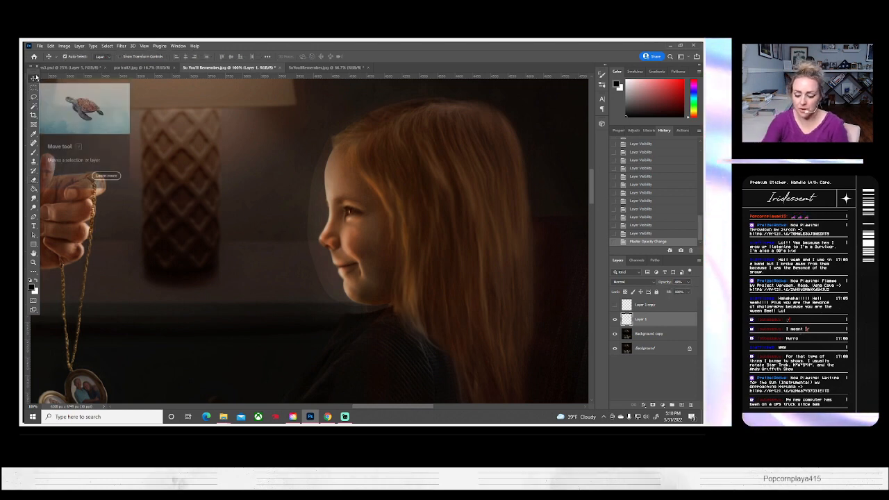
{"action": "key", "text": "Left"}
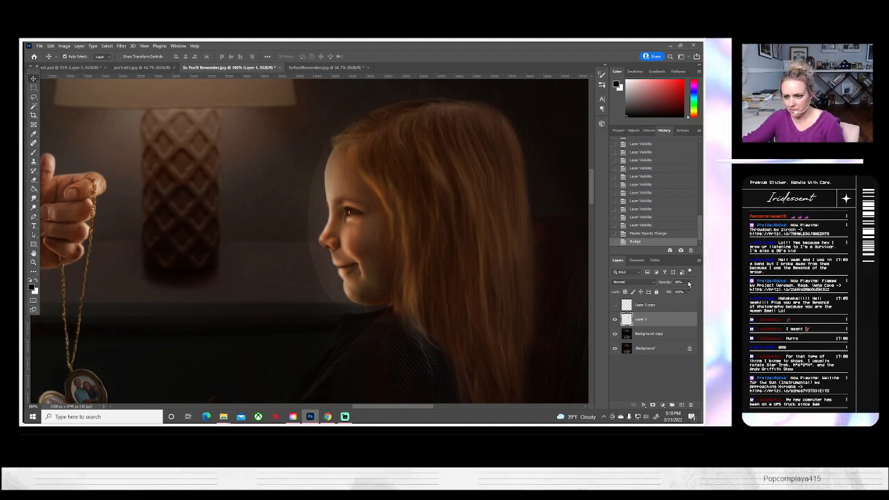
- Restore Layer 1 to 100% opacity and toggle its visibility to compare the face with the image underneath
{"action": "left_click", "coordinate": [689, 283]}
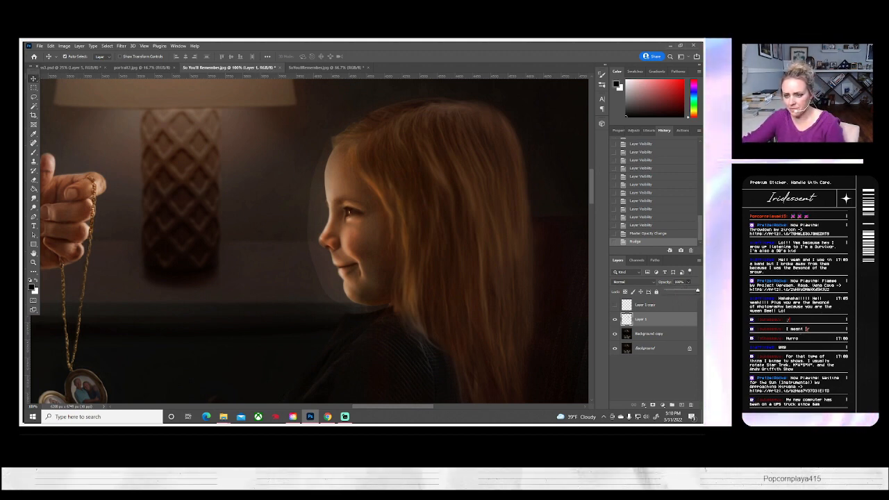
{"action": "left_click_drag", "start_coordinate": [697, 291], "coordinate": [699, 292]}
{"action": "left_click", "coordinate": [614, 321]}
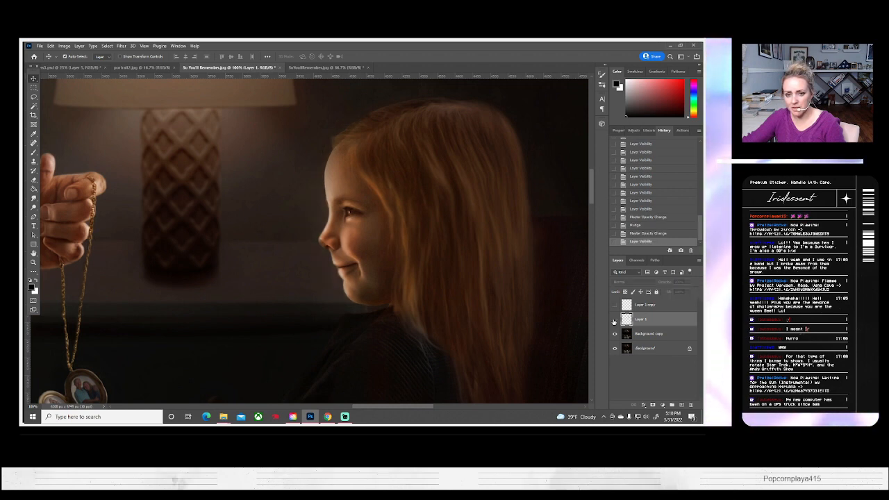
{"action": "left_click", "coordinate": [614, 321]}
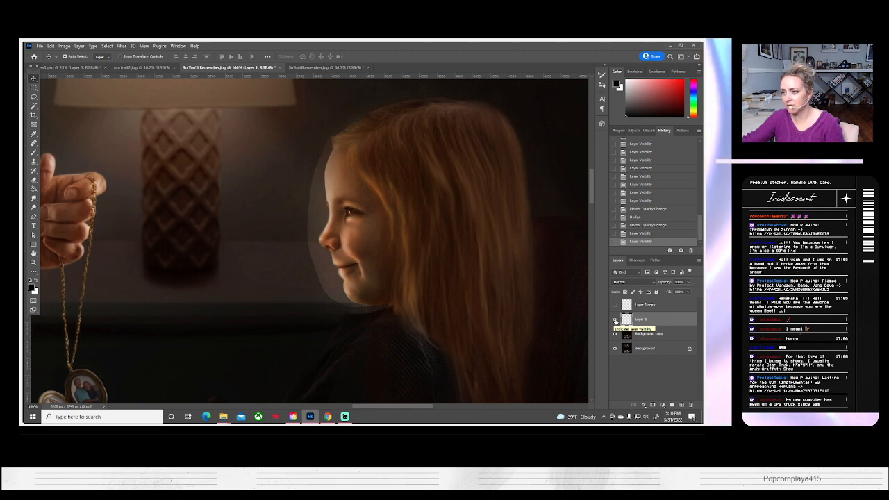
{"action": "left_click", "coordinate": [615, 320]}
{"action": "left_click", "coordinate": [615, 319]}
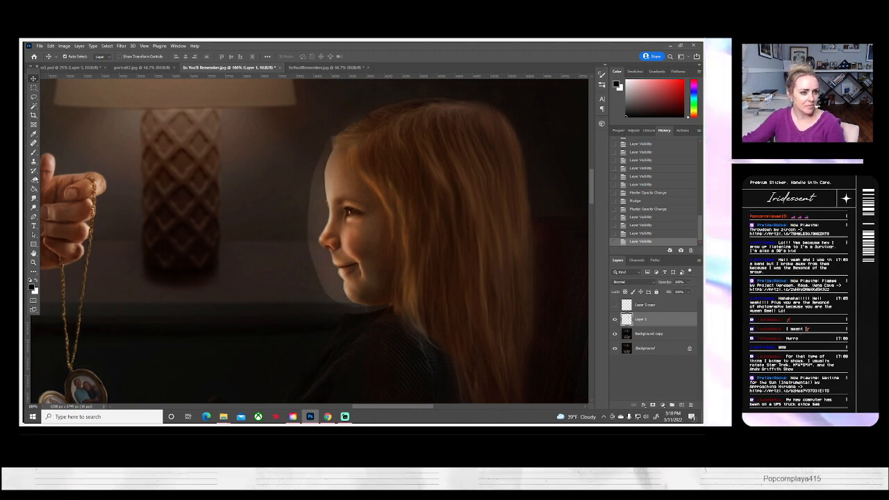
- Duplicate Layer 1 and hide the original, leaving the new copy shown
{"action": "right_click", "coordinate": [643, 321]}
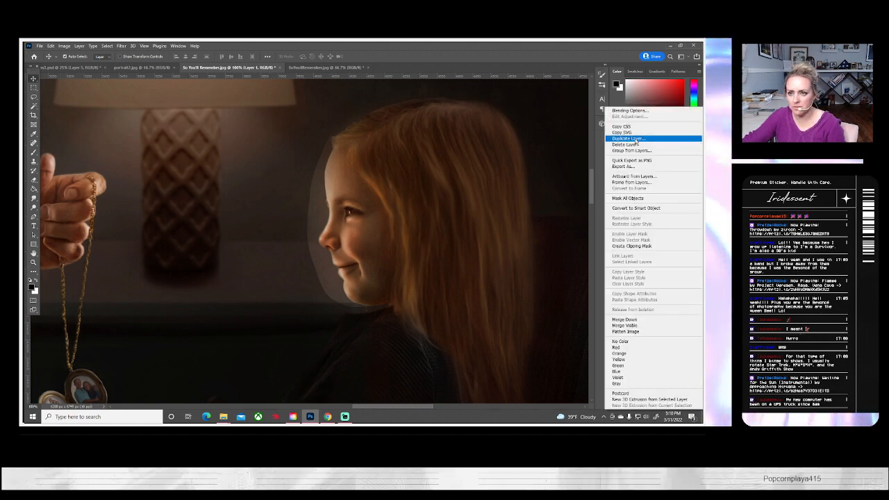
{"action": "left_click", "coordinate": [635, 141]}
{"action": "left_click", "coordinate": [422, 147]}
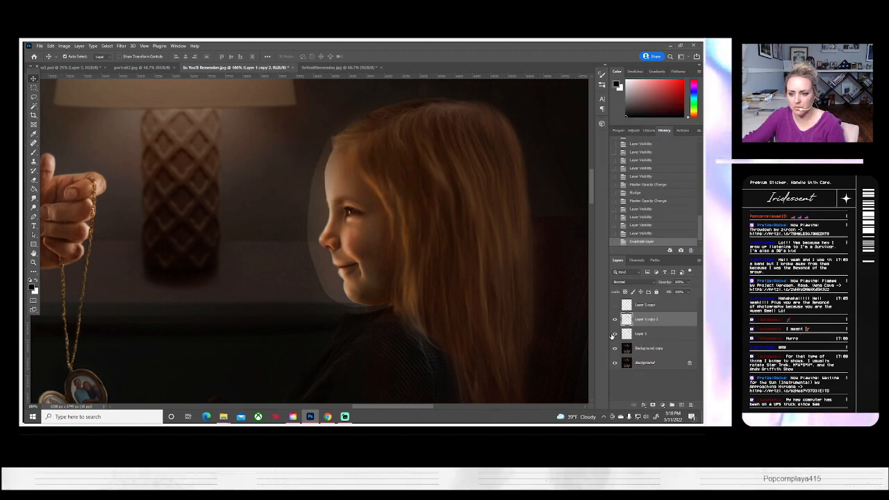
{"action": "left_click", "coordinate": [614, 334]}
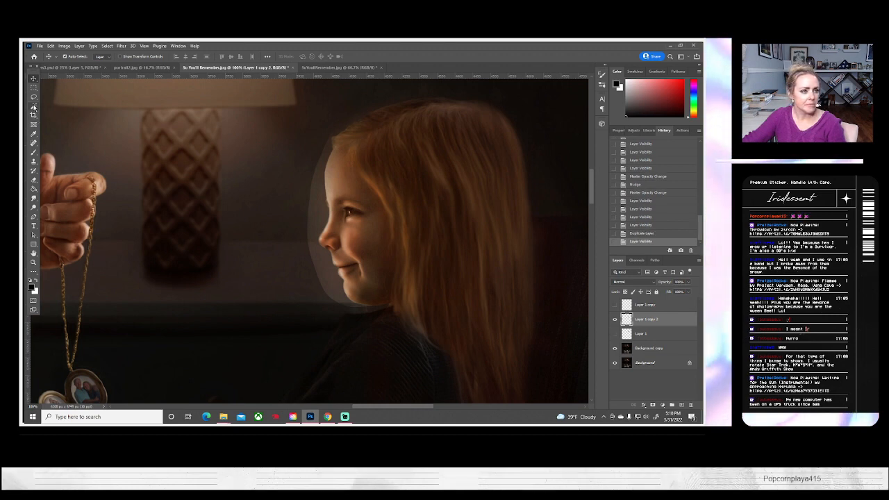
- Select the background strip along the girl's profile with the Magnetic Lasso, delete it from Layer 1 copy 2, and deselect
{"action": "left_click_drag", "start_coordinate": [34, 97], "coordinate": [66, 109]}
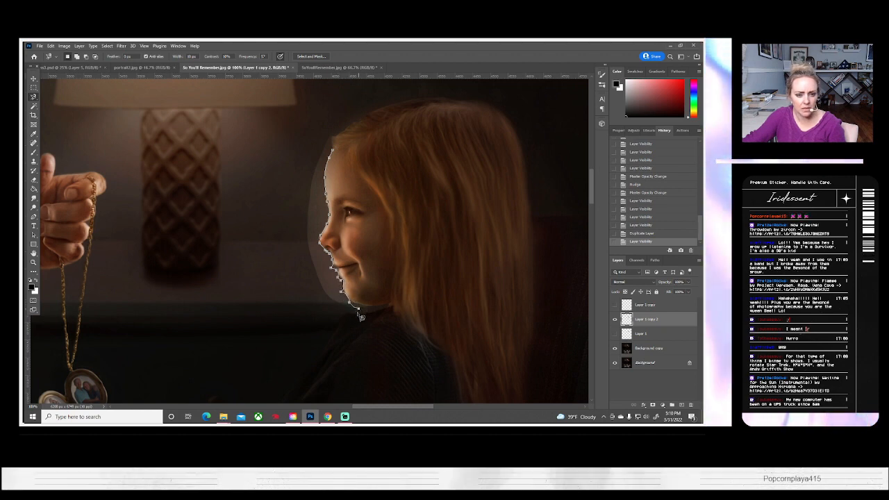
{"action": "left_click", "coordinate": [332, 141]}
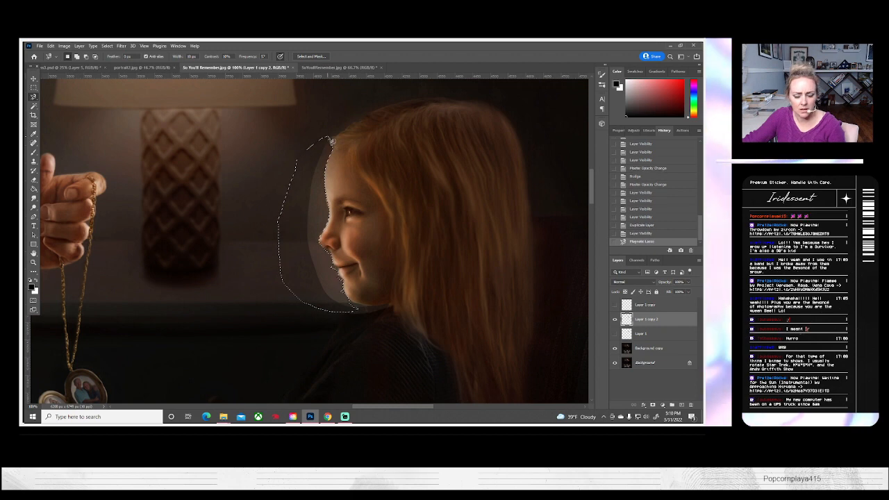
{"action": "key", "text": "Delete"}
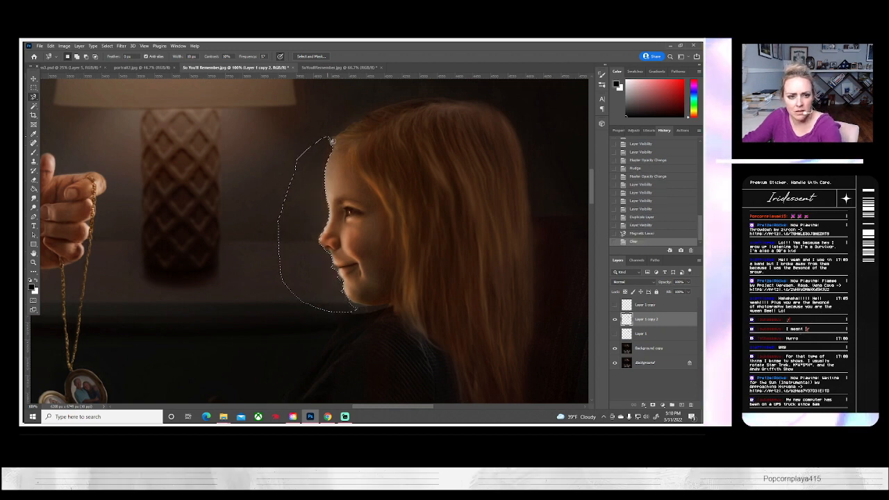
{"action": "left_click", "coordinate": [108, 46]}
{"action": "left_click", "coordinate": [122, 61]}
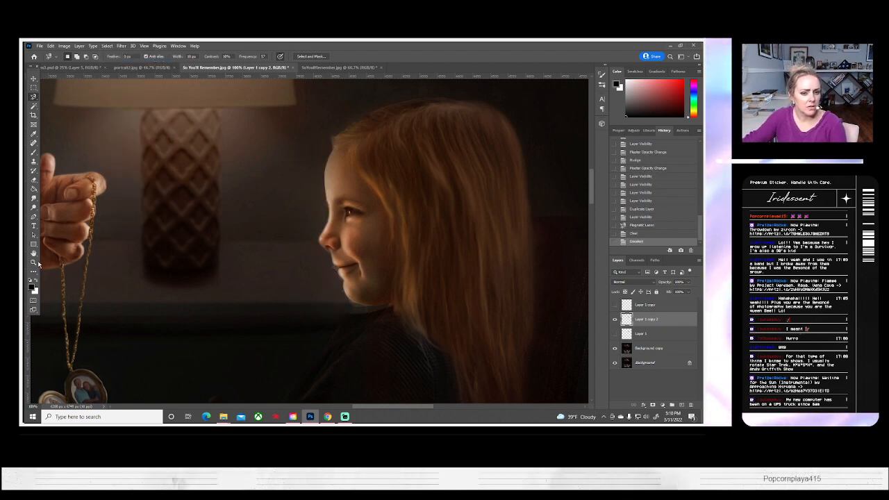
- Erase the leftover background fragment beside the girl's chin on Layer 1 copy 2 with a much smaller soft eraser
{"action": "left_click", "coordinate": [36, 261]}
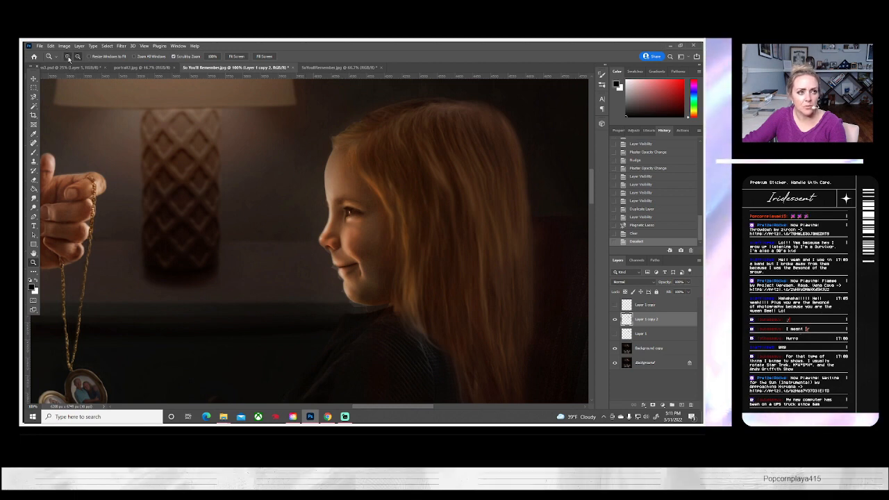
{"action": "left_click", "coordinate": [325, 274]}
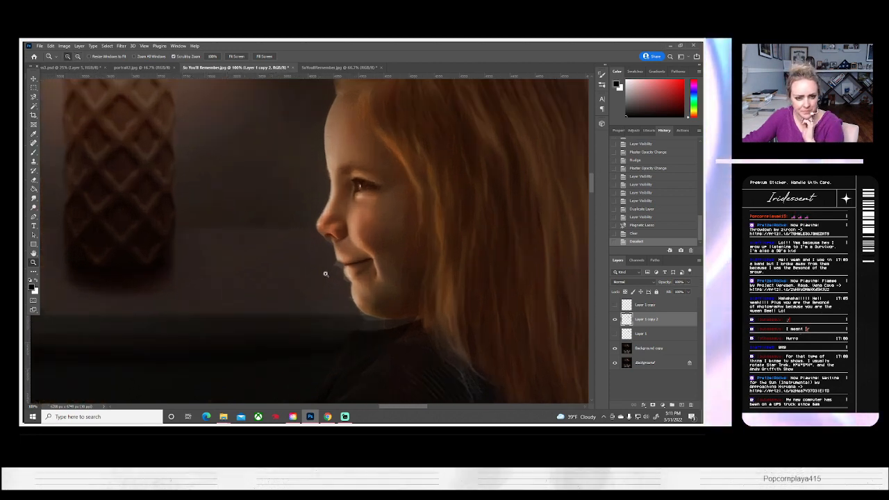
{"action": "left_click", "coordinate": [325, 273]}
{"action": "left_click", "coordinate": [326, 271]}
{"action": "scroll", "coordinate": [327, 270], "scroll_direction": "down", "scroll_amount": 2}
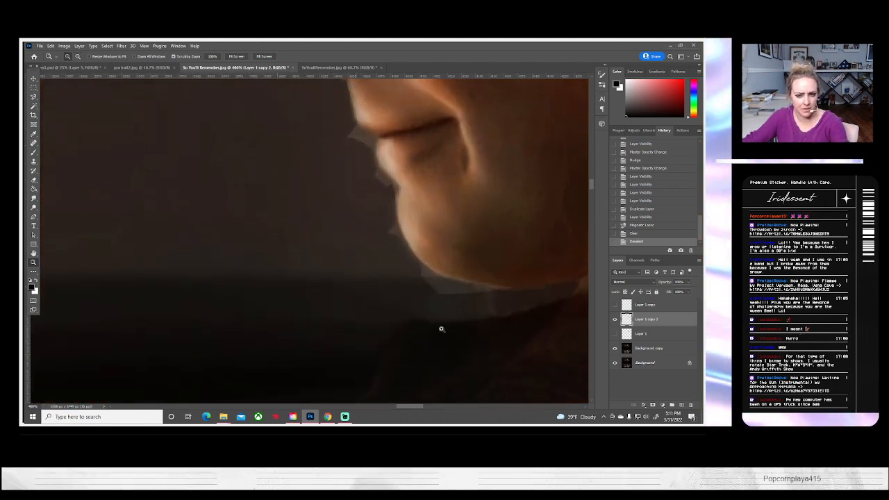
{"action": "scroll", "coordinate": [462, 322], "scroll_direction": "right", "scroll_amount": 5}
{"action": "left_click", "coordinate": [33, 179]}
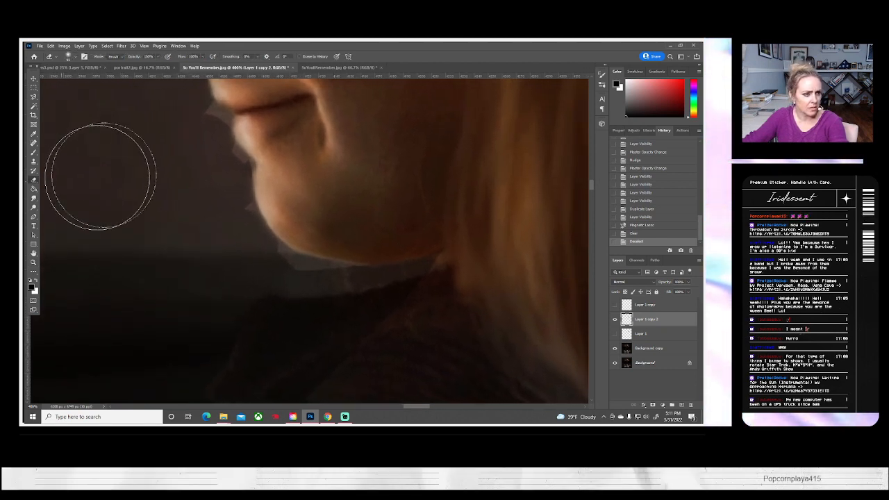
{"action": "left_click", "coordinate": [74, 57]}
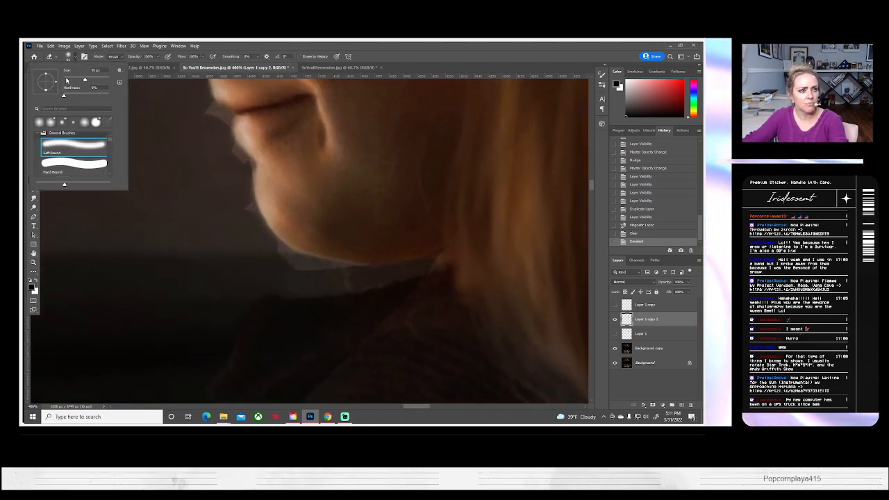
{"action": "left_click", "coordinate": [67, 80]}
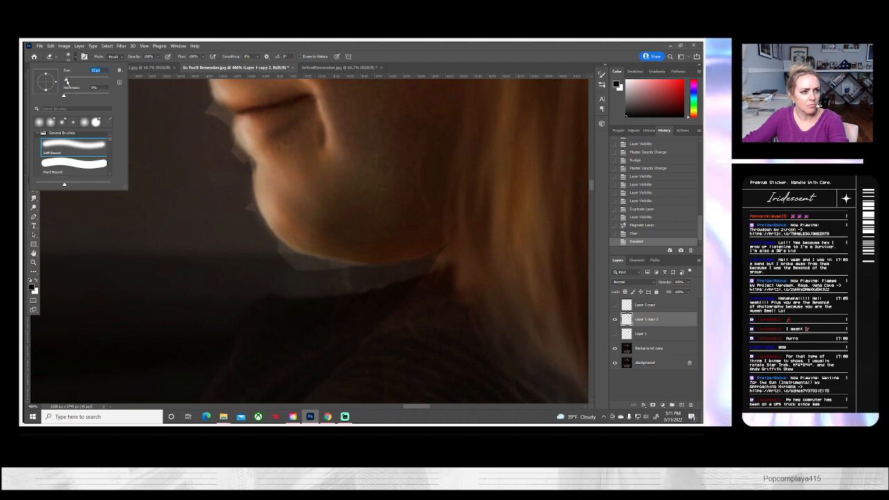
{"action": "left_click_drag", "start_coordinate": [247, 210], "coordinate": [248, 213]}
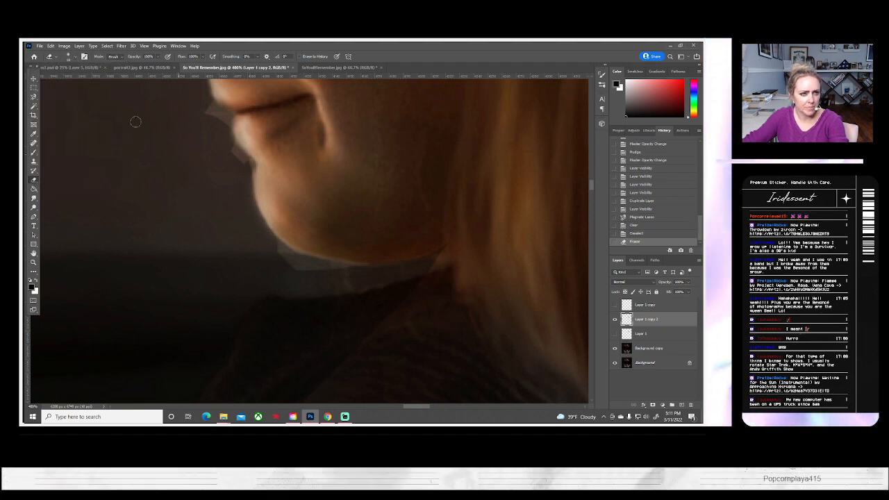
- Reduce the eraser further and erase the remaining fringe beside the lips and under the chin on Layer 1 copy 2
{"action": "left_click", "coordinate": [73, 58]}
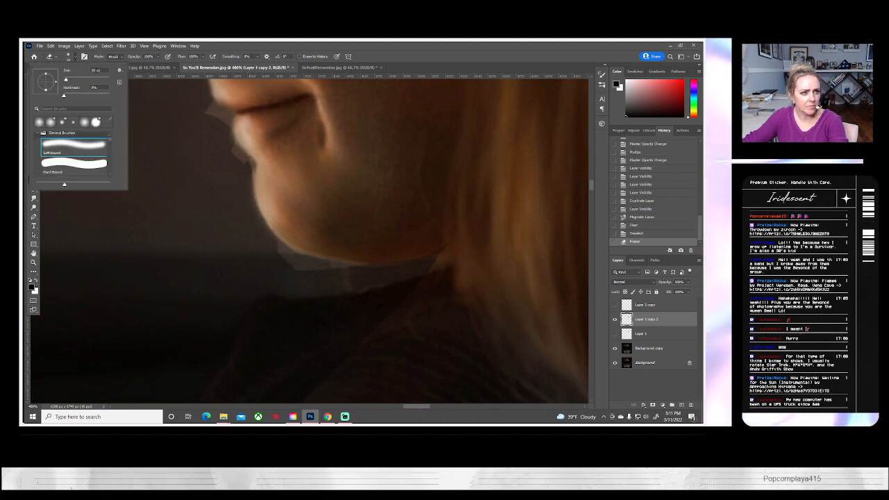
{"action": "double_click", "coordinate": [76, 142]}
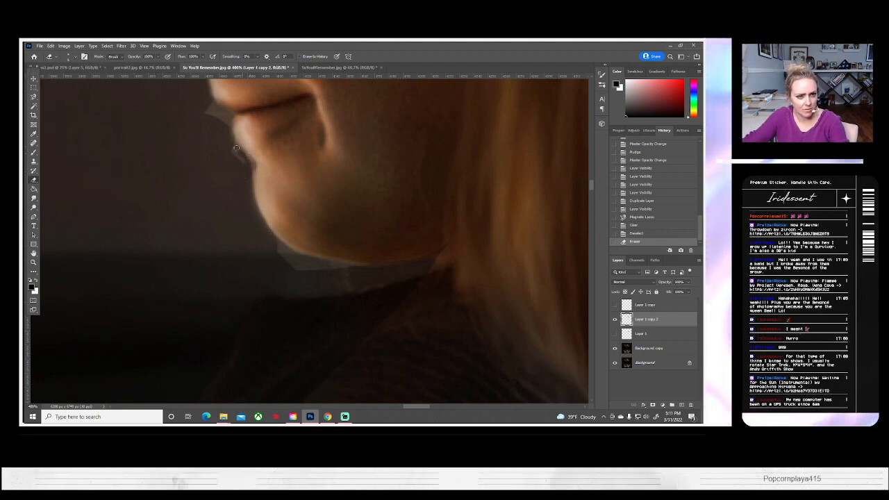
{"action": "mouse_move", "coordinate": [237, 148]}
{"action": "left_mouse_down"}
{"action": "mouse_move", "coordinate": [245, 170]}
{"action": "mouse_move", "coordinate": [228, 112]}
{"action": "mouse_move", "coordinate": [210, 99]}
{"action": "mouse_move", "coordinate": [208, 105]}
{"action": "left_mouse_up"}
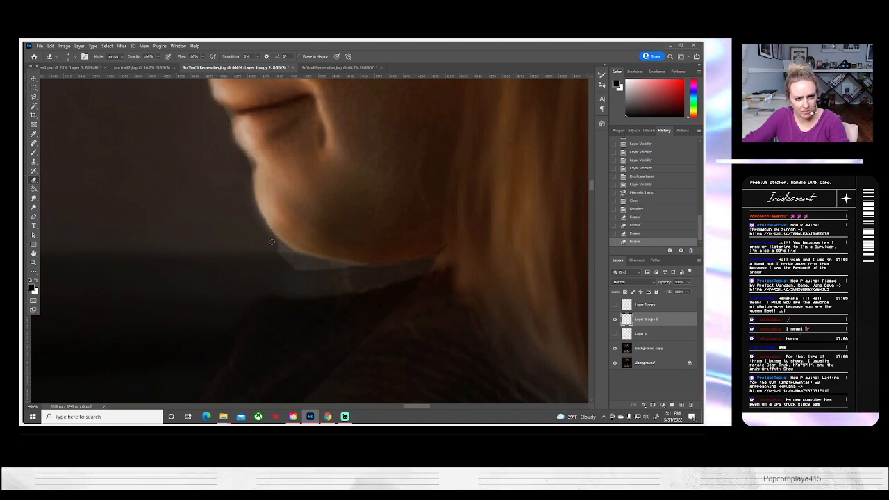
{"action": "mouse_move", "coordinate": [271, 242]}
{"action": "left_mouse_down"}
{"action": "mouse_move", "coordinate": [301, 259]}
{"action": "mouse_move", "coordinate": [273, 239]}
{"action": "mouse_move", "coordinate": [302, 259]}
{"action": "mouse_move", "coordinate": [363, 268]}
{"action": "mouse_move", "coordinate": [302, 271]}
{"action": "left_mouse_up"}
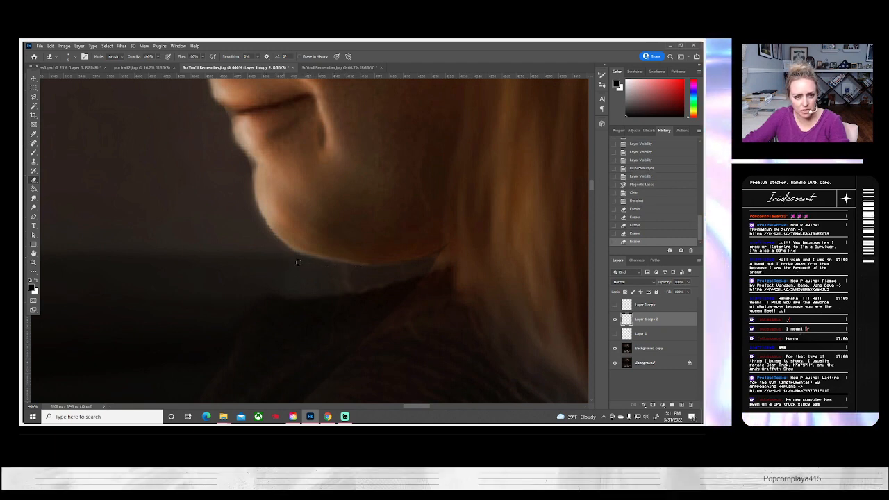
{"action": "left_click_drag", "start_coordinate": [297, 262], "coordinate": [377, 289]}
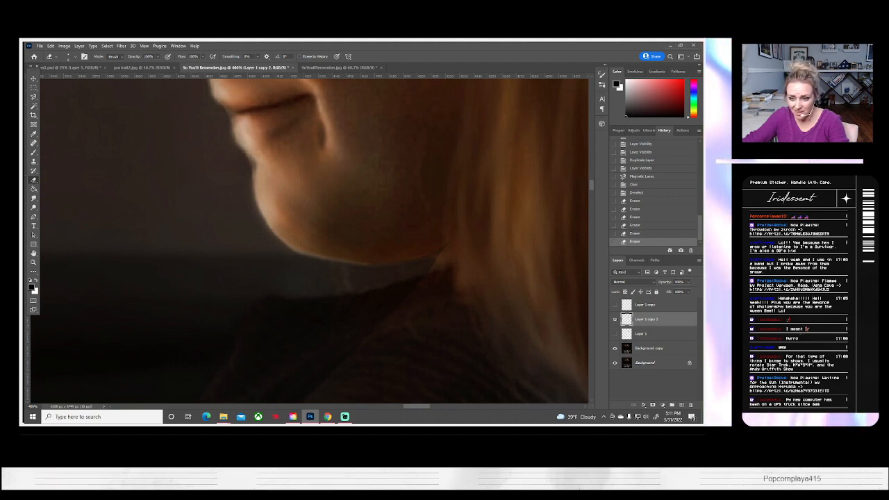
- Toggle Layer 1 copy 2 repeatedly to compare the chin and jaw edges with the image underneath
{"action": "left_click", "coordinate": [616, 320]}
{"action": "left_click", "coordinate": [616, 321]}
{"action": "left_click", "coordinate": [615, 321]}
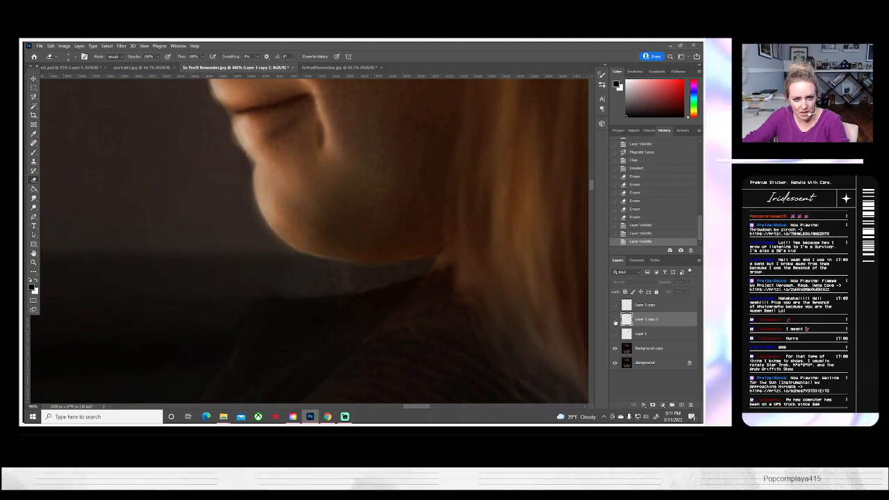
{"action": "left_click", "coordinate": [616, 321]}
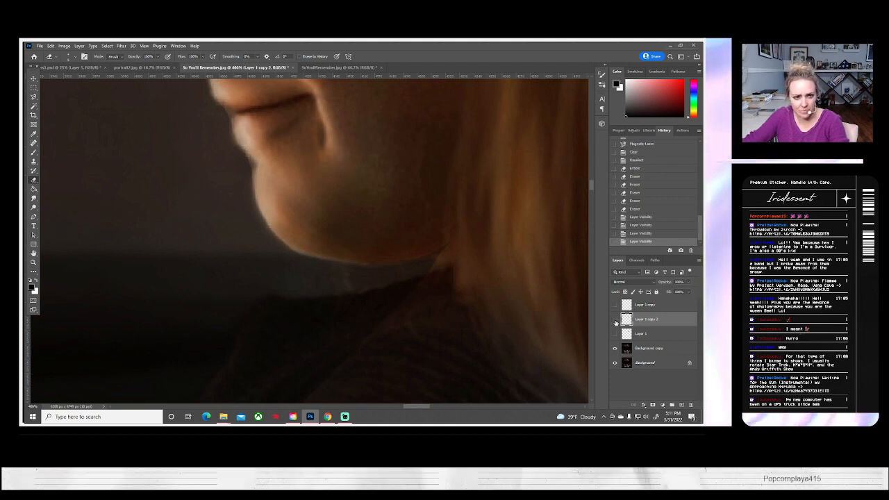
{"action": "left_click", "coordinate": [615, 321]}
{"action": "left_click", "coordinate": [616, 321]}
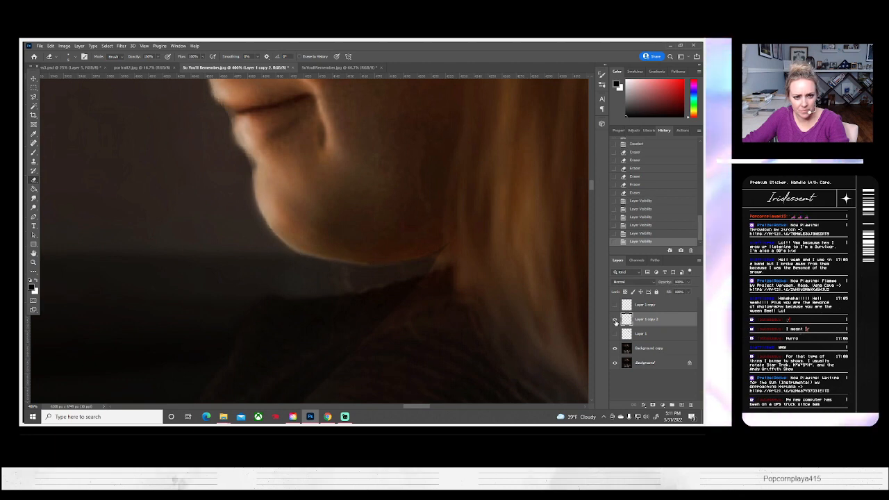
{"action": "left_click", "coordinate": [616, 321]}
{"action": "left_click", "coordinate": [616, 321]}
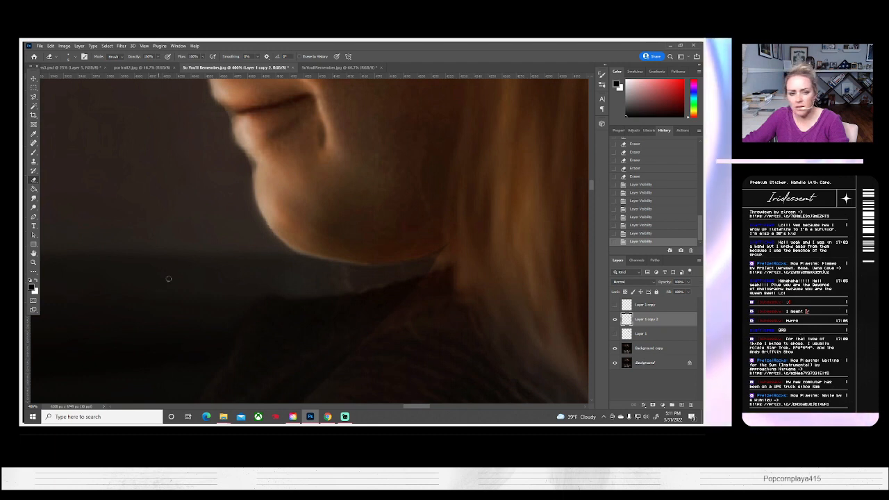
- Compare the nose with Layer 1 copy 2 hidden and shown, try erasing its edge at the nose tip, and undo the stroke
{"action": "scroll", "coordinate": [218, 276], "scroll_direction": "up", "scroll_amount": 9}
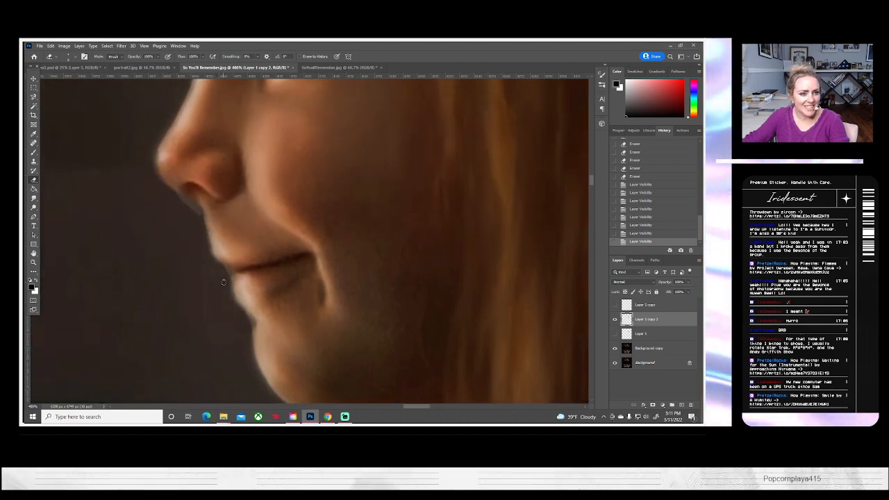
{"action": "left_click", "coordinate": [614, 320]}
{"action": "left_click", "coordinate": [614, 320]}
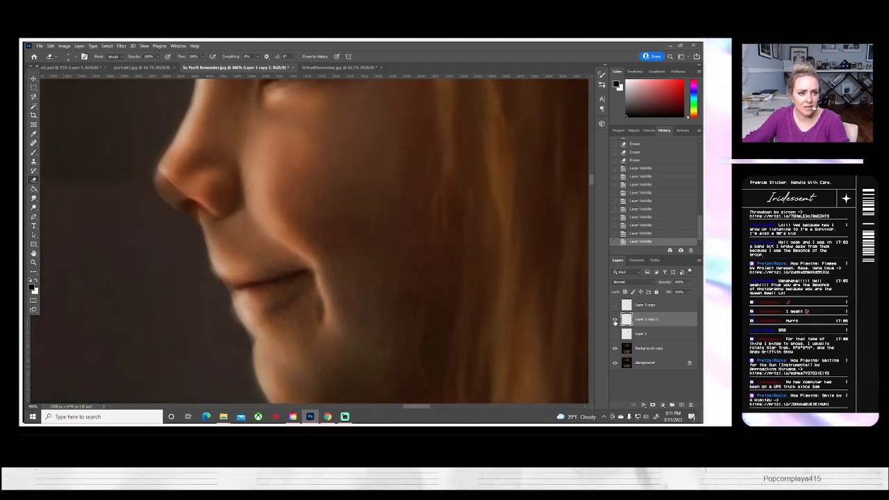
{"action": "left_click_drag", "start_coordinate": [159, 185], "coordinate": [160, 171]}
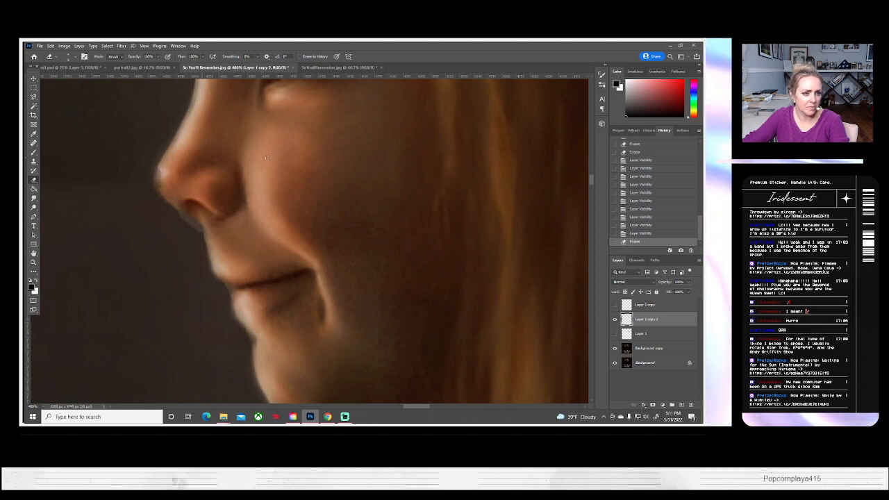
{"action": "key", "text": "ctrl+z"}
- Compare the nose and eye with Layer 1 copy 2 hidden and shown, and nudge the layer slightly sideways to realign it
{"action": "scroll", "coordinate": [313, 182], "scroll_direction": "up", "scroll_amount": 5}
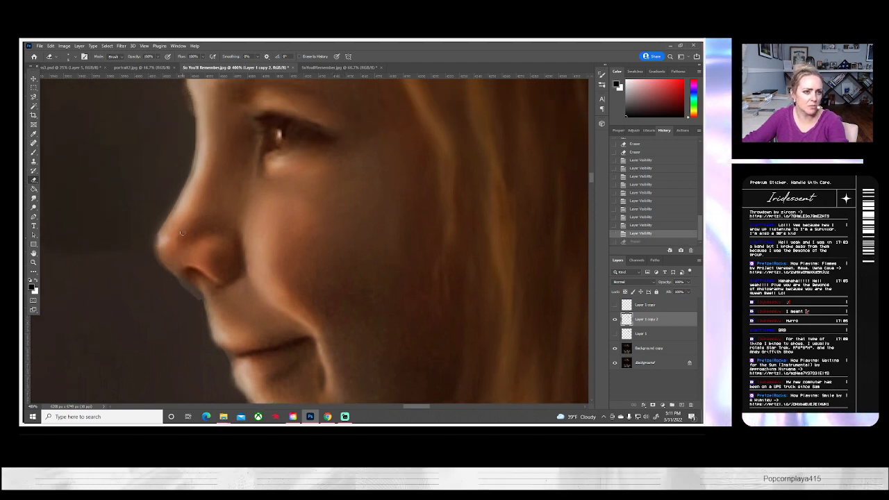
{"action": "left_click", "coordinate": [614, 320]}
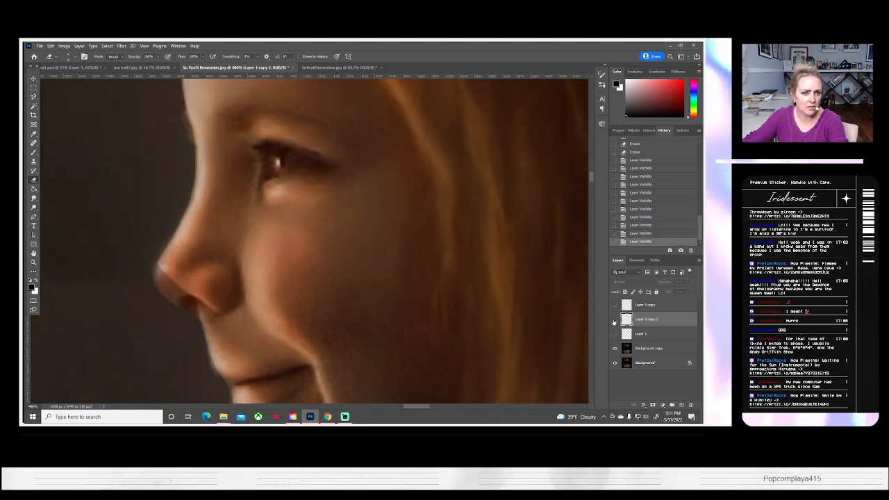
{"action": "left_click", "coordinate": [614, 320]}
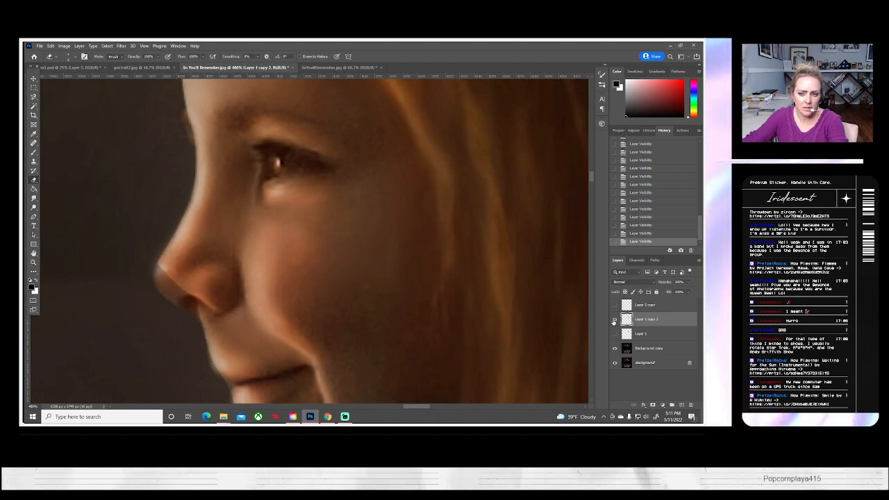
{"action": "left_click", "coordinate": [615, 320]}
{"action": "left_click", "coordinate": [34, 78]}
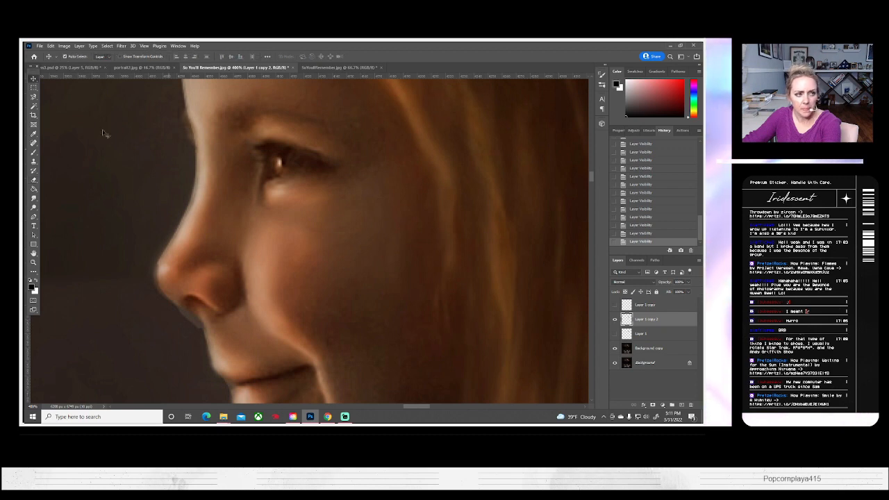
{"action": "key", "text": "Right"}
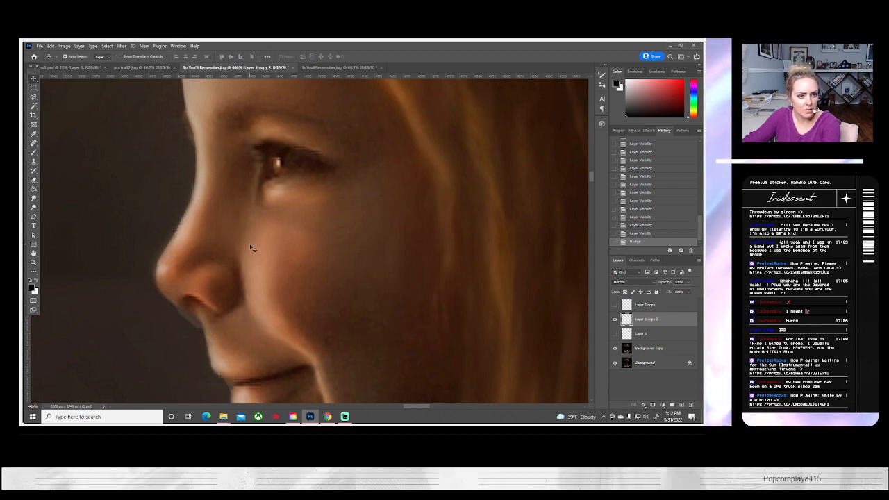
- Compare the face with Layer 1 copy 2 hidden and shown, and erase the layer's fringe beneath the nose and above the upper lip
{"action": "left_click", "coordinate": [615, 321]}
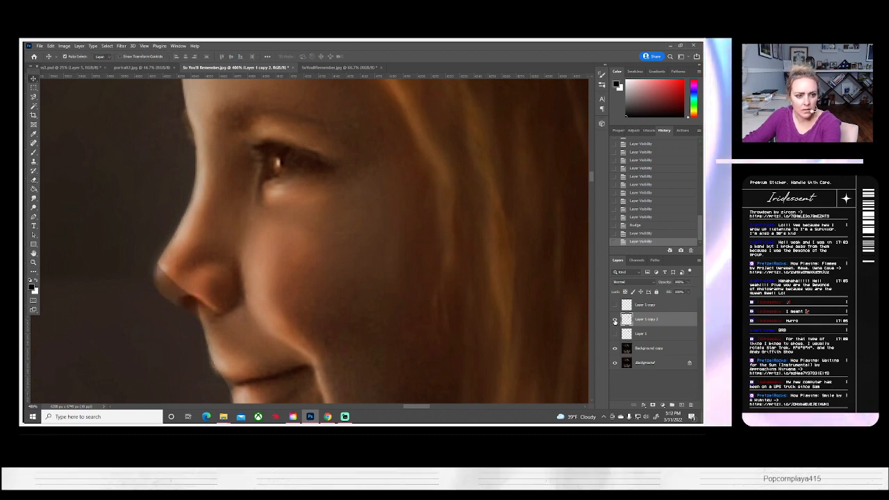
{"action": "left_click", "coordinate": [615, 320]}
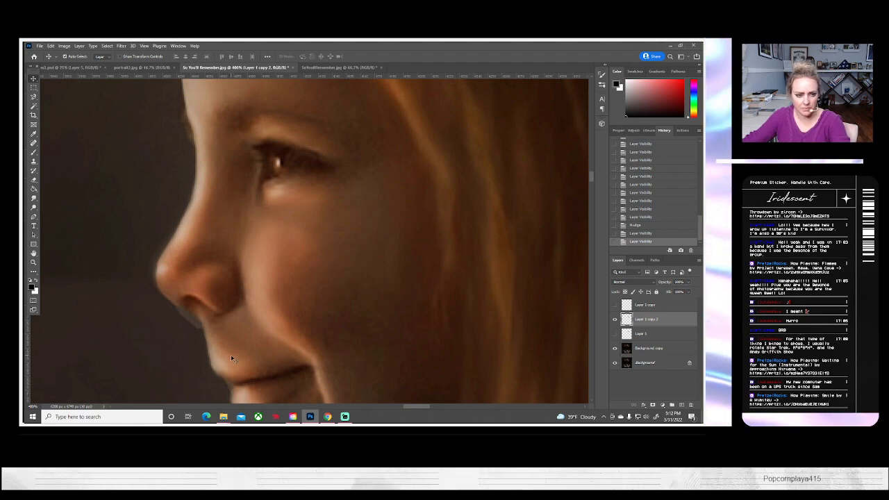
{"action": "left_click", "coordinate": [33, 179]}
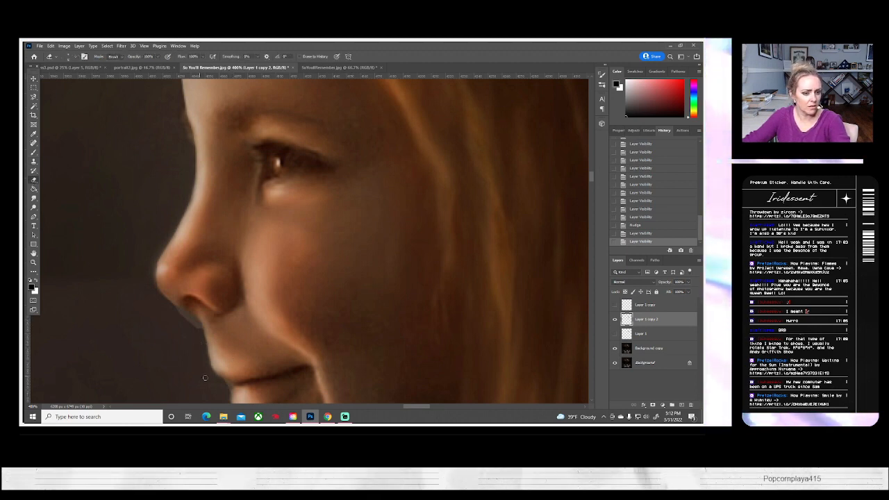
{"action": "mouse_move", "coordinate": [179, 312]}
{"action": "left_mouse_down"}
{"action": "mouse_move", "coordinate": [169, 308]}
{"action": "mouse_move", "coordinate": [199, 337]}
{"action": "left_mouse_up"}
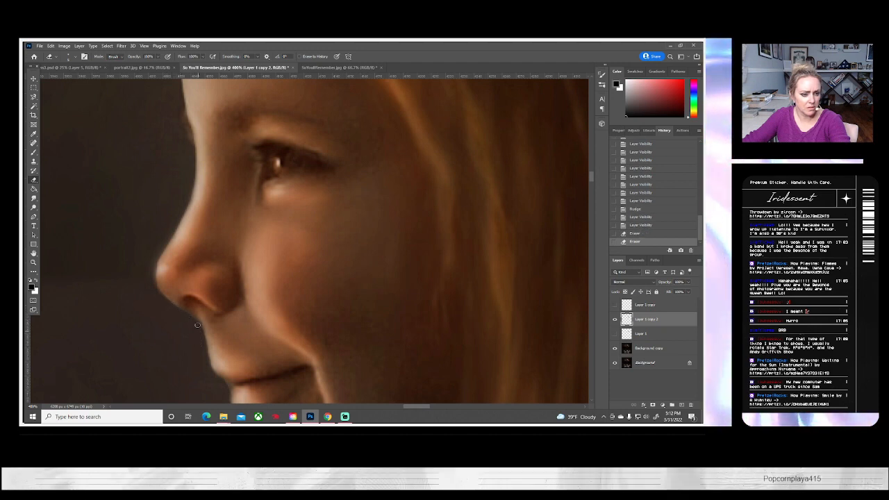
{"action": "left_click_drag", "start_coordinate": [174, 304], "coordinate": [159, 304]}
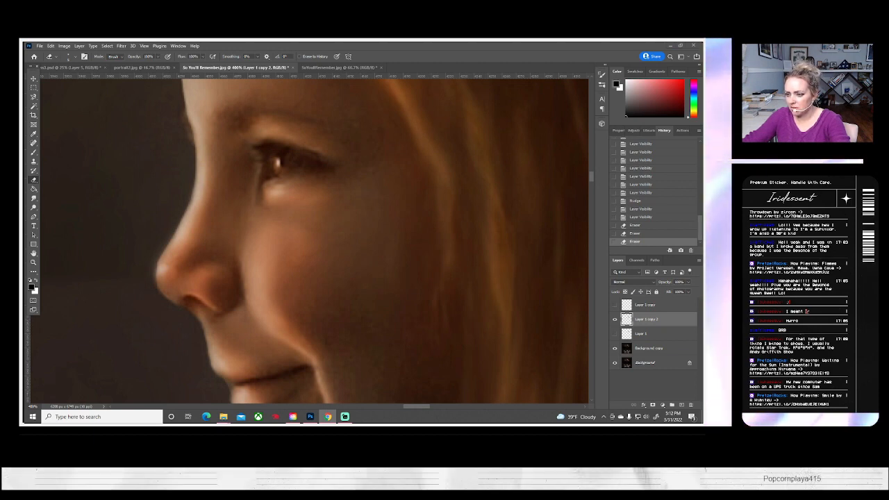
{"action": "key", "text": "alt+Tab"}
{"action": "key", "text": "alt+Tab"}
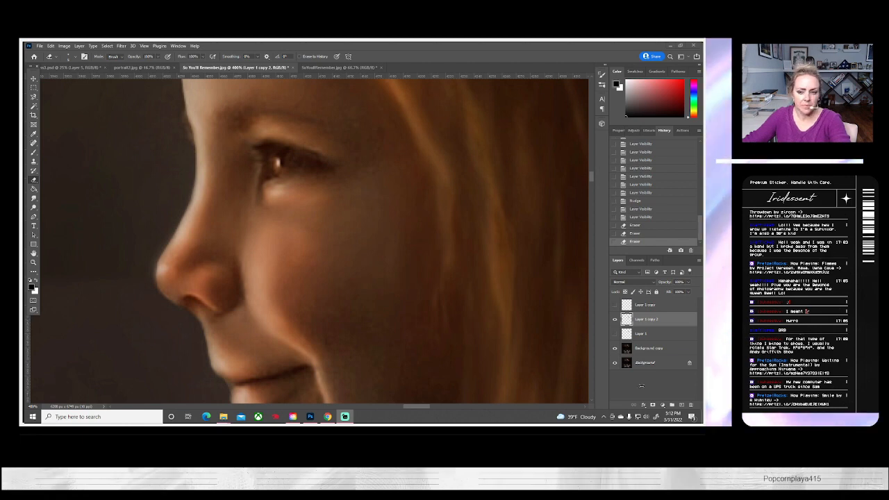
- Toggle Layer 1 copy 2 repeatedly to compare the nose, eye and lip edges with the image underneath
{"action": "left_click", "coordinate": [615, 322]}
{"action": "left_click", "coordinate": [615, 320]}
{"action": "left_click", "coordinate": [615, 320]}
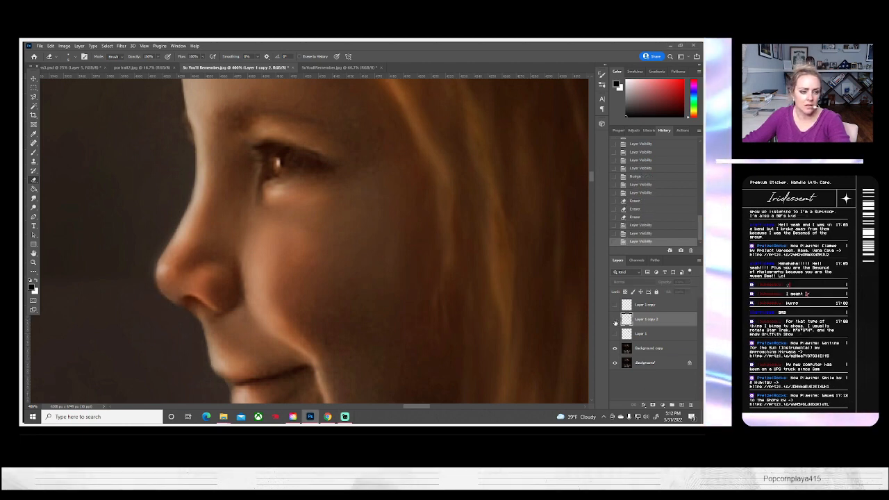
{"action": "left_click", "coordinate": [615, 321]}
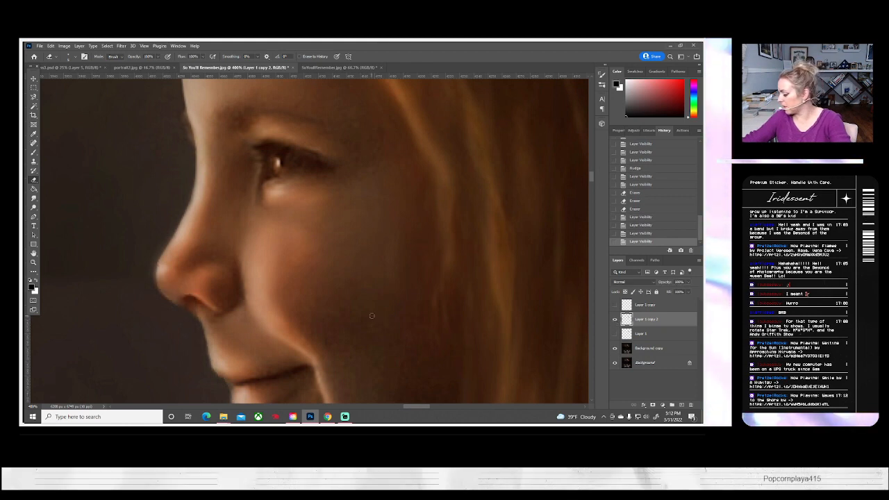
{"action": "scroll", "coordinate": [362, 310], "scroll_direction": "up", "scroll_amount": 2}
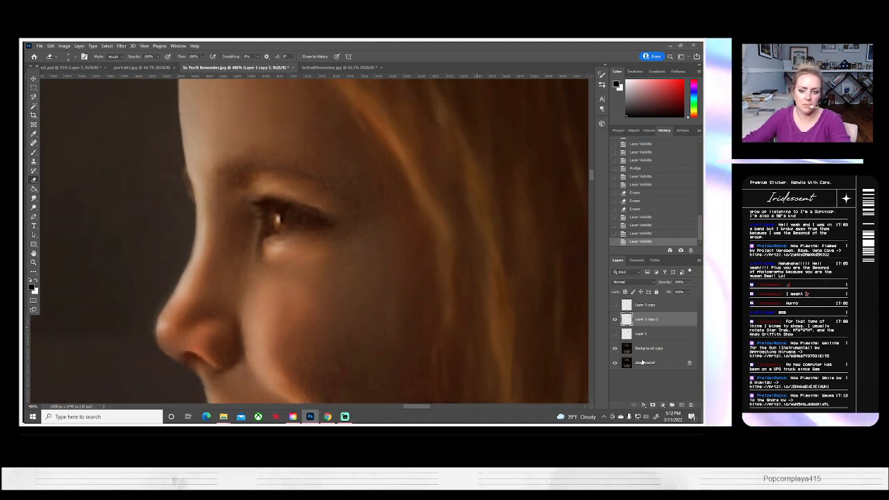
{"action": "left_click", "coordinate": [615, 321]}
{"action": "left_click", "coordinate": [615, 320]}
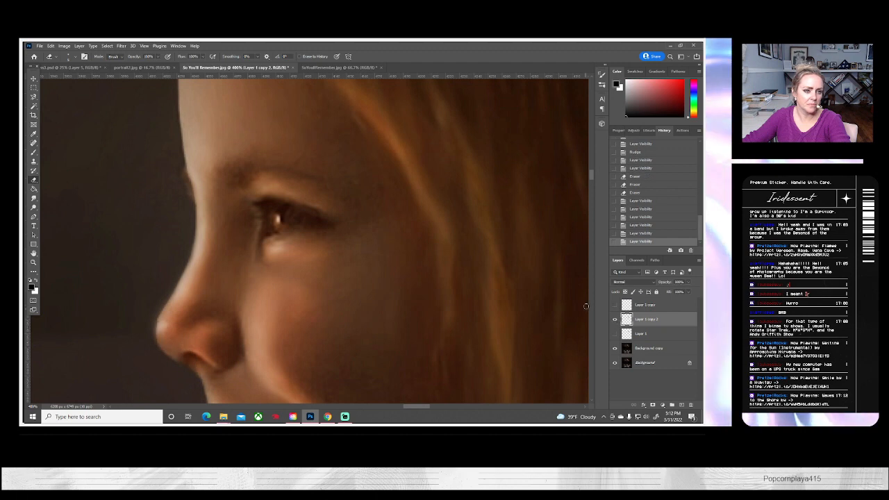
- Compare the forehead hairline with Layer 1 copy 2 hidden and shown, and erase the layer's edge where the forehead meets the hair
{"action": "scroll", "coordinate": [197, 236], "scroll_direction": "up", "scroll_amount": 5}
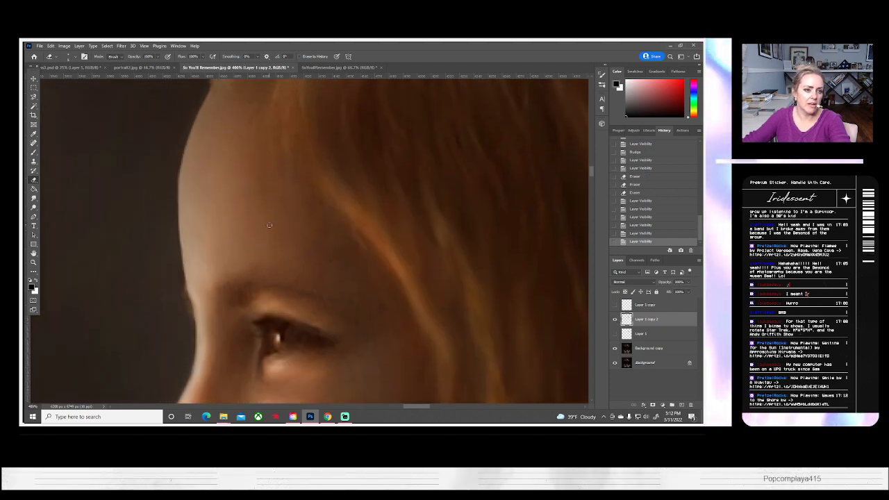
{"action": "scroll", "coordinate": [269, 224], "scroll_direction": "up", "scroll_amount": 3}
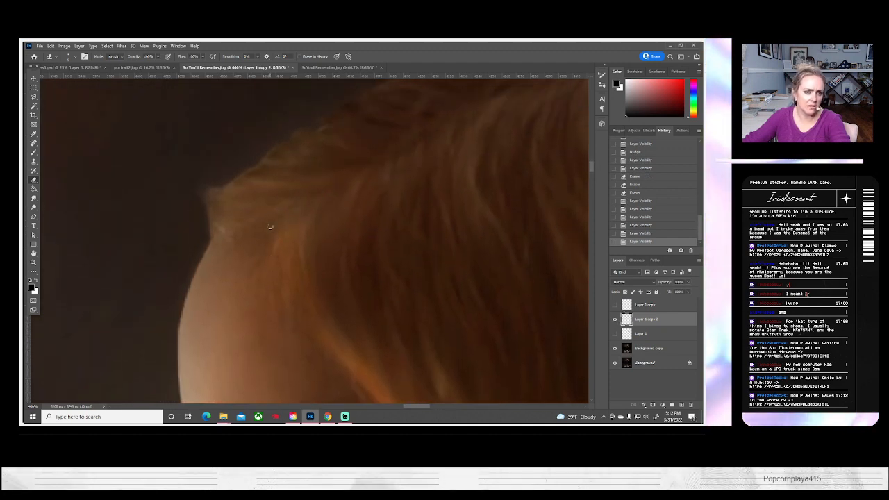
{"action": "left_click", "coordinate": [614, 320]}
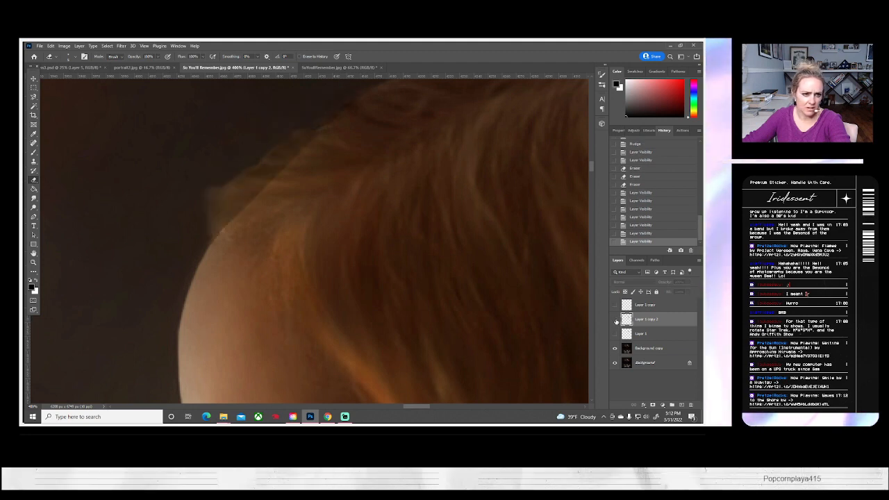
{"action": "left_click", "coordinate": [615, 320]}
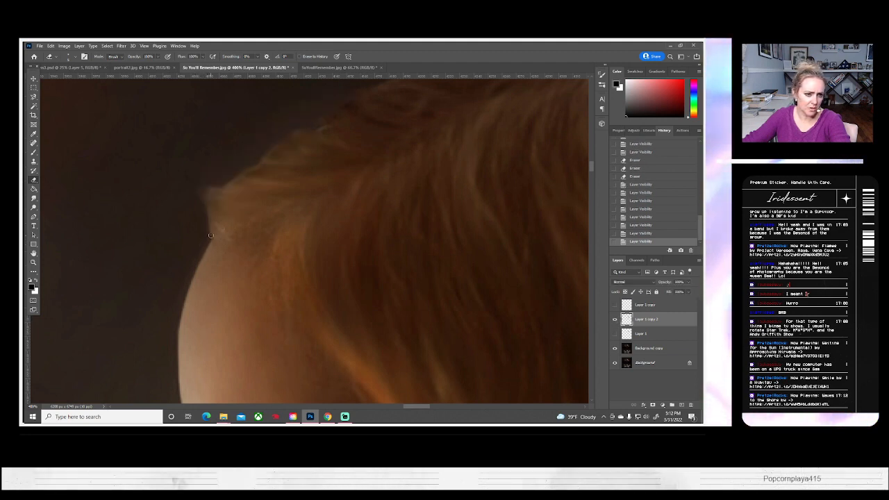
{"action": "left_click_drag", "start_coordinate": [211, 236], "coordinate": [205, 229]}
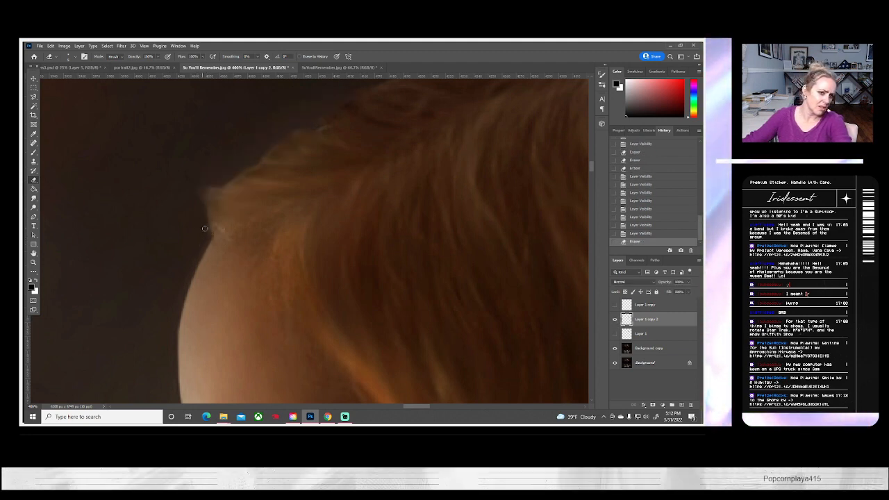
{"action": "left_click_drag", "start_coordinate": [202, 206], "coordinate": [197, 195]}
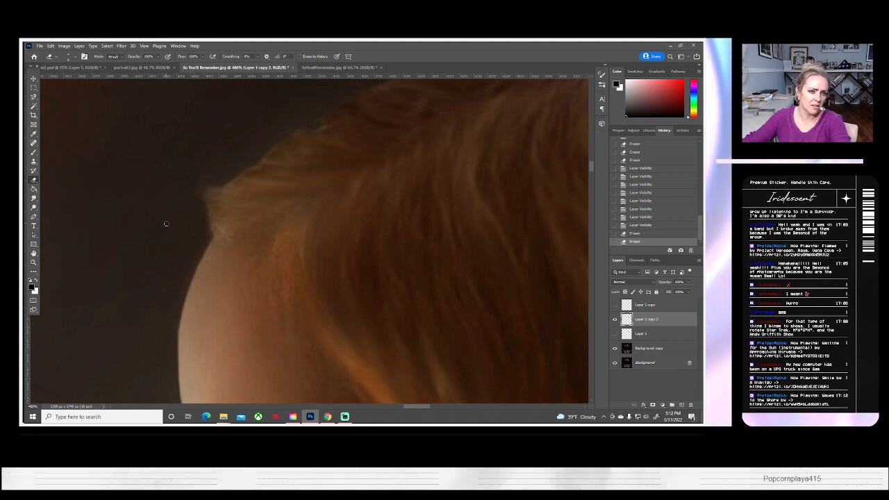
- Compare the hair at the top of the girl's head with Layer 1 copy 2 hidden and shown
{"action": "scroll", "coordinate": [167, 224], "scroll_direction": "up", "scroll_amount": 2}
{"action": "scroll", "coordinate": [569, 368], "scroll_direction": "up", "scroll_amount": 2}
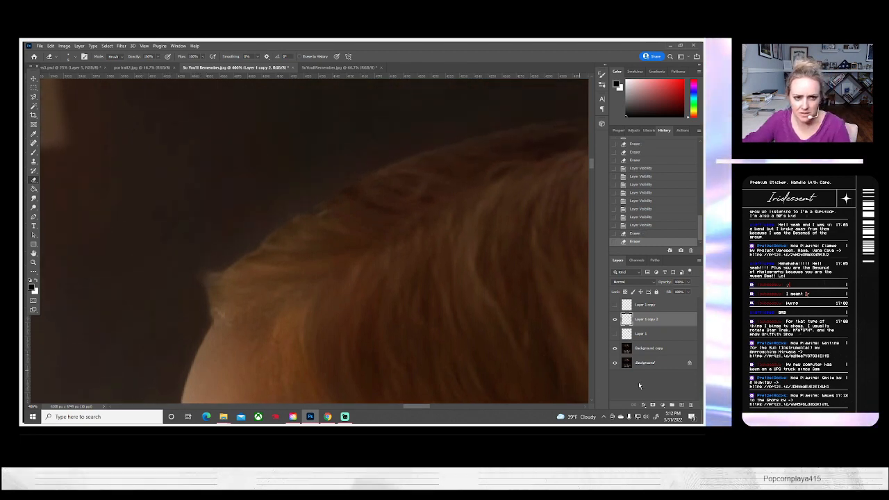
{"action": "left_click", "coordinate": [615, 319]}
{"action": "left_click", "coordinate": [615, 320]}
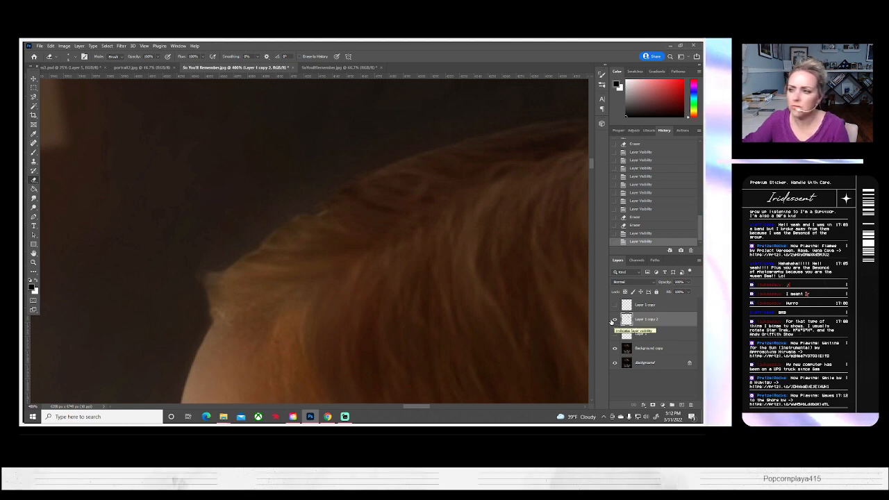
- Review the composite across the whole image at 25%, and inspect the girl and locket at 100%
{"action": "left_click_drag", "start_coordinate": [380, 309], "coordinate": [125, 216]}
{"action": "left_click", "coordinate": [33, 263]}
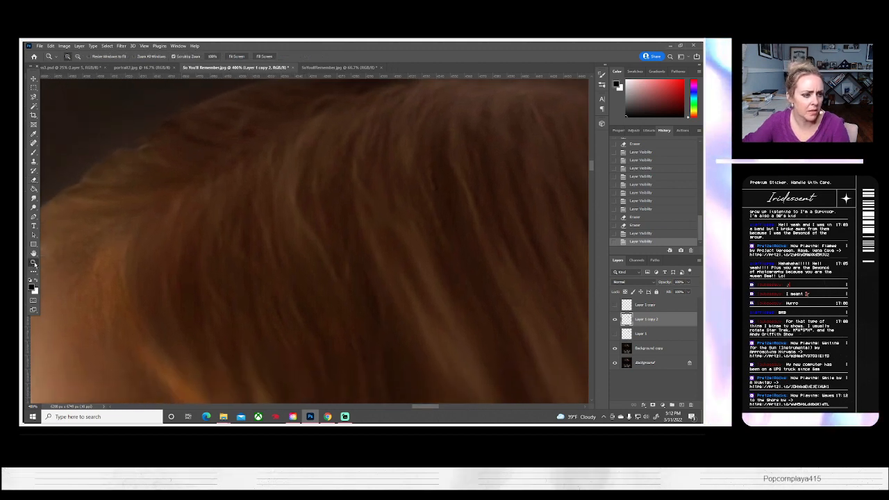
{"action": "left_click", "coordinate": [237, 56]}
{"action": "left_click_drag", "start_coordinate": [317, 149], "coordinate": [319, 237]}
{"action": "left_click", "coordinate": [310, 173]}
{"action": "left_click", "coordinate": [310, 173]}
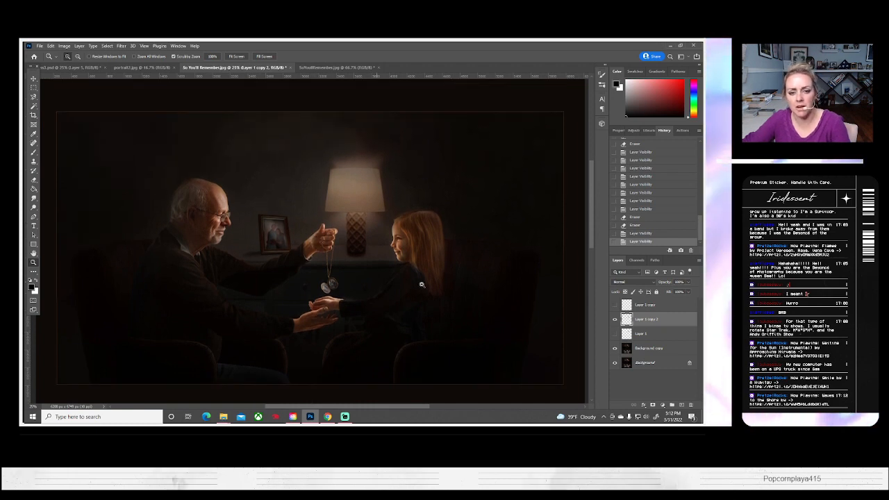
{"action": "left_click_drag", "start_coordinate": [401, 267], "coordinate": [462, 295]}
{"action": "left_click", "coordinate": [462, 295]}
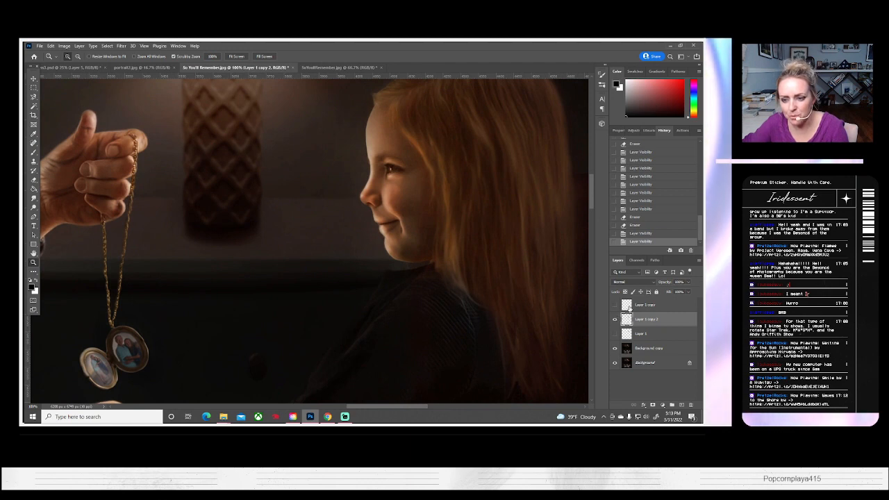
- Delete the unused Layer 1 copy and Layer 1, checking the face with Layer 1 copy 2 hidden and shown
{"action": "left_click", "coordinate": [629, 305]}
{"action": "key", "text": "Delete"}
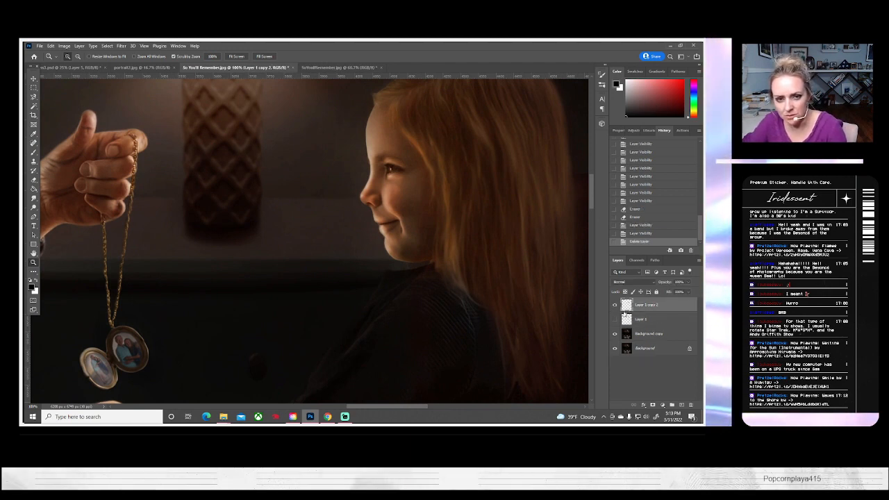
{"action": "left_click", "coordinate": [614, 305]}
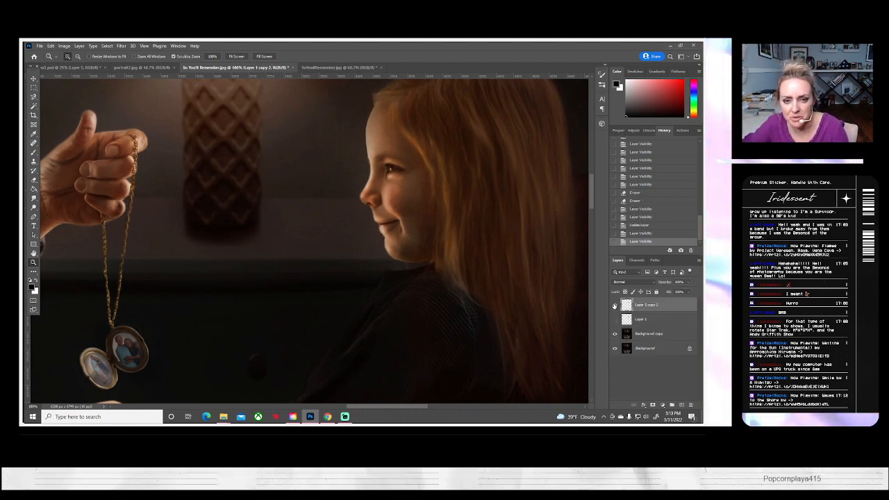
{"action": "left_click", "coordinate": [635, 320]}
{"action": "key", "text": "Delete"}
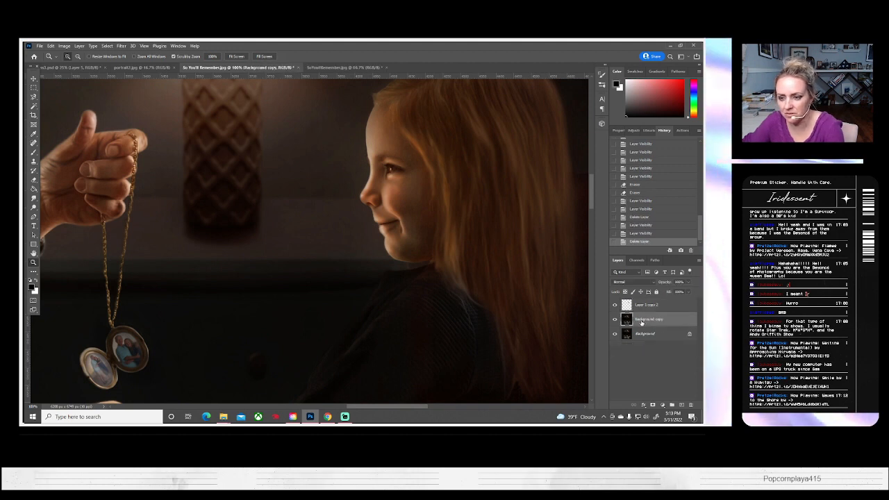
- Merge Layer 1 copy 2 with the Background copy layer
{"action": "left_click", "coordinate": [642, 307], "text": "shift"}
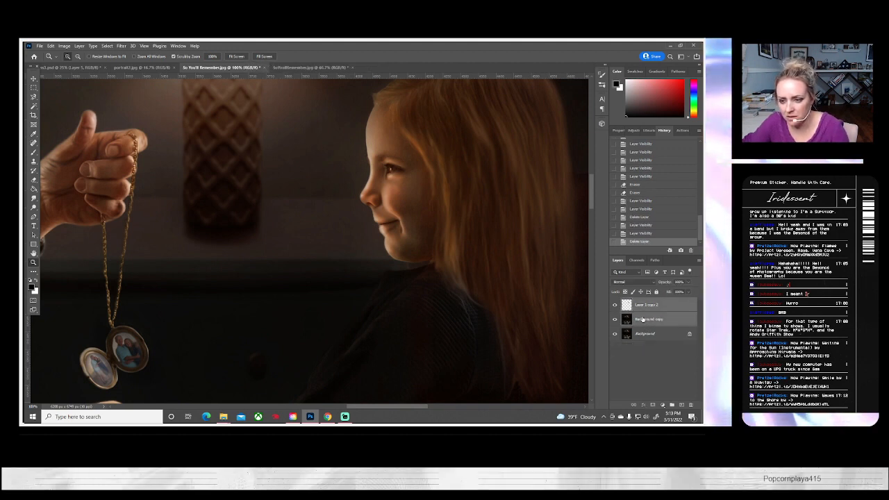
{"action": "right_click", "coordinate": [642, 311]}
{"action": "left_click", "coordinate": [576, 320]}
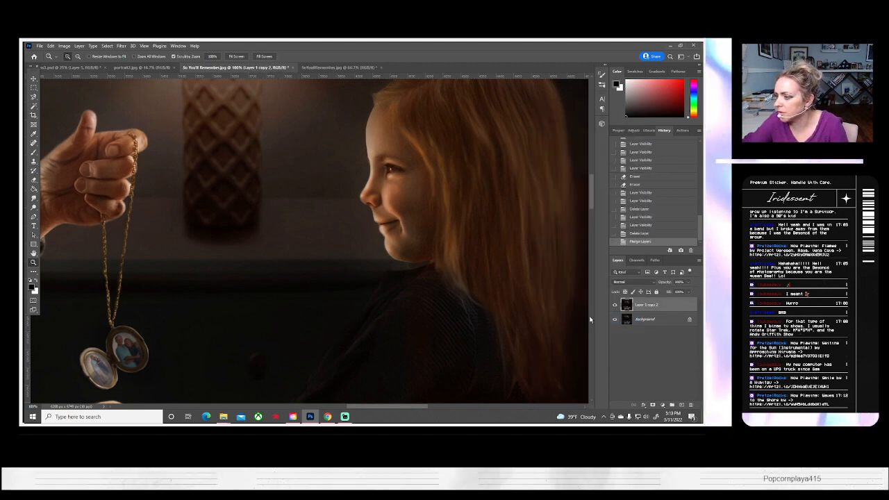
- Clone Stamp the dark background over the light fringe beneath the girl's chin and beside her collar
{"action": "left_click", "coordinate": [373, 232]}
{"action": "left_click", "coordinate": [371, 232]}
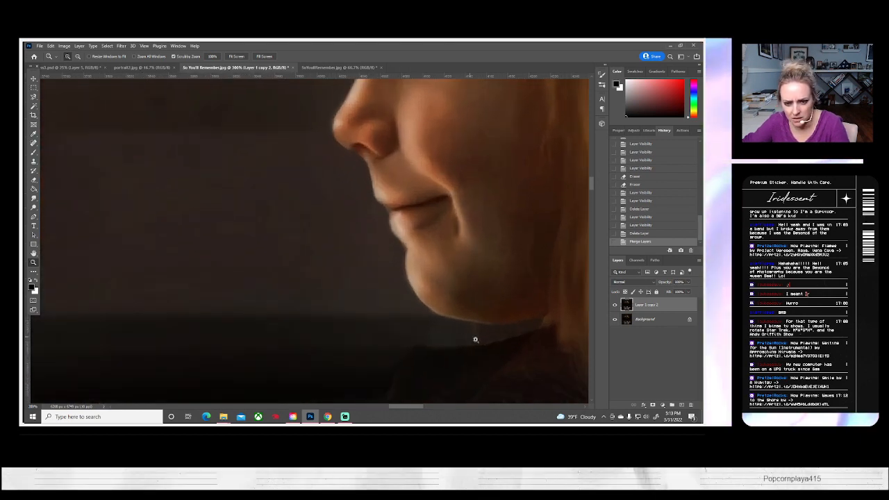
{"action": "left_click_drag", "start_coordinate": [513, 340], "coordinate": [430, 334]}
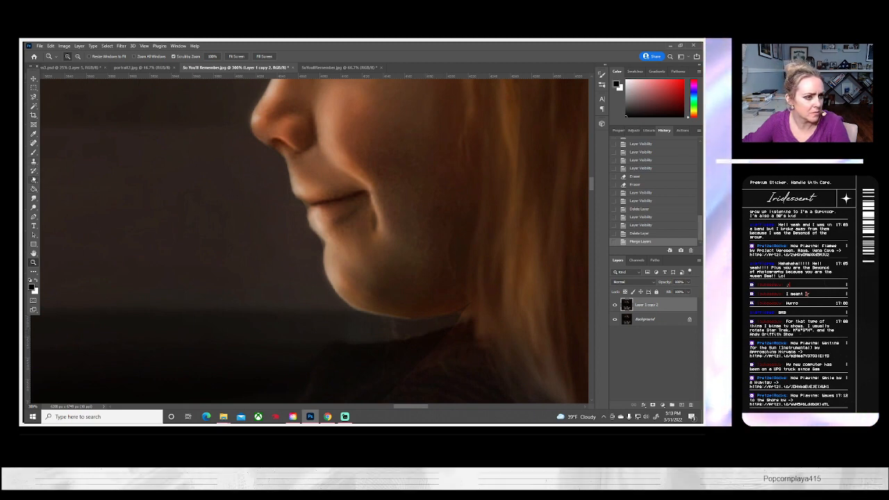
{"action": "left_click", "coordinate": [33, 163]}
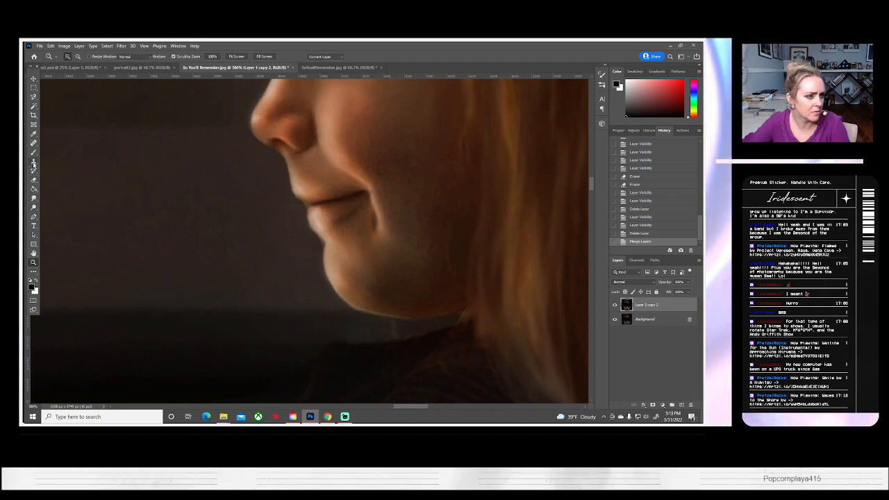
{"action": "left_click", "coordinate": [391, 336]}
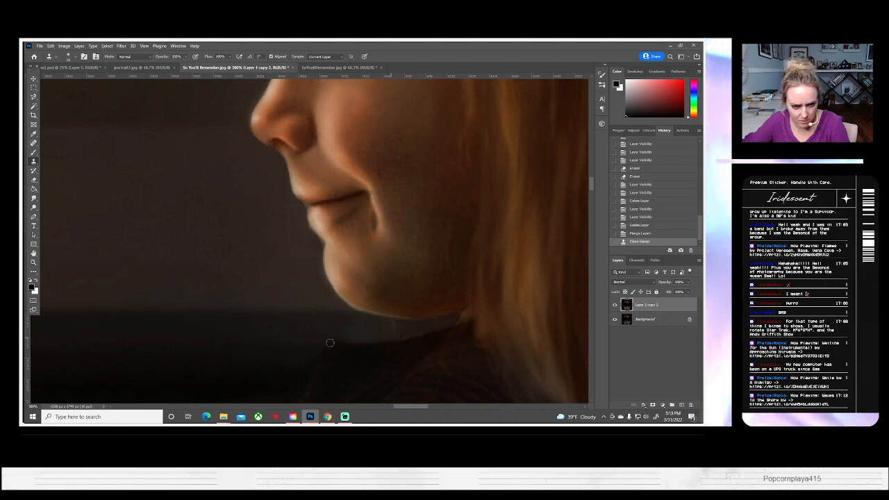
{"action": "left_click", "coordinate": [392, 328]}
{"action": "left_click", "coordinate": [396, 324]}
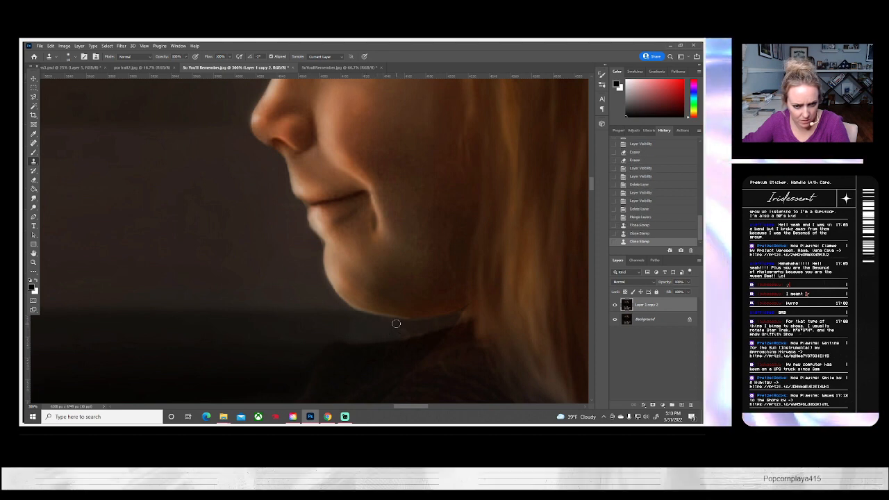
{"action": "left_click", "coordinate": [357, 319]}
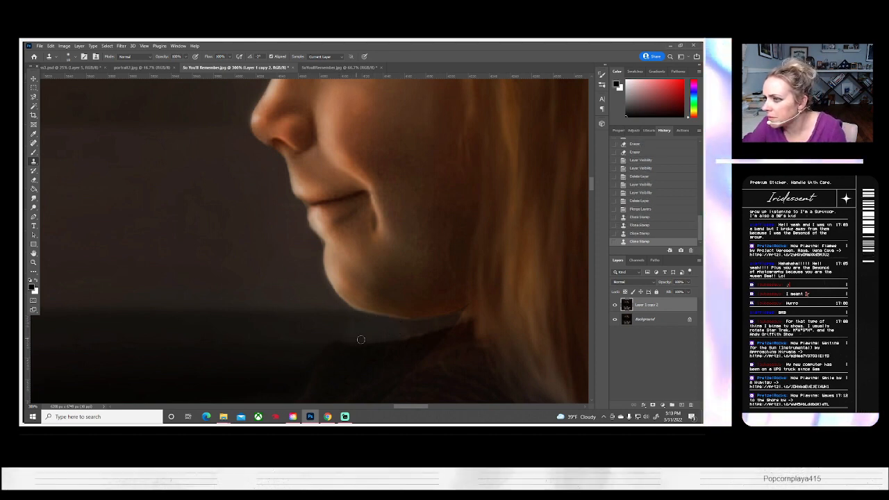
{"action": "mouse_move", "coordinate": [410, 336]}
{"action": "left_mouse_down"}
{"action": "mouse_move", "coordinate": [418, 334]}
{"action": "mouse_move", "coordinate": [366, 336]}
{"action": "mouse_move", "coordinate": [407, 337]}
{"action": "mouse_move", "coordinate": [403, 329]}
{"action": "mouse_move", "coordinate": [460, 317]}
{"action": "left_mouse_up"}
- Sample the dark sweater near the girl's collar and clone it over the neighbouring shoulder area below her chin
{"action": "scroll", "coordinate": [479, 323], "scroll_direction": "down", "scroll_amount": 5}
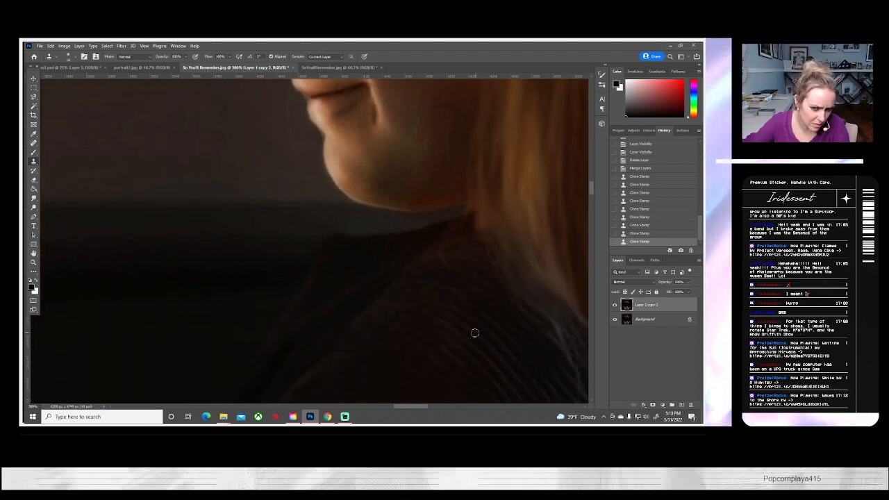
{"action": "scroll", "coordinate": [452, 322], "scroll_direction": "up", "scroll_amount": 1}
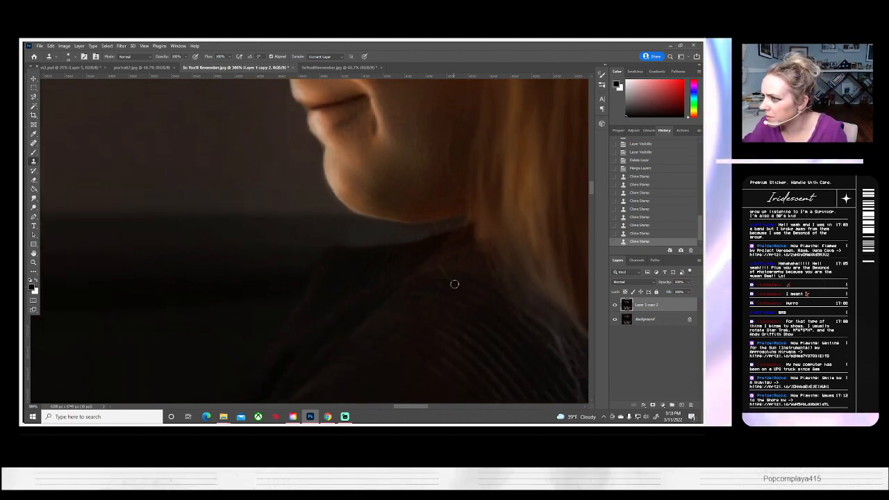
{"action": "left_click", "coordinate": [428, 278], "text": "alt"}
{"action": "mouse_move", "coordinate": [403, 280]}
{"action": "left_mouse_down"}
{"action": "mouse_move", "coordinate": [354, 332]}
{"action": "mouse_move", "coordinate": [421, 271]}
{"action": "left_mouse_up"}
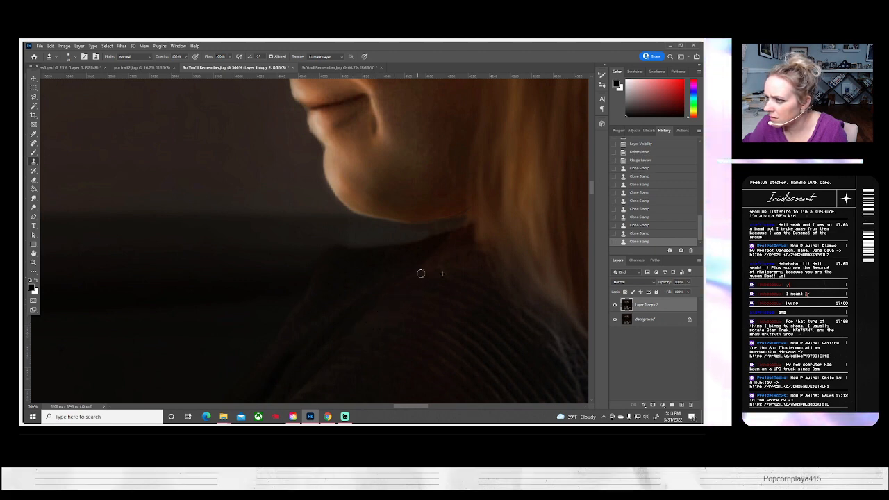
- Reduce the Clone Stamp brush size and retouch the edge of the girl's nose tip, replacing the last stroke there
{"action": "scroll", "coordinate": [368, 284], "scroll_direction": "up", "scroll_amount": 5}
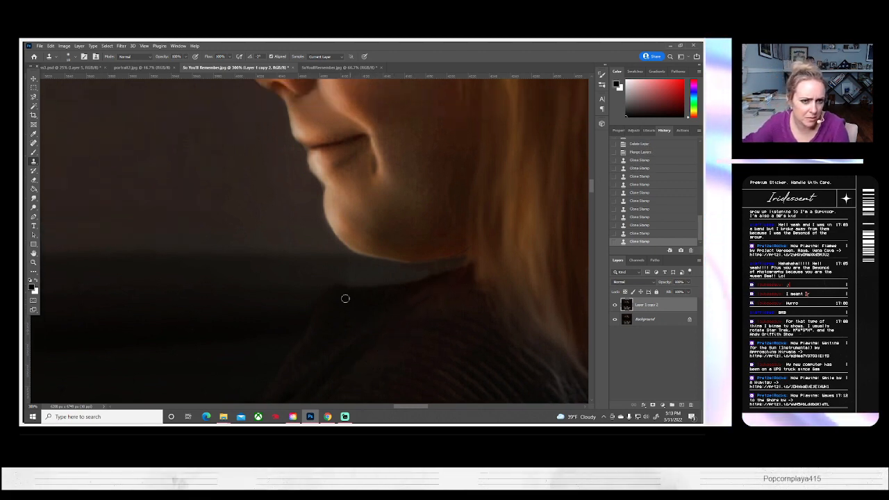
{"action": "left_click", "coordinate": [72, 56]}
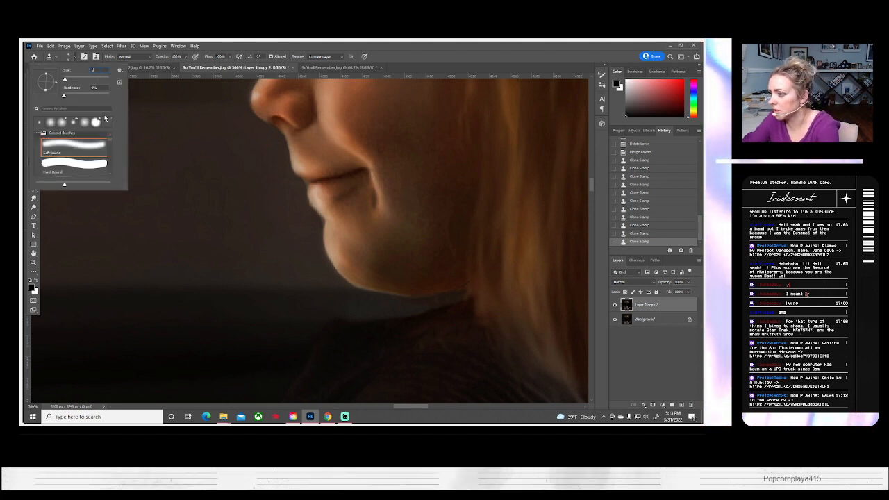
{"action": "key", "text": "Return"}
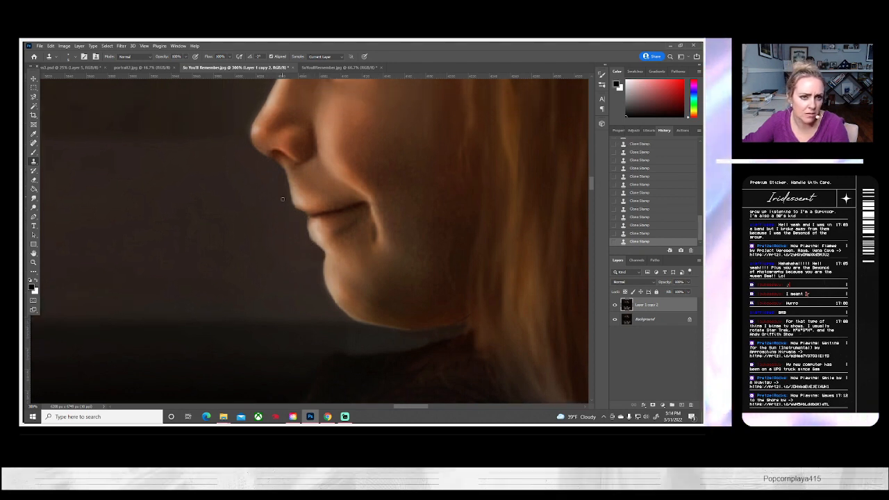
{"action": "scroll", "coordinate": [282, 200], "scroll_direction": "up", "scroll_amount": 2}
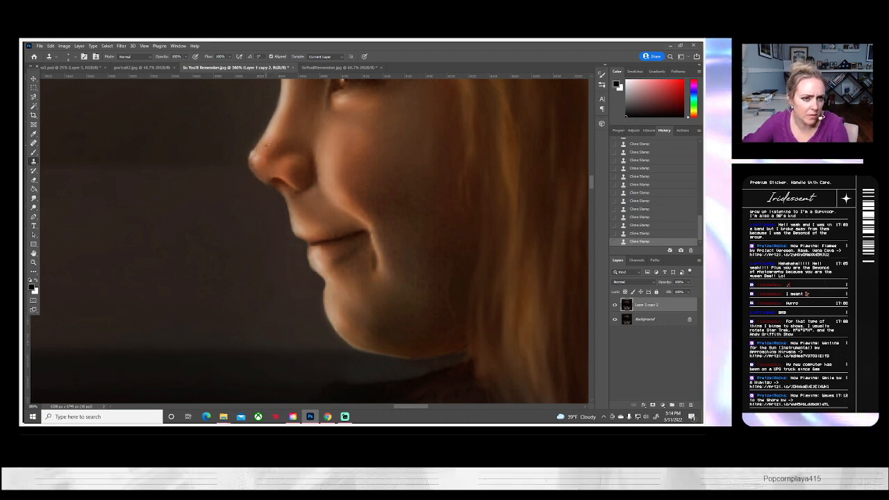
{"action": "key", "text": "ctrl+z"}
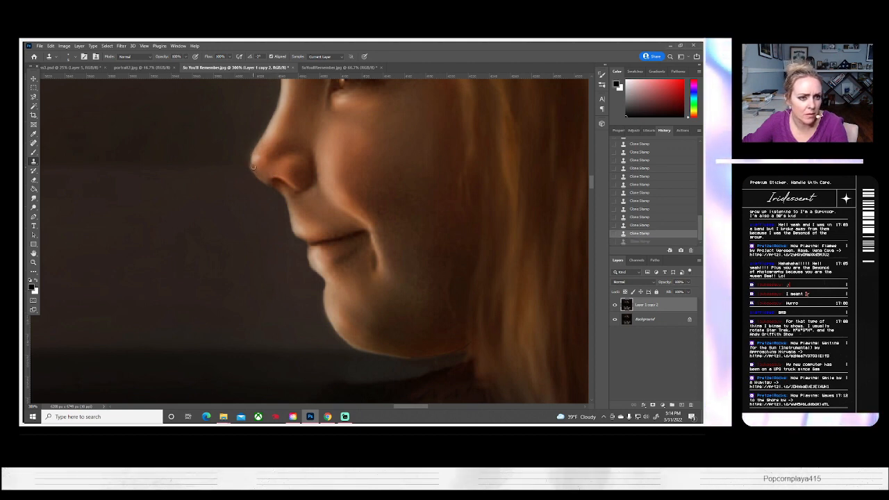
{"action": "left_click_drag", "start_coordinate": [253, 157], "coordinate": [259, 151]}
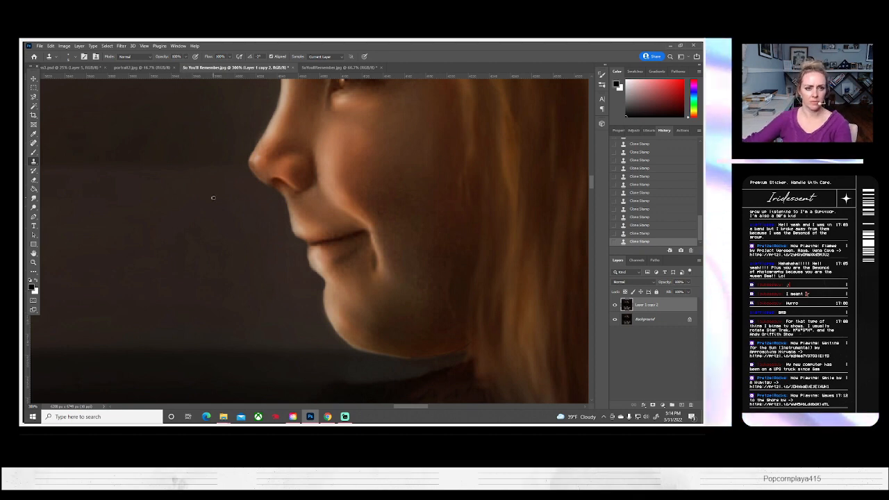
- Check the girl's nose, eye and forehead with Layer 1 copy 2 hidden and shown
{"action": "scroll", "coordinate": [213, 198], "scroll_direction": "up", "scroll_amount": 2}
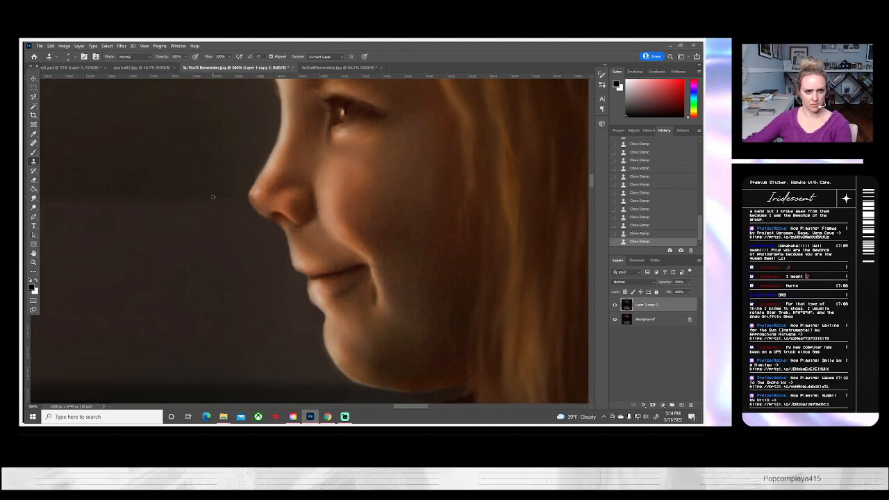
{"action": "scroll", "coordinate": [212, 197], "scroll_direction": "up", "scroll_amount": 3}
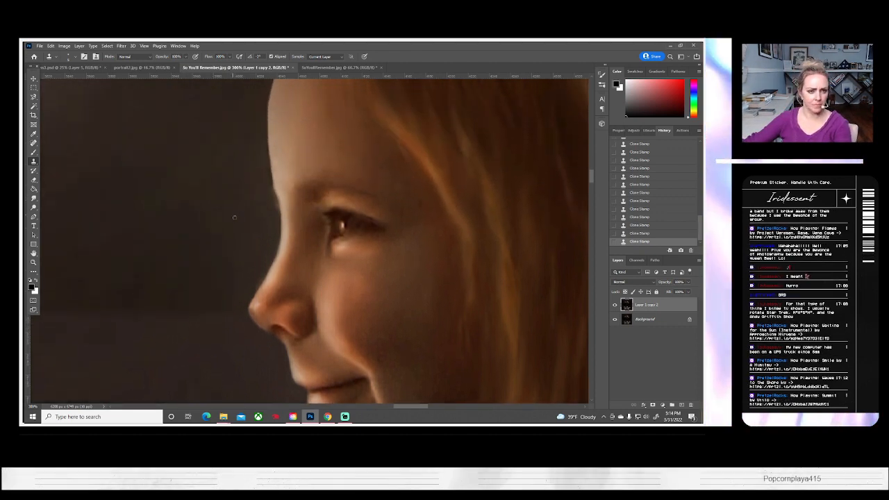
{"action": "left_click", "coordinate": [615, 306]}
{"action": "left_click", "coordinate": [615, 305]}
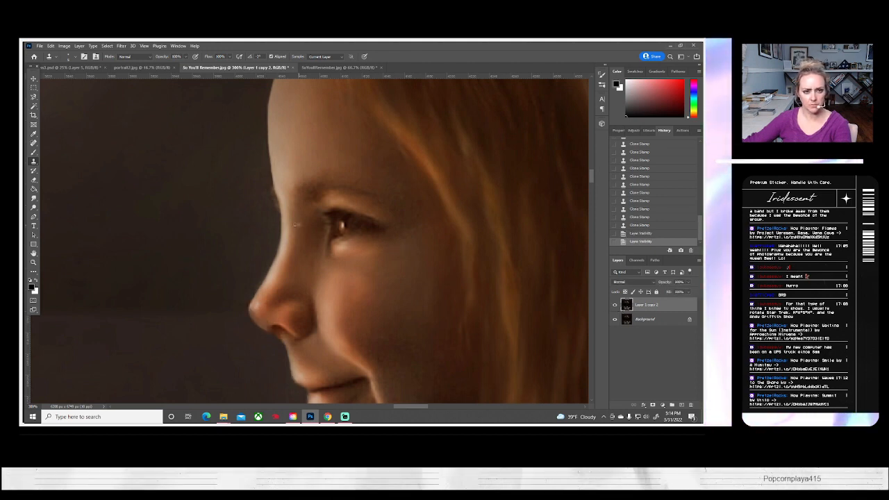
- Try cloning along the upper edge of the girl's hair, and revert those strokes to the last layer visibility state
{"action": "scroll", "coordinate": [224, 206], "scroll_direction": "up", "scroll_amount": 5}
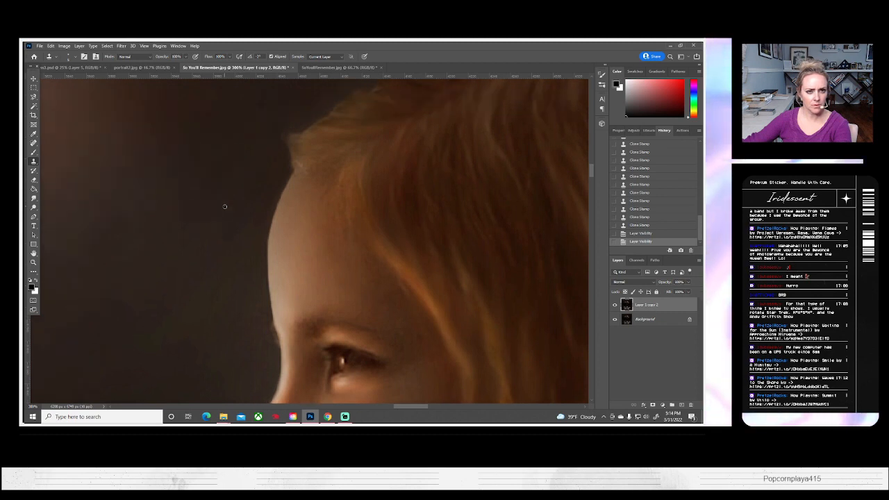
{"action": "scroll", "coordinate": [225, 206], "scroll_direction": "up", "scroll_amount": 5}
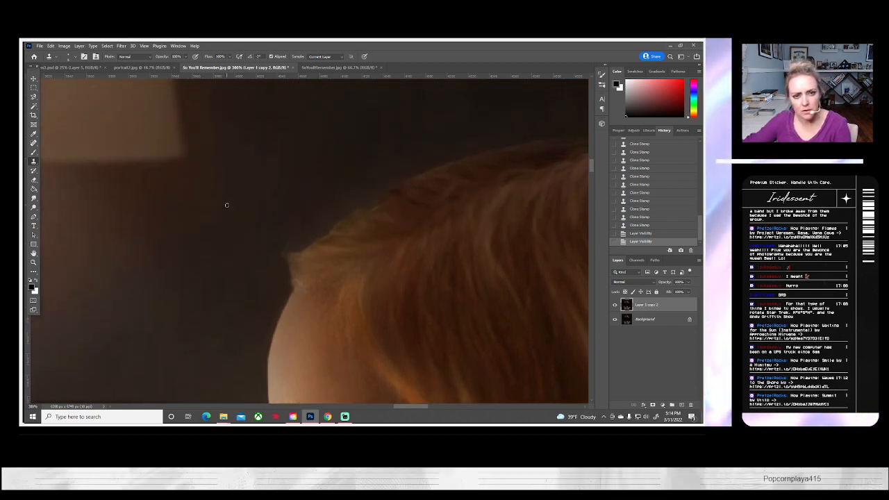
{"action": "scroll", "coordinate": [334, 225], "scroll_direction": "up", "scroll_amount": 1}
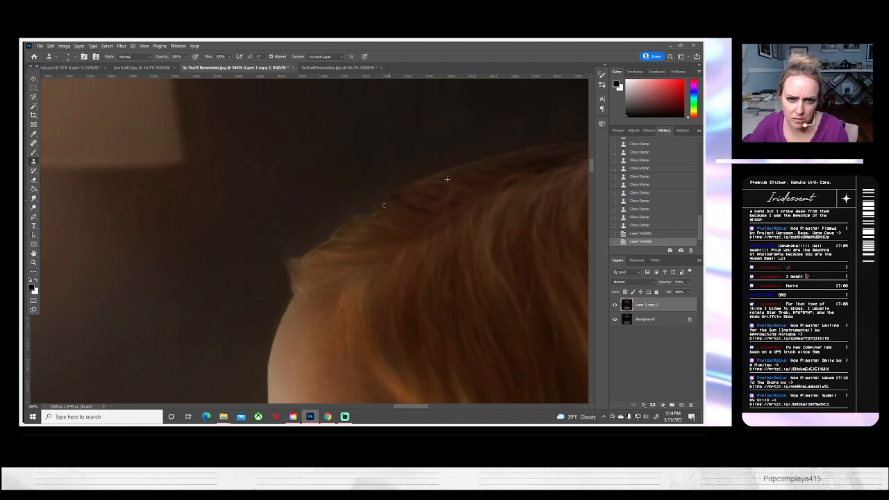
{"action": "left_click_drag", "start_coordinate": [393, 197], "coordinate": [318, 245]}
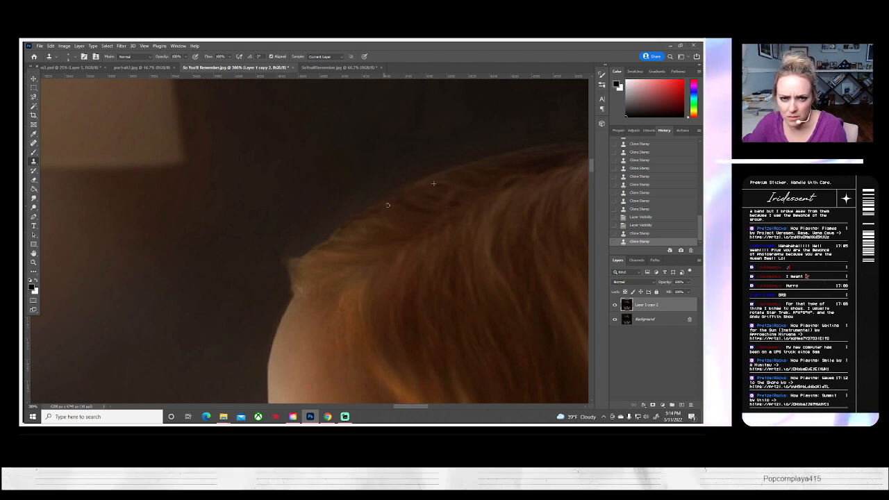
{"action": "left_click_drag", "start_coordinate": [410, 226], "coordinate": [388, 216]}
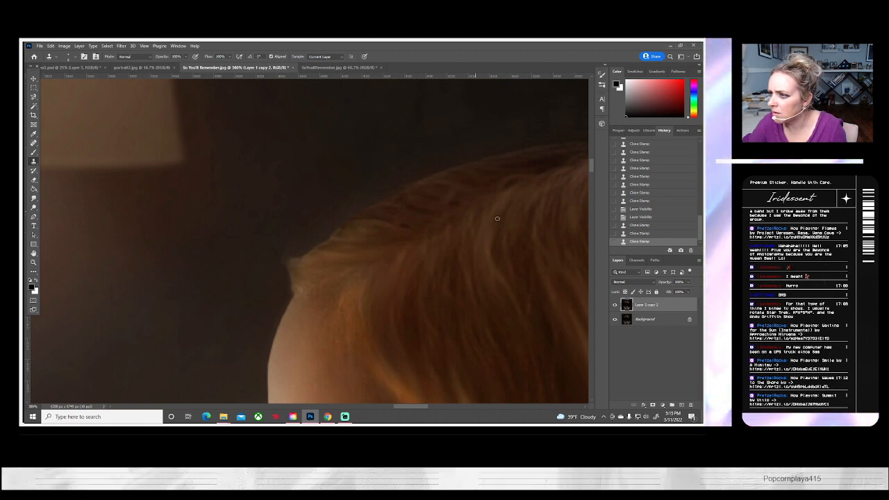
{"action": "left_click", "coordinate": [641, 210]}
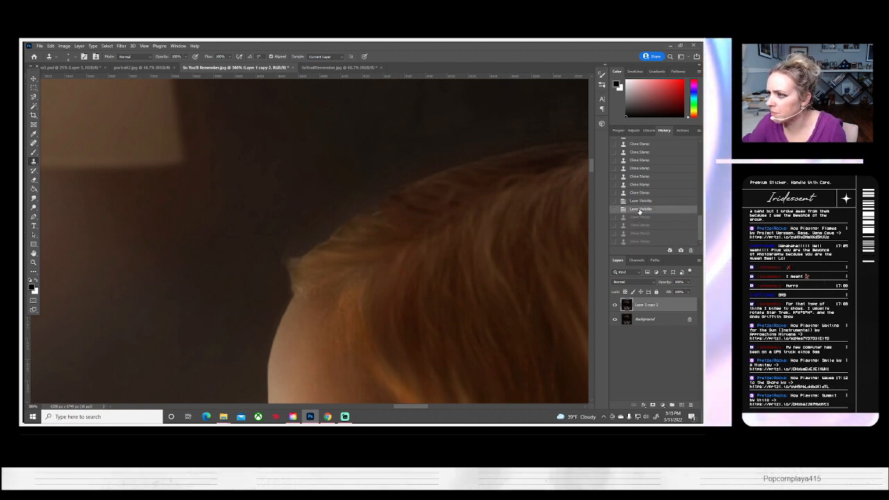
- Clone Stamp the protruding tuft of hair above the girl's forehead to soften its outline against the background
{"action": "scroll", "coordinate": [300, 222], "scroll_direction": "down", "scroll_amount": 3}
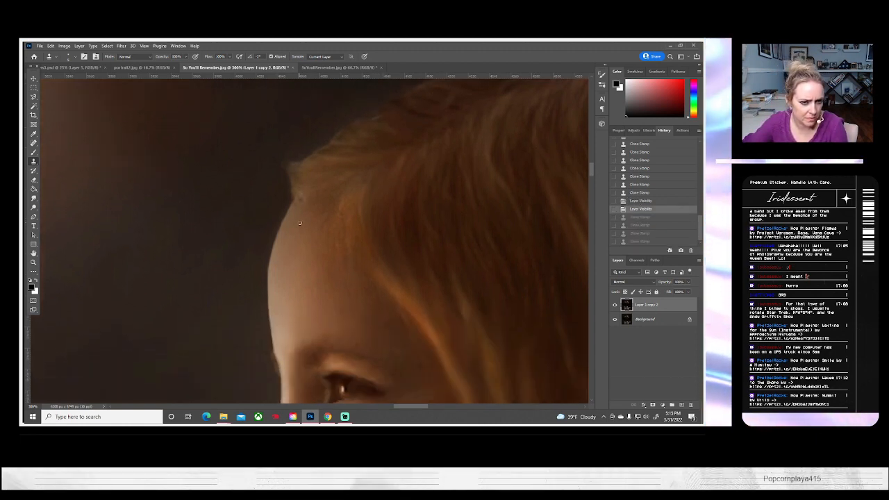
{"action": "left_click", "coordinate": [290, 174]}
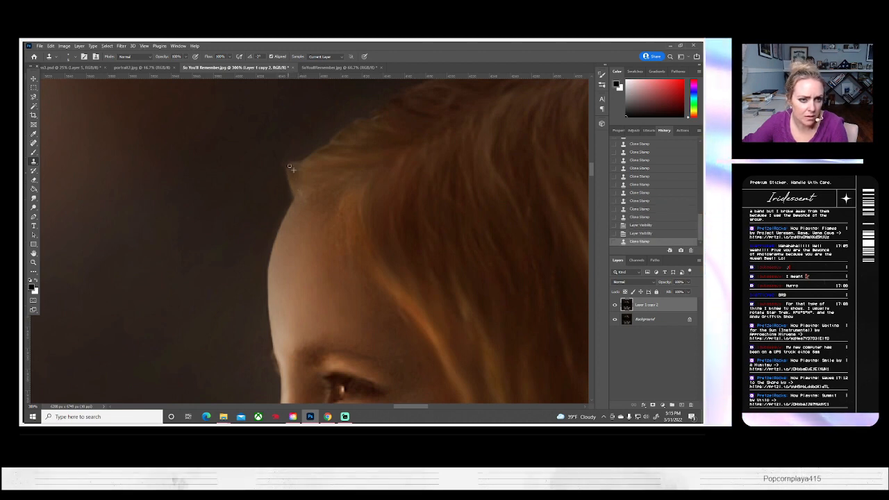
{"action": "left_click", "coordinate": [293, 164]}
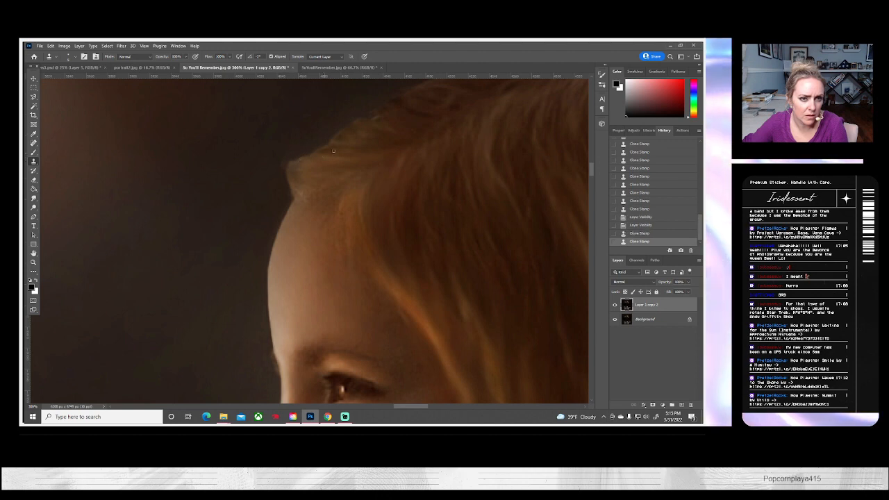
{"action": "left_click", "coordinate": [303, 160]}
{"action": "left_click", "coordinate": [305, 163]}
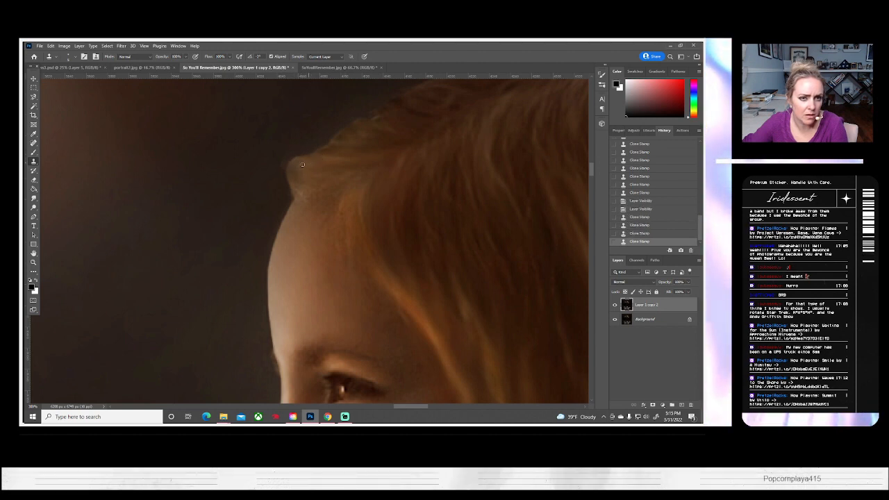
{"action": "left_click", "coordinate": [294, 163]}
{"action": "left_click", "coordinate": [293, 164]}
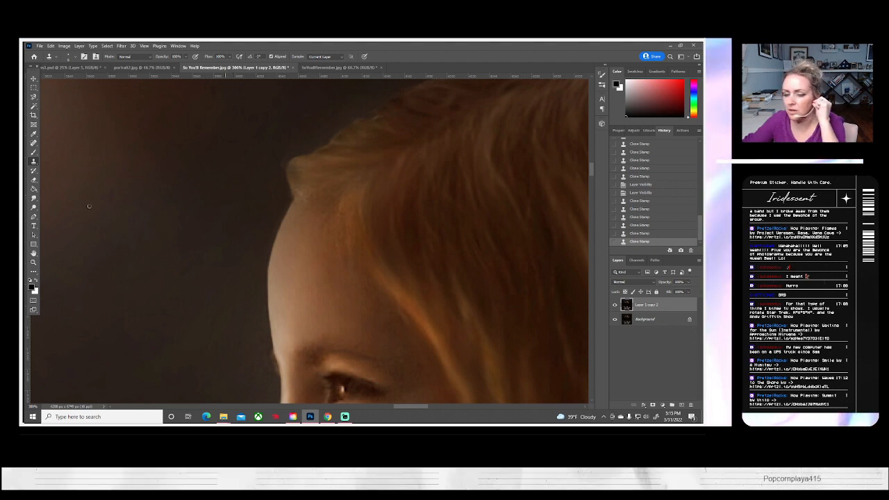
- Examine the whole scene of the man and girl with Layer 1 copy 2 hidden and shown
{"action": "left_click", "coordinate": [33, 263]}
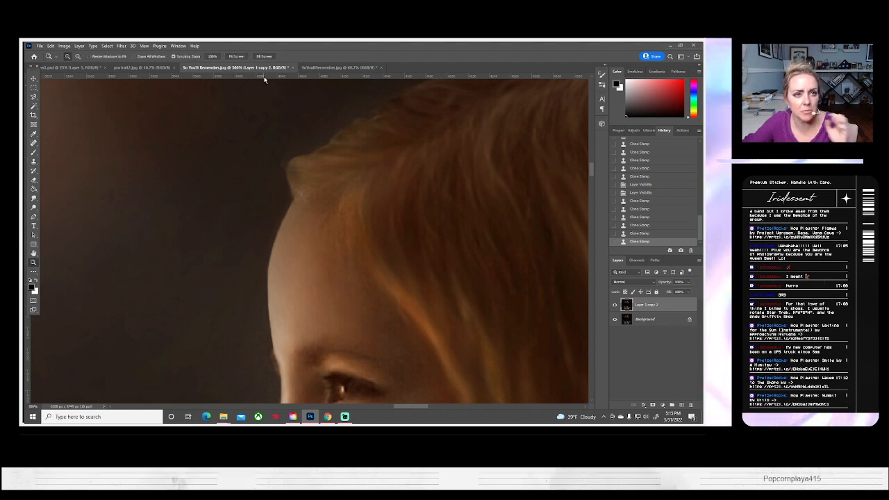
{"action": "left_click", "coordinate": [236, 56]}
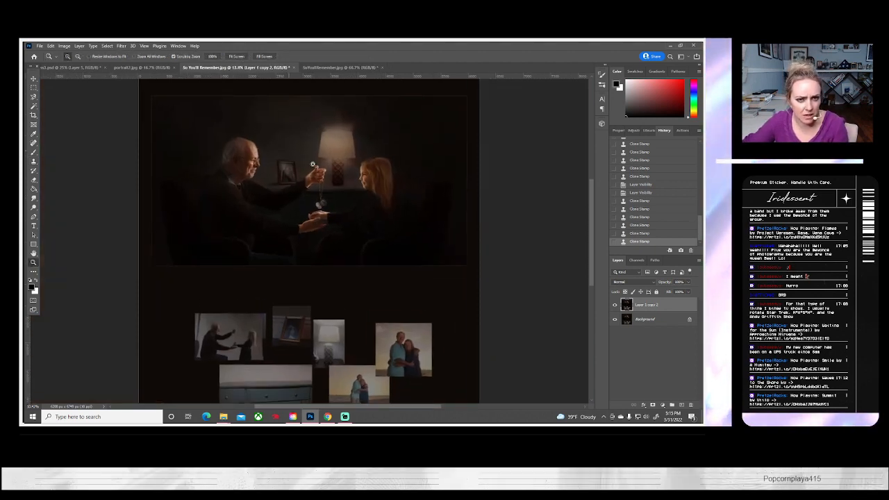
{"action": "left_click", "coordinate": [313, 164]}
{"action": "left_click", "coordinate": [313, 164]}
{"action": "left_click", "coordinate": [314, 166]}
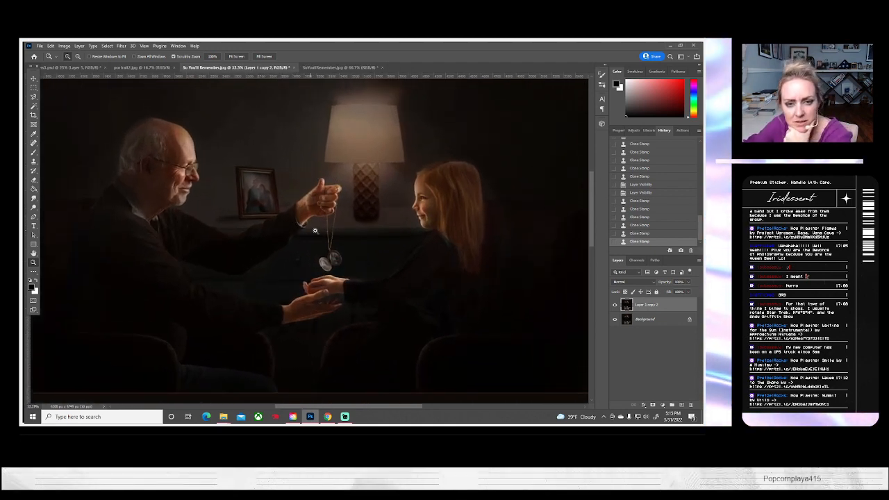
{"action": "left_click", "coordinate": [615, 306]}
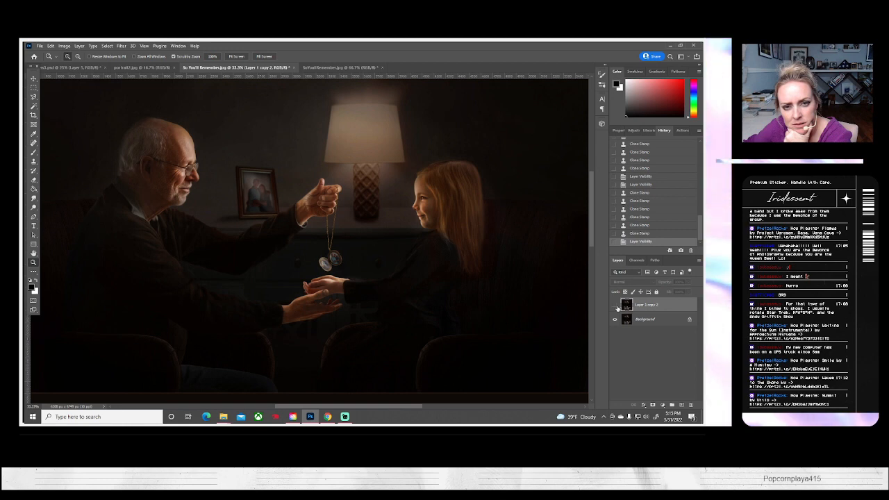
{"action": "left_click", "coordinate": [615, 306]}
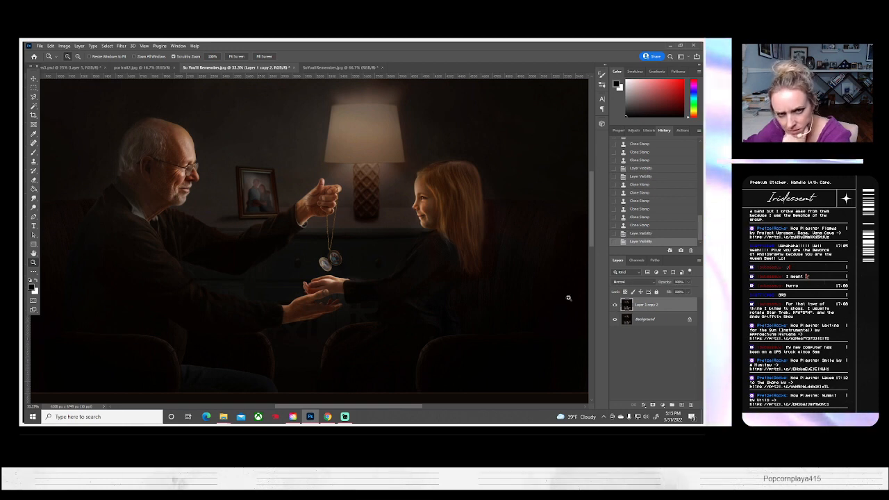
{"action": "left_click", "coordinate": [64, 46]}
{"action": "mouse_move", "coordinate": [76, 64]}
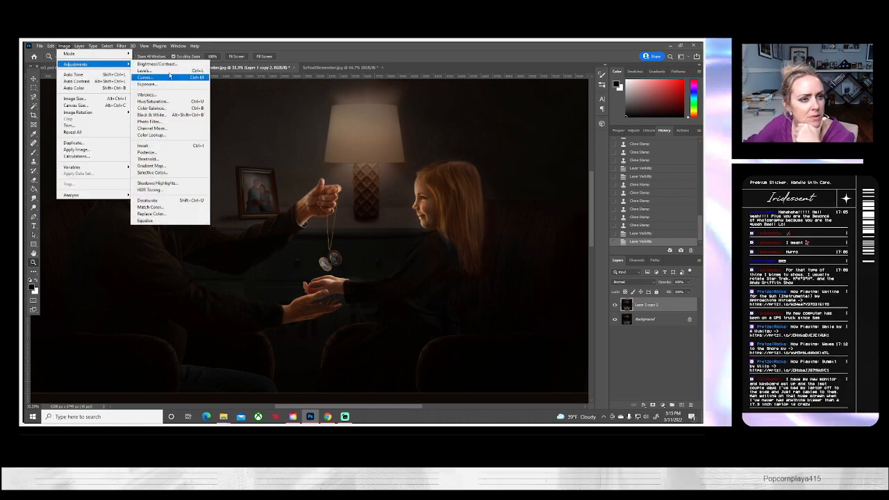
{"action": "left_click", "coordinate": [167, 71]}
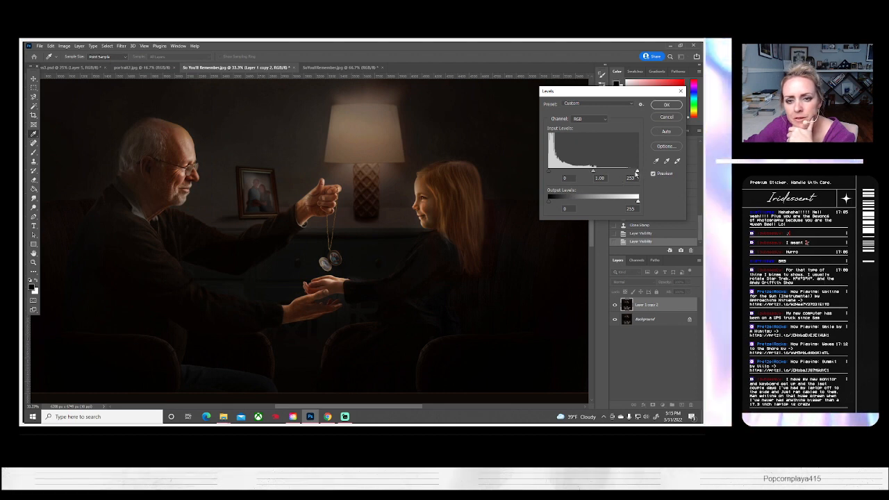
{"action": "left_click_drag", "start_coordinate": [637, 171], "coordinate": [581, 172]}
{"action": "left_click_drag", "start_coordinate": [580, 180], "coordinate": [641, 178]}
{"action": "left_click", "coordinate": [652, 175]}
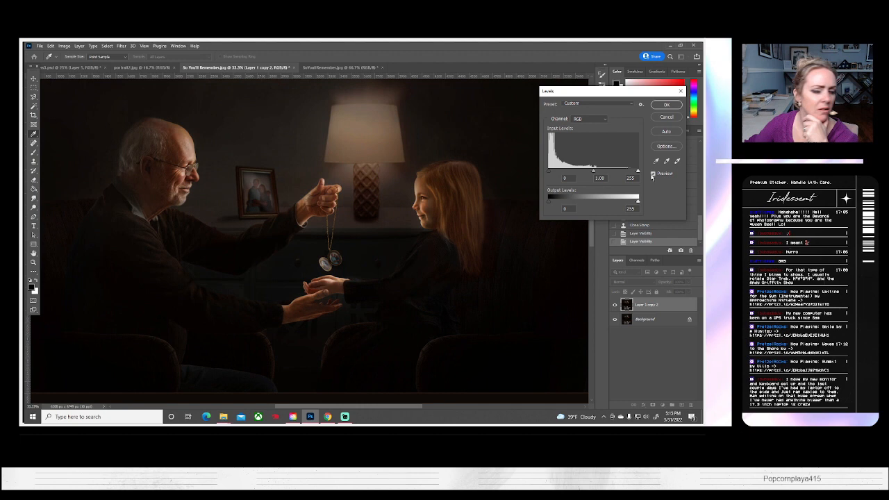
{"action": "left_click", "coordinate": [667, 116]}
- Lasso the man's hair and the back of his head in the other photo version and paste it into So You'll Remember.jpg
{"action": "key", "text": "z"}
{"action": "left_click_drag", "start_coordinate": [132, 156], "coordinate": [339, 265]}
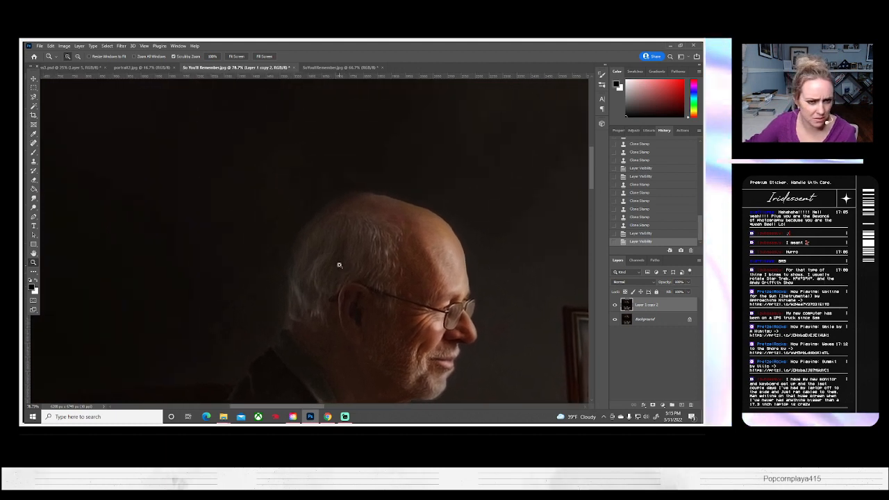
{"action": "left_click", "coordinate": [312, 227]}
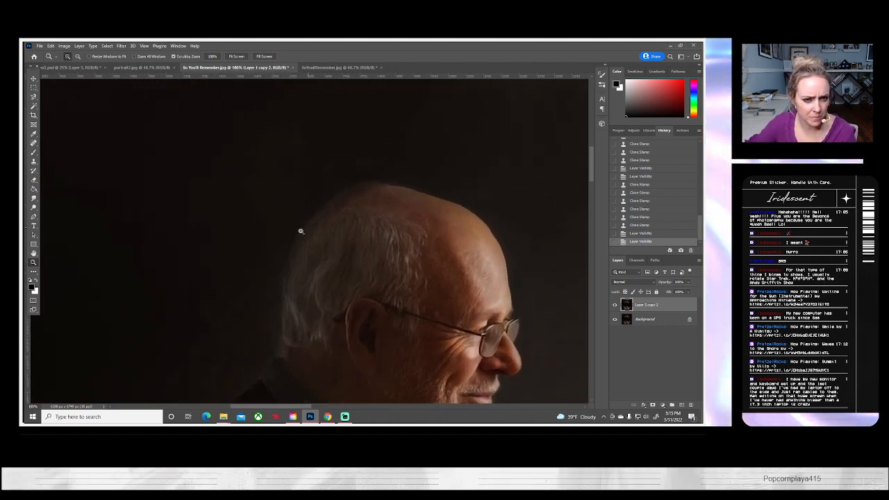
{"action": "left_click", "coordinate": [340, 68]}
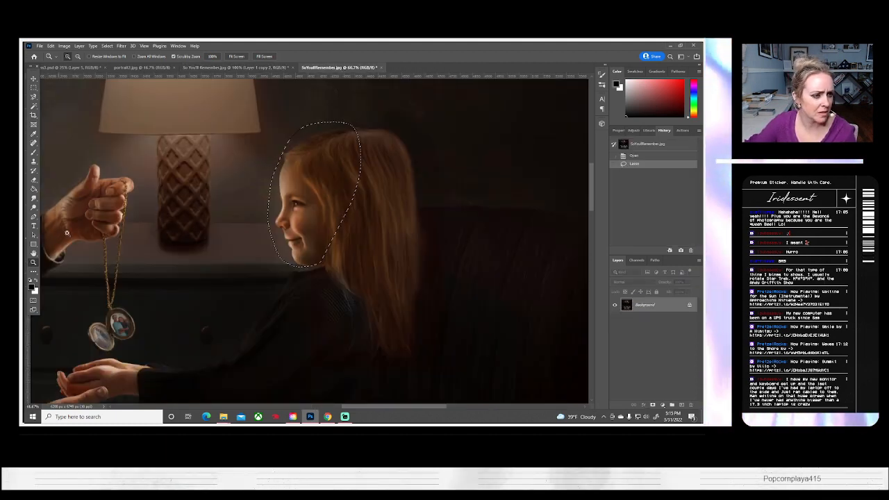
{"action": "left_click_drag", "start_coordinate": [144, 231], "coordinate": [442, 267]}
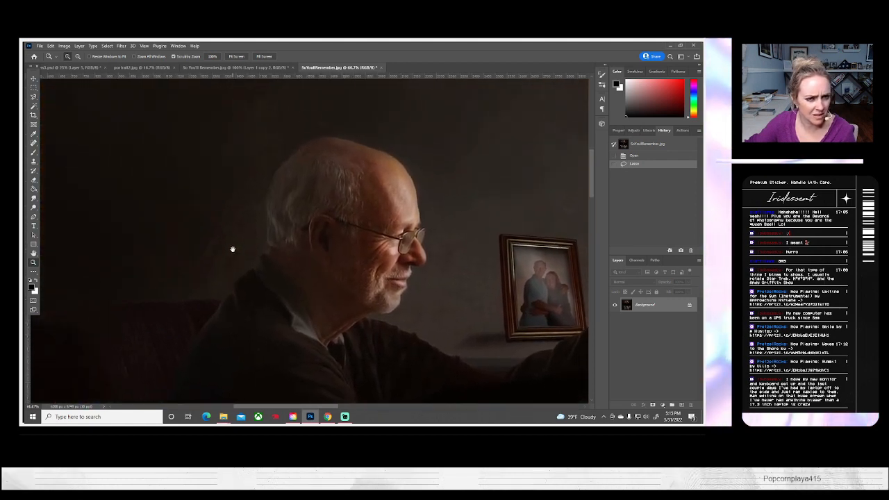
{"action": "left_click", "coordinate": [34, 97]}
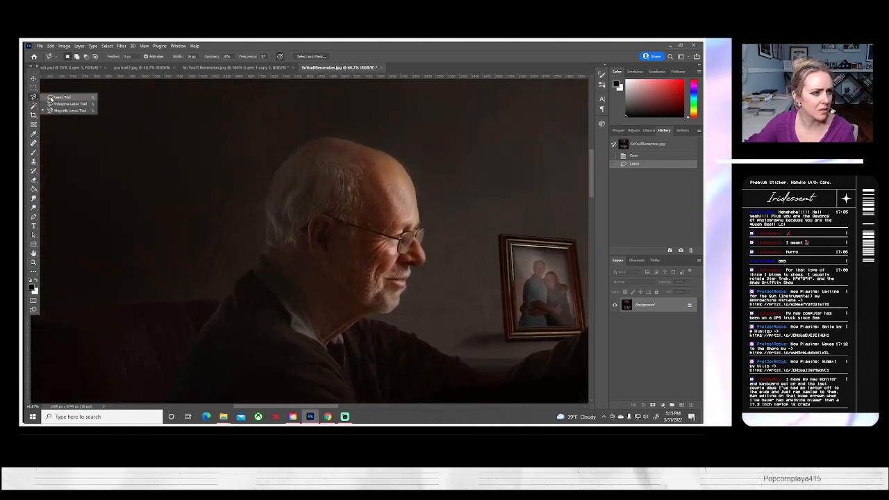
{"action": "left_click", "coordinate": [54, 96]}
{"action": "mouse_move", "coordinate": [356, 136]}
{"action": "left_mouse_down"}
{"action": "mouse_move", "coordinate": [273, 170]}
{"action": "mouse_move", "coordinate": [274, 258]}
{"action": "mouse_move", "coordinate": [334, 208]}
{"action": "mouse_move", "coordinate": [384, 146]}
{"action": "left_mouse_up"}
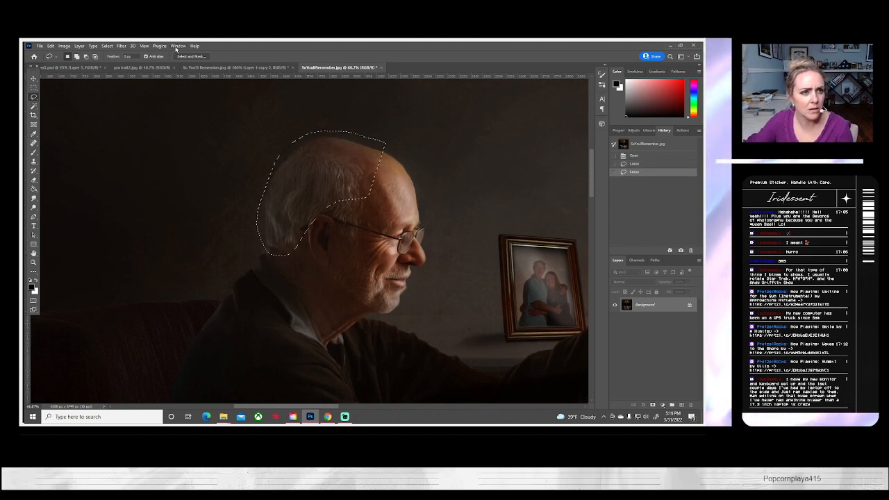
{"action": "left_click", "coordinate": [209, 67]}
{"action": "key", "text": "ctrl+v"}
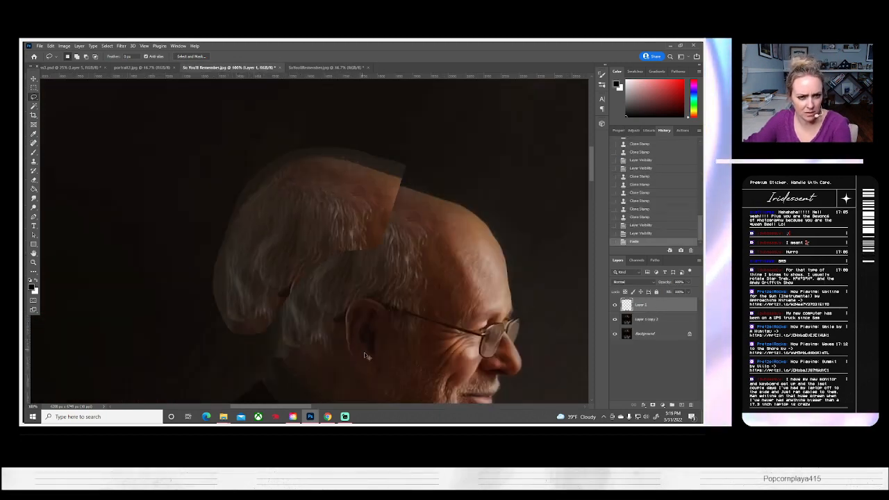
- Move the pasted hair patch onto the man's own hair with Free Transform and compare the head with Layer 1 hidden and shown
{"action": "key", "text": "ctrl+t"}
{"action": "mouse_move", "coordinate": [323, 264]}
{"action": "left_mouse_down"}
{"action": "mouse_move", "coordinate": [364, 291]}
{"action": "mouse_move", "coordinate": [379, 286]}
{"action": "left_mouse_up"}
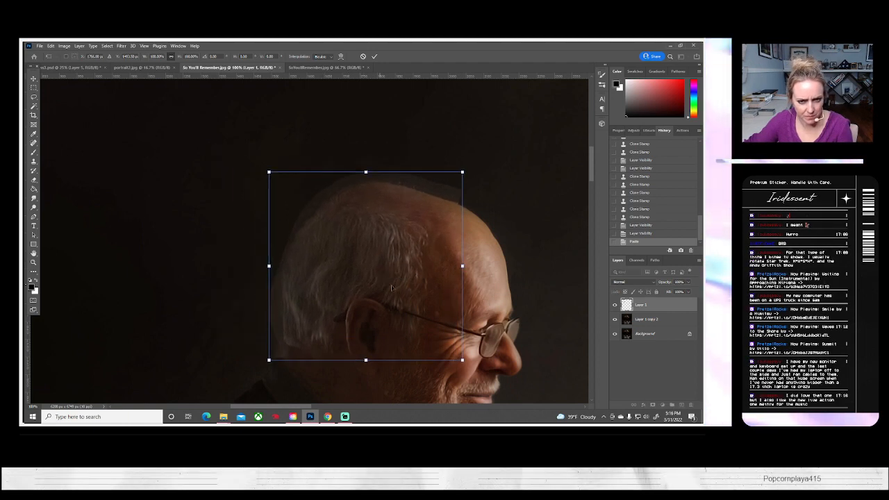
{"action": "key", "text": "Return"}
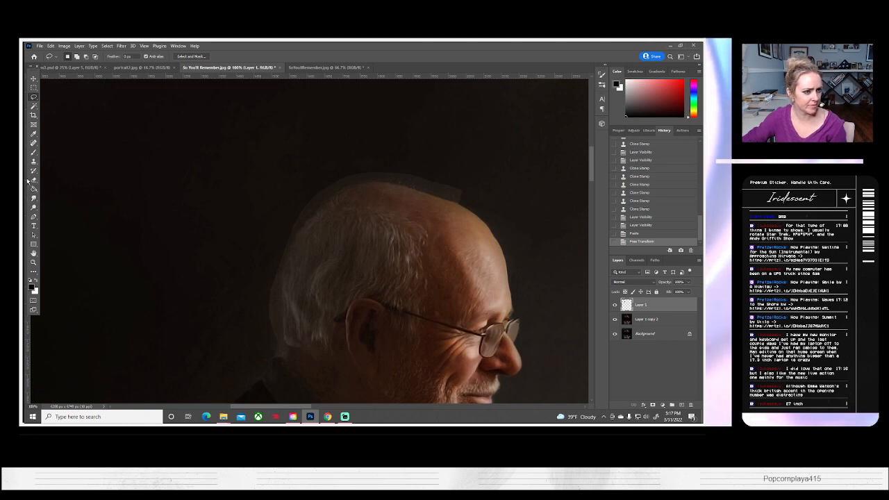
{"action": "left_click", "coordinate": [615, 305]}
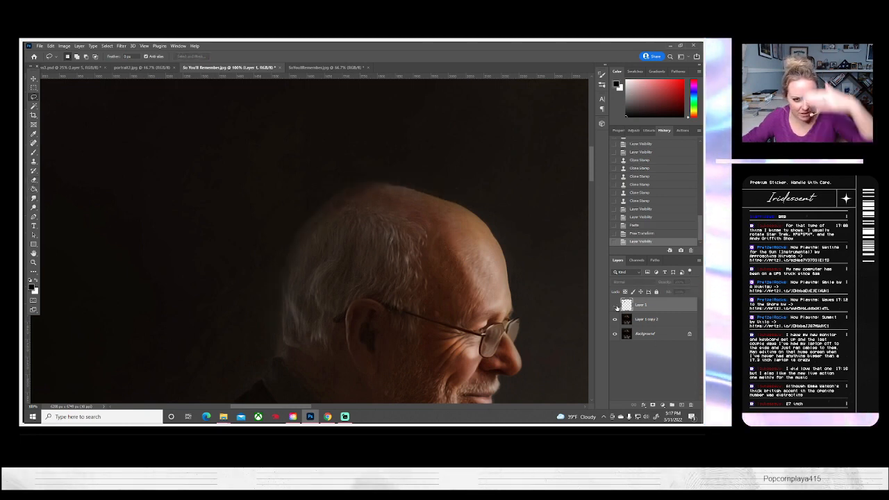
{"action": "left_click", "coordinate": [615, 305]}
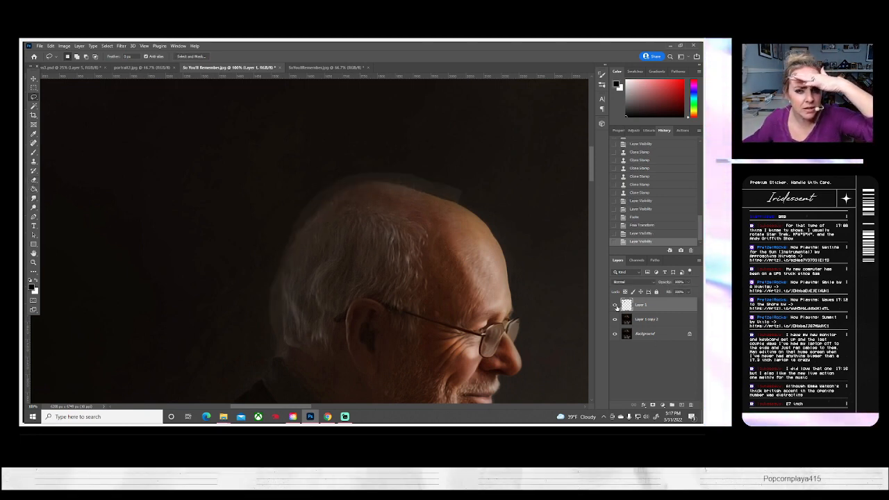
{"action": "left_click", "coordinate": [615, 305]}
{"action": "left_click", "coordinate": [615, 305]}
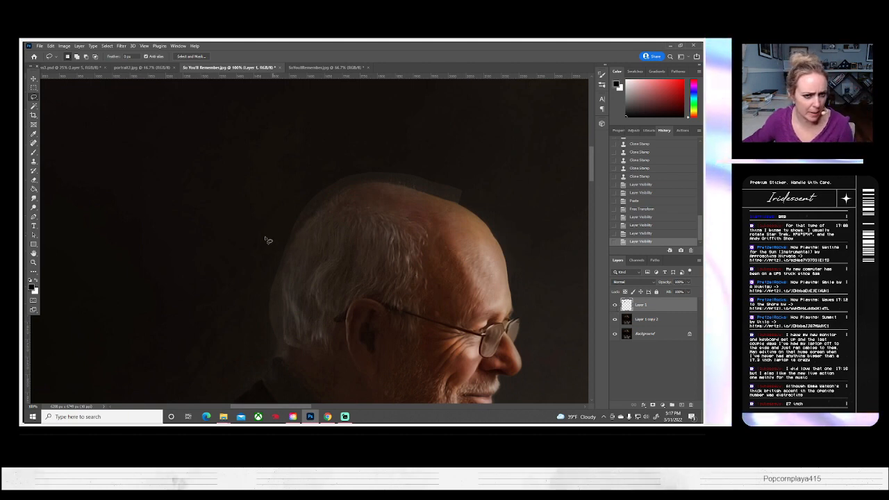
- Erase the hard edges of the pasted patch around the crown and back of the man's head with a Soft Round eraser at 0% hardness
{"action": "left_click", "coordinate": [33, 180]}
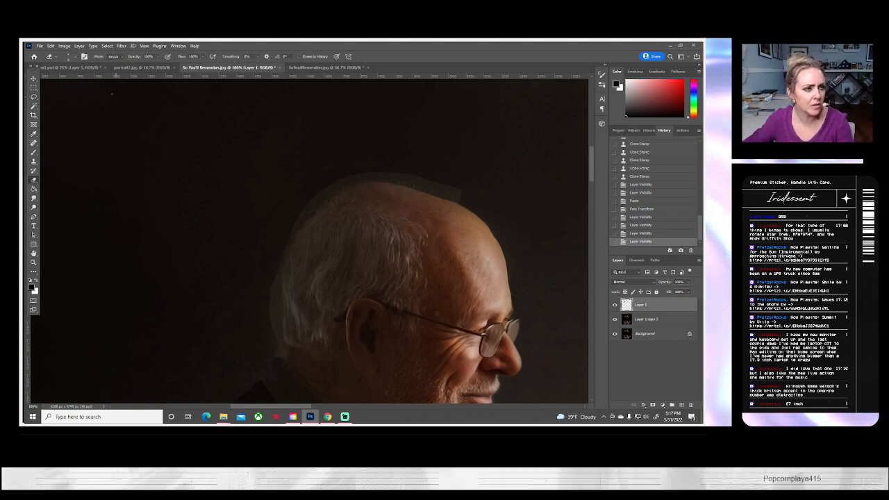
{"action": "left_click", "coordinate": [68, 56]}
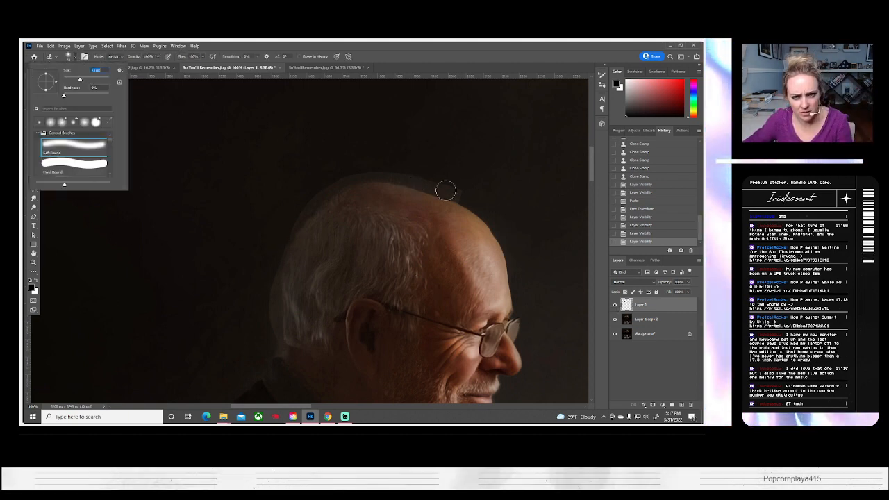
{"action": "mouse_move", "coordinate": [471, 204]}
{"action": "left_mouse_down"}
{"action": "mouse_move", "coordinate": [453, 188]}
{"action": "mouse_move", "coordinate": [423, 178]}
{"action": "mouse_move", "coordinate": [358, 167]}
{"action": "mouse_move", "coordinate": [289, 207]}
{"action": "left_mouse_up"}
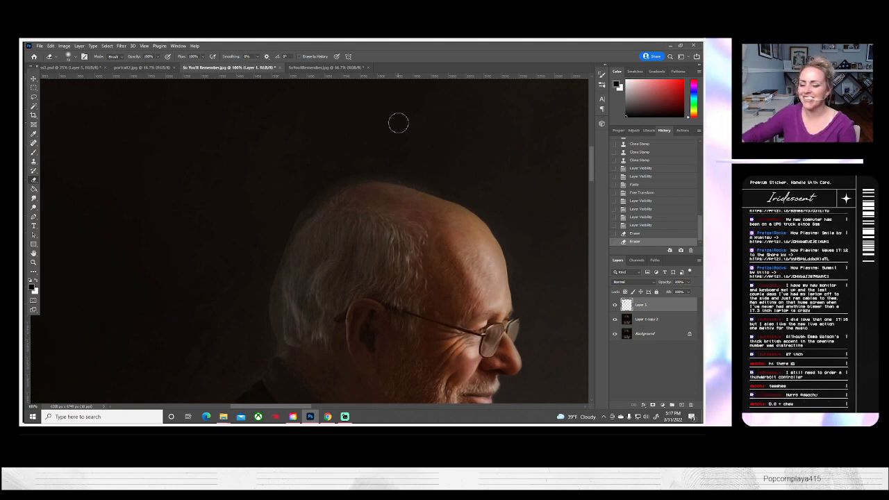
{"action": "scroll", "coordinate": [271, 367], "scroll_direction": "down", "scroll_amount": 2}
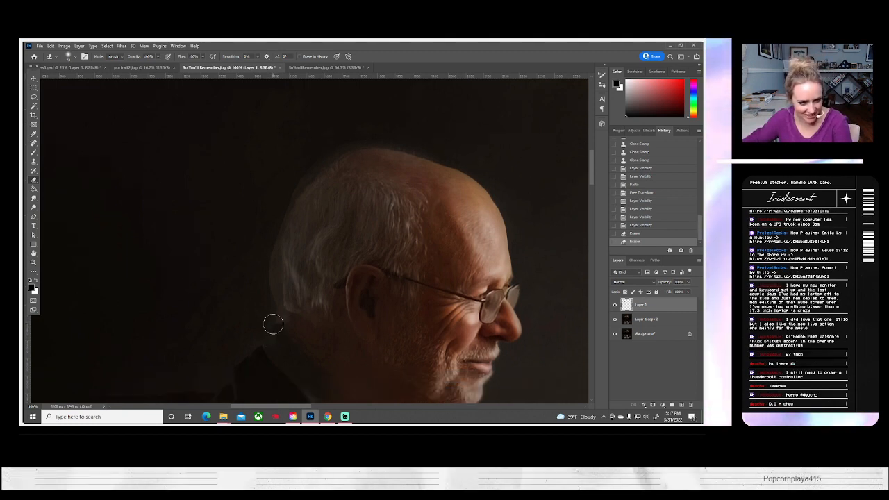
{"action": "left_click_drag", "start_coordinate": [268, 258], "coordinate": [258, 310]}
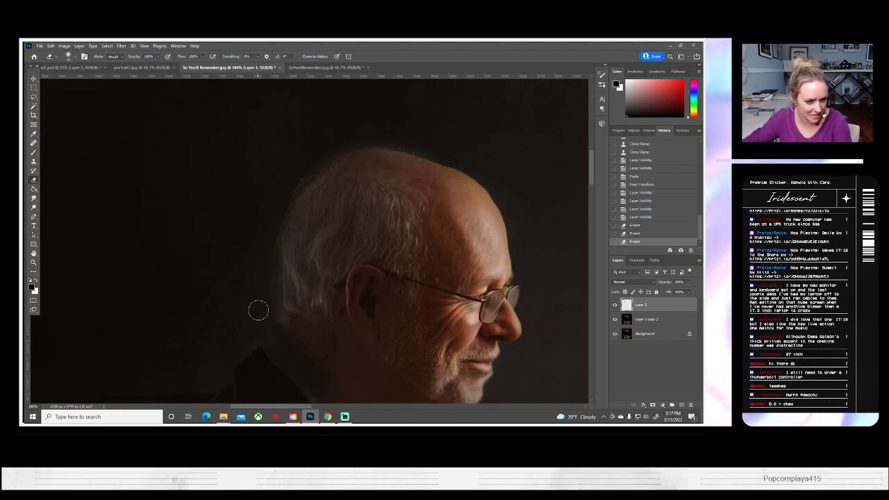
{"action": "left_click_drag", "start_coordinate": [275, 226], "coordinate": [277, 217]}
{"action": "left_click_drag", "start_coordinate": [277, 210], "coordinate": [306, 161]}
{"action": "left_click_drag", "start_coordinate": [264, 275], "coordinate": [273, 314]}
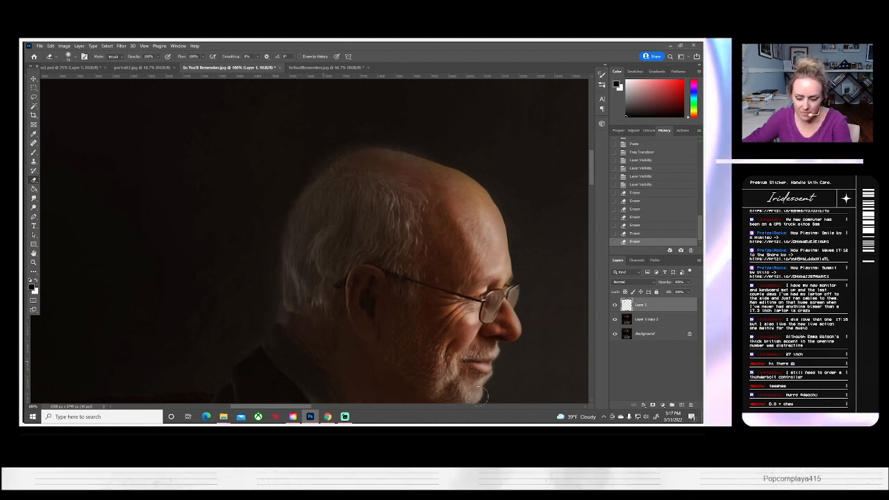
- Compare the man's blended hair with Layer 1 hidden and shown, both close up and in the whole image
{"action": "left_click", "coordinate": [614, 306]}
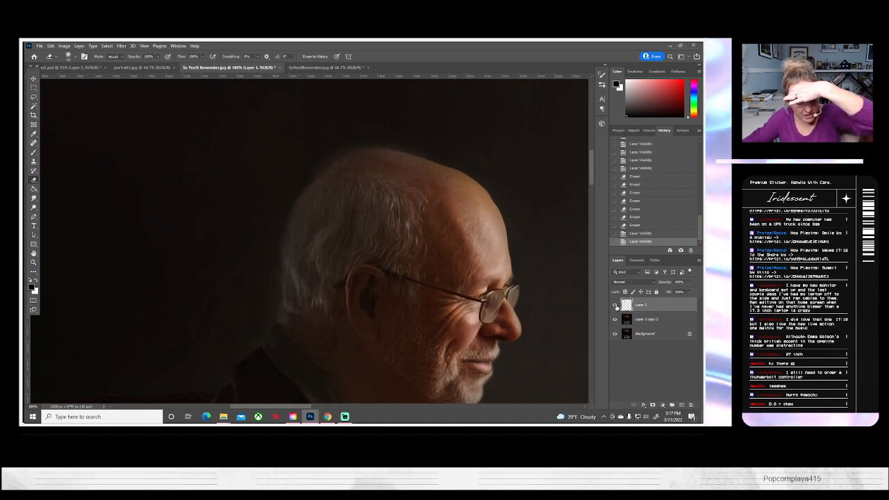
{"action": "left_click", "coordinate": [615, 306]}
{"action": "left_click", "coordinate": [615, 306]}
{"action": "left_click", "coordinate": [615, 305]}
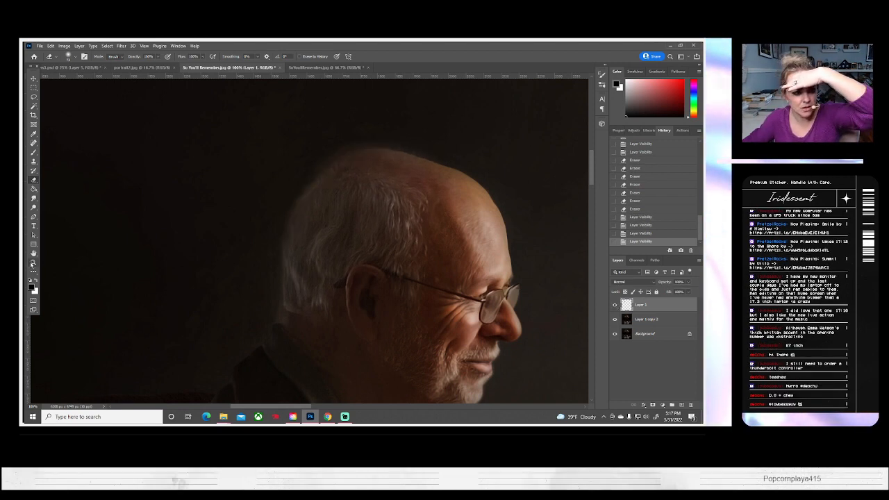
{"action": "left_click", "coordinate": [33, 262]}
{"action": "left_click", "coordinate": [235, 57]}
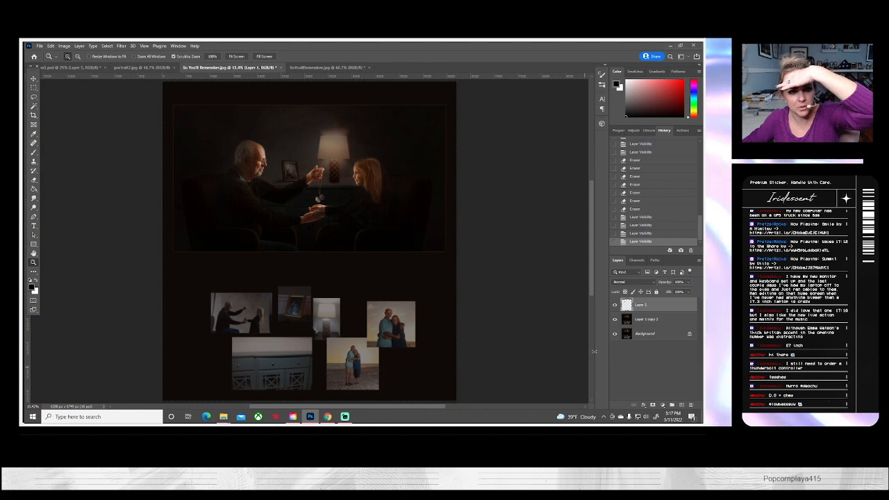
{"action": "left_click", "coordinate": [614, 306]}
{"action": "left_click", "coordinate": [615, 306]}
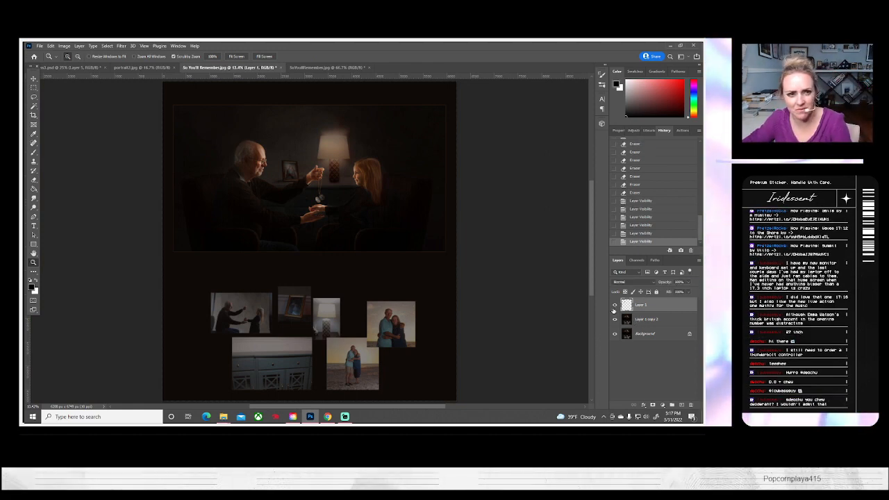
{"action": "left_click", "coordinate": [614, 308]}
{"action": "left_click", "coordinate": [614, 308]}
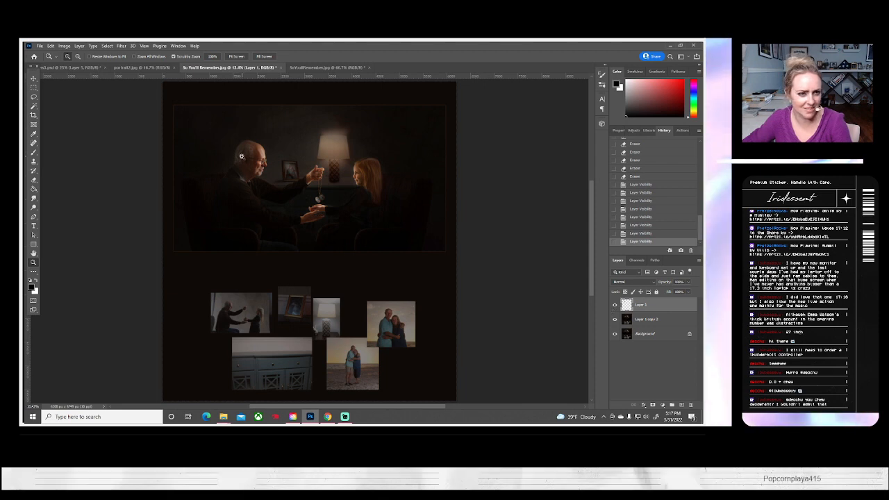
- Examine the man's head at 100% with the hair patch on Layer 1 switched off and on
{"action": "left_click_drag", "start_coordinate": [241, 157], "coordinate": [251, 205]}
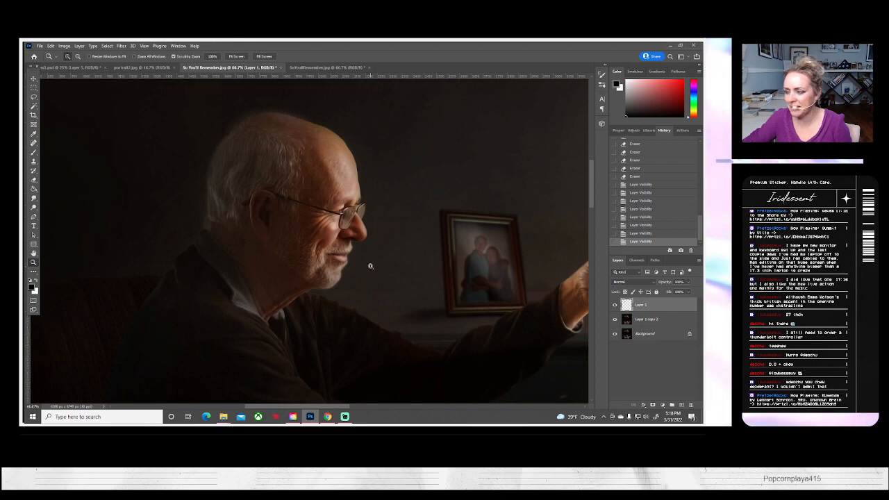
{"action": "scroll", "coordinate": [334, 236], "scroll_direction": "up", "scroll_amount": 1}
{"action": "left_click", "coordinate": [265, 199]}
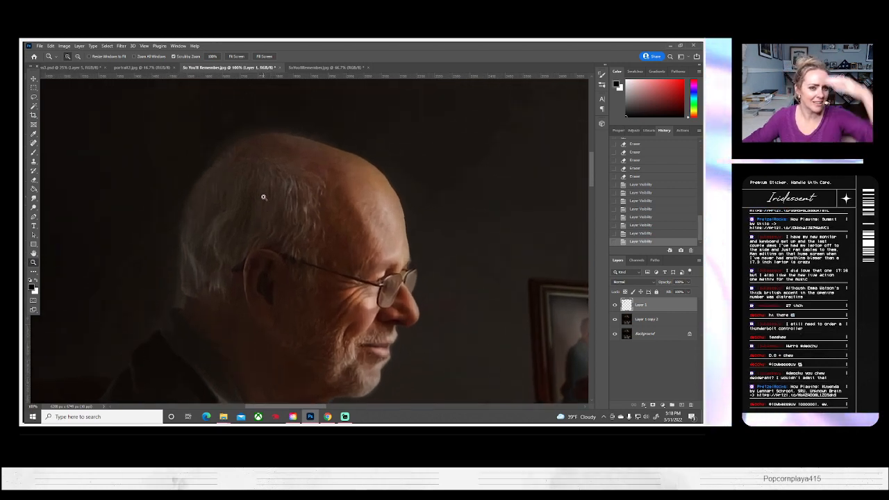
{"action": "left_click", "coordinate": [615, 305]}
{"action": "left_click", "coordinate": [615, 305]}
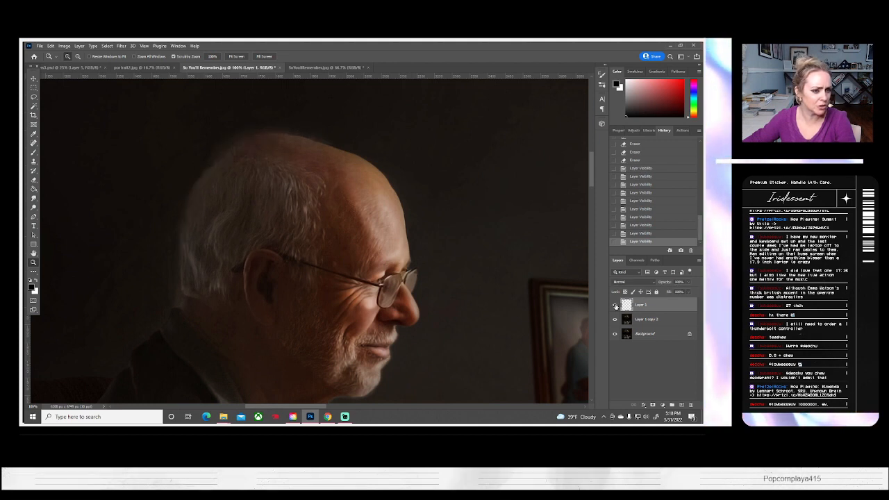
{"action": "left_click", "coordinate": [615, 305]}
{"action": "left_click", "coordinate": [615, 305]}
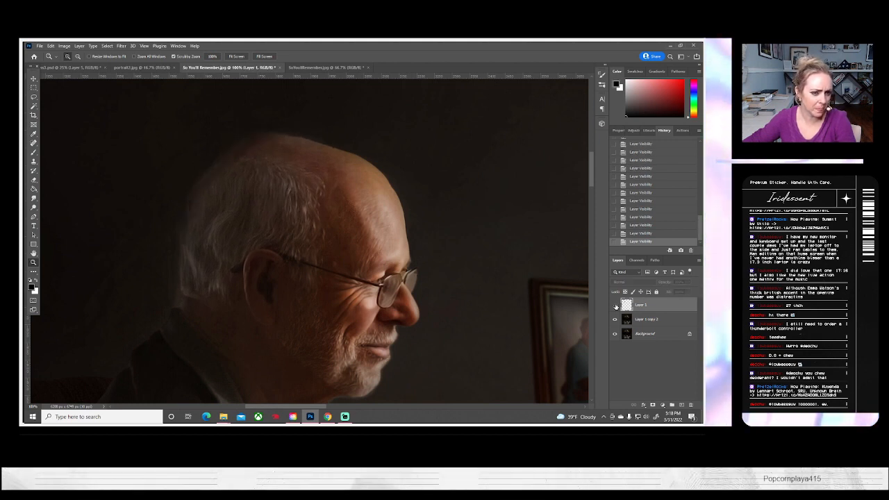
{"action": "left_click", "coordinate": [615, 305]}
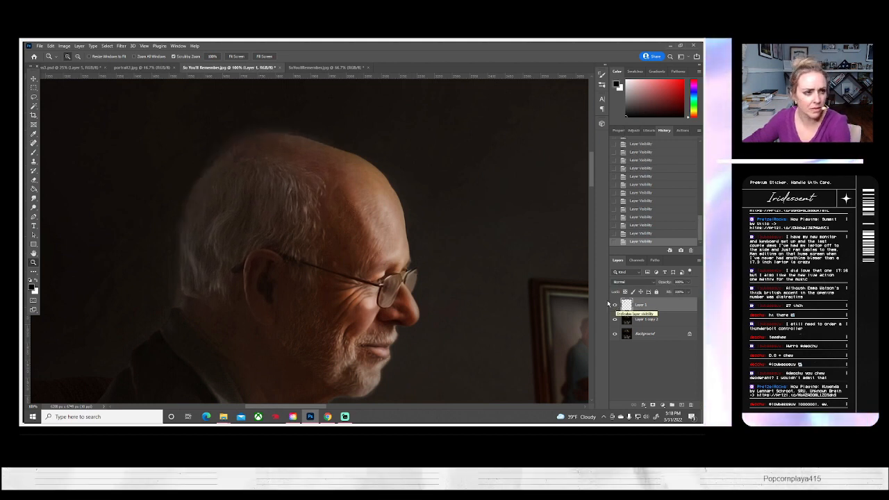
- Nudge the hair patch slightly left with the Move tool and check its alignment by hiding and showing Layer 1
{"action": "left_click", "coordinate": [34, 80]}
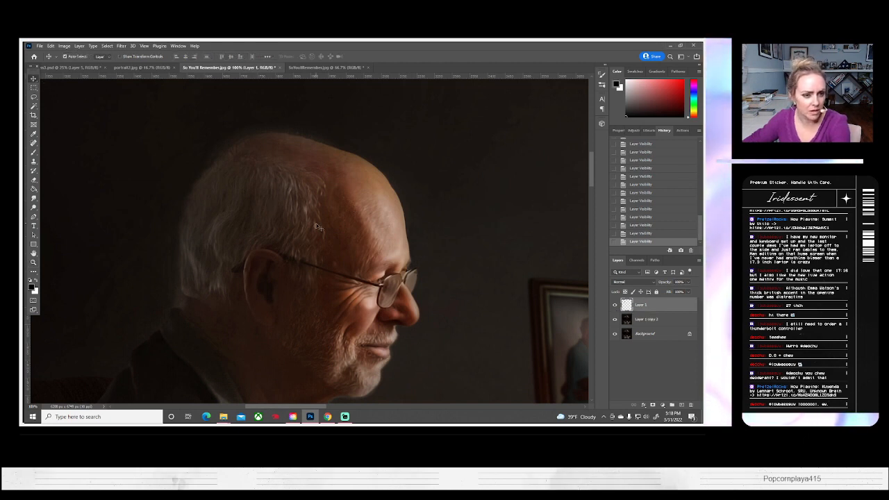
{"action": "key", "text": "Left"}
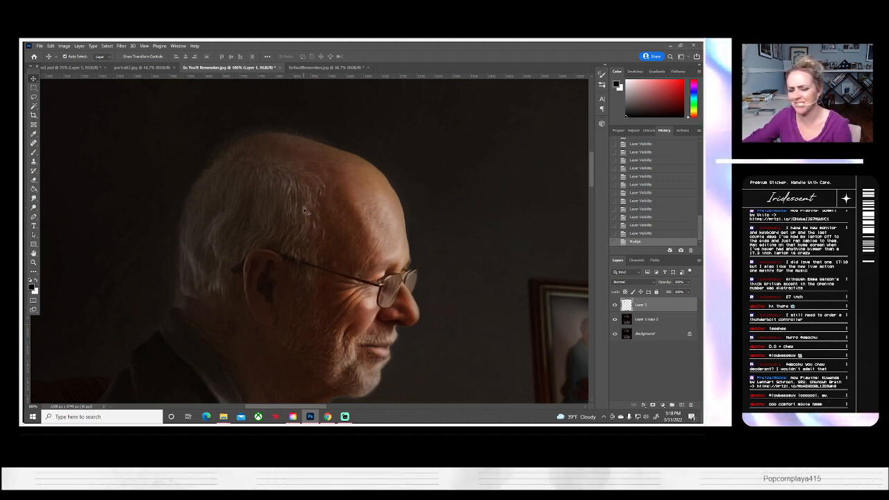
{"action": "left_click", "coordinate": [614, 305]}
{"action": "left_click", "coordinate": [614, 305]}
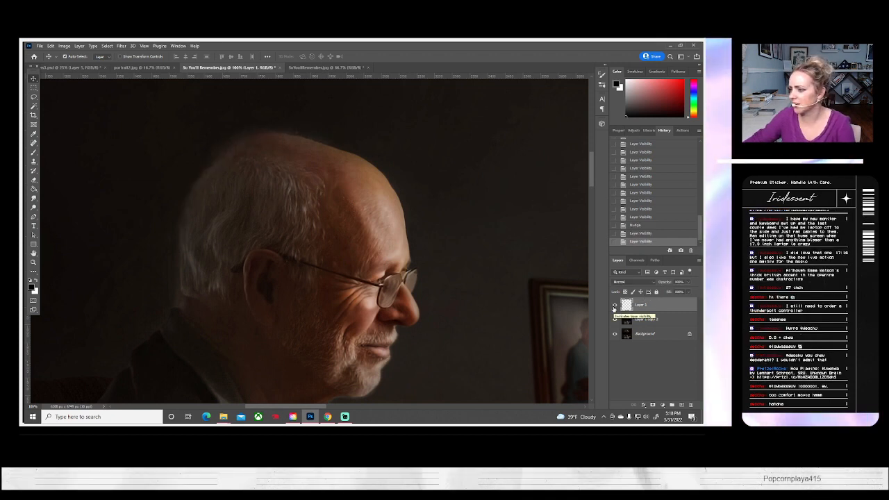
{"action": "left_click", "coordinate": [615, 305]}
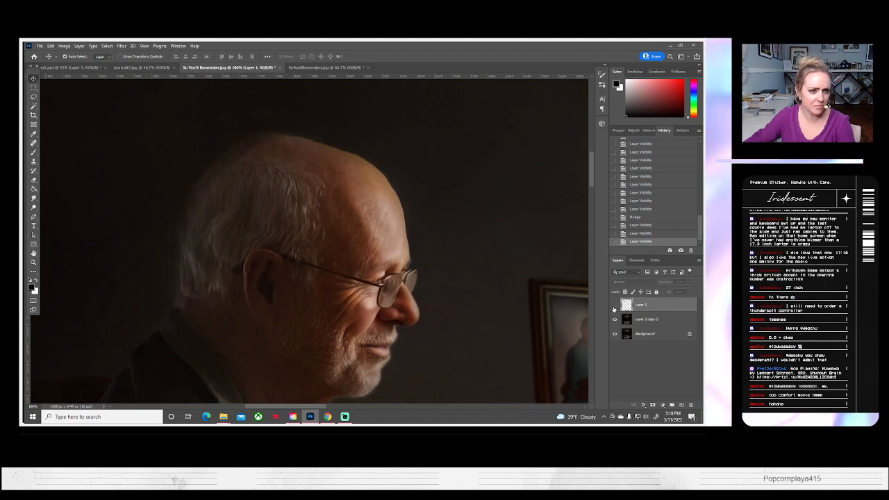
{"action": "left_click", "coordinate": [614, 305]}
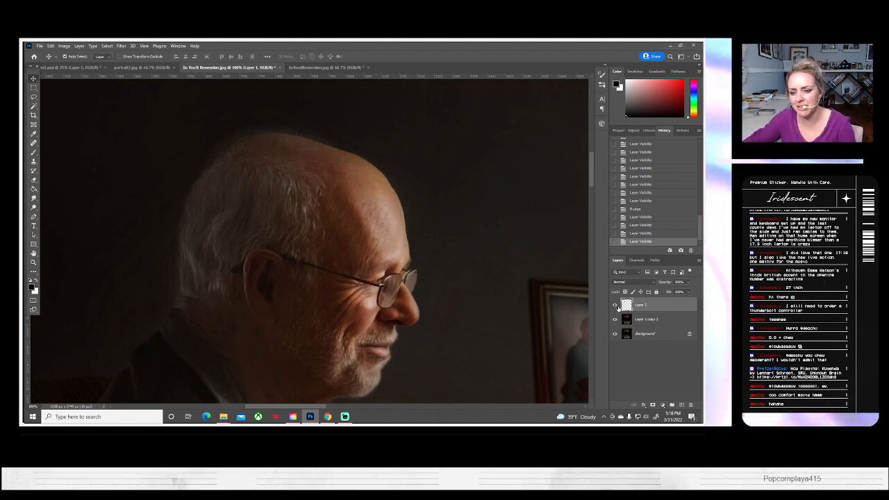
{"action": "left_click", "coordinate": [615, 306]}
{"action": "left_click", "coordinate": [613, 306]}
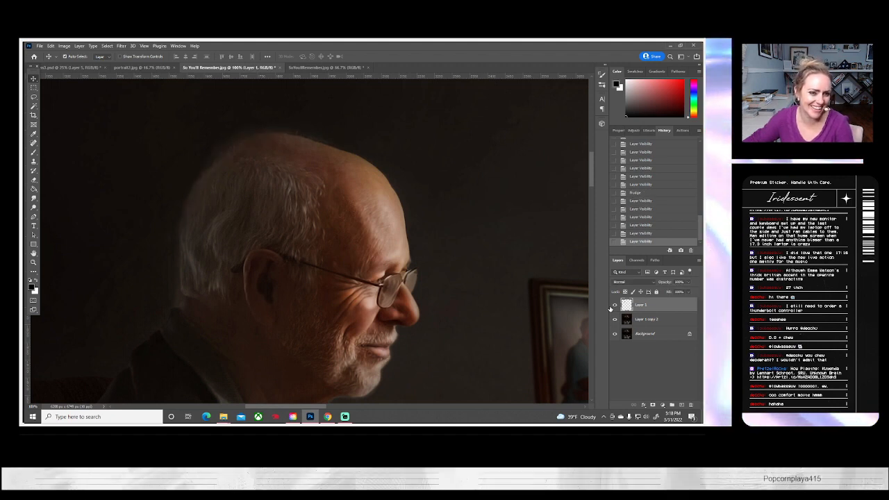
{"action": "left_click", "coordinate": [613, 306]}
{"action": "left_click", "coordinate": [613, 306]}
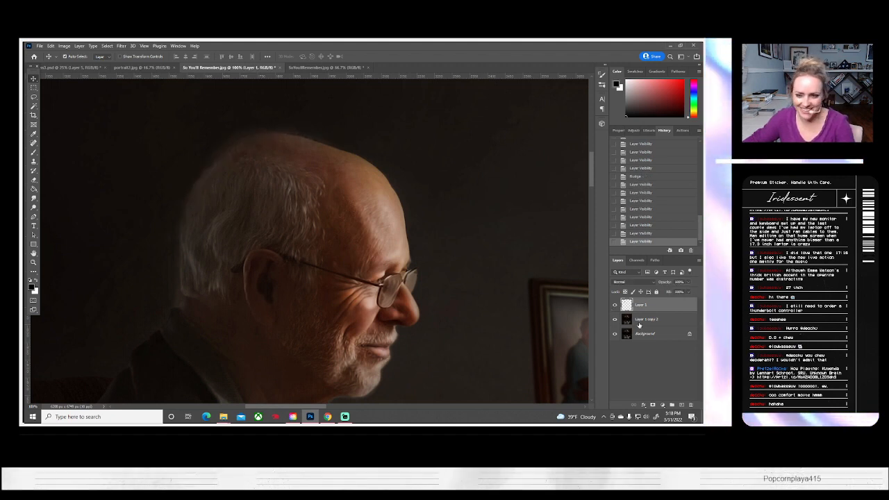
- Merge Layer 1 with Layer 1 copy 2
{"action": "left_click", "coordinate": [168, 314]}
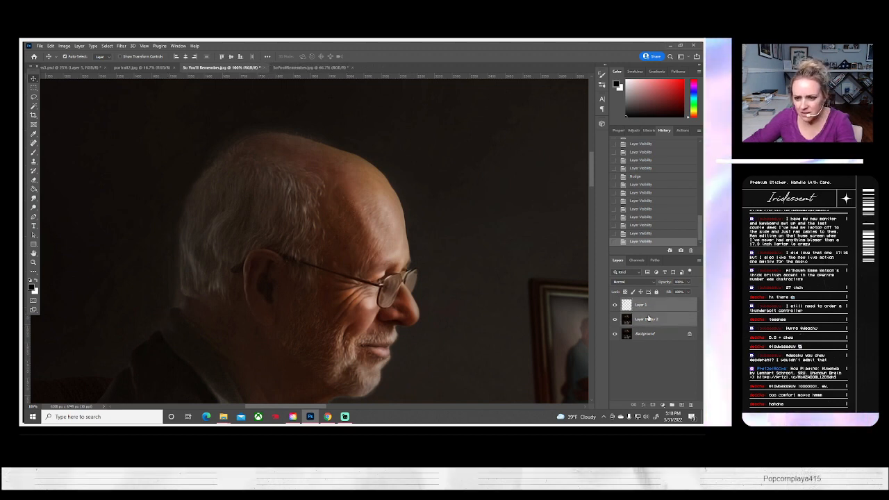
{"action": "right_click", "coordinate": [645, 320]}
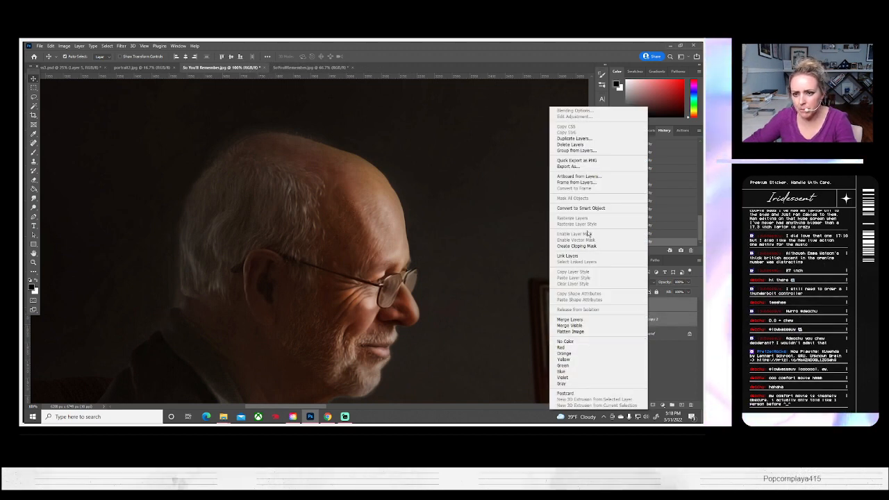
{"action": "left_click", "coordinate": [570, 320]}
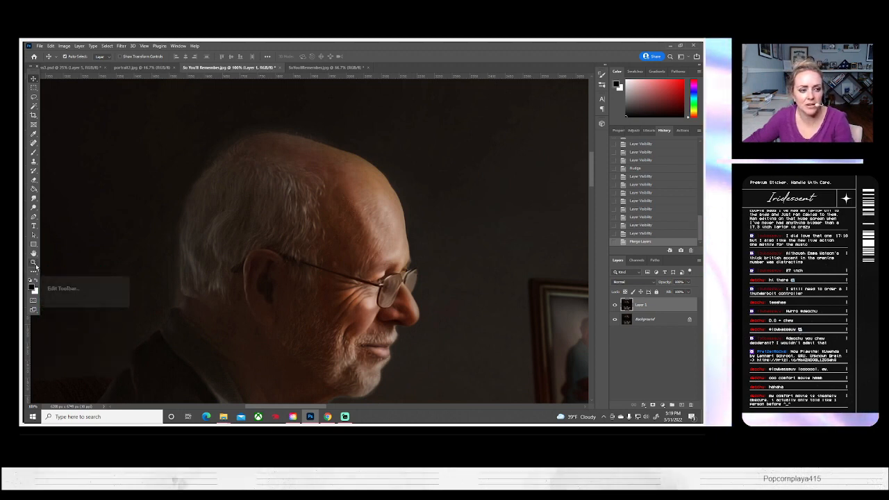
- Examine the merged scene of the man and girl, first in full and then at 25%
{"action": "left_click", "coordinate": [33, 261]}
{"action": "left_click", "coordinate": [236, 57]}
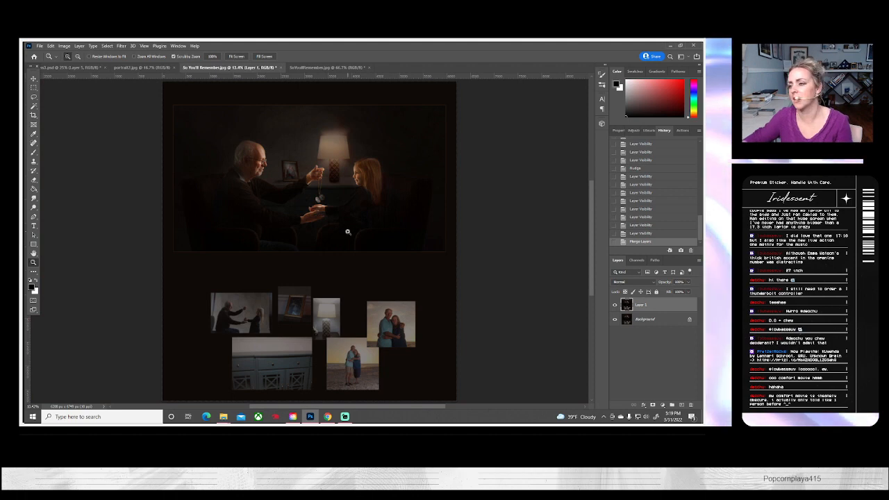
{"action": "left_click", "coordinate": [306, 198]}
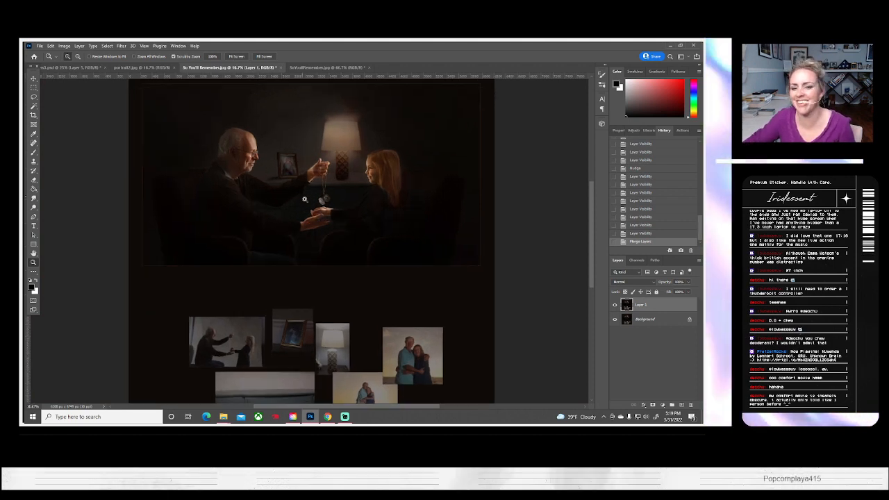
{"action": "left_click", "coordinate": [316, 205]}
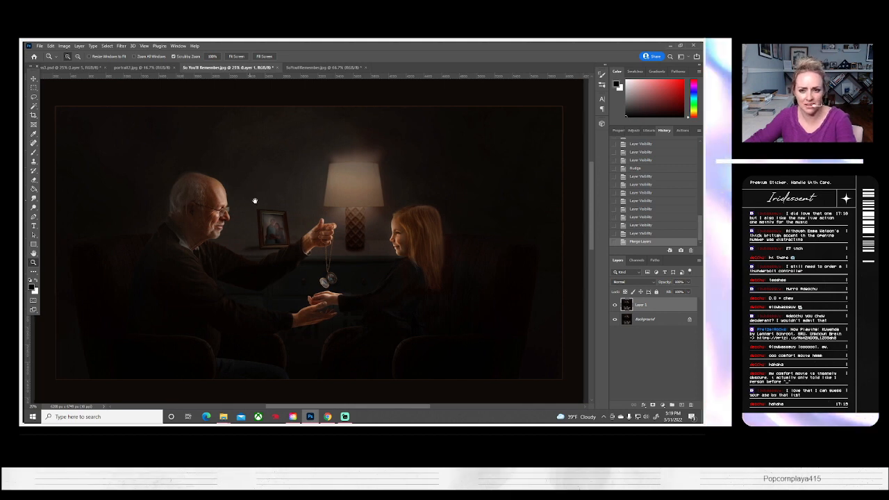
{"action": "left_click_drag", "start_coordinate": [249, 201], "coordinate": [266, 201]}
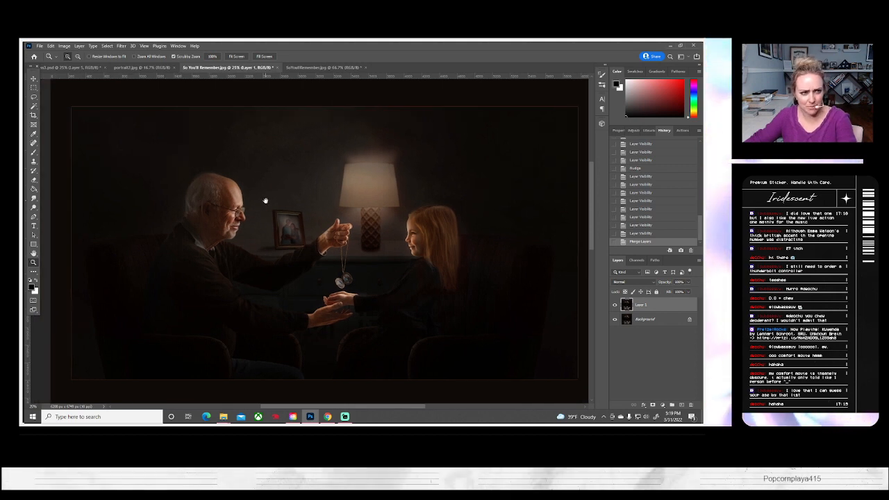
- Compare the merged scene with Layer 1 switched off and on
{"action": "left_click", "coordinate": [614, 305]}
{"action": "left_click", "coordinate": [615, 305]}
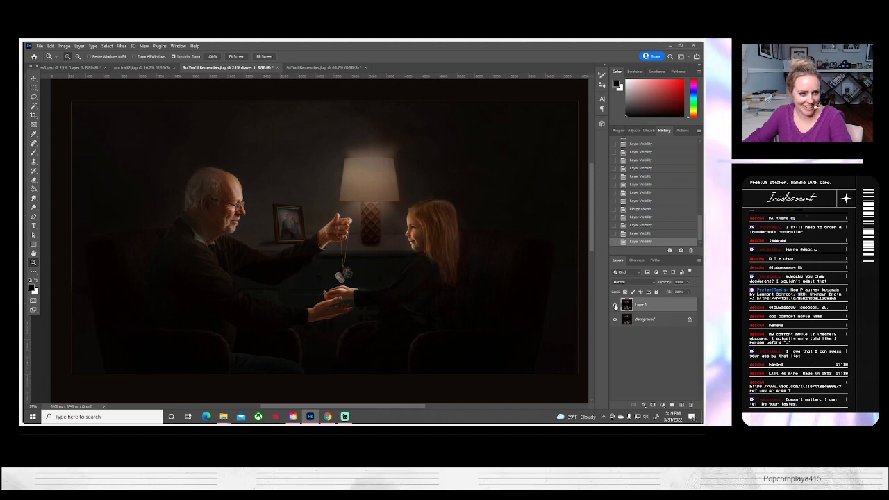
{"action": "left_click", "coordinate": [615, 307]}
- Remove the dark bump at the collar behind the man's neck by cloning nearby background over it with a 26 px soft round Clone Stamp
{"action": "left_click_drag", "start_coordinate": [159, 207], "coordinate": [251, 260]}
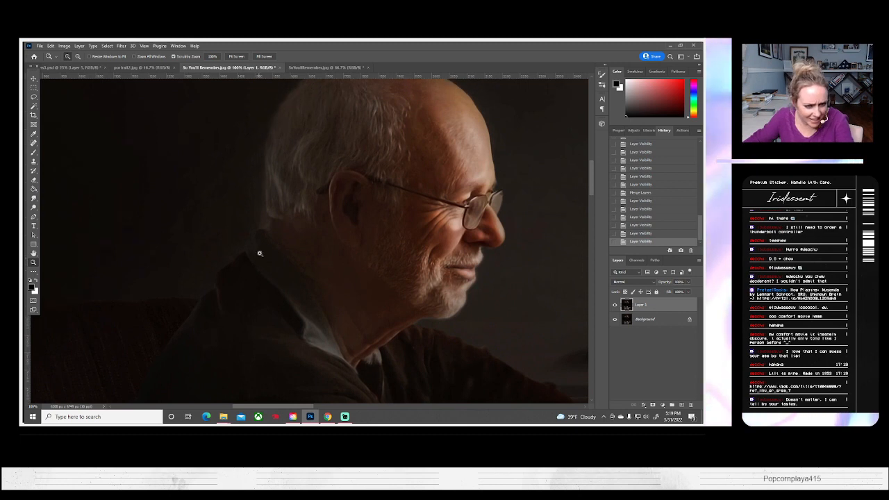
{"action": "left_click", "coordinate": [259, 250]}
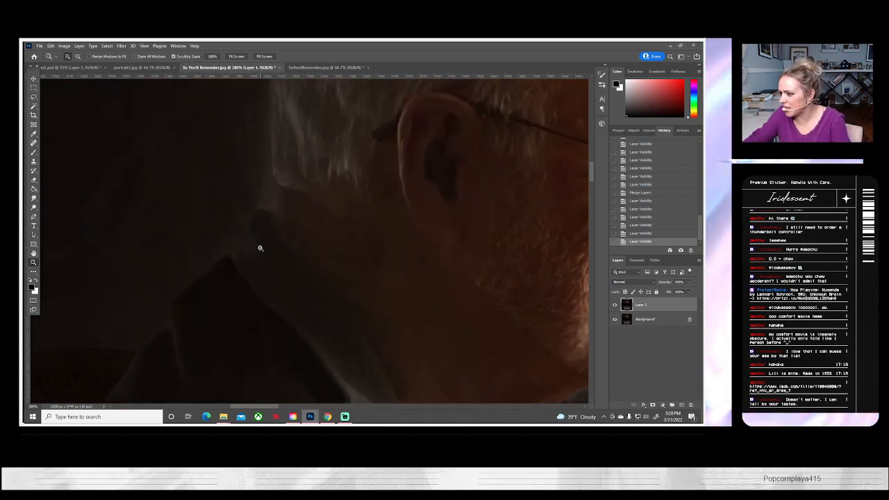
{"action": "mouse_move", "coordinate": [275, 235]}
{"action": "left_mouse_down"}
{"action": "mouse_move", "coordinate": [317, 258]}
{"action": "mouse_move", "coordinate": [278, 254]}
{"action": "left_mouse_up"}
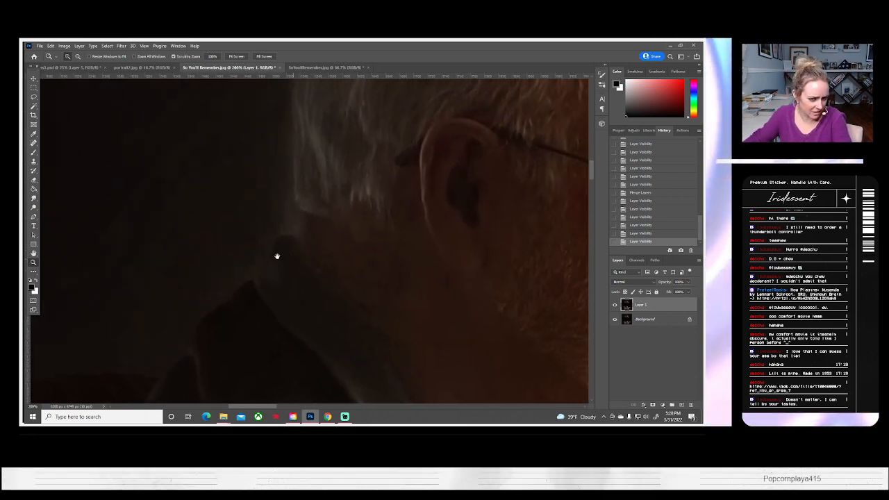
{"action": "left_click", "coordinate": [33, 161]}
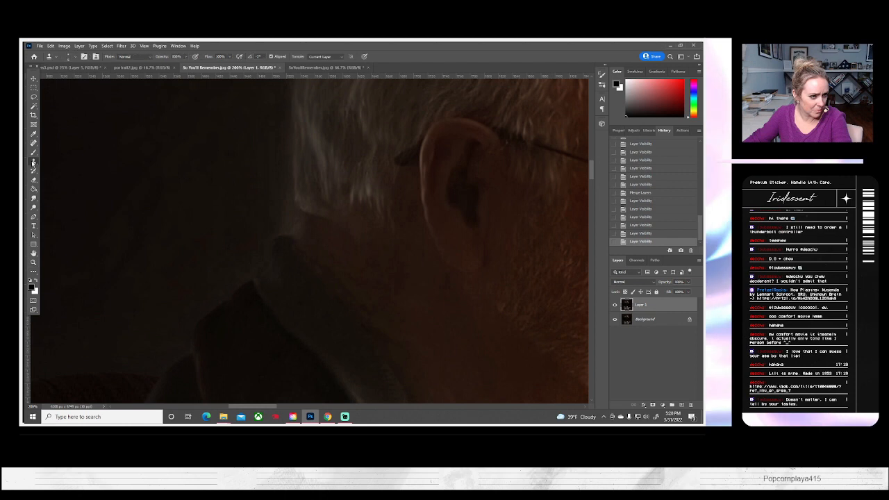
{"action": "left_click", "coordinate": [67, 57]}
{"action": "left_click", "coordinate": [69, 79]}
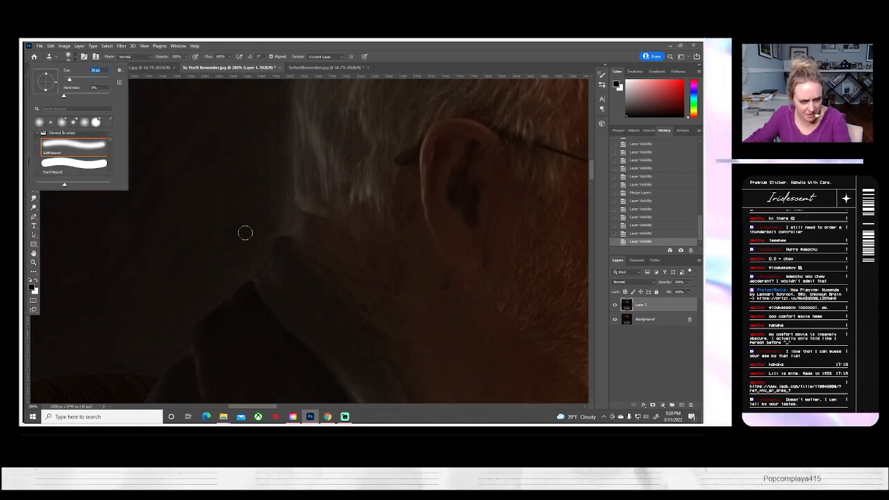
{"action": "left_click", "coordinate": [256, 232], "text": "alt"}
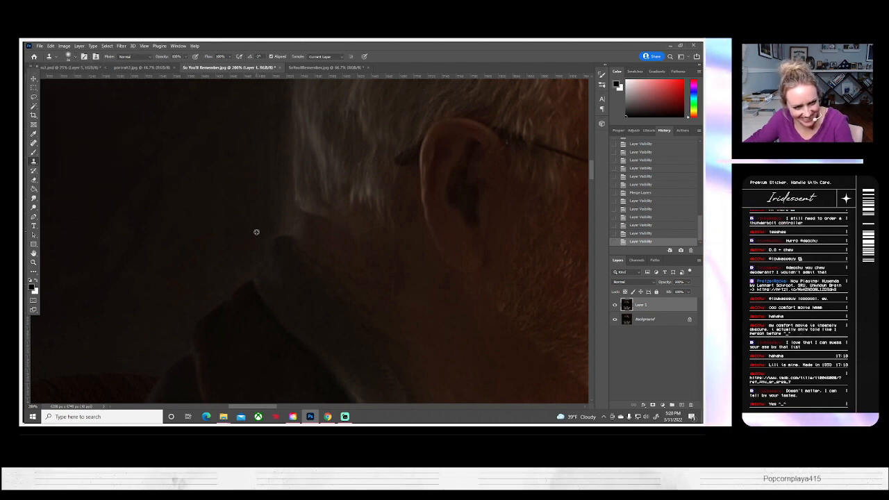
{"action": "left_click", "coordinate": [280, 227]}
{"action": "left_click_drag", "start_coordinate": [292, 226], "coordinate": [284, 211]}
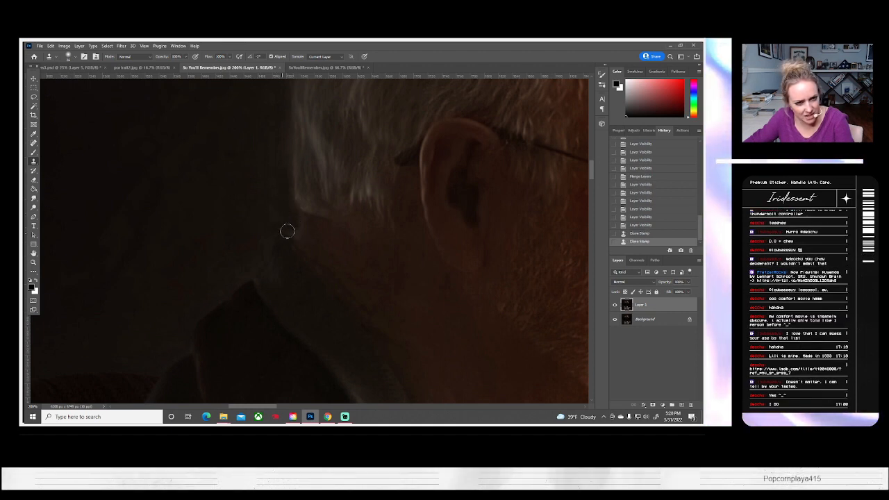
{"action": "left_click_drag", "start_coordinate": [295, 215], "coordinate": [295, 228]}
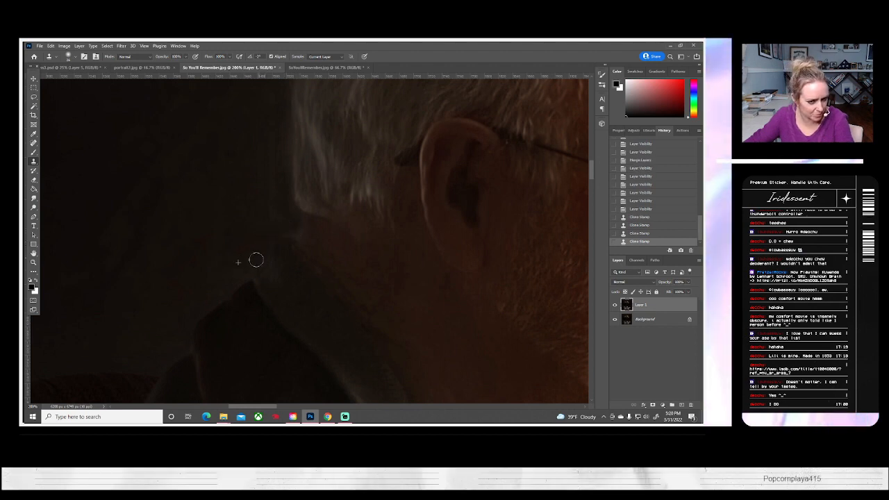
{"action": "left_click_drag", "start_coordinate": [256, 260], "coordinate": [227, 257]}
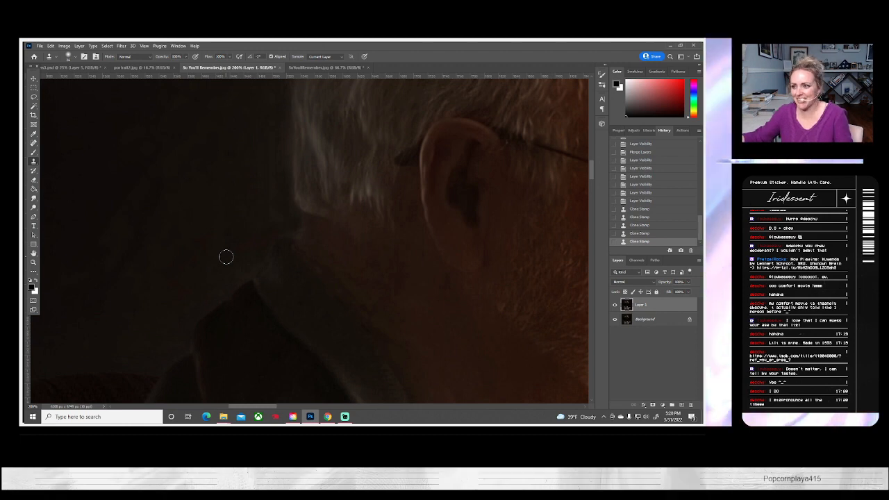
- Examine the retouched scene of the man and girl in full and at 33.3% and 25%
{"action": "scroll", "coordinate": [208, 250], "scroll_direction": "up", "scroll_amount": 1}
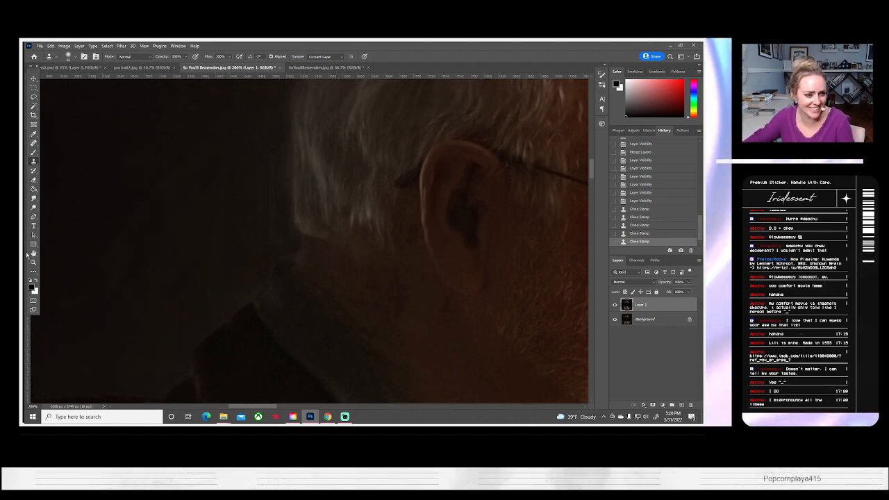
{"action": "left_click", "coordinate": [33, 262]}
{"action": "left_click", "coordinate": [236, 56]}
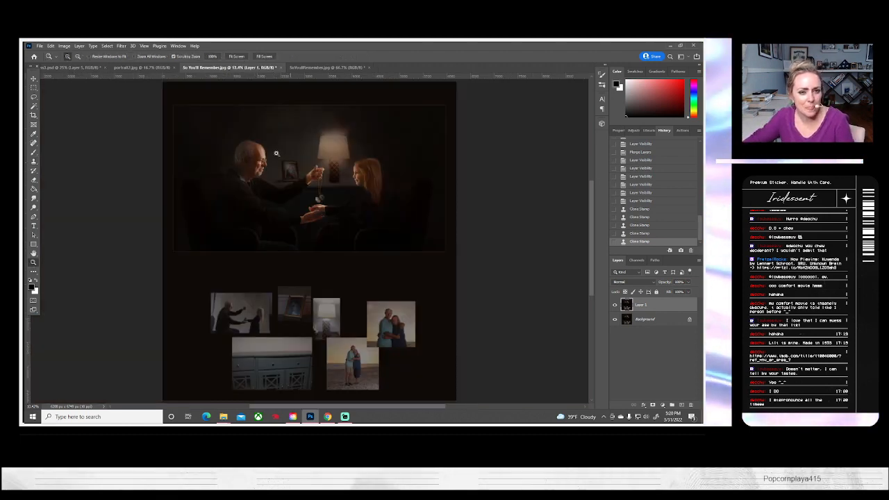
{"action": "left_click", "coordinate": [276, 152]}
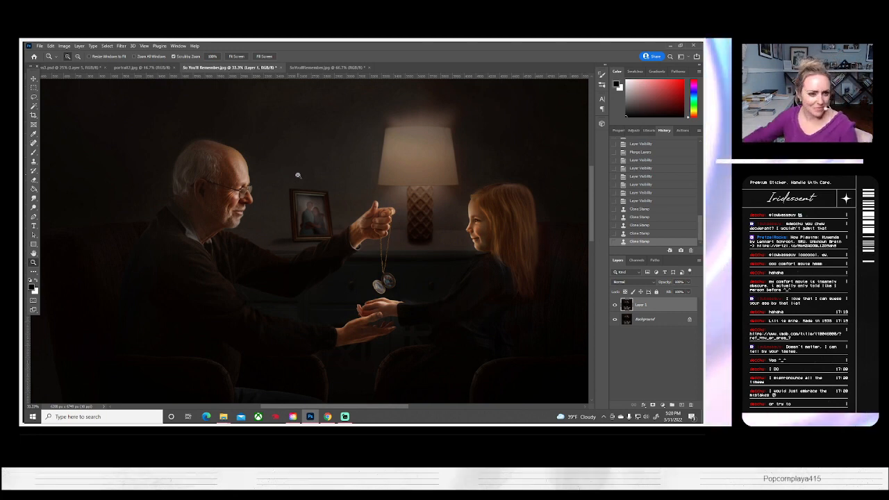
{"action": "left_click_drag", "start_coordinate": [399, 249], "coordinate": [327, 243]}
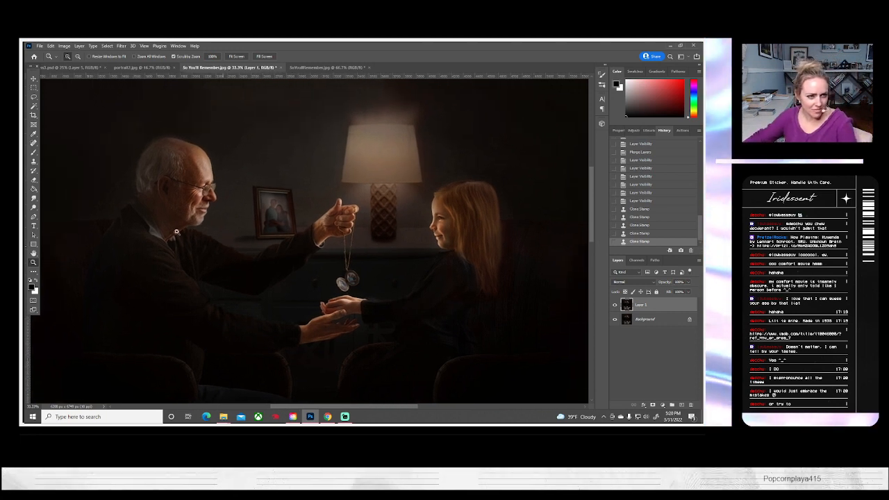
{"action": "left_click", "coordinate": [237, 56]}
{"action": "left_click", "coordinate": [275, 154]}
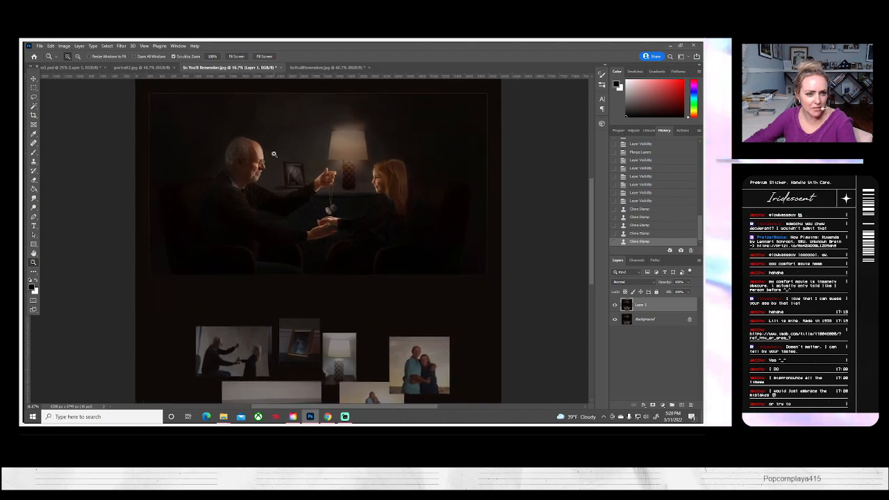
{"action": "left_click", "coordinate": [283, 155]}
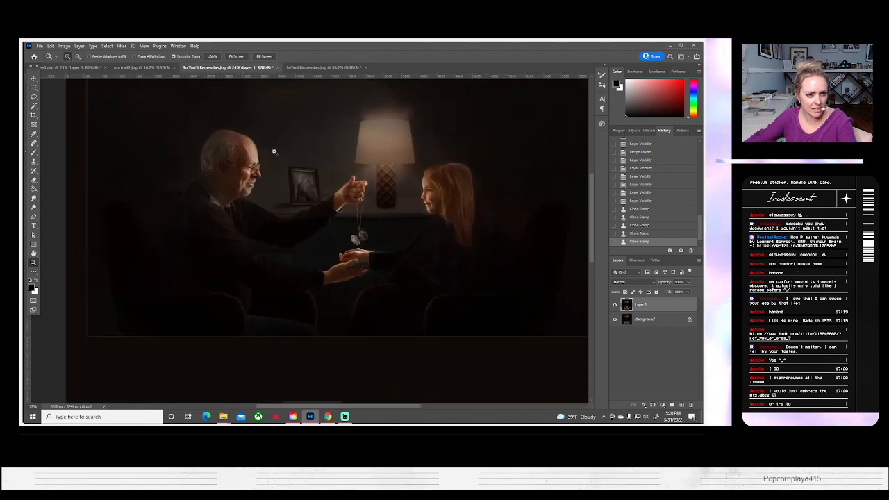
- Compare the scene at 25% with Layer 1 repeatedly hidden and shown
{"action": "left_click", "coordinate": [615, 307]}
{"action": "left_click", "coordinate": [616, 307]}
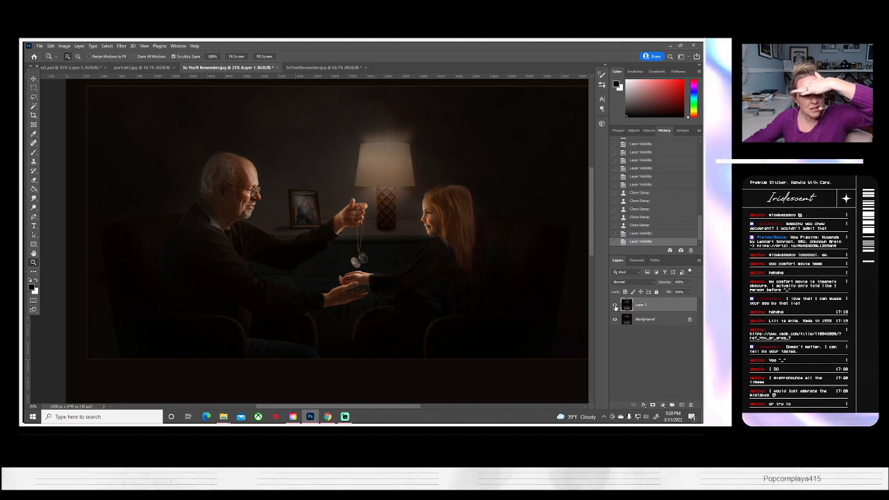
{"action": "left_click", "coordinate": [616, 307]}
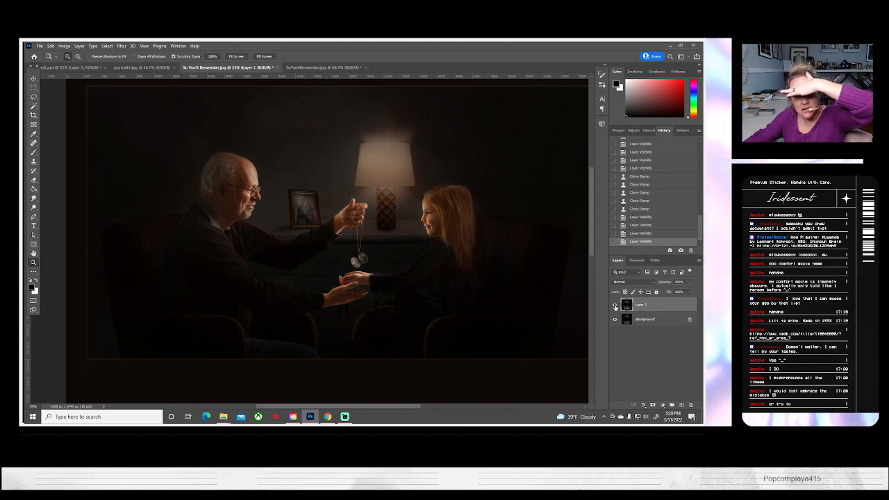
{"action": "left_click", "coordinate": [615, 307]}
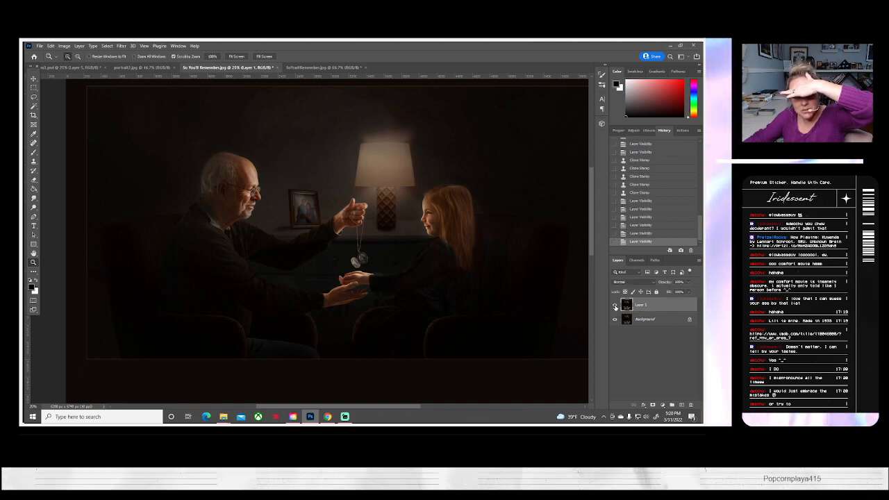
{"action": "left_click", "coordinate": [614, 307]}
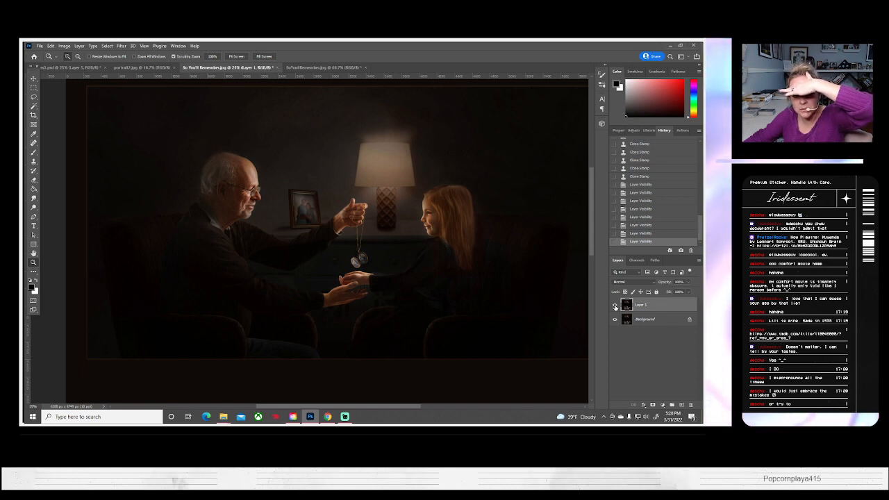
{"action": "left_click", "coordinate": [615, 307]}
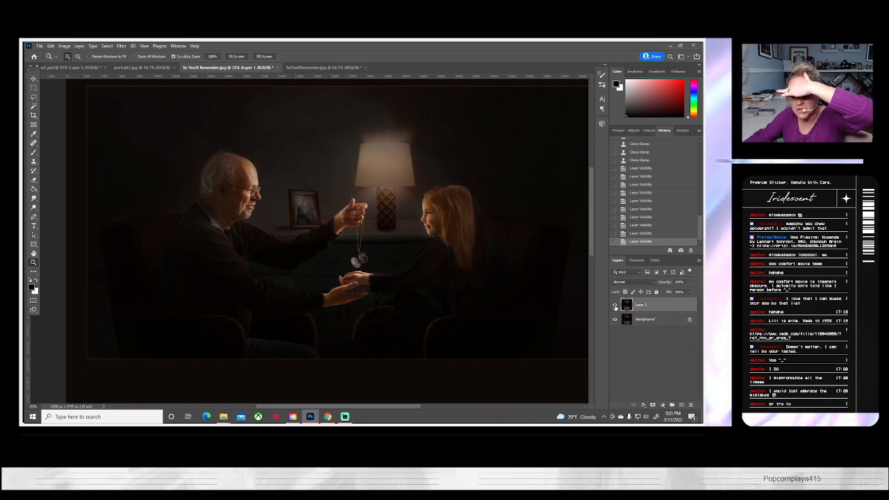
- Clean up the outline of the girl's nose tip with a 4 px soft round Clone Stamp, undoing the last stroke
{"action": "left_click", "coordinate": [428, 223]}
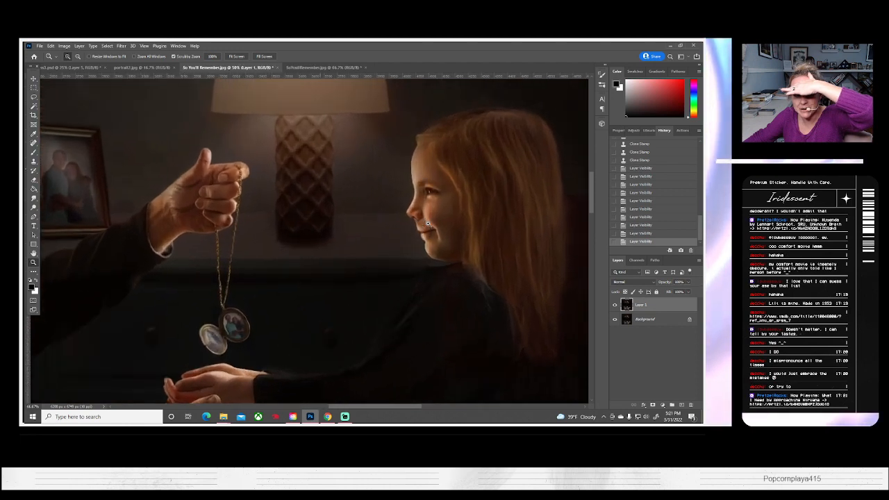
{"action": "left_click", "coordinate": [428, 223]}
{"action": "left_click", "coordinate": [428, 223]}
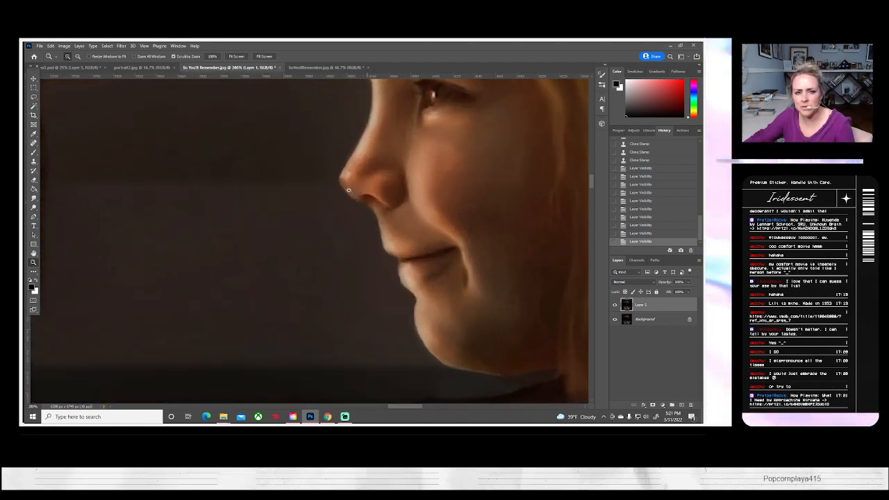
{"action": "left_click", "coordinate": [33, 162]}
{"action": "left_click", "coordinate": [67, 56]}
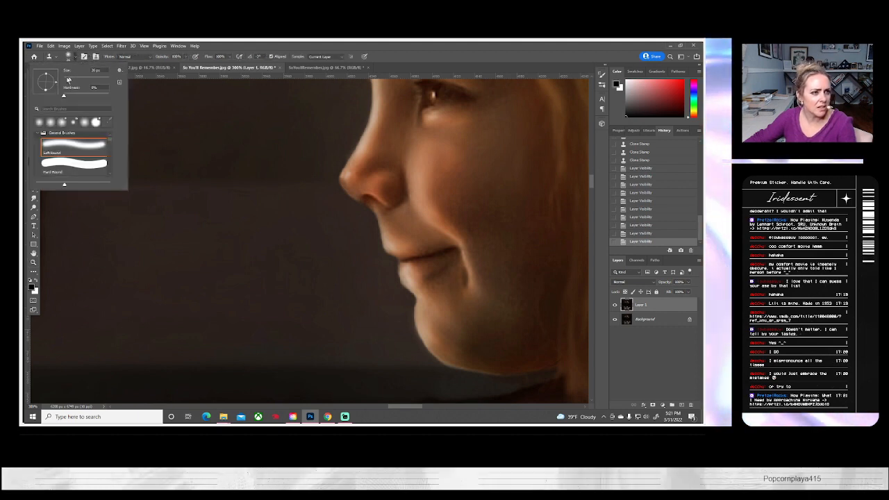
{"action": "left_click_drag", "start_coordinate": [68, 80], "coordinate": [64, 79]}
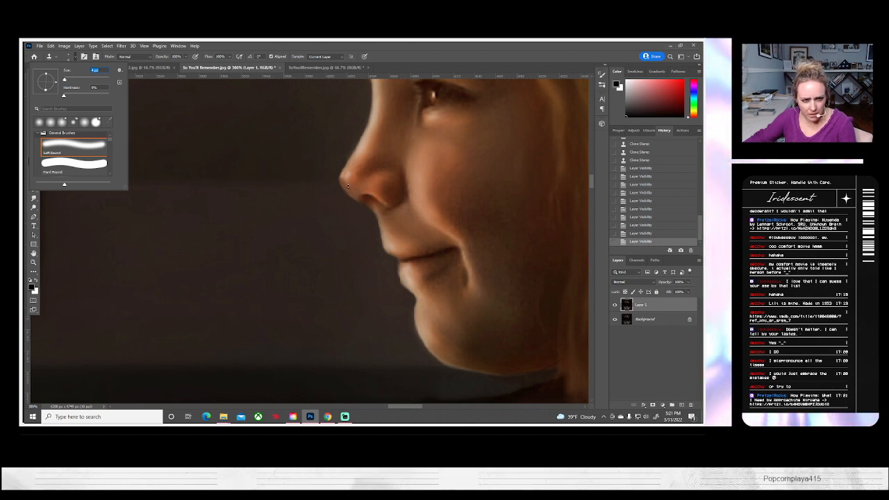
{"action": "left_click", "coordinate": [335, 172]}
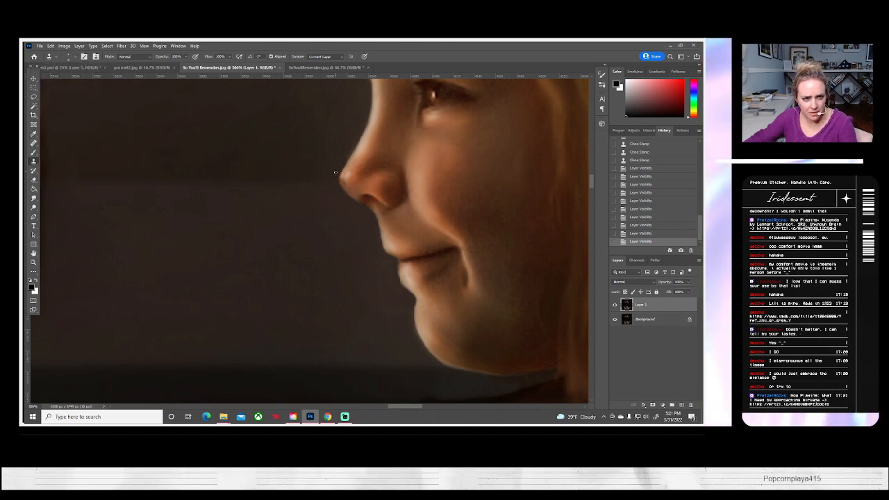
{"action": "left_click_drag", "start_coordinate": [334, 175], "coordinate": [342, 189]}
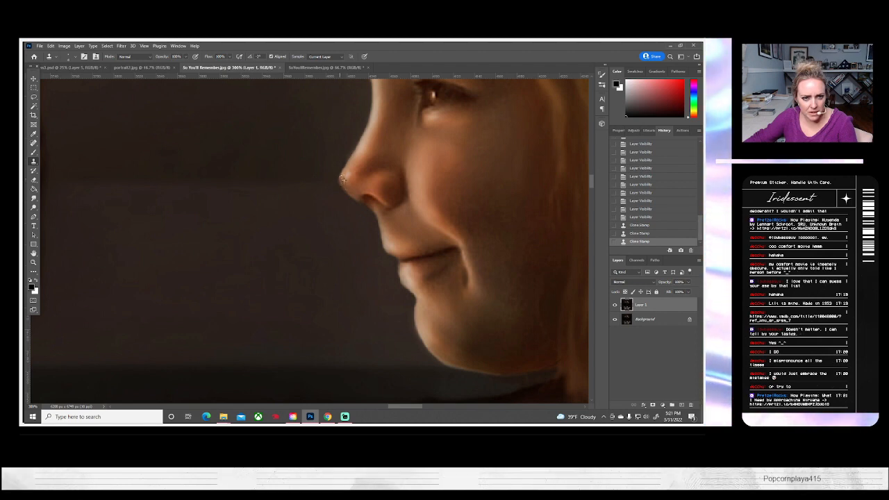
{"action": "left_click_drag", "start_coordinate": [343, 178], "coordinate": [357, 194]}
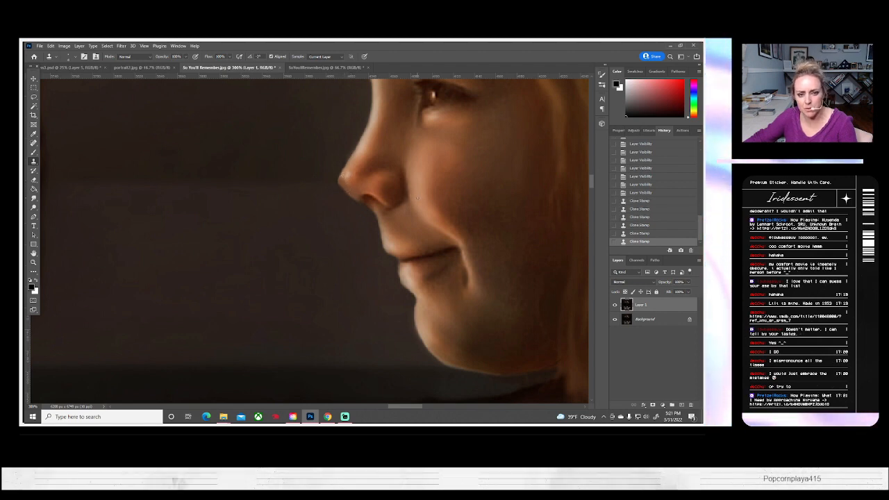
{"action": "key", "text": "ctrl+z"}
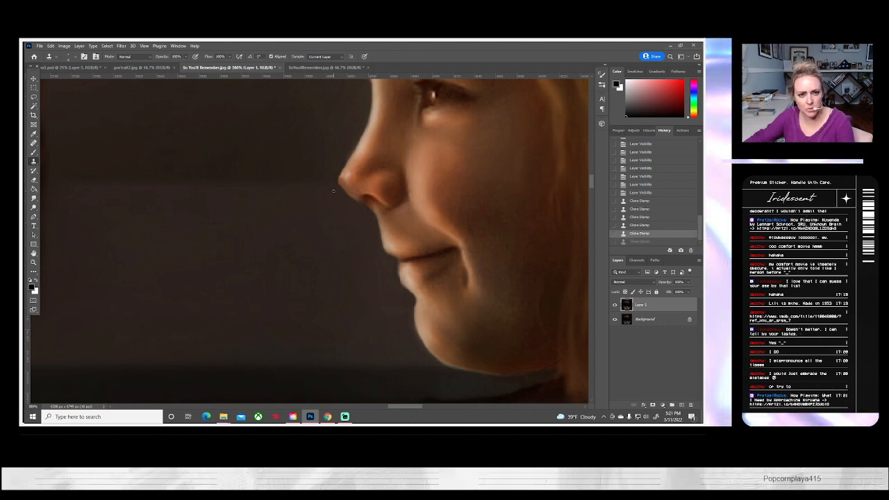
- Compare the girl's nose and profile at 300% with Layer 1 hidden and shown
{"action": "left_click", "coordinate": [615, 306]}
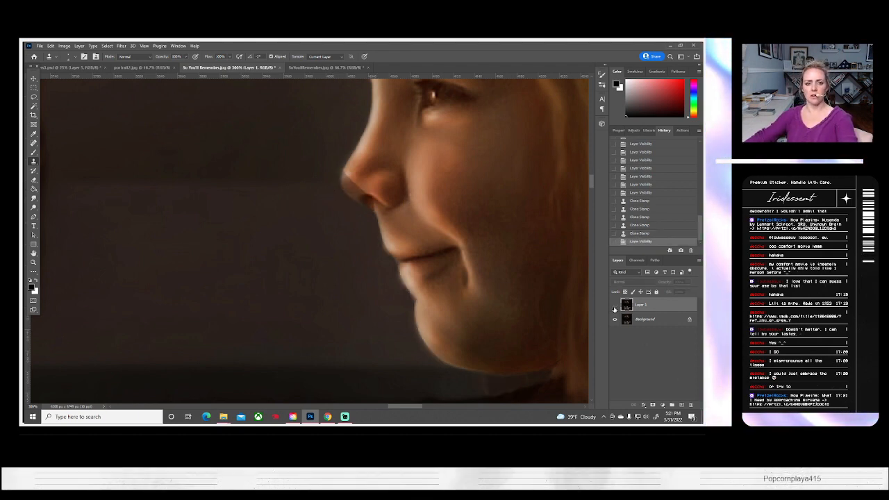
{"action": "left_click", "coordinate": [615, 307]}
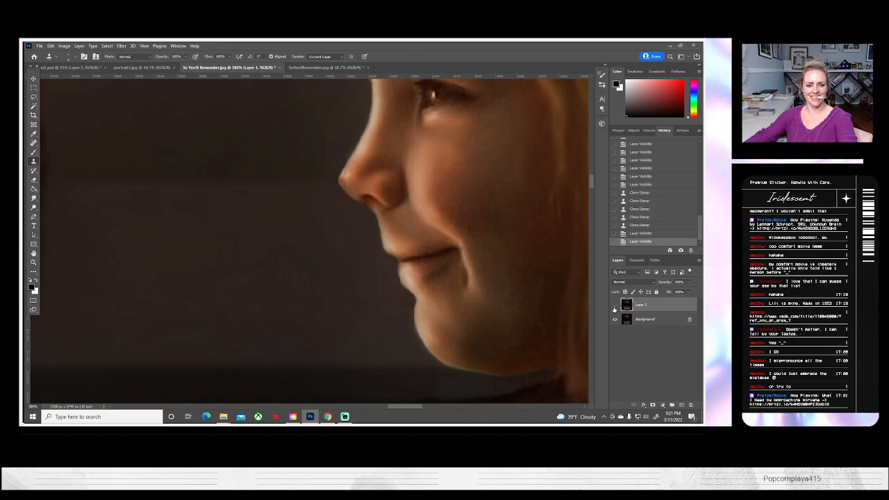
{"action": "left_click", "coordinate": [615, 308]}
{"action": "left_click", "coordinate": [615, 308]}
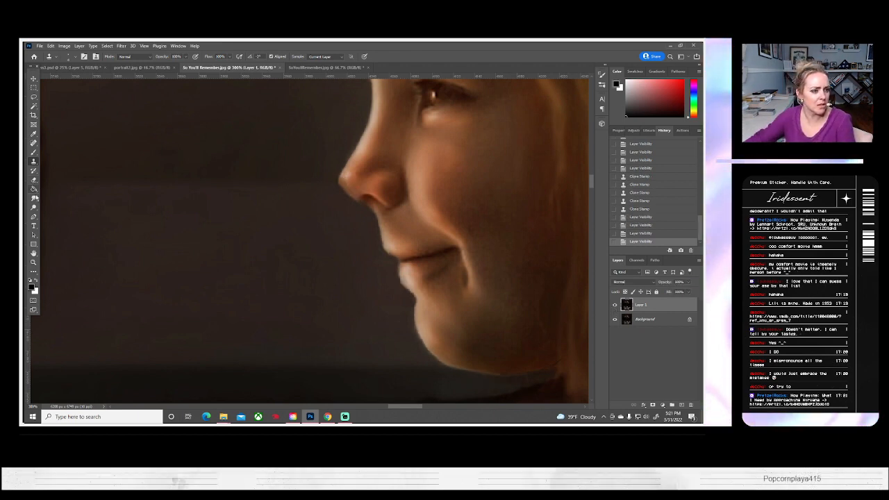
- Erase along the edge of the girl's nose tip on Layer 1 with a 5 px soft round eraser, comparing with the layer hidden
{"action": "left_click", "coordinate": [34, 180]}
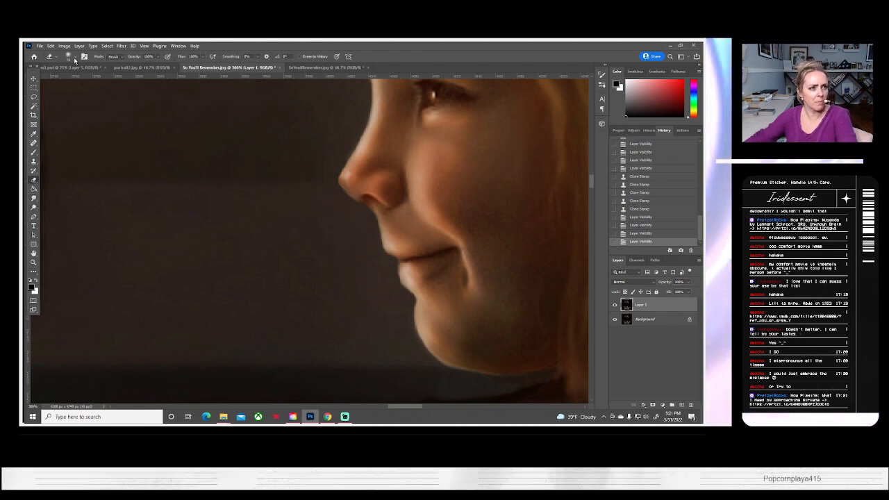
{"action": "left_click", "coordinate": [75, 58]}
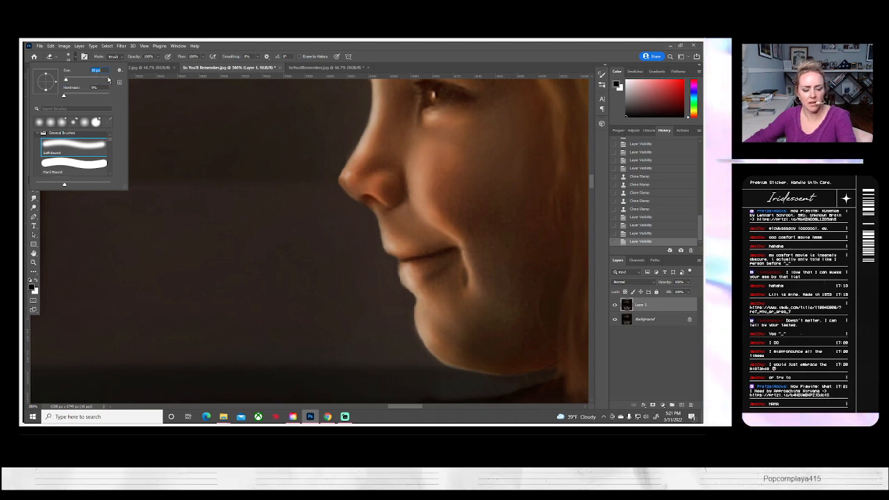
{"action": "type", "text": "5"}
{"action": "key", "text": "Return"}
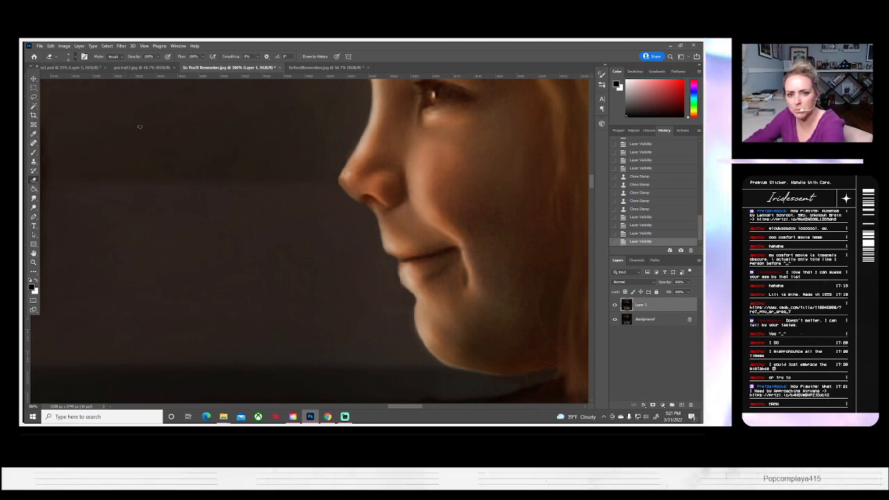
{"action": "left_click", "coordinate": [615, 306]}
{"action": "left_click", "coordinate": [614, 305]}
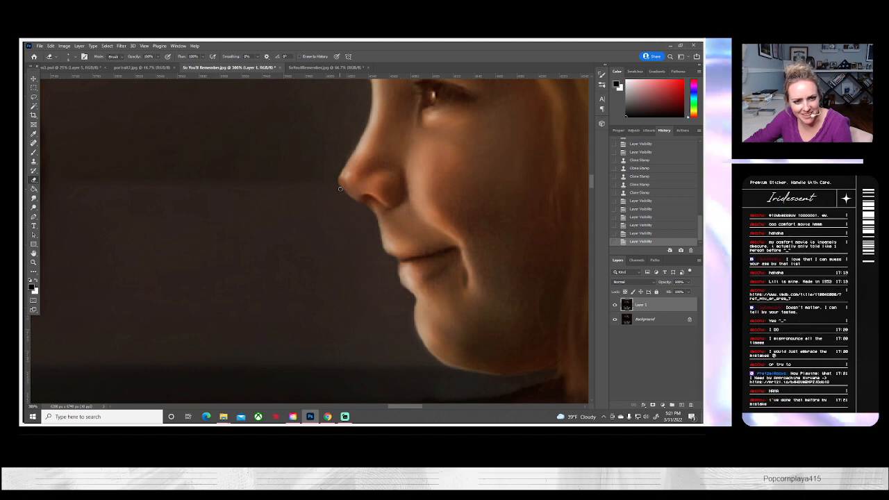
{"action": "mouse_move", "coordinate": [343, 166]}
{"action": "left_mouse_down"}
{"action": "mouse_move", "coordinate": [339, 189]}
{"action": "mouse_move", "coordinate": [342, 171]}
{"action": "left_mouse_up"}
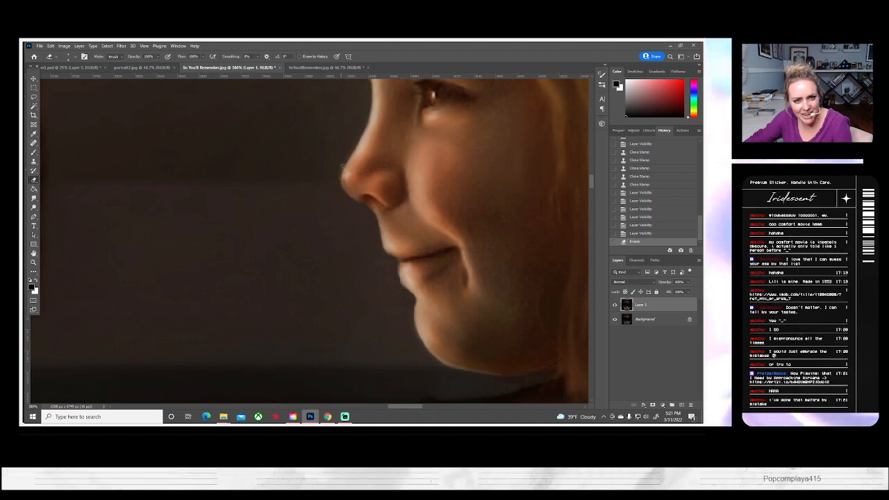
{"action": "left_click", "coordinate": [614, 306]}
{"action": "left_click", "coordinate": [614, 305]}
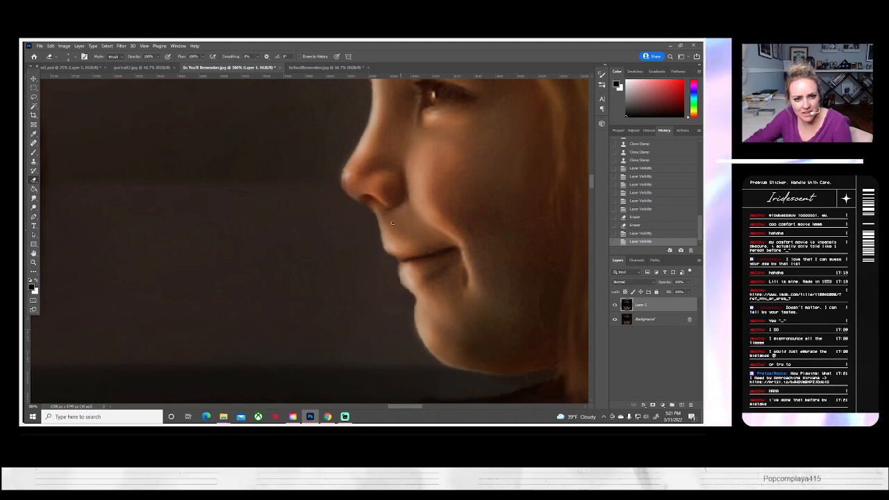
- Clone Stamp the underside of the girl's nose tip, and compare the profile with Layer 1 hidden and shown
{"action": "left_click", "coordinate": [33, 160]}
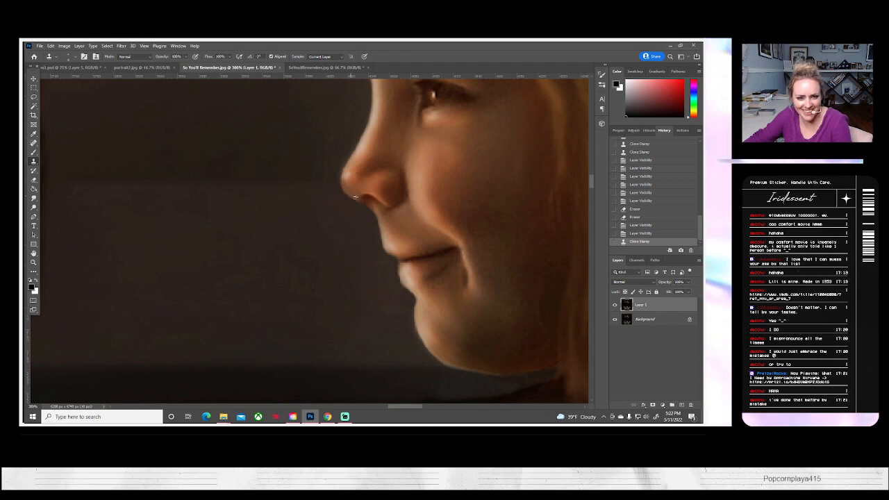
{"action": "left_click", "coordinate": [354, 198]}
{"action": "left_click", "coordinate": [615, 305]}
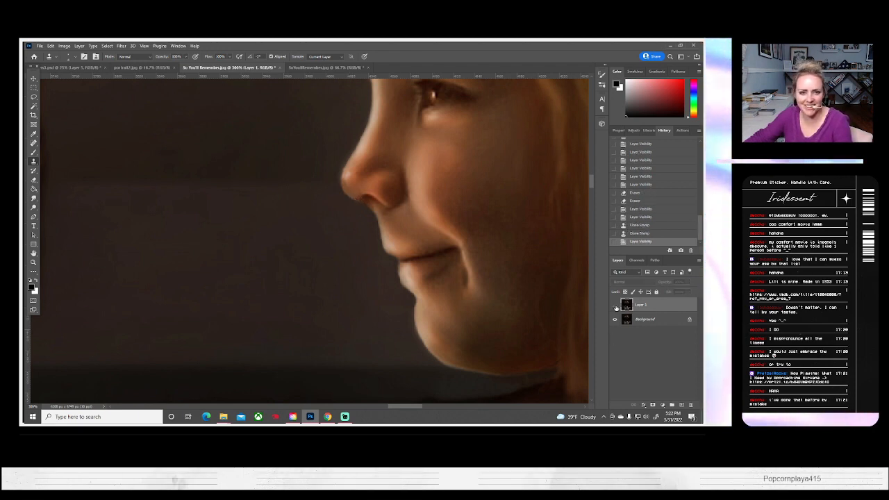
{"action": "left_click", "coordinate": [615, 305]}
{"action": "left_click", "coordinate": [615, 305]}
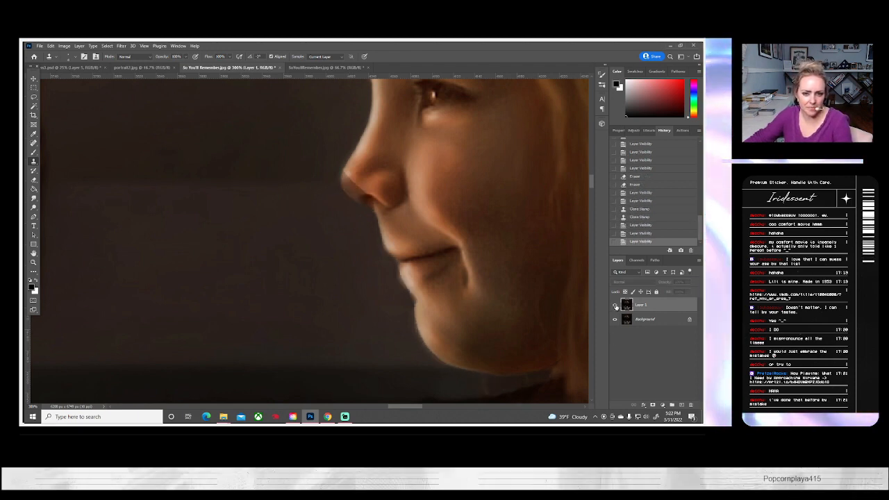
{"action": "left_click", "coordinate": [615, 305]}
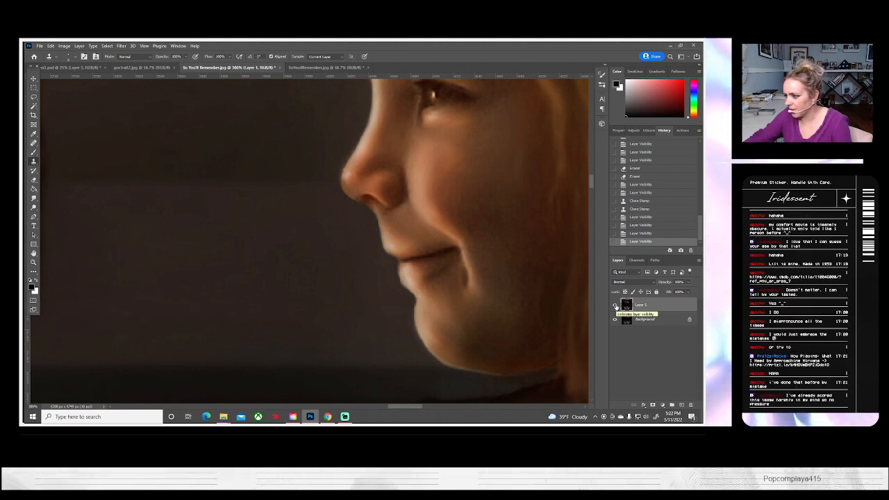
{"action": "left_click", "coordinate": [615, 306]}
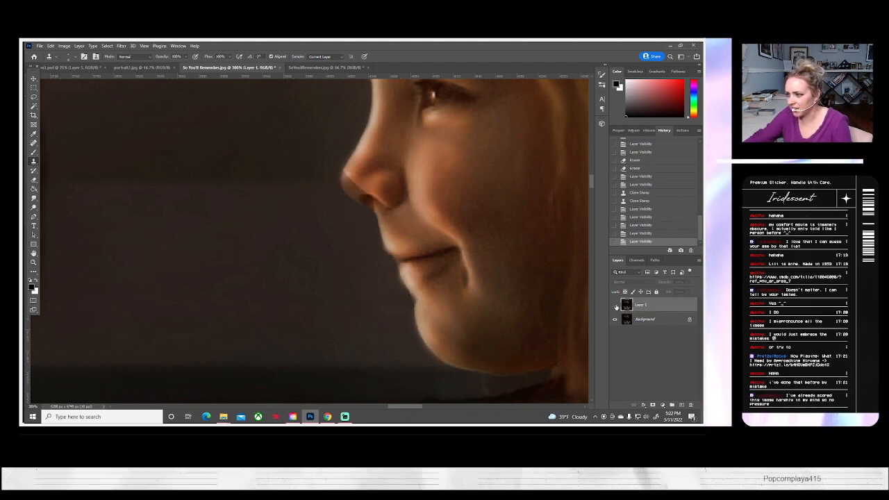
{"action": "left_click", "coordinate": [615, 307]}
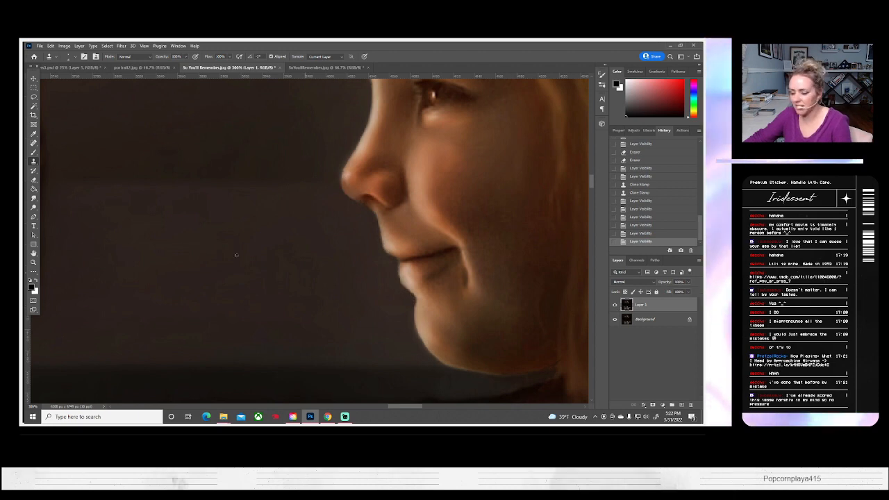
- Compare the full scene of the man and girl at 25% with Layer 1 repeatedly hidden and shown
{"action": "key", "text": "z"}
{"action": "left_click", "coordinate": [242, 57]}
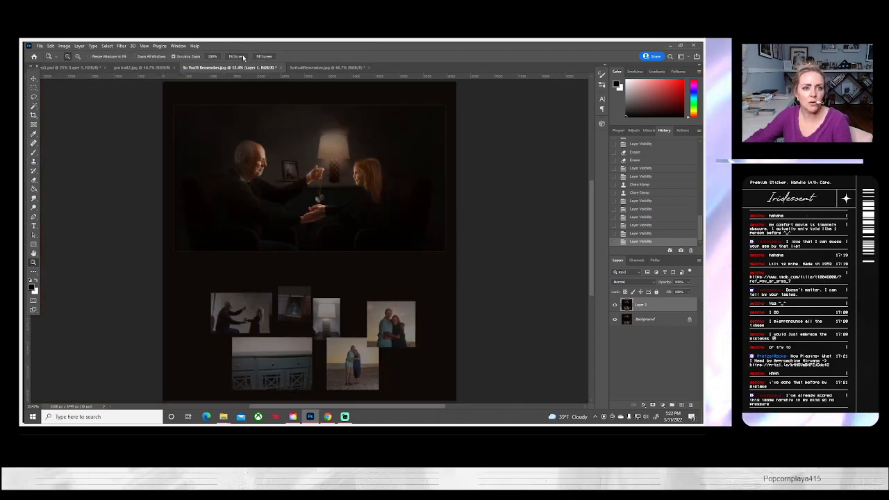
{"action": "scroll", "coordinate": [255, 181], "scroll_direction": "up", "scroll_amount": 2}
{"action": "left_click", "coordinate": [285, 186]}
{"action": "left_click", "coordinate": [286, 188]}
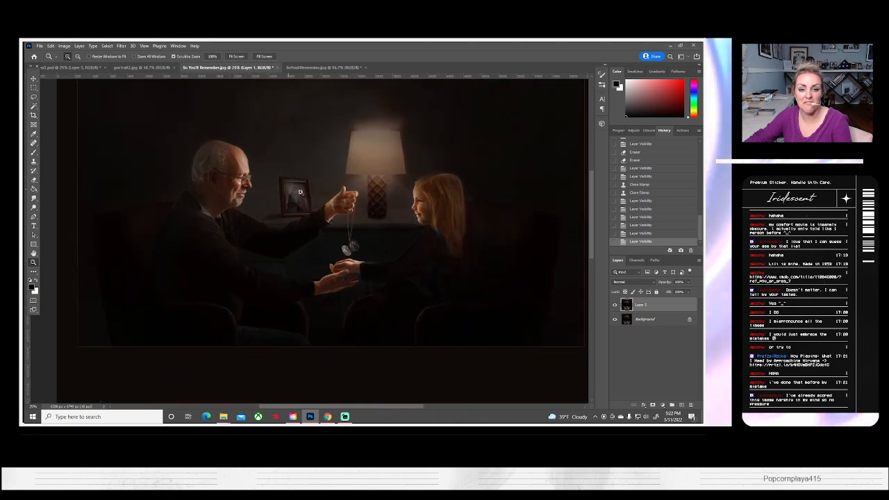
{"action": "scroll", "coordinate": [382, 231], "scroll_direction": "up", "scroll_amount": 1}
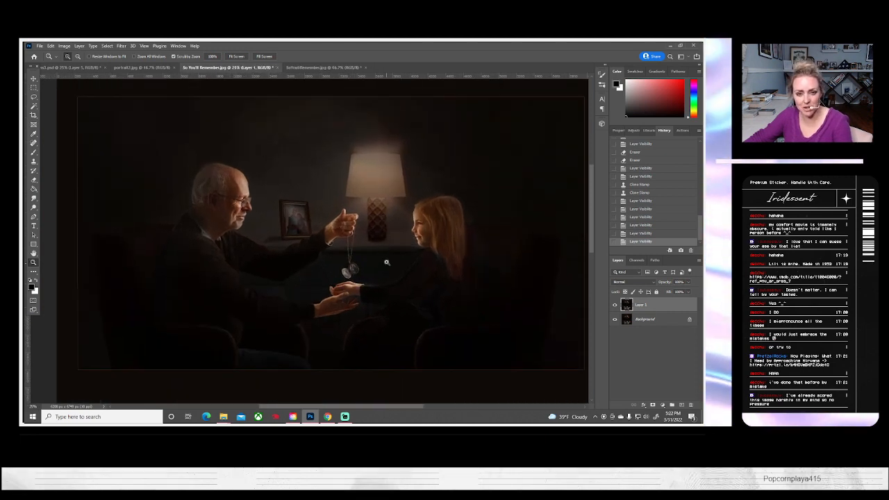
{"action": "left_click_drag", "start_coordinate": [385, 258], "coordinate": [366, 257]}
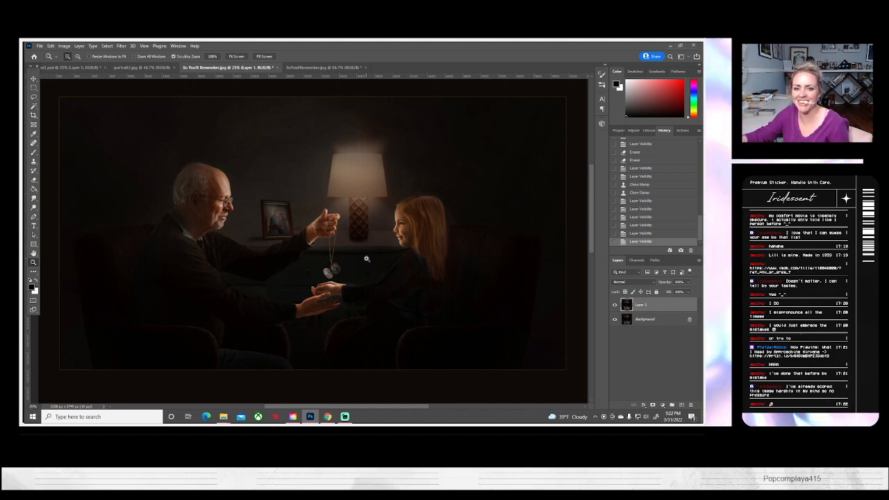
{"action": "scroll", "coordinate": [333, 262], "scroll_direction": "down", "scroll_amount": 2}
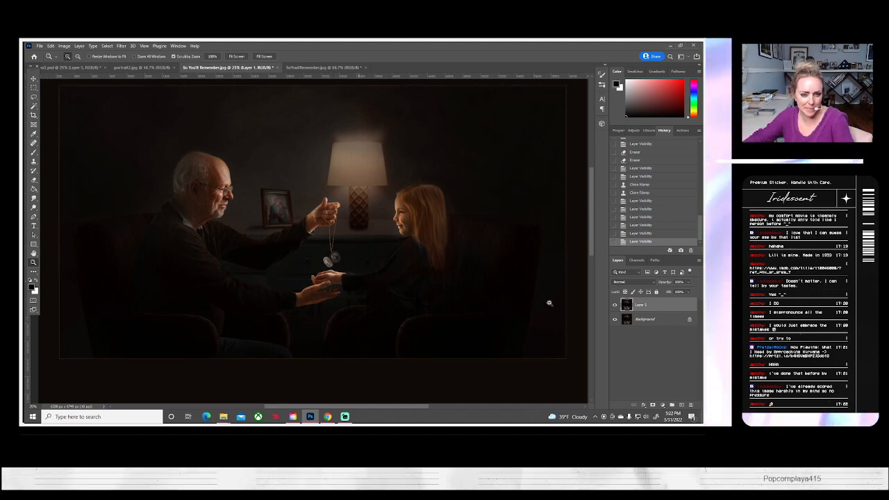
{"action": "left_click", "coordinate": [614, 305]}
{"action": "left_click", "coordinate": [615, 305]}
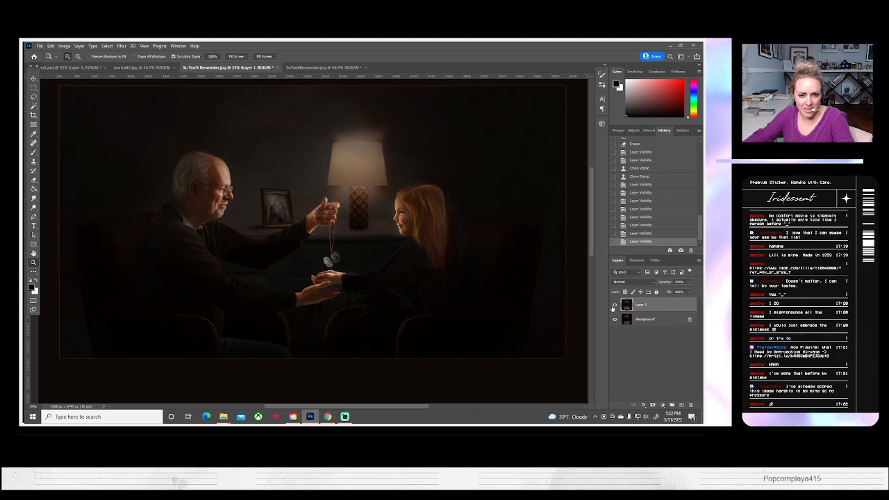
{"action": "left_click", "coordinate": [615, 305]}
{"action": "left_click", "coordinate": [614, 305]}
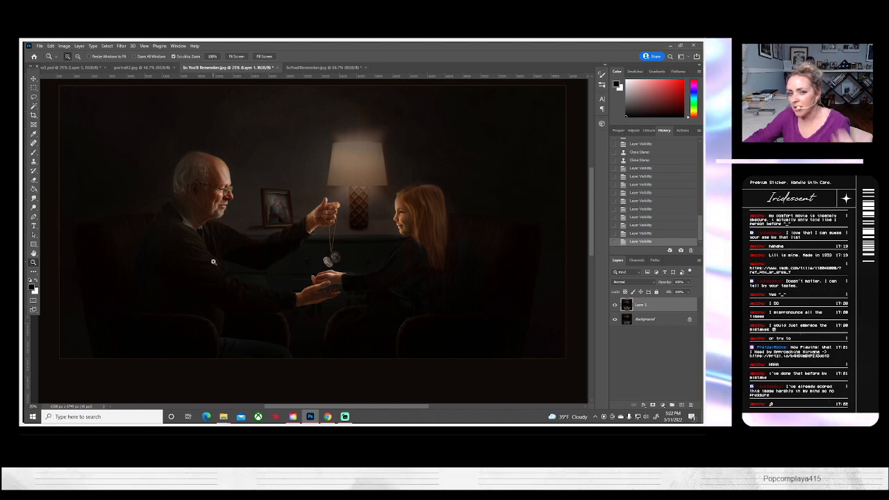
- Compare the man and girl at 33.3% with Layer 1 repeatedly hidden and shown
{"action": "left_click", "coordinate": [352, 222]}
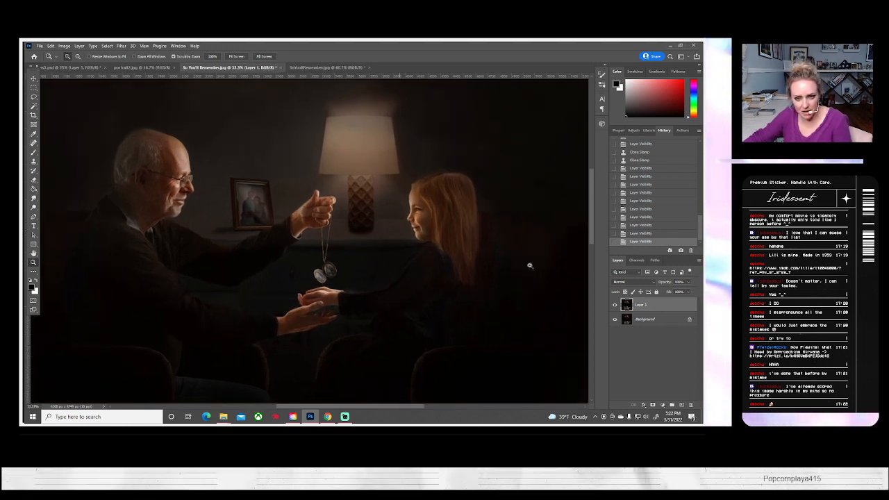
{"action": "left_click", "coordinate": [615, 306]}
{"action": "left_click", "coordinate": [615, 306]}
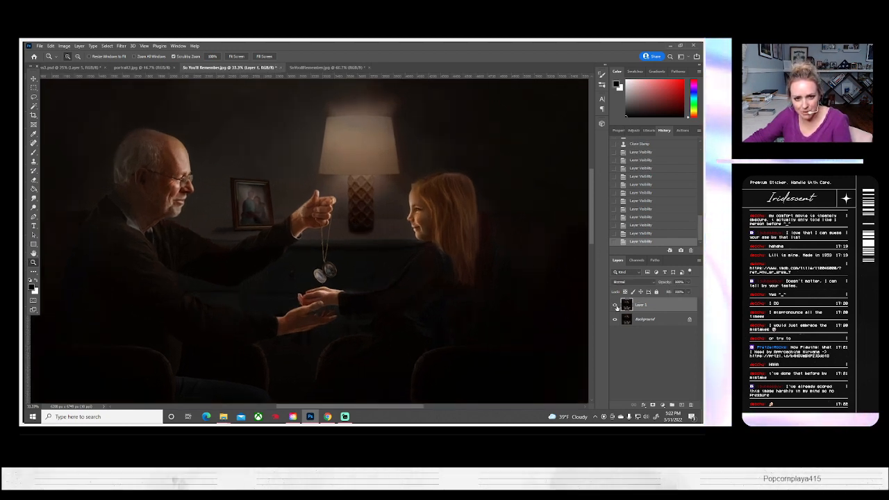
{"action": "left_click", "coordinate": [615, 306]}
{"action": "left_click", "coordinate": [615, 306]}
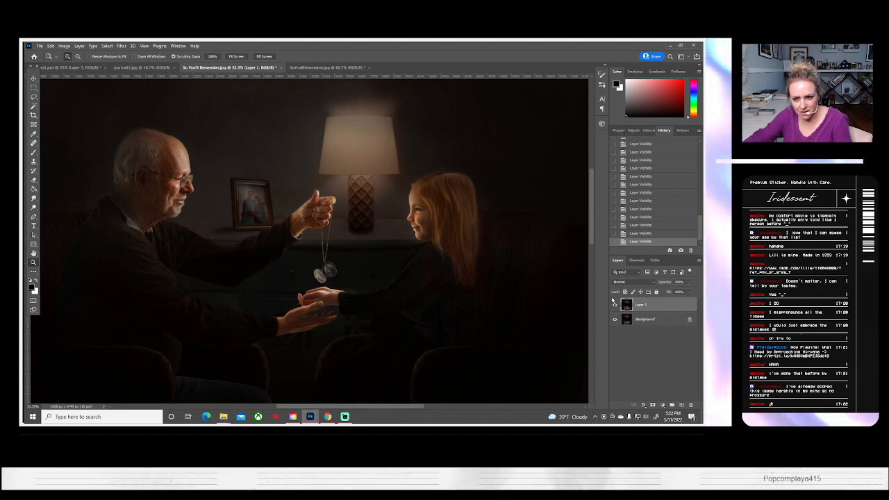
{"action": "left_click", "coordinate": [615, 306]}
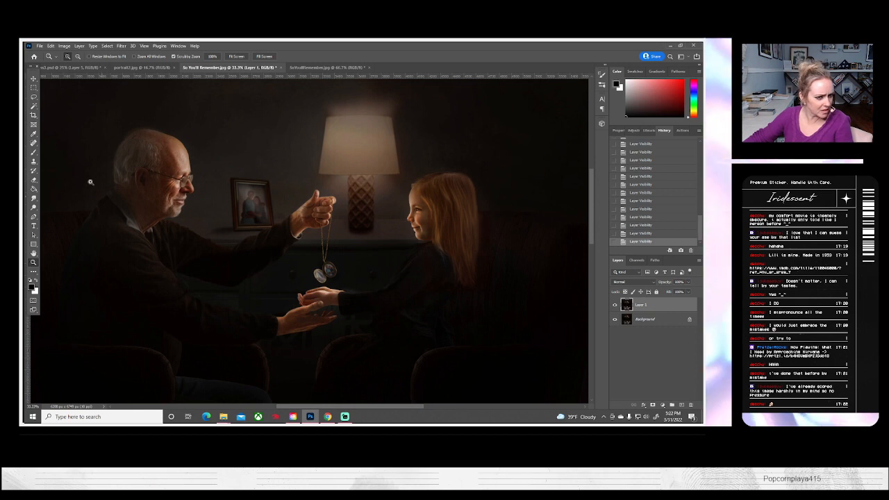
- Examine the edges of the man's beard, face, forehead and hand at 200%, including with Layer 1 hidden
{"action": "left_click_drag", "start_coordinate": [177, 202], "coordinate": [182, 211]}
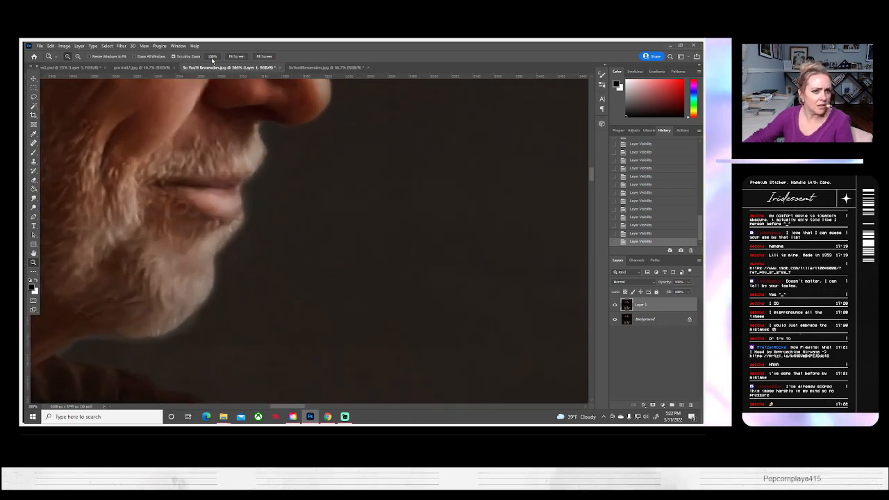
{"action": "left_click", "coordinate": [220, 202], "text": "alt"}
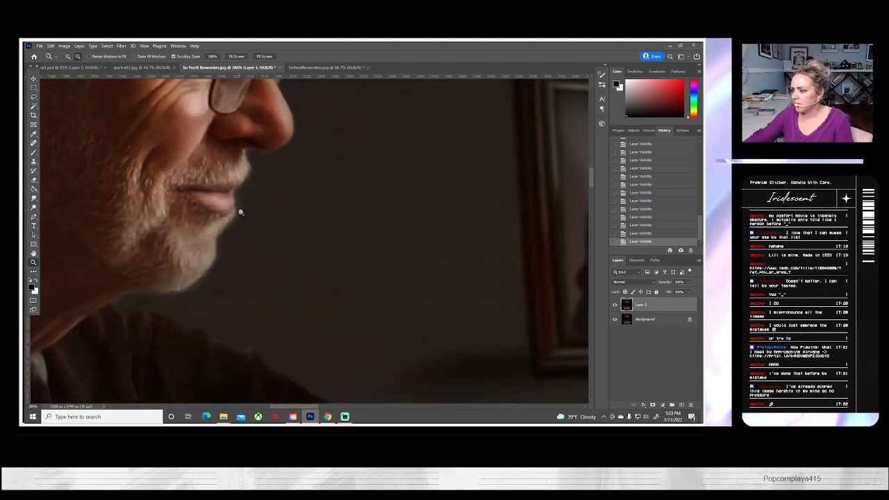
{"action": "scroll", "coordinate": [241, 244], "scroll_direction": "down", "scroll_amount": 2}
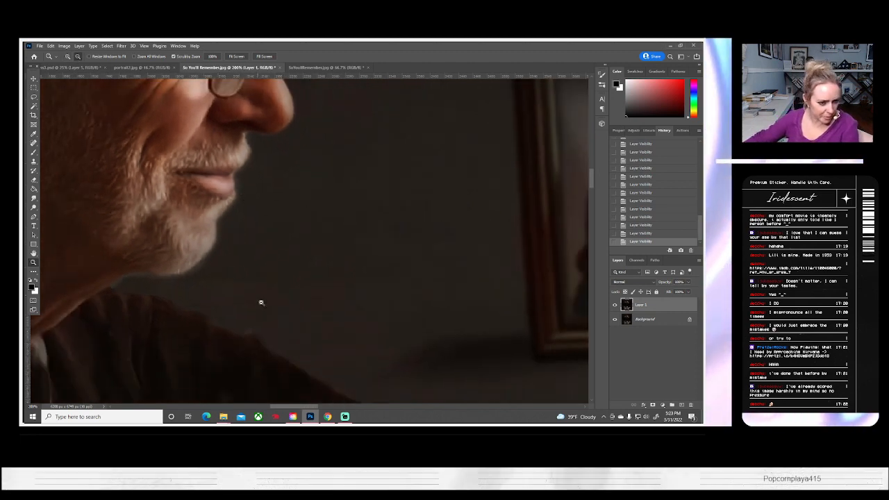
{"action": "left_click_drag", "start_coordinate": [159, 312], "coordinate": [210, 358]}
{"action": "left_click_drag", "start_coordinate": [341, 209], "coordinate": [326, 222]}
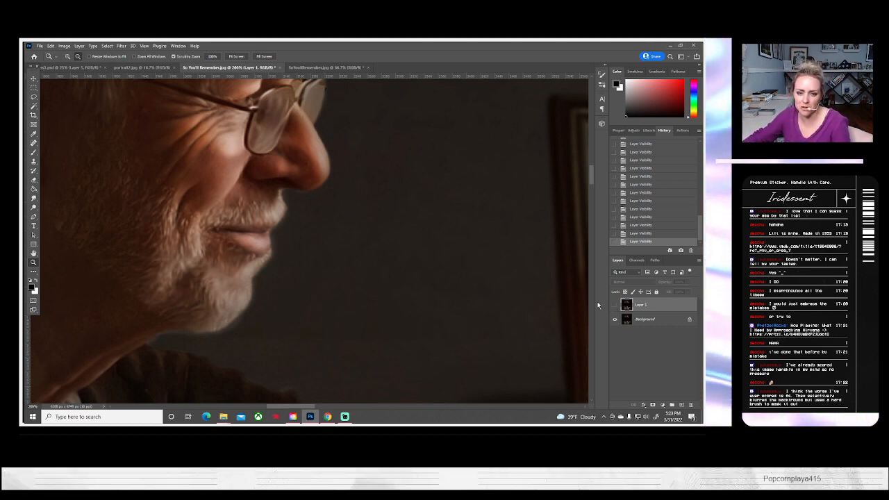
{"action": "scroll", "coordinate": [401, 274], "scroll_direction": "up", "scroll_amount": 5}
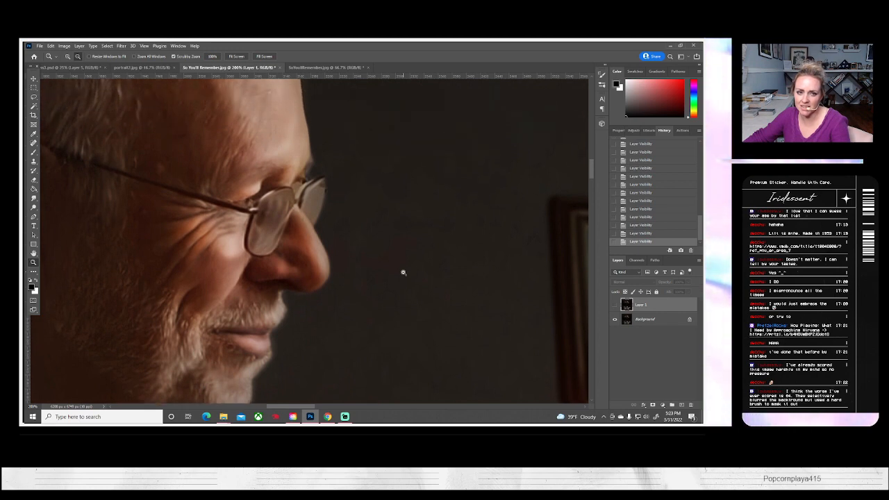
{"action": "scroll", "coordinate": [403, 272], "scroll_direction": "up", "scroll_amount": 8}
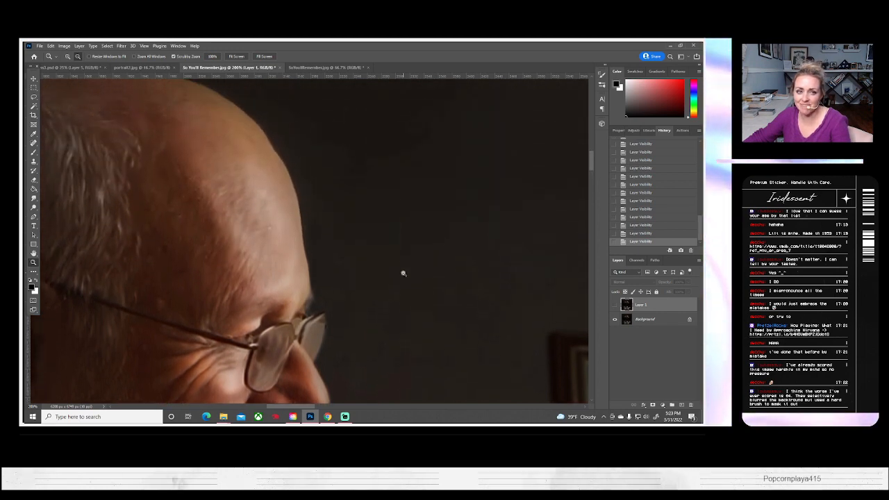
{"action": "scroll", "coordinate": [402, 273], "scroll_direction": "up", "scroll_amount": 2}
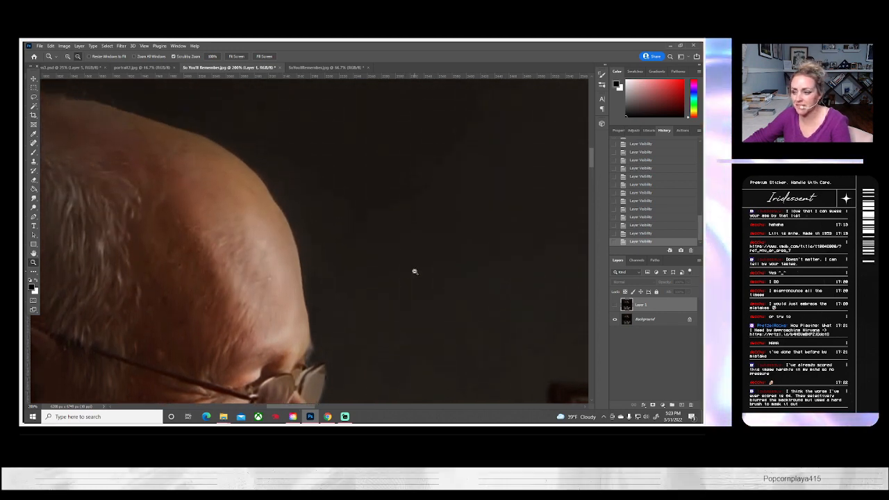
{"action": "left_click_drag", "start_coordinate": [503, 331], "coordinate": [278, 236]}
{"action": "left_click_drag", "start_coordinate": [451, 328], "coordinate": [399, 320]}
{"action": "mouse_move", "coordinate": [480, 353]}
{"action": "left_mouse_down"}
{"action": "mouse_move", "coordinate": [513, 236]}
{"action": "mouse_move", "coordinate": [473, 349]}
{"action": "mouse_move", "coordinate": [476, 337]}
{"action": "left_mouse_up"}
- Show Layer 1 again and lighten the rim of the man's cuff with the Dodge tool at a 17 px brush size
{"action": "left_click", "coordinate": [34, 207]}
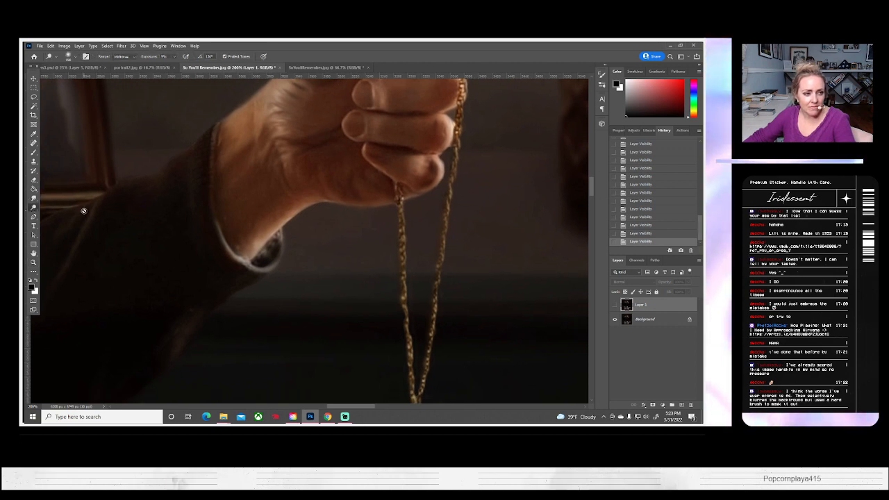
{"action": "left_click", "coordinate": [614, 305]}
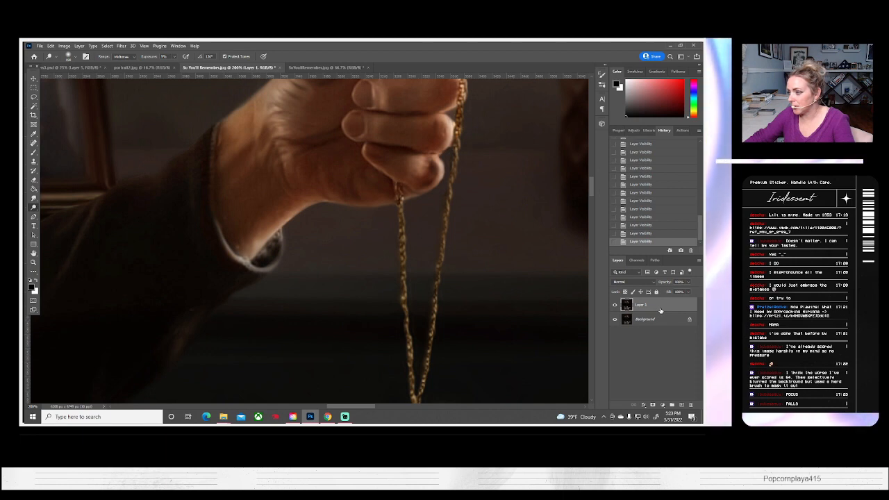
{"action": "scroll", "coordinate": [278, 269], "scroll_direction": "down", "scroll_amount": 1}
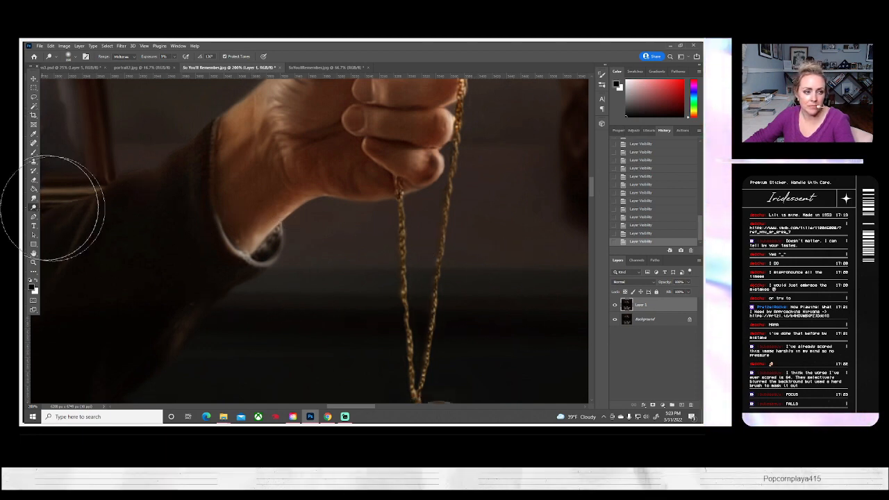
{"action": "left_click", "coordinate": [73, 56]}
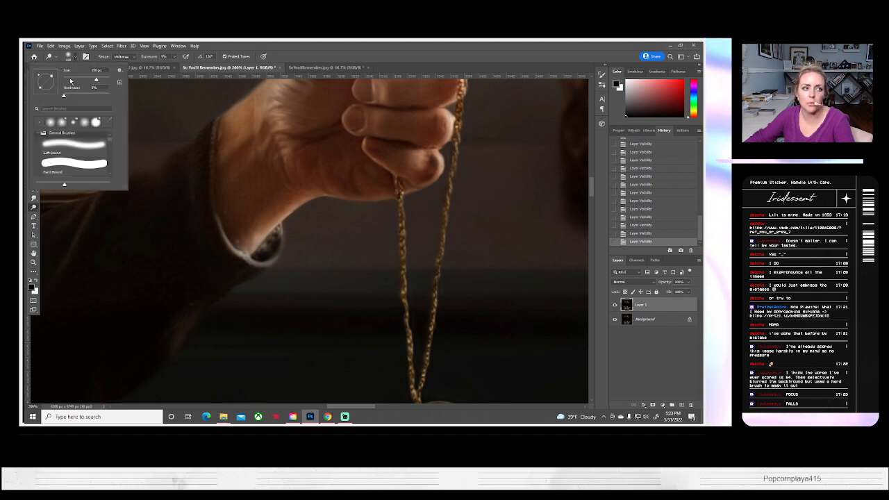
{"action": "left_click", "coordinate": [68, 79]}
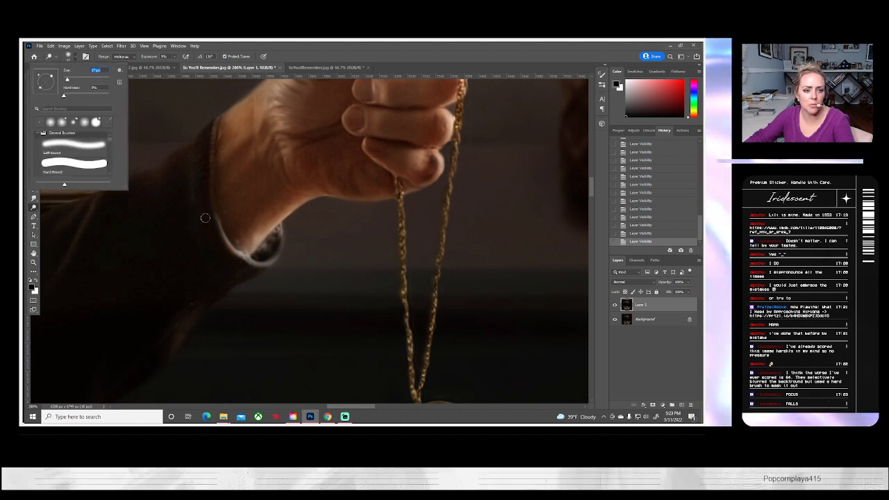
{"action": "mouse_move", "coordinate": [246, 257]}
{"action": "left_mouse_down"}
{"action": "mouse_move", "coordinate": [264, 262]}
{"action": "mouse_move", "coordinate": [253, 262]}
{"action": "mouse_move", "coordinate": [276, 246]}
{"action": "mouse_move", "coordinate": [294, 250]}
{"action": "left_mouse_up"}
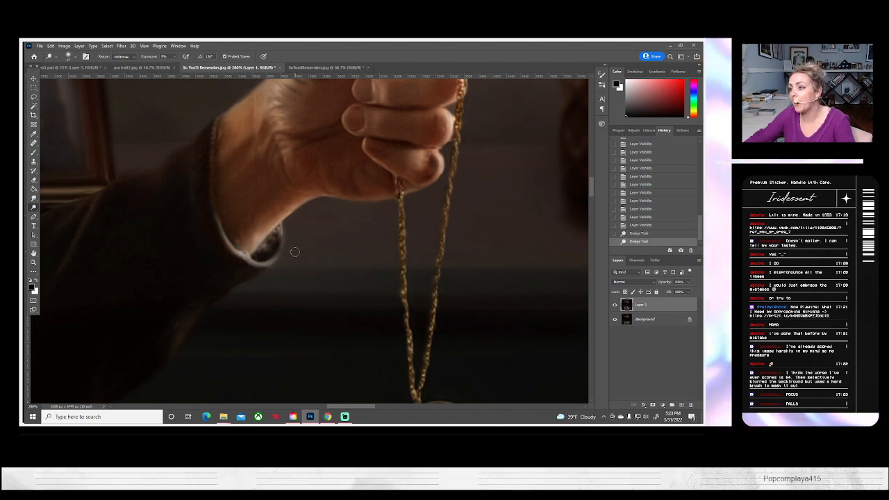
- Dodge fine highlights along the lower and outer rim of the man's cuff opening with a 7 px brush
{"action": "left_click", "coordinate": [75, 57]}
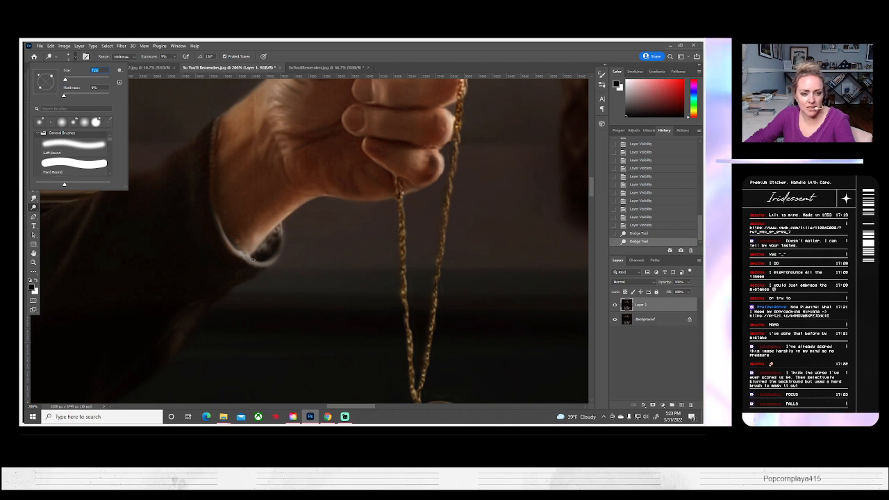
{"action": "mouse_move", "coordinate": [254, 259]}
{"action": "left_mouse_down"}
{"action": "mouse_move", "coordinate": [281, 231]}
{"action": "mouse_move", "coordinate": [280, 251]}
{"action": "mouse_move", "coordinate": [272, 261]}
{"action": "mouse_move", "coordinate": [280, 228]}
{"action": "mouse_move", "coordinate": [276, 259]}
{"action": "mouse_move", "coordinate": [280, 231]}
{"action": "mouse_move", "coordinate": [268, 261]}
{"action": "left_mouse_up"}
{"action": "left_click_drag", "start_coordinate": [277, 252], "coordinate": [274, 264]}
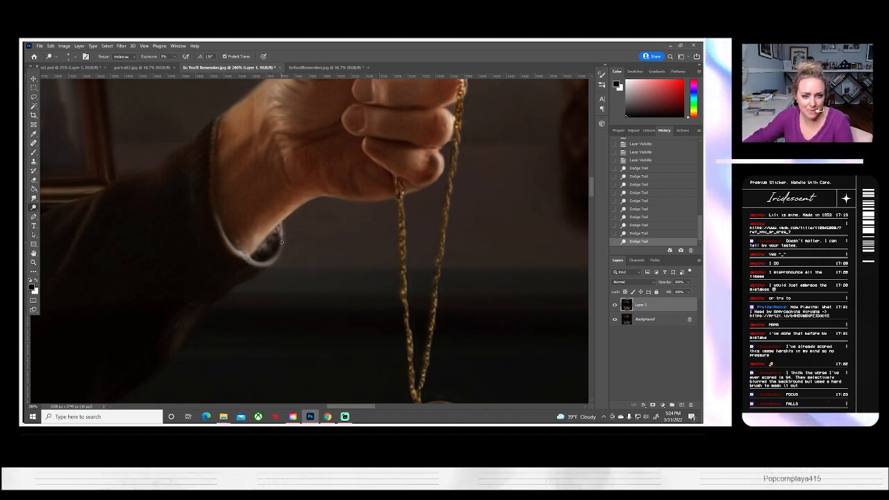
{"action": "left_click_drag", "start_coordinate": [282, 241], "coordinate": [280, 235]}
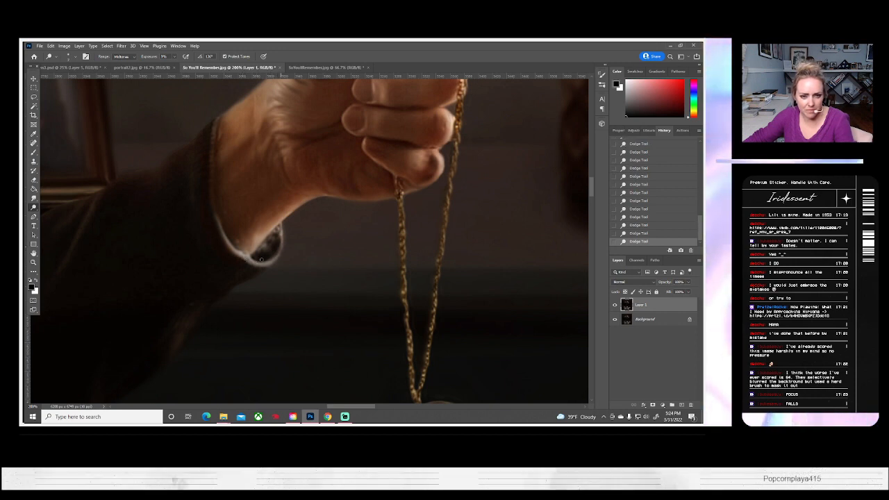
- Examine the girl's chin, neck and collar at 200% with Layer 1 hidden and shown
{"action": "left_click_drag", "start_coordinate": [512, 278], "coordinate": [334, 284]}
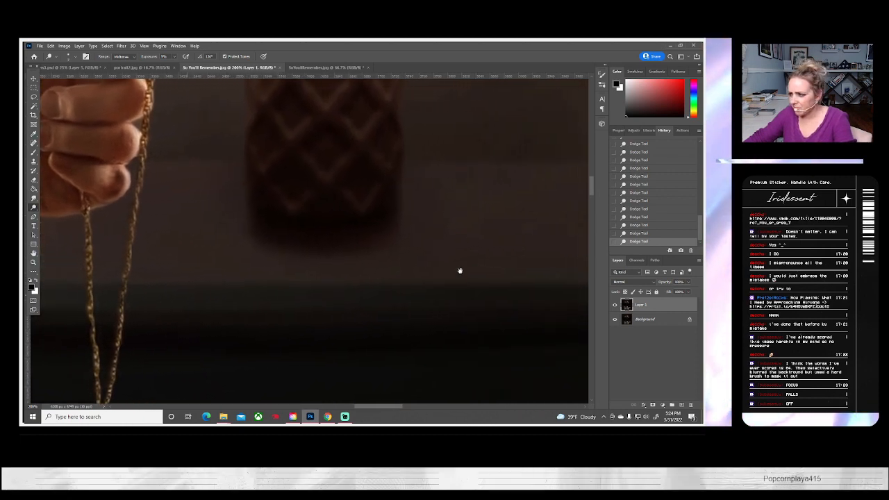
{"action": "left_click_drag", "start_coordinate": [499, 271], "coordinate": [327, 267]}
{"action": "left_click_drag", "start_coordinate": [499, 283], "coordinate": [388, 270]}
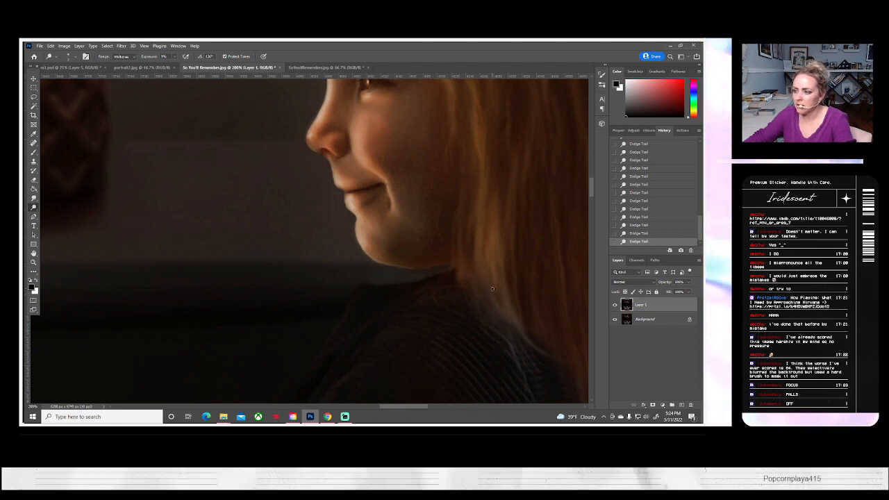
{"action": "scroll", "coordinate": [493, 289], "scroll_direction": "down", "scroll_amount": 2}
{"action": "scroll", "coordinate": [492, 289], "scroll_direction": "up", "scroll_amount": 3}
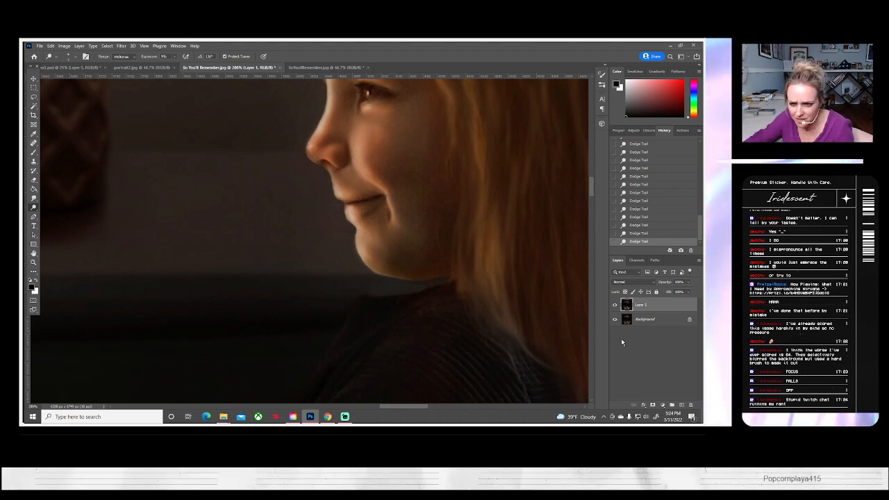
{"action": "left_click", "coordinate": [615, 305]}
{"action": "left_click", "coordinate": [615, 305]}
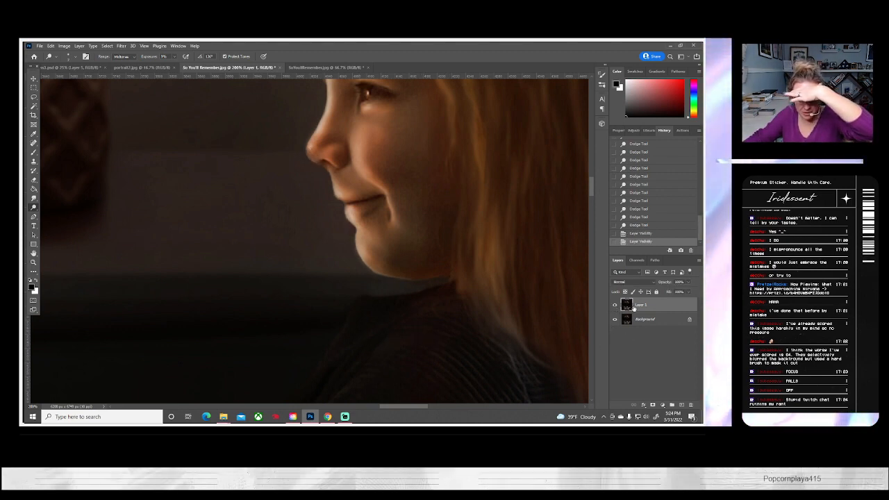
- Duplicate Layer 1 within the same document, keeping the name Layer 1 copy
{"action": "right_click", "coordinate": [633, 308]}
{"action": "left_click", "coordinate": [566, 139]}
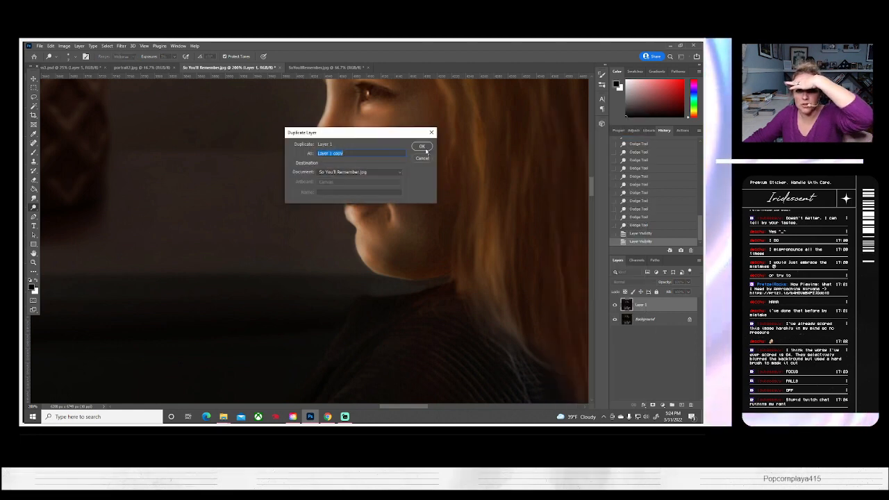
{"action": "left_click", "coordinate": [422, 147]}
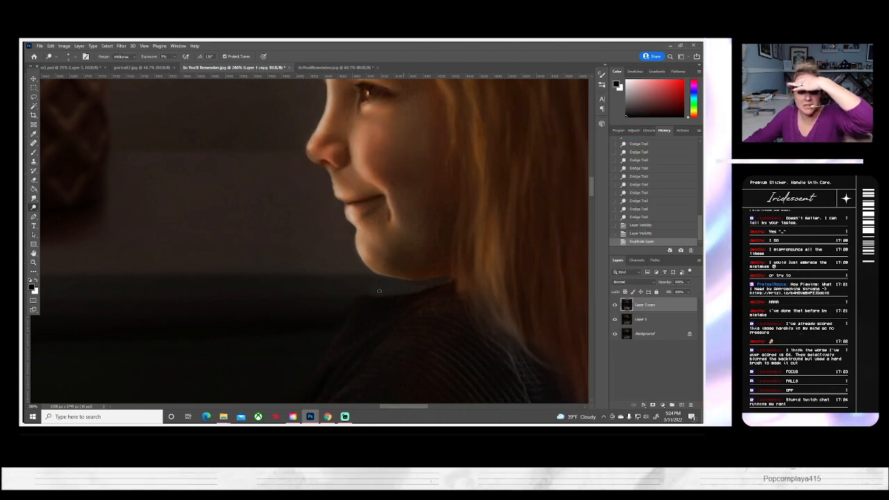
- Clone Stamp the dark background below the girl's chin over the collar's upper edge with an enlarged soft round brush
{"action": "left_click", "coordinate": [34, 163]}
{"action": "left_click", "coordinate": [56, 56]}
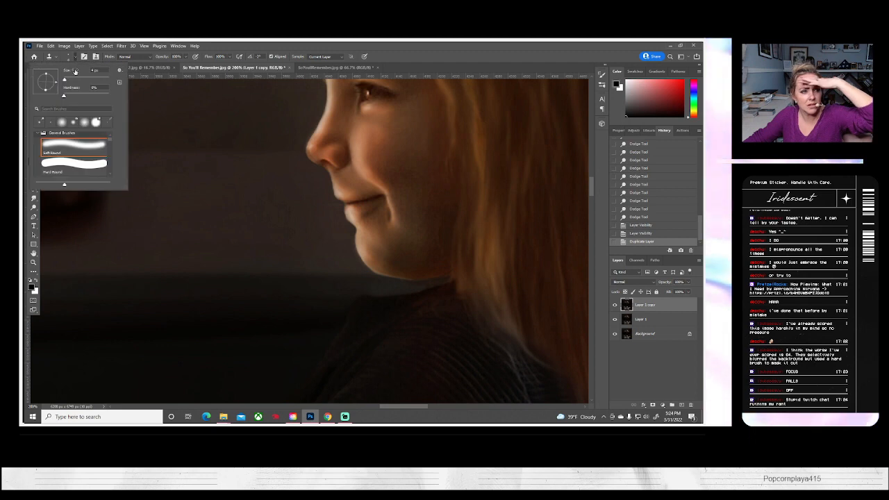
{"action": "left_click_drag", "start_coordinate": [64, 78], "coordinate": [73, 79]}
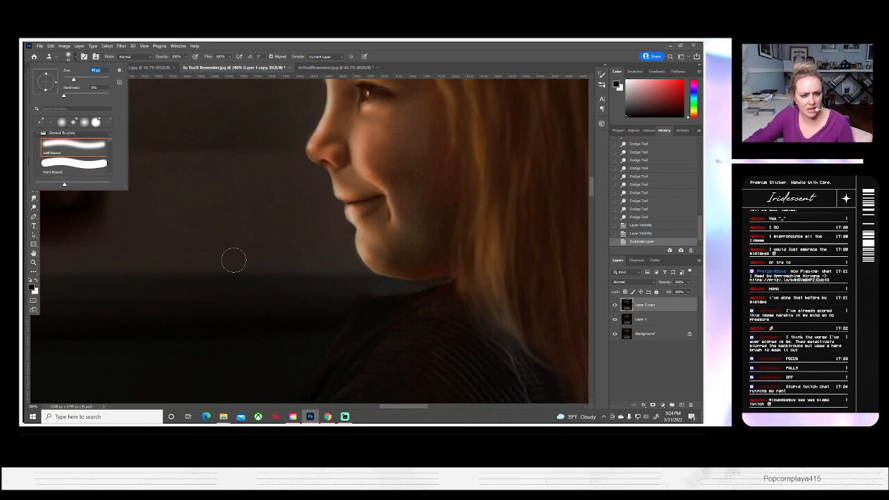
{"action": "left_click", "coordinate": [273, 287], "text": "alt"}
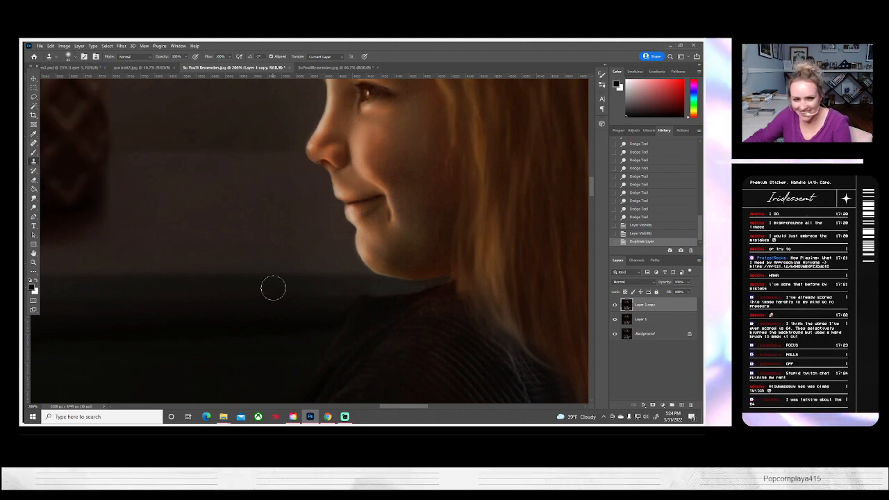
{"action": "mouse_move", "coordinate": [356, 288]}
{"action": "left_mouse_down"}
{"action": "mouse_move", "coordinate": [429, 289]}
{"action": "mouse_move", "coordinate": [399, 314]}
{"action": "mouse_move", "coordinate": [264, 322]}
{"action": "left_mouse_up"}
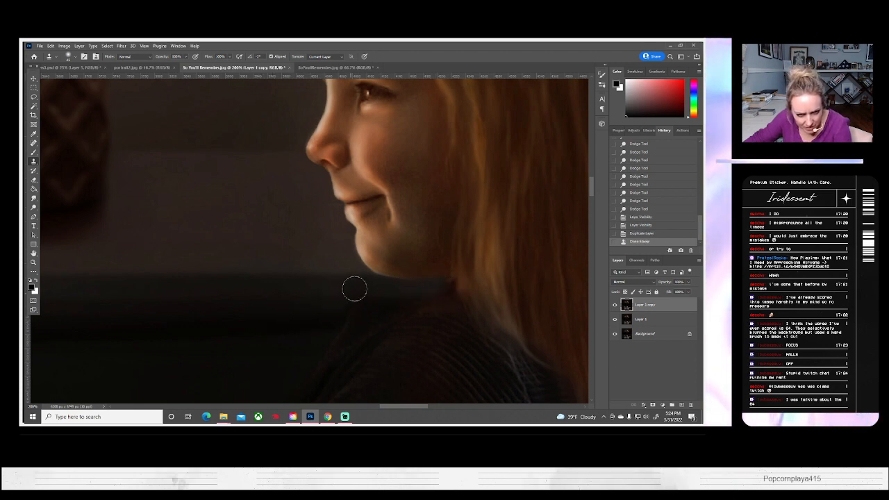
{"action": "mouse_move", "coordinate": [355, 288]}
{"action": "left_mouse_down"}
{"action": "mouse_move", "coordinate": [305, 295]}
{"action": "mouse_move", "coordinate": [174, 275]}
{"action": "left_mouse_up"}
- Erase the cloned overlap along the girl's jawline and neck on Layer 1 copy, comparing with that layer hidden and shown
{"action": "left_click", "coordinate": [33, 180]}
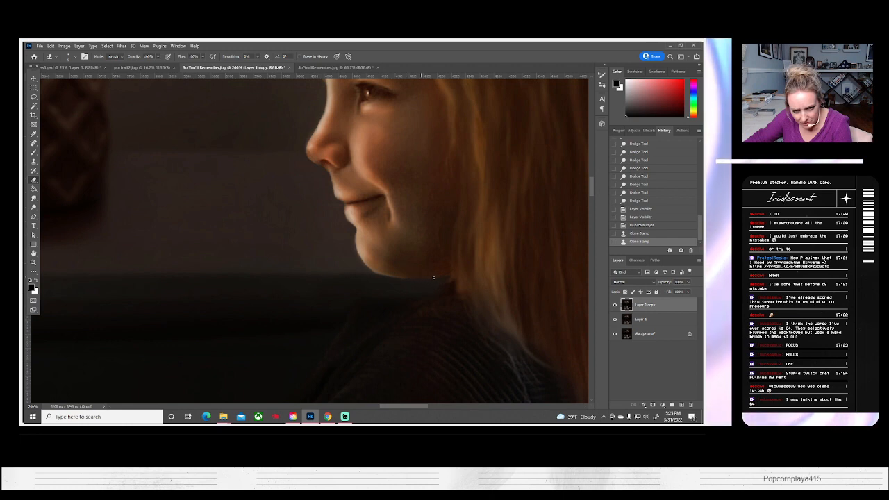
{"action": "mouse_move", "coordinate": [433, 277]}
{"action": "left_mouse_down"}
{"action": "mouse_move", "coordinate": [461, 268]}
{"action": "mouse_move", "coordinate": [388, 270]}
{"action": "mouse_move", "coordinate": [451, 270]}
{"action": "left_mouse_up"}
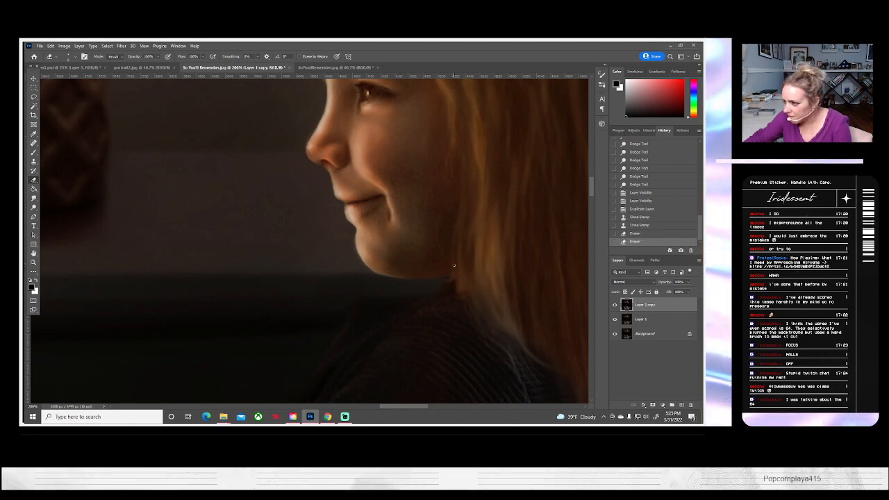
{"action": "left_click", "coordinate": [615, 305]}
{"action": "left_click", "coordinate": [615, 306]}
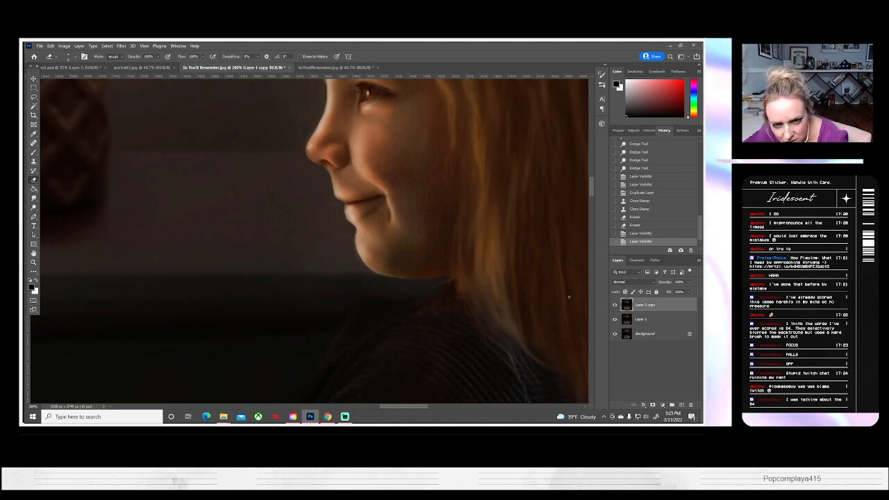
{"action": "left_click", "coordinate": [408, 278]}
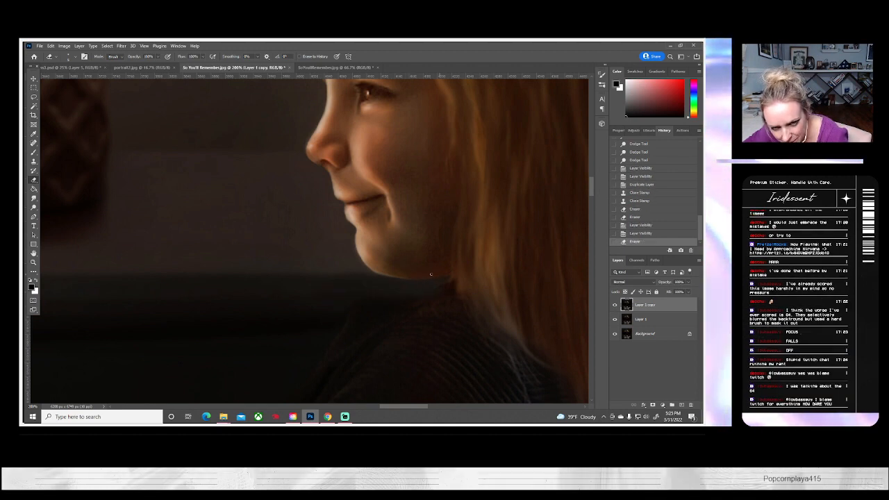
{"action": "left_click_drag", "start_coordinate": [438, 277], "coordinate": [420, 279]}
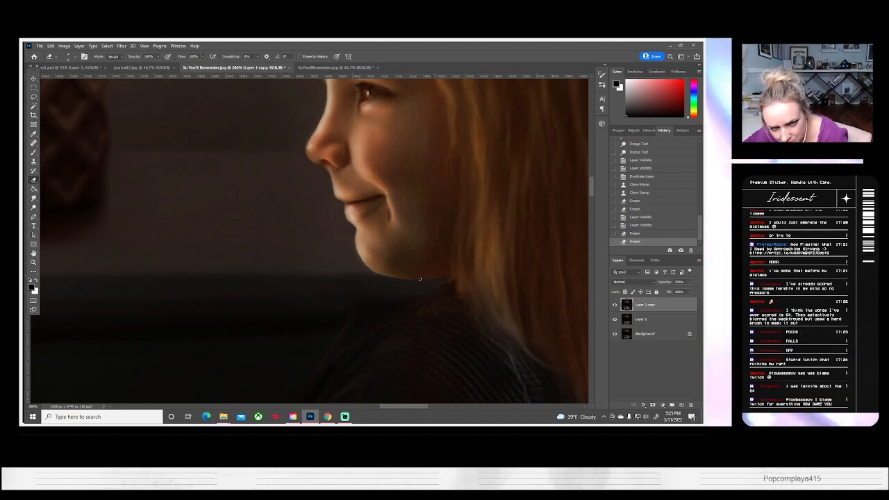
{"action": "left_click", "coordinate": [614, 305]}
{"action": "left_click", "coordinate": [614, 305]}
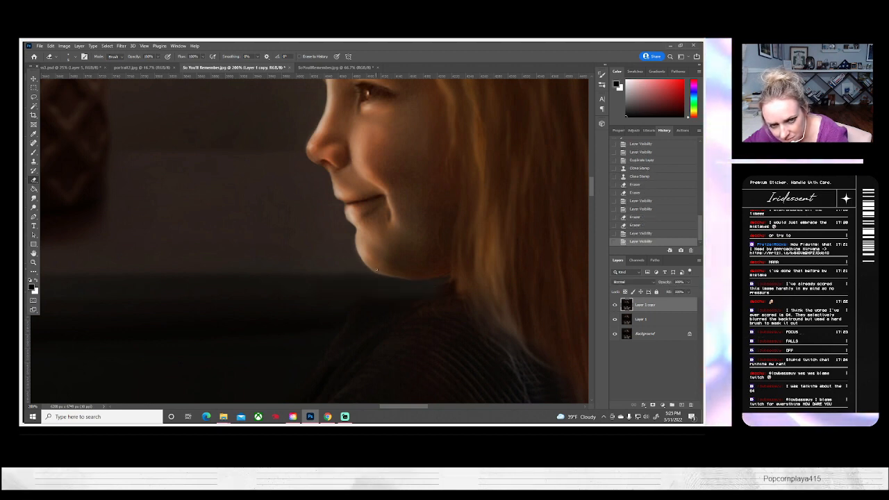
- Erase more of Layer 1 copy from under the chin to the hair, and compare with the layer toggled repeatedly
{"action": "left_click_drag", "start_coordinate": [393, 276], "coordinate": [473, 262]}
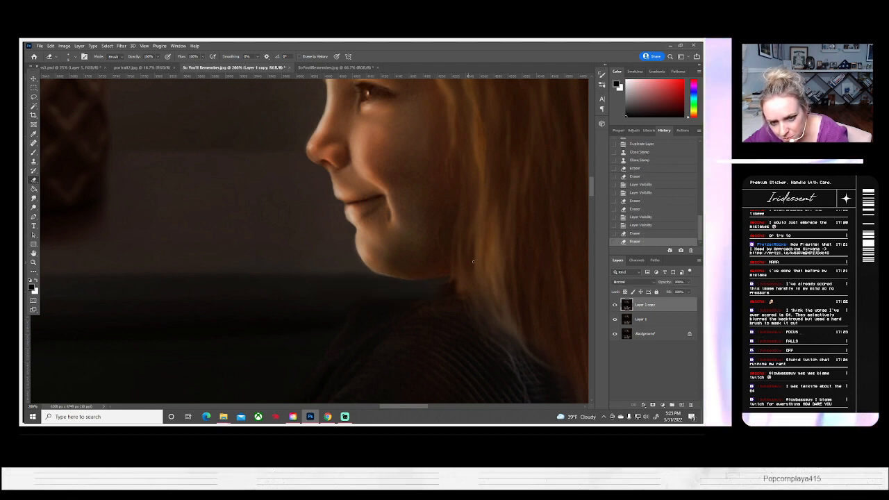
{"action": "left_click", "coordinate": [614, 306]}
{"action": "left_click", "coordinate": [614, 306]}
{"action": "left_click", "coordinate": [614, 306]}
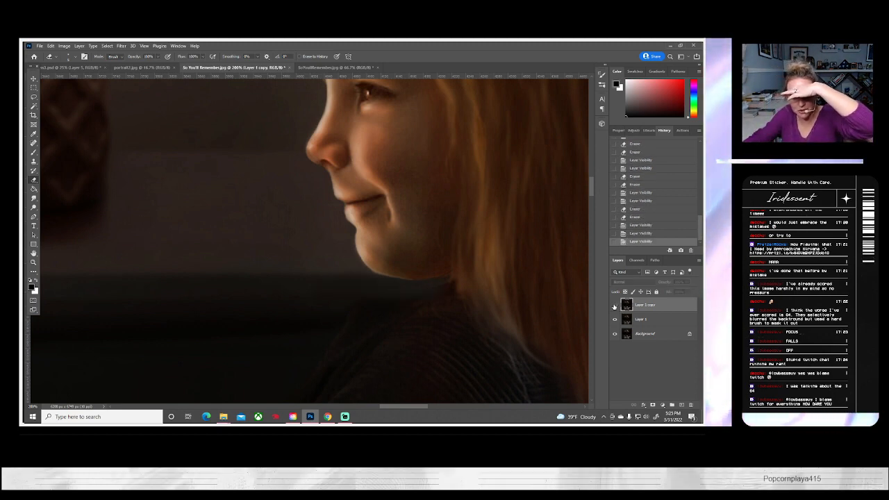
{"action": "left_click", "coordinate": [614, 306]}
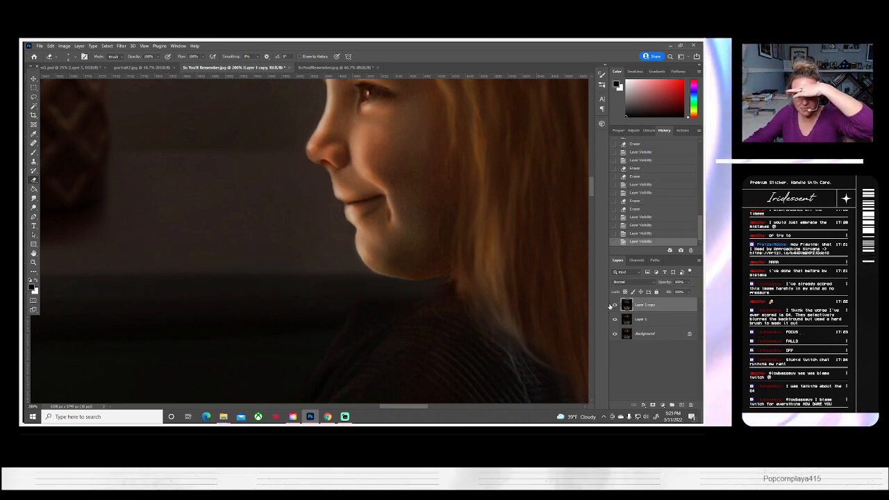
- Try erasing Layer 1 copy along the girl's collar with a larger soft eraser, and undo the stroke
{"action": "left_click", "coordinate": [75, 57]}
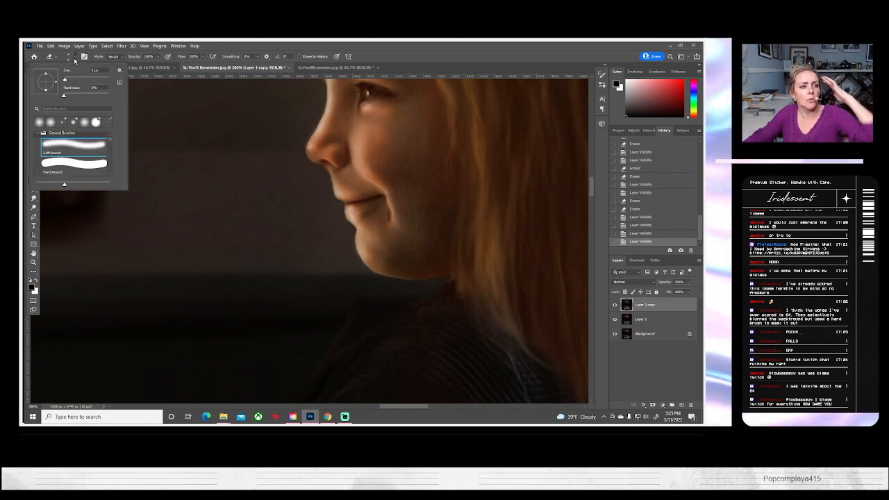
{"action": "left_click", "coordinate": [78, 80]}
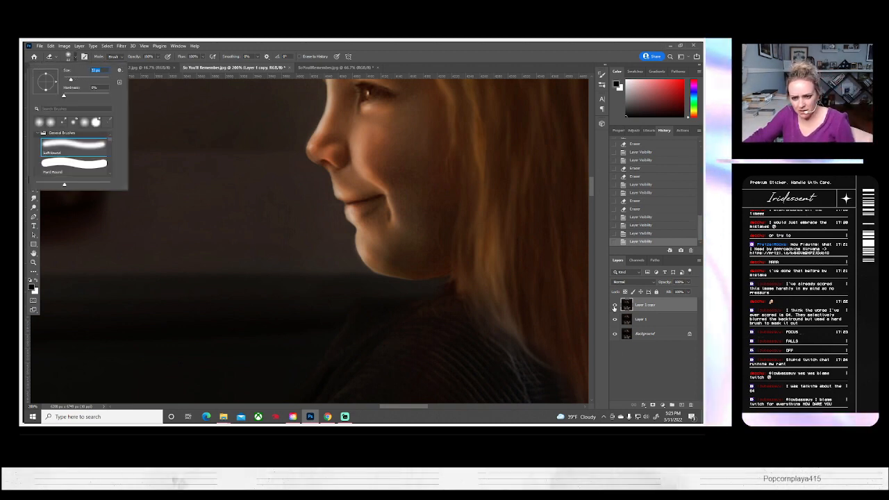
{"action": "left_click", "coordinate": [614, 306]}
{"action": "left_click", "coordinate": [615, 308]}
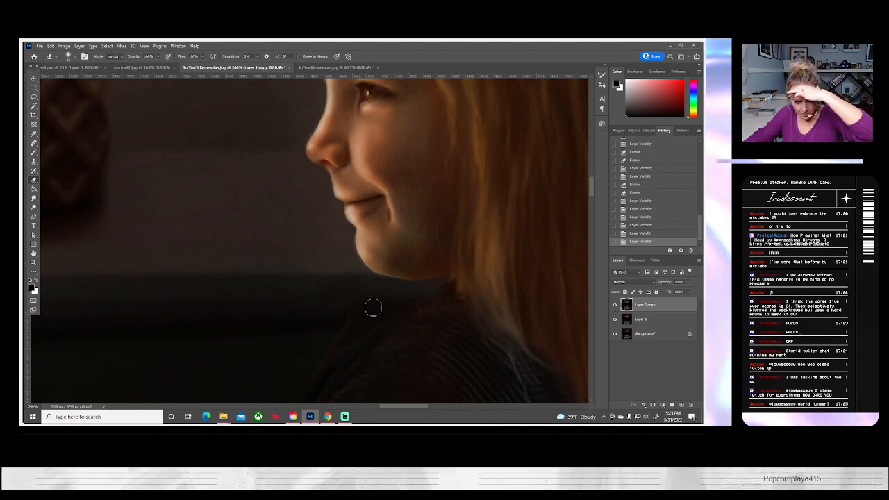
{"action": "left_click_drag", "start_coordinate": [373, 308], "coordinate": [467, 290]}
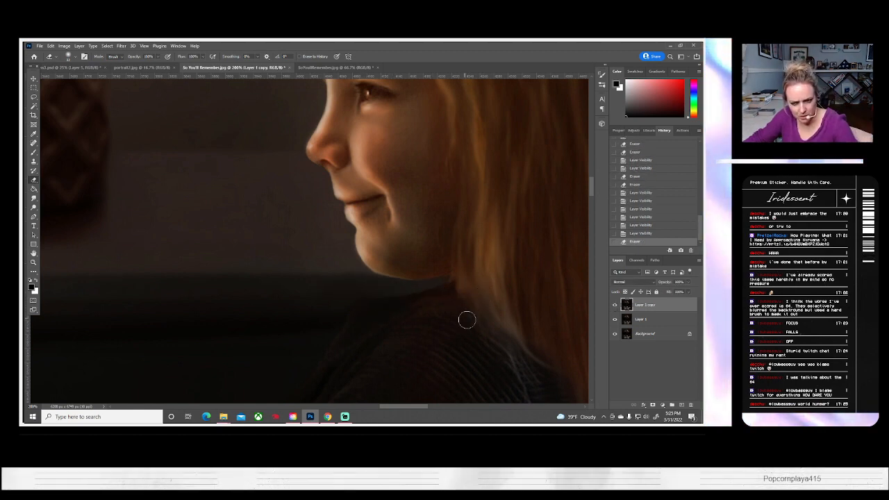
{"action": "key", "text": "ctrl+z"}
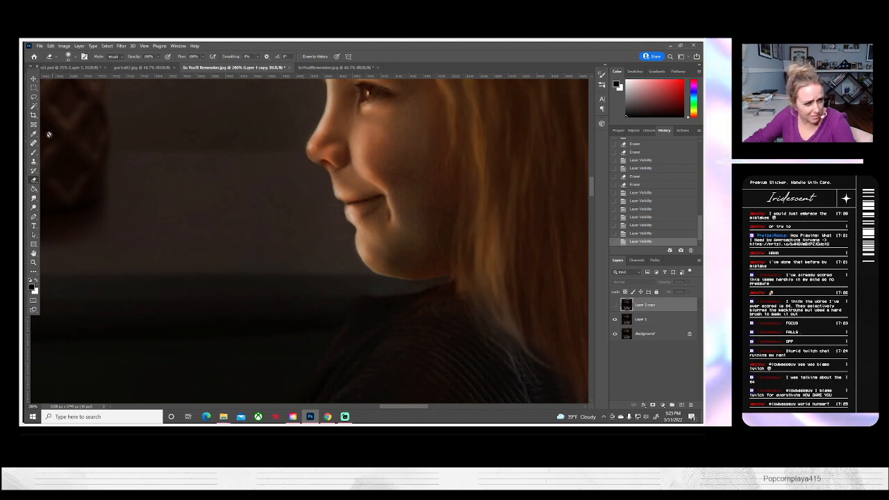
- Lasso the girl's collar and shoulder area on Layer 1 copy, delete it, deselect, and compare with the layer hidden and shown
{"action": "left_click", "coordinate": [33, 96]}
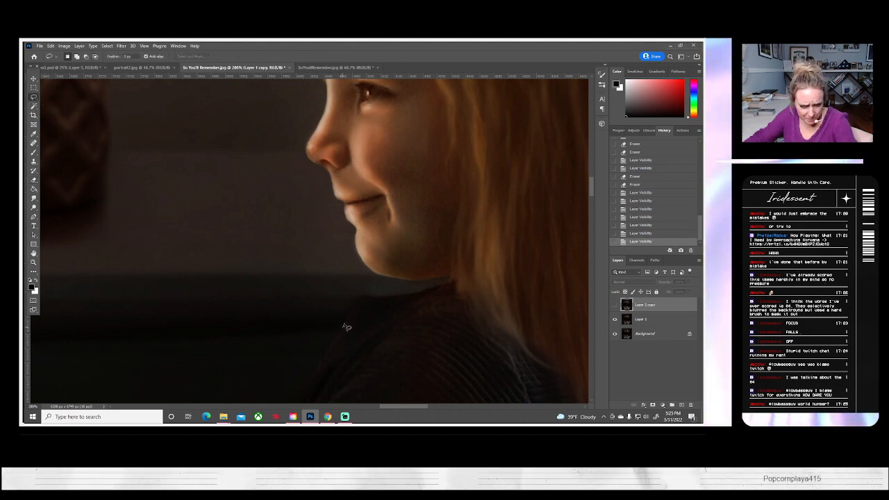
{"action": "mouse_move", "coordinate": [346, 326]}
{"action": "left_mouse_down"}
{"action": "mouse_move", "coordinate": [363, 301]}
{"action": "mouse_move", "coordinate": [470, 283]}
{"action": "mouse_move", "coordinate": [479, 347]}
{"action": "mouse_move", "coordinate": [375, 372]}
{"action": "left_mouse_up"}
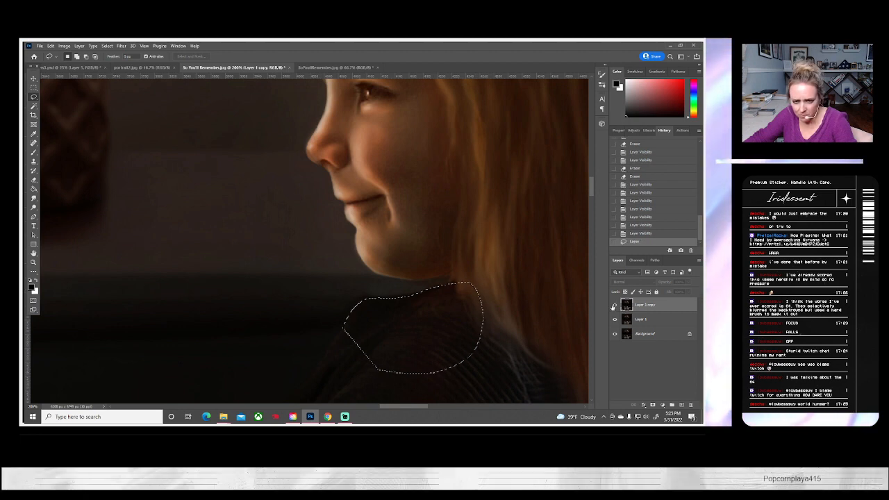
{"action": "left_click", "coordinate": [615, 306]}
{"action": "key", "text": "Delete"}
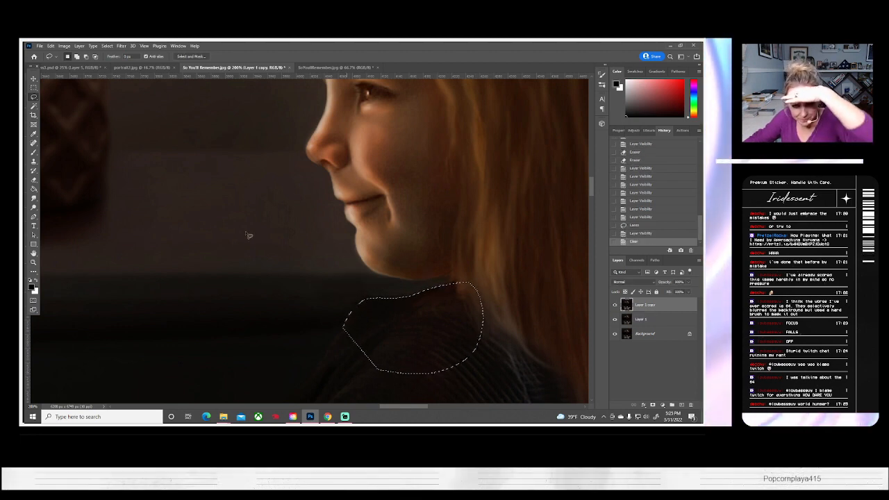
{"action": "left_click", "coordinate": [108, 46]}
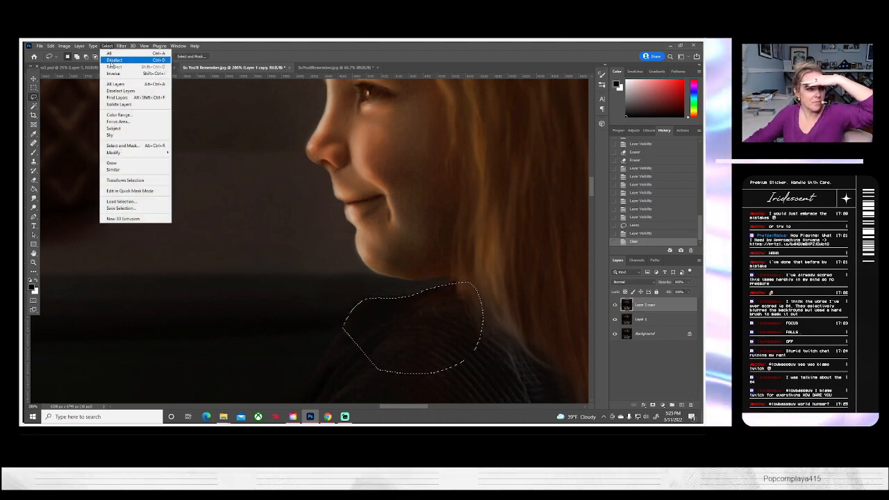
{"action": "left_click", "coordinate": [113, 60]}
{"action": "left_click", "coordinate": [614, 306]}
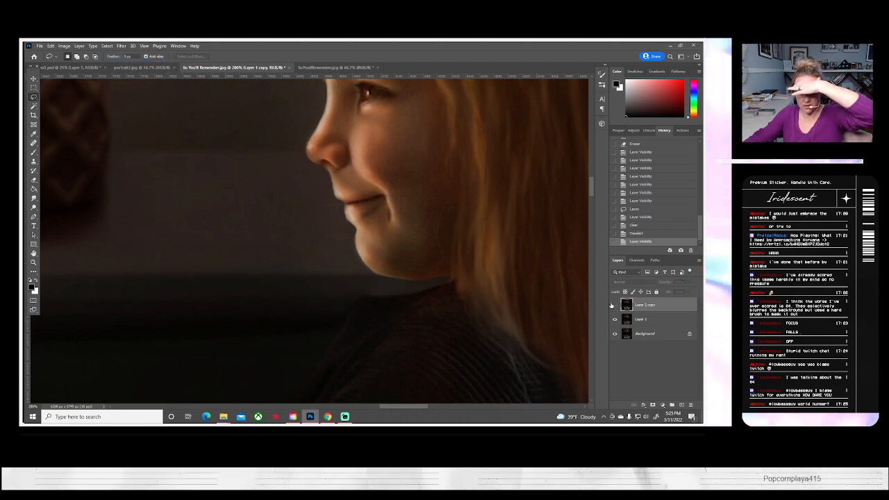
{"action": "left_click", "coordinate": [615, 305]}
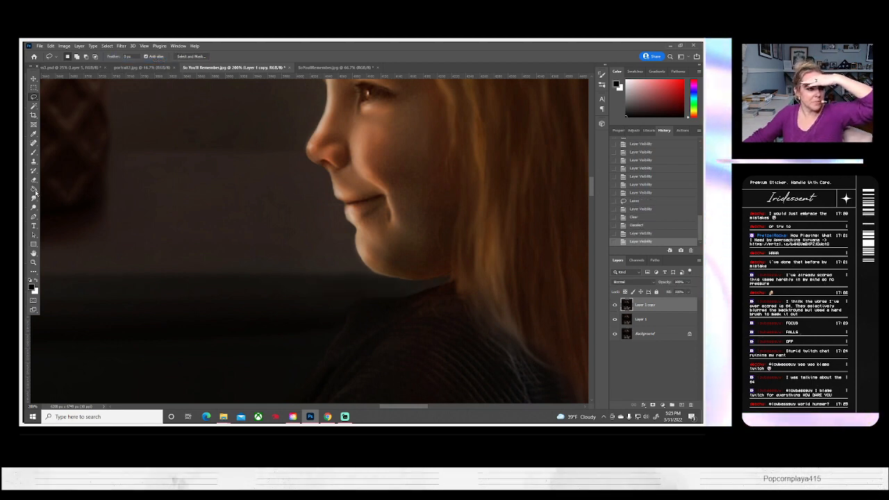
- Try smudging the edge where the girl's neck, hair and collar meet on Layer 1 copy, and revert to the state before the smudges
{"action": "left_click", "coordinate": [34, 198]}
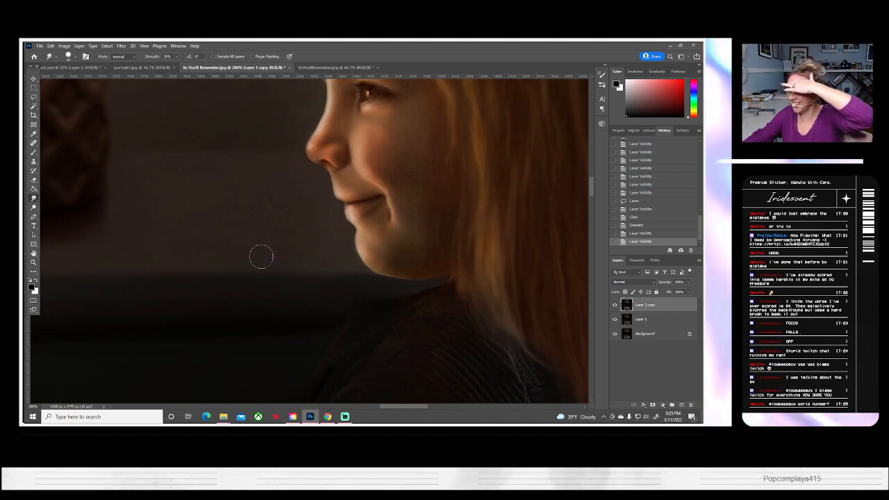
{"action": "mouse_move", "coordinate": [430, 288]}
{"action": "left_mouse_down"}
{"action": "mouse_move", "coordinate": [472, 274]}
{"action": "mouse_move", "coordinate": [466, 303]}
{"action": "mouse_move", "coordinate": [449, 262]}
{"action": "left_mouse_up"}
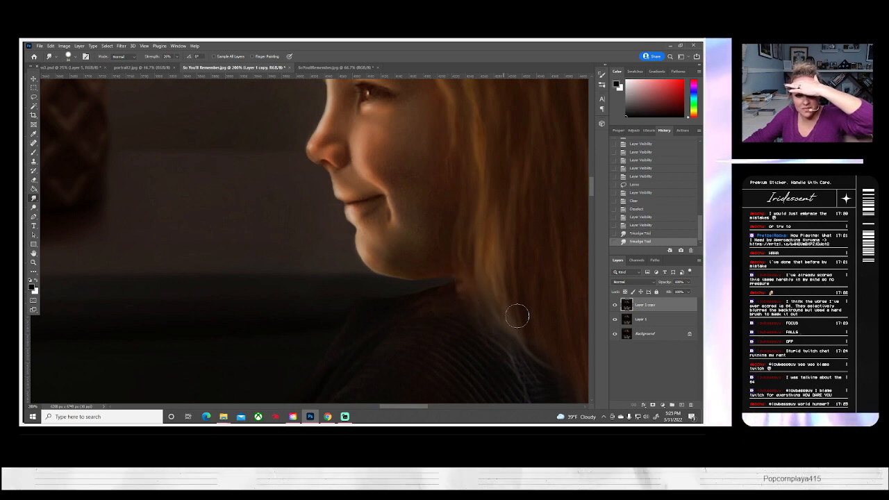
{"action": "key", "text": "ctrl+z"}
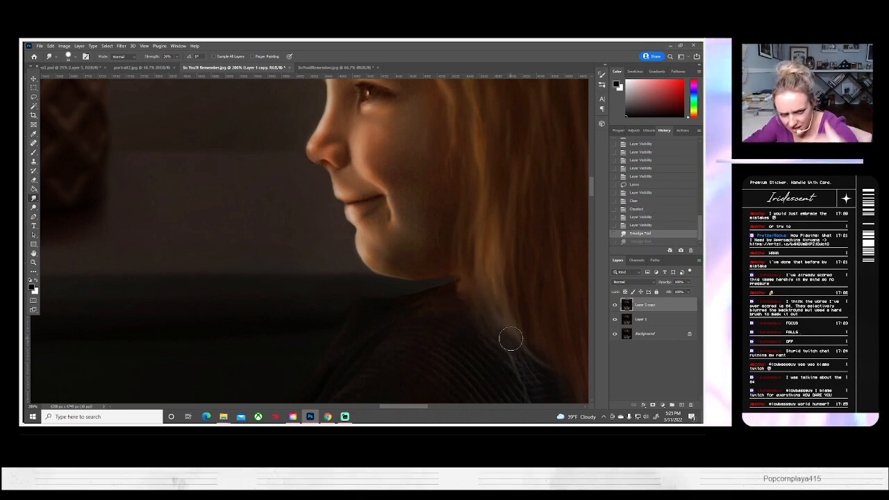
{"action": "left_click", "coordinate": [614, 305]}
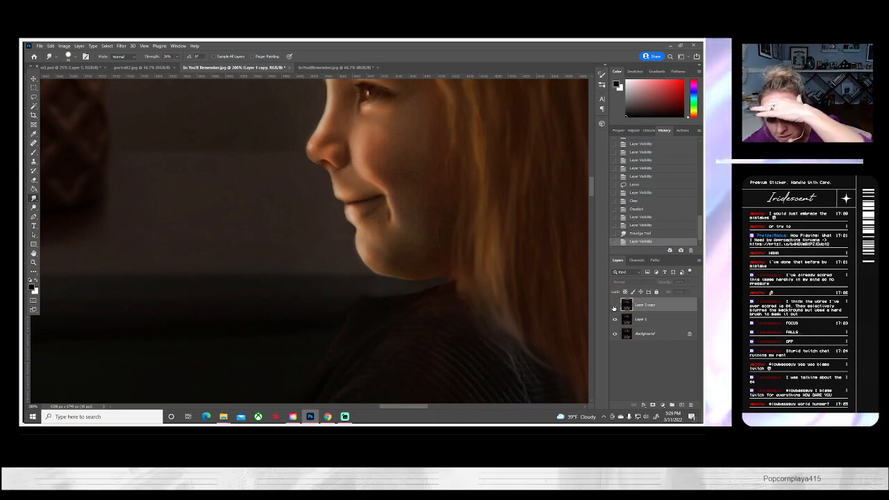
{"action": "left_click", "coordinate": [615, 305]}
{"action": "left_click_drag", "start_coordinate": [462, 274], "coordinate": [455, 276]}
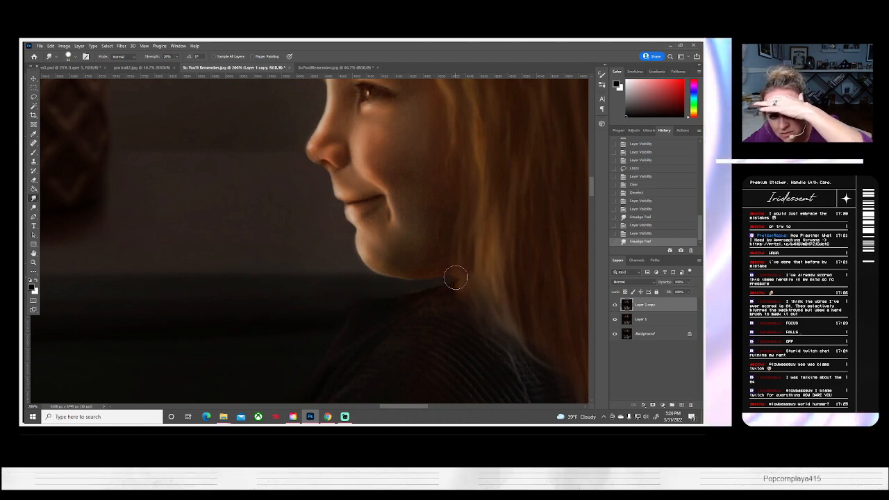
{"action": "left_click", "coordinate": [641, 209]}
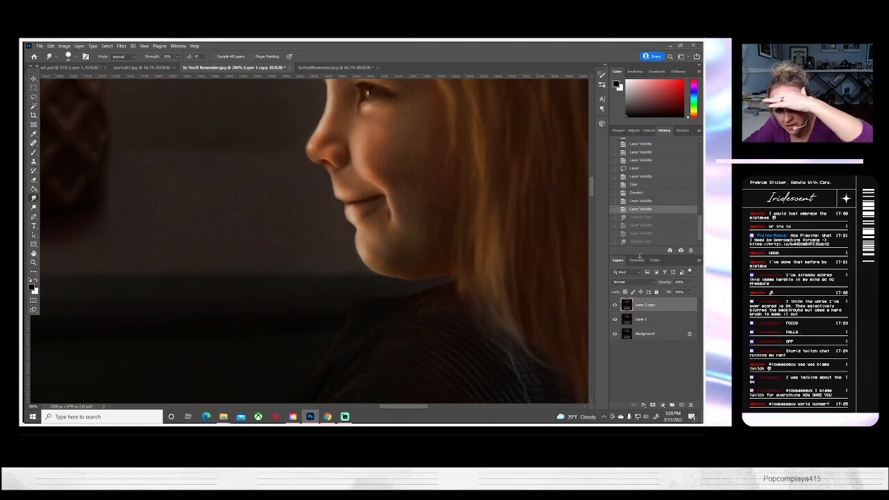
{"action": "left_click", "coordinate": [615, 306]}
{"action": "left_click", "coordinate": [614, 306]}
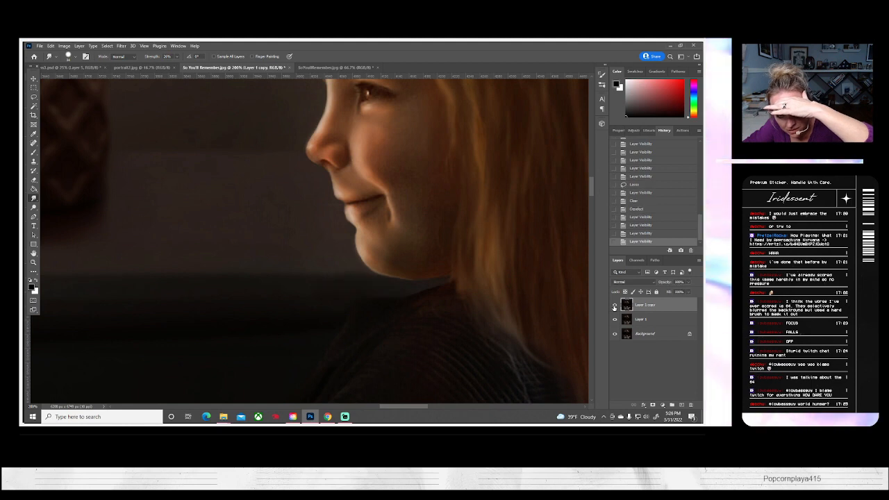
- Smudge the collar's upper edge below the girl's chin with a smaller brush, and compare with Layer 1 copy hidden and shown
{"action": "left_click", "coordinate": [74, 56]}
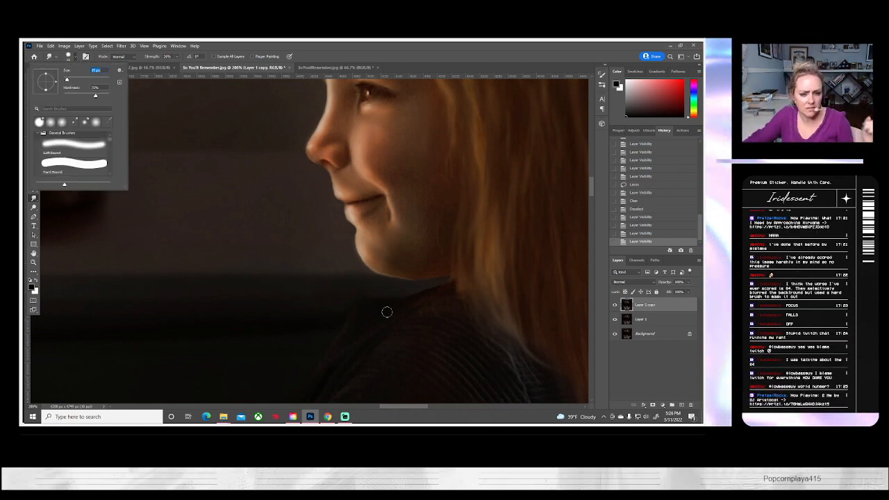
{"action": "left_click", "coordinate": [614, 305]}
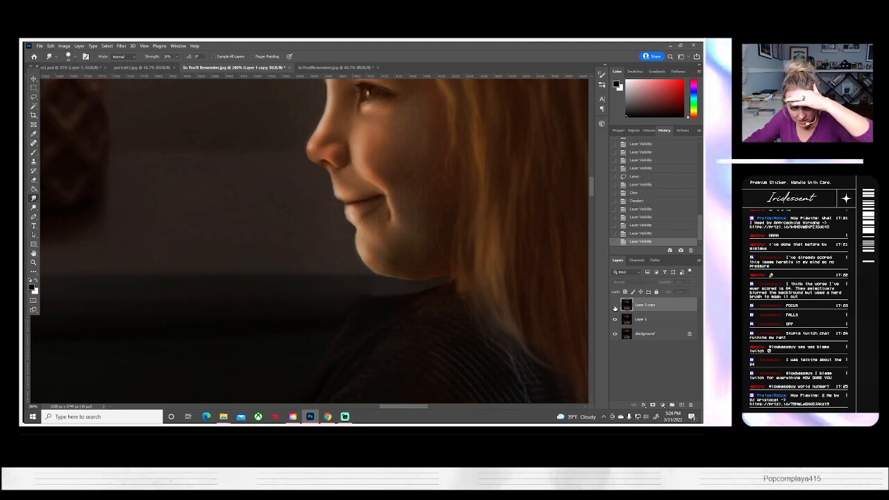
{"action": "left_click", "coordinate": [614, 305]}
{"action": "left_click_drag", "start_coordinate": [376, 302], "coordinate": [423, 293]}
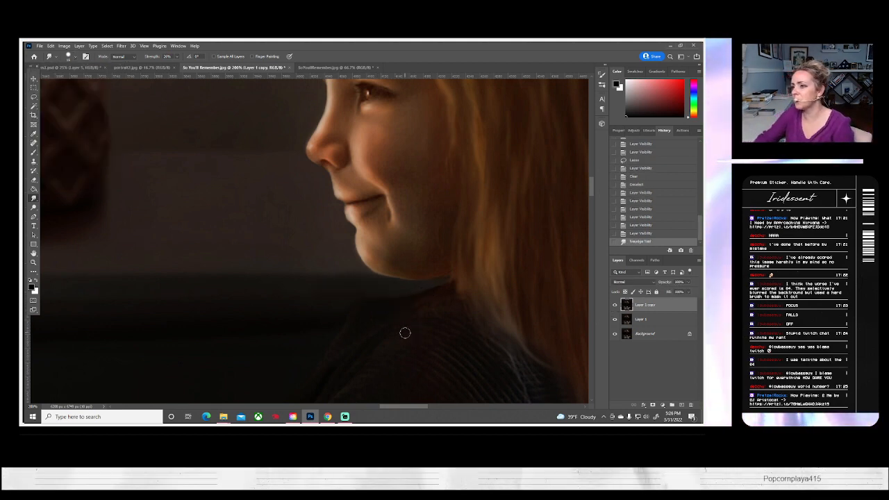
{"action": "left_click", "coordinate": [616, 306]}
{"action": "left_click", "coordinate": [616, 306]}
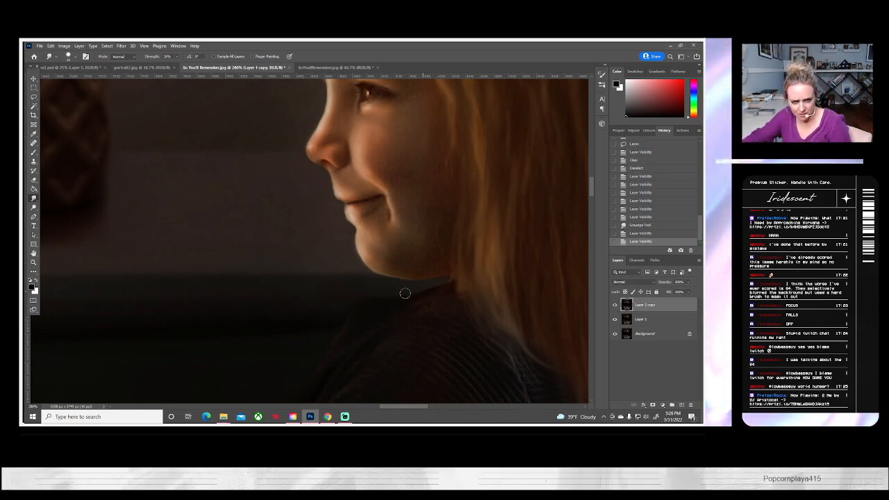
- Smudge the collar edge once more from below the chin toward the dark background, and compare by toggling Layer 1 copy repeatedly
{"action": "mouse_move", "coordinate": [405, 294]}
{"action": "left_mouse_down"}
{"action": "mouse_move", "coordinate": [408, 316]}
{"action": "mouse_move", "coordinate": [430, 305]}
{"action": "mouse_move", "coordinate": [389, 306]}
{"action": "left_mouse_up"}
{"action": "left_click", "coordinate": [614, 305]}
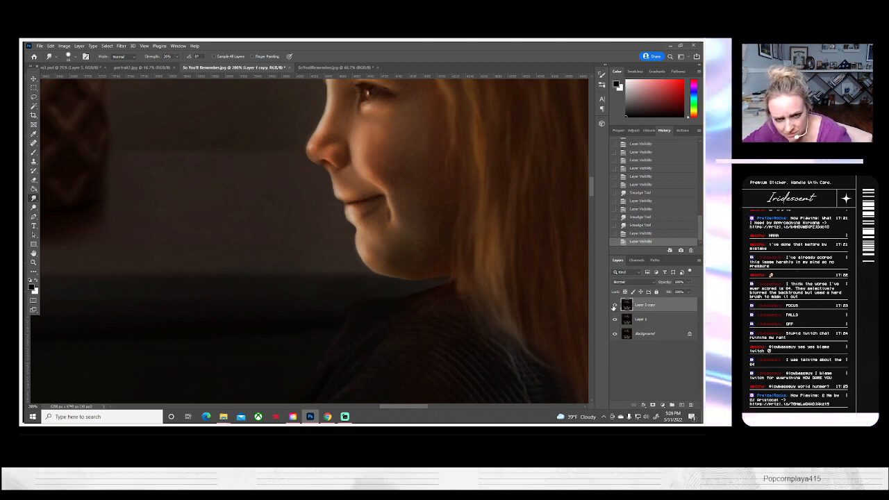
{"action": "left_click", "coordinate": [614, 305]}
{"action": "left_click", "coordinate": [614, 306]}
{"action": "left_click", "coordinate": [614, 306]}
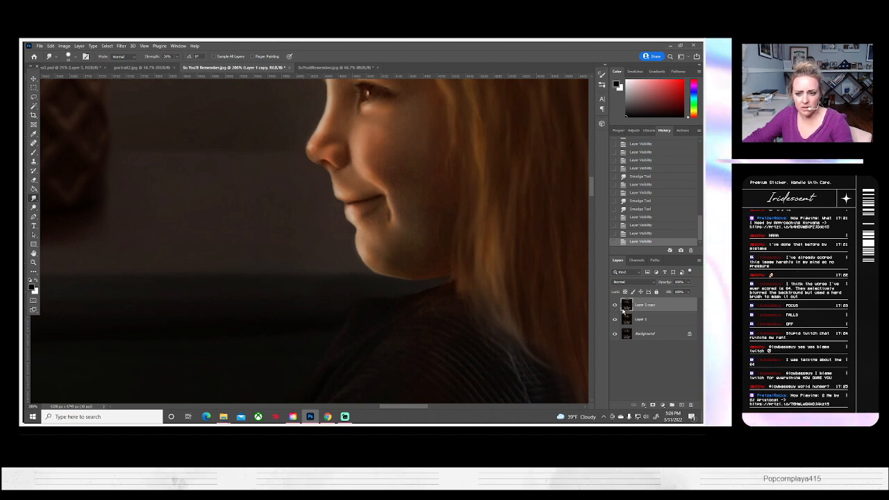
{"action": "left_click", "coordinate": [615, 306]}
{"action": "left_click", "coordinate": [615, 306]}
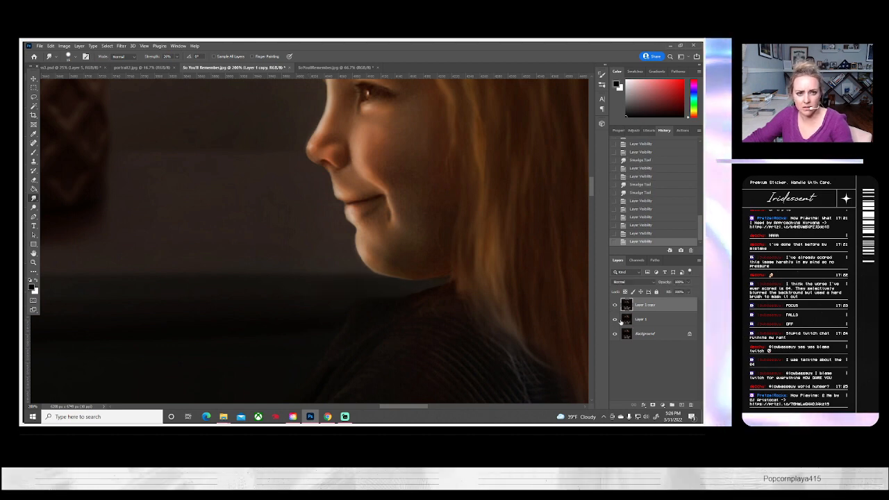
- Merge Layer 1 and Layer 1 copy, and compare the merged layer against the Background
{"action": "left_click", "coordinate": [641, 321], "text": "shift"}
{"action": "right_click", "coordinate": [642, 324]}
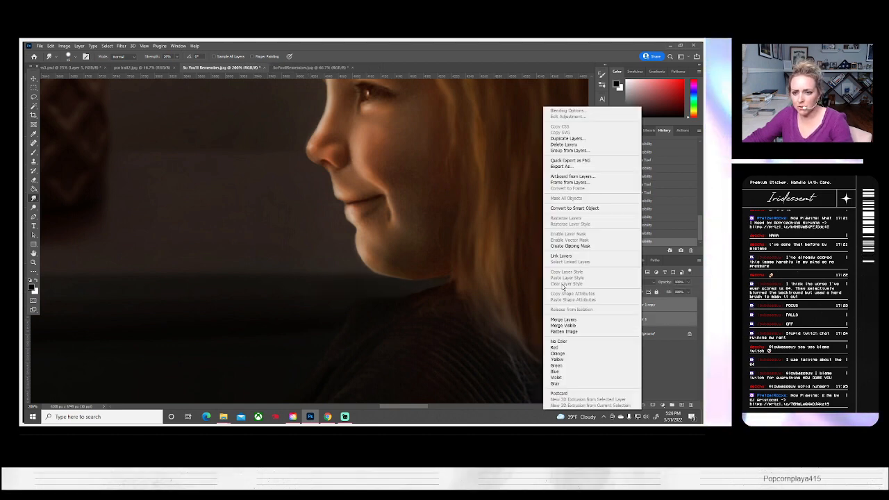
{"action": "left_click", "coordinate": [563, 319]}
{"action": "left_click", "coordinate": [615, 306]}
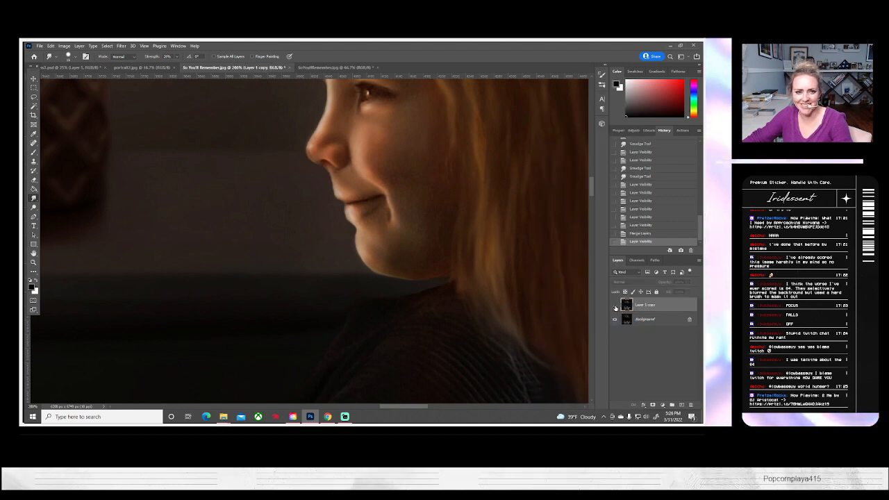
{"action": "left_click", "coordinate": [615, 306]}
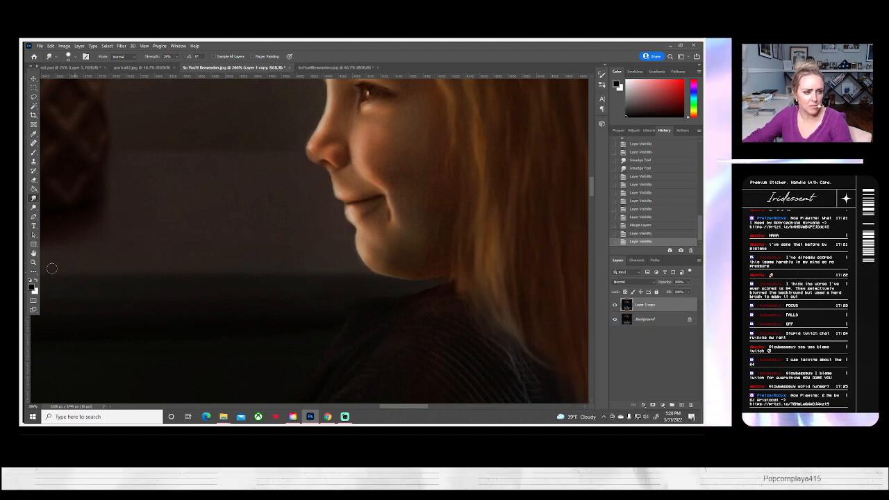
- Clone Stamp nearby skin along the tip and underside of the girl's nose with a 7 px soft round brush at 500% zoom
{"action": "left_click", "coordinate": [33, 262]}
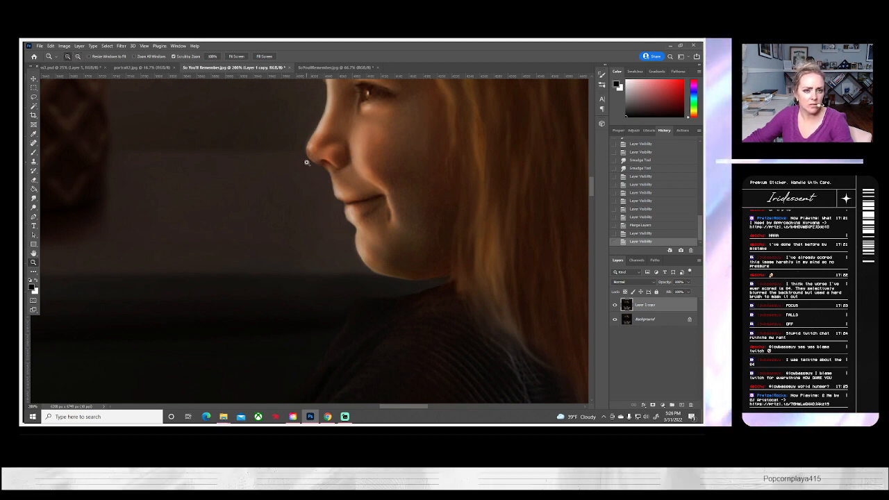
{"action": "left_click_drag", "start_coordinate": [306, 162], "coordinate": [320, 189]}
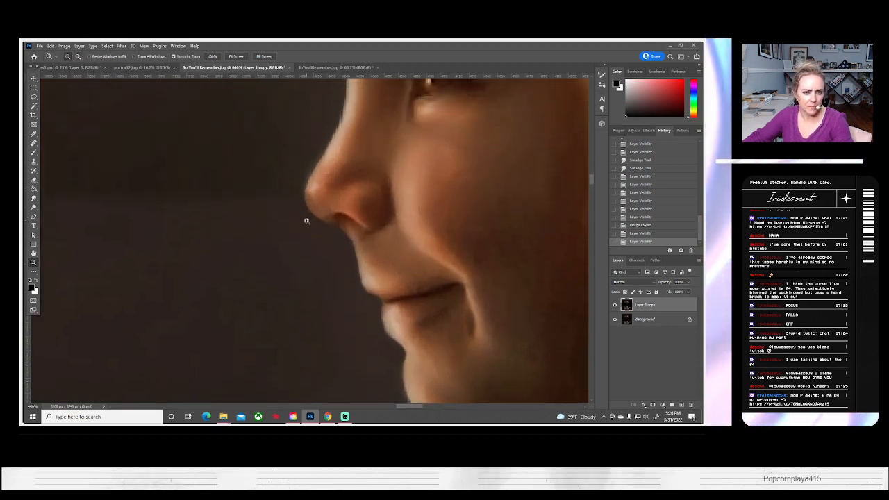
{"action": "left_click", "coordinate": [306, 221]}
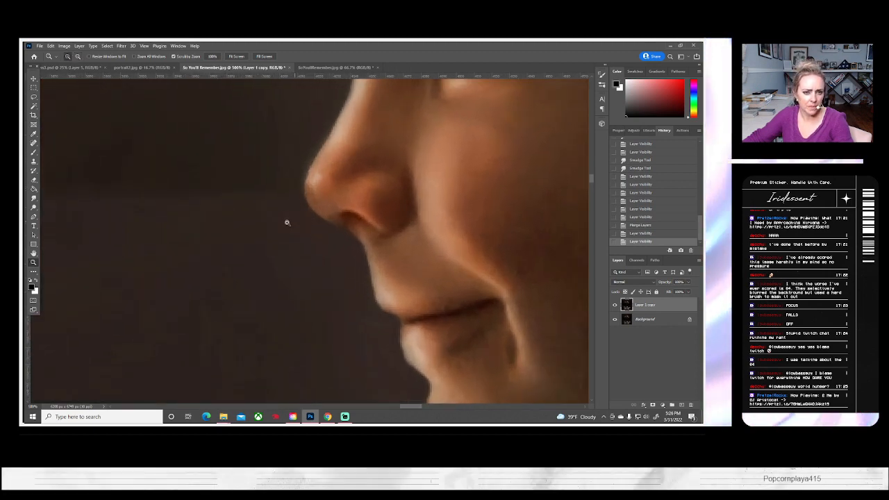
{"action": "left_click", "coordinate": [33, 161]}
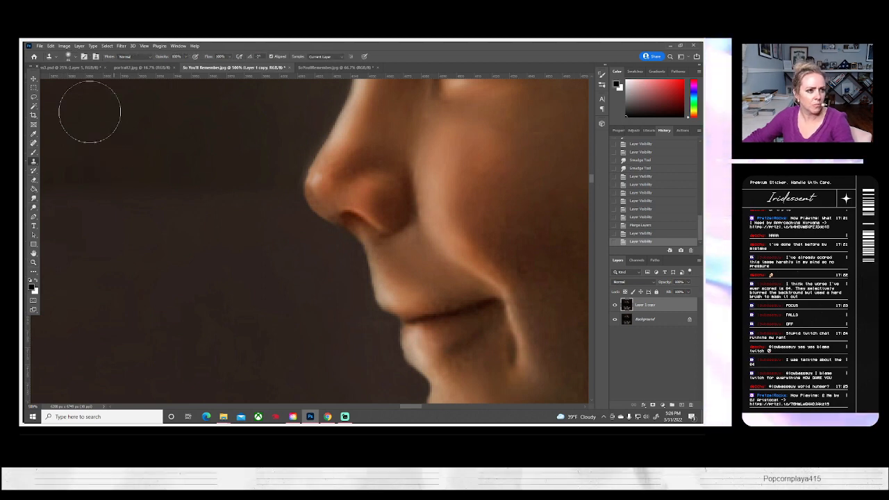
{"action": "left_click", "coordinate": [68, 56]}
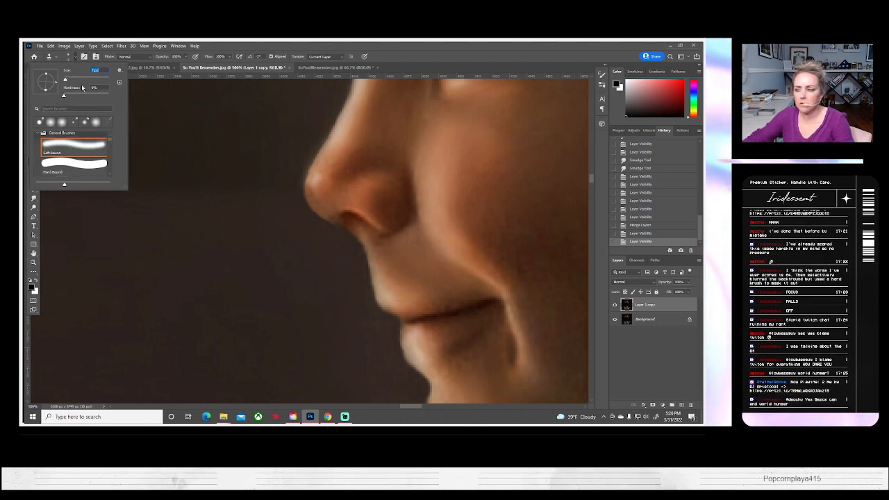
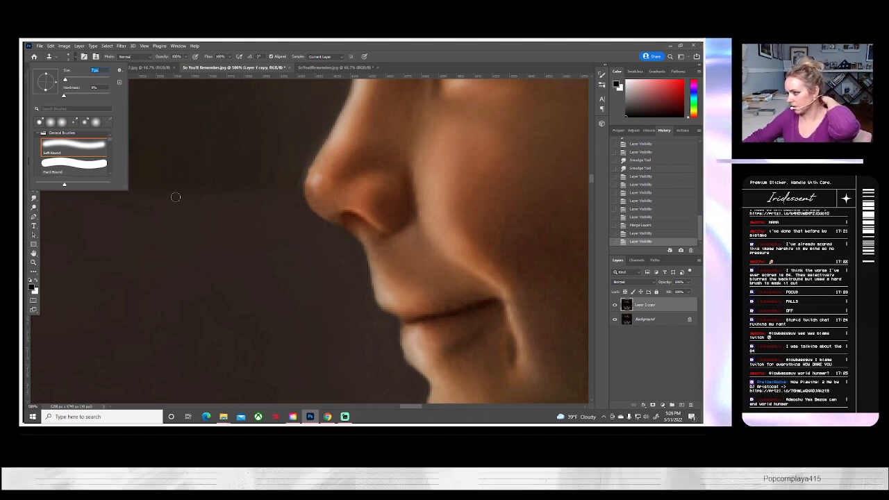
{"action": "left_click", "coordinate": [329, 197], "text": "alt"}
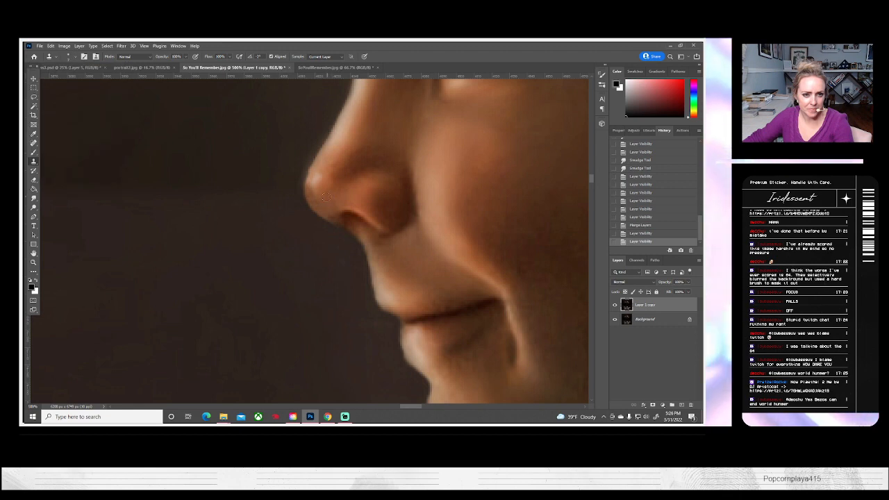
{"action": "left_click", "coordinate": [317, 203]}
{"action": "left_click_drag", "start_coordinate": [310, 198], "coordinate": [317, 175]}
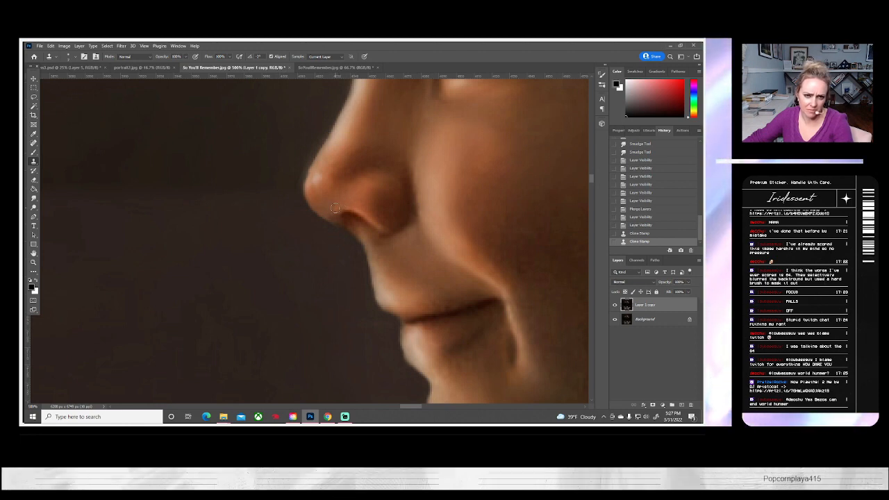
{"action": "left_click_drag", "start_coordinate": [335, 209], "coordinate": [323, 209]}
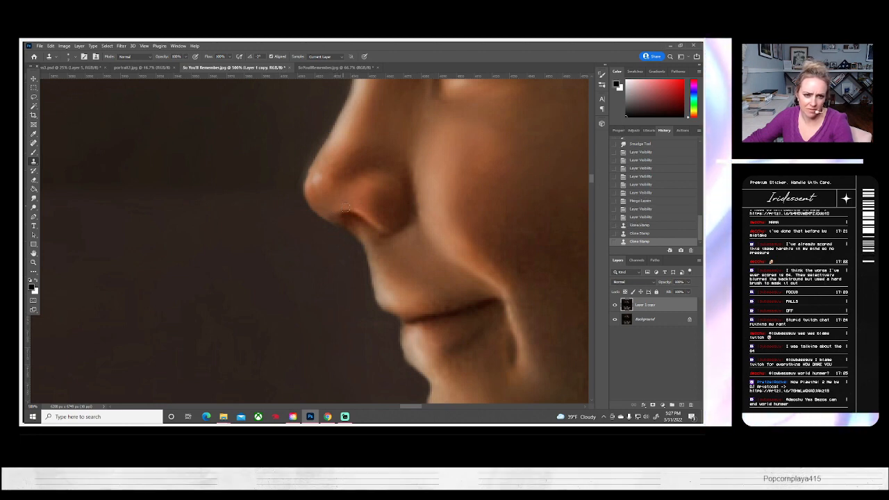
{"action": "left_click", "coordinate": [309, 187]}
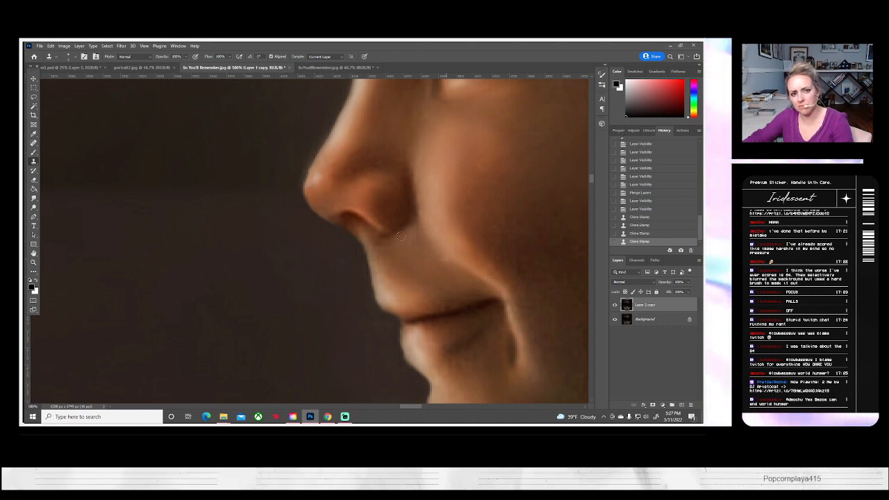
- Clone Stamp the outline of the girl's nose tip with a smaller soft brush, and undo the last stroke
{"action": "left_click", "coordinate": [75, 58]}
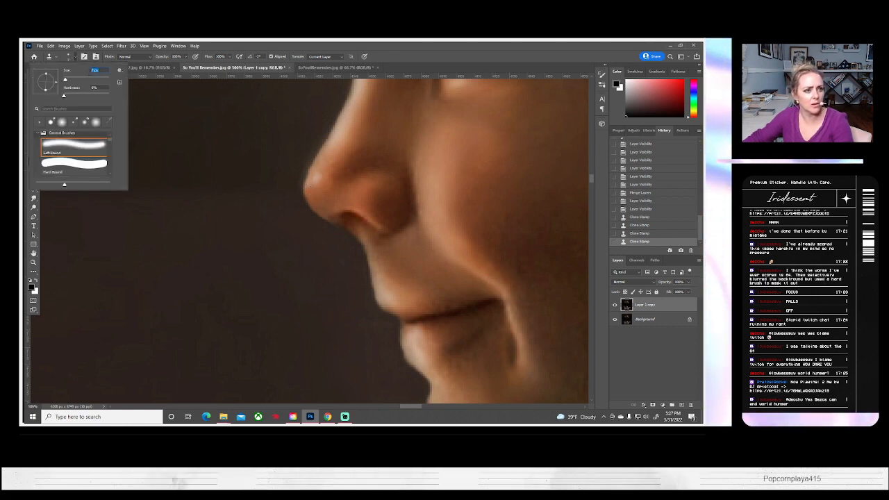
{"action": "left_click", "coordinate": [302, 193]}
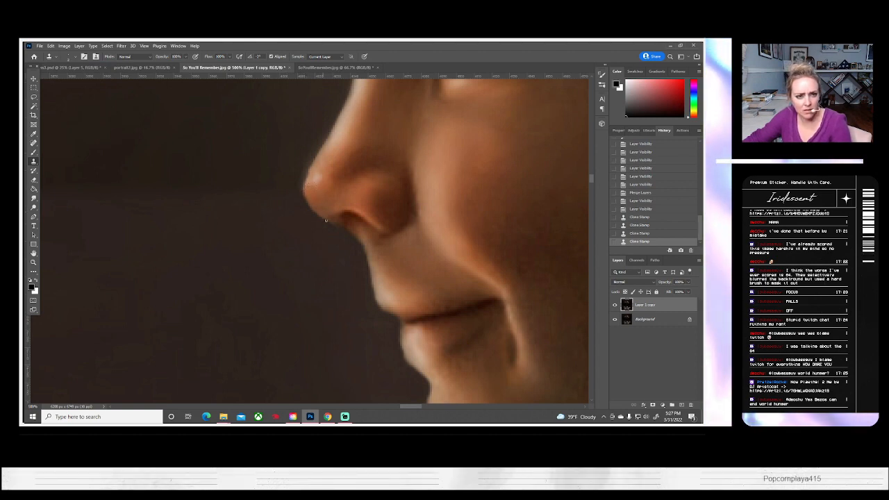
{"action": "left_click", "coordinate": [308, 193]}
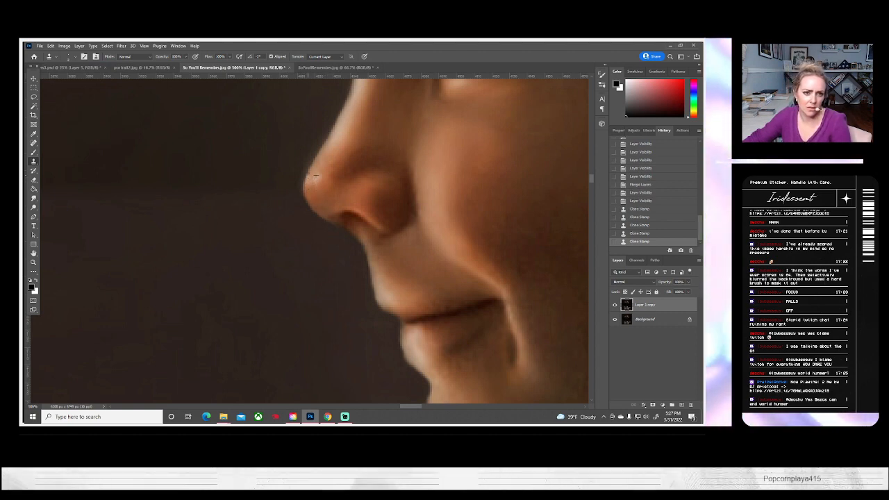
{"action": "key", "text": "ctrl+z"}
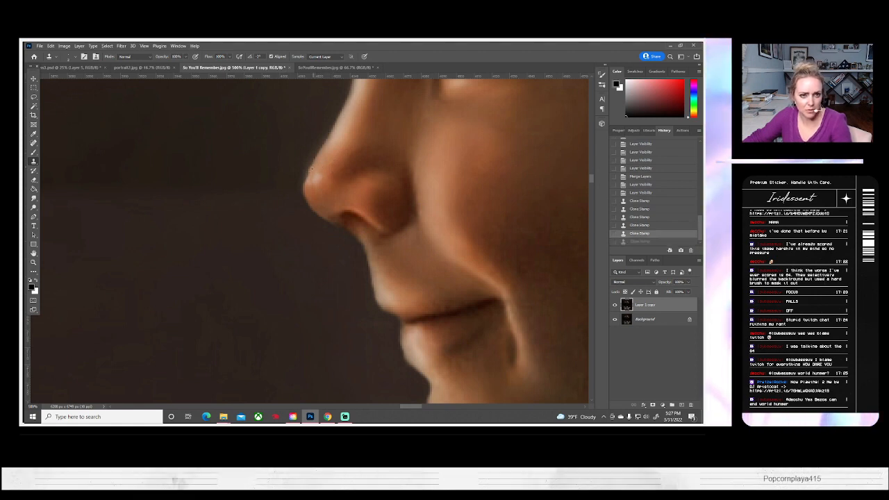
- Clone-stamp the edge of the girl's nose and compare the whole scene with and without the Layer 1 copy retouching
{"action": "left_click", "coordinate": [314, 170]}
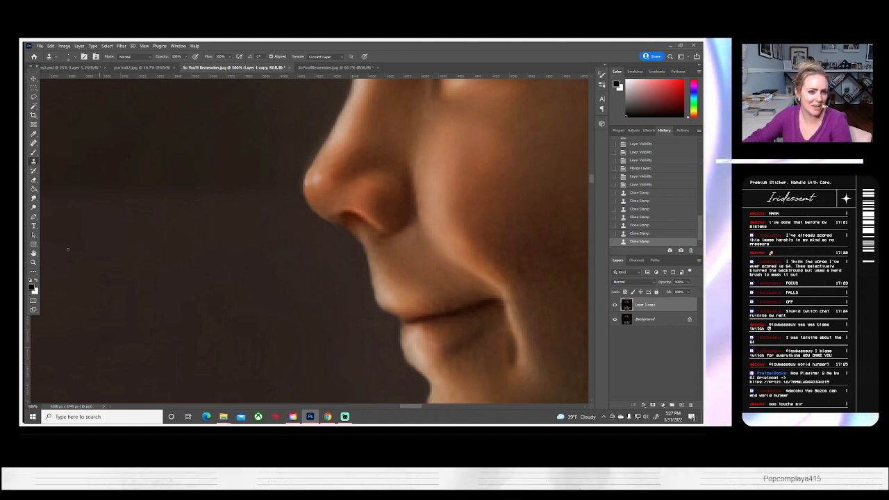
{"action": "key", "text": "z"}
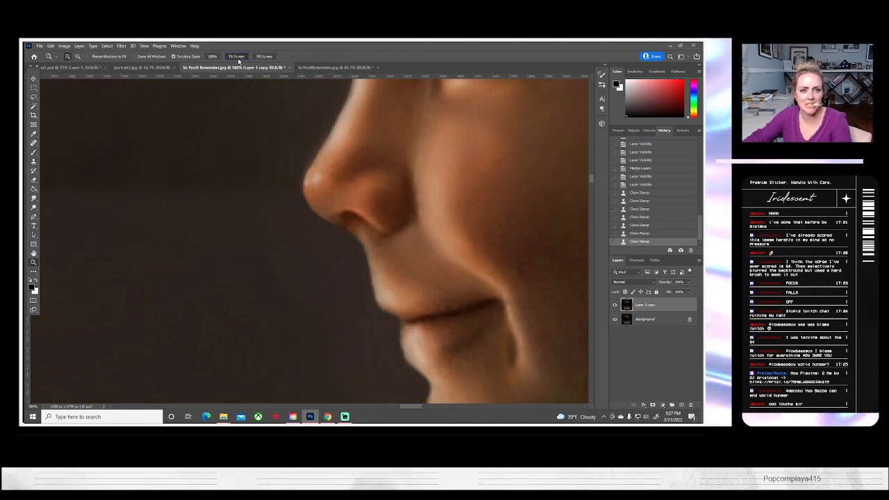
{"action": "left_click", "coordinate": [237, 57]}
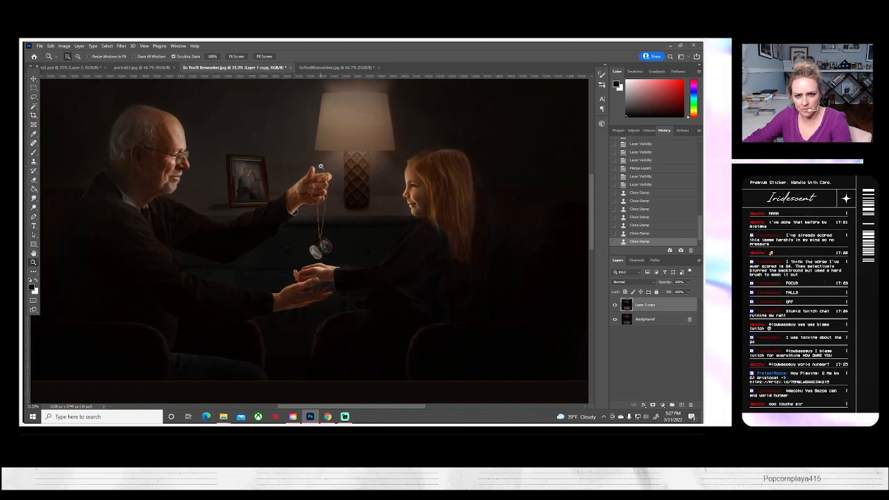
{"action": "left_click", "coordinate": [321, 168]}
{"action": "left_click", "coordinate": [614, 306]}
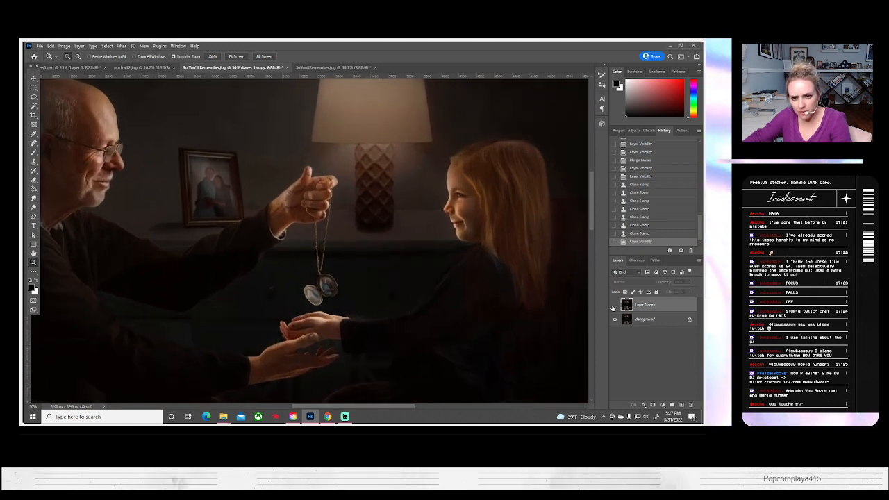
{"action": "left_click", "coordinate": [614, 306]}
{"action": "left_click", "coordinate": [614, 306]}
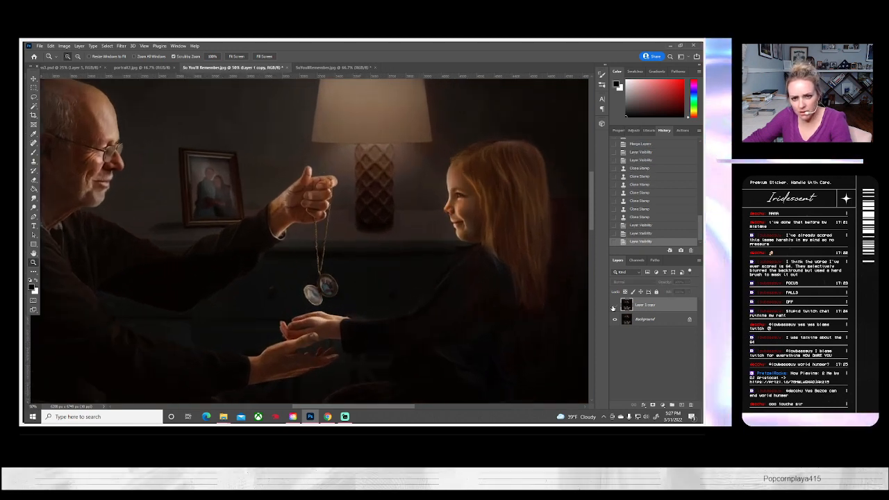
{"action": "left_click", "coordinate": [614, 305]}
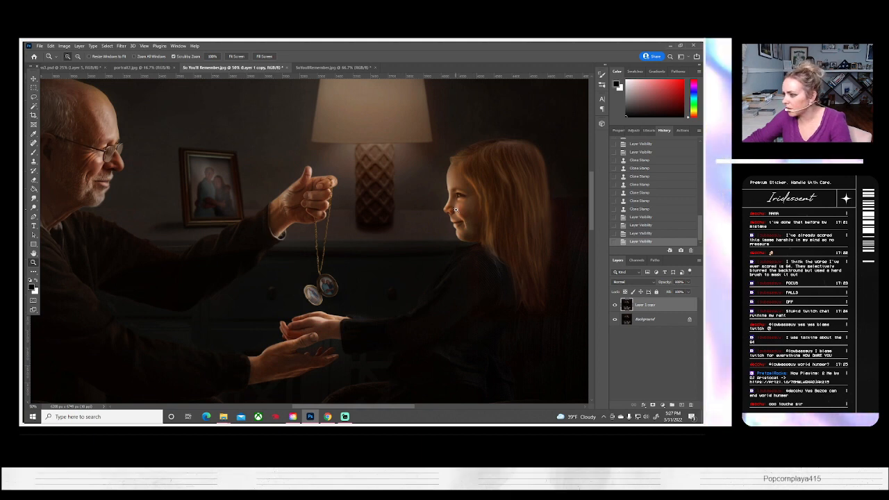
- Compare the girl's face close up with the Layer 1 copy retouching hidden and shown
{"action": "left_click_drag", "start_coordinate": [470, 214], "coordinate": [469, 243]}
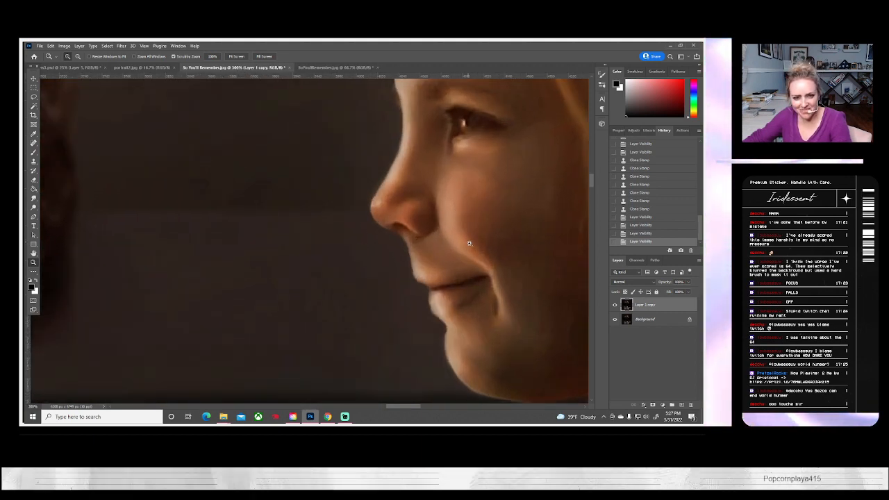
{"action": "left_click", "coordinate": [615, 305]}
{"action": "left_click", "coordinate": [615, 306]}
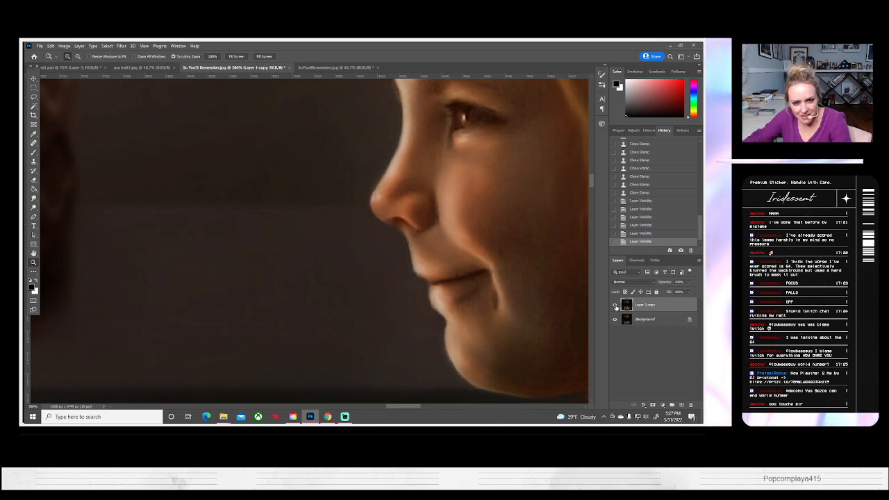
{"action": "left_click", "coordinate": [615, 305]}
{"action": "left_click", "coordinate": [615, 306]}
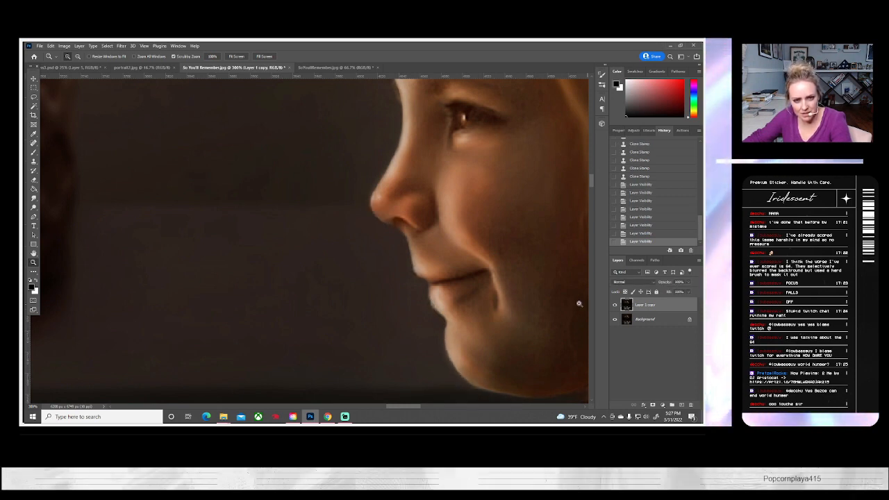
- Erase the retouching just below the girl's nose tip with a small soft round Eraser and compare the layer against the original
{"action": "left_click", "coordinate": [33, 179]}
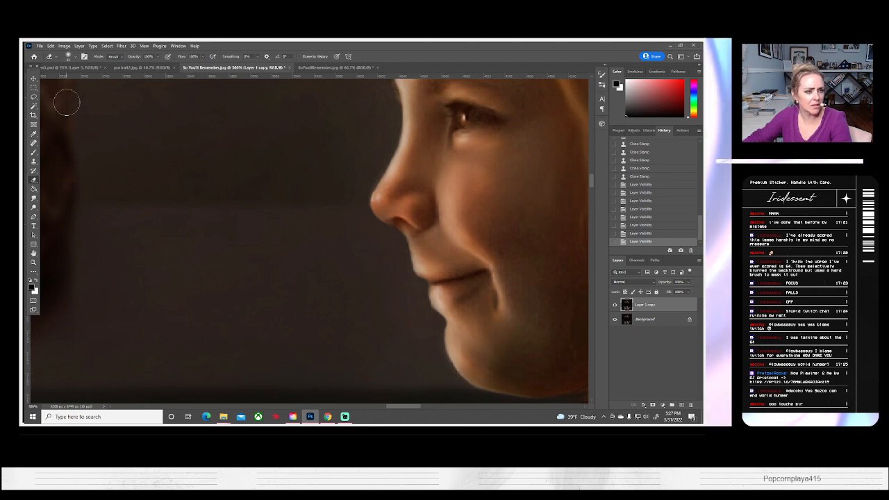
{"action": "left_click", "coordinate": [69, 56]}
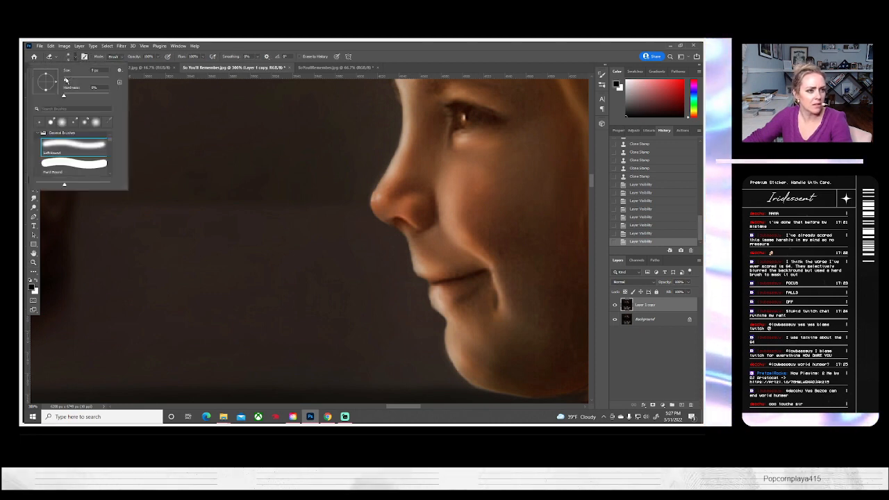
{"action": "left_click", "coordinate": [66, 81]}
{"action": "left_click", "coordinate": [393, 232]}
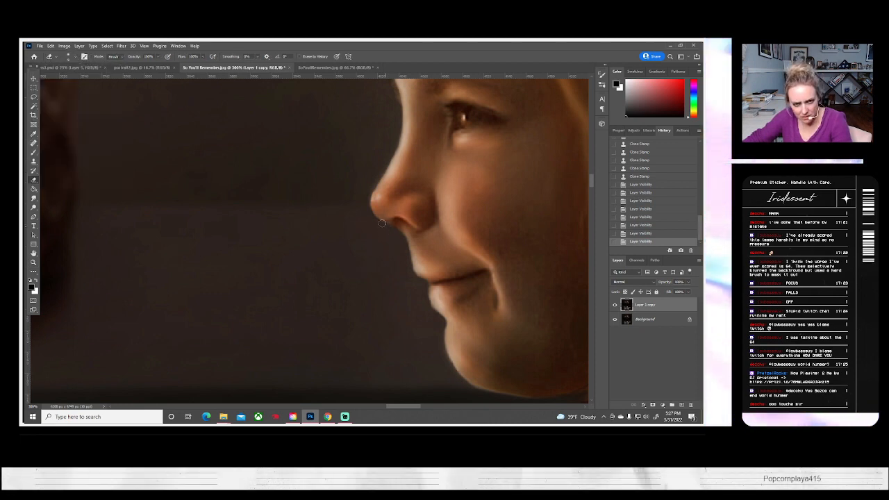
{"action": "left_click", "coordinate": [371, 215]}
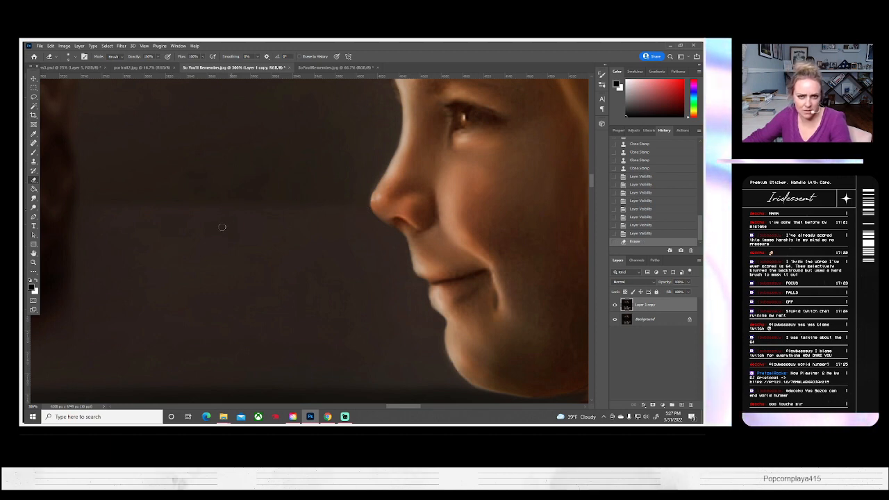
{"action": "left_click", "coordinate": [614, 305]}
{"action": "left_click", "coordinate": [615, 305]}
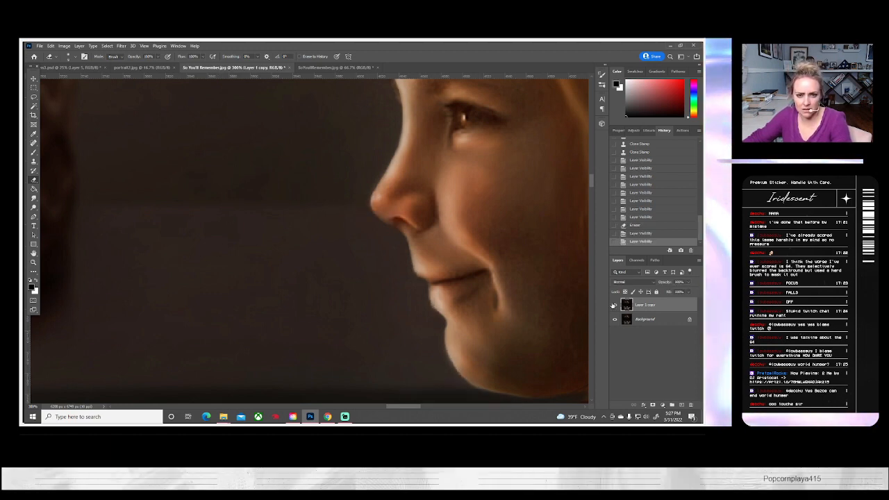
- Flatten the image into a single background layer
{"action": "left_click", "coordinate": [33, 262]}
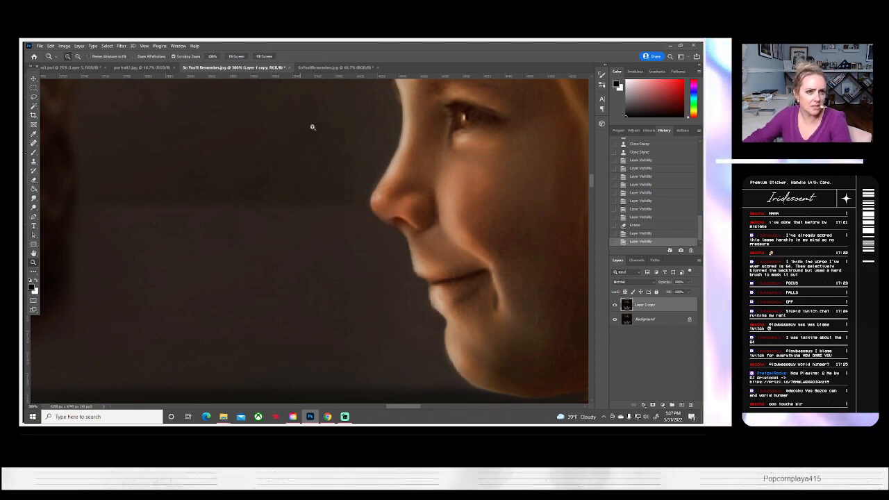
{"action": "key", "text": "ctrl+0"}
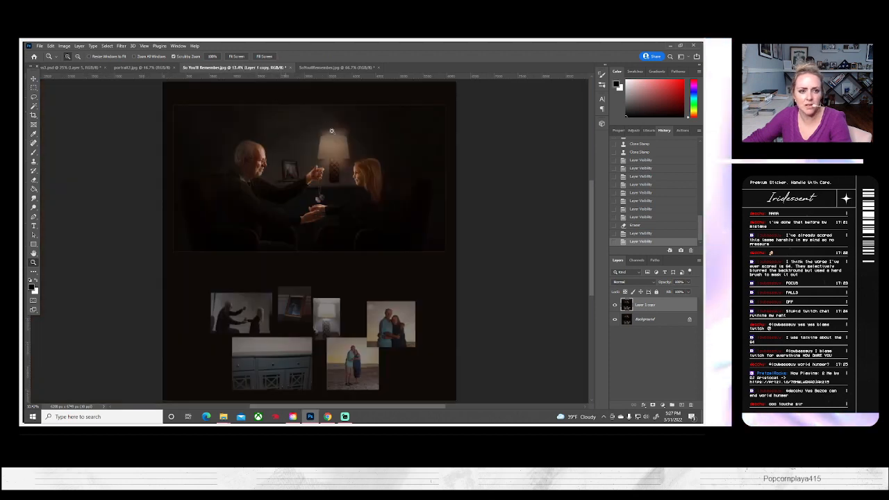
{"action": "left_click", "coordinate": [79, 46]}
{"action": "left_click", "coordinate": [119, 322]}
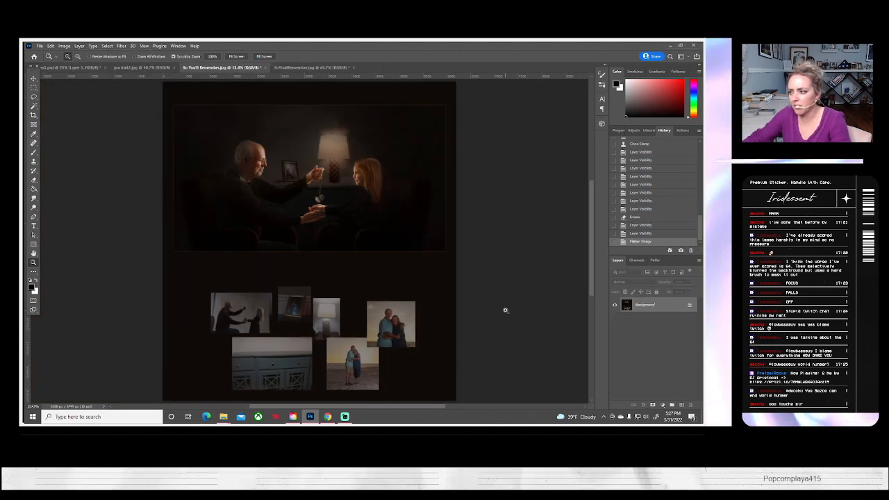
- Inspect the hands below the locket and duplicate the Background layer for retouching them
{"action": "left_click", "coordinate": [320, 141]}
{"action": "left_click", "coordinate": [317, 141]}
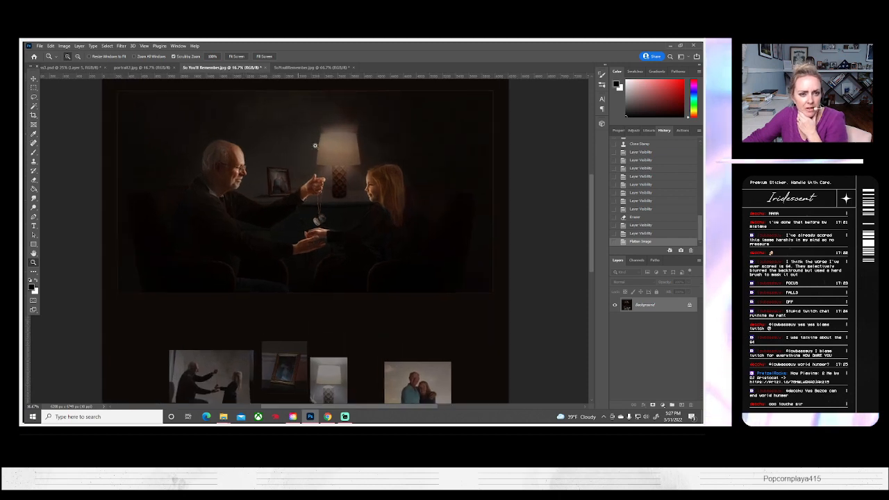
{"action": "left_click", "coordinate": [287, 214]}
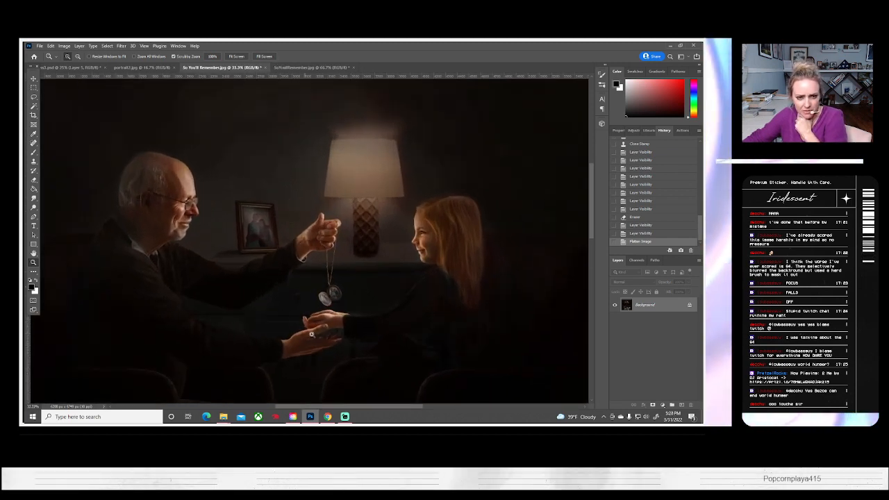
{"action": "left_click_drag", "start_coordinate": [319, 334], "coordinate": [319, 332]}
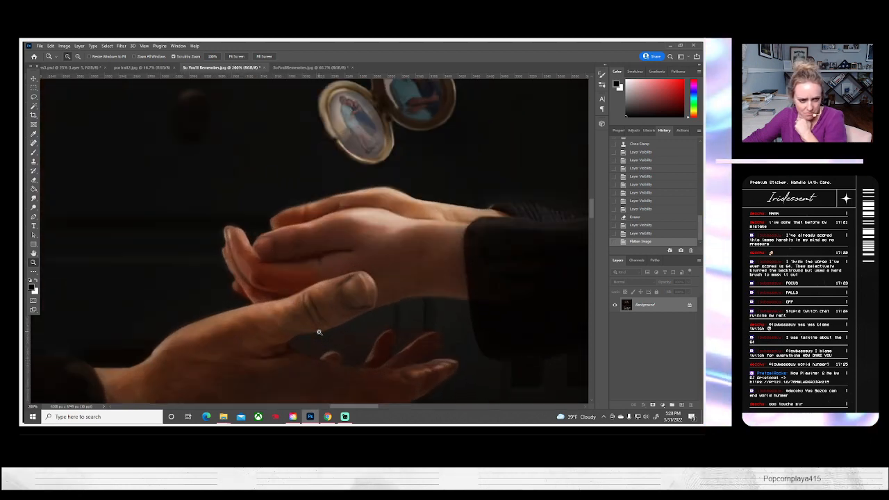
{"action": "right_click", "coordinate": [639, 306]}
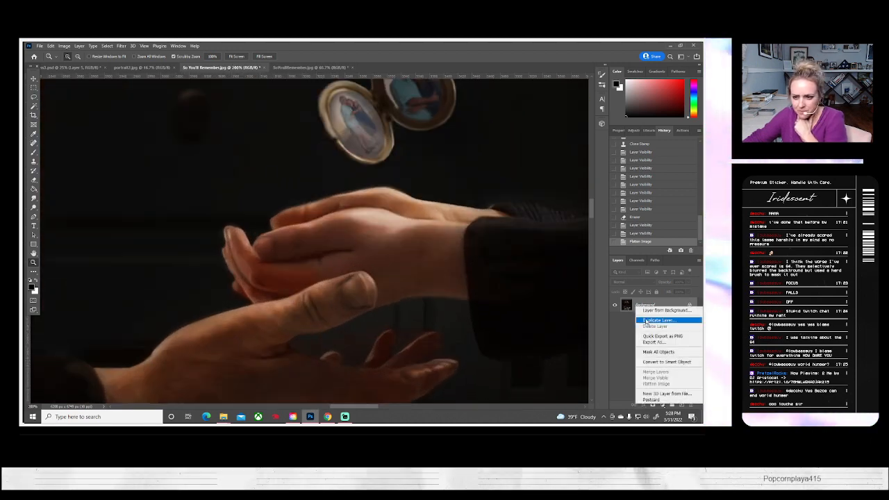
{"action": "left_click", "coordinate": [649, 321]}
{"action": "left_click", "coordinate": [423, 146]}
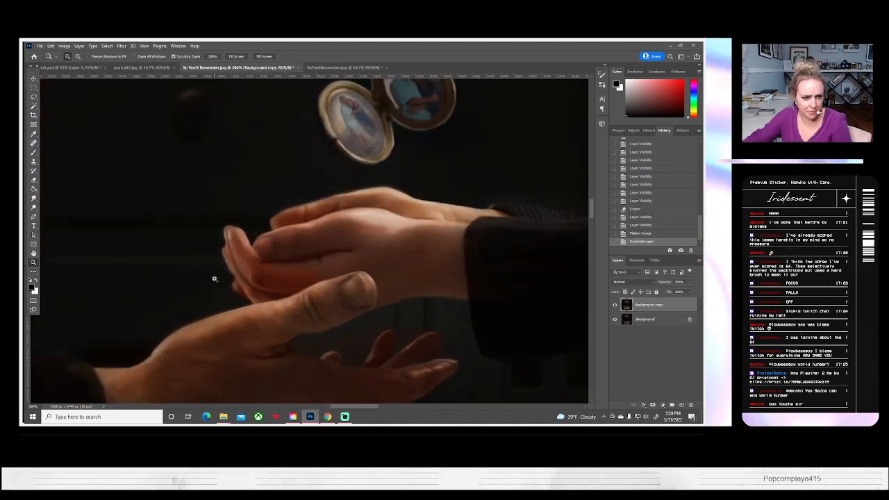
- Clone-stamp the edge of the girl's raised fingertip on the Background copy layer
{"action": "left_click_drag", "start_coordinate": [214, 279], "coordinate": [264, 244]}
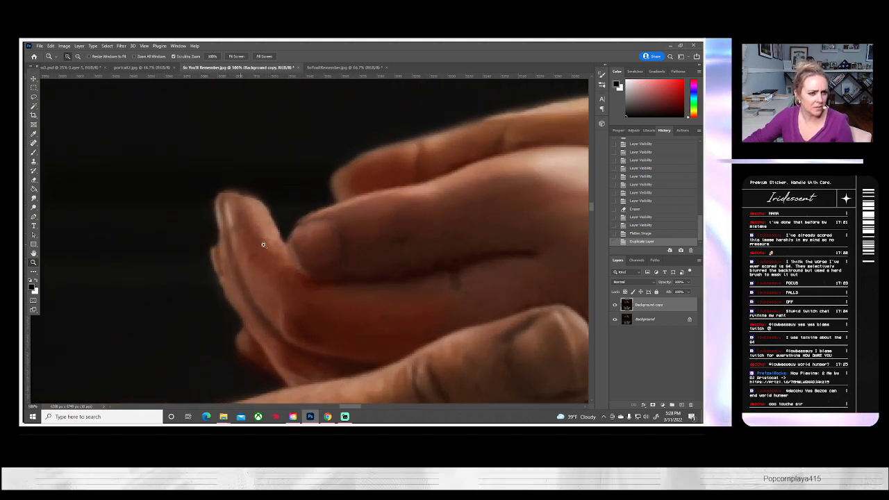
{"action": "left_click", "coordinate": [33, 160]}
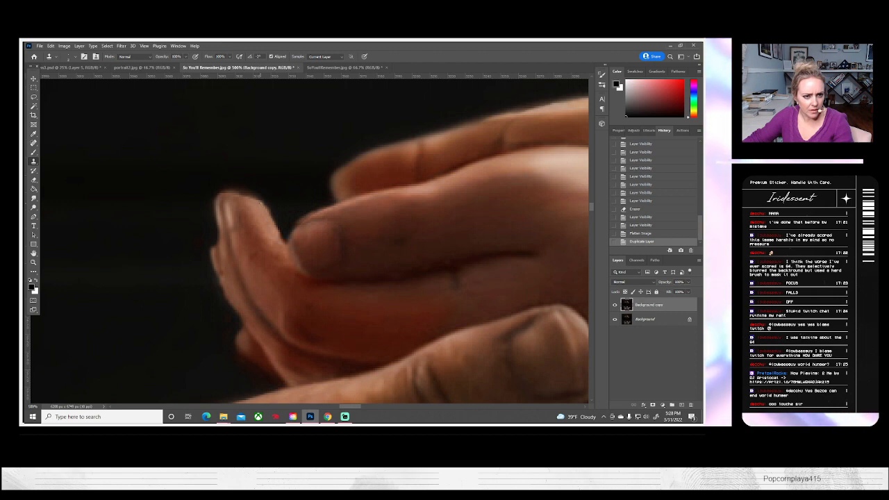
{"action": "left_click", "coordinate": [253, 207]}
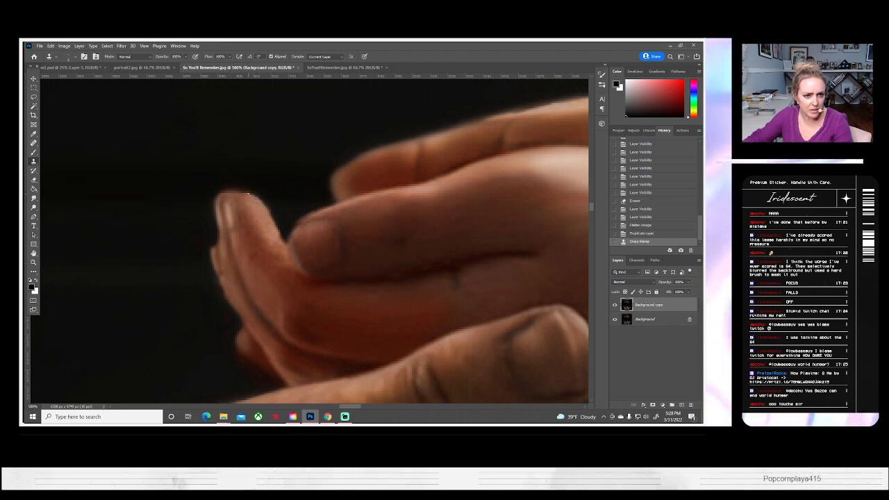
{"action": "left_click", "coordinate": [237, 198]}
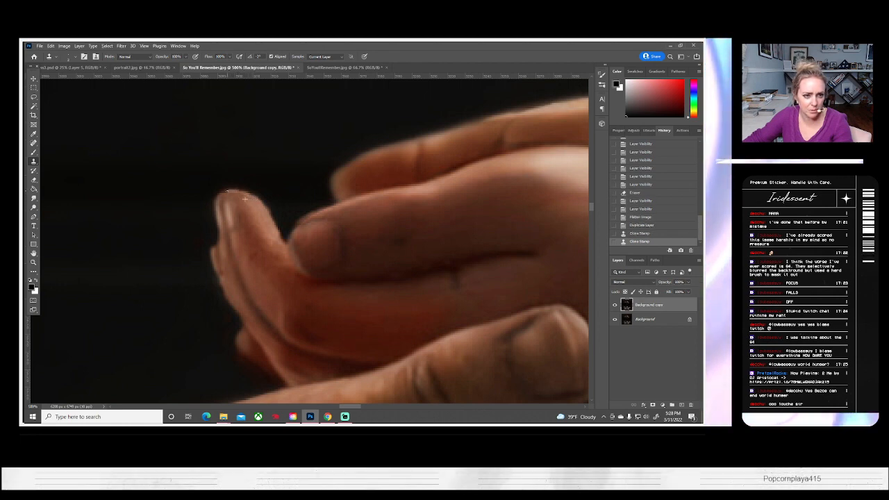
{"action": "left_click", "coordinate": [240, 200]}
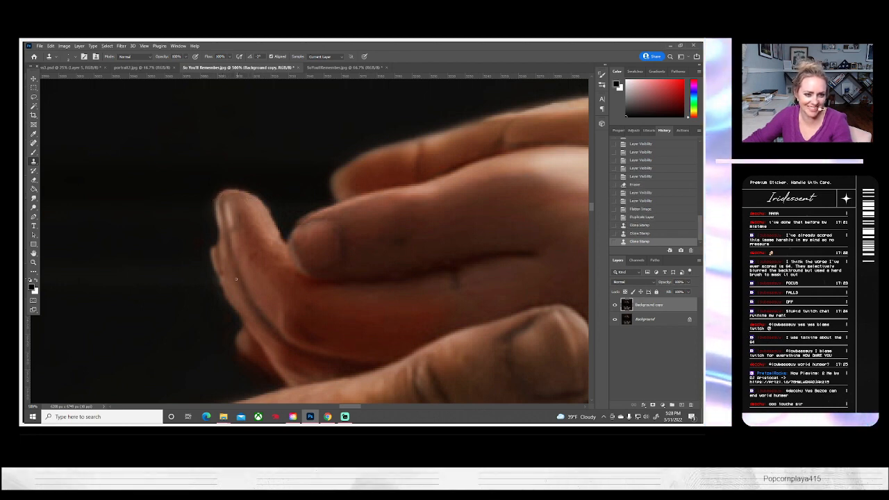
- Clone-stamp the outer edges of the girl's thumb tip and of the hand behind it
{"action": "scroll", "coordinate": [250, 280], "scroll_direction": "down", "scroll_amount": 3}
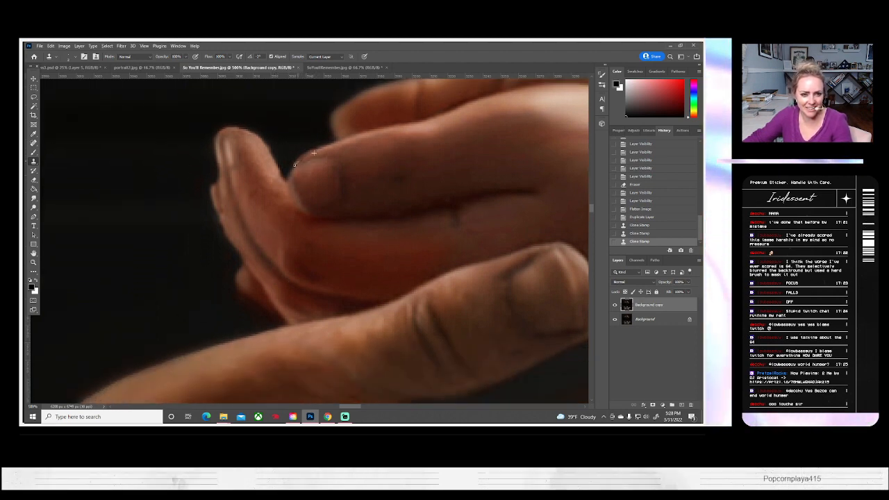
{"action": "left_click", "coordinate": [312, 158]}
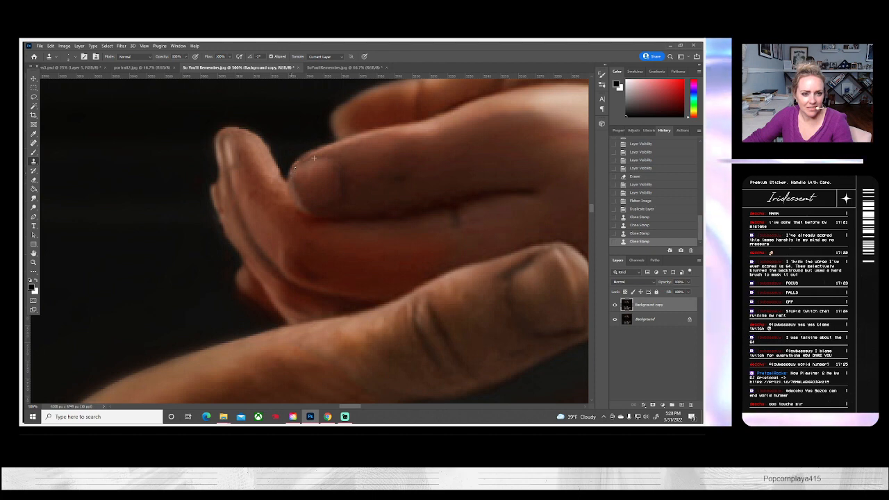
{"action": "left_click", "coordinate": [295, 167]}
{"action": "scroll", "coordinate": [364, 230], "scroll_direction": "up", "scroll_amount": 5}
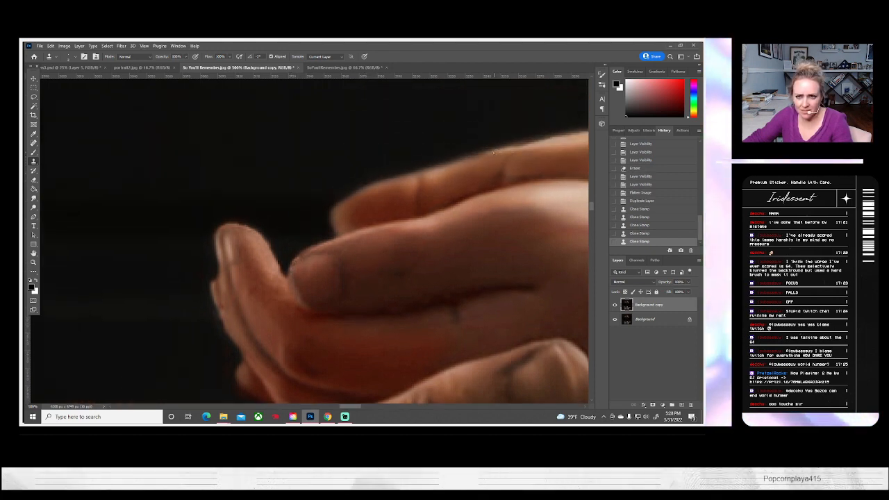
{"action": "left_click_drag", "start_coordinate": [485, 153], "coordinate": [462, 163]}
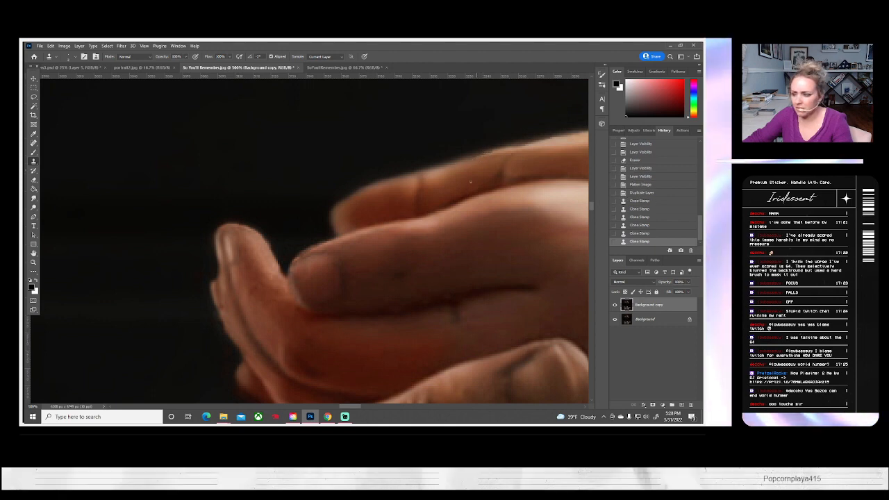
- Examine the lower hand, the full composite and the area around the locket and hands for remaining edge flaws
{"action": "scroll", "coordinate": [287, 238], "scroll_direction": "down", "scroll_amount": 5}
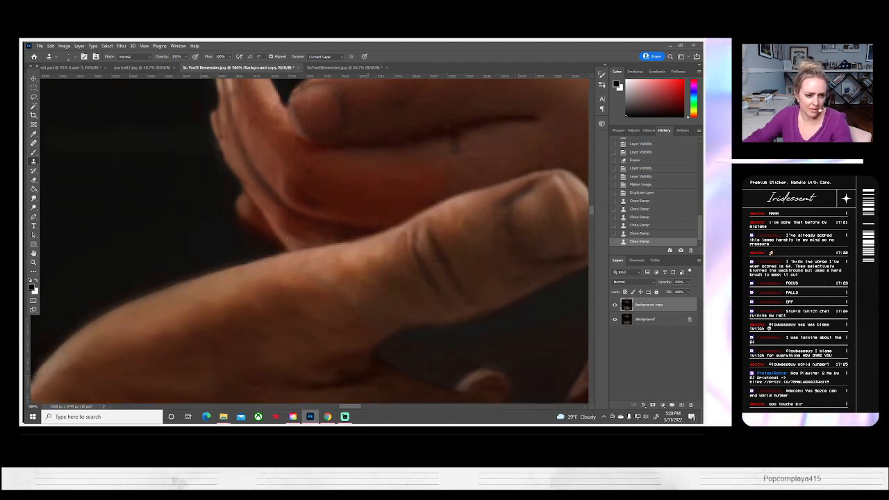
{"action": "key", "text": "z"}
{"action": "left_click", "coordinate": [236, 56]}
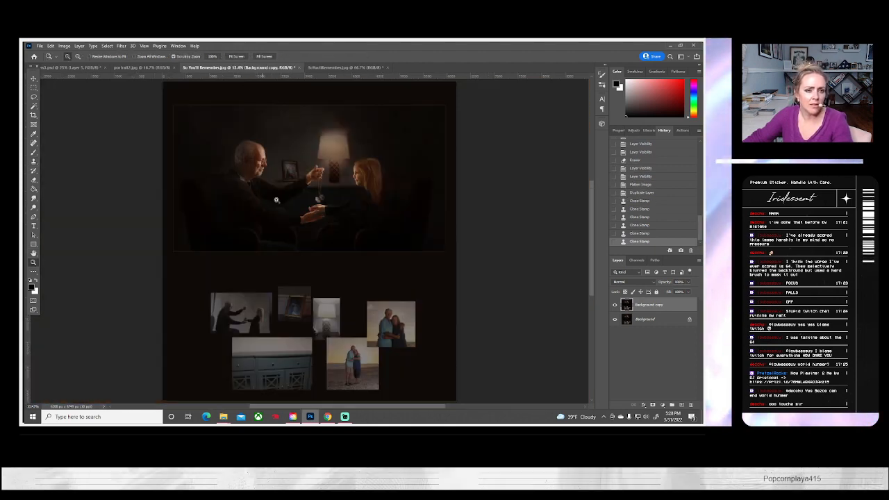
{"action": "left_click_drag", "start_coordinate": [308, 163], "coordinate": [320, 169]}
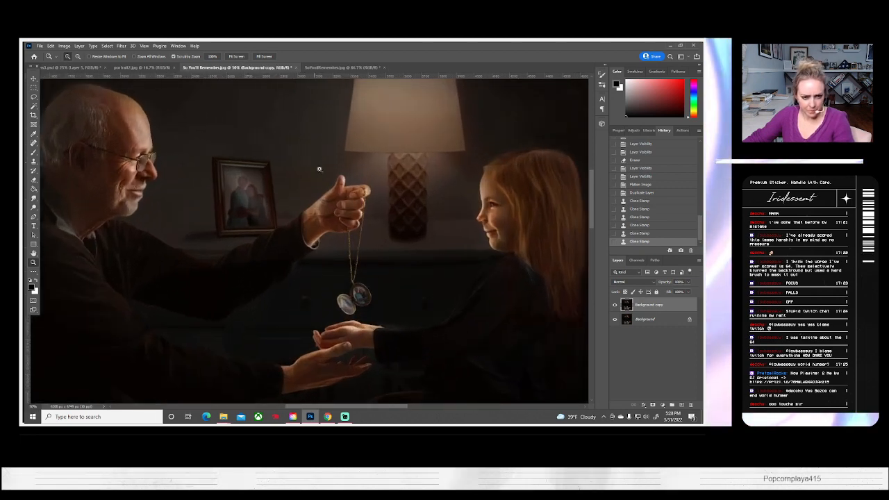
{"action": "scroll", "coordinate": [332, 294], "scroll_direction": "down", "scroll_amount": 2}
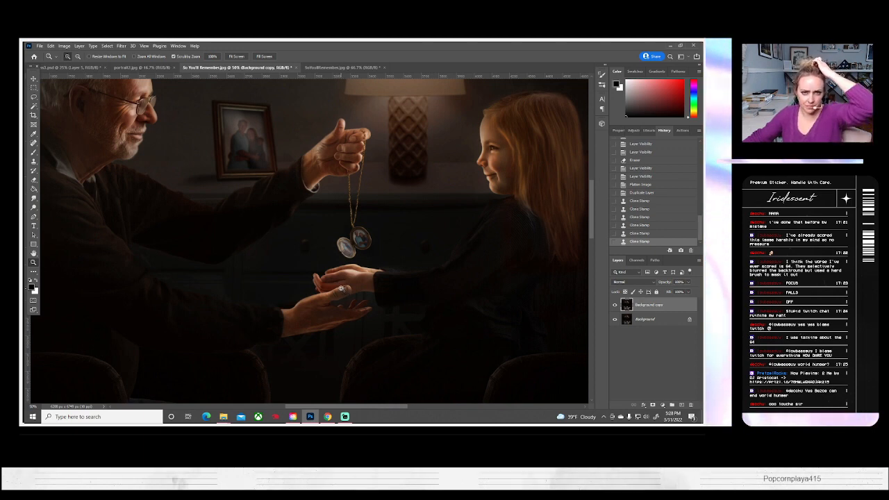
- Duplicate the Background copy layer in the same document, keeping the name Background copy 2
{"action": "scroll", "coordinate": [341, 287], "scroll_direction": "up", "scroll_amount": 1}
{"action": "scroll", "coordinate": [340, 287], "scroll_direction": "up", "scroll_amount": 2}
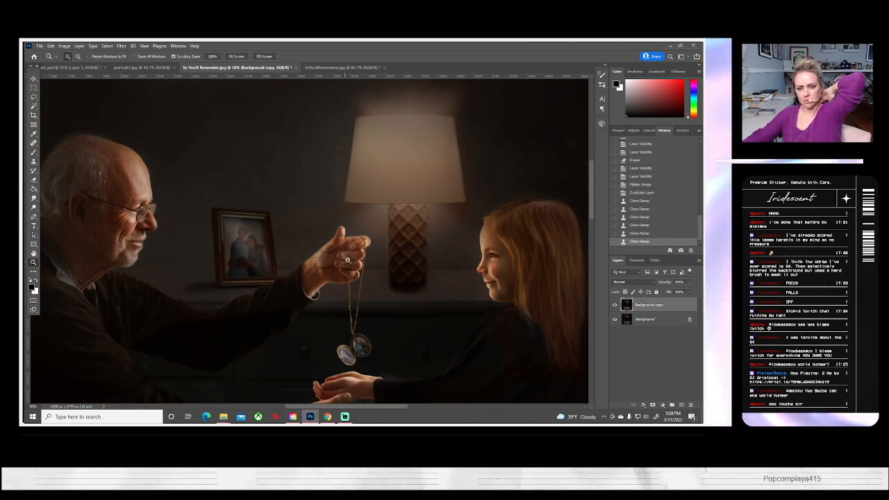
{"action": "right_click", "coordinate": [644, 305]}
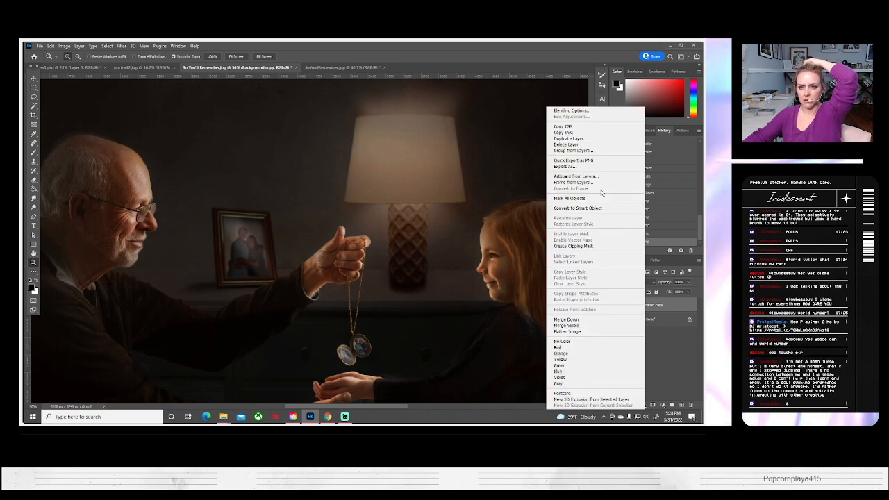
{"action": "left_click", "coordinate": [578, 140]}
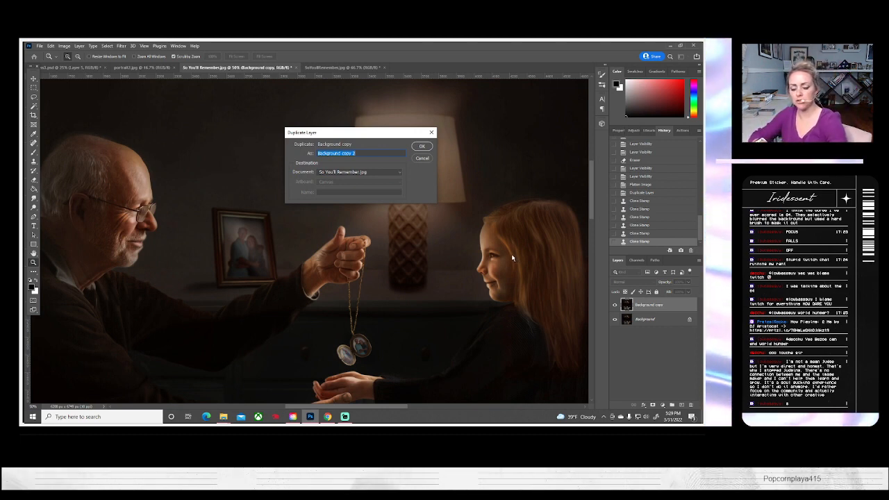
{"action": "key", "text": "Return"}
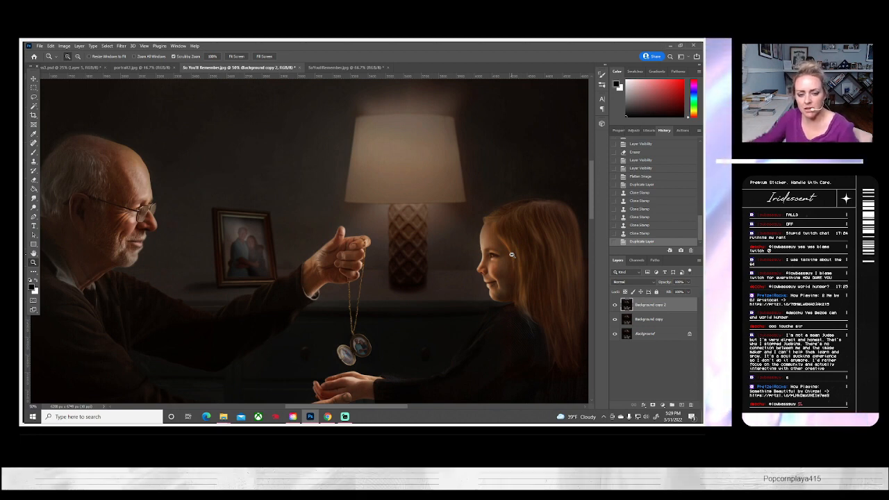
- Toggle the visibility of the Background copy 2 layer off and on to compare the composite with and without it
{"action": "left_click", "coordinate": [615, 306]}
{"action": "left_click", "coordinate": [614, 307]}
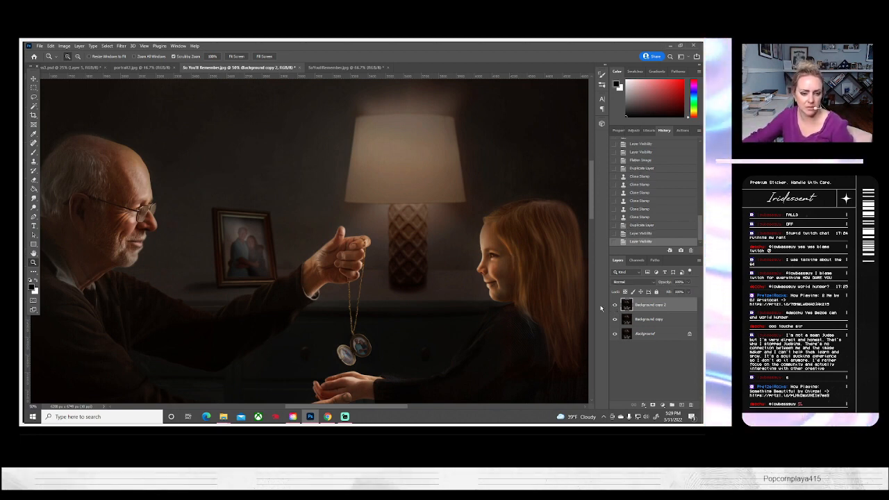
{"action": "left_click", "coordinate": [615, 306]}
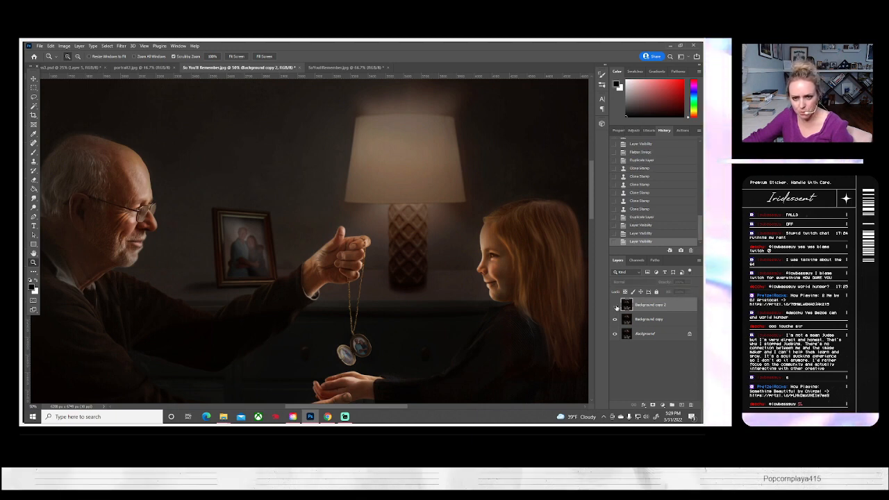
{"action": "left_click", "coordinate": [615, 307]}
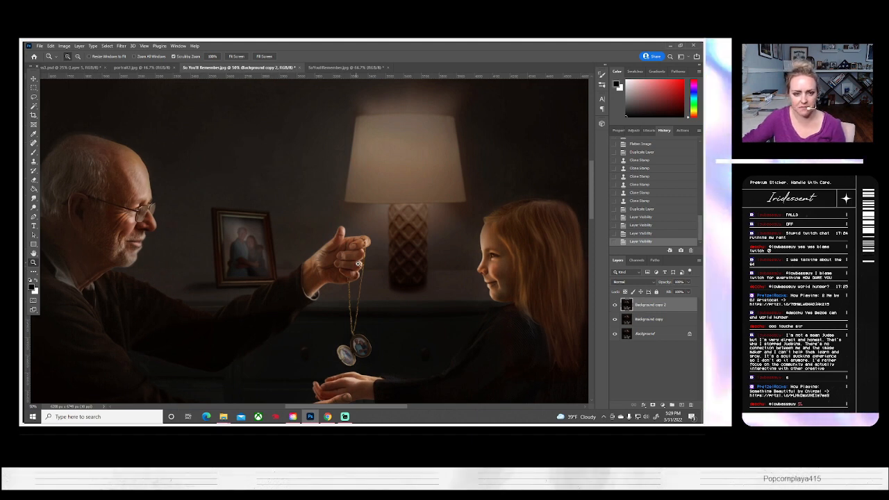
- Burn shadows with a small soft brush beside the chain where it crosses the man's index and middle fingers
{"action": "left_click", "coordinate": [358, 264]}
{"action": "left_click", "coordinate": [359, 264]}
{"action": "left_click", "coordinate": [359, 263]}
{"action": "left_click", "coordinate": [358, 262]}
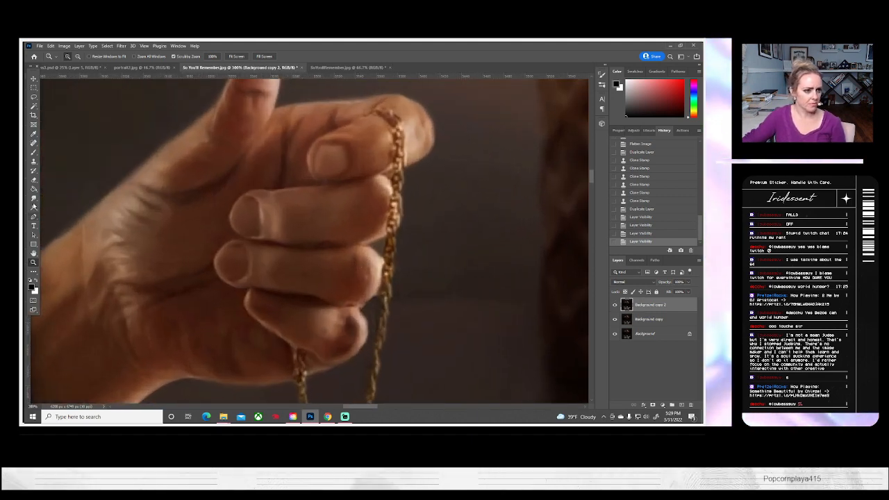
{"action": "left_click", "coordinate": [33, 207]}
{"action": "left_click", "coordinate": [59, 208]}
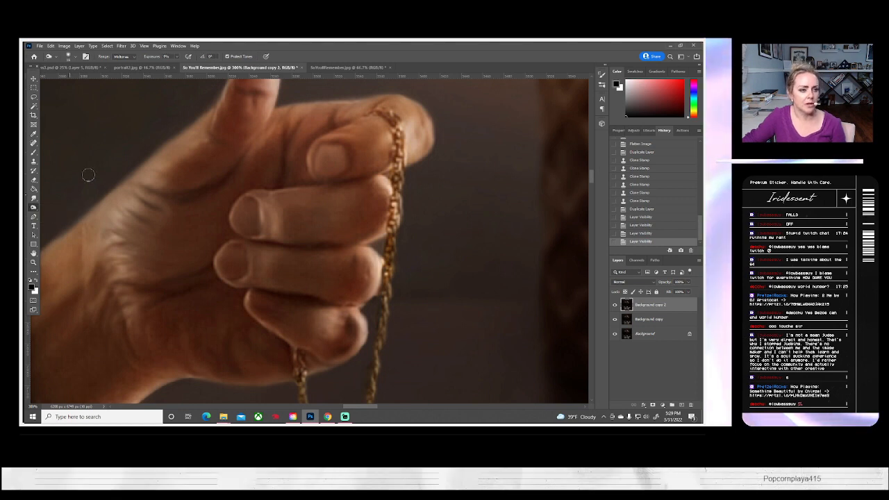
{"action": "left_click", "coordinate": [70, 56]}
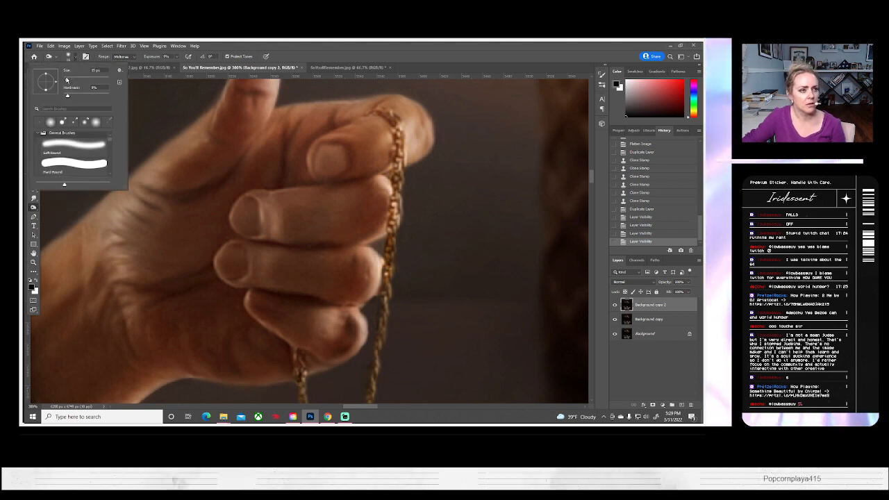
{"action": "left_click", "coordinate": [387, 217]}
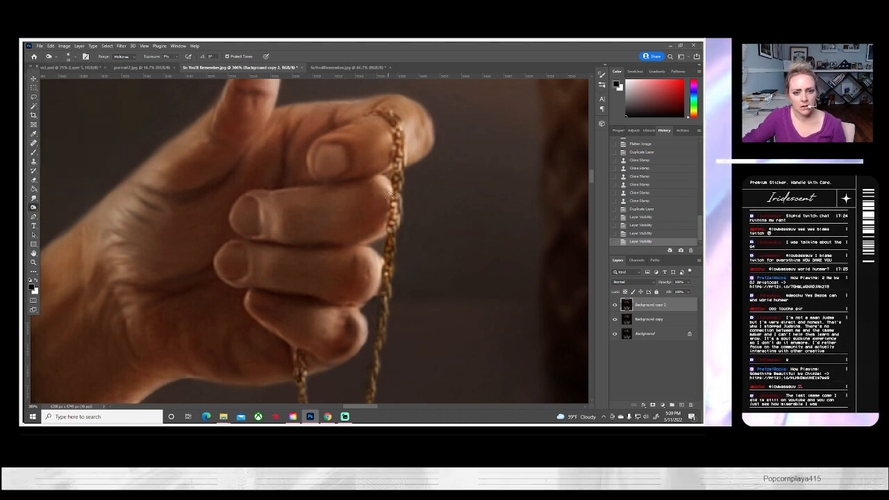
{"action": "left_click_drag", "start_coordinate": [389, 198], "coordinate": [384, 218]}
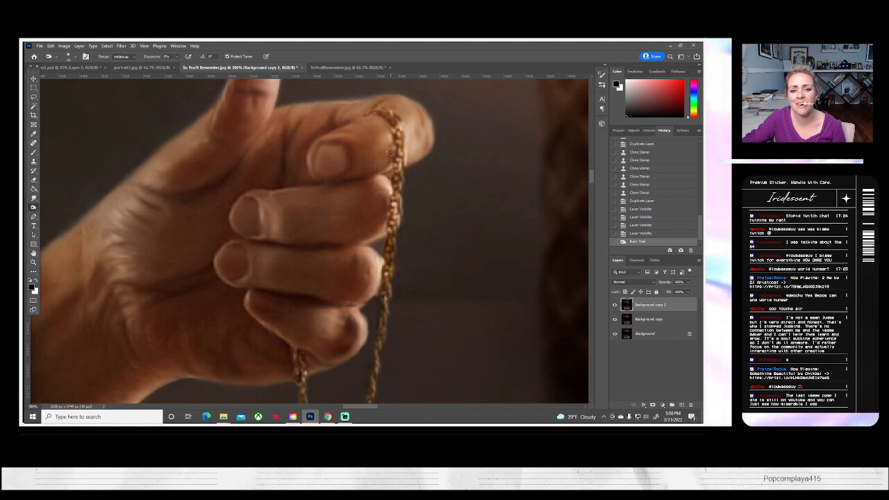
{"action": "mouse_move", "coordinate": [392, 153]}
{"action": "left_mouse_down"}
{"action": "mouse_move", "coordinate": [389, 124]}
{"action": "mouse_move", "coordinate": [378, 114]}
{"action": "left_mouse_up"}
- Reduce the Burn brush size and darken finer shadows along the chain from the index finger down to the ring finger
{"action": "left_click", "coordinate": [72, 58]}
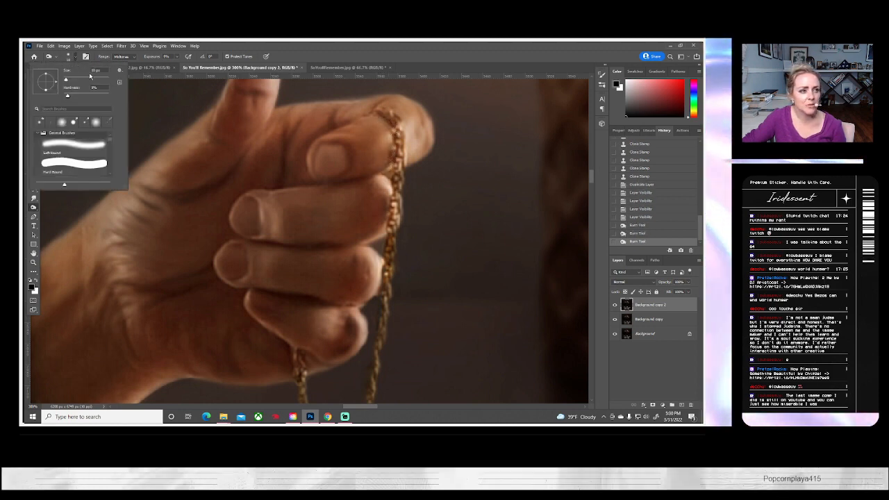
{"action": "left_click_drag", "start_coordinate": [66, 80], "coordinate": [65, 80]}
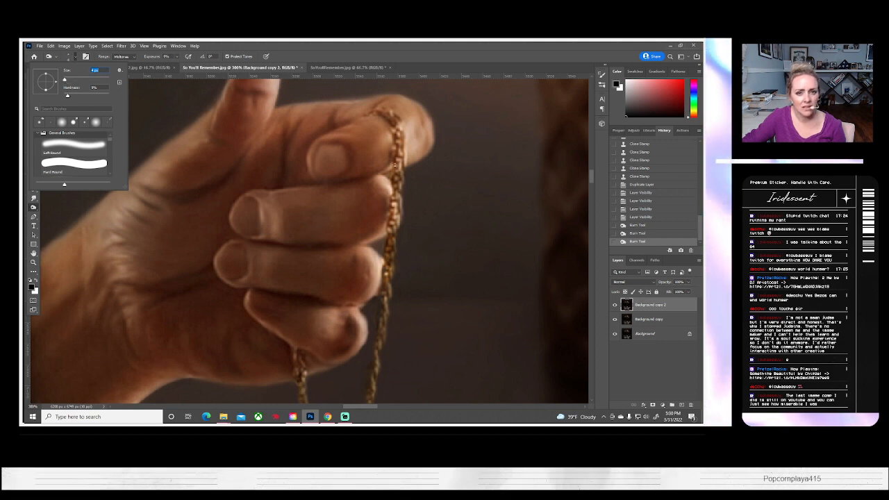
{"action": "left_click", "coordinate": [383, 117]}
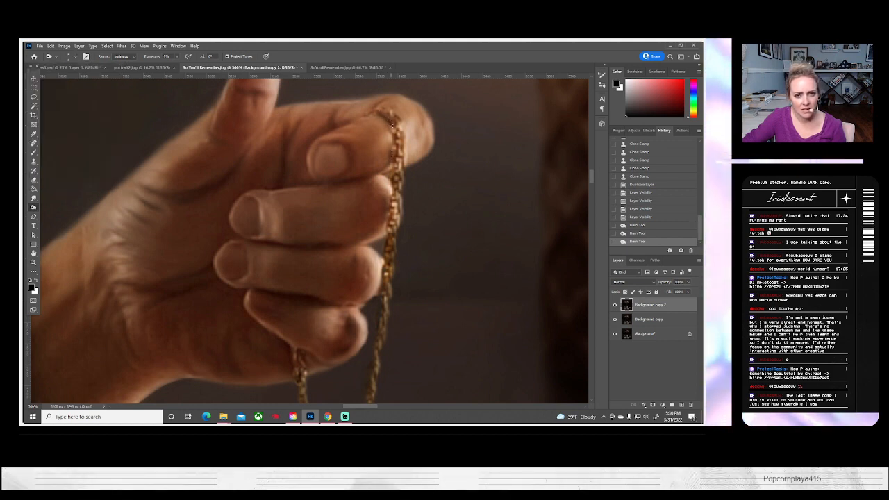
{"action": "left_click_drag", "start_coordinate": [392, 126], "coordinate": [395, 165]}
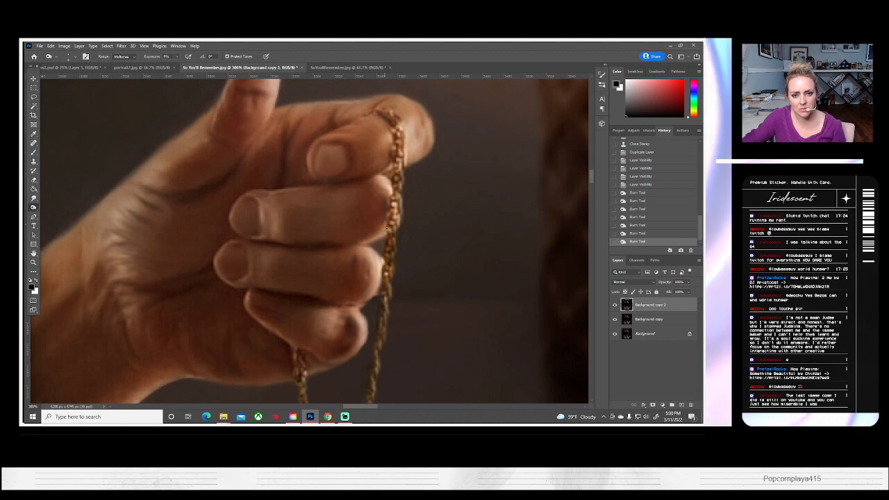
{"action": "left_click_drag", "start_coordinate": [387, 228], "coordinate": [382, 269]}
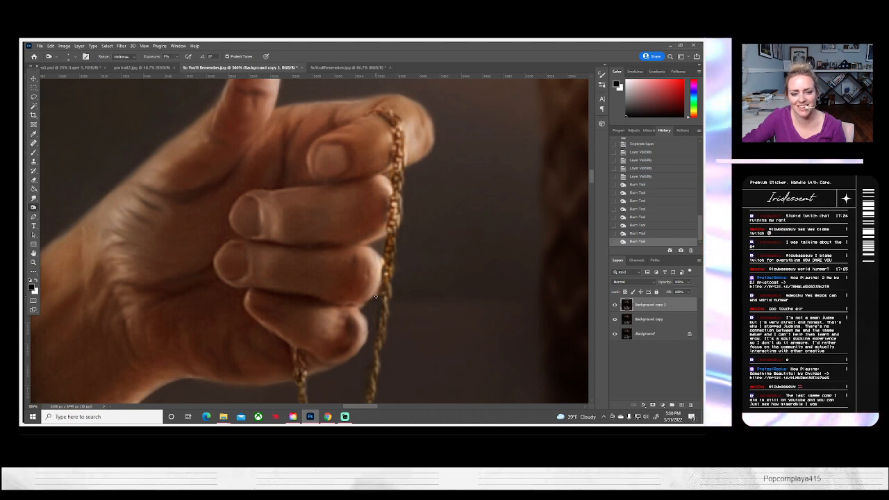
{"action": "left_click_drag", "start_coordinate": [365, 288], "coordinate": [364, 259]}
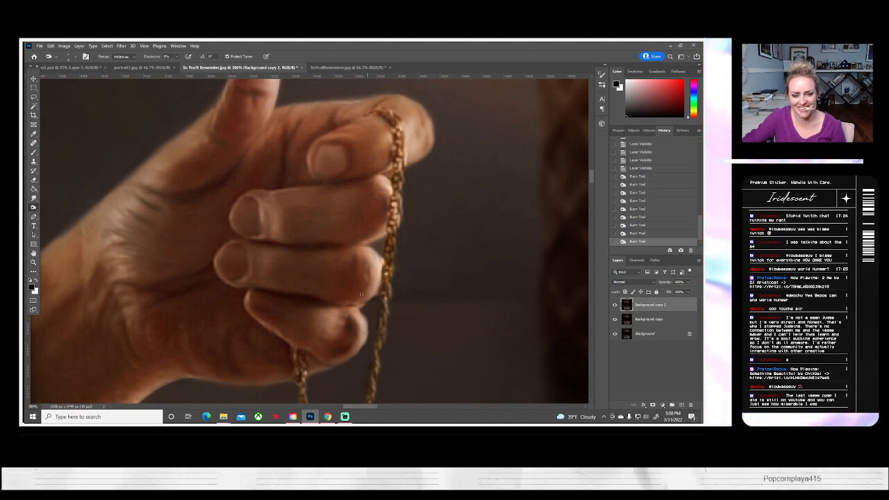
- Burn the area where the chain emerges beneath the man's little finger
{"action": "scroll", "coordinate": [340, 297], "scroll_direction": "down", "scroll_amount": 5}
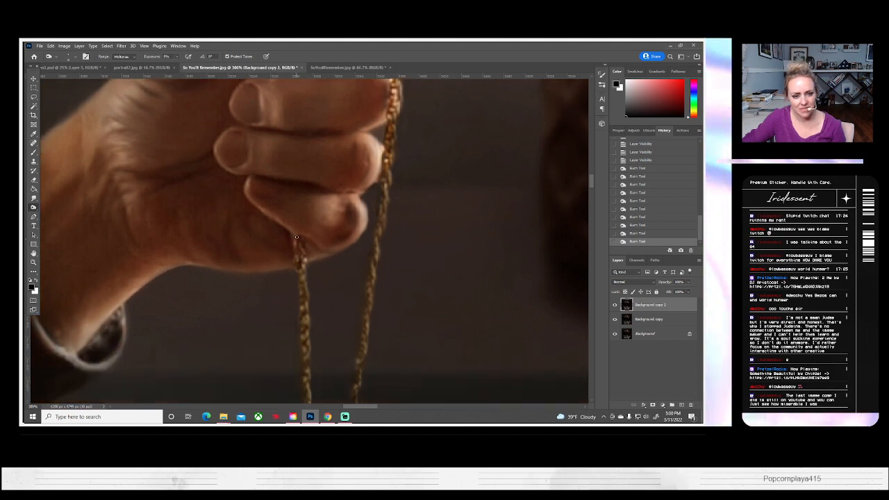
{"action": "left_click_drag", "start_coordinate": [296, 237], "coordinate": [301, 266]}
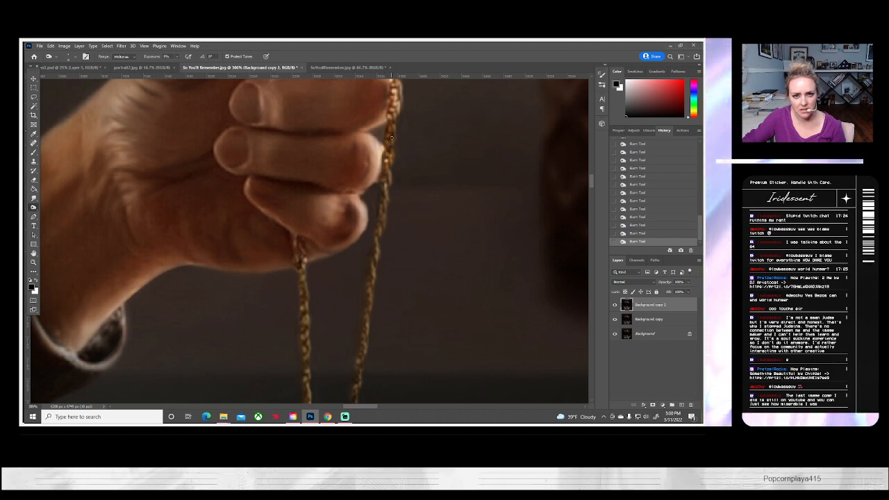
{"action": "scroll", "coordinate": [389, 129], "scroll_direction": "up", "scroll_amount": 2}
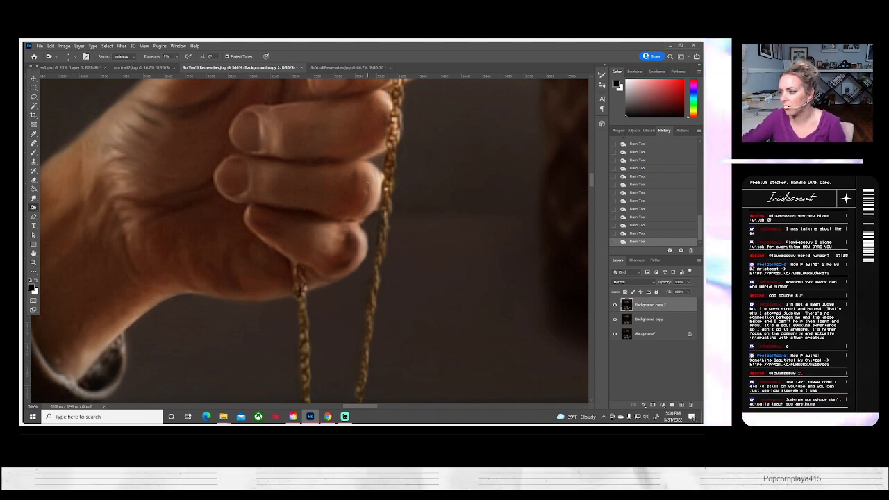
{"action": "scroll", "coordinate": [287, 244], "scroll_direction": "down", "scroll_amount": 3}
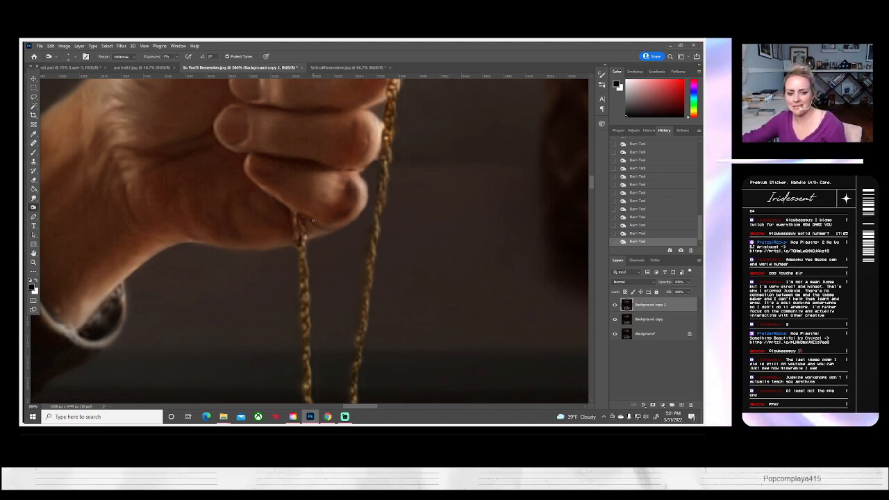
- Brighten the chain links beside the man's middle finger using the Dodge tool with a 7 px soft brush
{"action": "scroll", "coordinate": [334, 239], "scroll_direction": "down", "scroll_amount": 3}
{"action": "scroll", "coordinate": [363, 254], "scroll_direction": "down", "scroll_amount": 2}
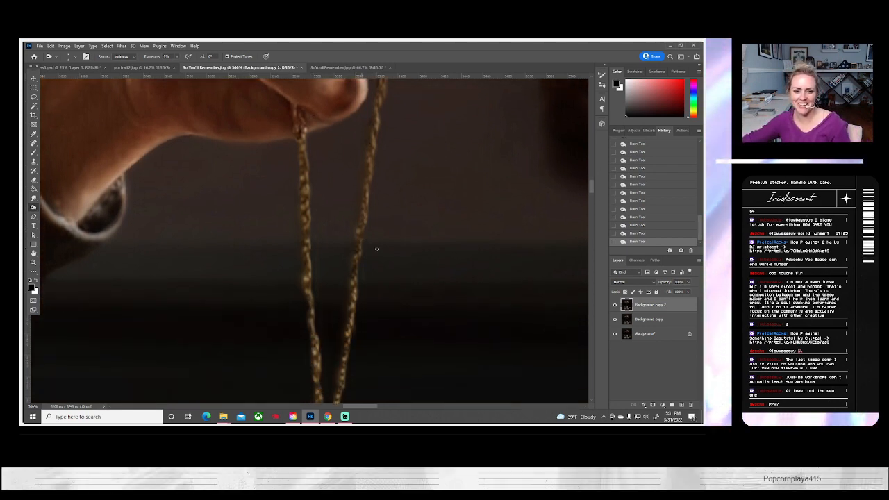
{"action": "right_click", "coordinate": [34, 208]}
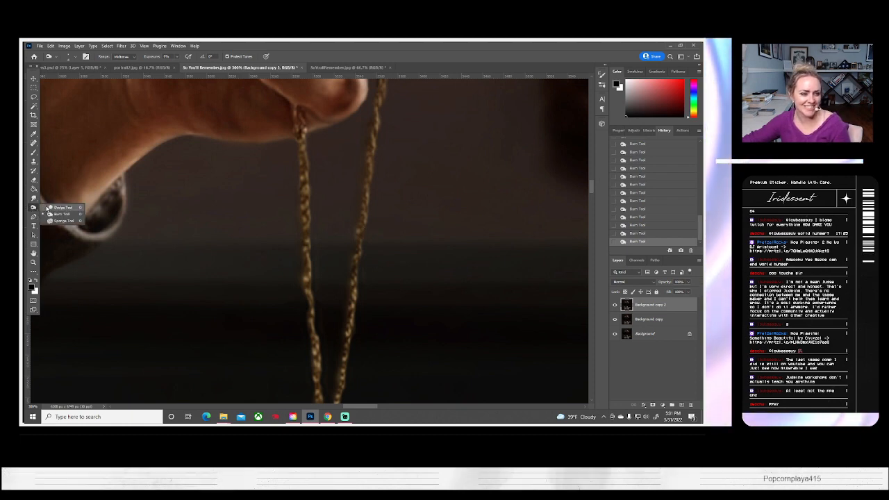
{"action": "left_click", "coordinate": [58, 207]}
{"action": "left_click", "coordinate": [76, 57]}
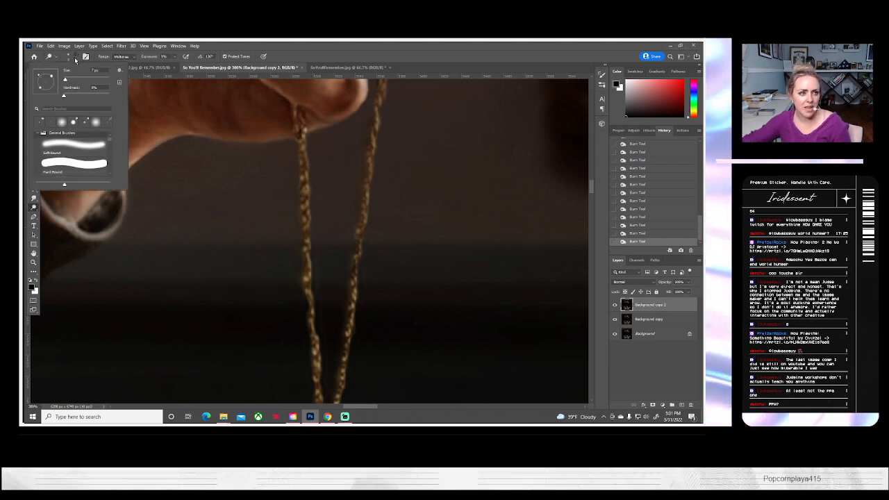
{"action": "left_click_drag", "start_coordinate": [66, 80], "coordinate": [67, 80]}
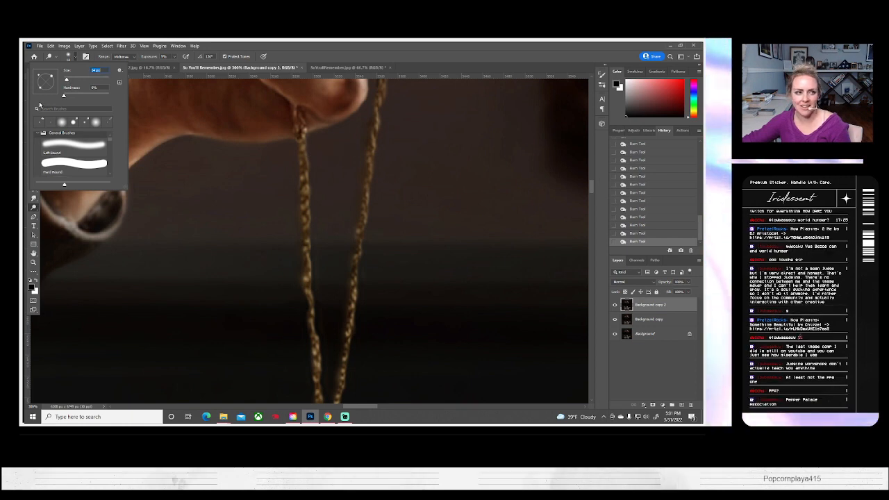
{"action": "left_click_drag", "start_coordinate": [67, 80], "coordinate": [65, 80]}
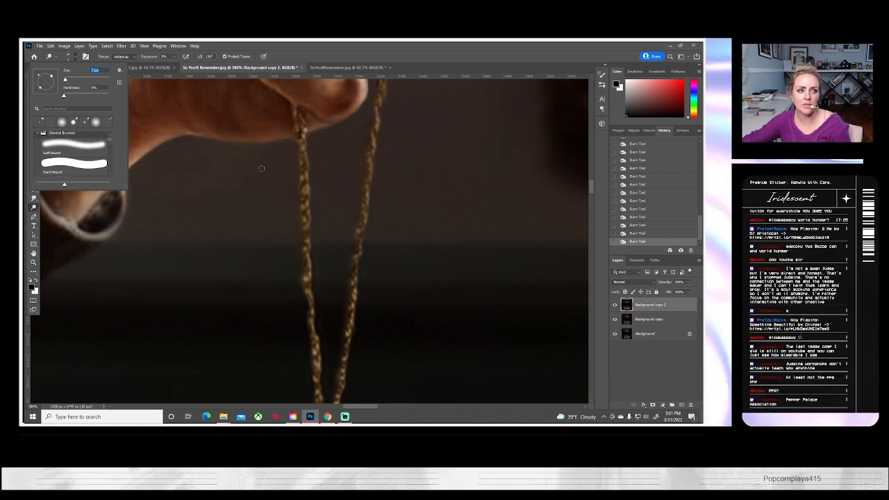
{"action": "key", "text": "space"}
{"action": "left_click", "coordinate": [357, 157]}
{"action": "left_click", "coordinate": [357, 182]}
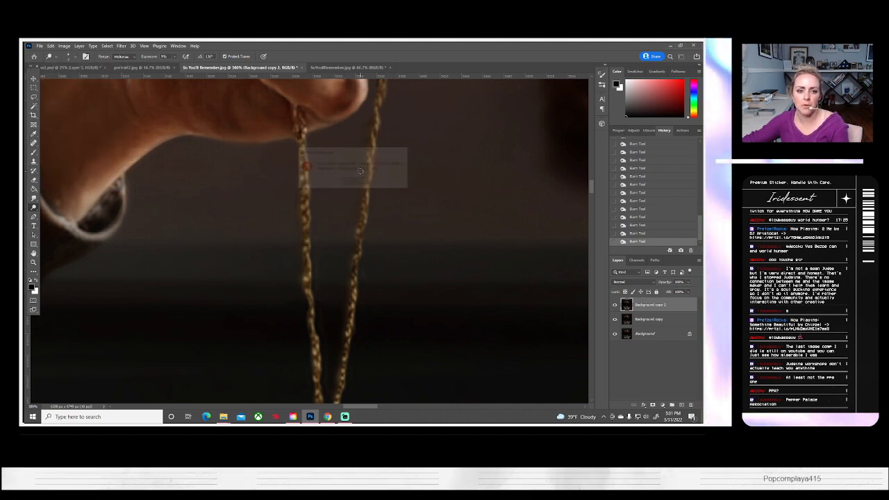
{"action": "key", "text": "space"}
{"action": "left_click_drag", "start_coordinate": [383, 191], "coordinate": [364, 327]}
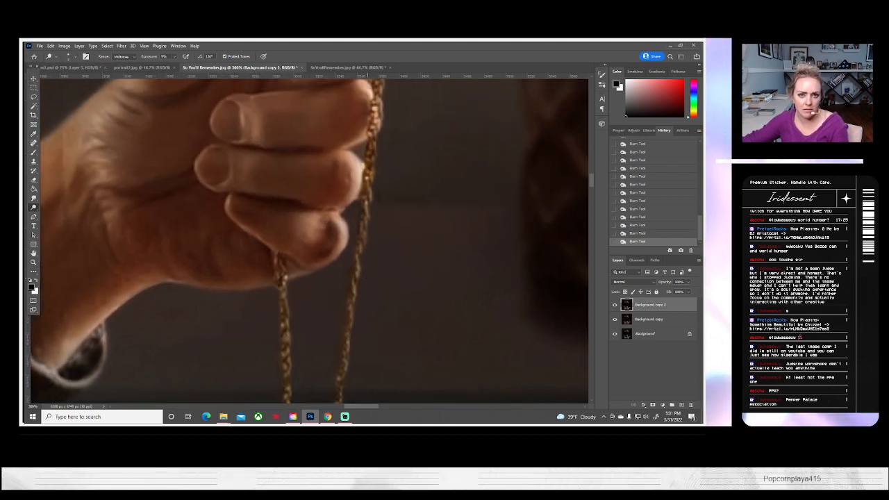
{"action": "left_click", "coordinate": [376, 129], "text": "alt"}
{"action": "left_click", "coordinate": [375, 131], "text": "alt"}
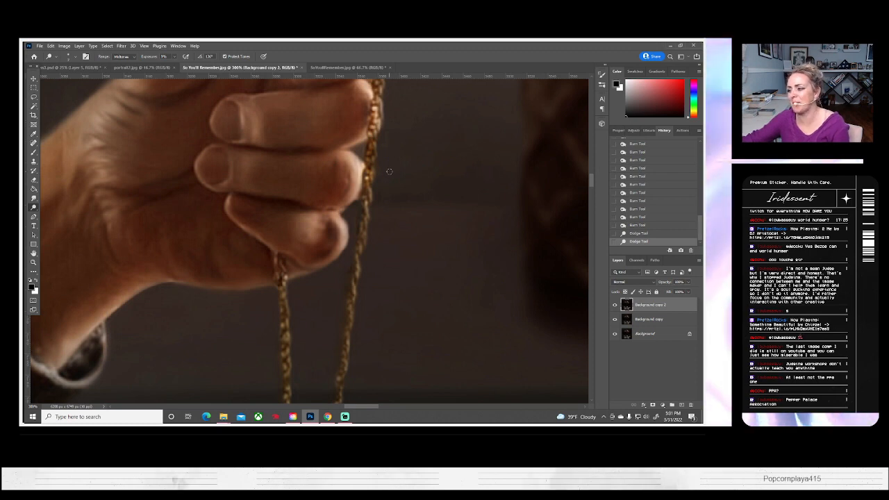
- Dodge further highlights on the chain links beside the man's ring finger and index finger
{"action": "left_click", "coordinate": [75, 58]}
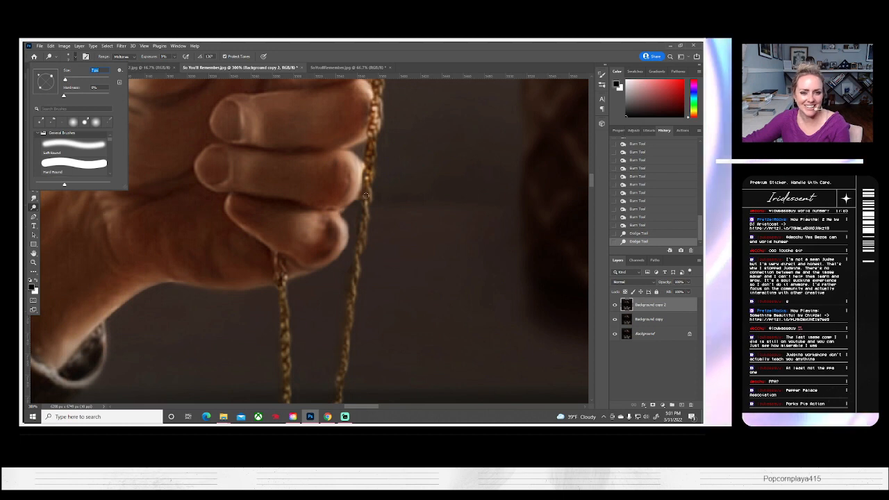
{"action": "left_click", "coordinate": [366, 208]}
{"action": "left_click", "coordinate": [366, 208]}
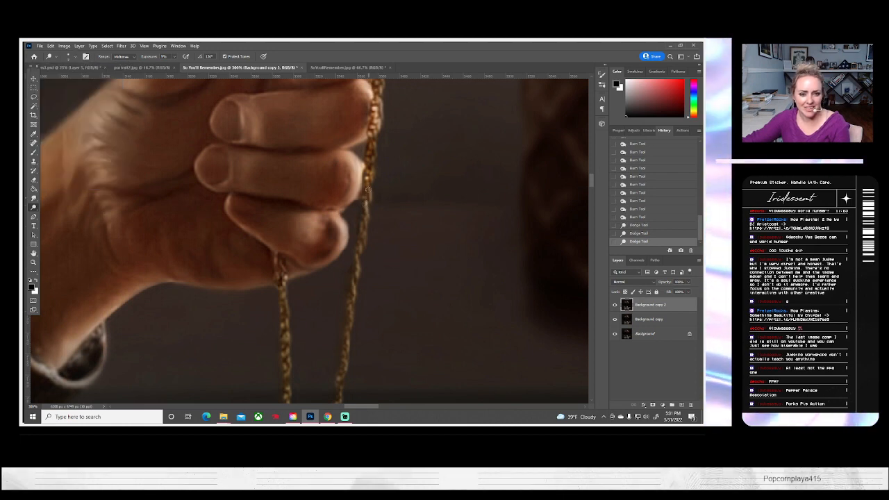
{"action": "left_click", "coordinate": [368, 186]}
{"action": "left_click", "coordinate": [370, 179]}
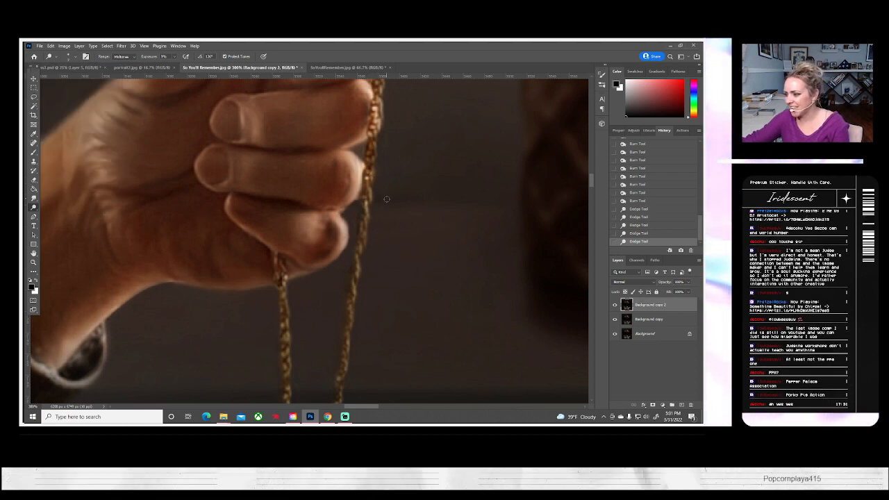
{"action": "scroll", "coordinate": [386, 199], "scroll_direction": "up", "scroll_amount": 5}
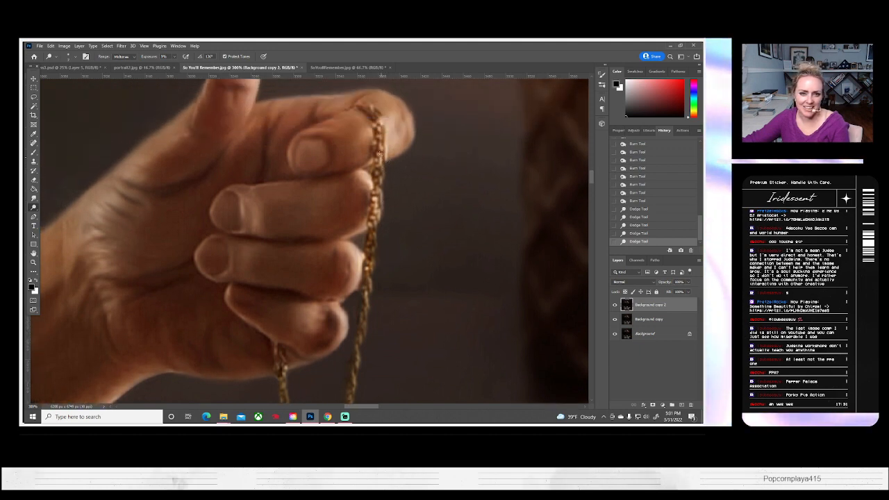
{"action": "left_click", "coordinate": [380, 152]}
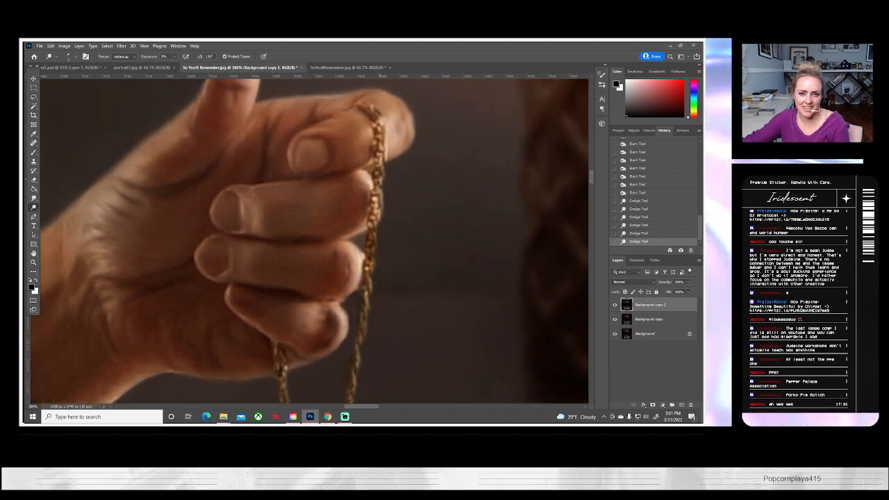
- Dodge highlights on the chain links from the man's index finger down to the strand hanging below his fist
{"action": "left_click", "coordinate": [381, 174]}
{"action": "left_click", "coordinate": [374, 139]}
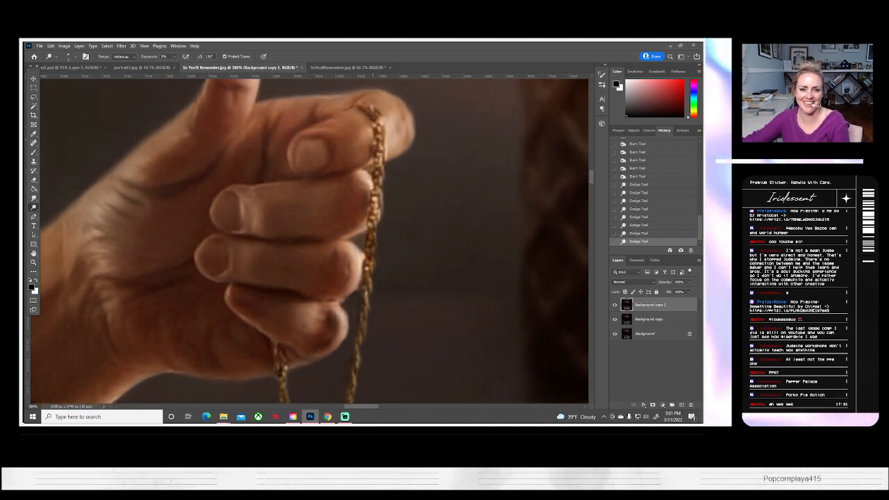
{"action": "left_click", "coordinate": [385, 151]}
{"action": "left_click", "coordinate": [370, 152]}
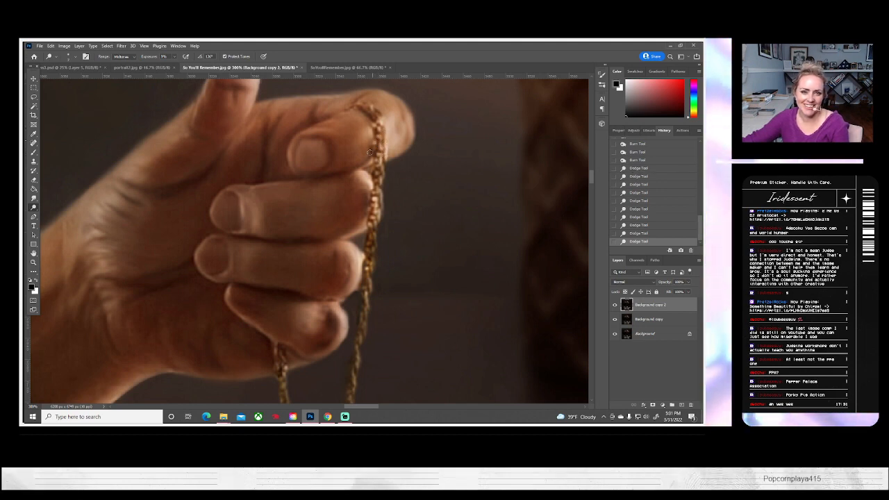
{"action": "scroll", "coordinate": [371, 152], "scroll_direction": "down", "scroll_amount": 5}
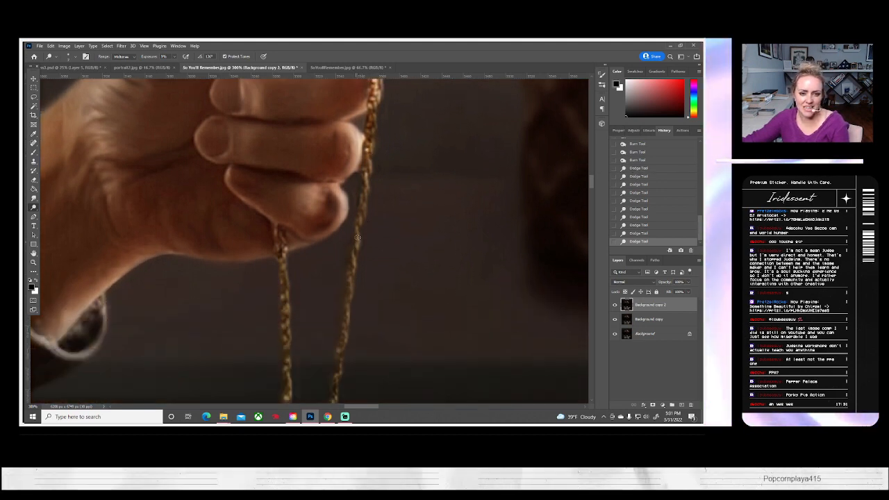
{"action": "left_click", "coordinate": [358, 238]}
{"action": "left_click", "coordinate": [366, 205]}
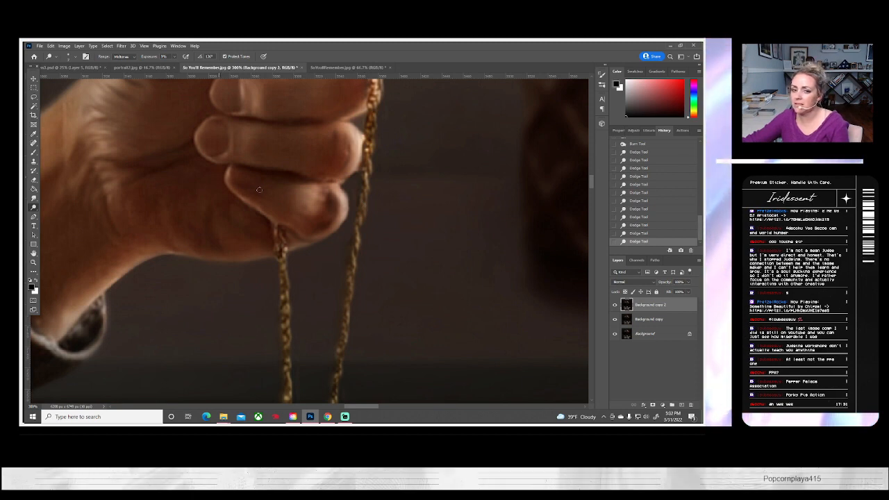
- Dodge the upper outer rim of the larger locket half holding the couple's portrait, and compare the layer hidden and shown
{"action": "scroll", "coordinate": [259, 190], "scroll_direction": "down", "scroll_amount": 8}
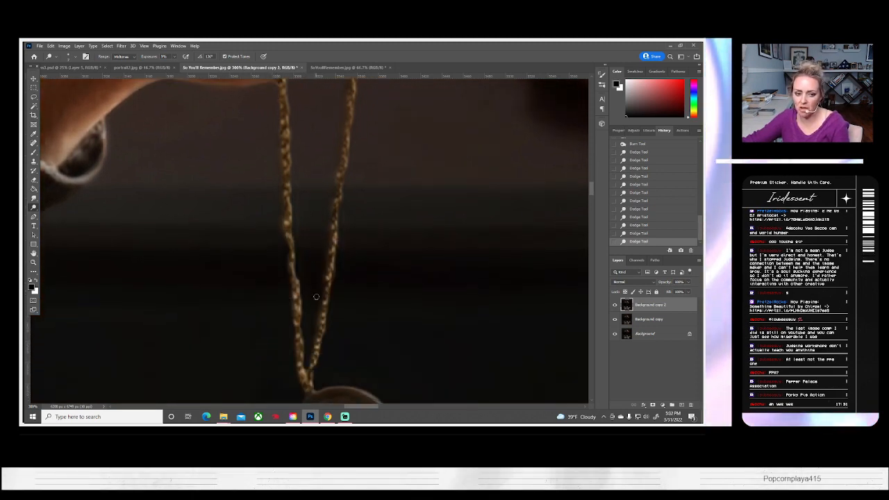
{"action": "scroll", "coordinate": [316, 297], "scroll_direction": "down", "scroll_amount": 2}
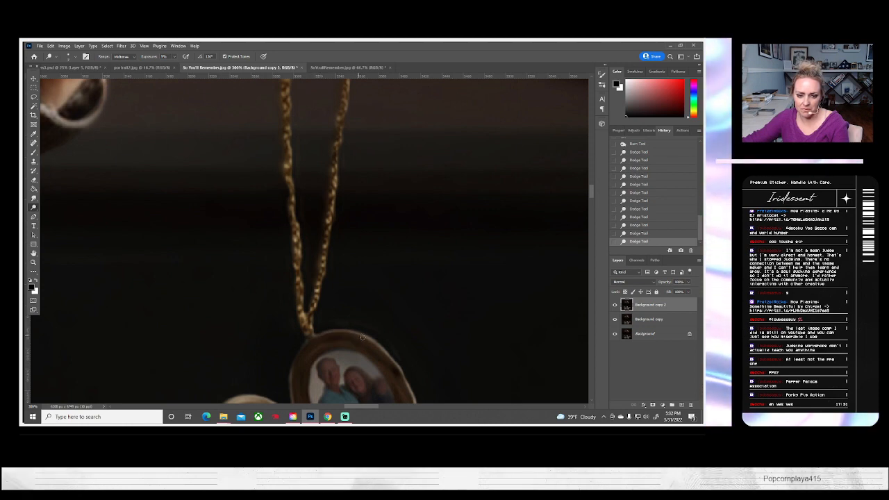
{"action": "left_click_drag", "start_coordinate": [383, 349], "coordinate": [388, 357]}
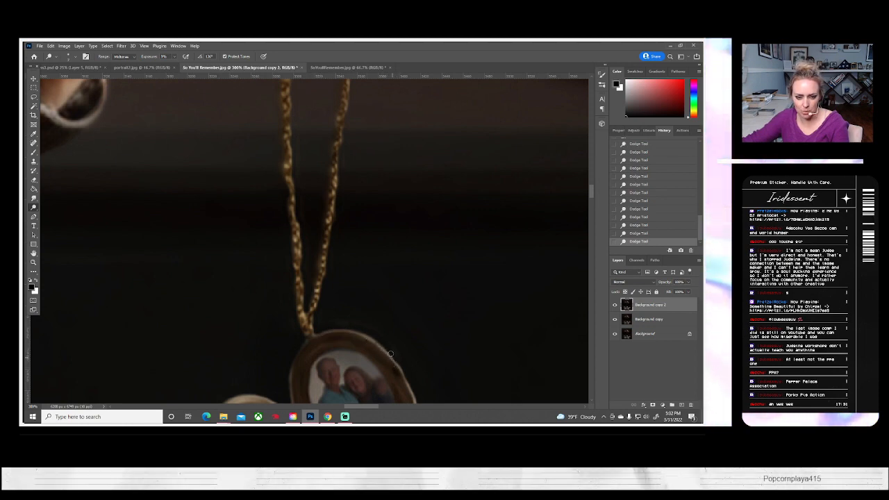
{"action": "scroll", "coordinate": [384, 326], "scroll_direction": "down", "scroll_amount": 2}
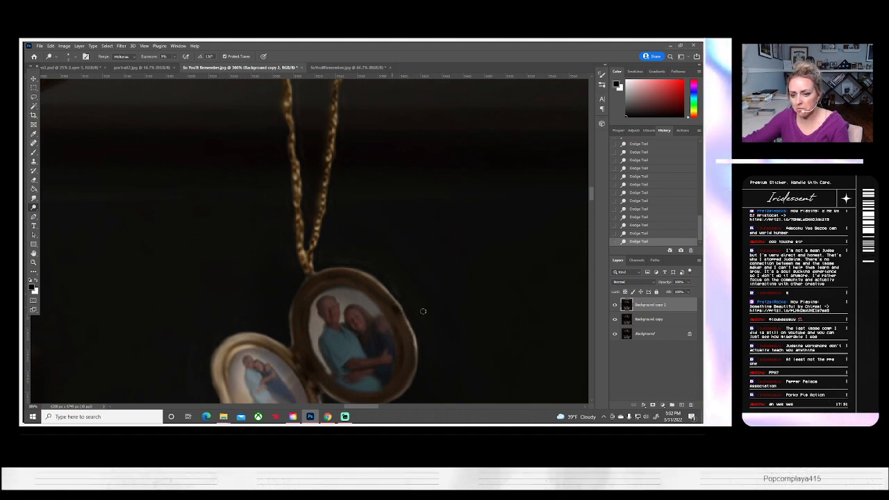
{"action": "left_click", "coordinate": [614, 305]}
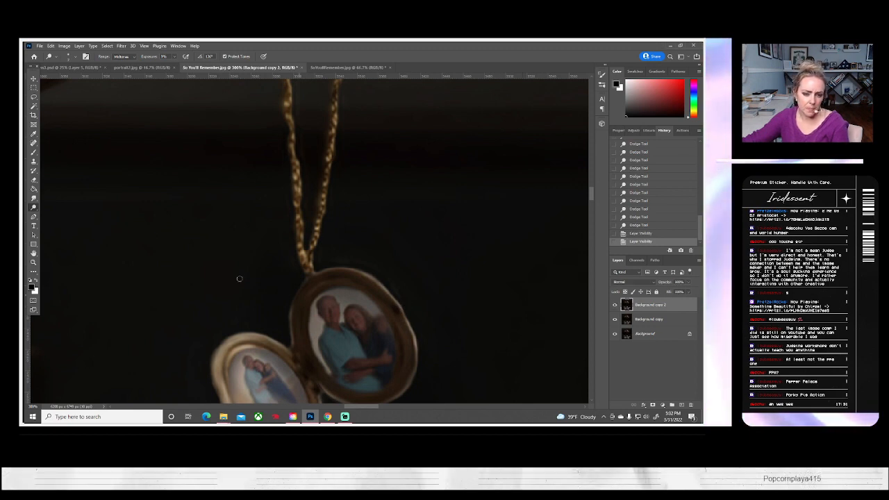
- Smudge the outer edge of the larger locket half into the dark background, undoing the stray stroke and redoing it
{"action": "left_click", "coordinate": [33, 198]}
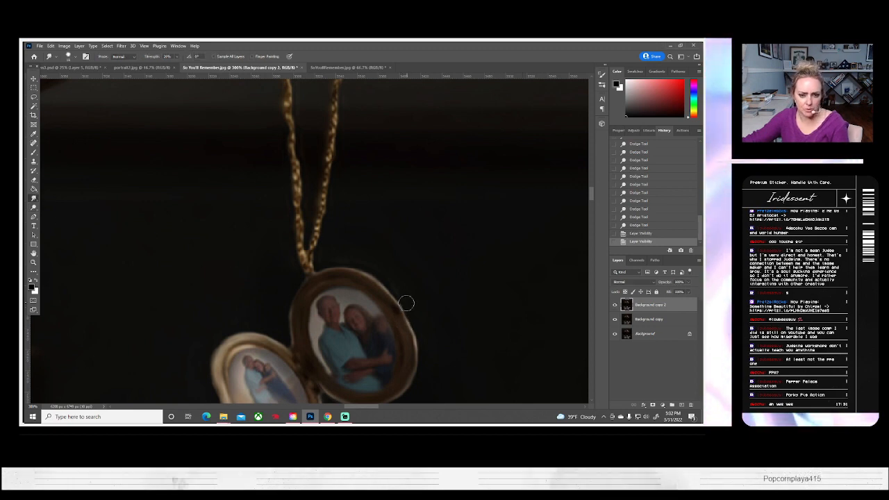
{"action": "left_click_drag", "start_coordinate": [407, 306], "coordinate": [412, 319]}
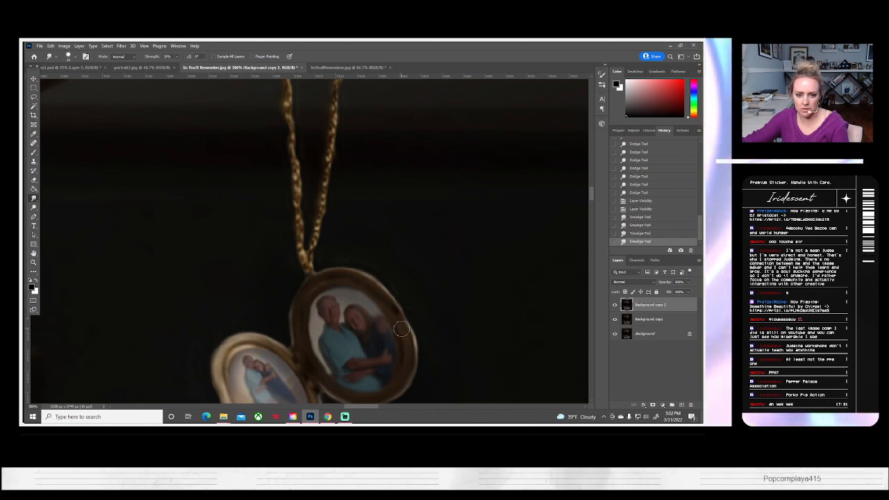
{"action": "key", "text": "ctrl+z"}
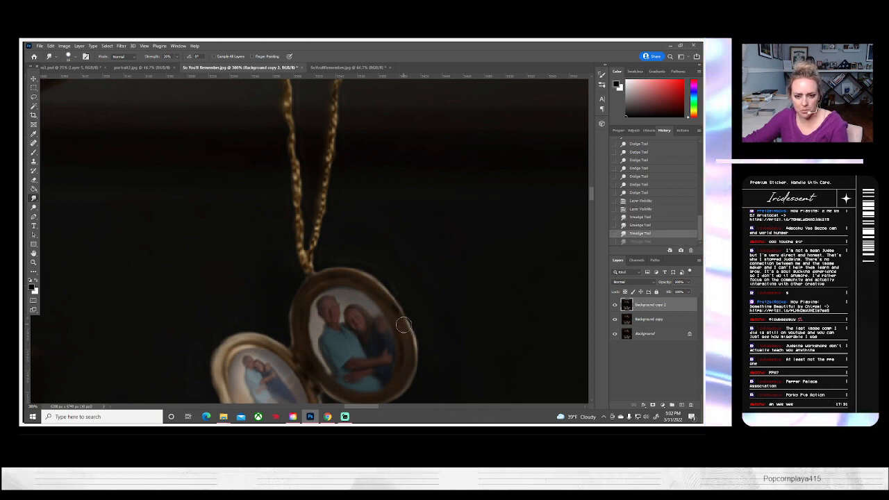
{"action": "left_click_drag", "start_coordinate": [402, 321], "coordinate": [417, 321]}
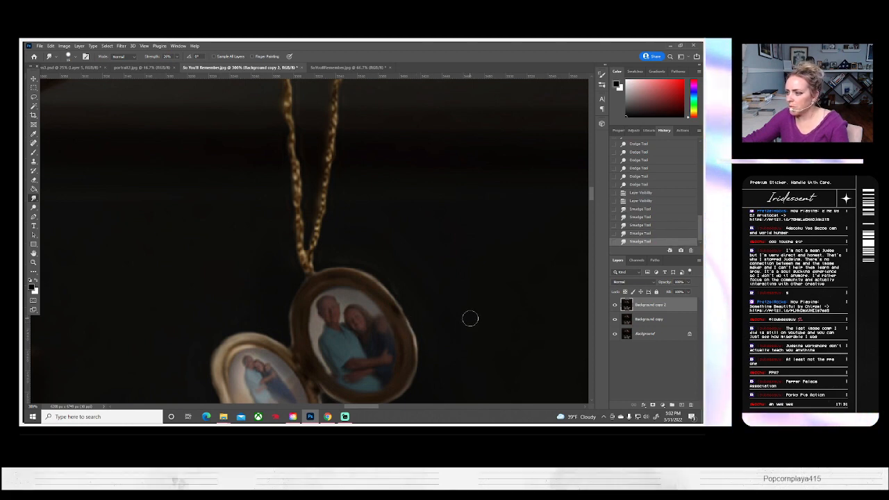
- Smudge the outer rim of the lower, smaller locket half along both sides to smooth its edge
{"action": "scroll", "coordinate": [466, 317], "scroll_direction": "down", "scroll_amount": 1}
{"action": "scroll", "coordinate": [350, 361], "scroll_direction": "down", "scroll_amount": 2}
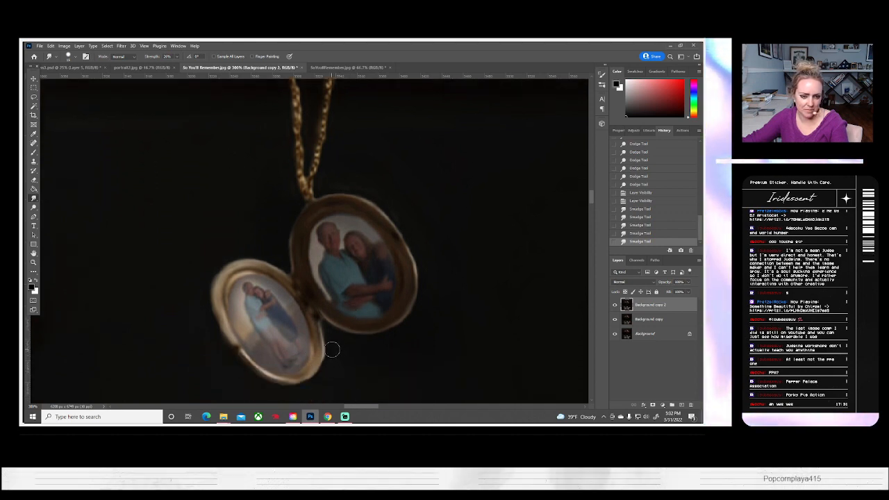
{"action": "left_click_drag", "start_coordinate": [332, 349], "coordinate": [324, 373]}
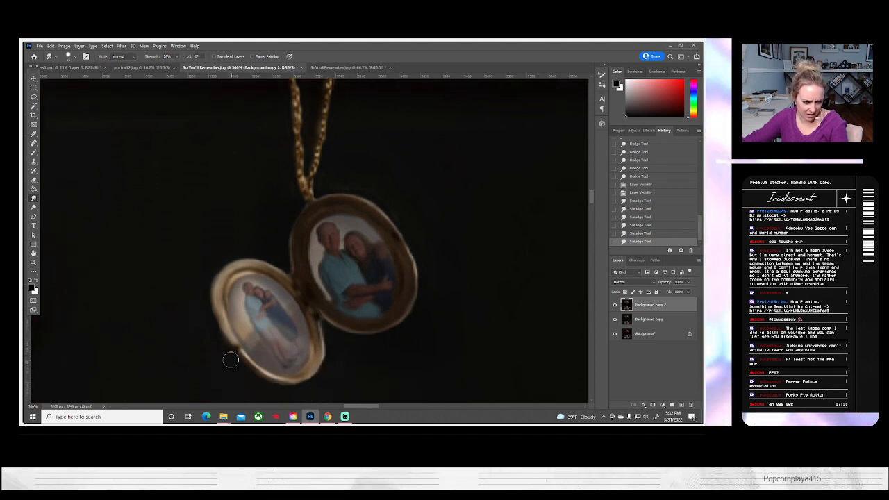
{"action": "left_click_drag", "start_coordinate": [230, 360], "coordinate": [207, 294]}
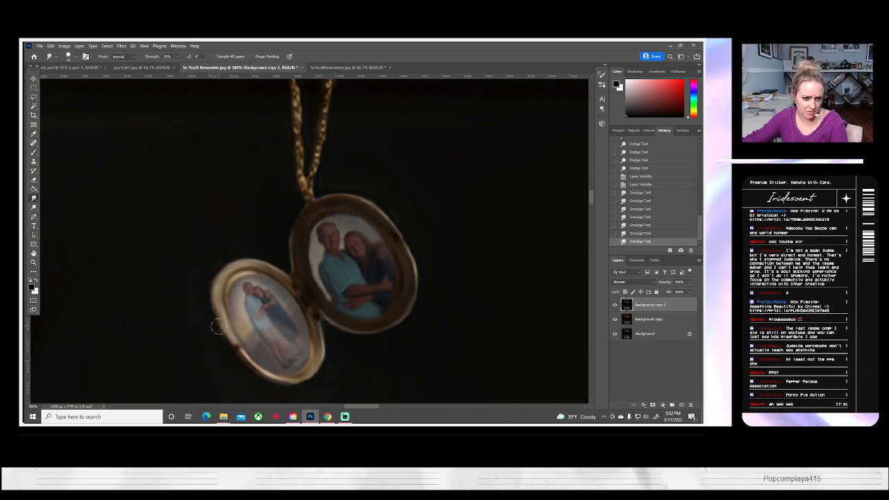
{"action": "mouse_move", "coordinate": [218, 326]}
{"action": "left_mouse_down"}
{"action": "mouse_move", "coordinate": [212, 278]}
{"action": "mouse_move", "coordinate": [207, 303]}
{"action": "mouse_move", "coordinate": [226, 257]}
{"action": "left_mouse_up"}
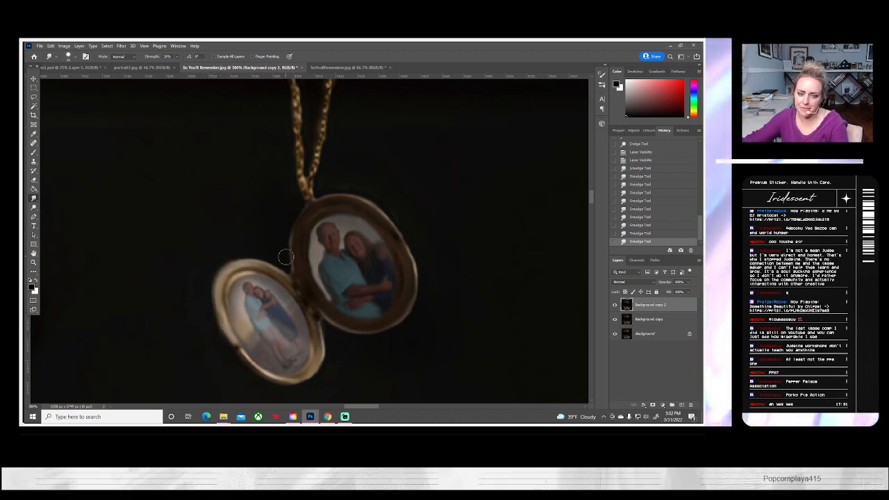
- Examine the whole scene at 25% and compare it with the Background copy 2 layer hidden and shown
{"action": "scroll", "coordinate": [308, 225], "scroll_direction": "up", "scroll_amount": 3}
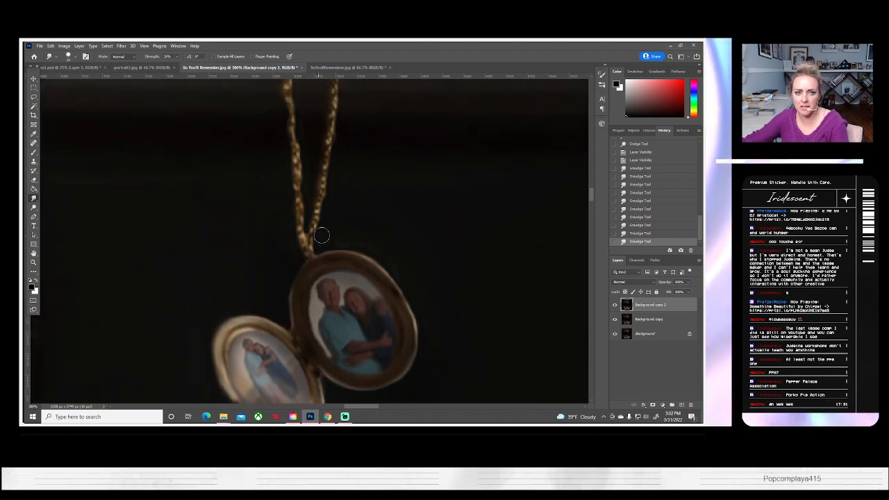
{"action": "scroll", "coordinate": [322, 236], "scroll_direction": "up", "scroll_amount": 9}
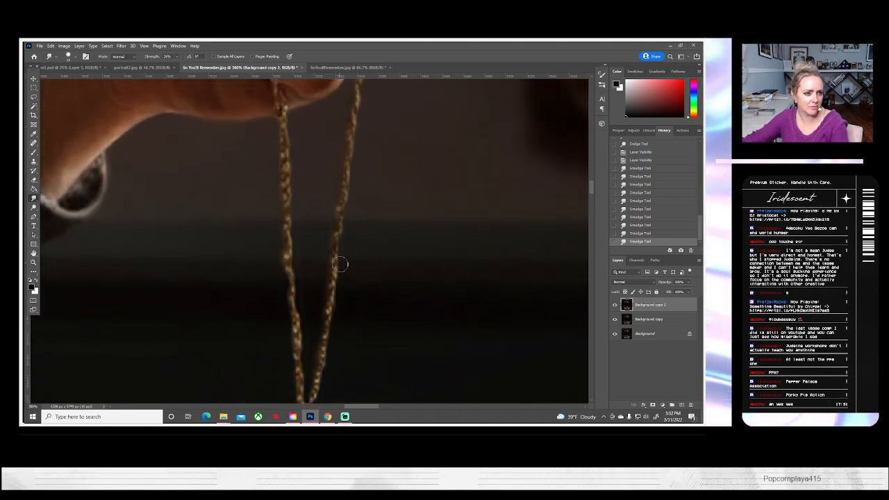
{"action": "scroll", "coordinate": [340, 264], "scroll_direction": "up", "scroll_amount": 5}
{"action": "left_click", "coordinate": [33, 263]}
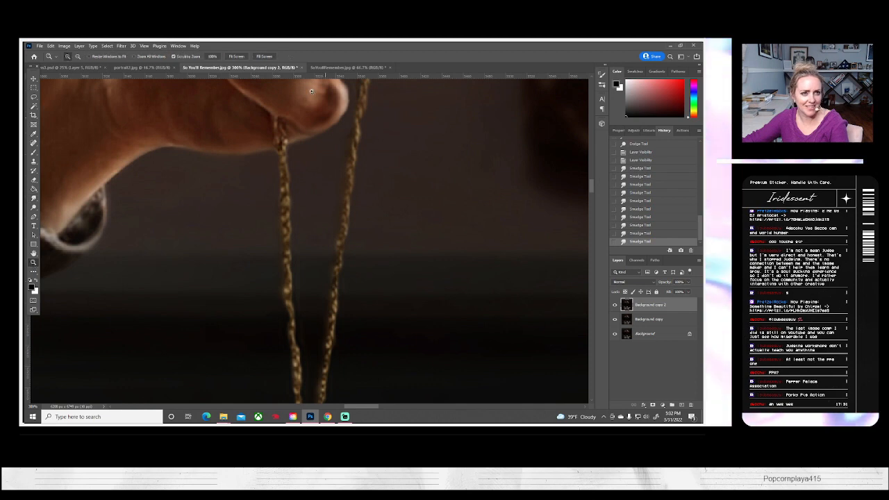
{"action": "key", "text": "ctrl+0"}
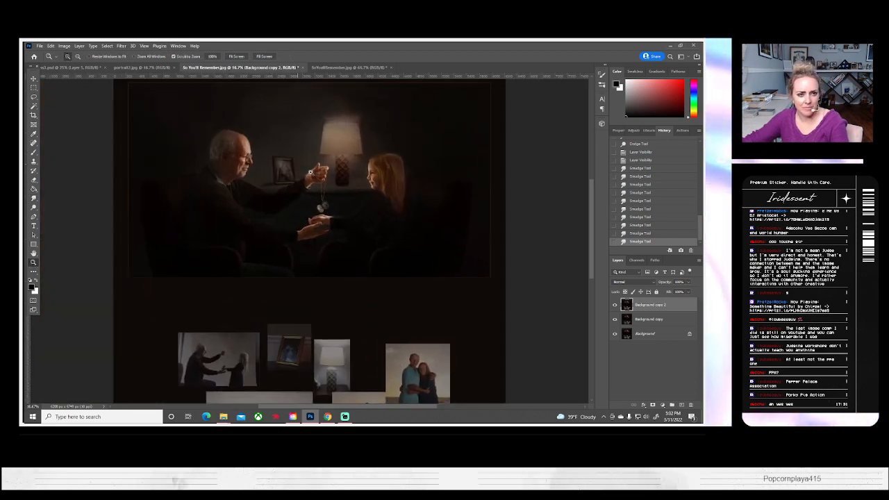
{"action": "left_click", "coordinate": [310, 172]}
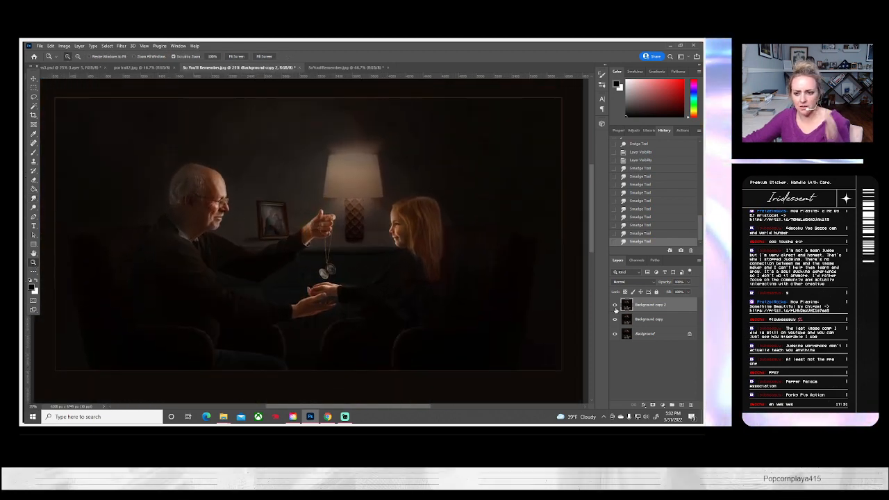
{"action": "left_click", "coordinate": [615, 306]}
{"action": "left_click", "coordinate": [616, 307]}
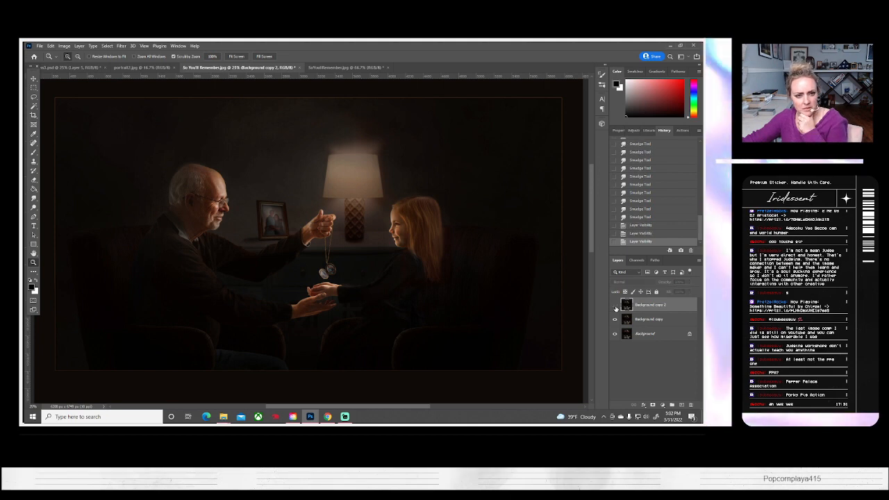
{"action": "left_click", "coordinate": [615, 307]}
- Duplicate the Background copy 2 layer and check the duplicate by hiding and showing it
{"action": "right_click", "coordinate": [650, 305]}
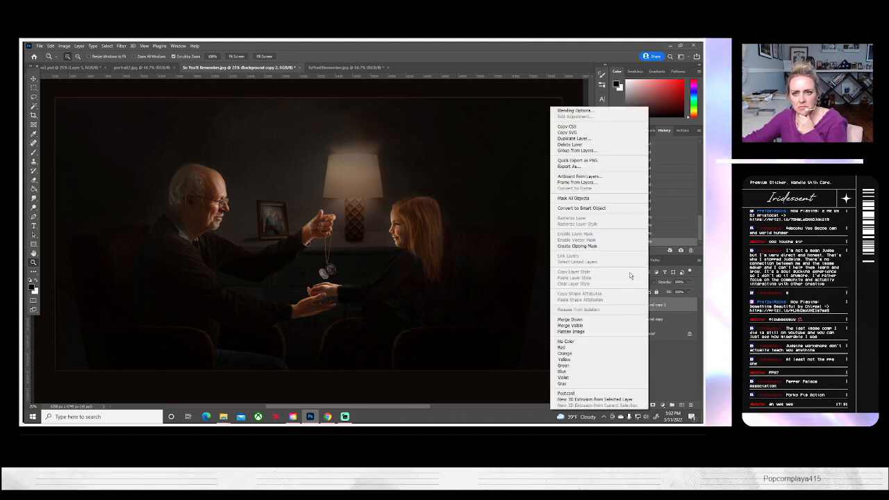
{"action": "left_click", "coordinate": [577, 139]}
{"action": "left_click", "coordinate": [419, 148]}
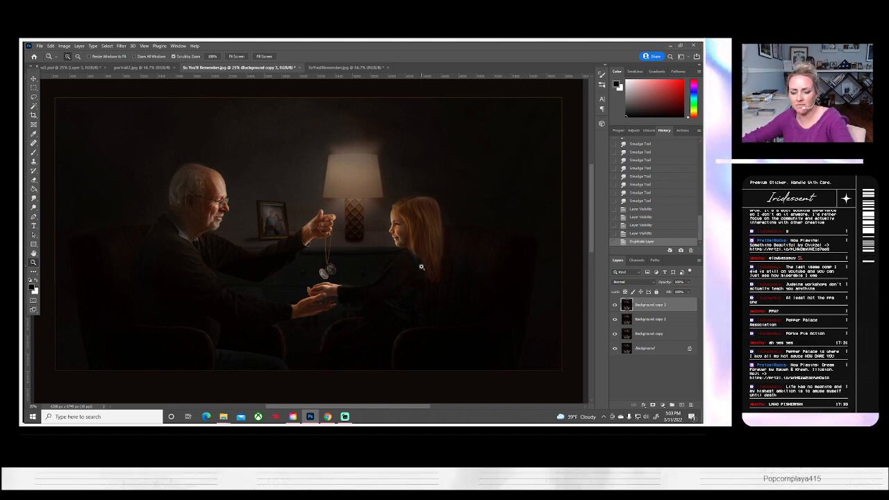
{"action": "left_click", "coordinate": [615, 306]}
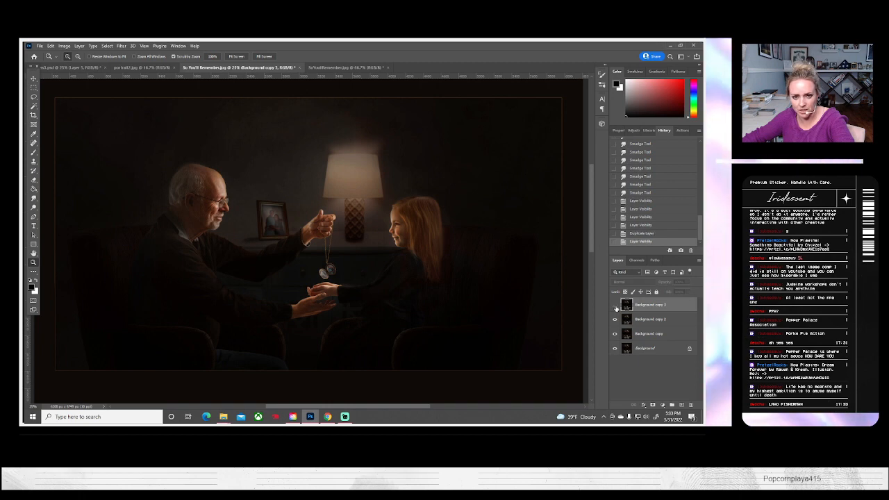
{"action": "left_click", "coordinate": [615, 306]}
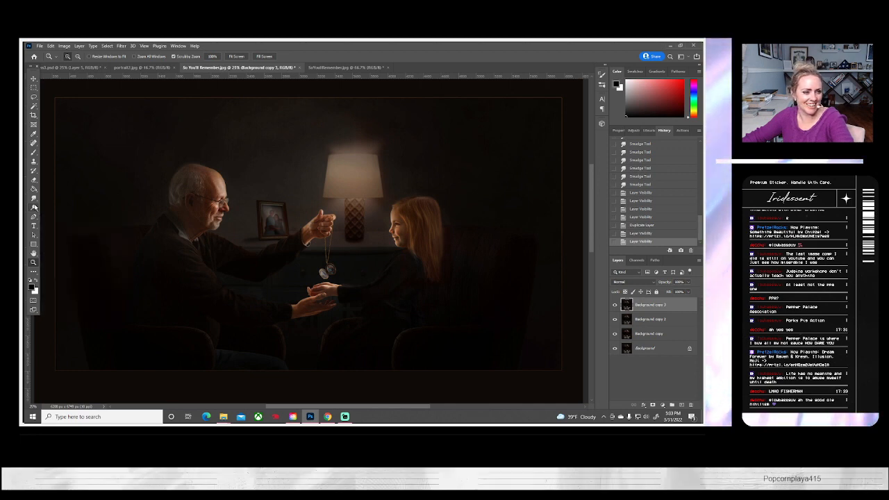
- Enlarge the Dodge brush to cover the lampshade, brighten the lamp area, and compare the layer hidden and shown
{"action": "left_click", "coordinate": [34, 207]}
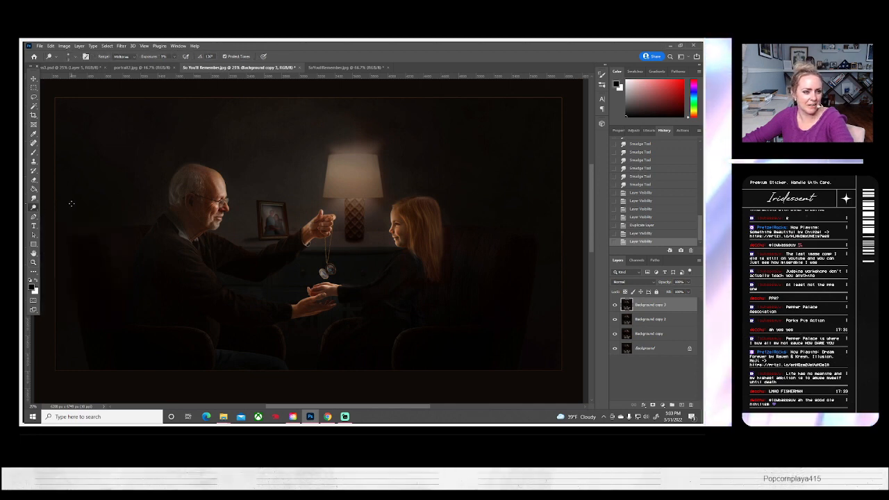
{"action": "left_click", "coordinate": [76, 57]}
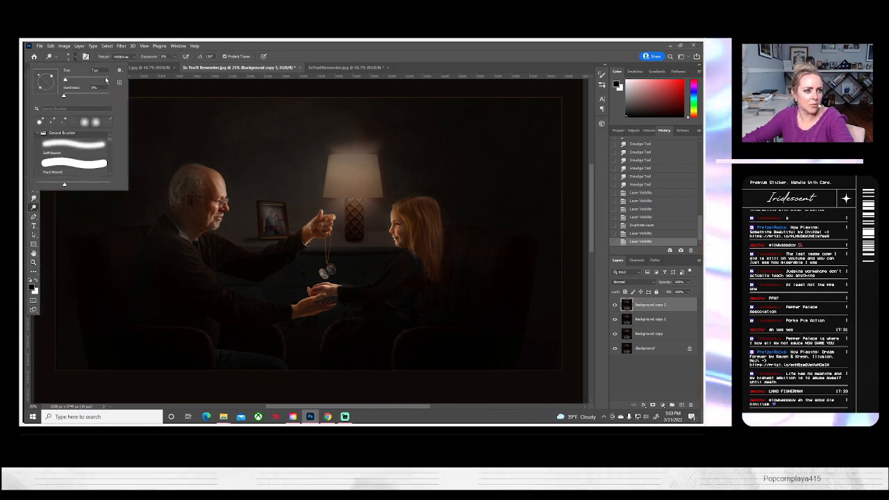
{"action": "left_click", "coordinate": [346, 182]}
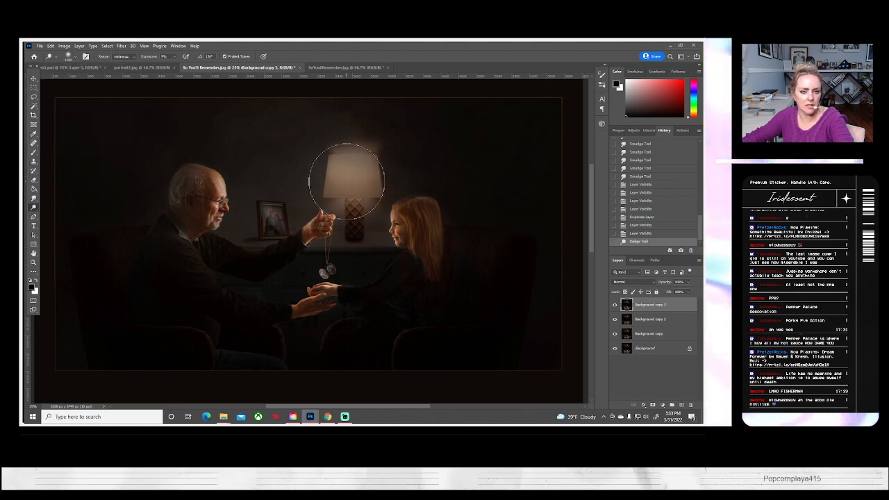
{"action": "left_click", "coordinate": [347, 182]}
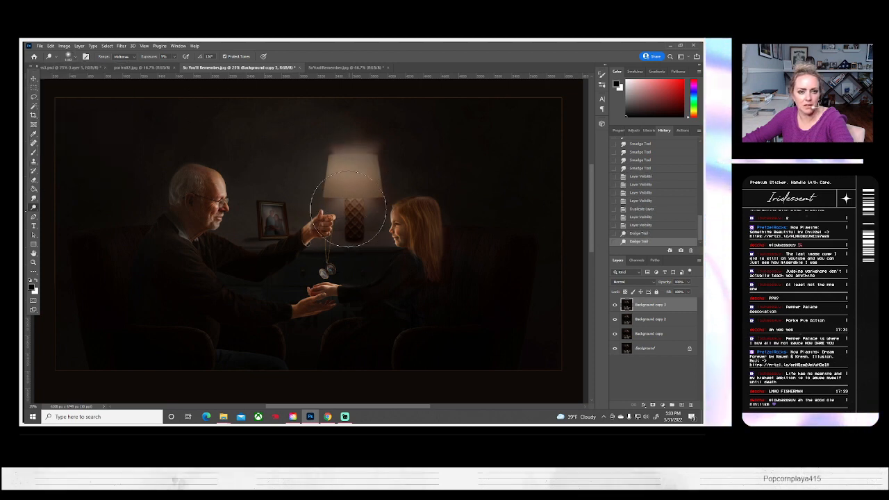
{"action": "left_click", "coordinate": [616, 306]}
{"action": "left_click", "coordinate": [616, 306]}
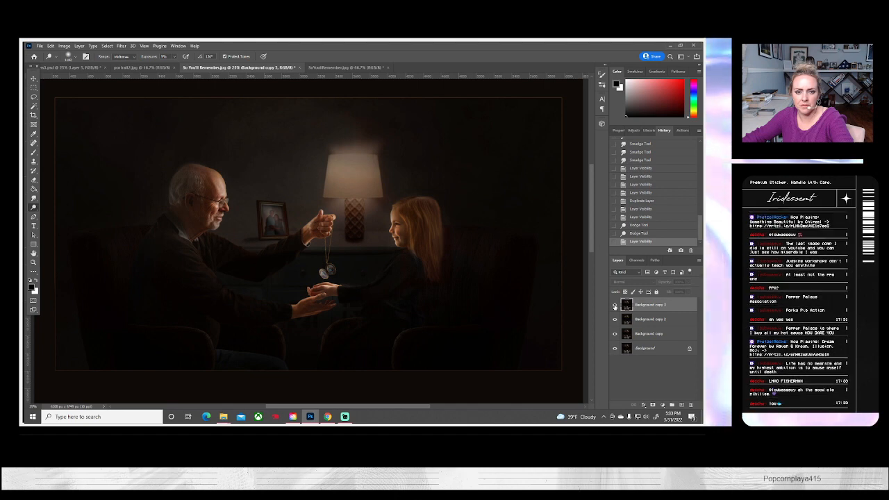
- Dodge the lampshade and its surrounding glow further, checking the result against the layer below
{"action": "left_click", "coordinate": [341, 186]}
{"action": "left_click", "coordinate": [342, 186]}
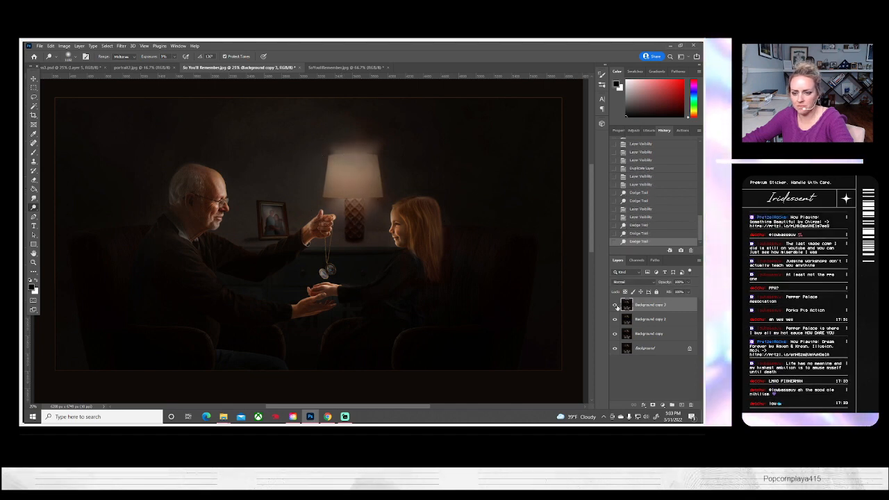
{"action": "left_click", "coordinate": [616, 306]}
{"action": "left_click", "coordinate": [615, 306]}
{"action": "left_click", "coordinate": [616, 306]}
{"action": "left_click", "coordinate": [616, 305]}
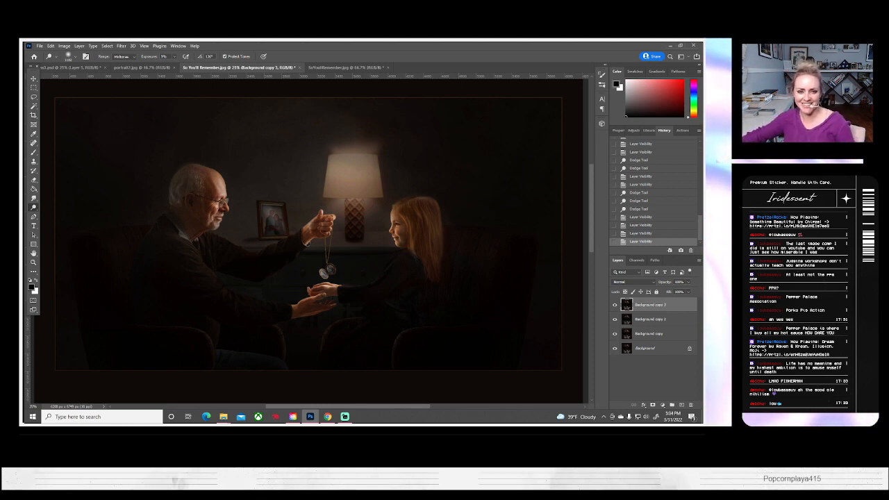
{"action": "left_click", "coordinate": [348, 186]}
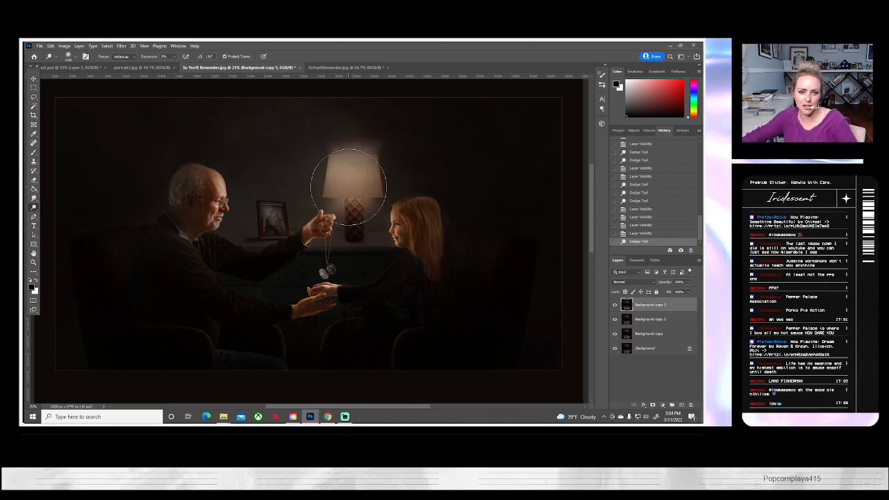
- Dodge the lampshade and its glow once more on the Background copy 3 layer, comparing the layer hidden and shown
{"action": "left_click", "coordinate": [348, 187]}
{"action": "left_click", "coordinate": [349, 186]}
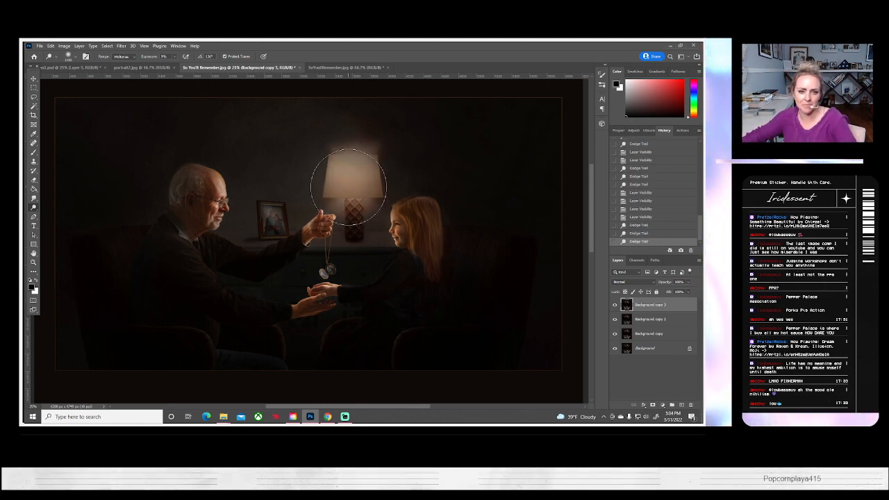
{"action": "left_click", "coordinate": [616, 306]}
{"action": "left_click", "coordinate": [615, 306]}
{"action": "left_click", "coordinate": [617, 306]}
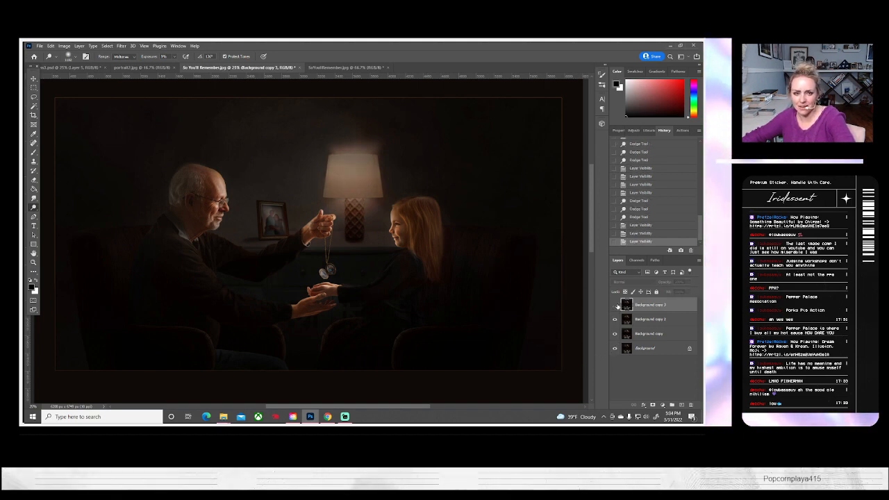
{"action": "left_click", "coordinate": [616, 306]}
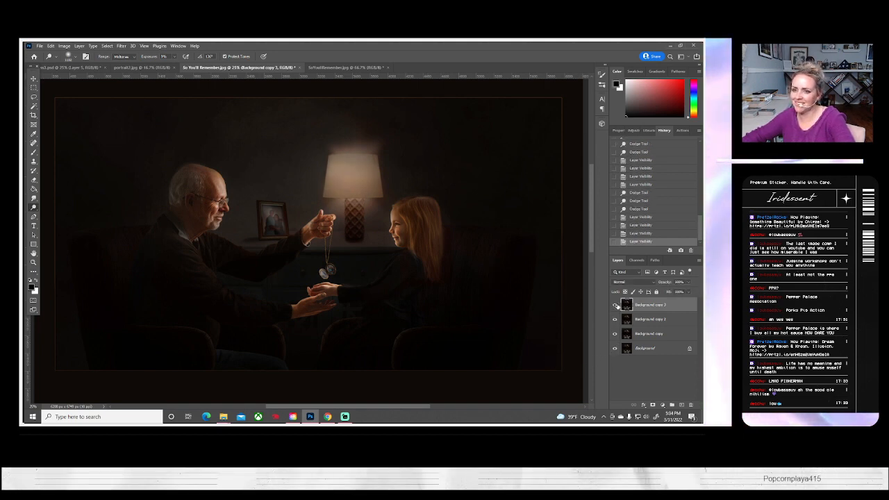
{"action": "left_click", "coordinate": [616, 306]}
{"action": "left_click", "coordinate": [616, 306]}
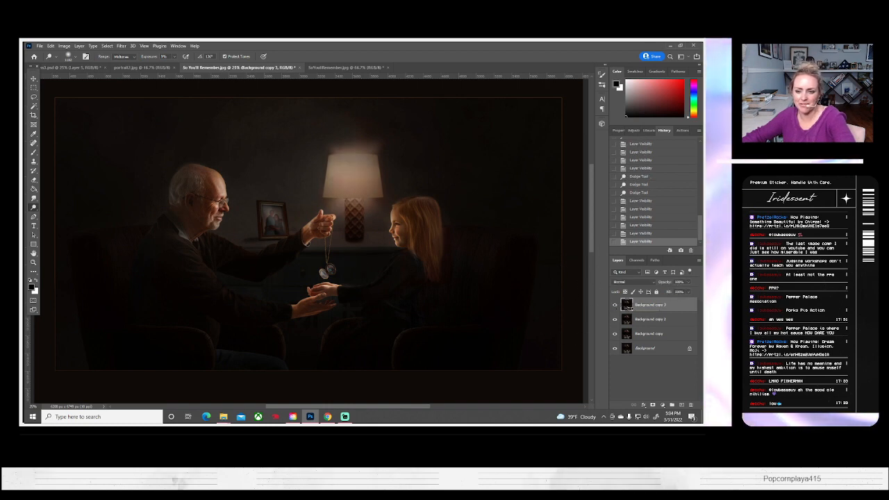
{"action": "left_click", "coordinate": [616, 306]}
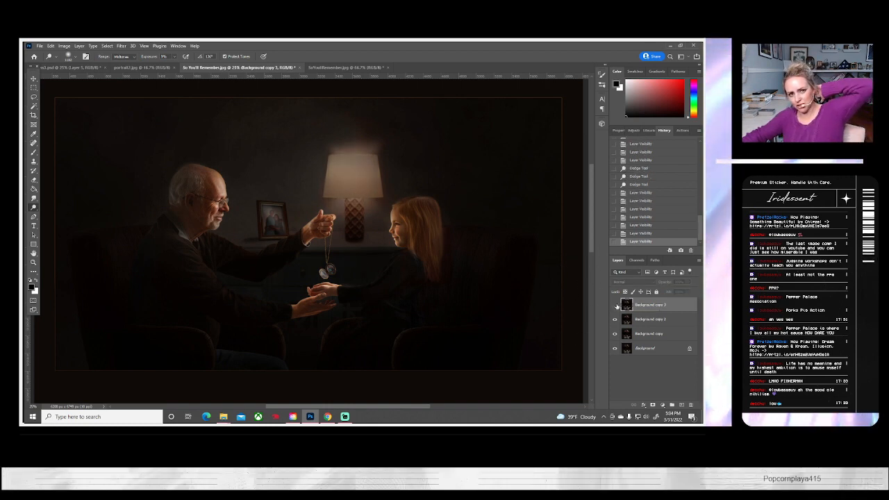
- Clear the selection around the man's head in SoYoullRemember.jpg and display the whole image
{"action": "left_click", "coordinate": [347, 68]}
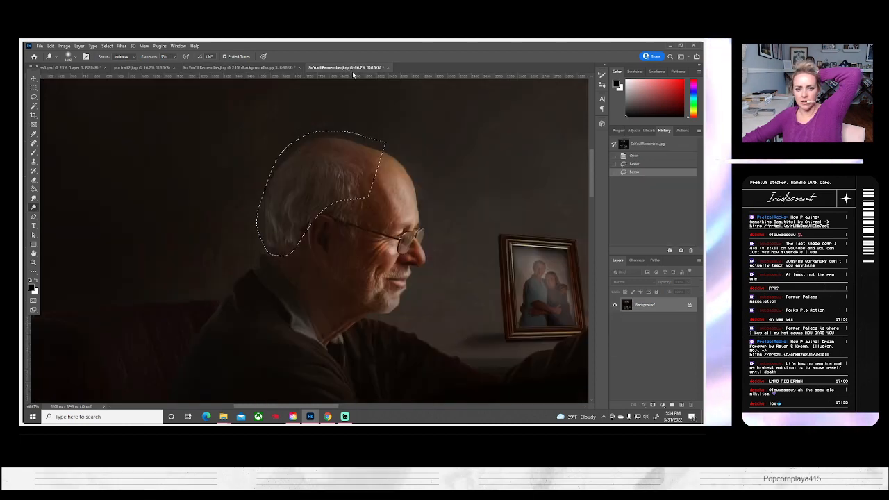
{"action": "left_click", "coordinate": [107, 46]}
{"action": "left_click", "coordinate": [120, 63]}
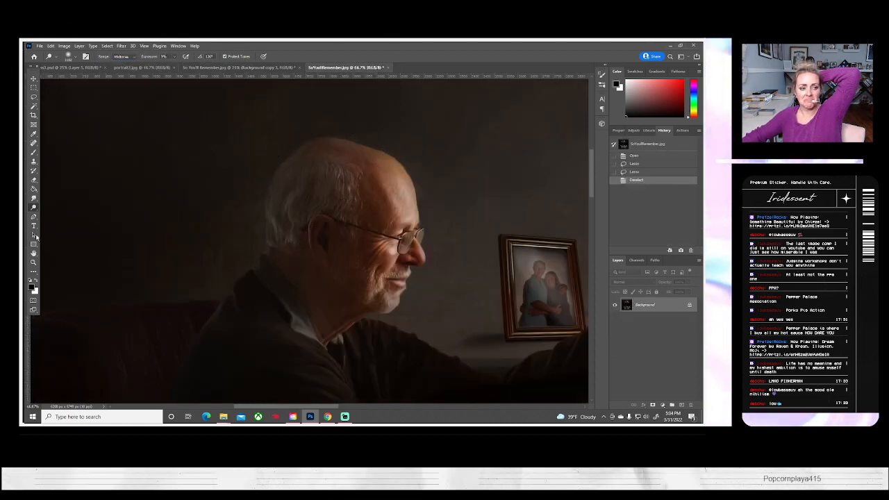
{"action": "key", "text": "z"}
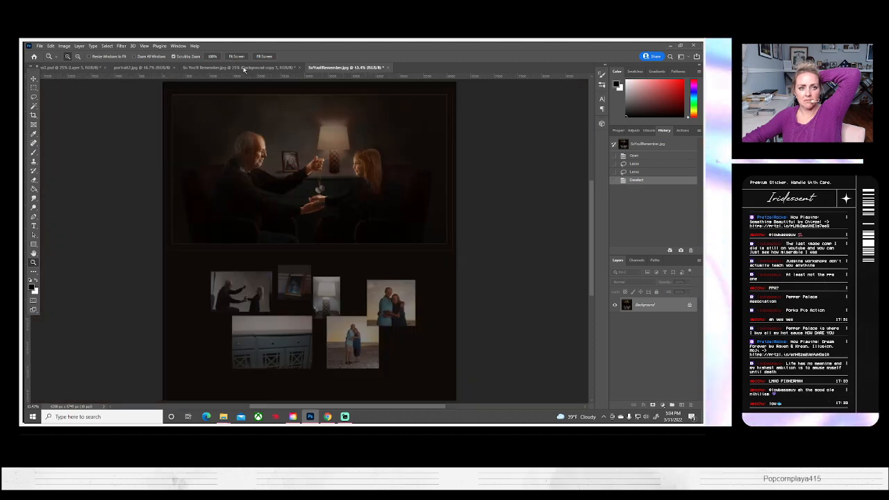
{"action": "key", "text": "ctrl+0"}
- Turn the Background copy 3 layer back on in So You'll Remember.jpg and display the whole image at 13.4%
{"action": "left_click", "coordinate": [277, 68]}
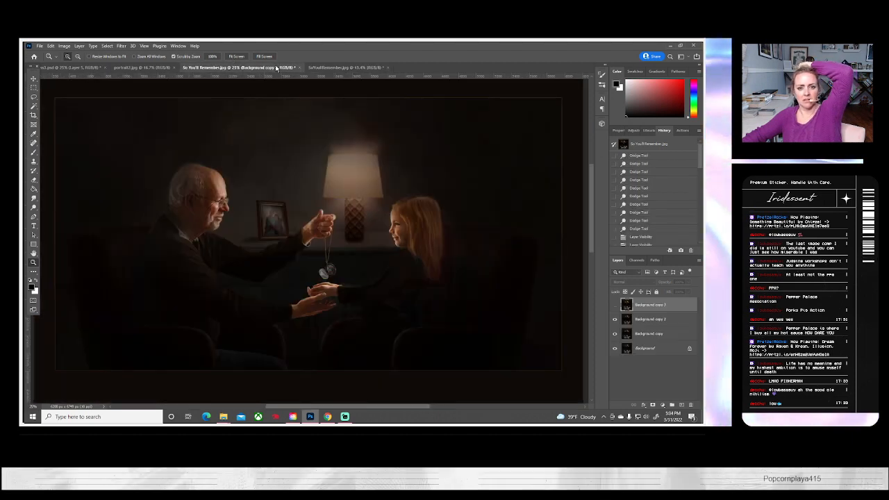
{"action": "left_click", "coordinate": [615, 305]}
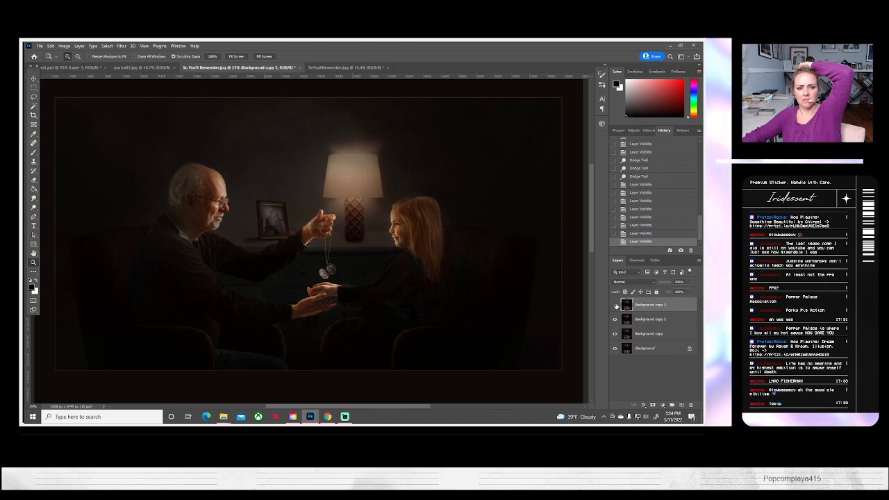
{"action": "left_click", "coordinate": [615, 305]}
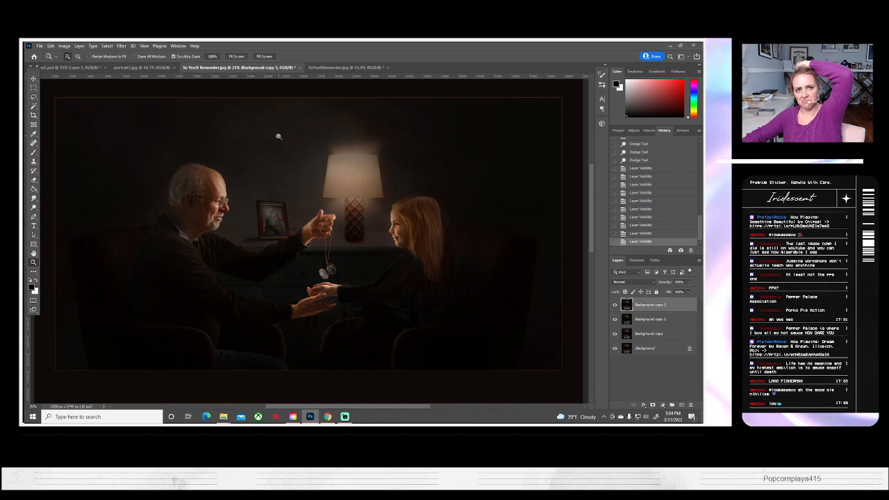
{"action": "left_click", "coordinate": [236, 56]}
{"action": "left_click", "coordinate": [265, 56]}
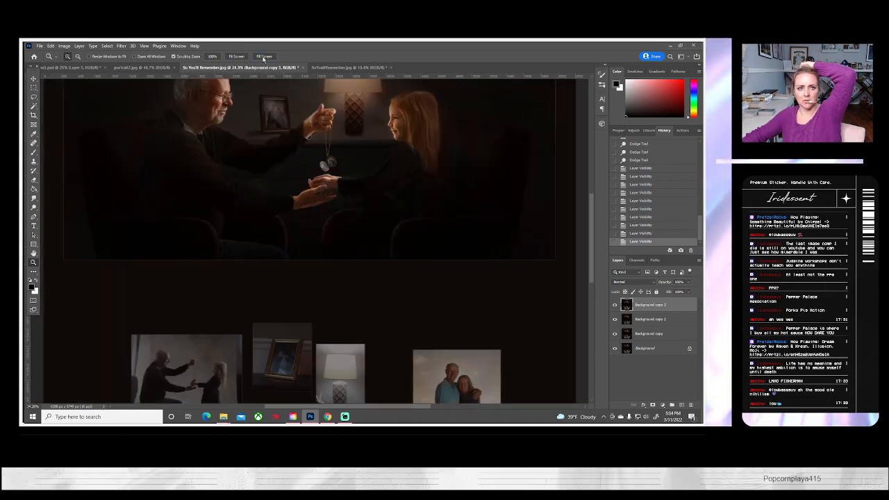
{"action": "left_click", "coordinate": [236, 56]}
{"action": "scroll", "coordinate": [357, 182], "scroll_direction": "up", "scroll_amount": 1}
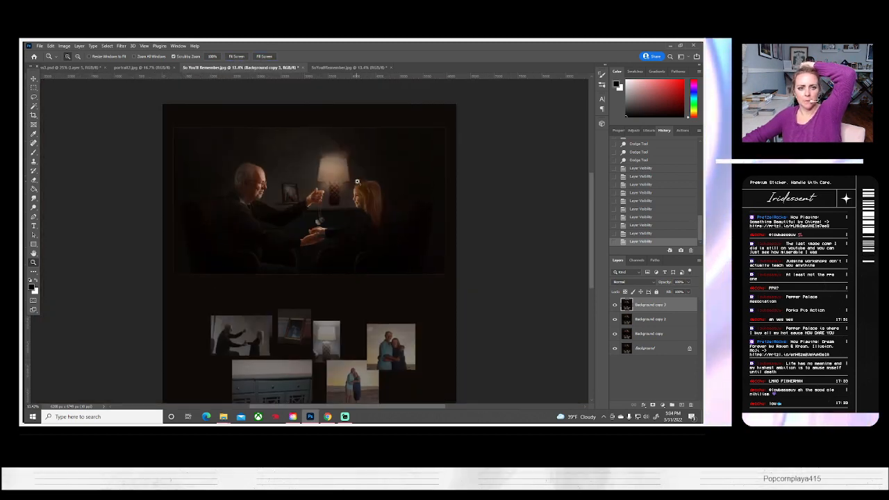
{"action": "scroll", "coordinate": [357, 182], "scroll_direction": "up", "scroll_amount": 1}
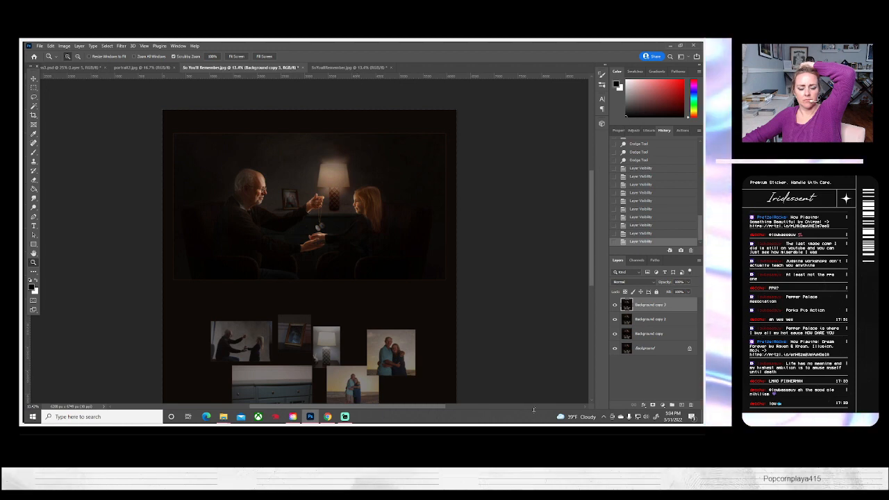
- Compare the retouched So You'll Remember.jpg with the SoYoullRemember.jpg version at 13.4%
{"action": "left_click", "coordinate": [355, 67]}
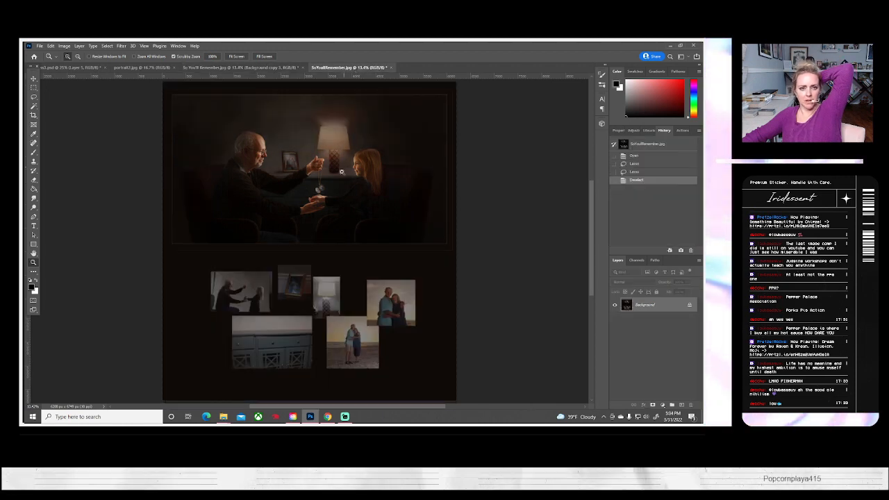
{"action": "scroll", "coordinate": [341, 172], "scroll_direction": "up", "scroll_amount": 8}
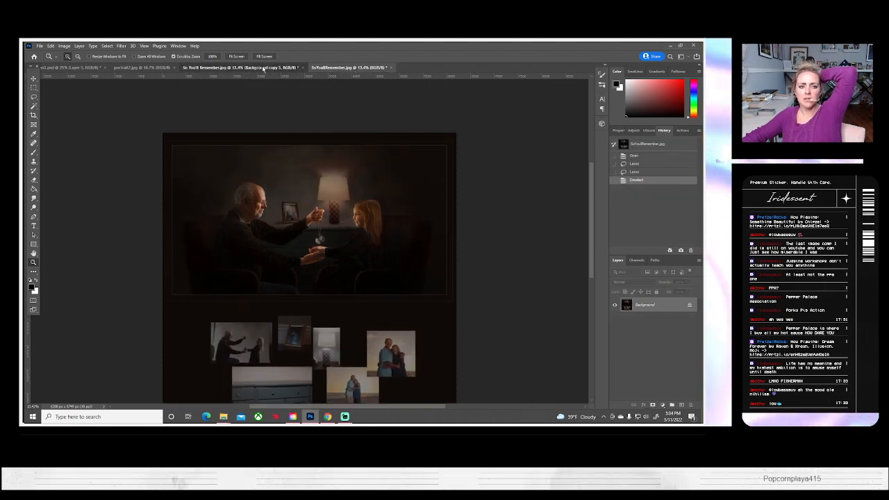
{"action": "left_click", "coordinate": [263, 67]}
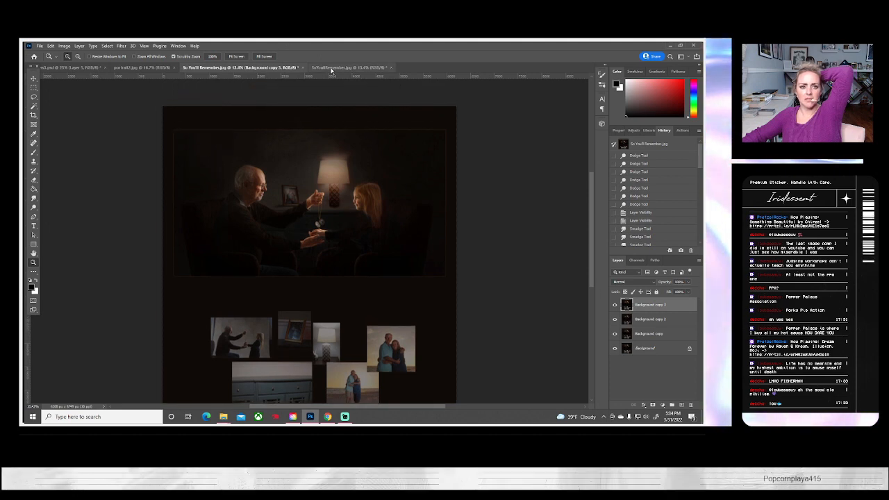
{"action": "left_click", "coordinate": [332, 67]}
{"action": "scroll", "coordinate": [313, 130], "scroll_direction": "up", "scroll_amount": 4}
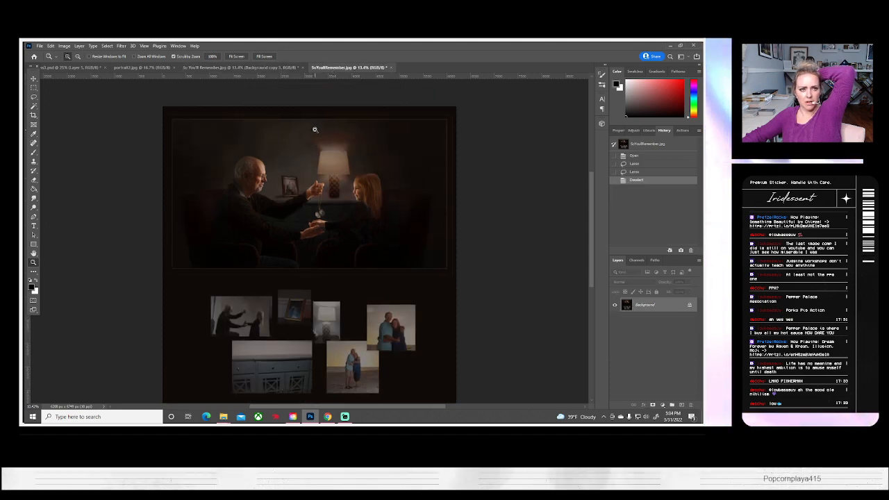
{"action": "left_click", "coordinate": [230, 67]}
{"action": "left_click", "coordinate": [327, 69]}
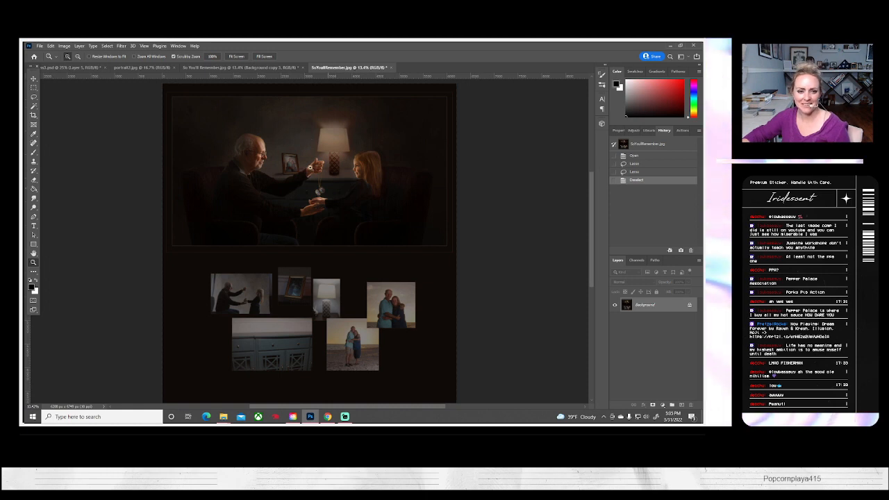
- Enlarge both versions of the composite to 16.7% and compare their lamp glow and overall lighting
{"action": "left_click", "coordinate": [315, 188]}
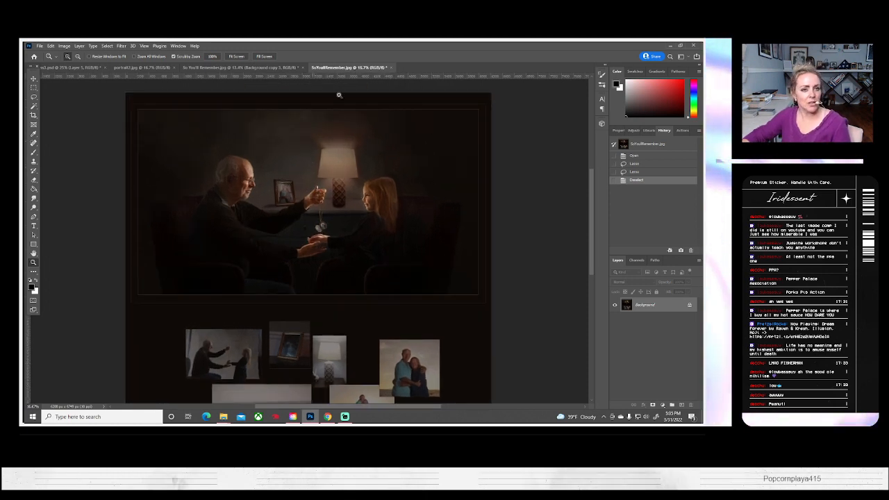
{"action": "left_click", "coordinate": [292, 68]}
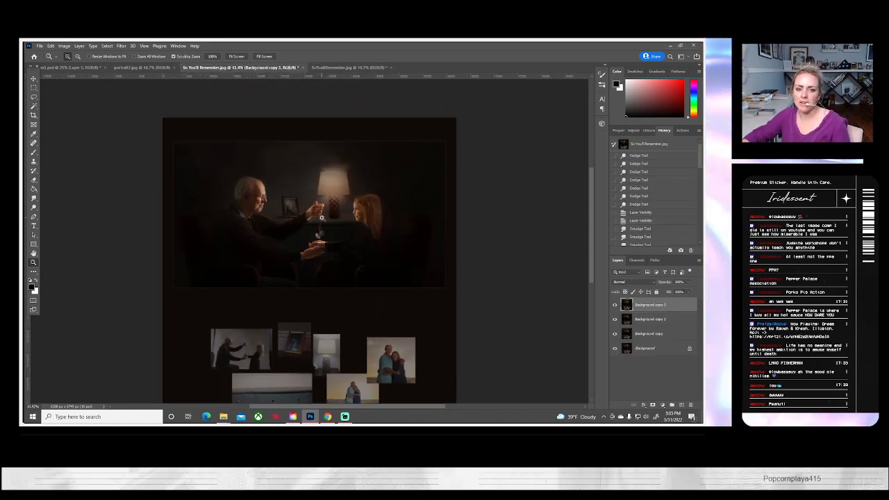
{"action": "left_click", "coordinate": [321, 218]}
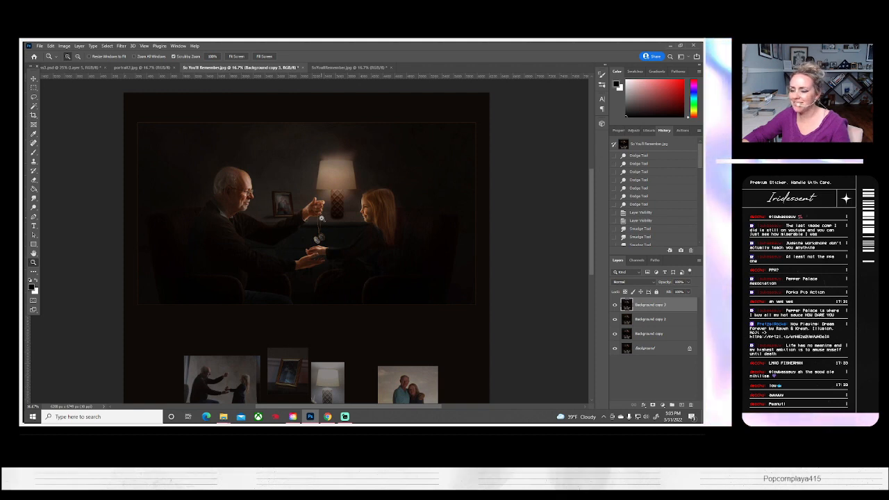
{"action": "left_click", "coordinate": [348, 68]}
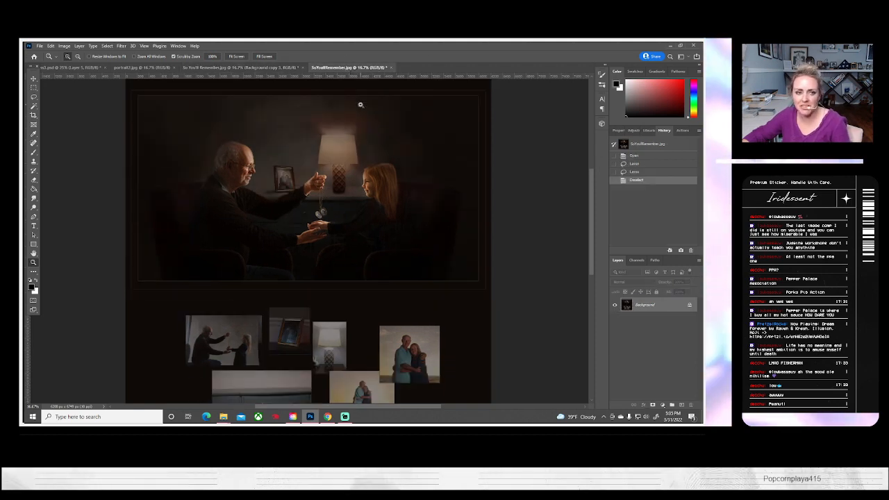
{"action": "left_click", "coordinate": [244, 68]}
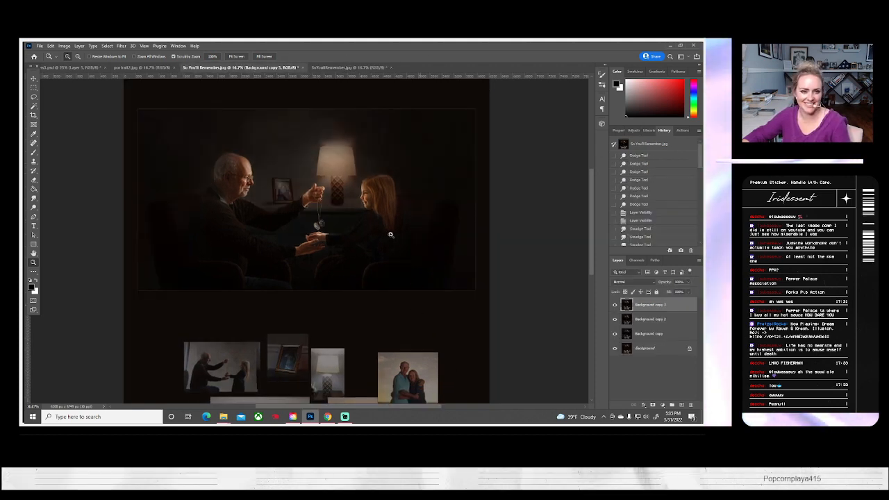
{"action": "left_click", "coordinate": [358, 67]}
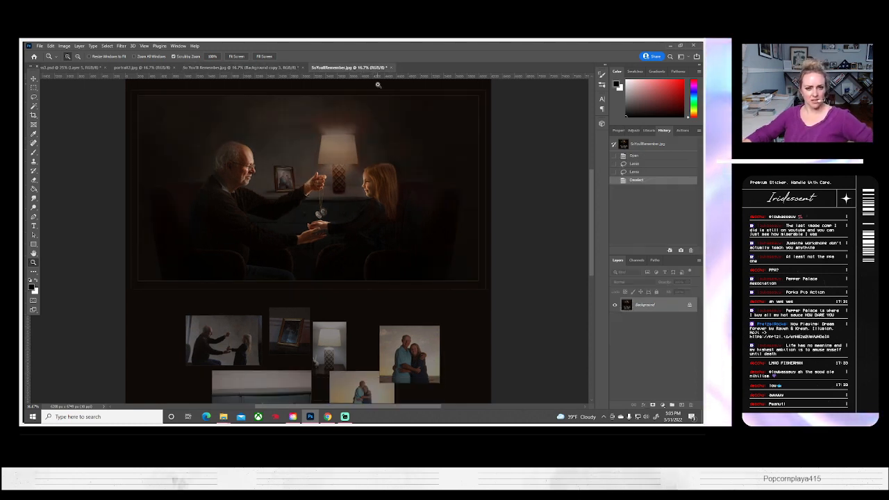
{"action": "left_click", "coordinate": [258, 67]}
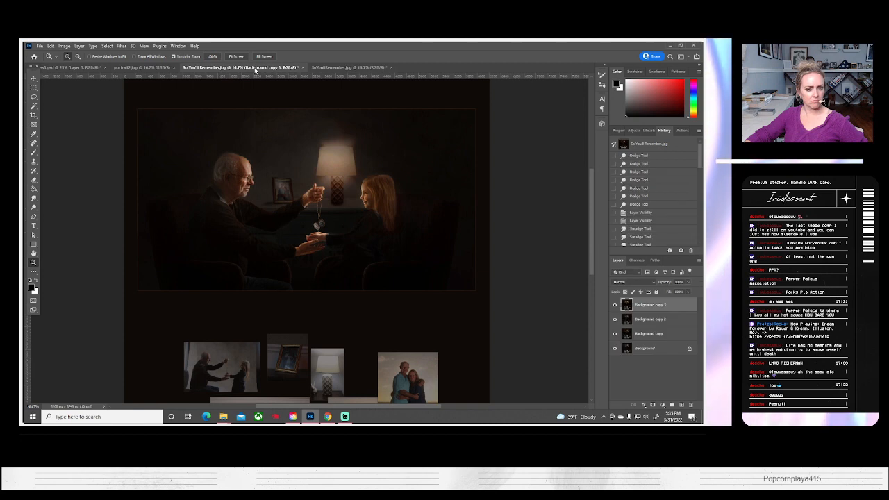
{"action": "left_click", "coordinate": [354, 68]}
{"action": "left_click", "coordinate": [263, 67]}
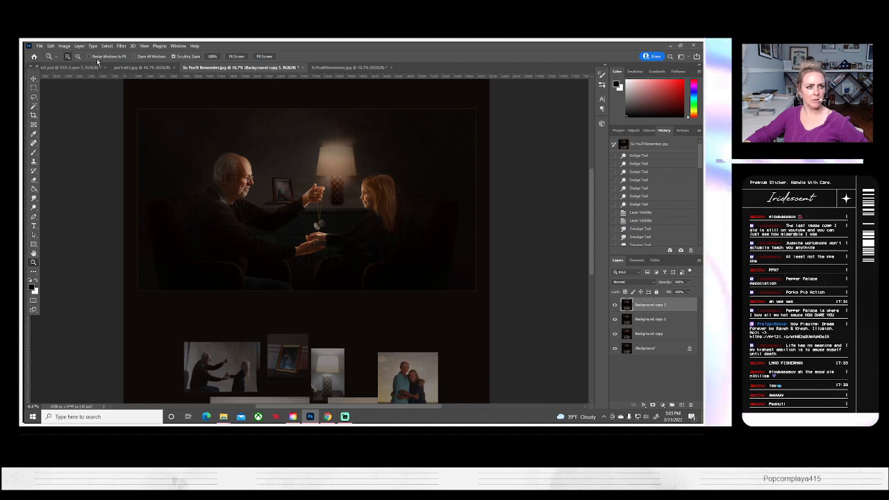
- Flatten the retouched So You'll Remember.jpg and save it as a JPEG at Maximum quality 12
{"action": "left_click", "coordinate": [79, 46]}
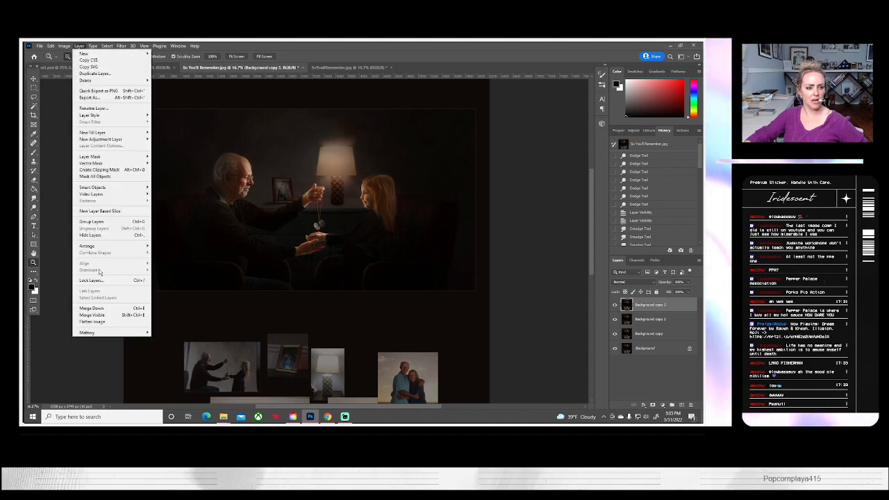
{"action": "left_click", "coordinate": [92, 322]}
{"action": "left_click", "coordinate": [40, 47]}
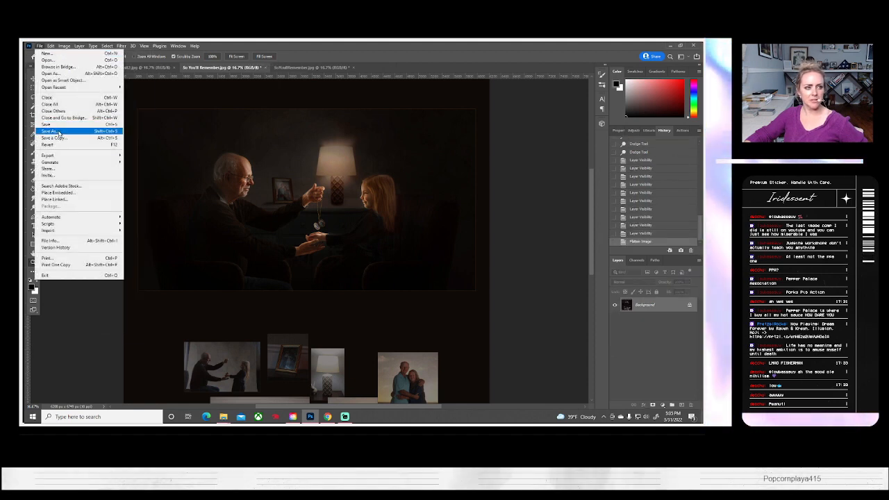
{"action": "left_click", "coordinate": [56, 133]}
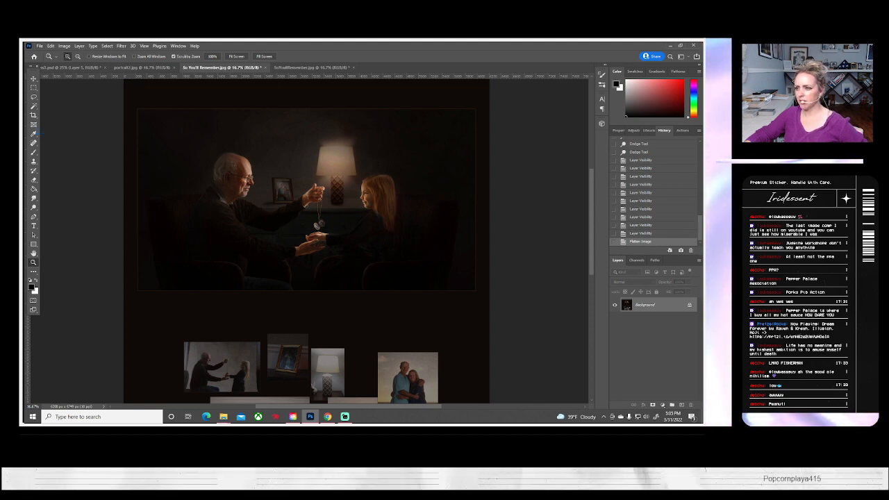
{"action": "left_click", "coordinate": [403, 137]}
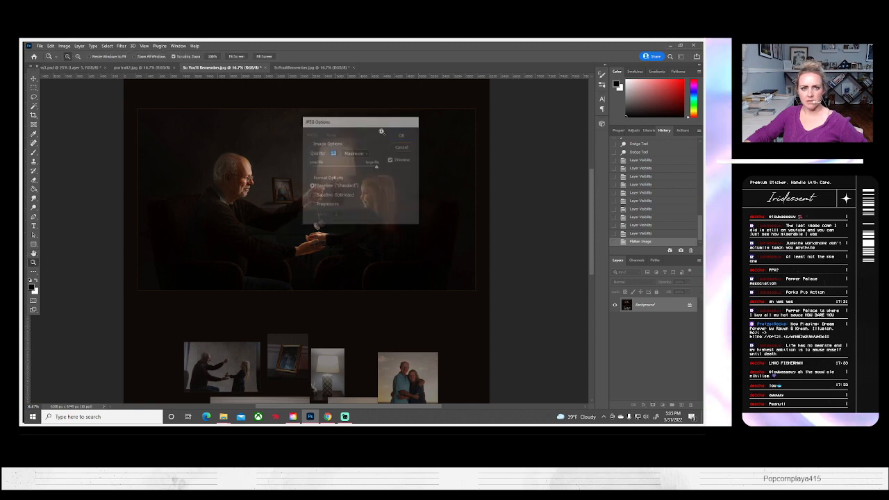
- Close the SoYoullRemember.jpg comparison document without saving its changes
{"action": "left_click", "coordinate": [324, 69]}
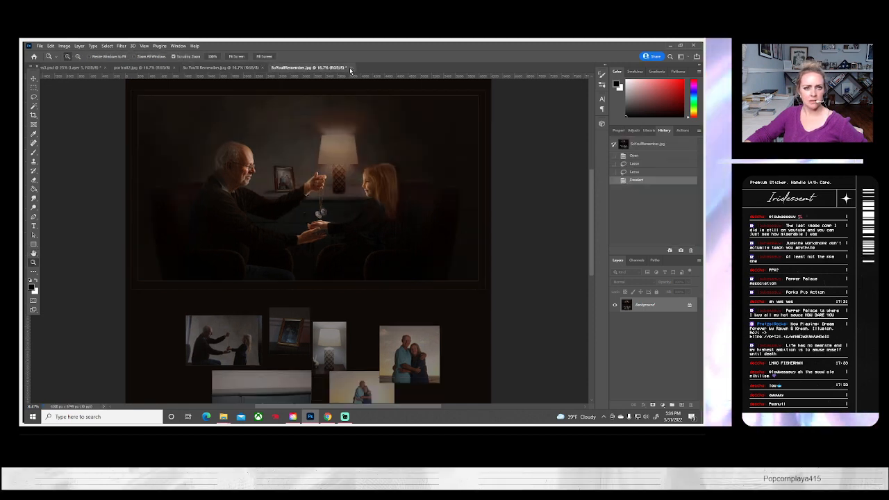
{"action": "left_click", "coordinate": [351, 68]}
{"action": "left_click", "coordinate": [361, 181]}
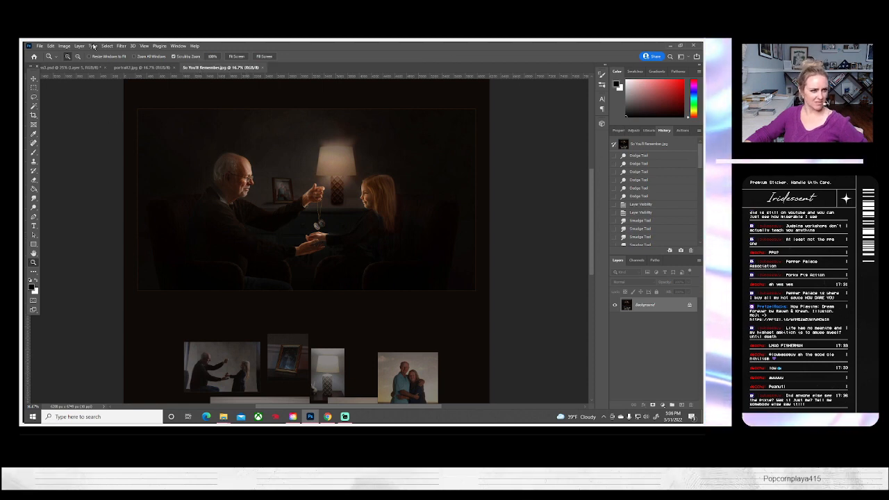
{"action": "left_click", "coordinate": [273, 236], "text": "alt"}
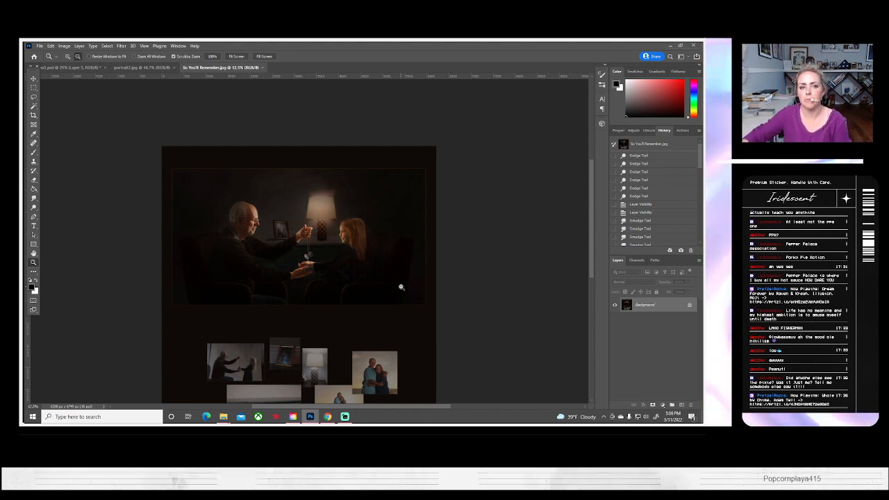
{"action": "scroll", "coordinate": [208, 115], "scroll_direction": "up", "scroll_amount": 1}
{"action": "scroll", "coordinate": [208, 115], "scroll_direction": "down", "scroll_amount": 3}
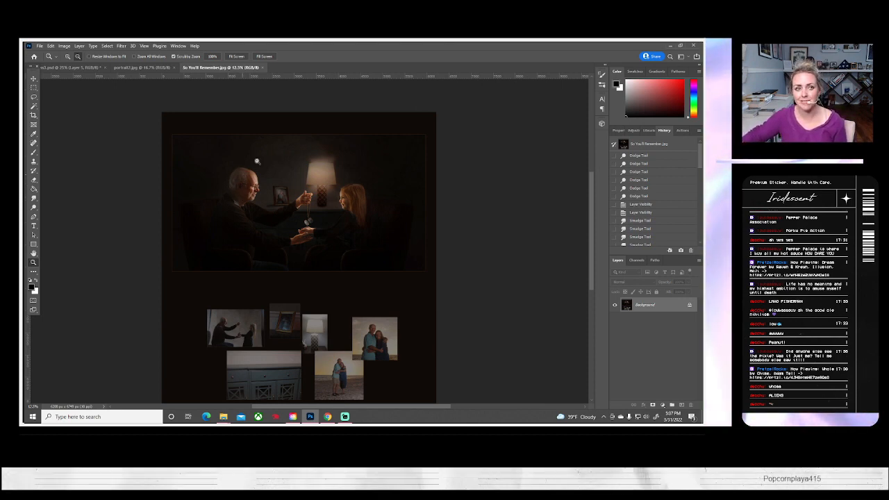
- Check the portrait2.jpg document, then close the saved So You'll Remember.jpg document
{"action": "left_click", "coordinate": [142, 67]}
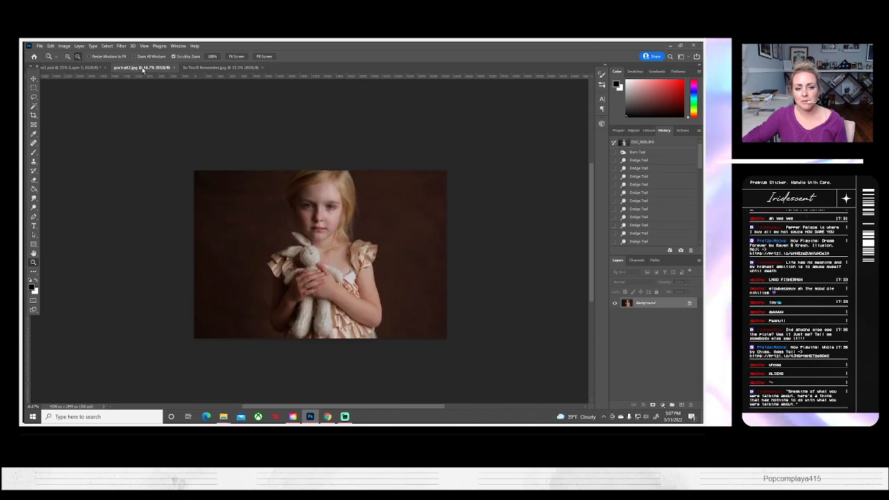
{"action": "left_click", "coordinate": [209, 68]}
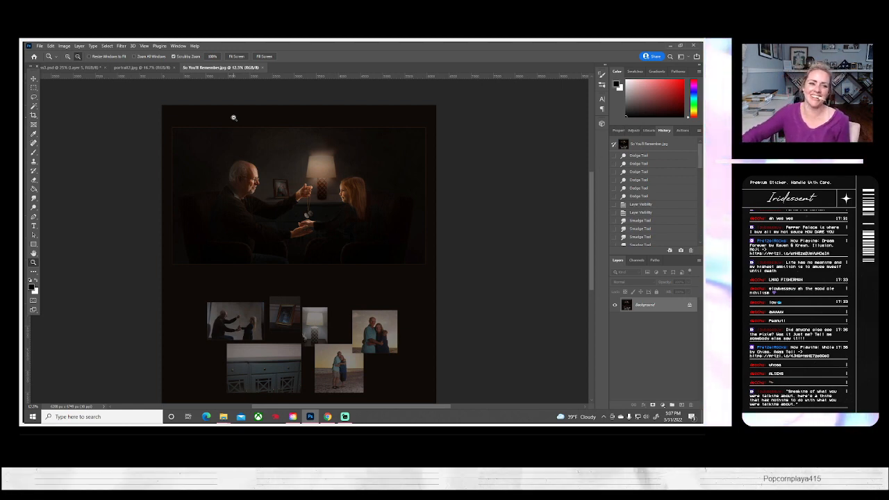
{"action": "left_click", "coordinate": [263, 68]}
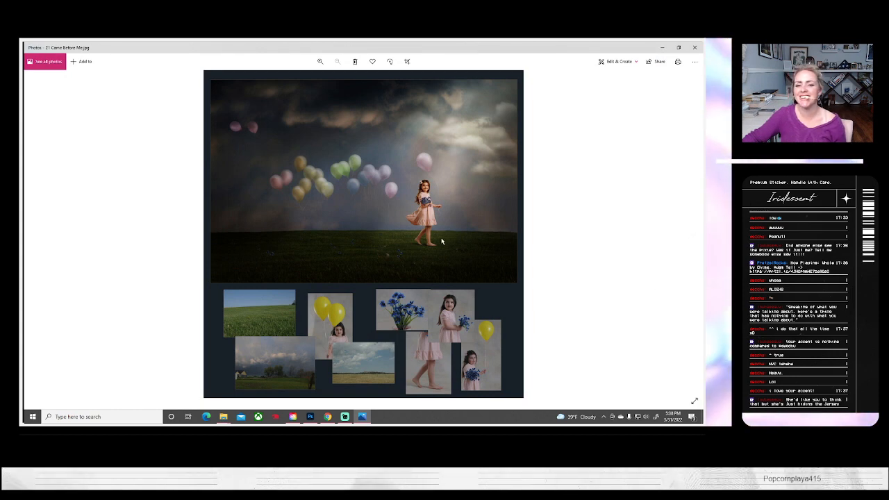
- Switch to Photos and examine the girl and balloons in the 21 Came Before Me.jpg composite
{"action": "scroll", "coordinate": [442, 241], "scroll_direction": "up", "scroll_amount": 4}
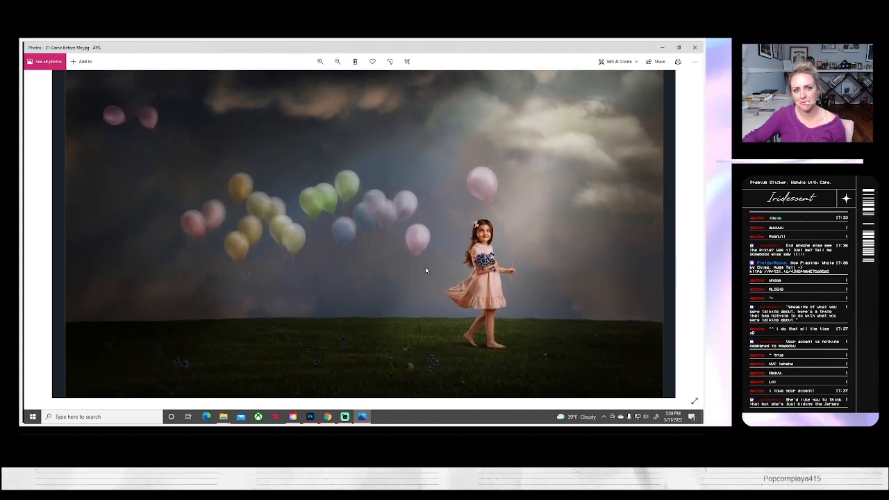
{"action": "scroll", "coordinate": [426, 271], "scroll_direction": "down", "scroll_amount": 1}
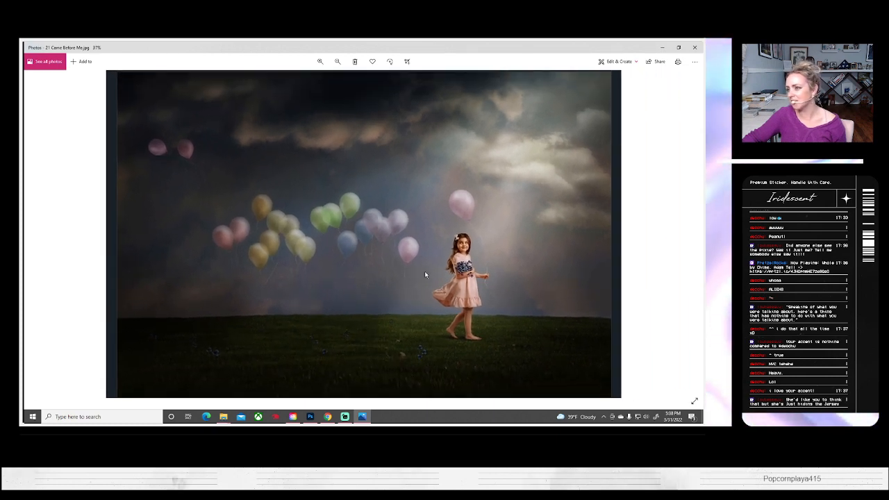
{"action": "left_click_drag", "start_coordinate": [391, 274], "coordinate": [393, 283]}
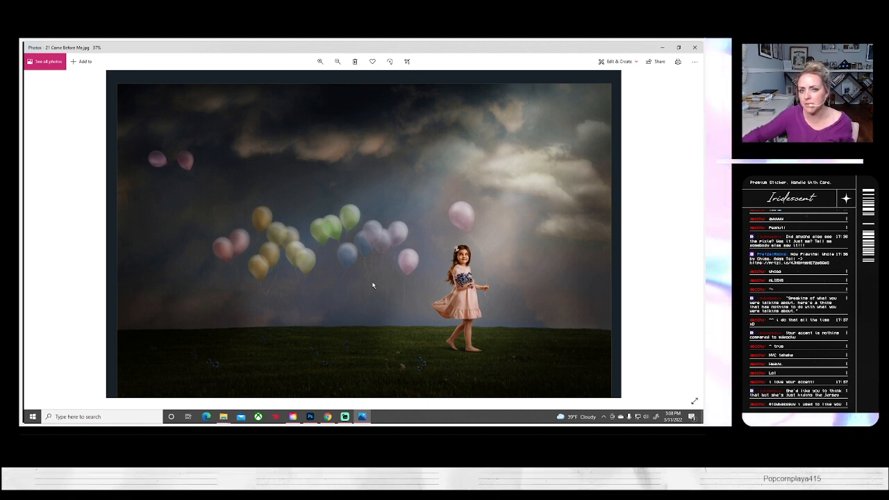
{"action": "scroll", "coordinate": [372, 285], "scroll_direction": "down", "scroll_amount": 3}
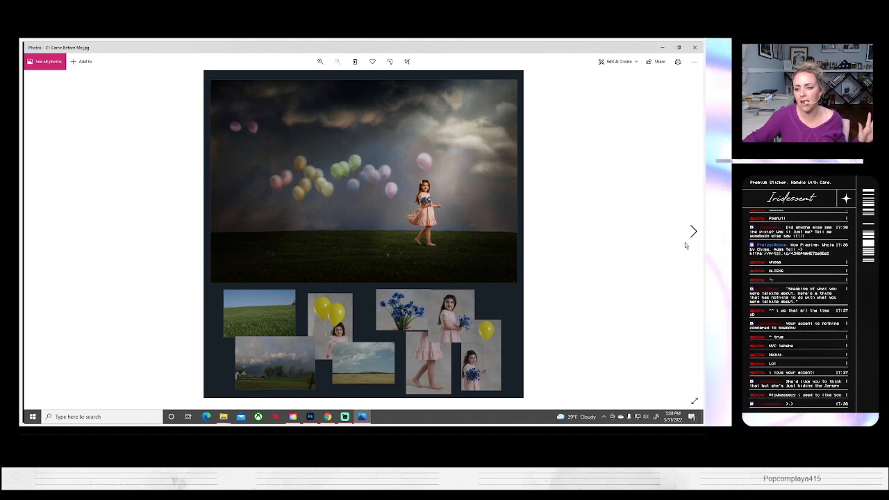
- View the Christmas tree composite Alone For the Holidays.jpg, enlarged to 19%
{"action": "left_click", "coordinate": [692, 232]}
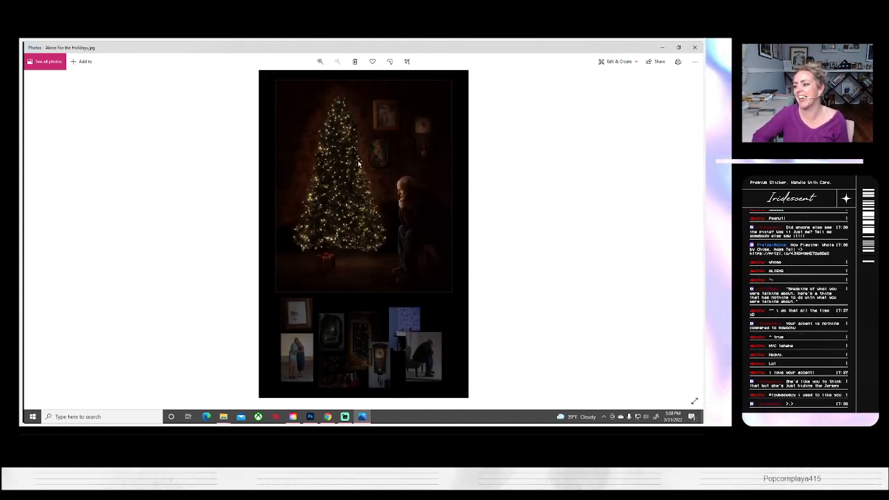
{"action": "scroll", "coordinate": [361, 163], "scroll_direction": "up", "scroll_amount": 1}
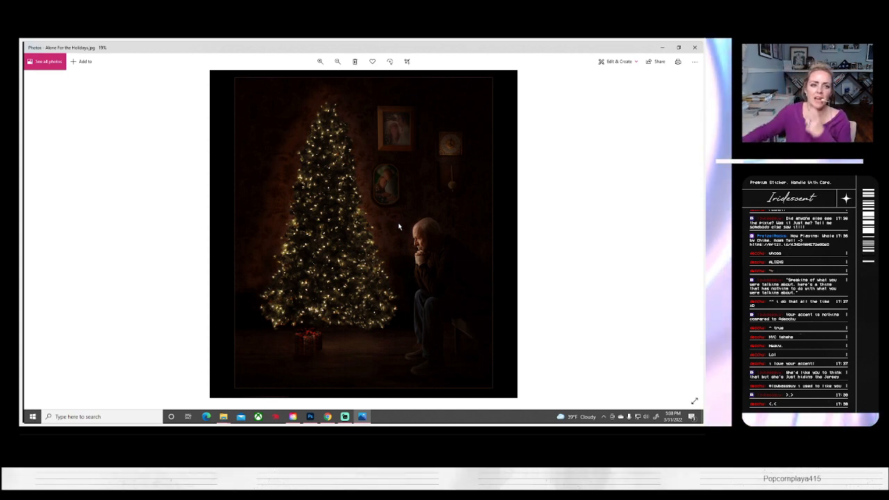
{"action": "scroll", "coordinate": [411, 199], "scroll_direction": "down", "scroll_amount": 4}
- Return to 21 Came Before Me.jpg and examine its main scene and the source photos below it
{"action": "left_click", "coordinate": [37, 232]}
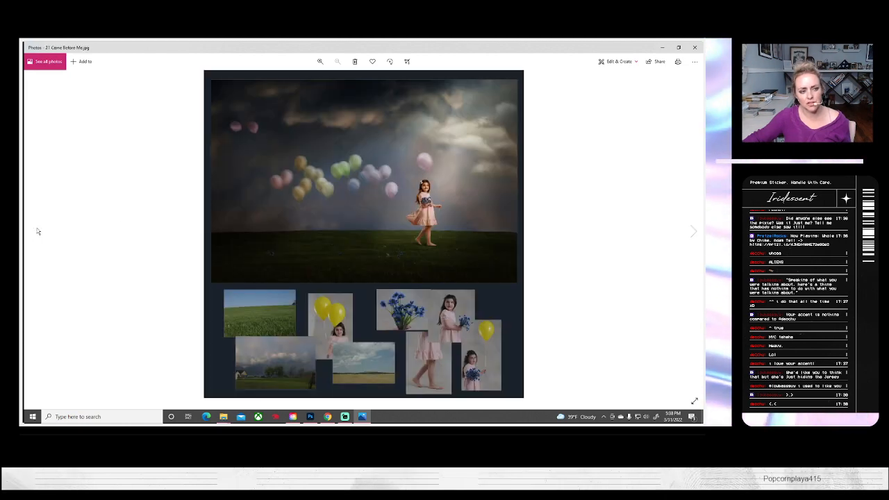
{"action": "scroll", "coordinate": [337, 230], "scroll_direction": "up", "scroll_amount": 3}
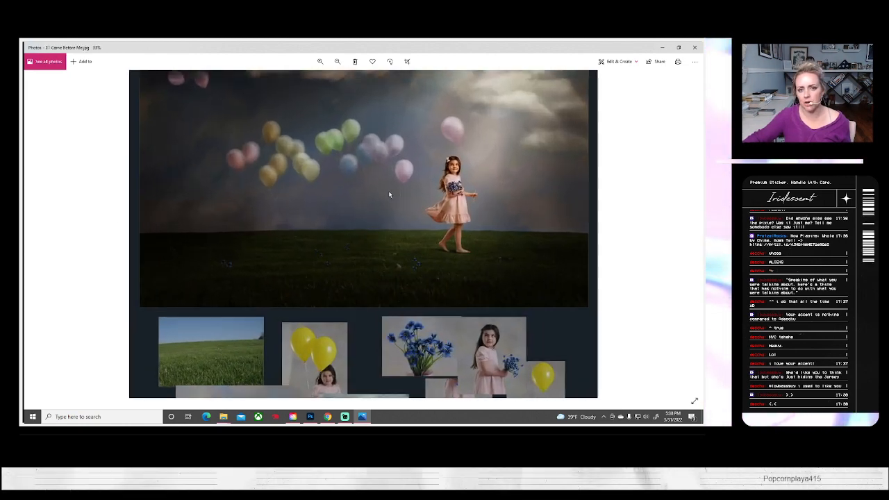
{"action": "left_click_drag", "start_coordinate": [389, 195], "coordinate": [394, 271]}
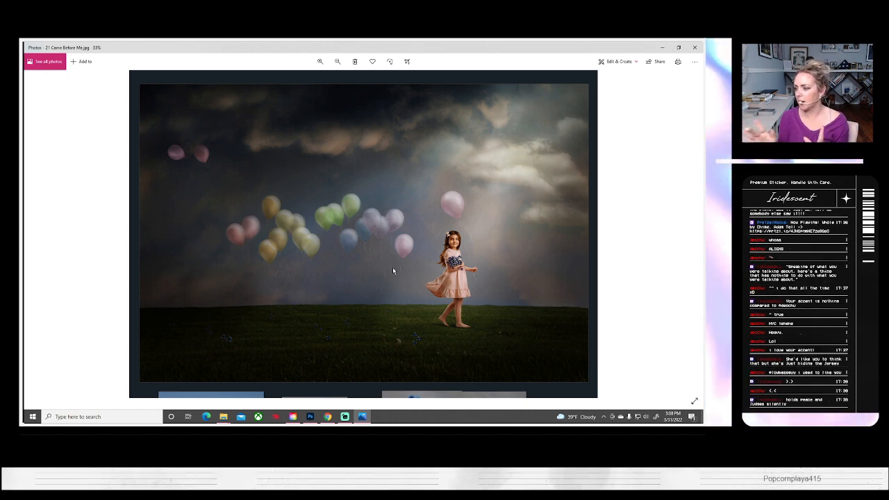
{"action": "scroll", "coordinate": [657, 237], "scroll_direction": "down", "scroll_amount": 2}
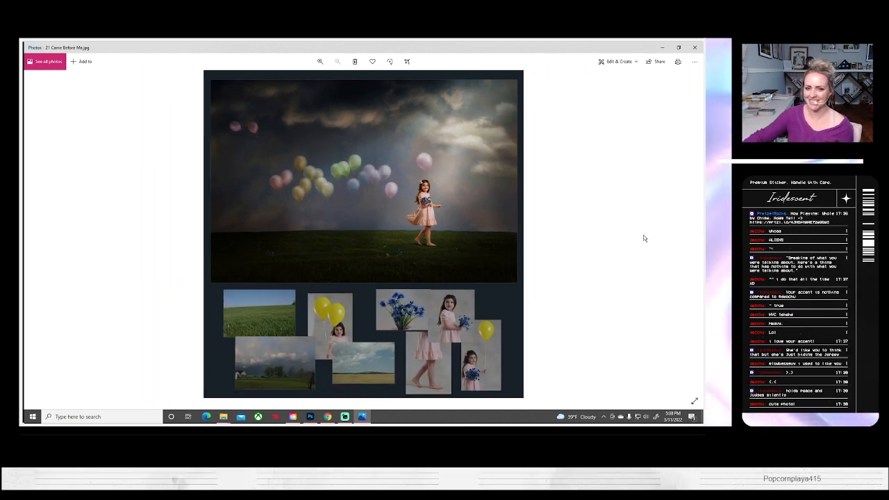
{"action": "scroll", "coordinate": [358, 270], "scroll_direction": "up", "scroll_amount": 3}
{"action": "left_click_drag", "start_coordinate": [360, 197], "coordinate": [363, 282]}
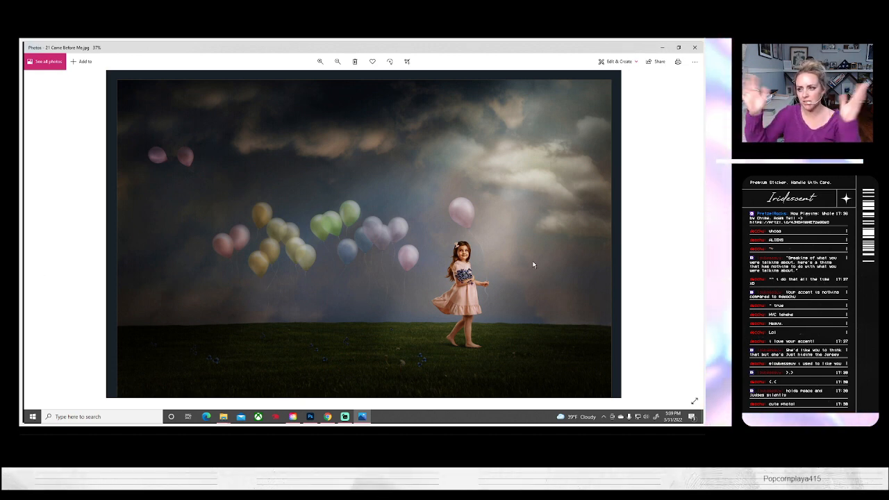
{"action": "scroll", "coordinate": [659, 215], "scroll_direction": "down", "scroll_amount": 3}
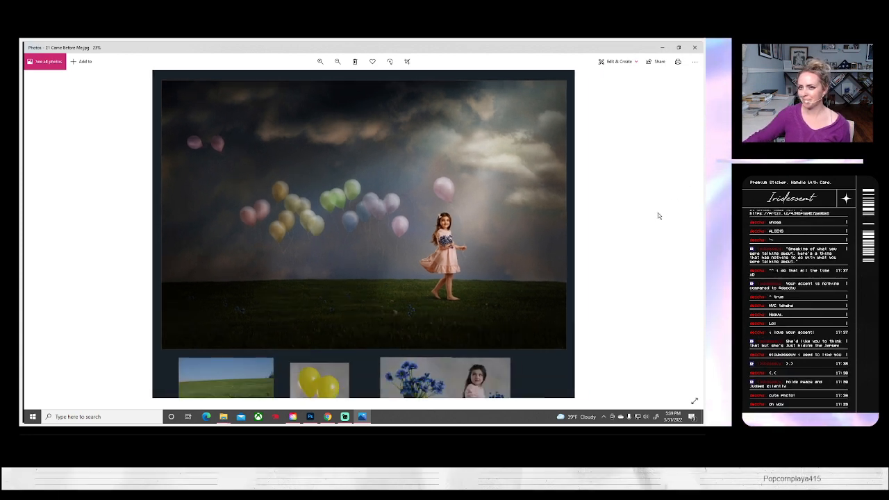
- Reopen Alone For the Holidays.jpg and examine the seated man, the wall frames and the source photos
{"action": "left_click", "coordinate": [692, 230]}
{"action": "scroll", "coordinate": [513, 234], "scroll_direction": "up", "scroll_amount": 2}
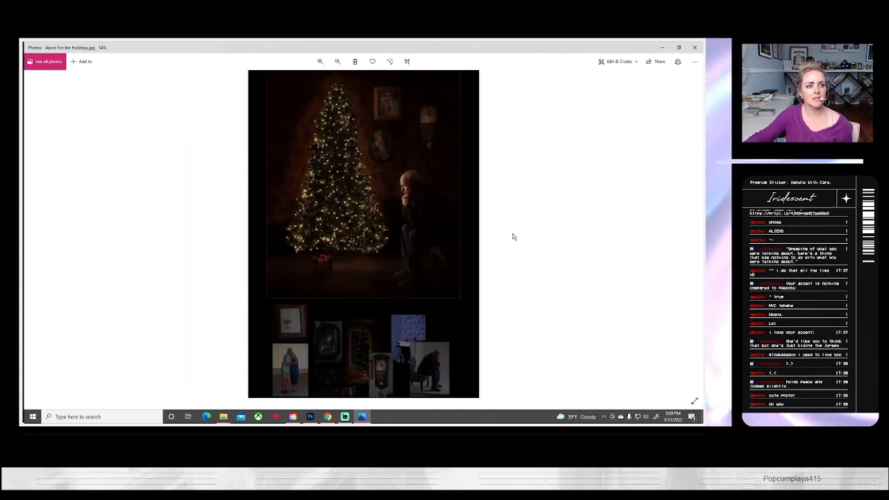
{"action": "scroll", "coordinate": [434, 306], "scroll_direction": "up", "scroll_amount": 1}
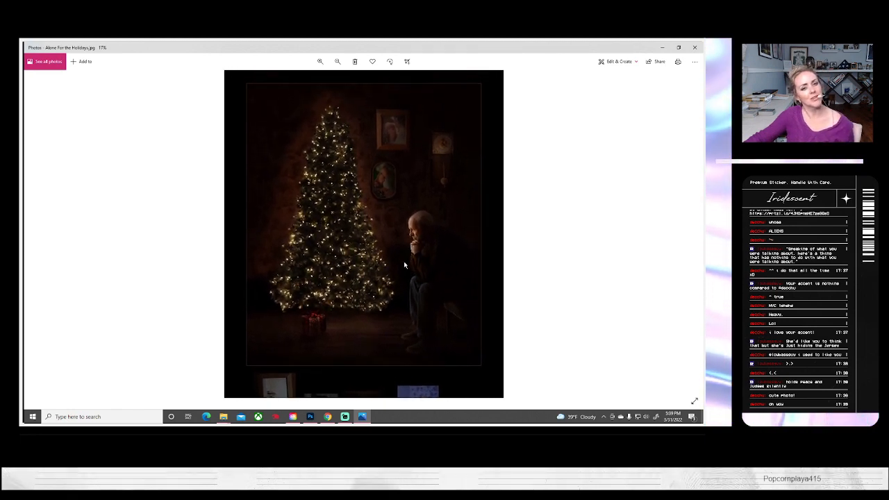
{"action": "scroll", "coordinate": [404, 259], "scroll_direction": "up", "scroll_amount": 1}
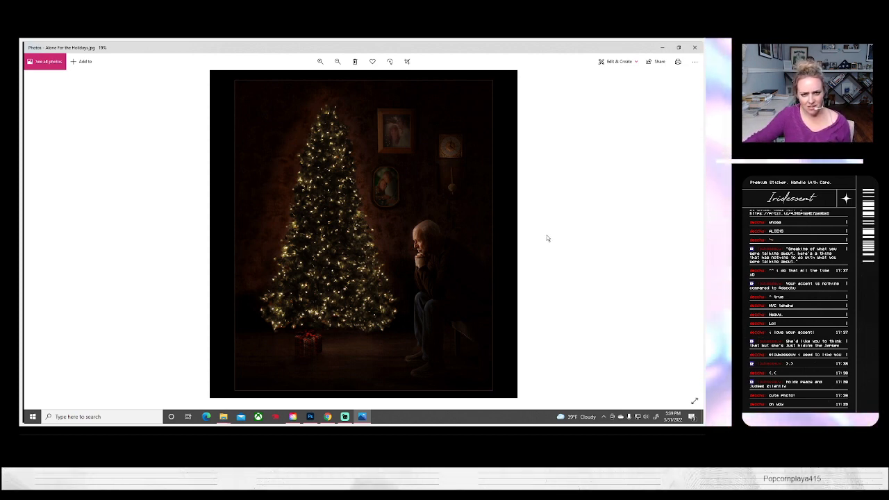
{"action": "scroll", "coordinate": [558, 238], "scroll_direction": "down", "scroll_amount": 2}
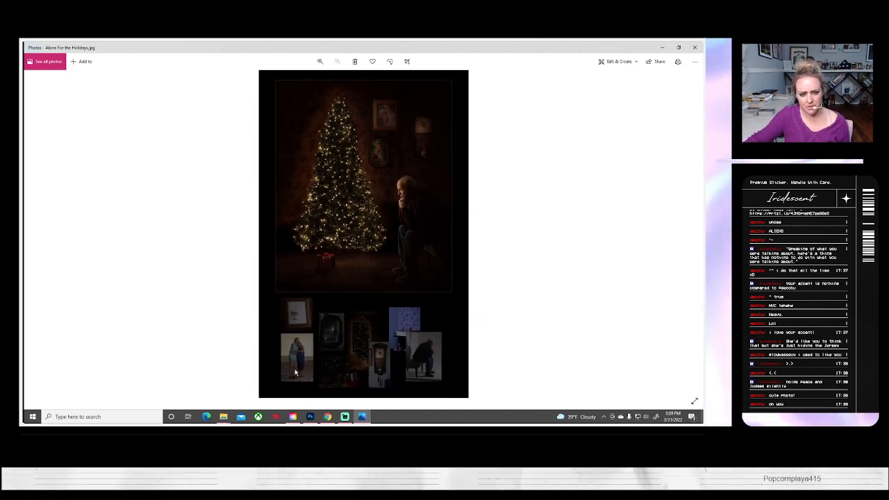
{"action": "scroll", "coordinate": [426, 89], "scroll_direction": "up", "scroll_amount": 2}
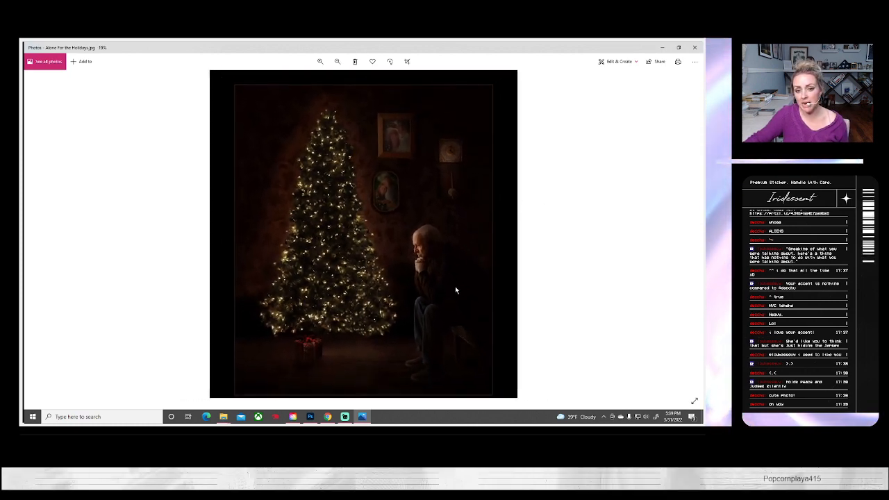
- View the Build a ladder to the moon.jpg composite together with its source photos
{"action": "left_click", "coordinate": [693, 230]}
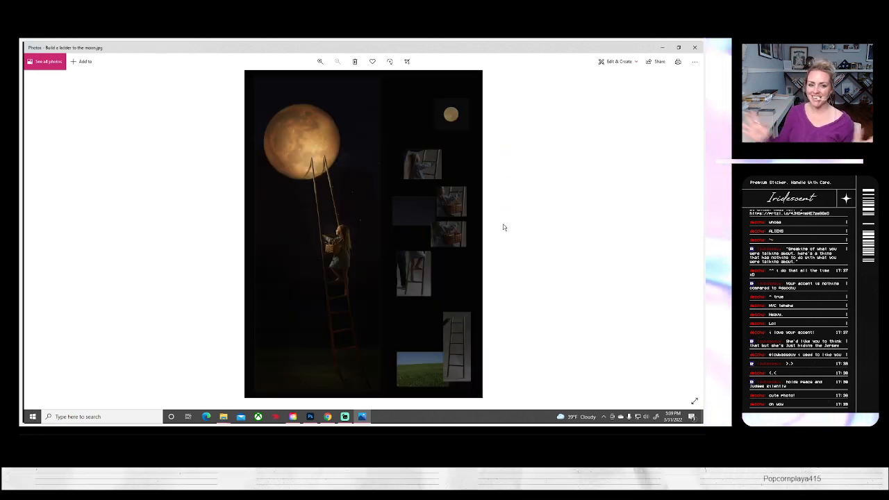
{"action": "scroll", "coordinate": [346, 199], "scroll_direction": "up", "scroll_amount": 1}
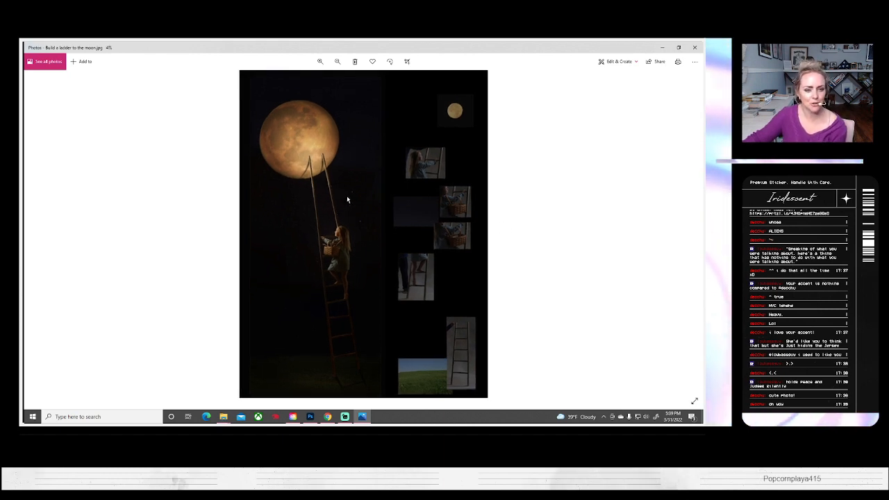
{"action": "scroll", "coordinate": [351, 204], "scroll_direction": "down", "scroll_amount": 1}
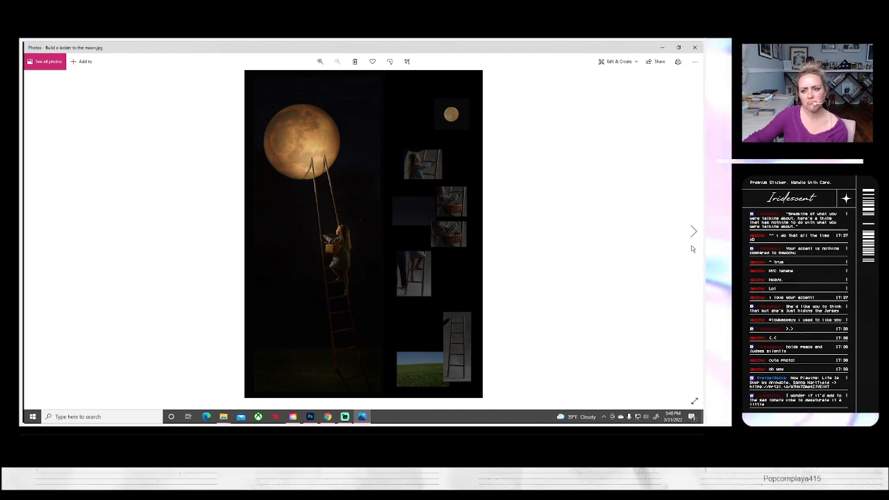
- Open So You'll Remember.jpg in Photos and inspect the hands beneath the locket closely for retouching flaws
{"action": "left_click", "coordinate": [694, 232]}
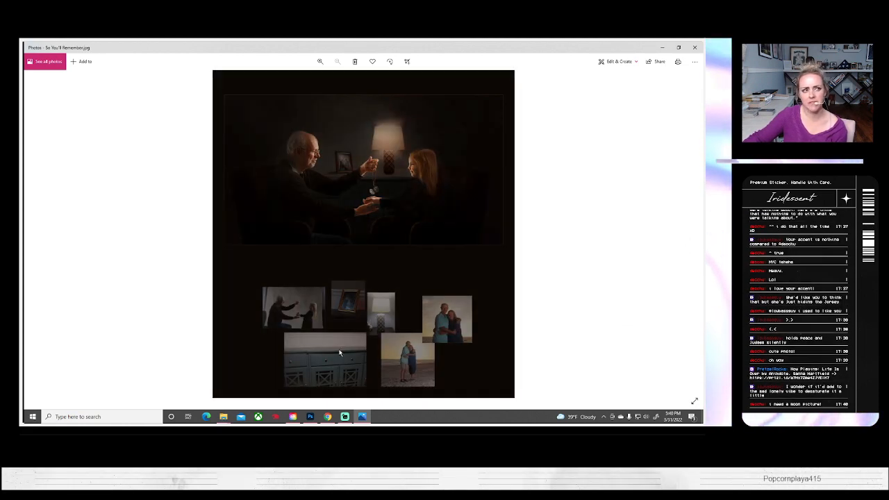
{"action": "scroll", "coordinate": [361, 290], "scroll_direction": "up", "scroll_amount": 4}
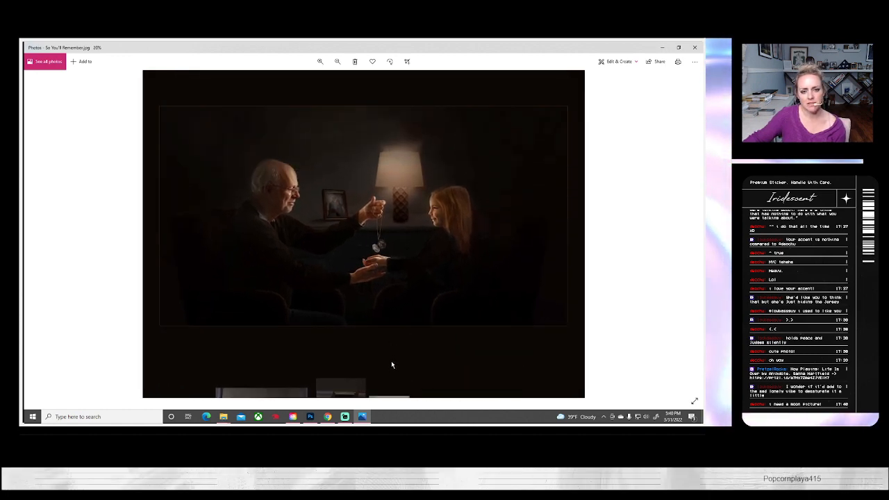
{"action": "scroll", "coordinate": [389, 304], "scroll_direction": "up", "scroll_amount": 1}
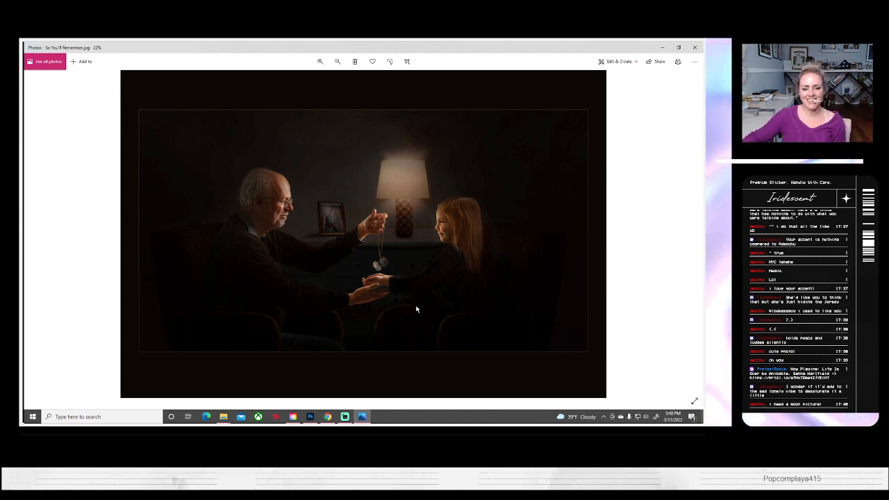
{"action": "scroll", "coordinate": [365, 291], "scroll_direction": "up", "scroll_amount": 5}
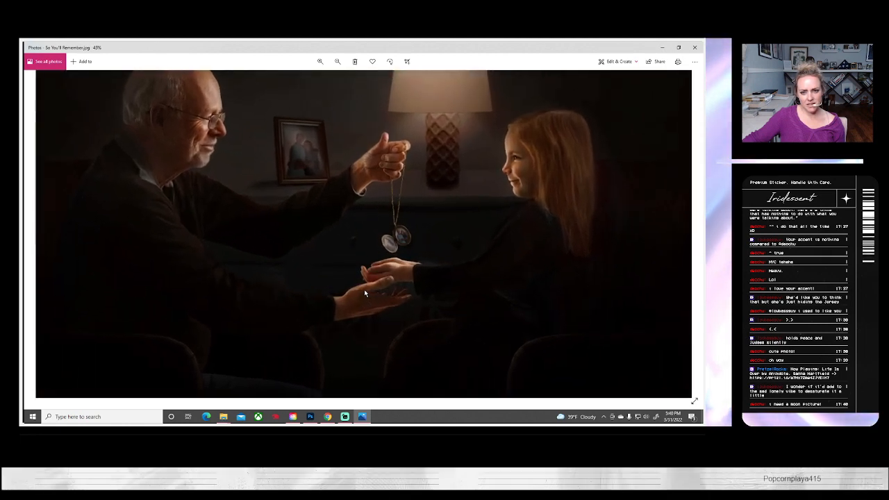
{"action": "scroll", "coordinate": [364, 289], "scroll_direction": "up", "scroll_amount": 5}
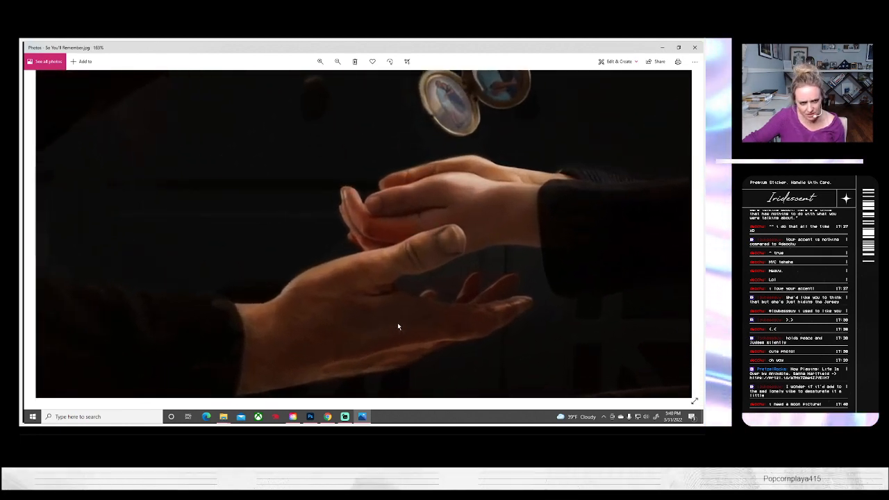
{"action": "scroll", "coordinate": [397, 322], "scroll_direction": "down", "scroll_amount": 1}
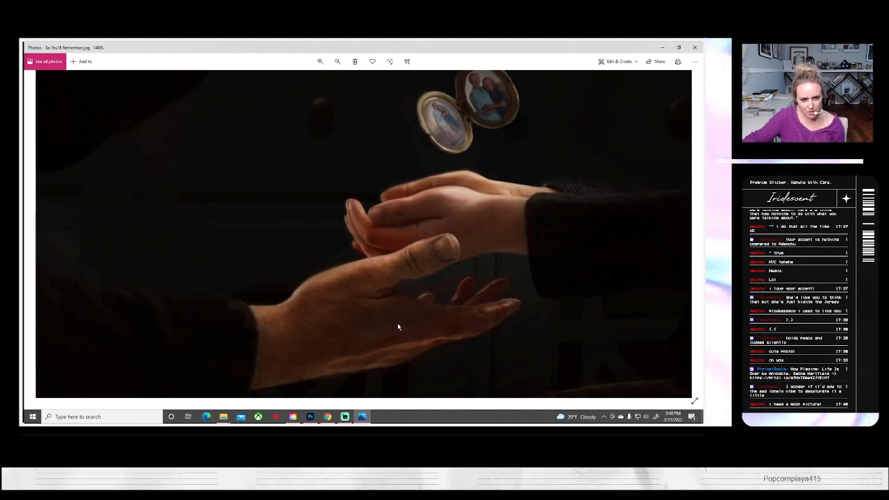
- Close the Photos viewer and reopen So You'll Remember.jpg in Photoshop
{"action": "left_click", "coordinate": [699, 47]}
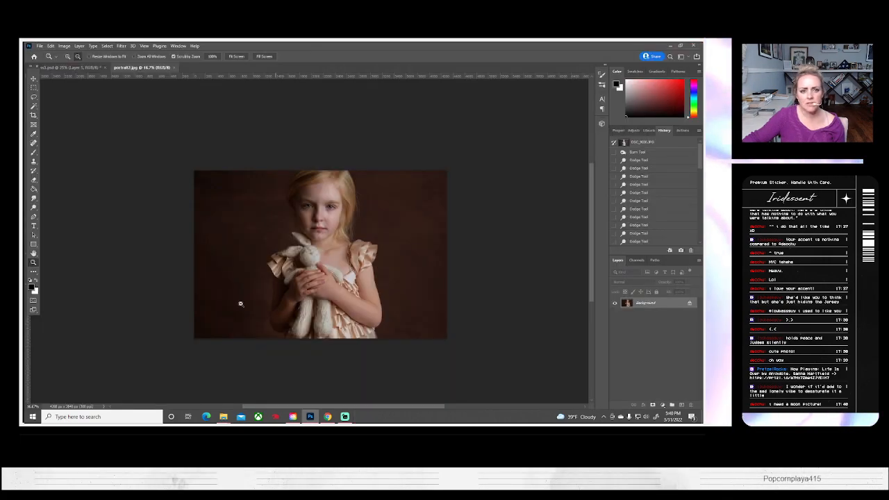
{"action": "left_click", "coordinate": [39, 47]}
{"action": "left_click", "coordinate": [46, 59]}
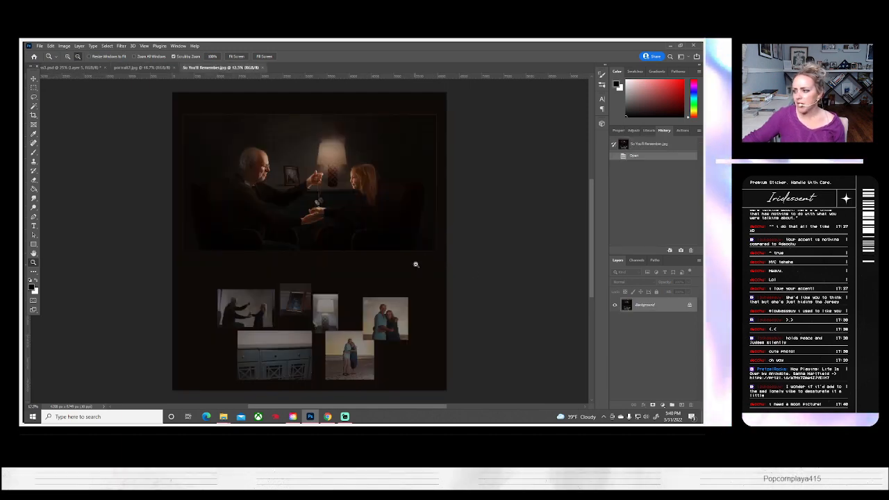
- Clone Stamp the upper edge of the older man's lower outstretched hand at the base of the thumb, undoing the last stroke
{"action": "scroll", "coordinate": [278, 211], "scroll_direction": "up", "scroll_amount": 1}
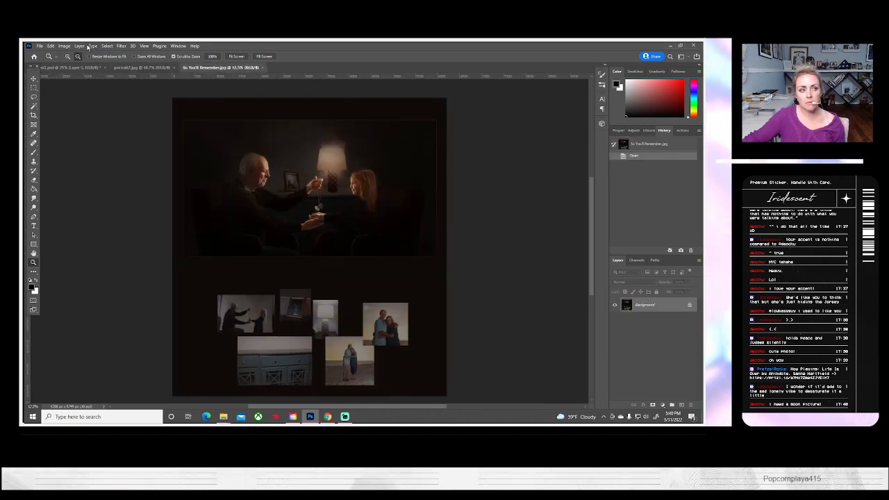
{"action": "left_click", "coordinate": [316, 218]}
{"action": "left_click", "coordinate": [317, 218]}
{"action": "left_click", "coordinate": [316, 218]}
{"action": "left_click", "coordinate": [316, 219]}
{"action": "left_click", "coordinate": [253, 244]}
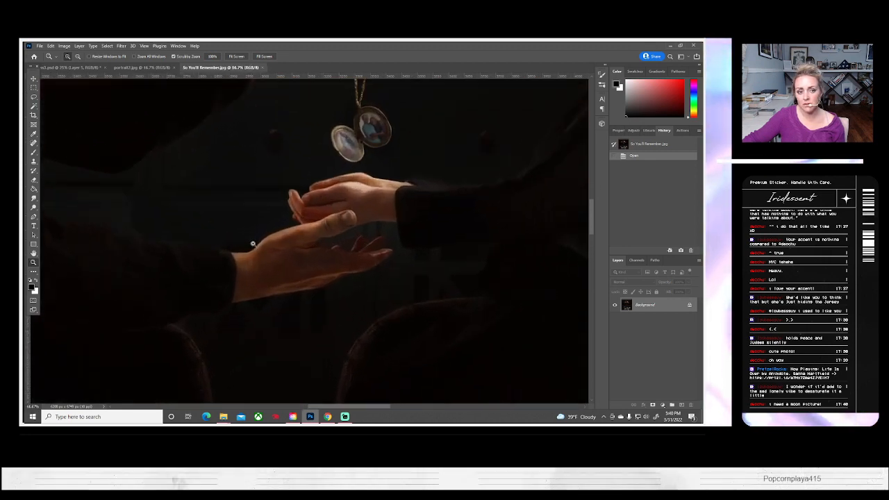
{"action": "left_click", "coordinate": [253, 243]}
{"action": "left_click", "coordinate": [253, 244]}
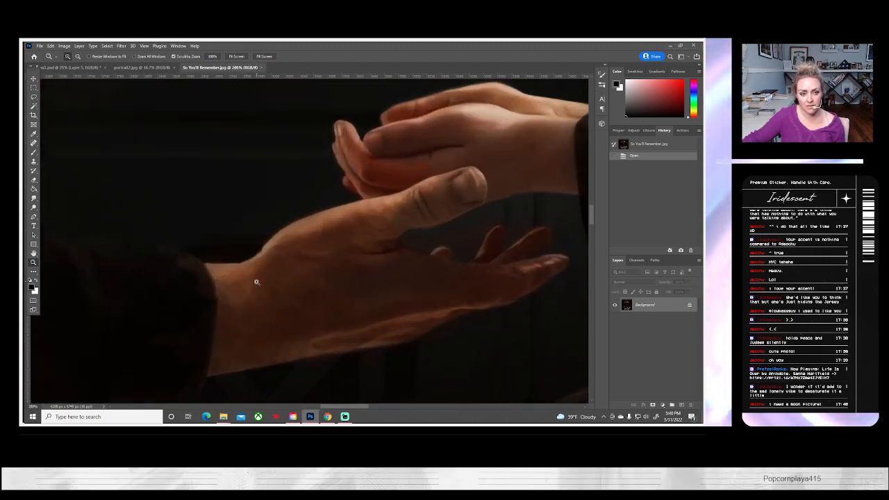
{"action": "left_click", "coordinate": [243, 269]}
{"action": "left_click", "coordinate": [34, 161]}
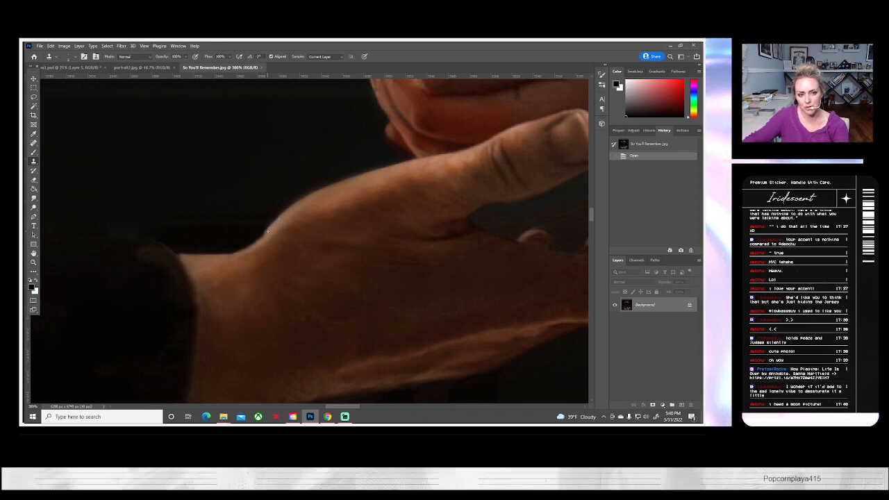
{"action": "left_click", "coordinate": [271, 227]}
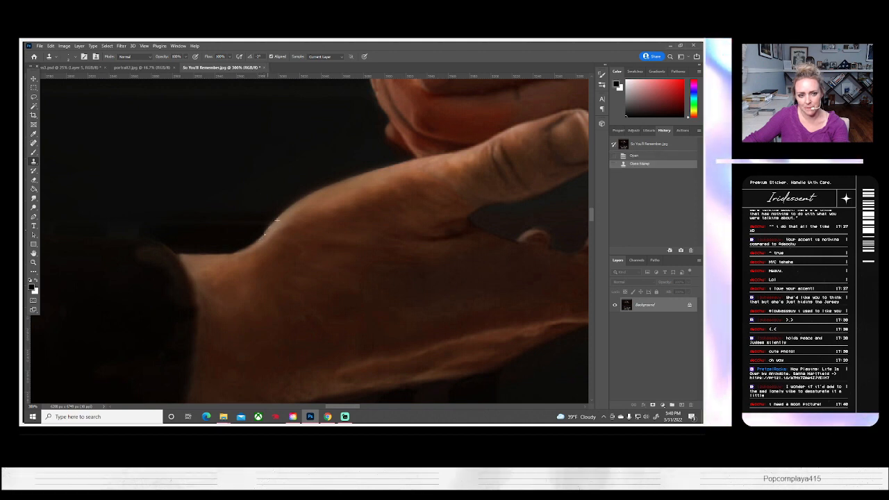
{"action": "left_click", "coordinate": [265, 234]}
{"action": "left_click", "coordinate": [264, 234]}
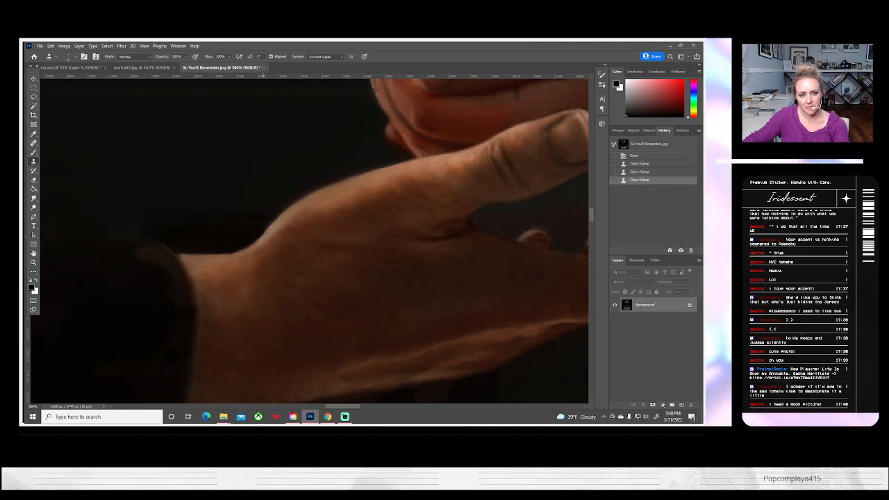
{"action": "left_click", "coordinate": [266, 232]}
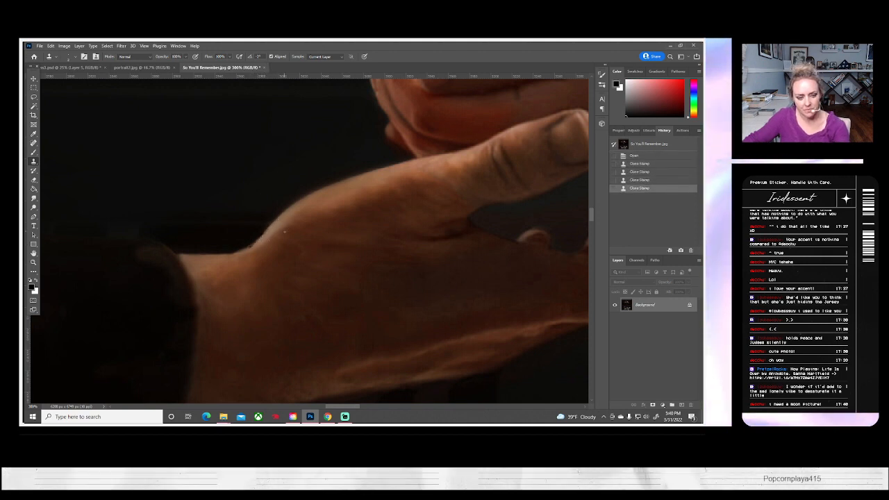
{"action": "key", "text": "ctrl+z"}
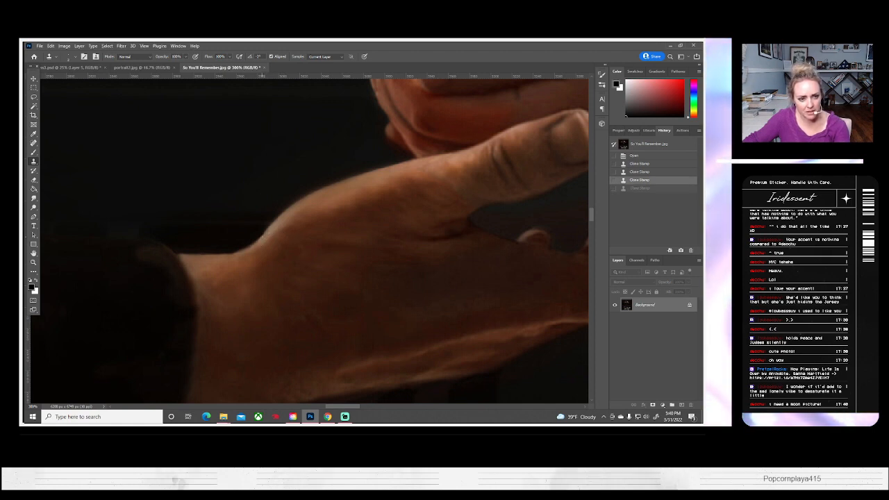
- Clone Stamp along the same hand's upper edge from the base of the thumb down the wrist to the sleeve cuff
{"action": "left_click_drag", "start_coordinate": [262, 239], "coordinate": [239, 253]}
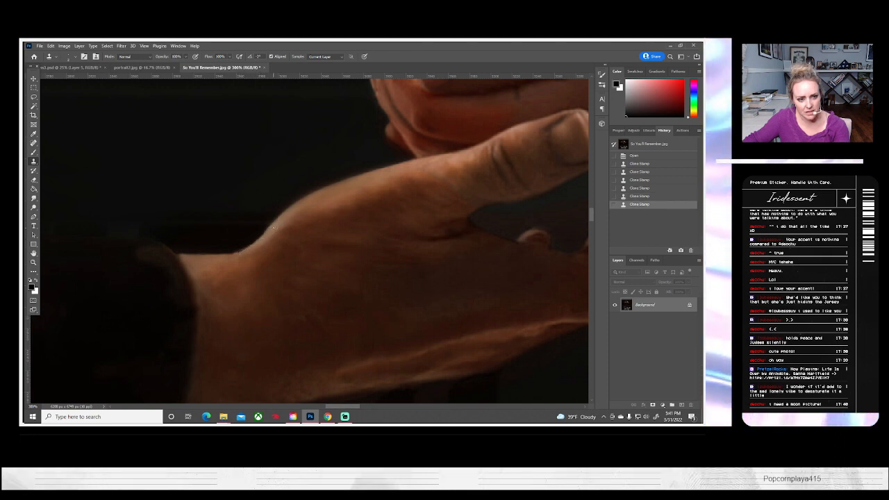
{"action": "left_click", "coordinate": [236, 255]}
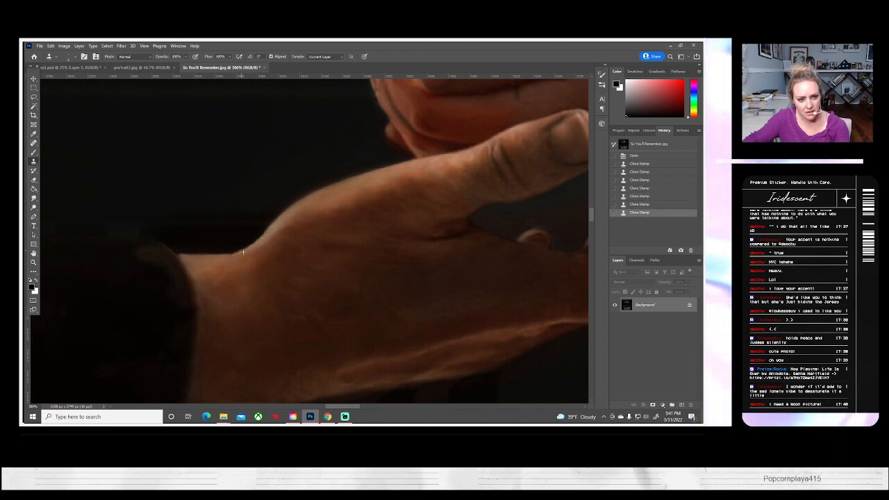
{"action": "left_click", "coordinate": [243, 252]}
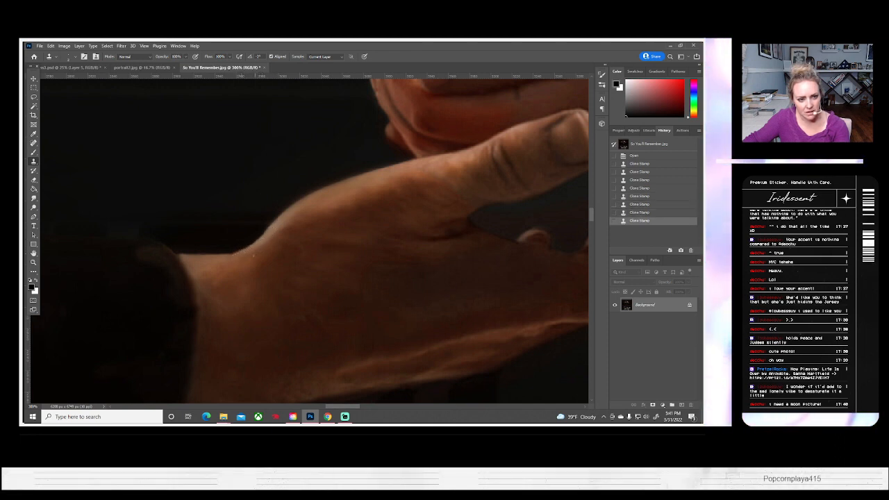
{"action": "left_click", "coordinate": [215, 259]}
{"action": "left_click", "coordinate": [188, 260]}
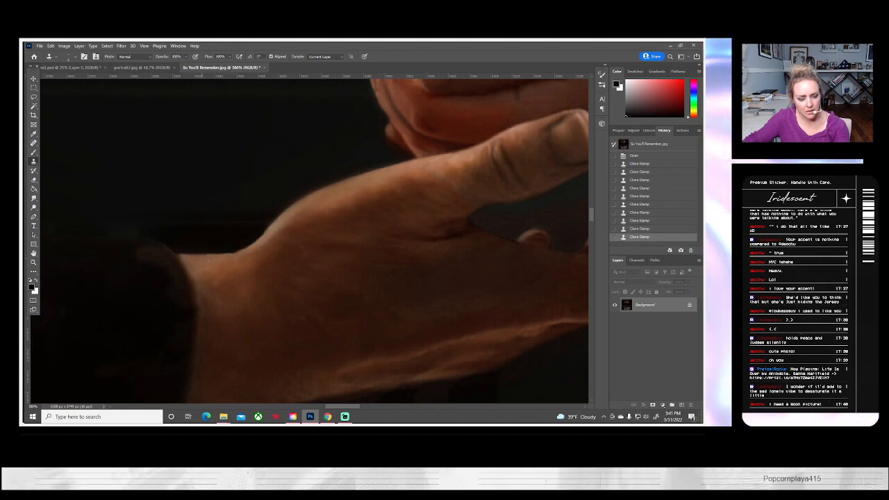
{"action": "left_click", "coordinate": [195, 259]}
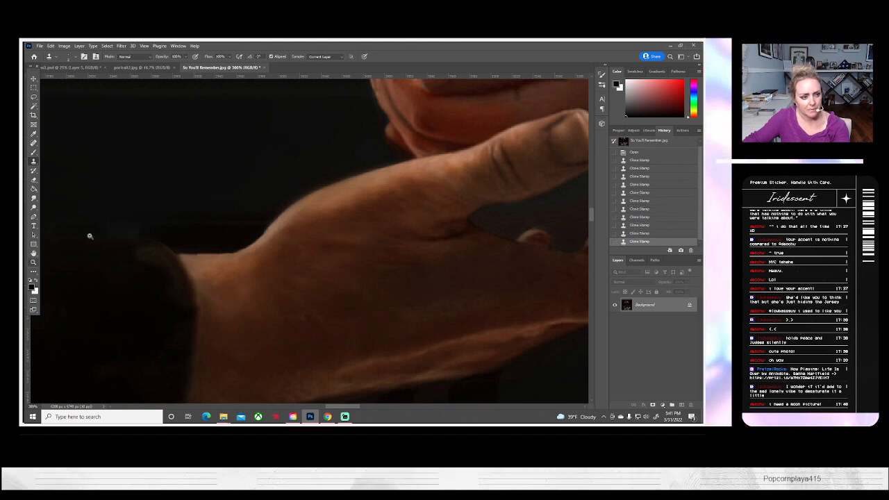
- Check the whole picture and save the retouched image as a baseline standard JPEG at quality 12 (Maximum)
{"action": "left_click", "coordinate": [238, 57]}
{"action": "scroll", "coordinate": [310, 178], "scroll_direction": "up", "scroll_amount": 2}
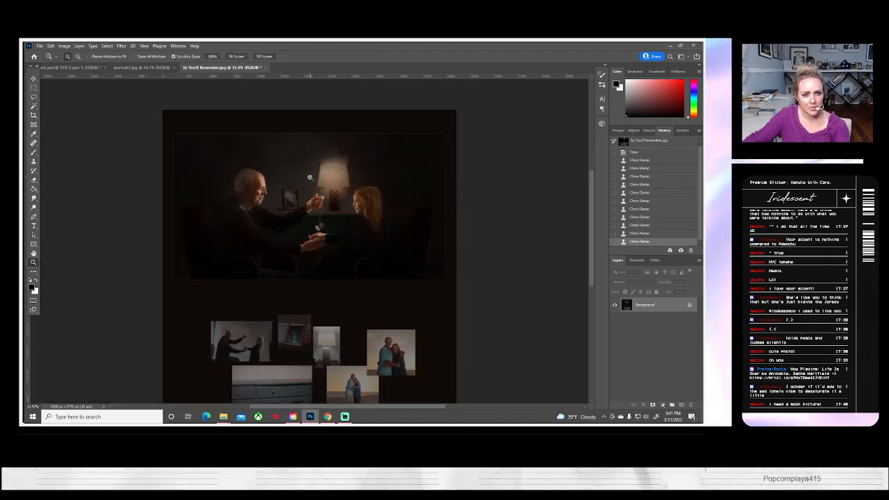
{"action": "scroll", "coordinate": [309, 178], "scroll_direction": "up", "scroll_amount": 3}
{"action": "left_click", "coordinate": [40, 45]}
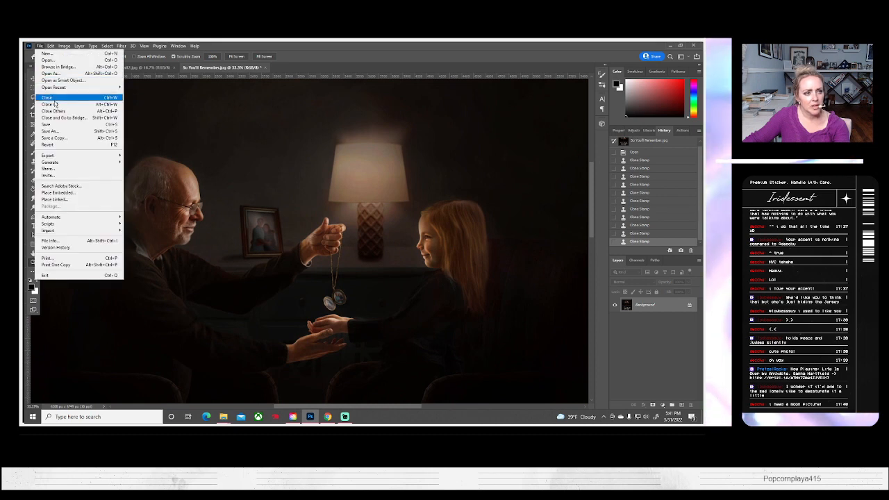
{"action": "left_click", "coordinate": [57, 132]}
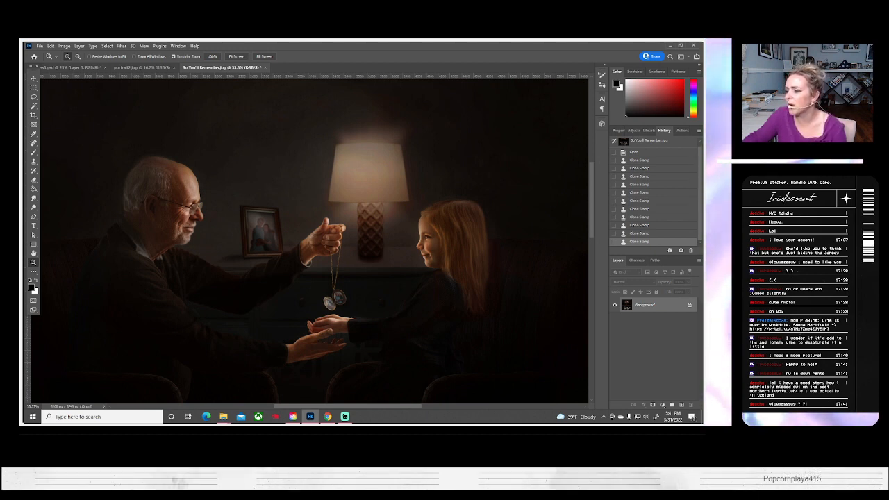
{"action": "key", "text": "ctrl+s"}
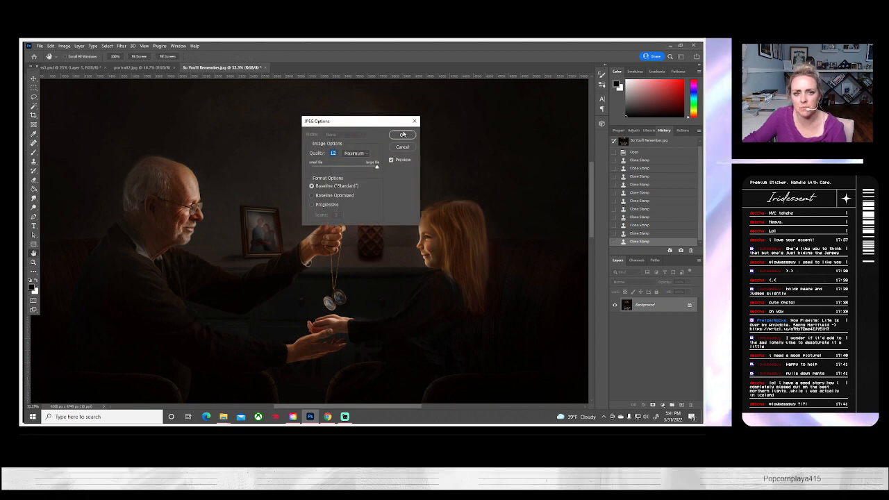
{"action": "left_click", "coordinate": [403, 134]}
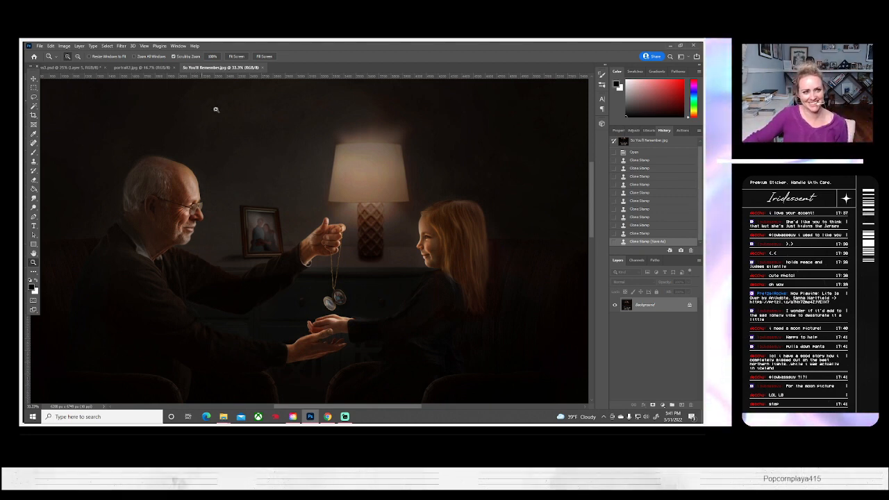
- Look over the saved composite once more and close So You'll Remember.jpg
{"action": "scroll", "coordinate": [308, 337], "scroll_direction": "down", "scroll_amount": 1}
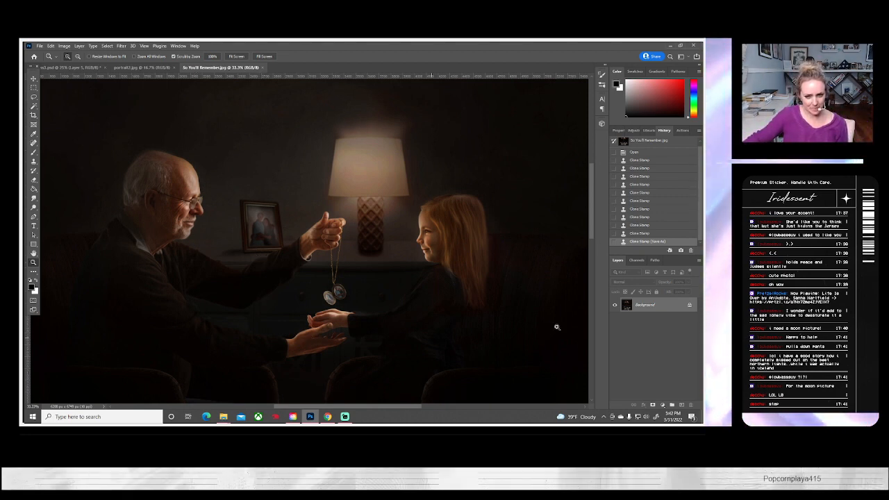
{"action": "left_click", "coordinate": [40, 46]}
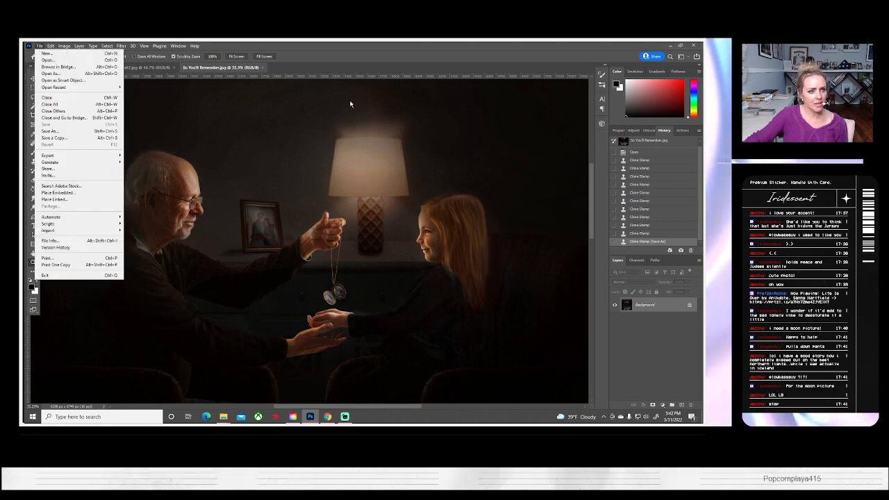
{"action": "key", "text": "ctrl+w"}
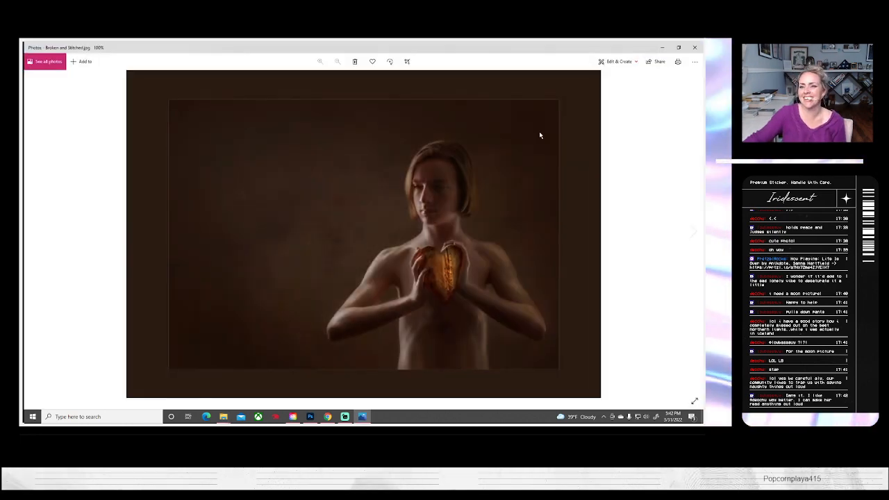
- View Broken and Stitched.jpg in Photos, keeping the entire framed portrait in view
{"action": "scroll", "coordinate": [617, 243], "scroll_direction": "up", "scroll_amount": 1}
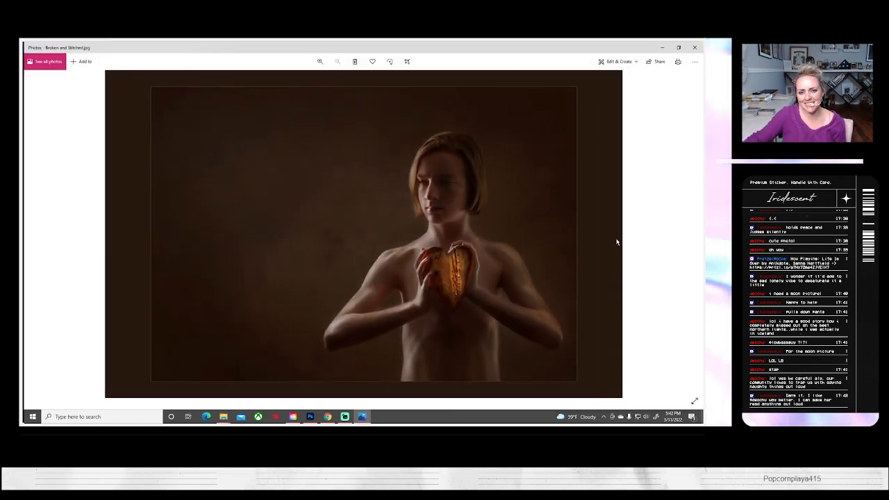
{"action": "scroll", "coordinate": [617, 243], "scroll_direction": "down", "scroll_amount": 1}
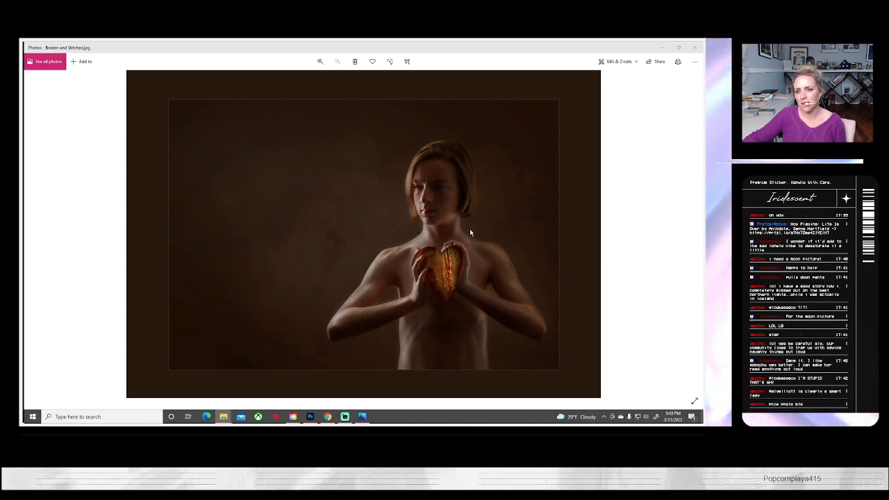
{"action": "scroll", "coordinate": [470, 230], "scroll_direction": "up", "scroll_amount": 1}
{"action": "scroll", "coordinate": [470, 230], "scroll_direction": "down", "scroll_amount": 1}
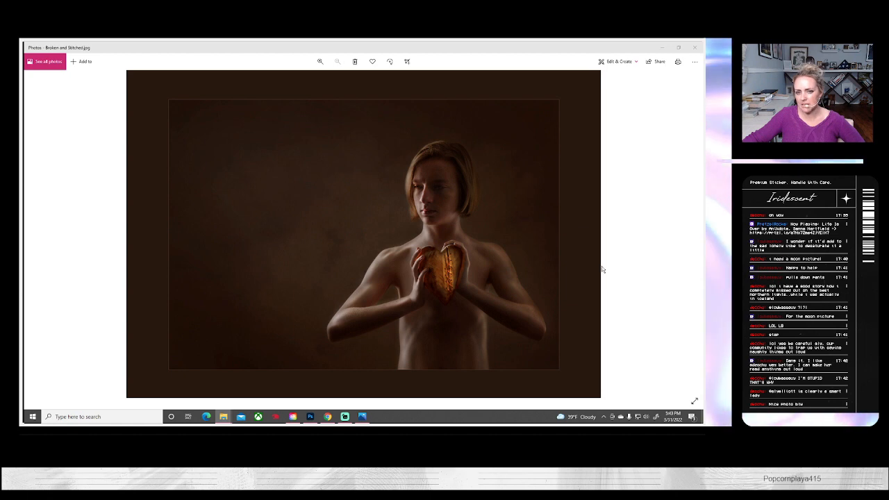
- Browse onward through Dance of the Sugar Plum Kitties.jpg and Dont Wake Me.jpg to ThenSingsMySoul.jpg
{"action": "left_click", "coordinate": [692, 231]}
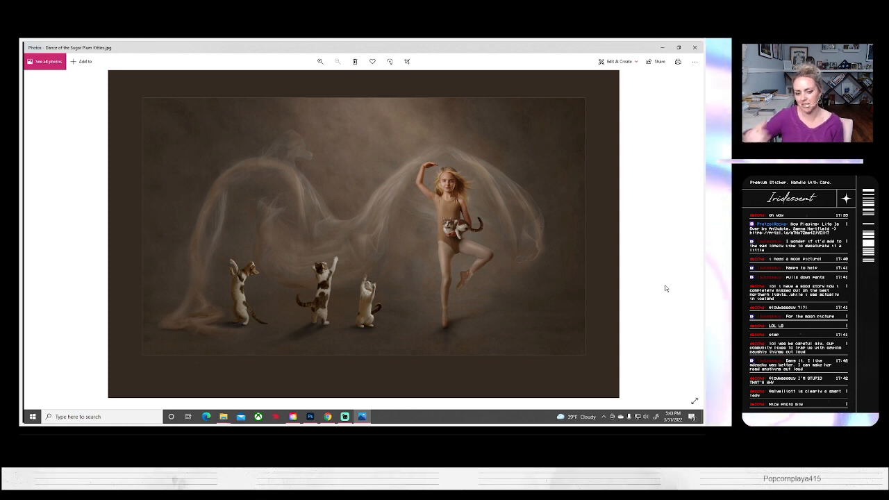
{"action": "mouse_move", "coordinate": [679, 270]}
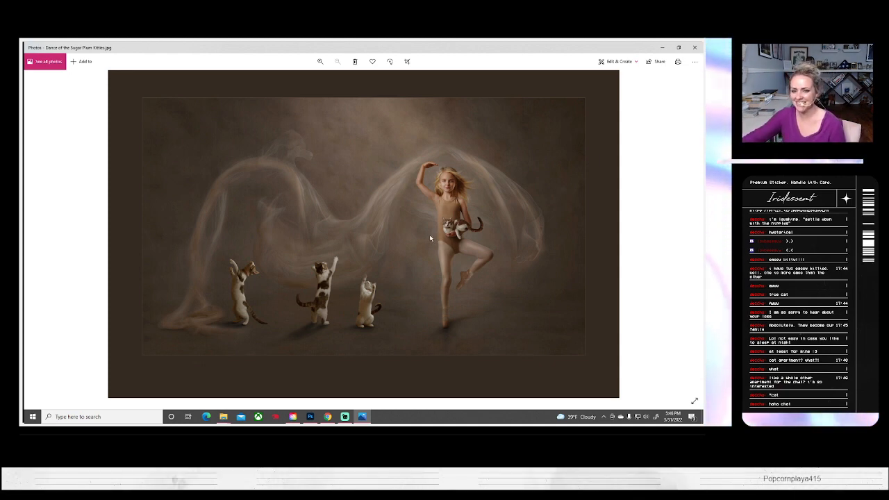
{"action": "left_click", "coordinate": [692, 231]}
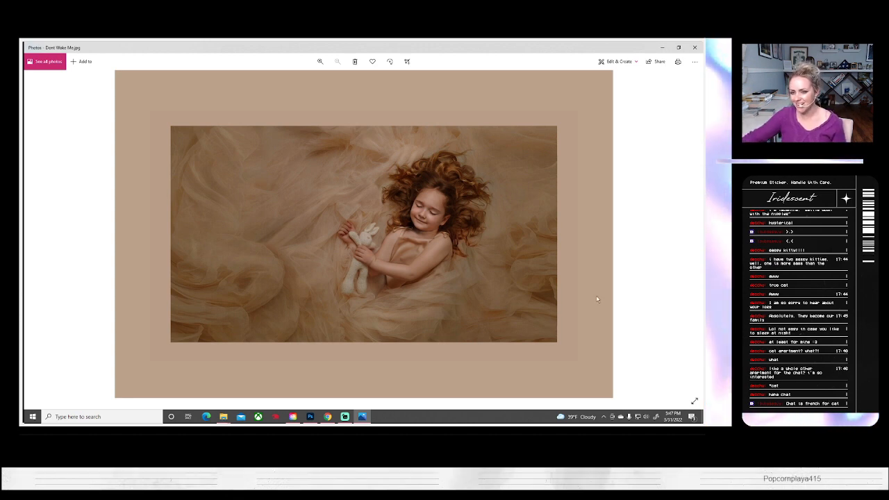
{"action": "left_click", "coordinate": [695, 232]}
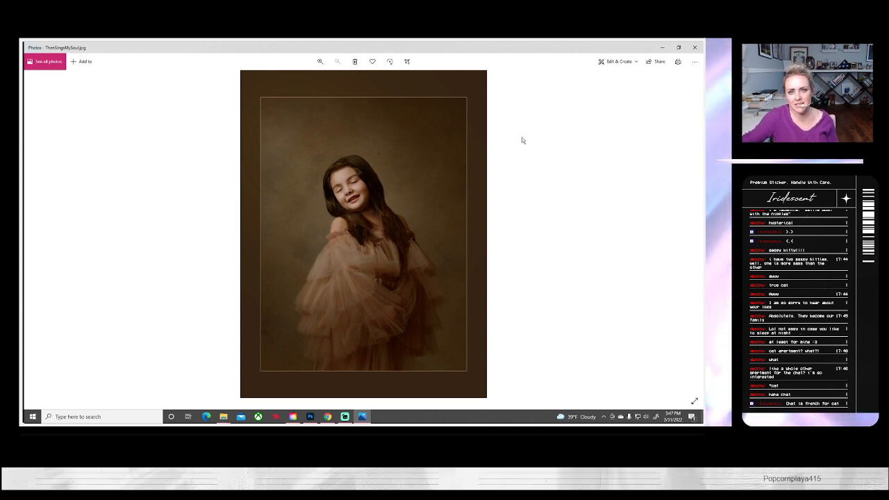
- Close Photos and return to the Photoshop composite of the girl with the ice cream cone and carnival rides
{"action": "left_click", "coordinate": [695, 47]}
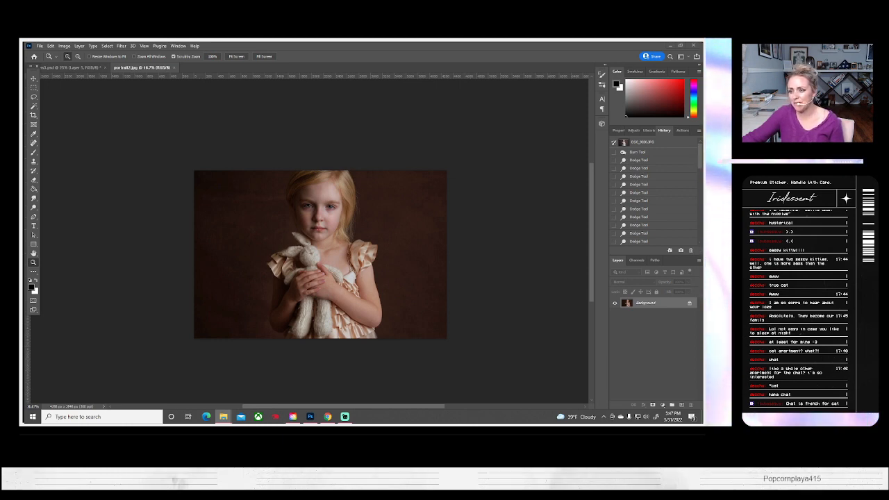
{"action": "left_click", "coordinate": [592, 410]}
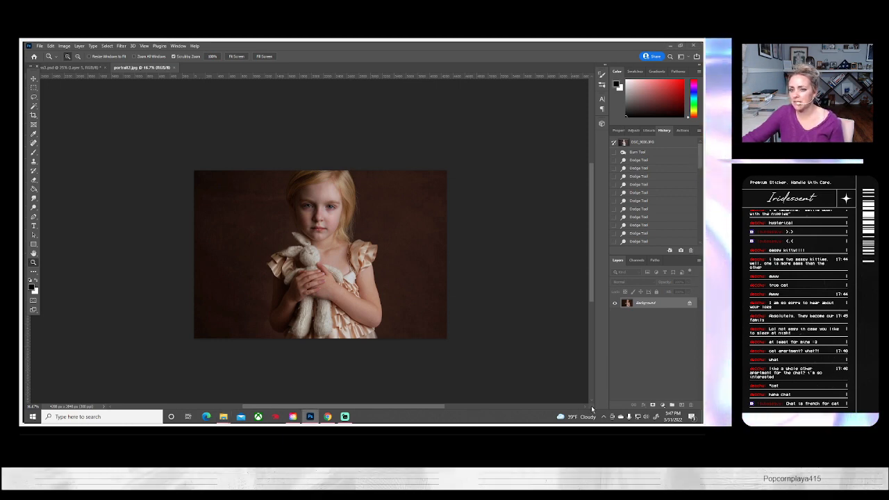
{"action": "left_click", "coordinate": [70, 67]}
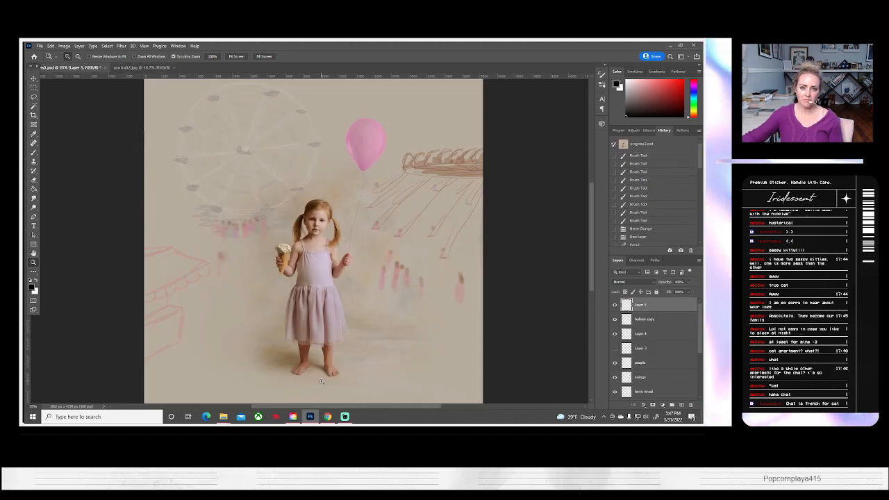
- Hide and reshow Layer 5 to check its contents, and add a new layer above it
{"action": "left_click", "coordinate": [615, 305]}
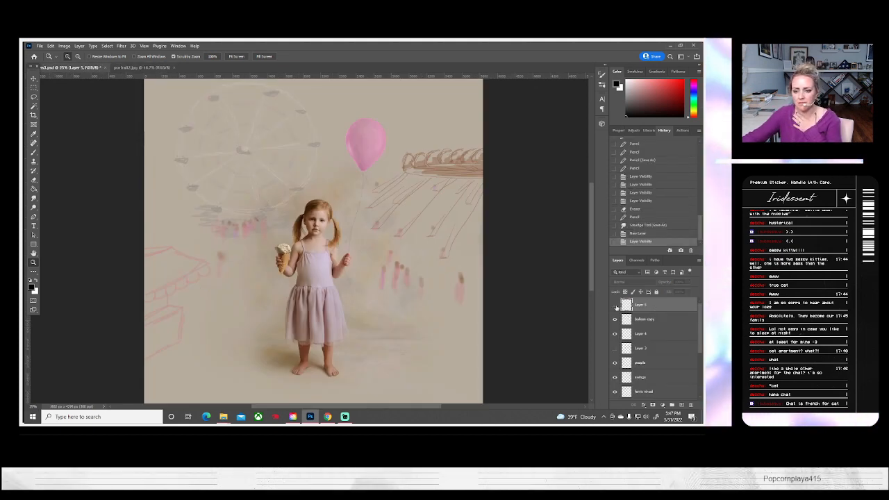
{"action": "left_click", "coordinate": [615, 305]}
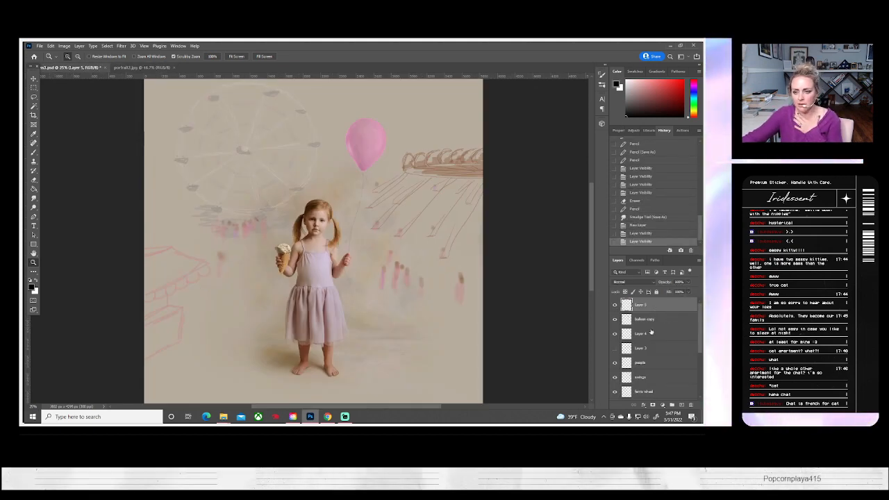
{"action": "left_click", "coordinate": [699, 261]}
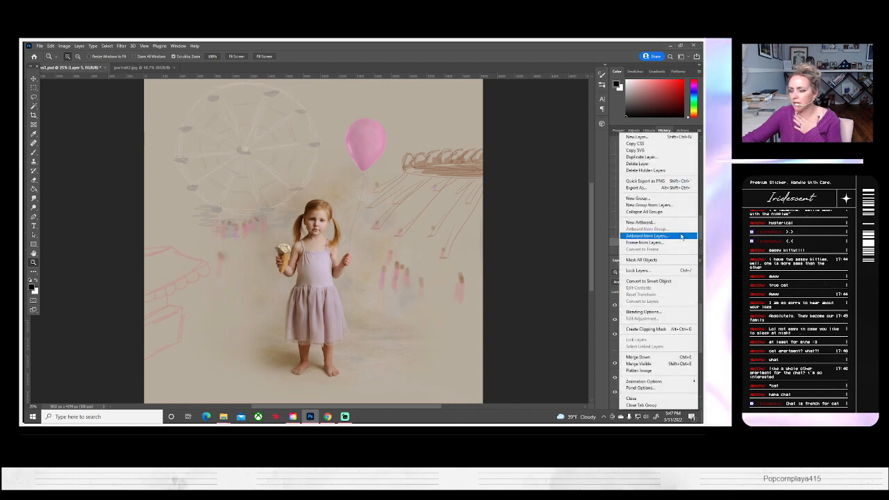
{"action": "left_click", "coordinate": [637, 138]}
{"action": "left_click", "coordinate": [430, 139]}
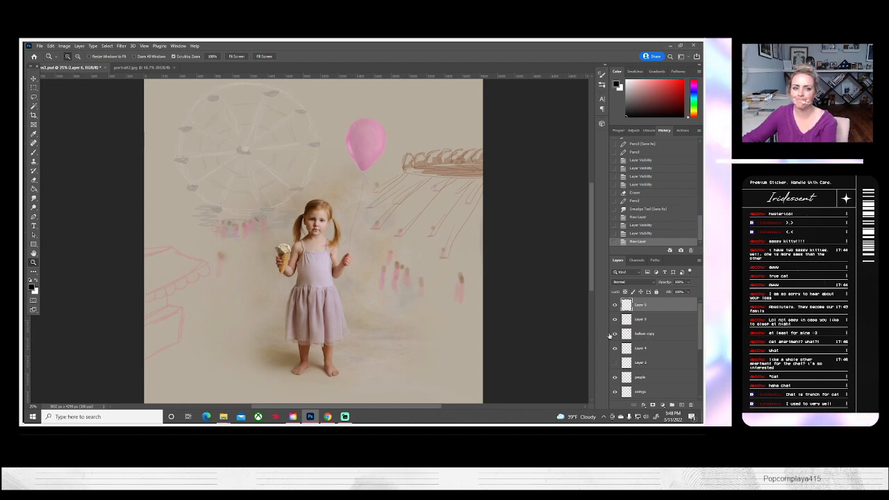
- Hide and reshow Layer 6 to check its contents, and add another new layer above it with default settings
{"action": "scroll", "coordinate": [534, 314], "scroll_direction": "up", "scroll_amount": 5}
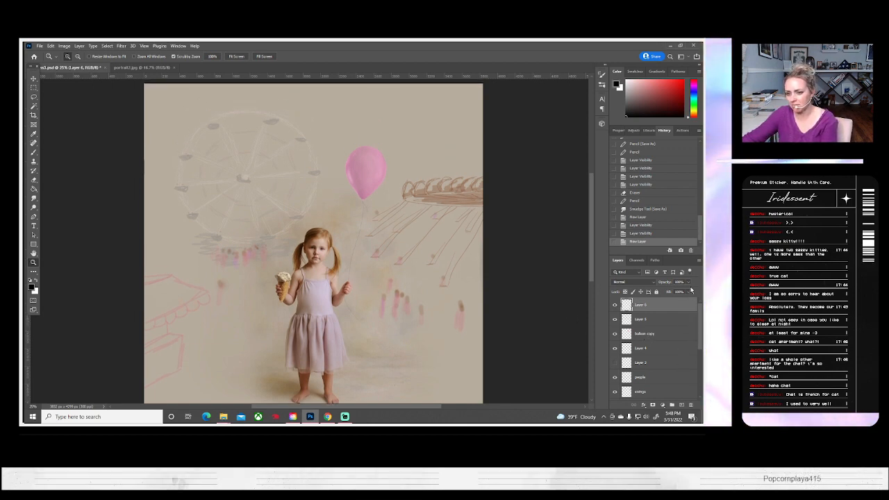
{"action": "left_click", "coordinate": [615, 306]}
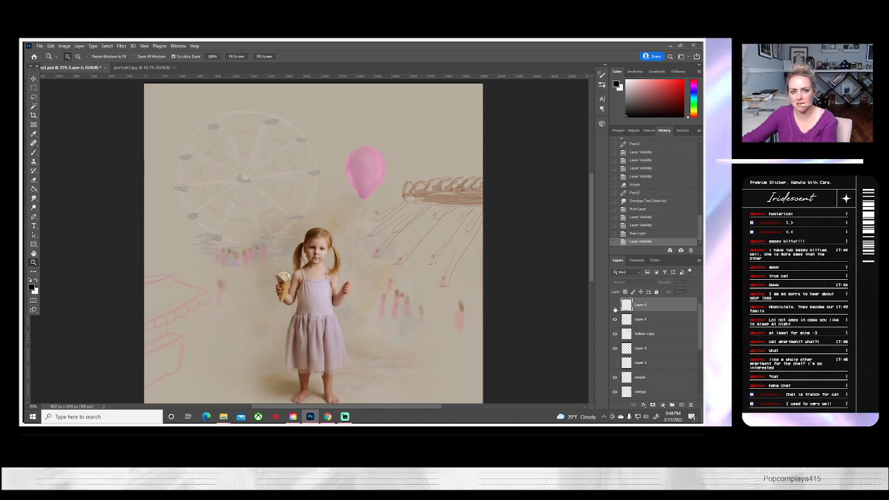
{"action": "left_click", "coordinate": [615, 305]}
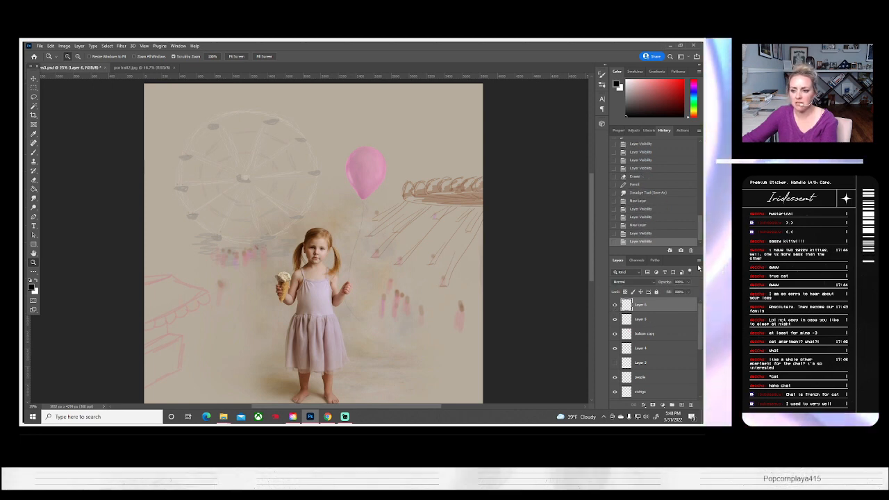
{"action": "left_click", "coordinate": [699, 261]}
{"action": "left_click", "coordinate": [642, 138]}
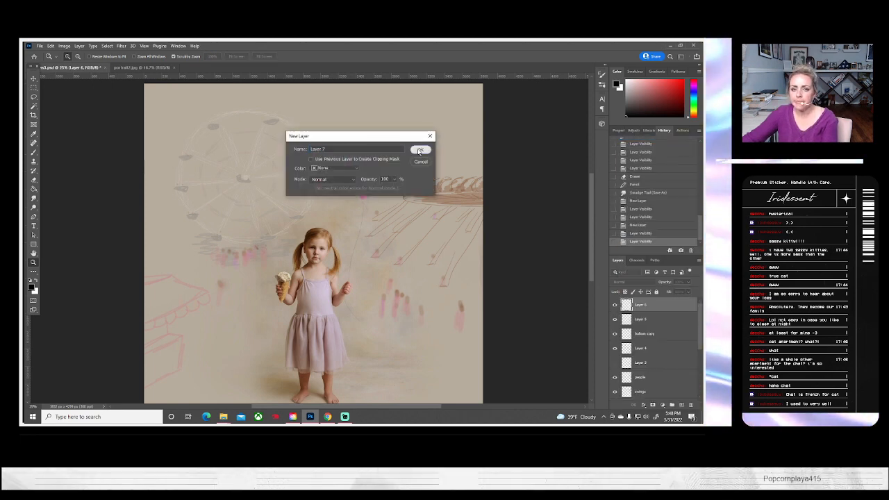
{"action": "left_click", "coordinate": [420, 150]}
{"action": "scroll", "coordinate": [332, 266], "scroll_direction": "down", "scroll_amount": 3}
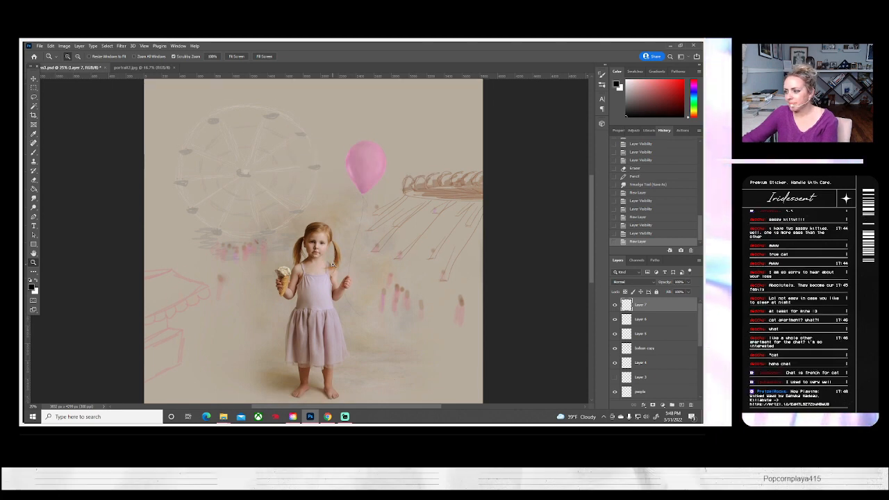
{"action": "scroll", "coordinate": [164, 271], "scroll_direction": "up", "scroll_amount": 1}
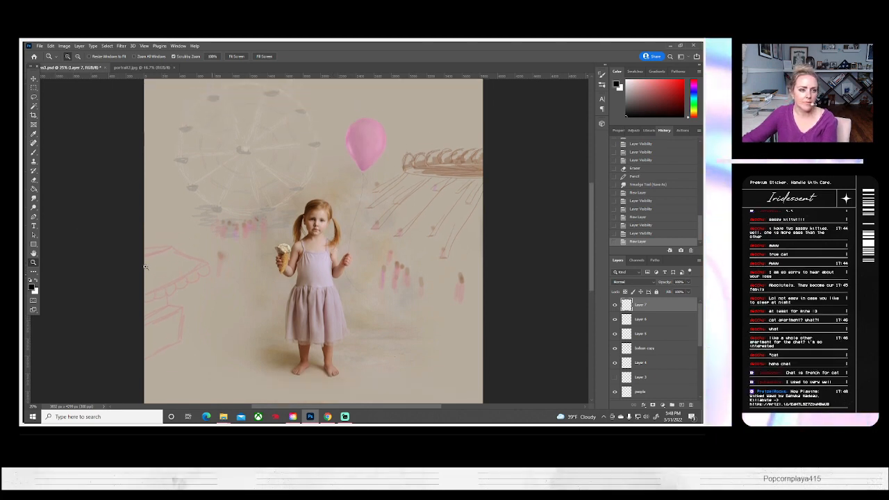
- Select the Brush tool, adjust the tip size, test a black stroke across the sketched awning and undo it
{"action": "left_click", "coordinate": [33, 162]}
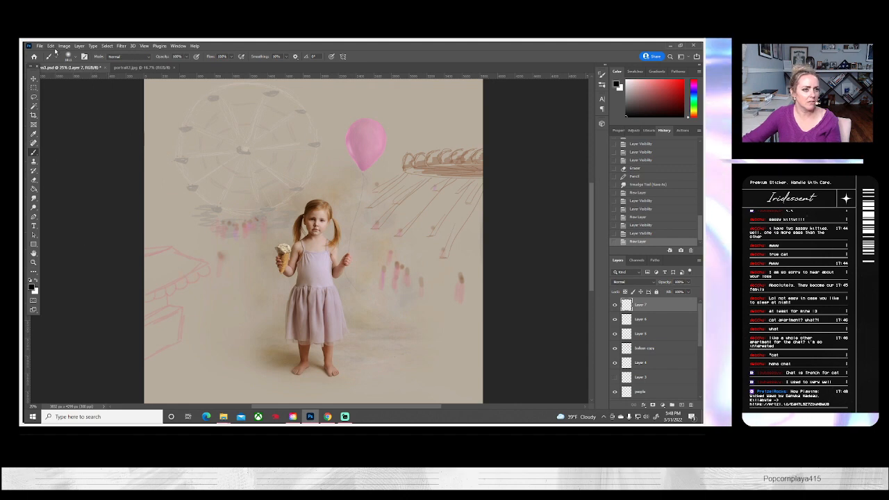
{"action": "left_click", "coordinate": [69, 56]}
{"action": "left_click", "coordinate": [80, 81]}
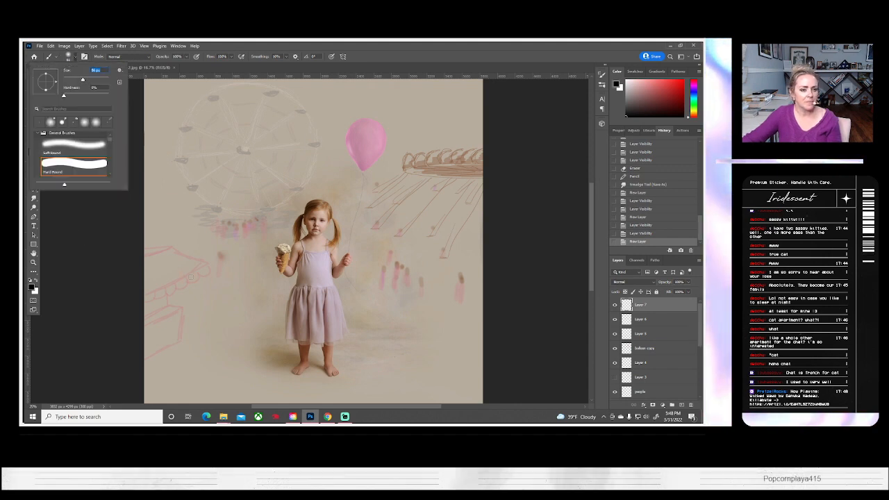
{"action": "left_click", "coordinate": [191, 277]}
{"action": "left_click_drag", "start_coordinate": [201, 265], "coordinate": [162, 248]}
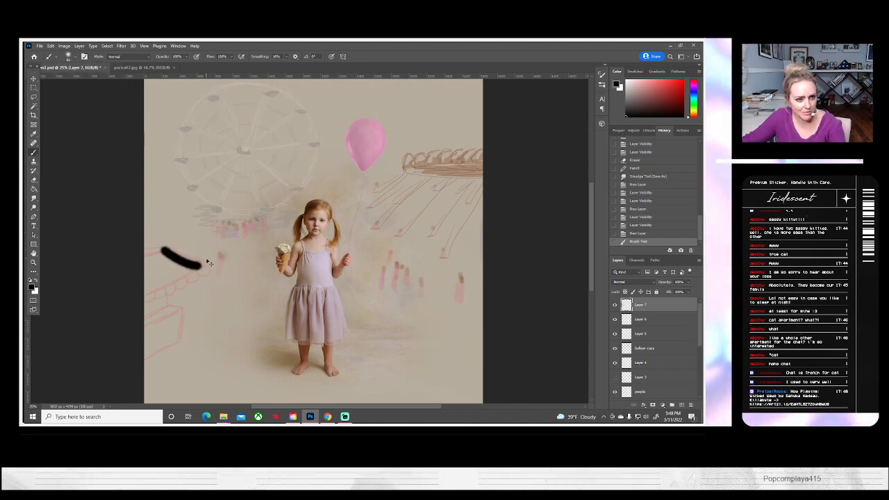
{"action": "key", "text": "ctrl+z"}
- Swap the foreground colour to white, reduce the brush opacity and paint soft strokes over the sketched awning
{"action": "left_click", "coordinate": [39, 280]}
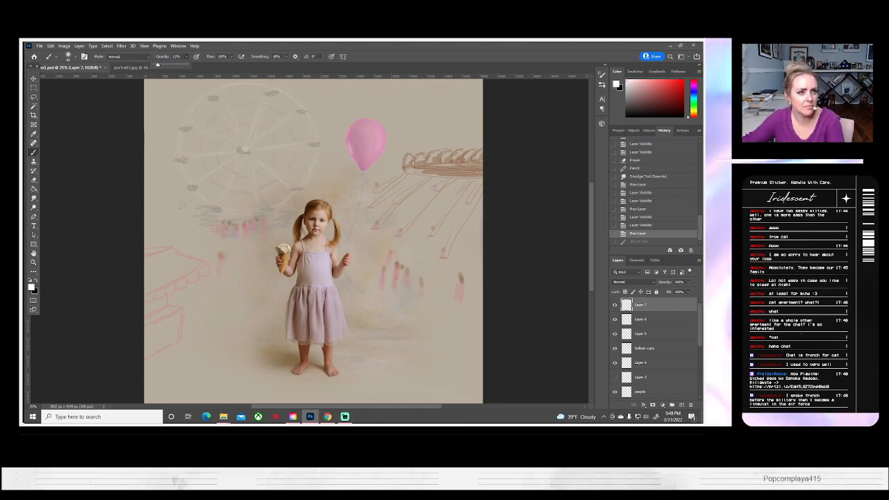
{"action": "left_click", "coordinate": [185, 273]}
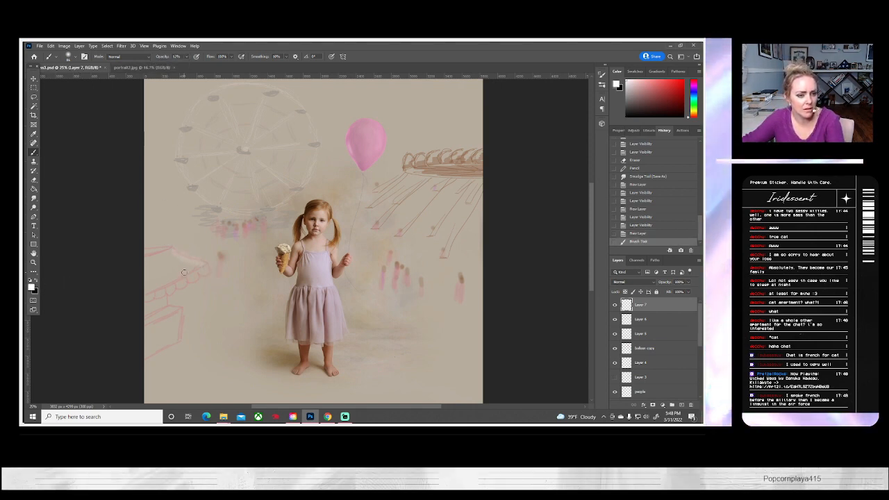
{"action": "mouse_move", "coordinate": [184, 272]}
{"action": "left_mouse_down"}
{"action": "mouse_move", "coordinate": [168, 259]}
{"action": "mouse_move", "coordinate": [171, 279]}
{"action": "mouse_move", "coordinate": [149, 276]}
{"action": "left_mouse_up"}
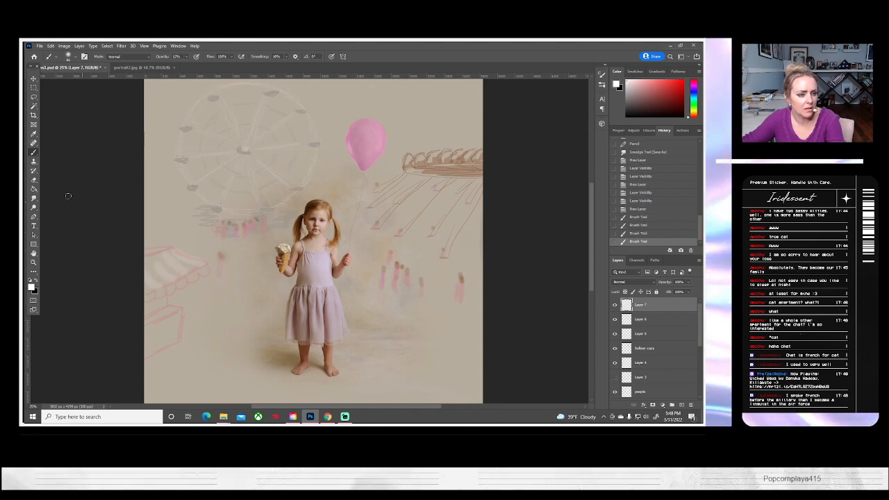
- Set the foreground colour to a medium pink, #d364a3
{"action": "left_click", "coordinate": [31, 287]}
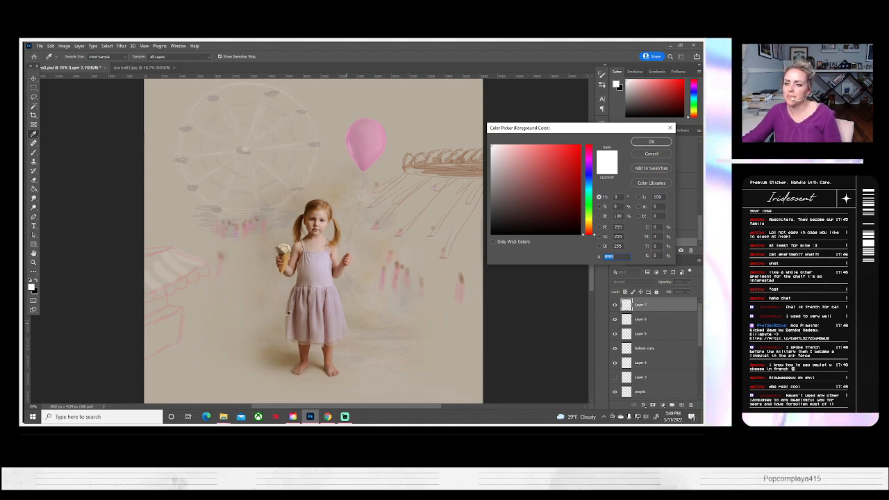
{"action": "left_click_drag", "start_coordinate": [561, 132], "coordinate": [539, 121]}
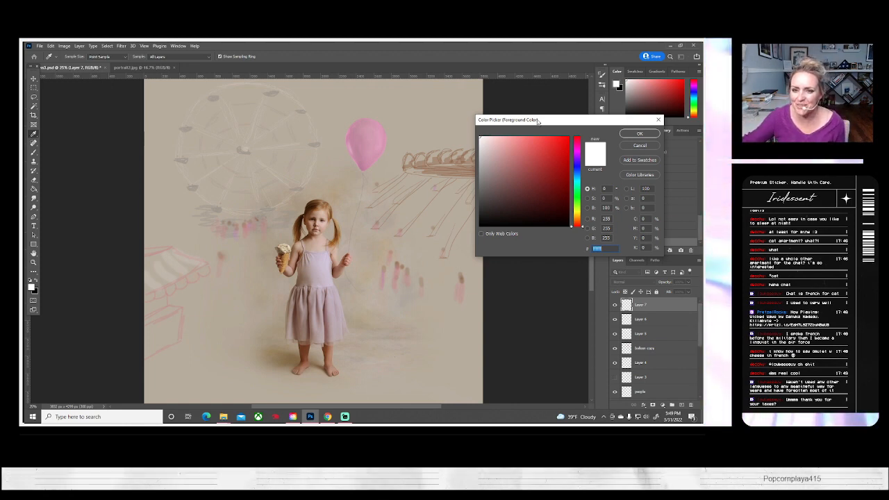
{"action": "left_click_drag", "start_coordinate": [552, 123], "coordinate": [539, 113]}
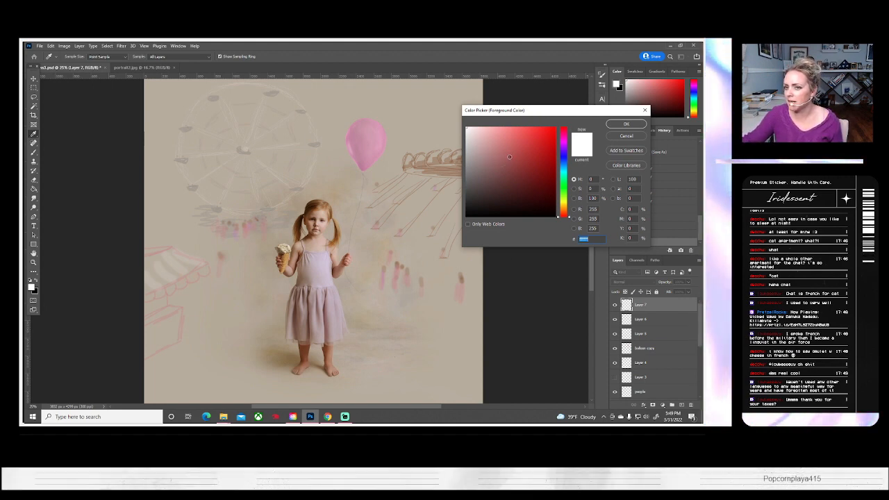
{"action": "left_click", "coordinate": [509, 157]}
{"action": "left_click", "coordinate": [564, 143]}
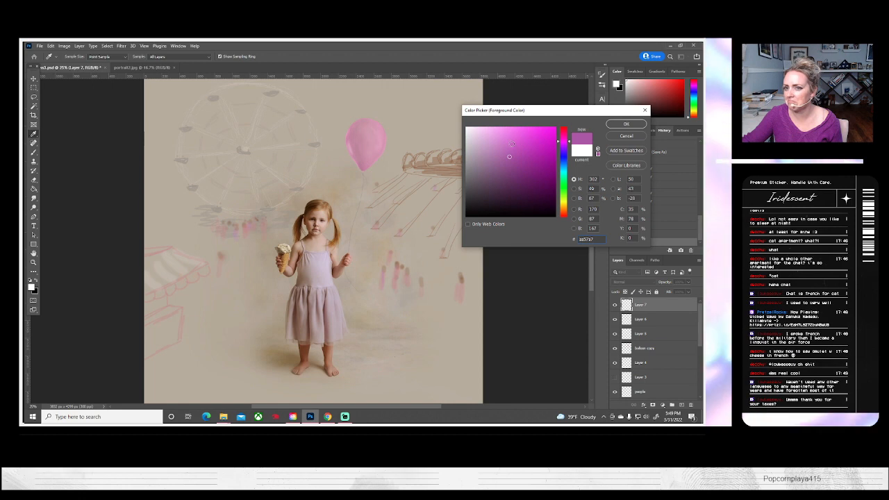
{"action": "left_click", "coordinate": [565, 135]}
{"action": "left_click", "coordinate": [513, 142]}
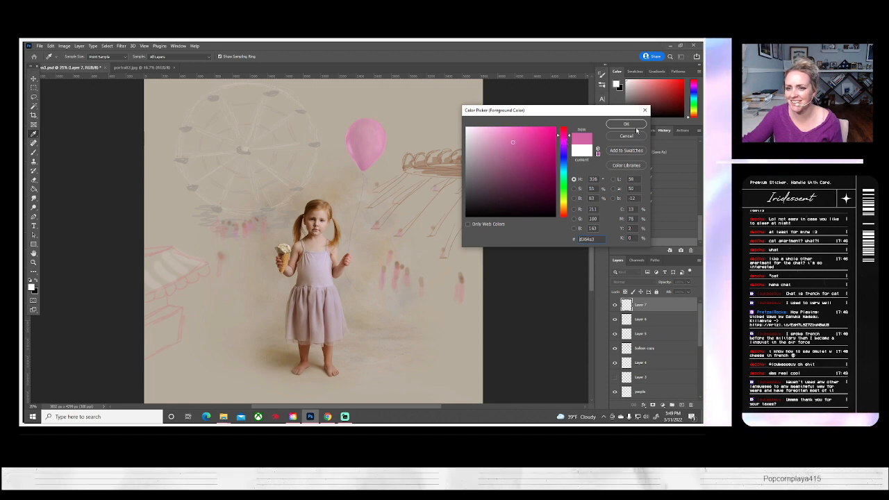
{"action": "left_click", "coordinate": [635, 126]}
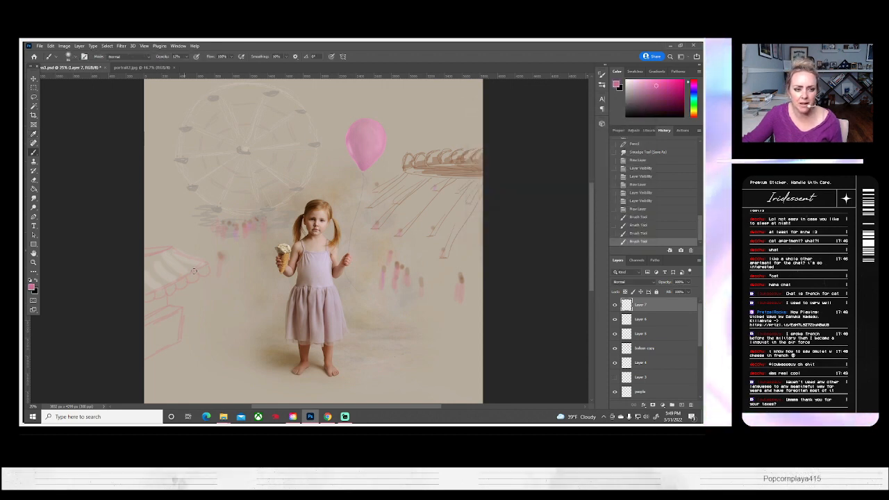
- Paint translucent pink stripes and shading over the roof of the sketched carnival stand
{"action": "mouse_move", "coordinate": [185, 266]}
{"action": "left_mouse_down"}
{"action": "mouse_move", "coordinate": [163, 261]}
{"action": "mouse_move", "coordinate": [159, 273]}
{"action": "left_mouse_up"}
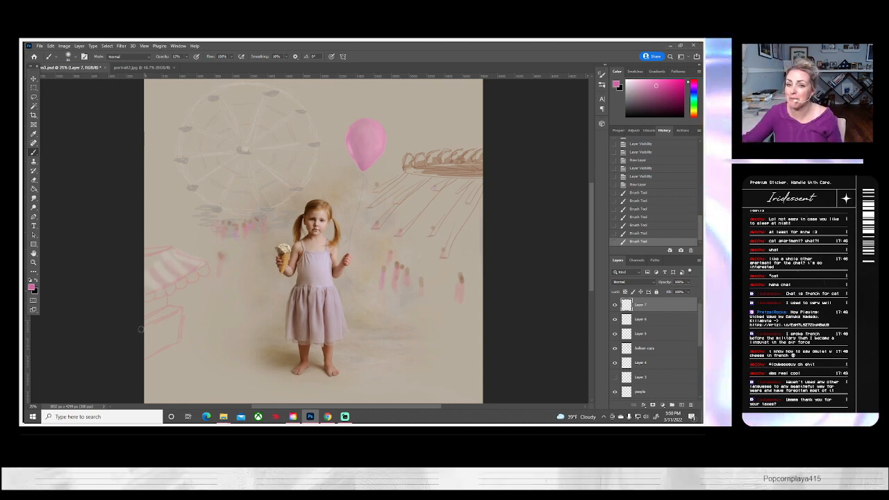
{"action": "left_click_drag", "start_coordinate": [147, 292], "coordinate": [148, 287]}
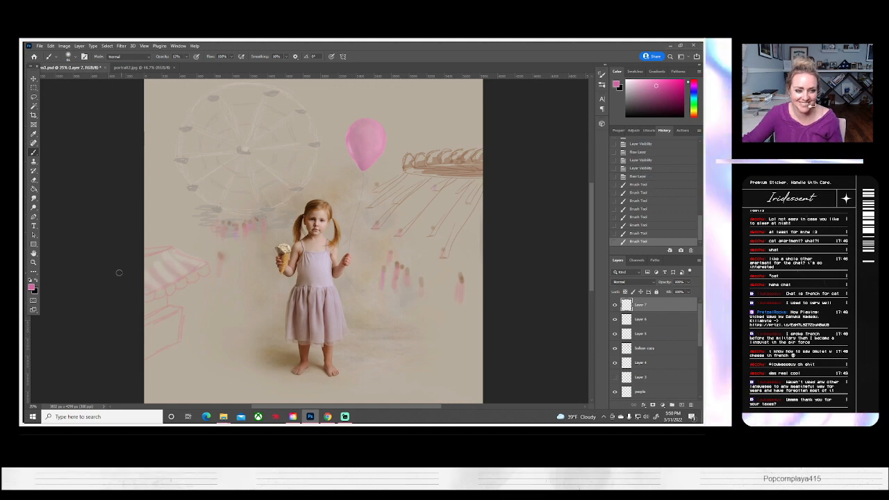
{"action": "left_click_drag", "start_coordinate": [166, 252], "coordinate": [127, 258]}
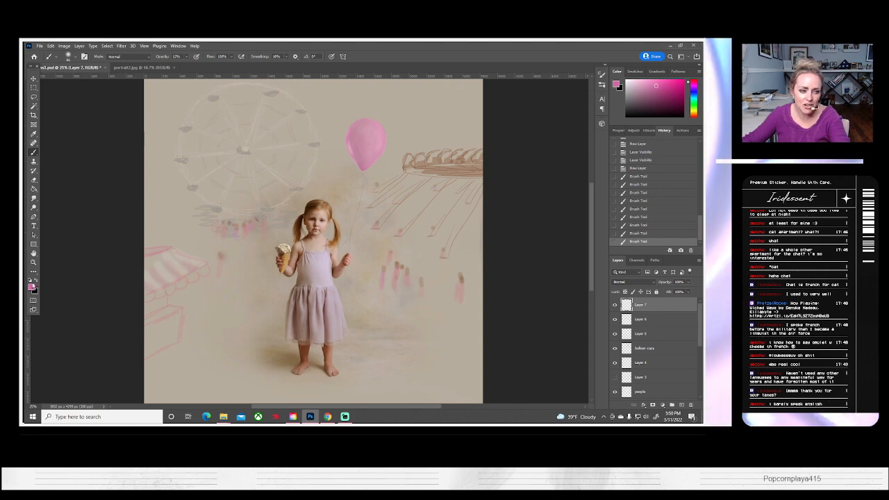
- Swap the foreground to black and shade along the stand's counter, undoing an unwanted stroke and repainting the dark area
{"action": "left_click", "coordinate": [37, 281]}
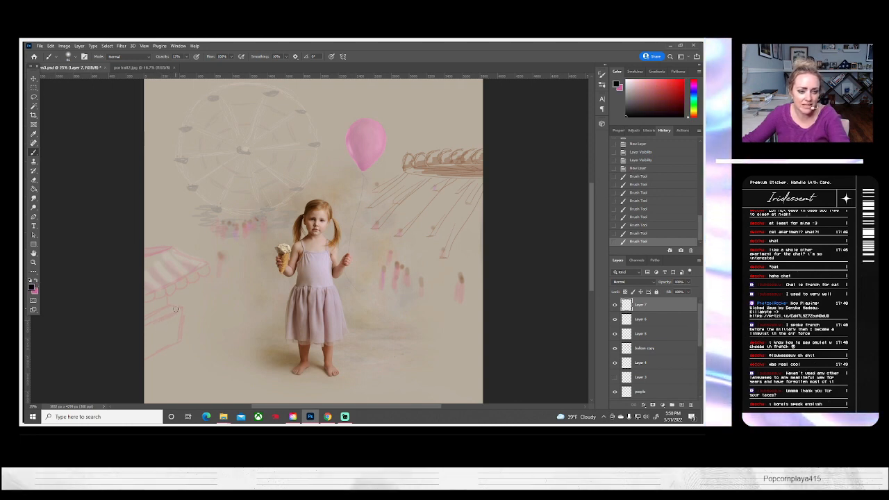
{"action": "left_click_drag", "start_coordinate": [176, 309], "coordinate": [145, 324]}
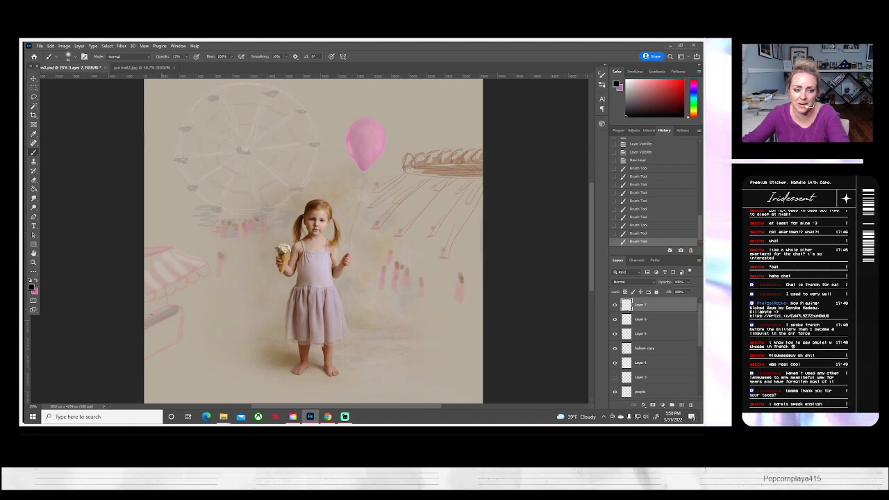
{"action": "key", "text": "ctrl+z"}
{"action": "mouse_move", "coordinate": [147, 322]}
{"action": "left_mouse_down"}
{"action": "mouse_move", "coordinate": [168, 309]}
{"action": "mouse_move", "coordinate": [146, 321]}
{"action": "left_mouse_up"}
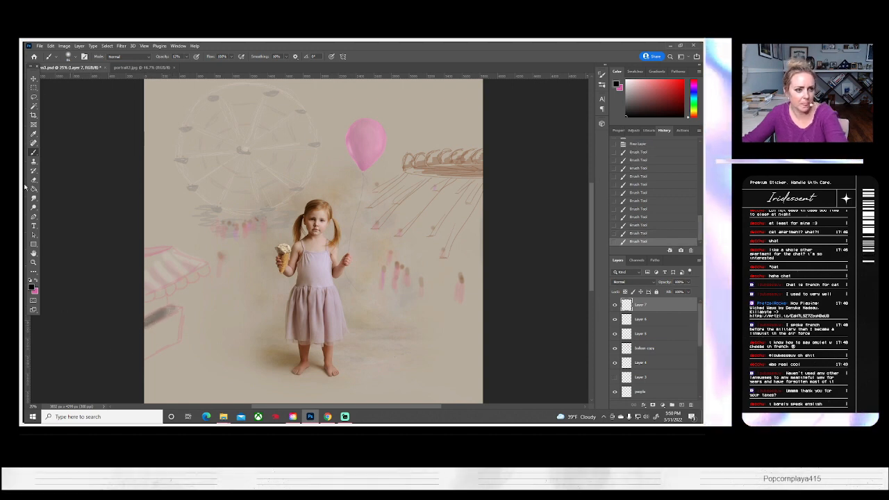
- Set the foreground colour to dark brown #5e5238 and paint the lower front of the carnival stand
{"action": "left_click", "coordinate": [32, 287]}
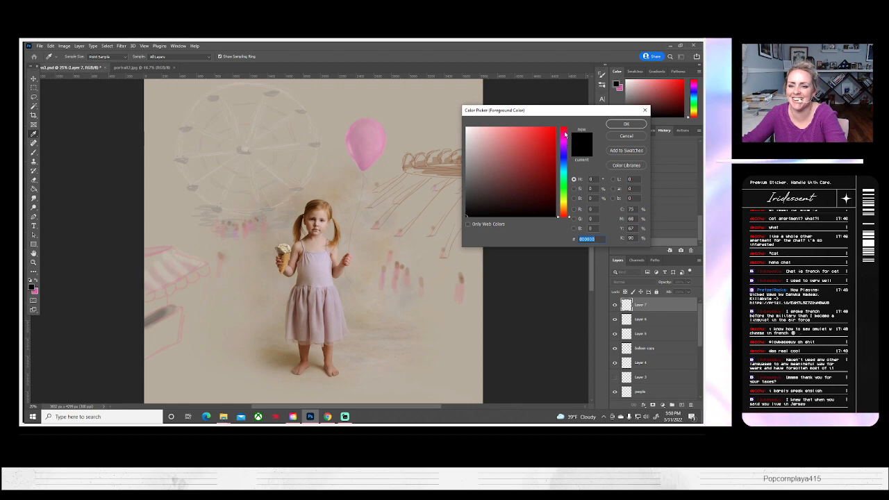
{"action": "left_click", "coordinate": [564, 207]}
{"action": "left_click", "coordinate": [490, 169]}
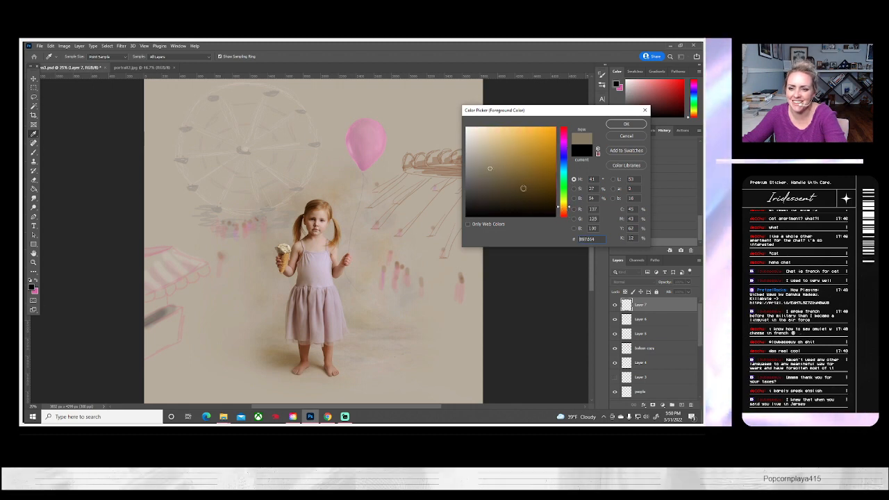
{"action": "key", "text": "Return"}
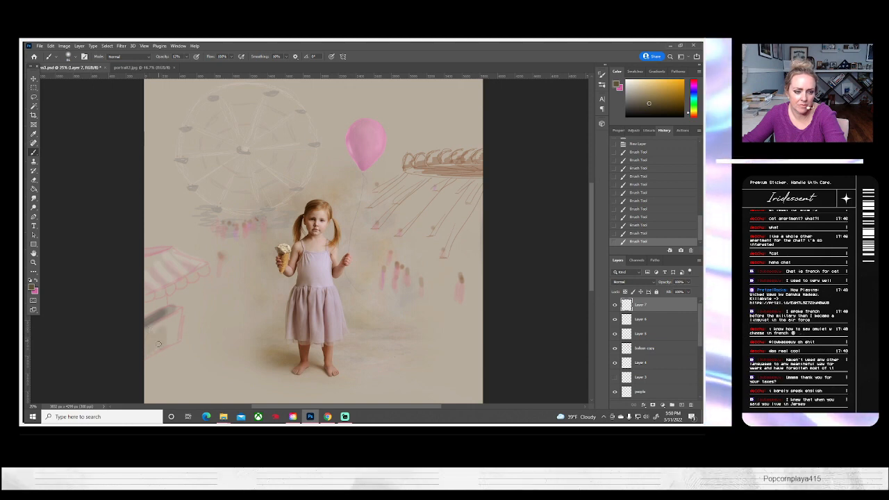
{"action": "left_click_drag", "start_coordinate": [158, 344], "coordinate": [175, 321]}
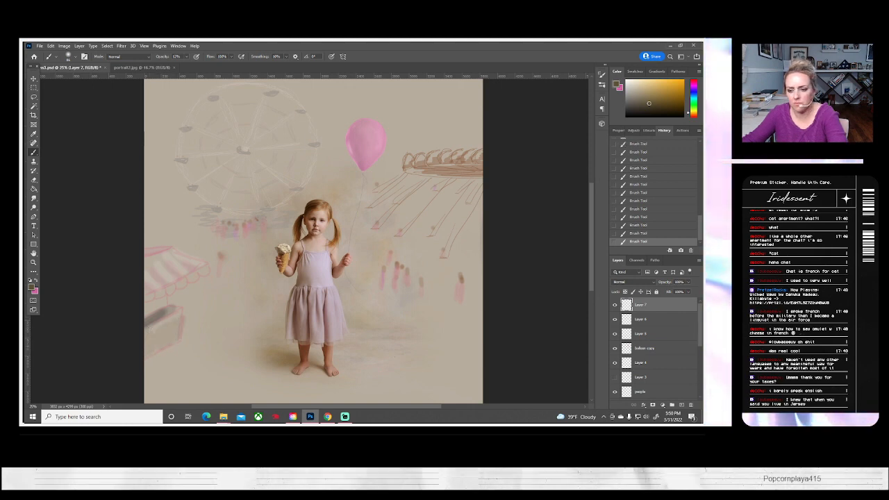
- Add a new layer above Layer 7 and set the foreground colour to golden brown #987834
{"action": "right_click", "coordinate": [650, 305]}
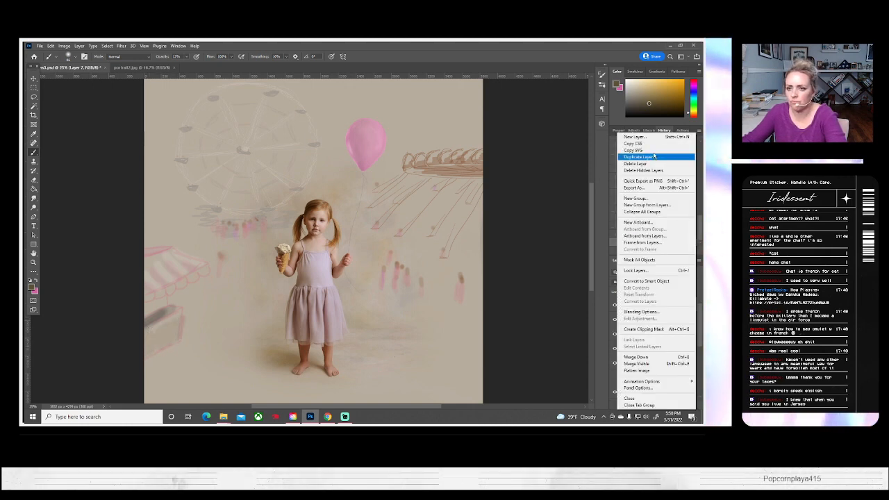
{"action": "left_click", "coordinate": [634, 137]}
{"action": "key", "text": "Return"}
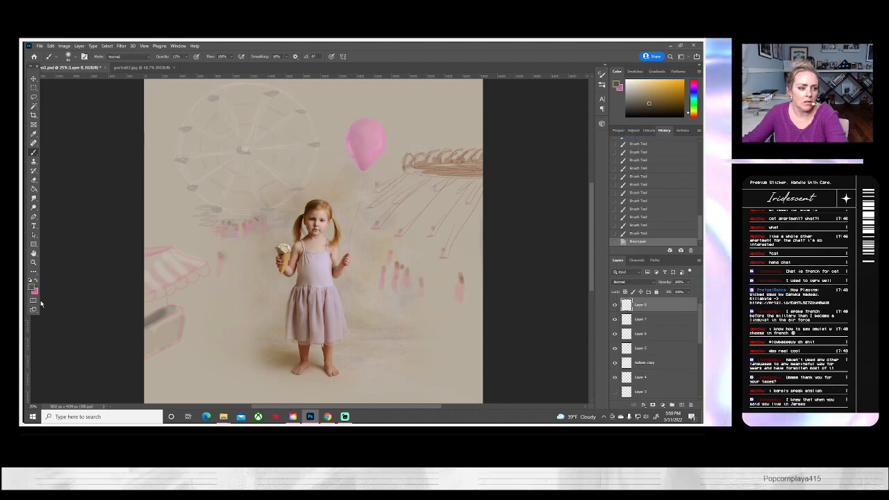
{"action": "left_click", "coordinate": [32, 288]}
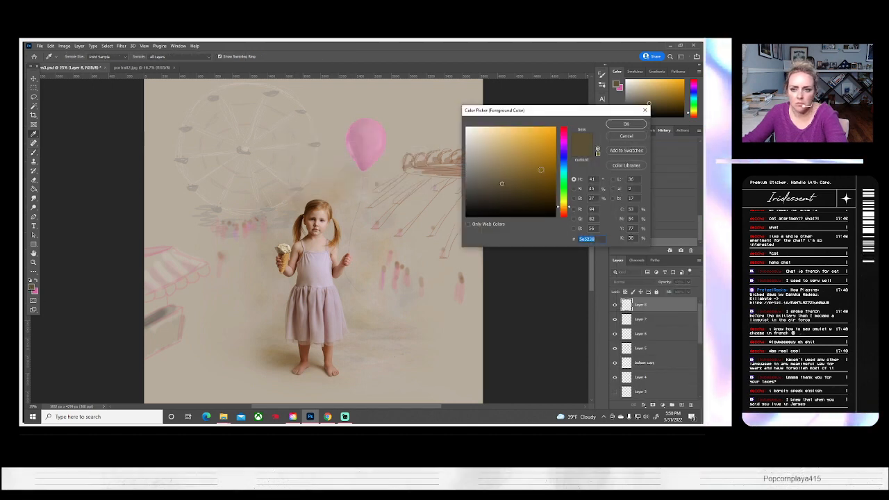
{"action": "left_click", "coordinate": [507, 149]}
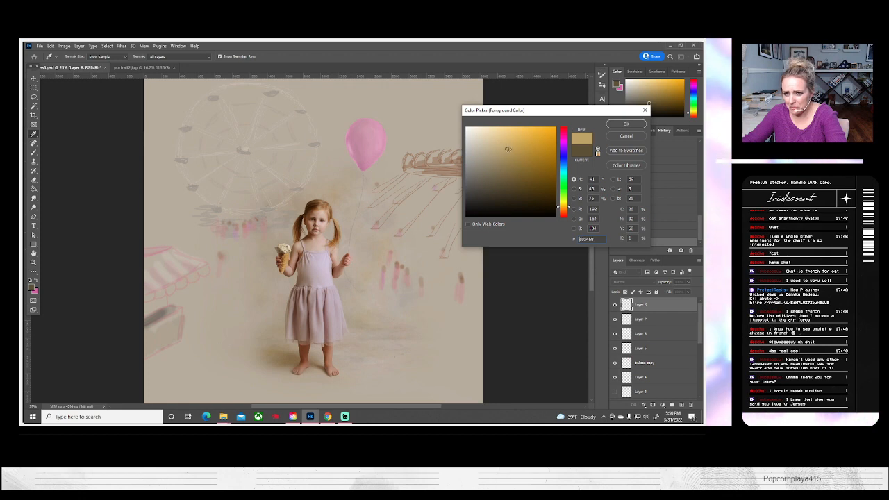
{"action": "left_click", "coordinate": [524, 162]}
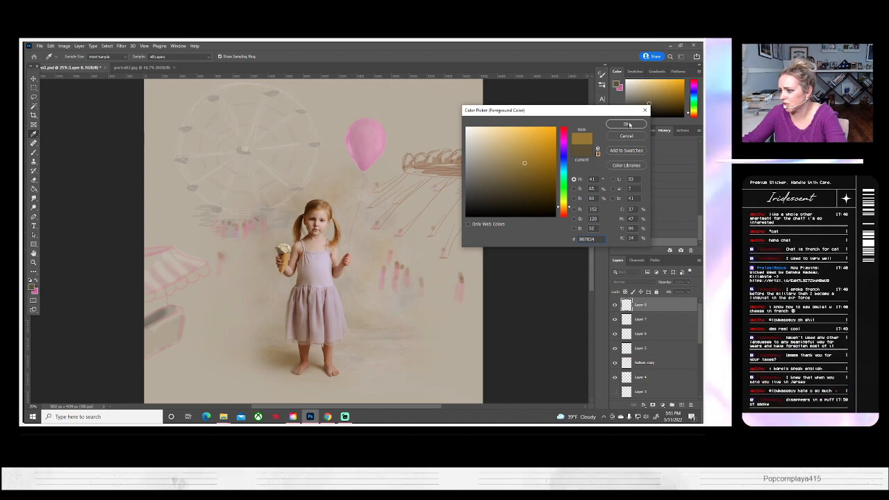
{"action": "left_click", "coordinate": [628, 124]}
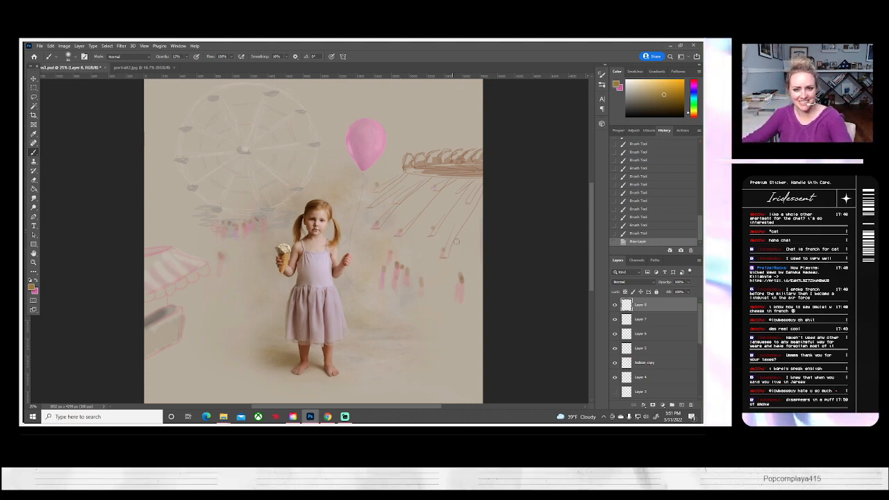
- Move the new empty layer down the layer stack so it sits directly above the "balloon copy 2" layer
{"action": "scroll", "coordinate": [456, 241], "scroll_direction": "down", "scroll_amount": 3}
{"action": "scroll", "coordinate": [661, 326], "scroll_direction": "down", "scroll_amount": 3}
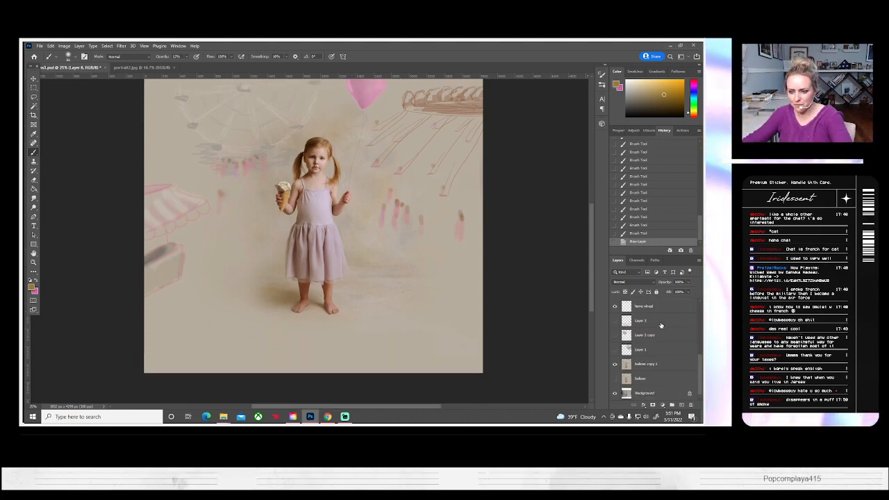
{"action": "scroll", "coordinate": [660, 325], "scroll_direction": "up", "scroll_amount": 3}
{"action": "scroll", "coordinate": [652, 306], "scroll_direction": "down", "scroll_amount": 2}
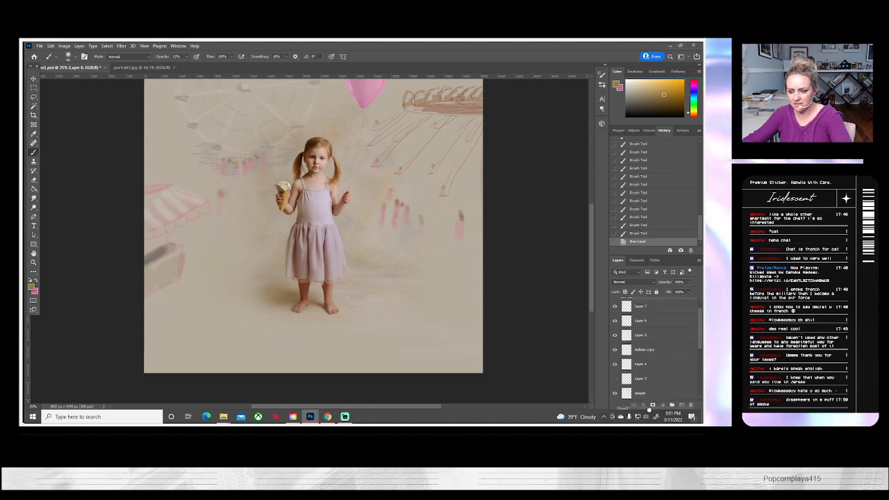
{"action": "left_click_drag", "start_coordinate": [655, 417], "coordinate": [659, 389]}
{"action": "scroll", "coordinate": [660, 384], "scroll_direction": "down", "scroll_amount": 3}
{"action": "scroll", "coordinate": [660, 372], "scroll_direction": "up", "scroll_amount": 2}
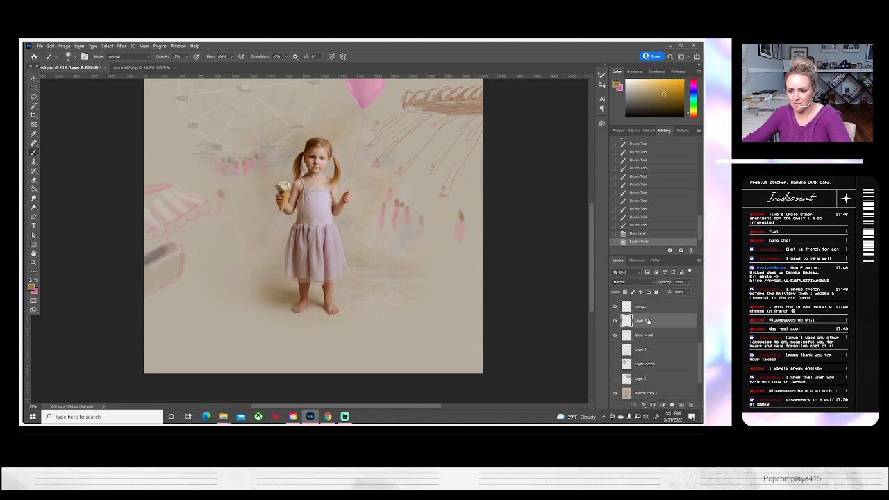
{"action": "left_click_drag", "start_coordinate": [648, 320], "coordinate": [652, 382]}
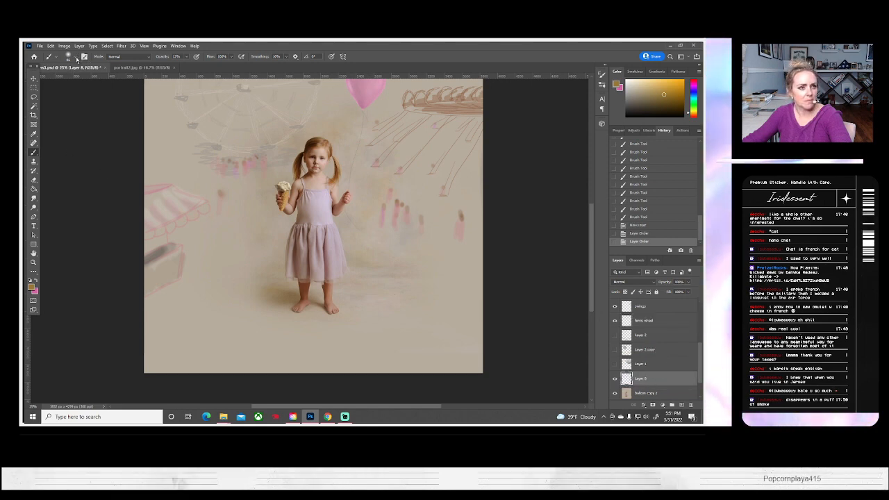
- Enlarge the brush and paint a translucent golden-brown path around the girl's feet, widening toward the lower edge of the image
{"action": "left_click", "coordinate": [76, 59]}
{"action": "mouse_move", "coordinate": [317, 333]}
{"action": "left_mouse_down"}
{"action": "mouse_move", "coordinate": [307, 304]}
{"action": "mouse_move", "coordinate": [286, 380]}
{"action": "mouse_move", "coordinate": [304, 401]}
{"action": "mouse_move", "coordinate": [314, 317]}
{"action": "mouse_move", "coordinate": [318, 390]}
{"action": "mouse_move", "coordinate": [346, 375]}
{"action": "mouse_move", "coordinate": [326, 313]}
{"action": "mouse_move", "coordinate": [375, 410]}
{"action": "mouse_move", "coordinate": [344, 332]}
{"action": "mouse_move", "coordinate": [387, 386]}
{"action": "mouse_move", "coordinate": [332, 298]}
{"action": "left_mouse_up"}
{"action": "mouse_move", "coordinate": [357, 327]}
{"action": "left_mouse_down"}
{"action": "mouse_move", "coordinate": [387, 369]}
{"action": "mouse_move", "coordinate": [368, 347]}
{"action": "left_mouse_up"}
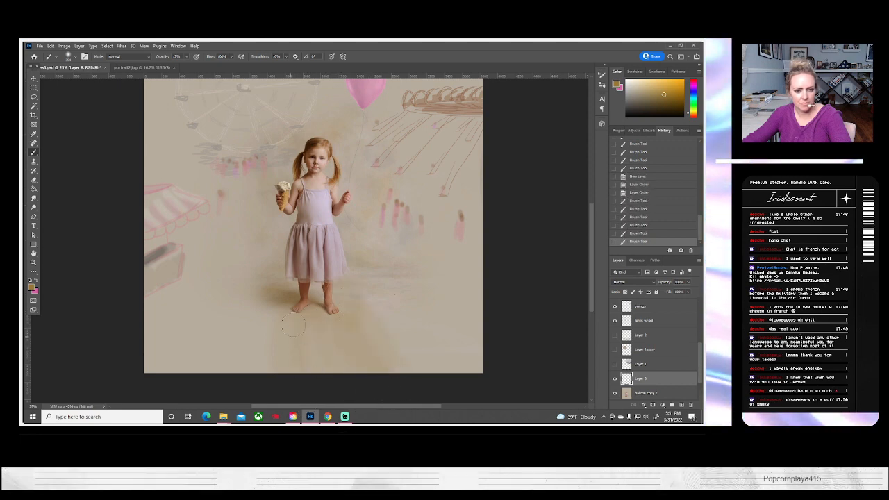
{"action": "mouse_move", "coordinate": [316, 312]}
{"action": "left_mouse_down"}
{"action": "mouse_move", "coordinate": [303, 292]}
{"action": "mouse_move", "coordinate": [293, 301]}
{"action": "mouse_move", "coordinate": [274, 365]}
{"action": "left_mouse_up"}
{"action": "left_click_drag", "start_coordinate": [372, 308], "coordinate": [443, 399]}
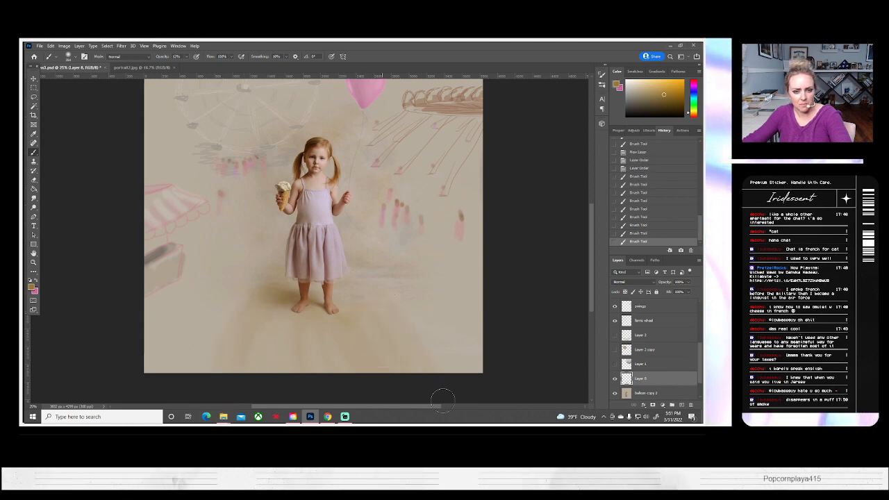
{"action": "left_click_drag", "start_coordinate": [384, 293], "coordinate": [448, 381]}
{"action": "mouse_move", "coordinate": [321, 337]}
{"action": "left_mouse_down"}
{"action": "mouse_move", "coordinate": [261, 292]}
{"action": "mouse_move", "coordinate": [208, 350]}
{"action": "mouse_move", "coordinate": [208, 396]}
{"action": "left_mouse_up"}
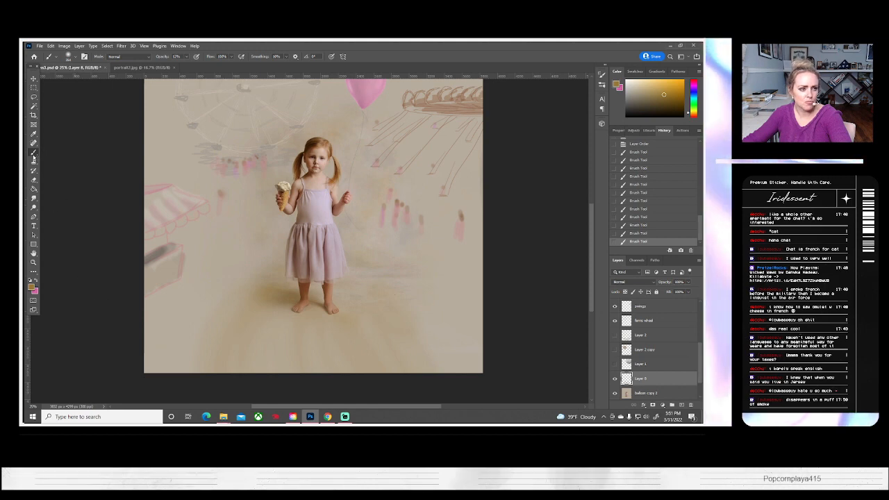
- Set the foreground colour to green #227526 and paint translucent grass on both sides of the path and behind the girl
{"action": "left_click", "coordinate": [32, 286]}
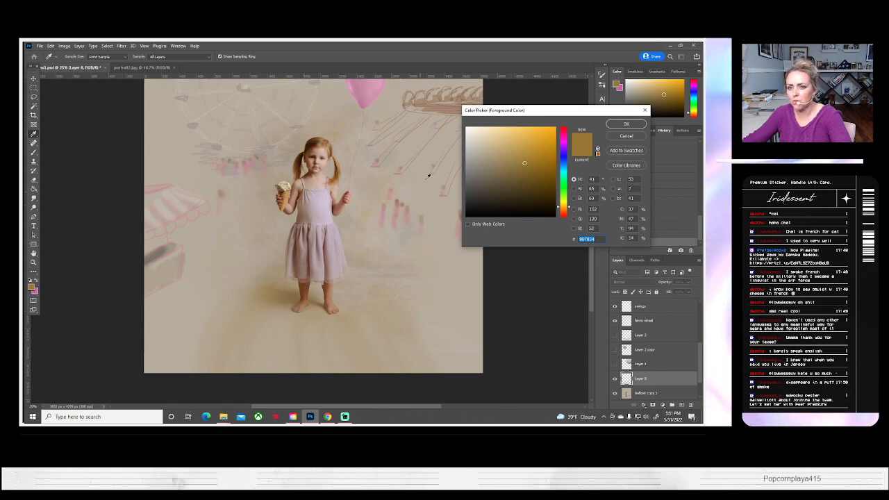
{"action": "left_click", "coordinate": [564, 186]}
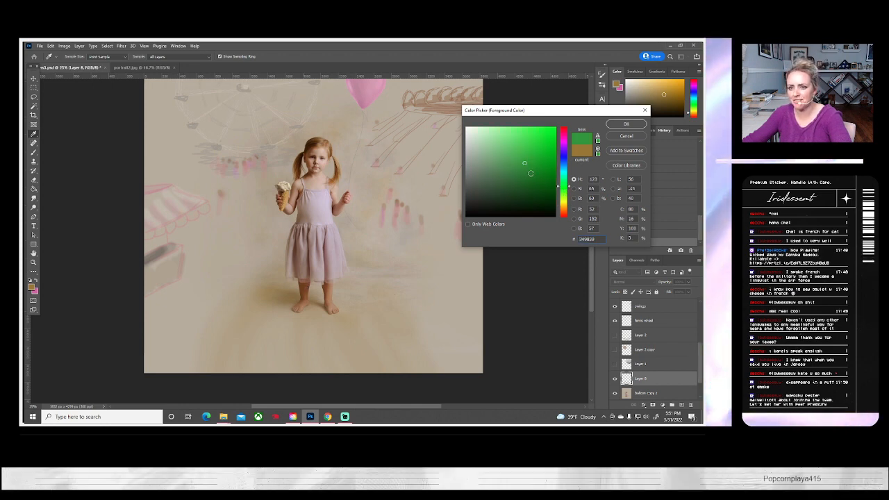
{"action": "left_click", "coordinate": [626, 124]}
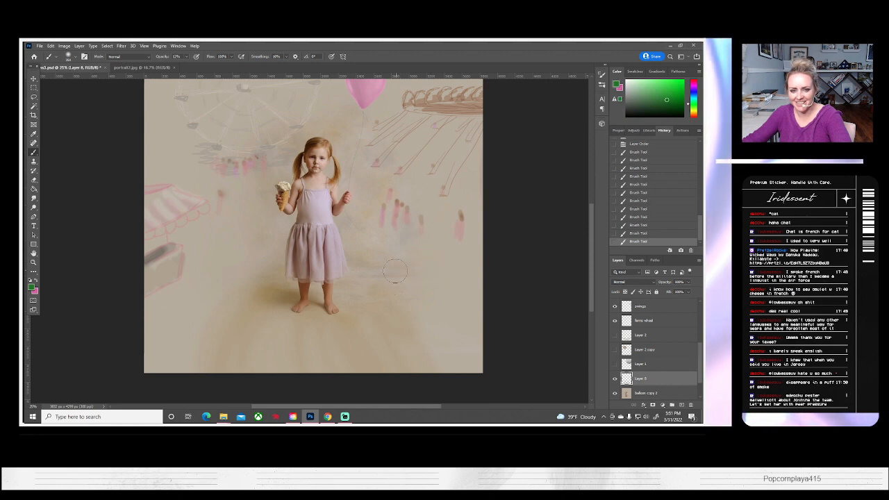
{"action": "mouse_move", "coordinate": [395, 271]}
{"action": "left_mouse_down"}
{"action": "mouse_move", "coordinate": [440, 283]}
{"action": "mouse_move", "coordinate": [410, 298]}
{"action": "mouse_move", "coordinate": [440, 352]}
{"action": "mouse_move", "coordinate": [469, 376]}
{"action": "left_mouse_up"}
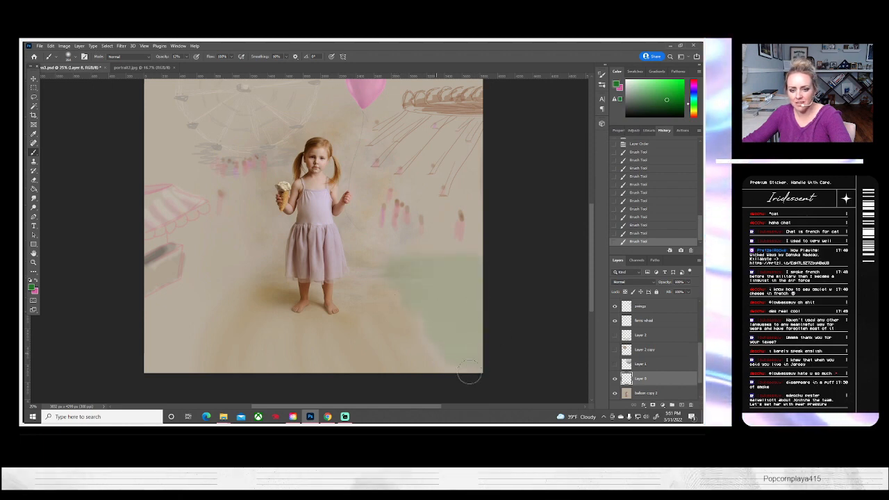
{"action": "mouse_move", "coordinate": [237, 260]}
{"action": "left_mouse_down"}
{"action": "mouse_move", "coordinate": [182, 271]}
{"action": "mouse_move", "coordinate": [145, 292]}
{"action": "mouse_move", "coordinate": [160, 303]}
{"action": "mouse_move", "coordinate": [138, 338]}
{"action": "mouse_move", "coordinate": [170, 363]}
{"action": "mouse_move", "coordinate": [148, 386]}
{"action": "mouse_move", "coordinate": [160, 342]}
{"action": "left_mouse_up"}
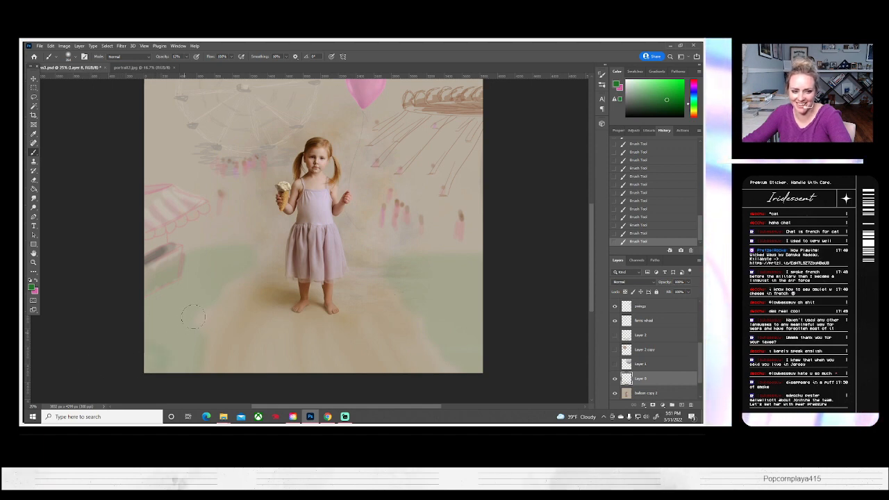
{"action": "left_click_drag", "start_coordinate": [263, 253], "coordinate": [190, 321]}
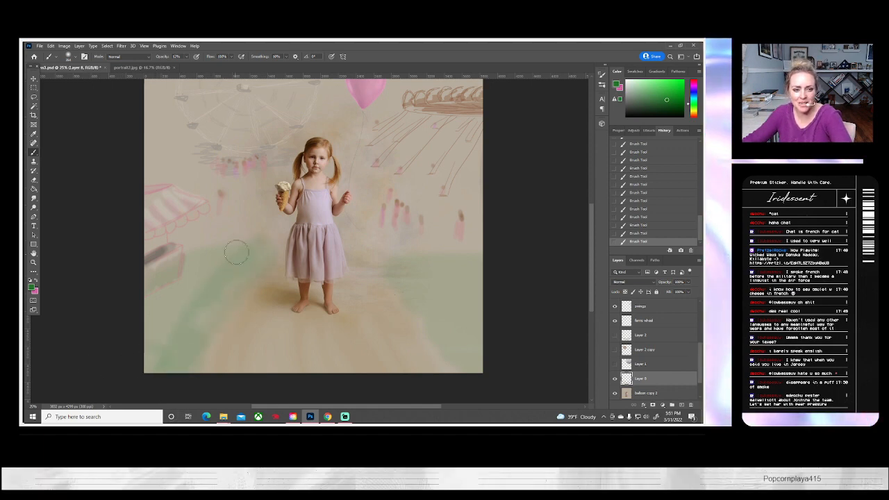
{"action": "left_click_drag", "start_coordinate": [368, 248], "coordinate": [575, 245]}
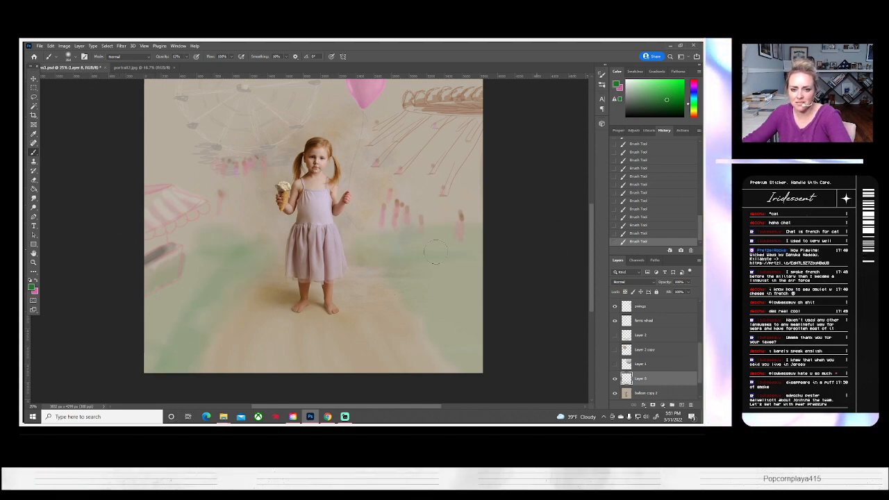
{"action": "left_click_drag", "start_coordinate": [434, 267], "coordinate": [562, 289]}
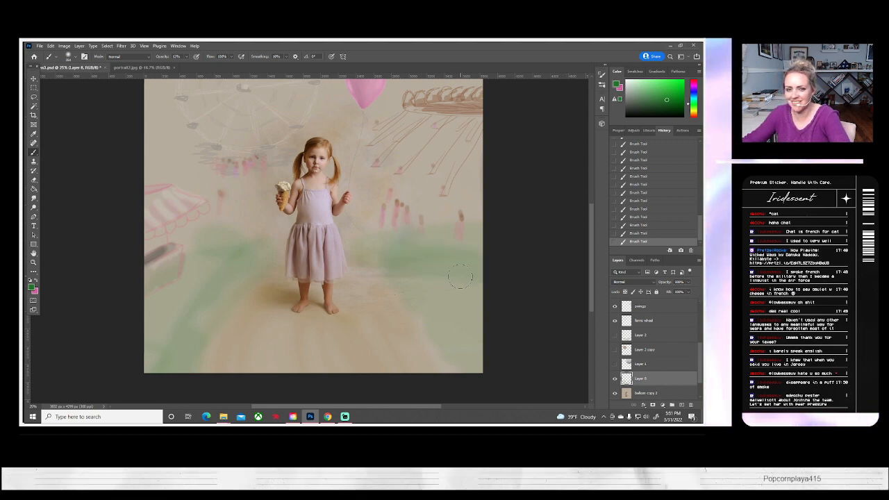
- Set the foreground colour to a medium blue, greatly enlarge the brush and paint a translucent tint across the sky
{"action": "scroll", "coordinate": [460, 278], "scroll_direction": "up", "scroll_amount": 5}
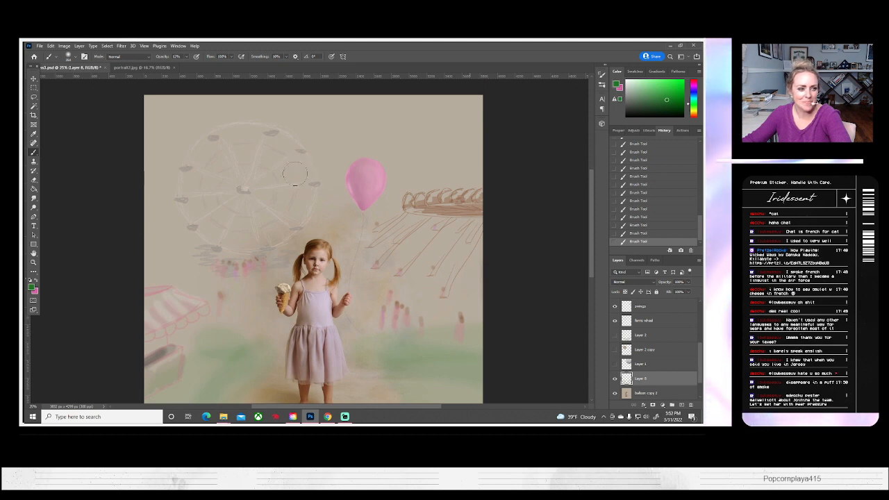
{"action": "scroll", "coordinate": [241, 253], "scroll_direction": "up", "scroll_amount": 2}
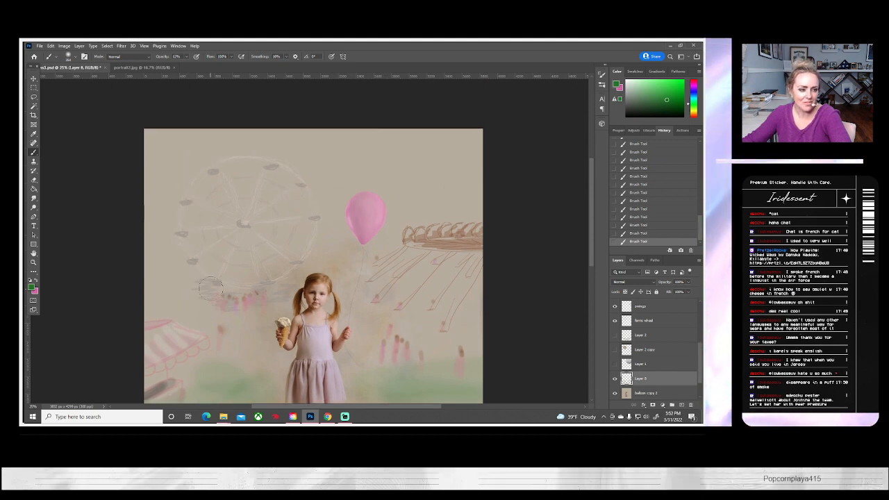
{"action": "left_click", "coordinate": [32, 287]}
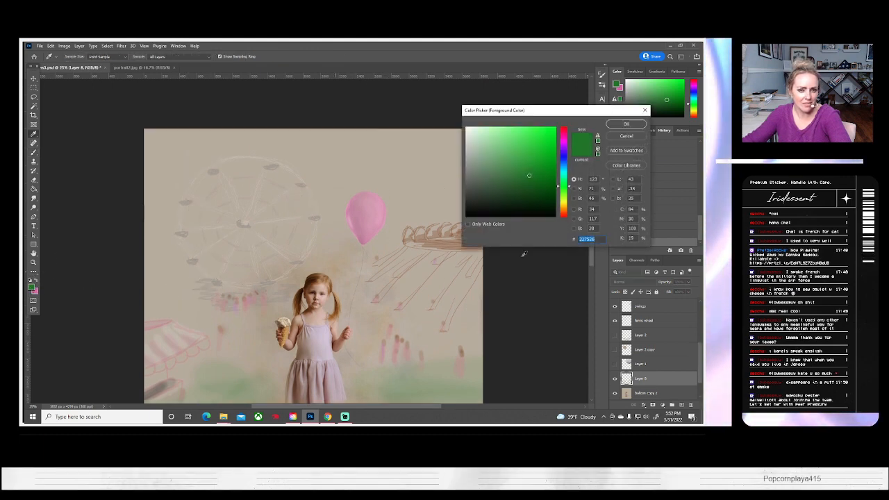
{"action": "left_click_drag", "start_coordinate": [565, 161], "coordinate": [565, 153]}
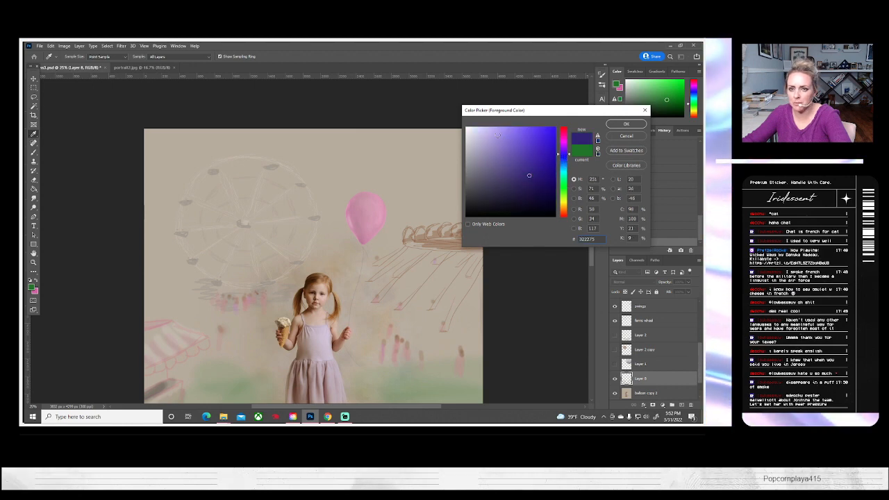
{"action": "left_click", "coordinate": [498, 135]}
{"action": "left_click", "coordinate": [509, 165]}
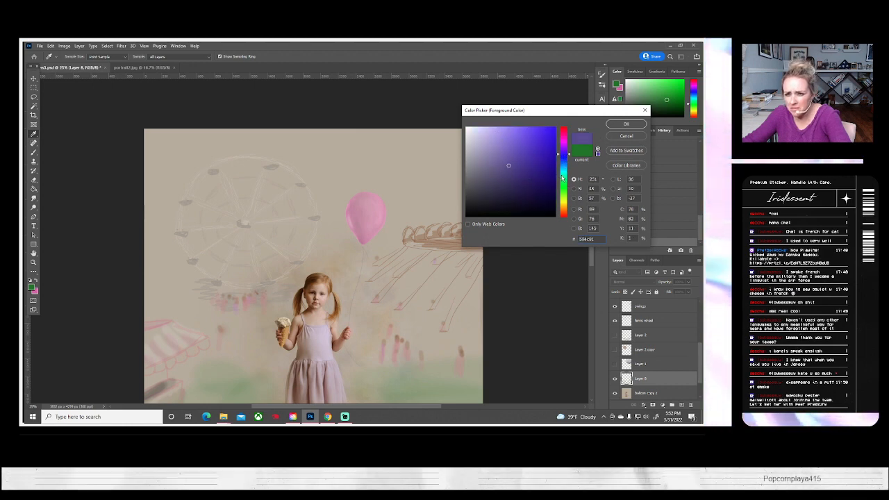
{"action": "left_click", "coordinate": [564, 159]}
{"action": "left_click", "coordinate": [512, 133]}
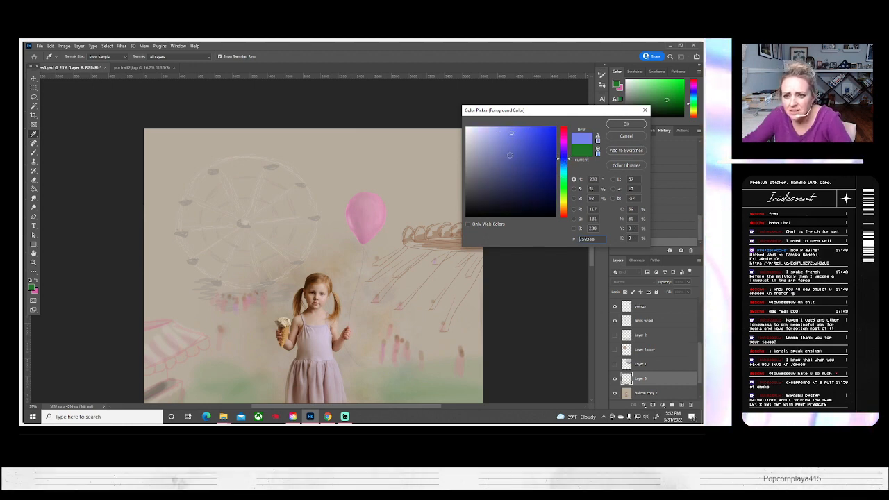
{"action": "left_click", "coordinate": [514, 148]}
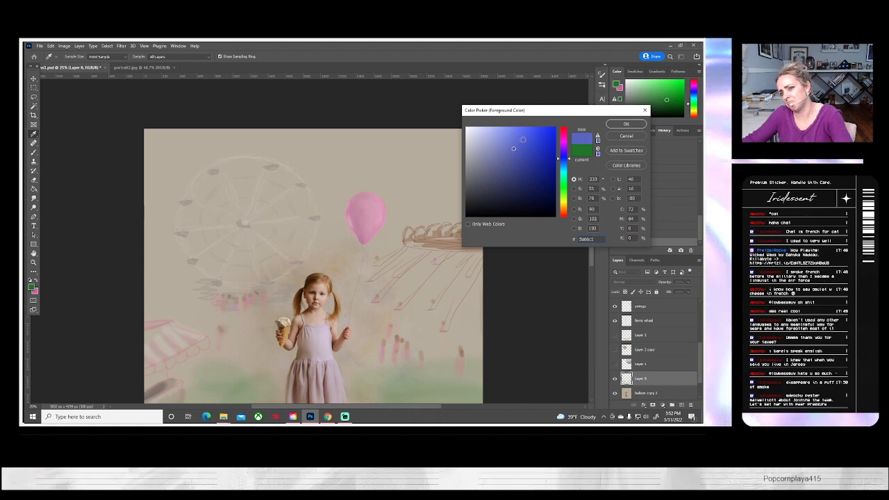
{"action": "left_click", "coordinate": [625, 124]}
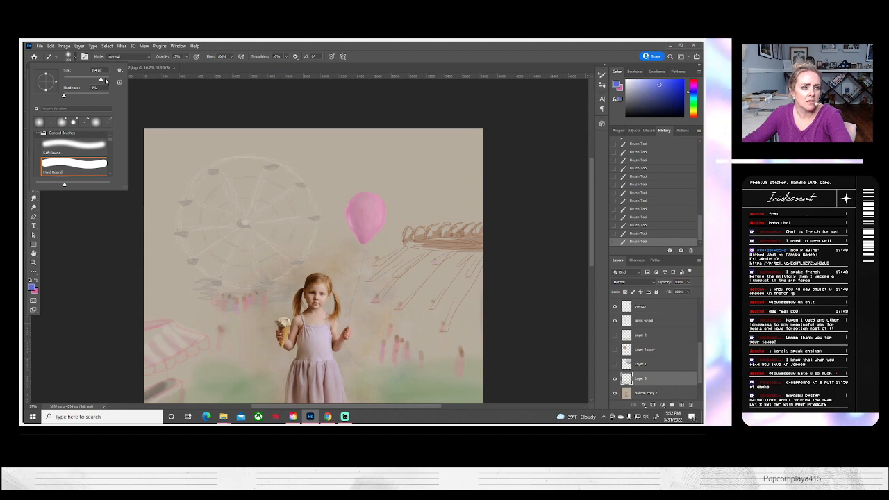
{"action": "left_click_drag", "start_coordinate": [106, 81], "coordinate": [106, 80]}
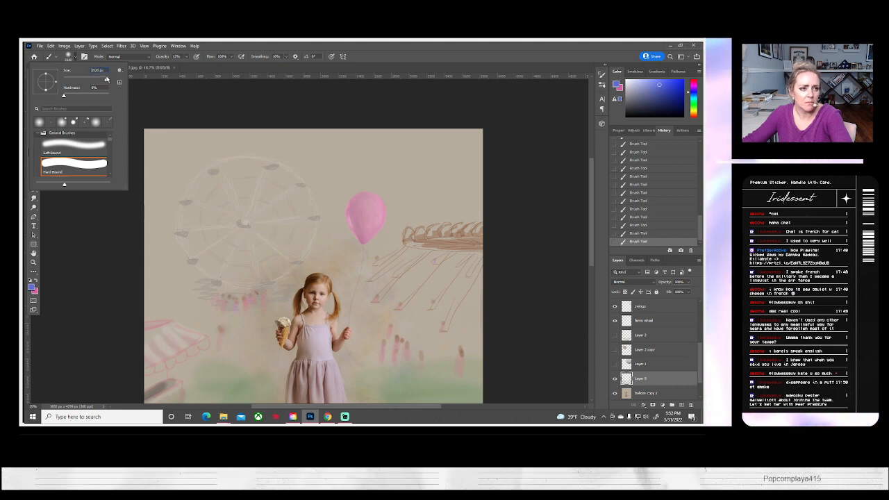
{"action": "left_click_drag", "start_coordinate": [135, 148], "coordinate": [604, 165]}
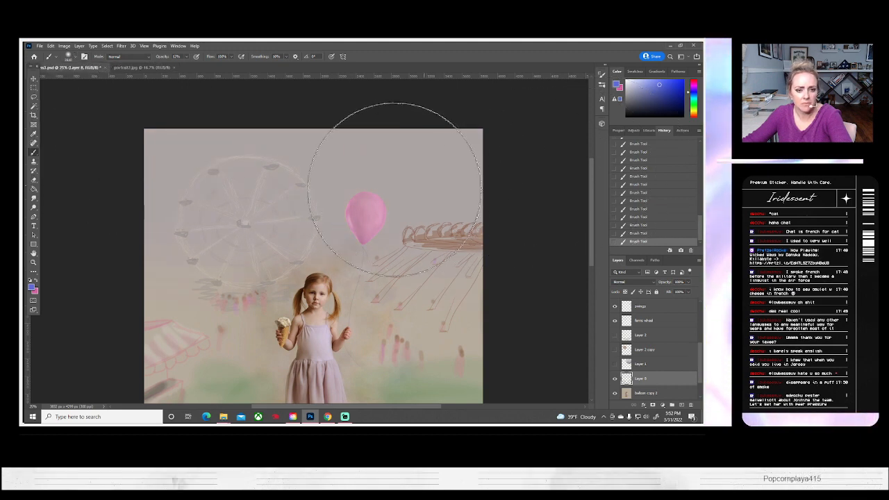
- Save the painting as a new PSD version whose file name ends in 4, with Maximize Compatibility on
{"action": "scroll", "coordinate": [394, 189], "scroll_direction": "down", "scroll_amount": 3}
{"action": "left_click", "coordinate": [32, 262]}
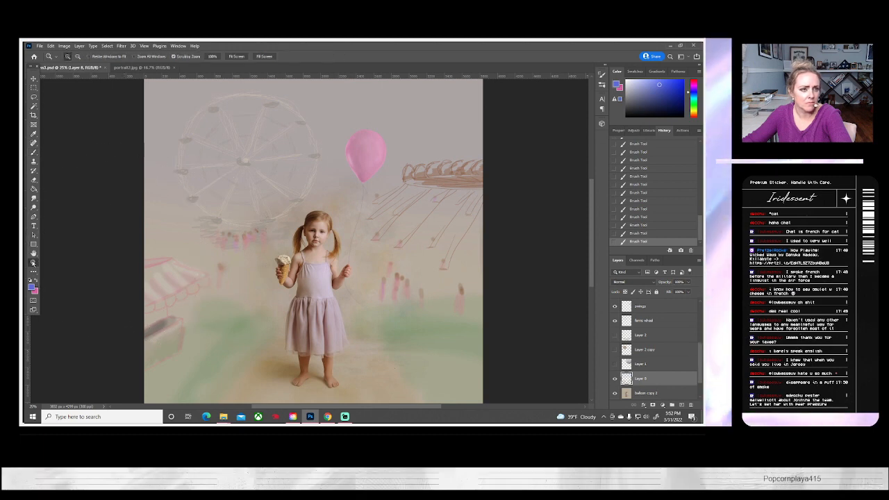
{"action": "left_click", "coordinate": [333, 221], "text": "alt"}
{"action": "scroll", "coordinate": [349, 243], "scroll_direction": "up", "scroll_amount": 1}
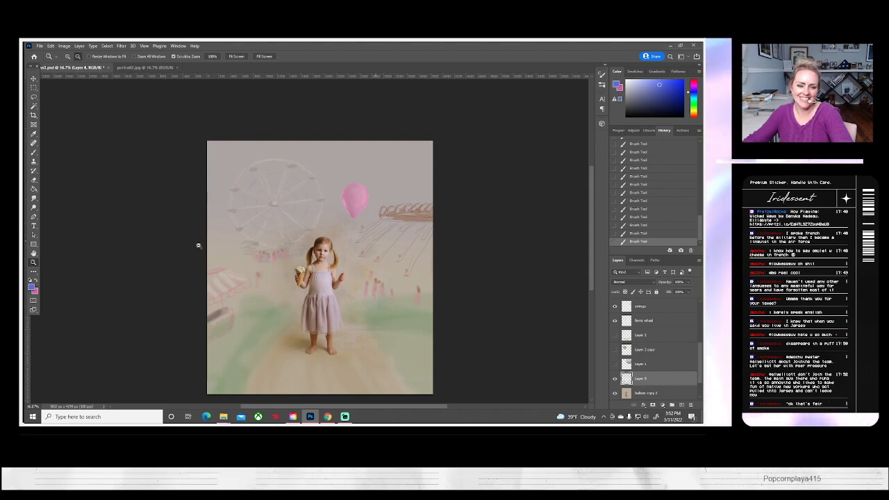
{"action": "scroll", "coordinate": [198, 245], "scroll_direction": "down", "scroll_amount": 2}
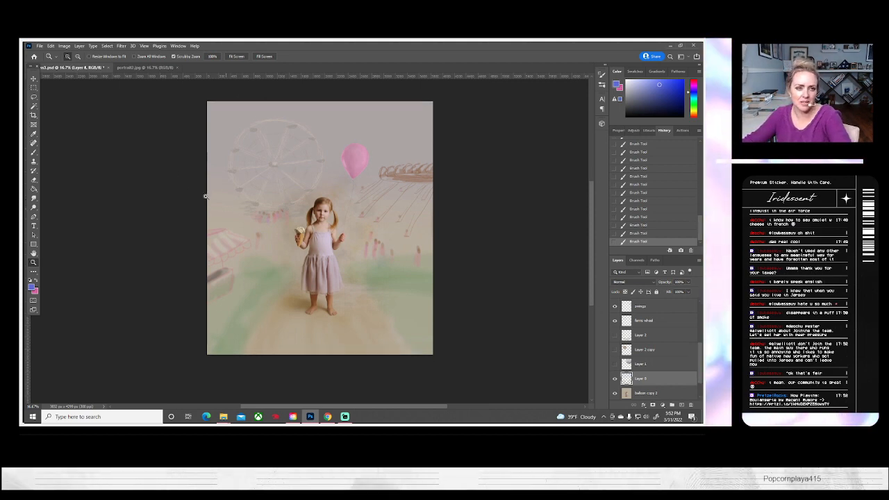
{"action": "left_click", "coordinate": [39, 46]}
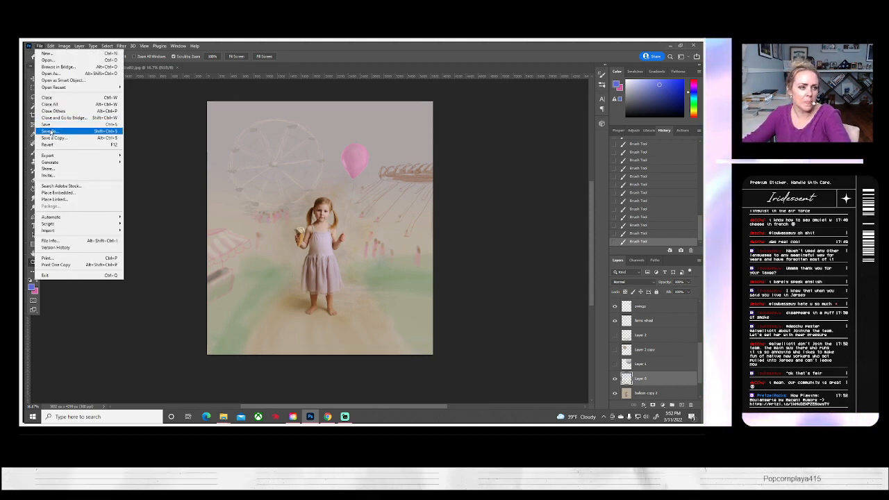
{"action": "left_click", "coordinate": [50, 131]}
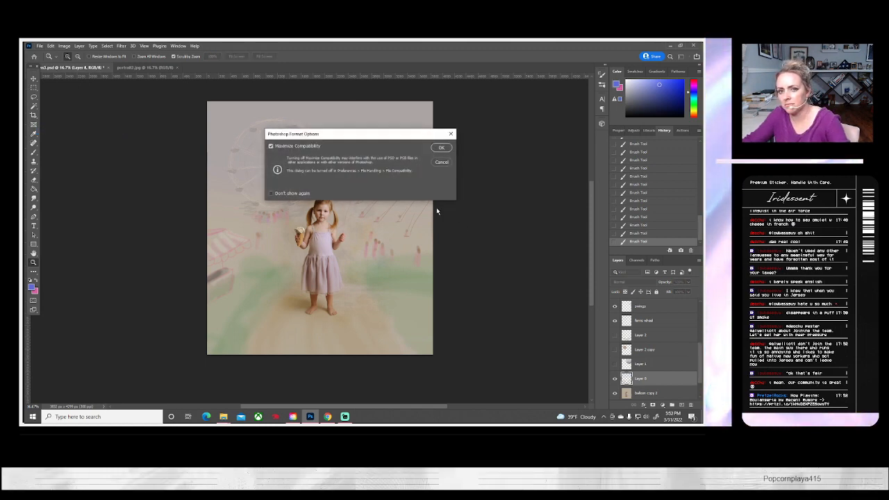
{"action": "left_click", "coordinate": [441, 147]}
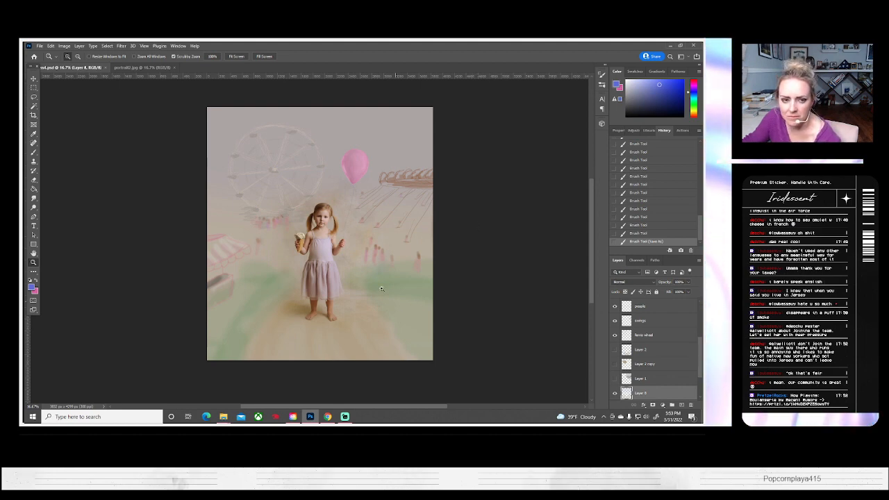
{"action": "left_click", "coordinate": [323, 224]}
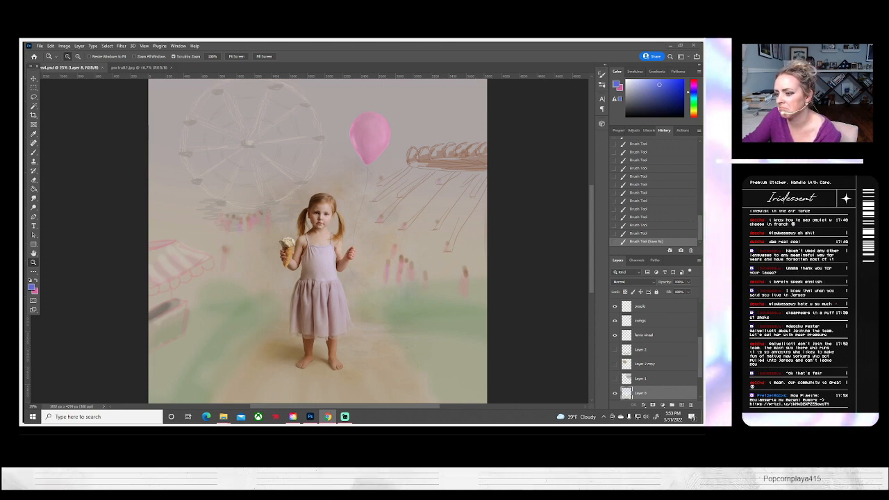
{"action": "left_click", "coordinate": [701, 374]}
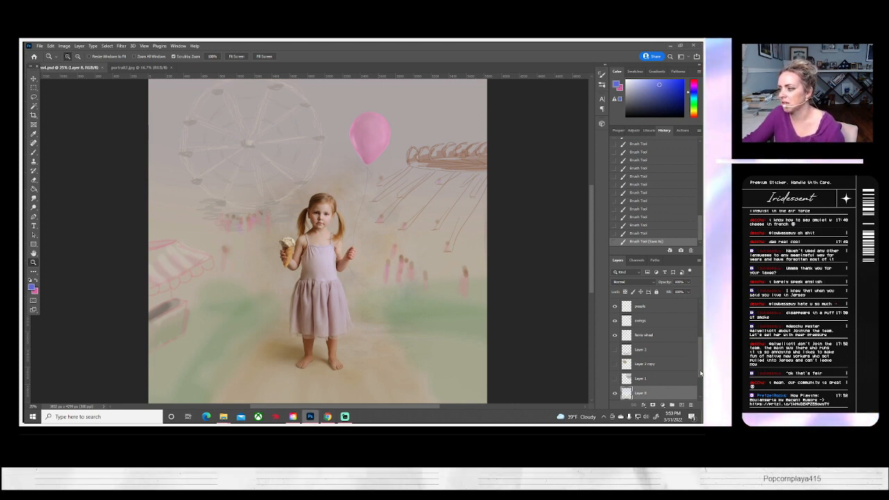
{"action": "scroll", "coordinate": [331, 262], "scroll_direction": "down", "scroll_amount": 2}
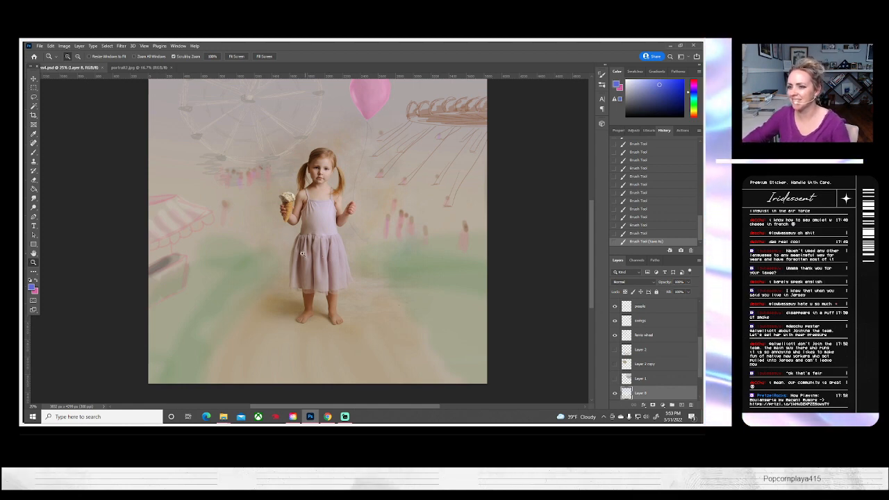
{"action": "scroll", "coordinate": [306, 275], "scroll_direction": "up", "scroll_amount": 2}
{"action": "scroll", "coordinate": [306, 275], "scroll_direction": "up", "scroll_amount": 3}
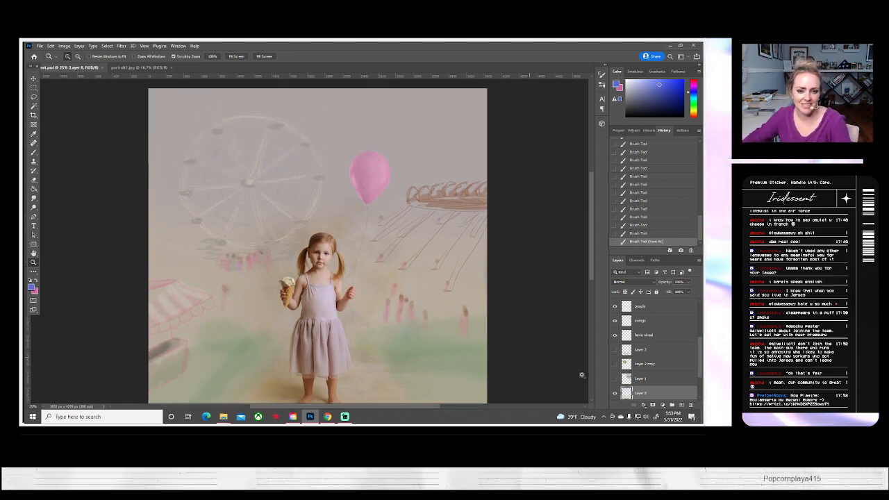
- Create a new empty layer directly above the layer with the sky, grass and path tints
{"action": "scroll", "coordinate": [661, 345], "scroll_direction": "up", "scroll_amount": 3}
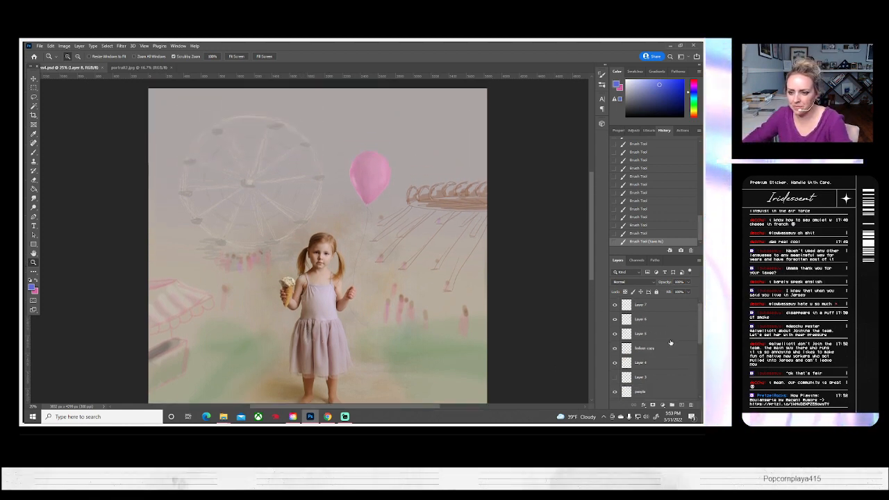
{"action": "left_click", "coordinate": [699, 260]}
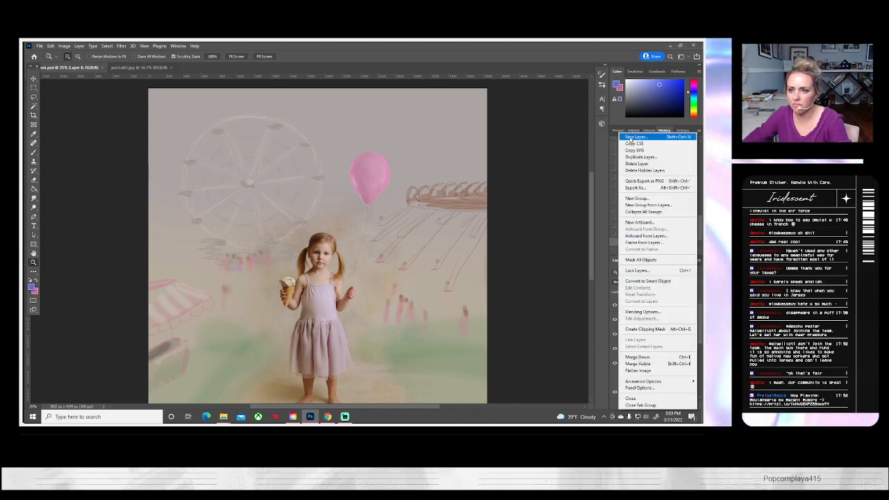
{"action": "left_click", "coordinate": [630, 137]}
{"action": "left_click", "coordinate": [421, 149]}
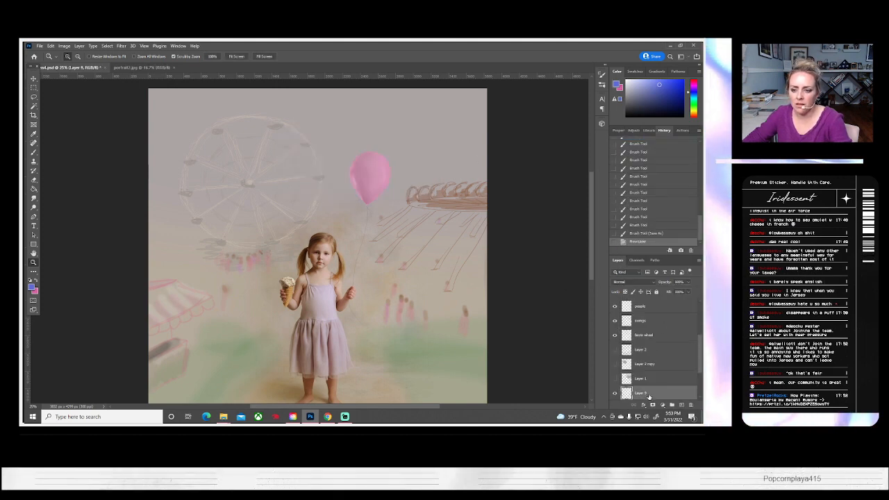
- Shrink the brush and paint small blue figures into the crowds on both sides of the girl, with blue touches around the swing ride
{"action": "left_click", "coordinate": [34, 164]}
{"action": "left_click", "coordinate": [72, 57]}
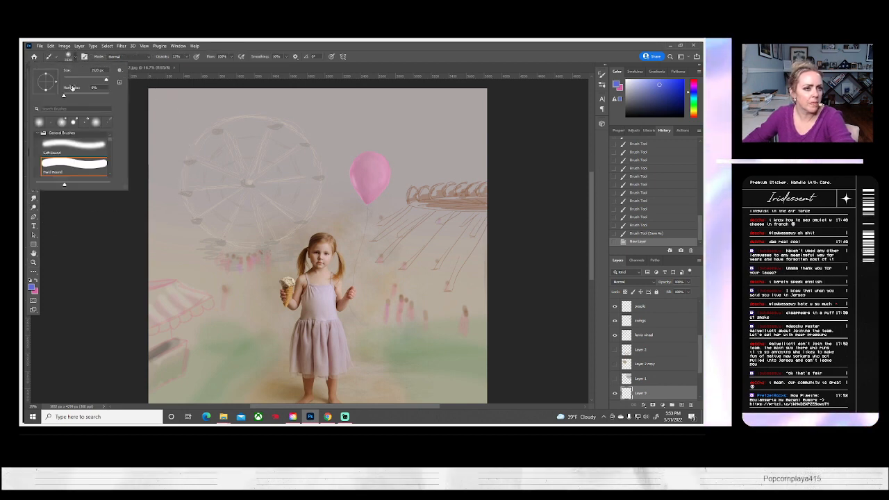
{"action": "left_click", "coordinate": [68, 79]}
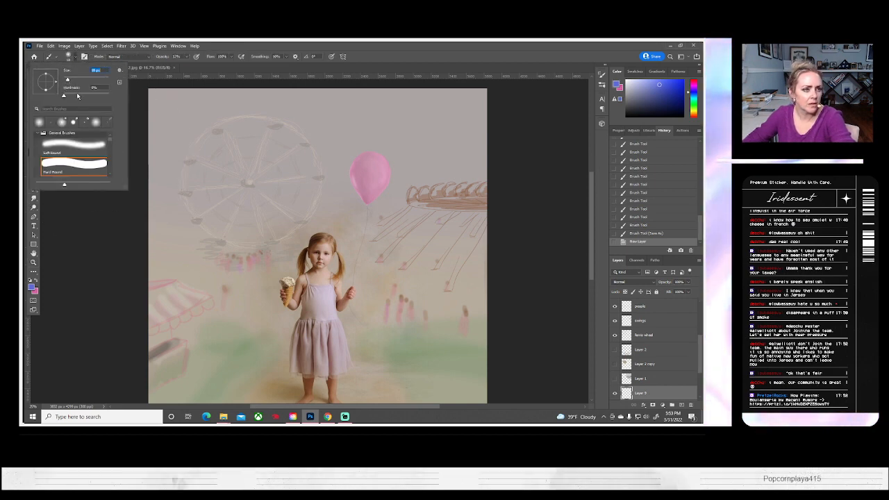
{"action": "left_click", "coordinate": [71, 79]}
{"action": "left_click", "coordinate": [217, 293]}
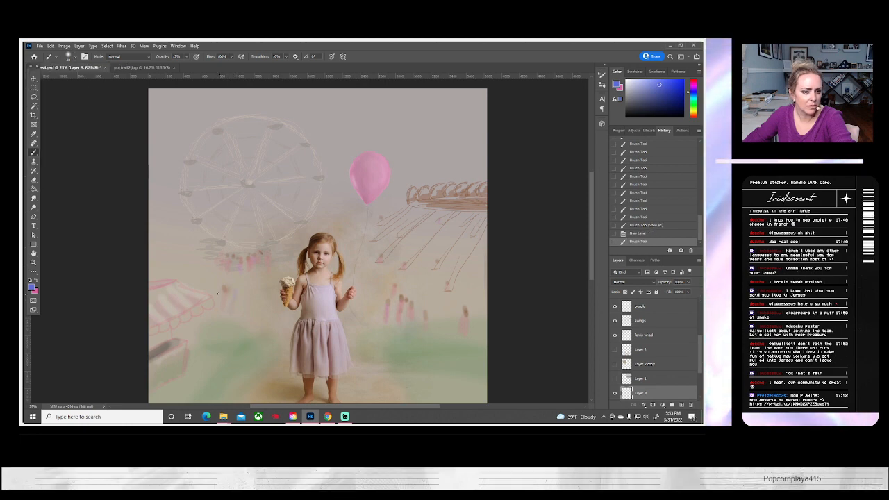
{"action": "key", "text": "ctrl+z"}
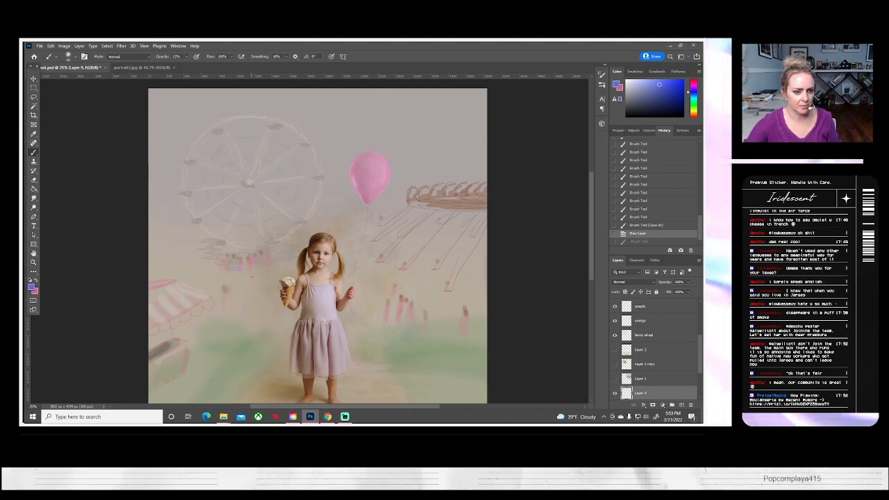
{"action": "mouse_move", "coordinate": [251, 261]}
{"action": "left_mouse_down"}
{"action": "mouse_move", "coordinate": [251, 270]}
{"action": "mouse_move", "coordinate": [212, 269]}
{"action": "mouse_move", "coordinate": [238, 270]}
{"action": "left_mouse_up"}
{"action": "left_click_drag", "start_coordinate": [243, 262], "coordinate": [244, 270]}
{"action": "left_click_drag", "start_coordinate": [249, 262], "coordinate": [248, 272]}
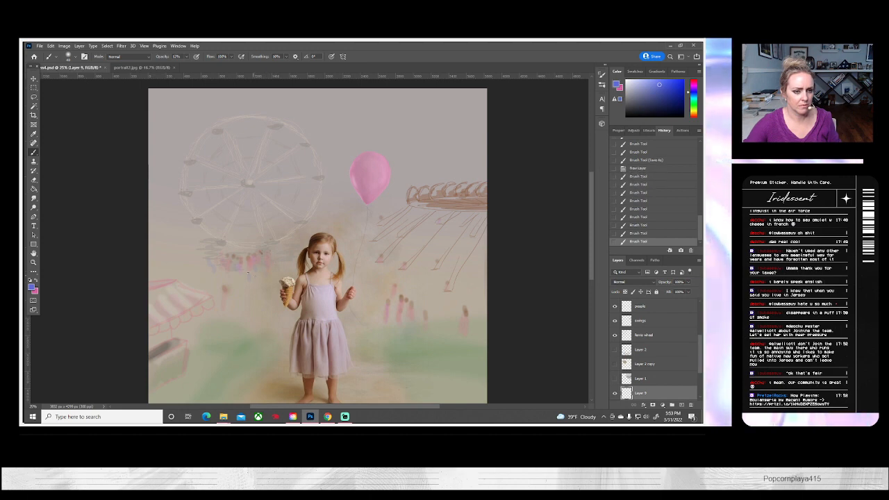
{"action": "left_click_drag", "start_coordinate": [453, 309], "coordinate": [453, 318]}
{"action": "left_click_drag", "start_coordinate": [445, 308], "coordinate": [444, 318]}
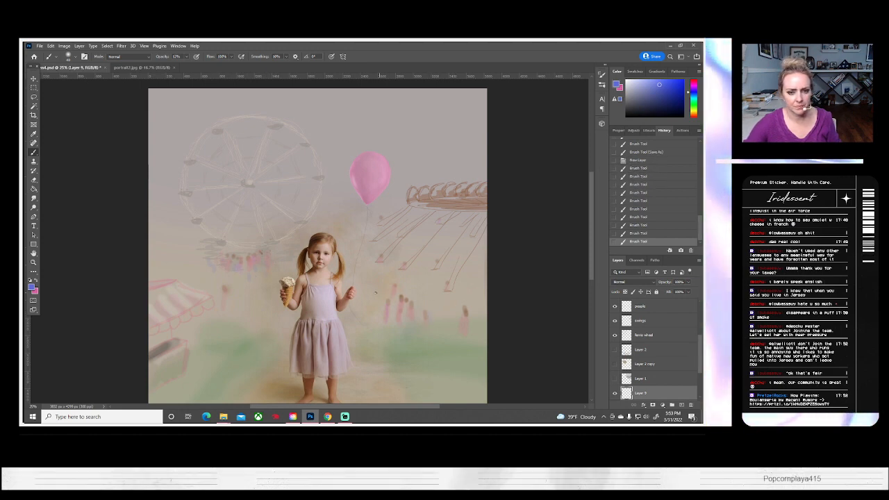
{"action": "mouse_move", "coordinate": [401, 233]}
{"action": "left_mouse_down"}
{"action": "mouse_move", "coordinate": [377, 240]}
{"action": "mouse_move", "coordinate": [380, 264]}
{"action": "left_mouse_up"}
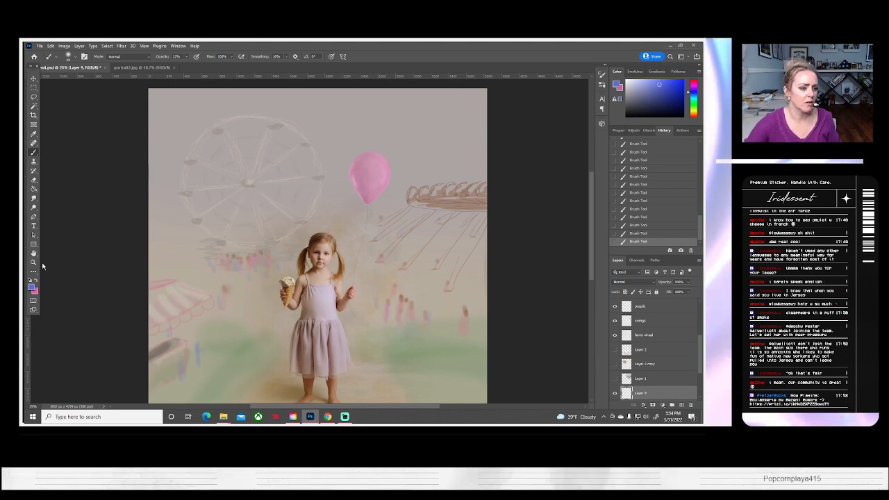
- Set the foreground colour to dark brown #675539
{"action": "left_click", "coordinate": [32, 286]}
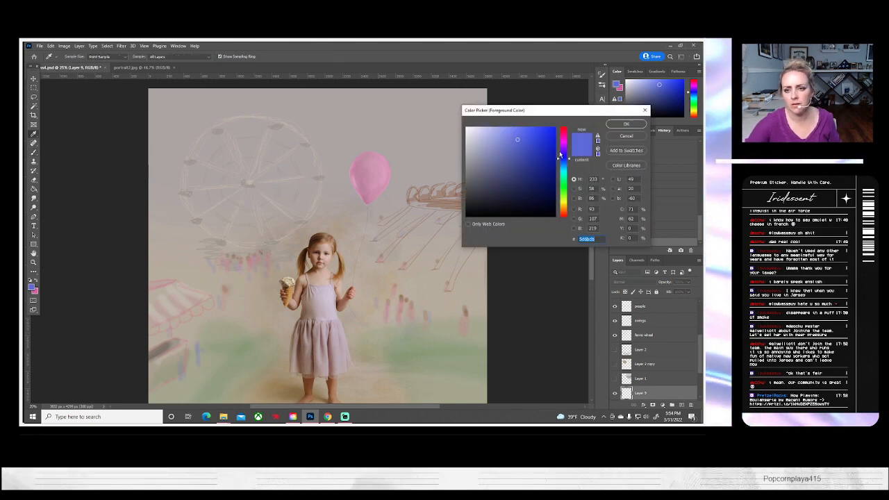
{"action": "left_click_drag", "start_coordinate": [566, 179], "coordinate": [567, 139]}
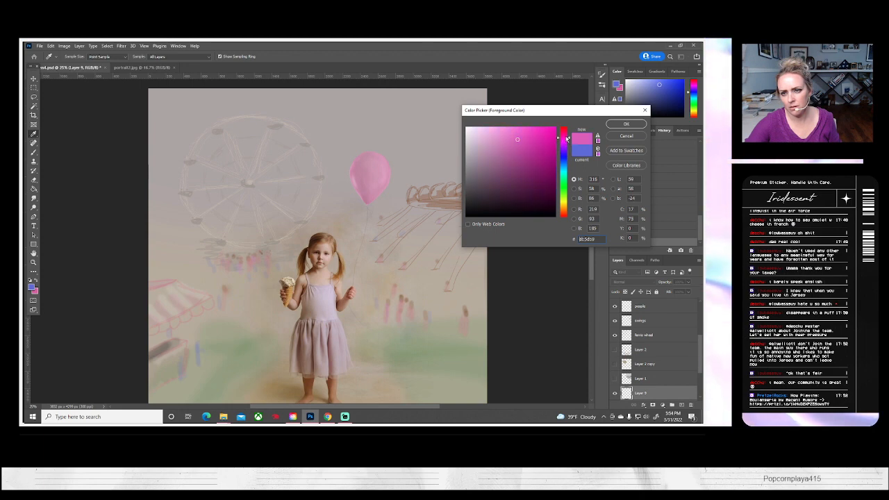
{"action": "left_click_drag", "start_coordinate": [565, 188], "coordinate": [563, 213]}
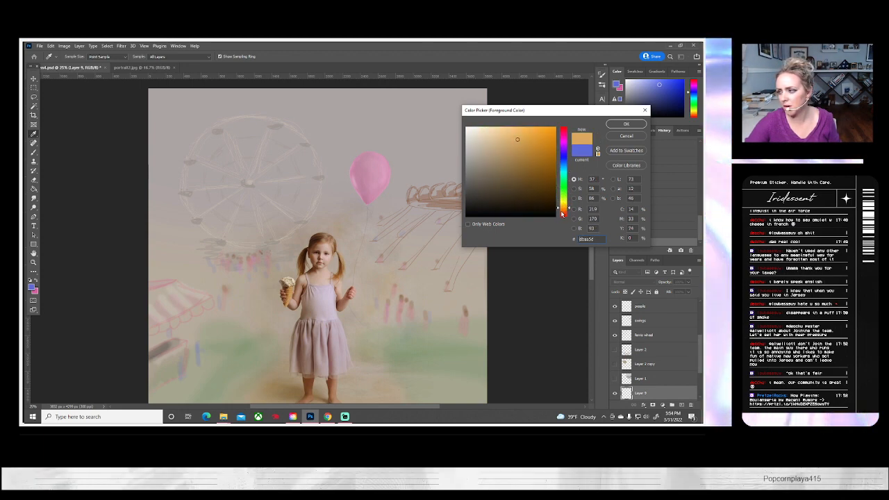
{"action": "left_click", "coordinate": [505, 180]}
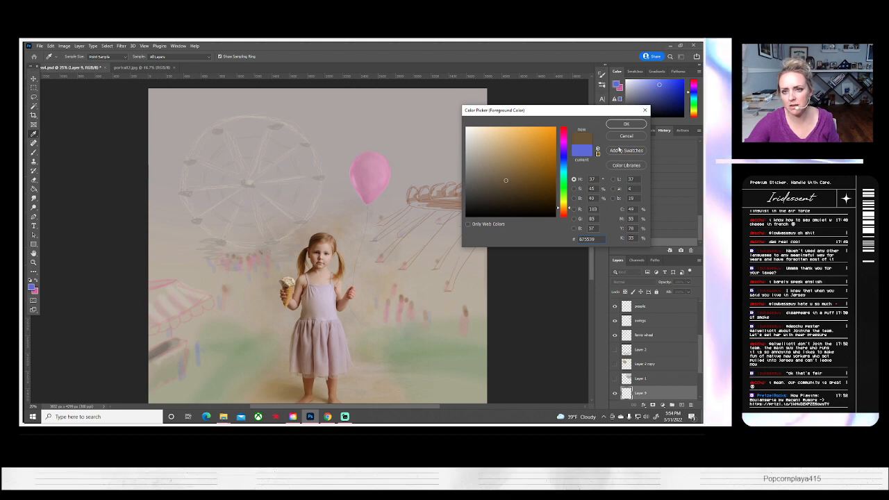
{"action": "left_click", "coordinate": [626, 124]}
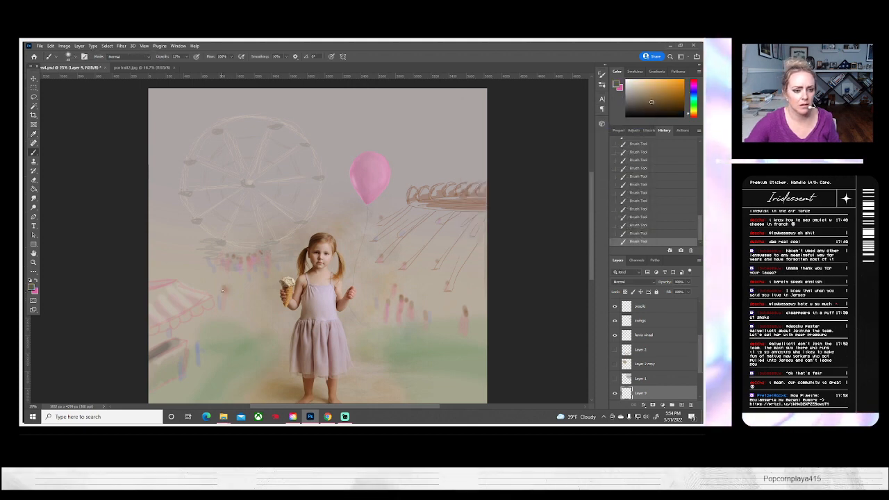
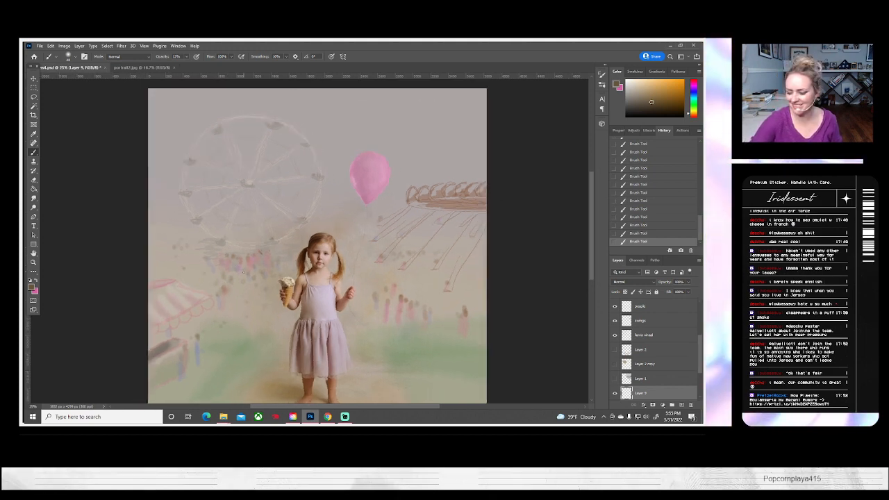
- Toggle the visibility of the new crowd layer to compare the painting with and without it
{"action": "scroll", "coordinate": [129, 225], "scroll_direction": "down", "scroll_amount": 2}
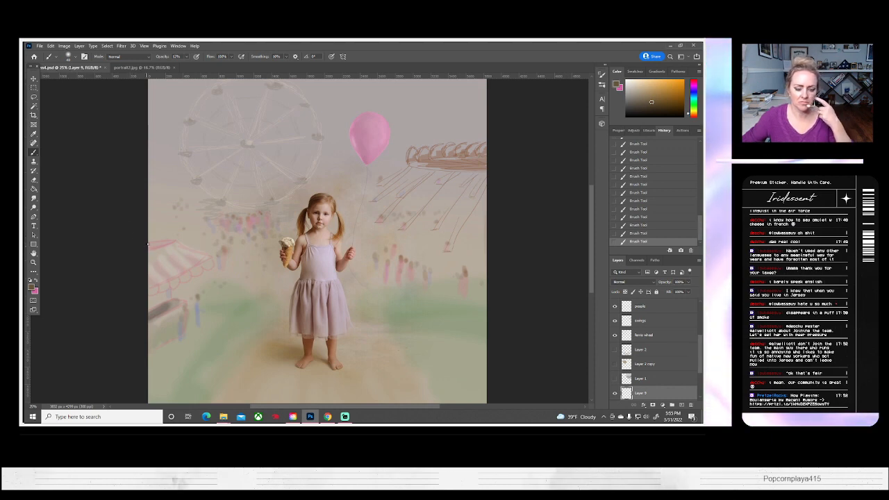
{"action": "left_click", "coordinate": [614, 394]}
{"action": "left_click", "coordinate": [615, 394]}
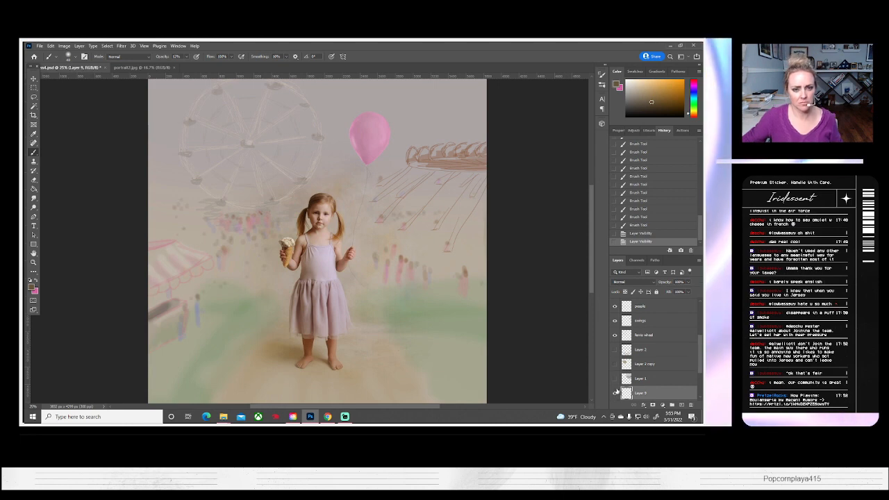
{"action": "scroll", "coordinate": [646, 379], "scroll_direction": "down", "scroll_amount": 1}
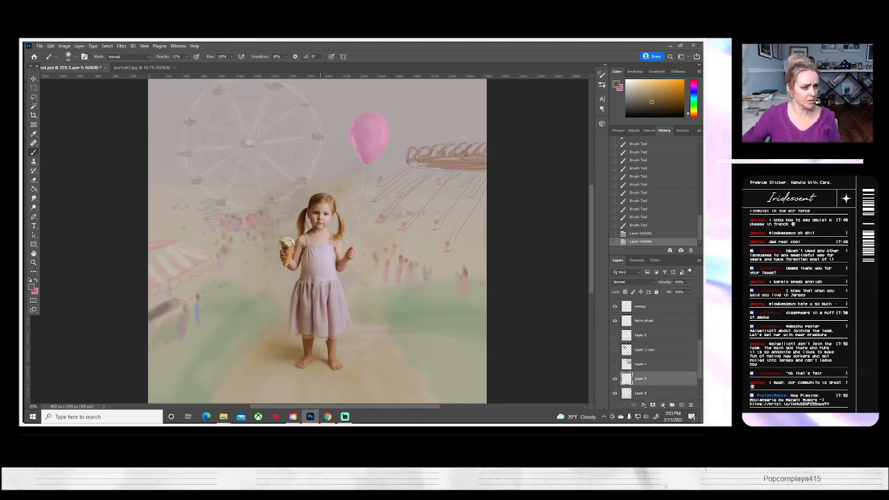
- Set the foreground colour to teal #3193a5 and paint small teal figures among the crowds on both sides and touches on the swings
{"action": "left_click", "coordinate": [32, 289]}
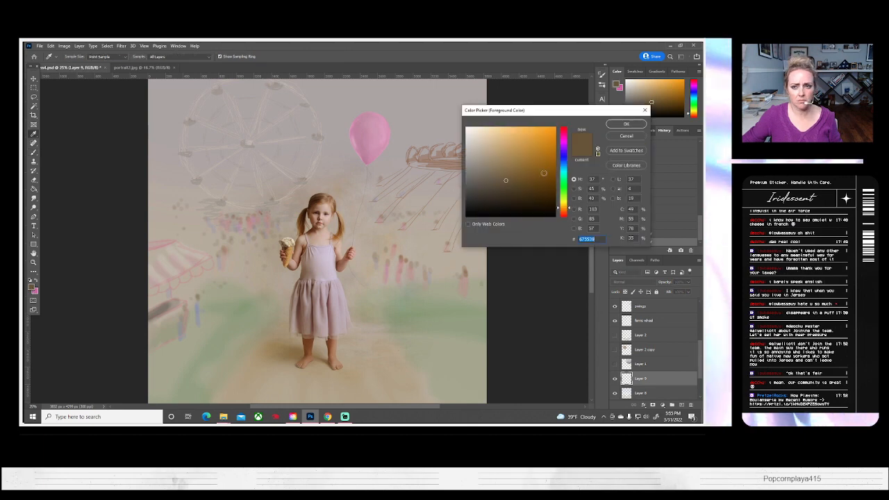
{"action": "left_click", "coordinate": [563, 169]}
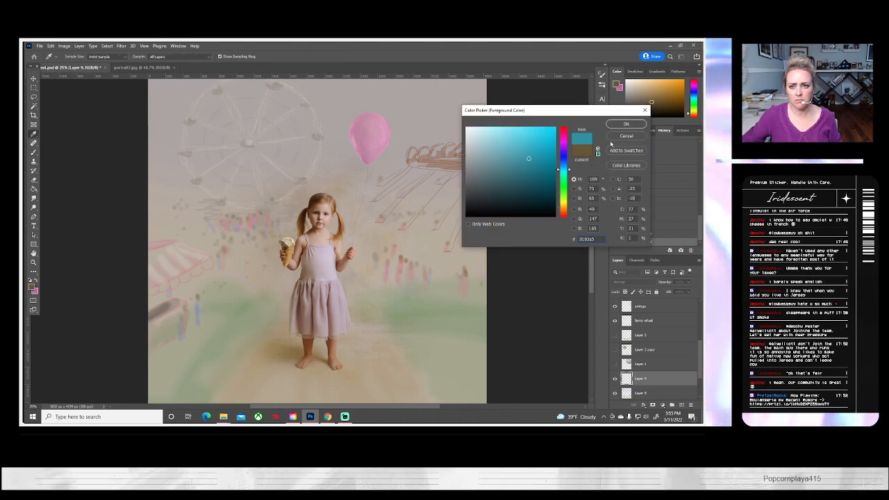
{"action": "left_click", "coordinate": [529, 159]}
{"action": "key", "text": "Return"}
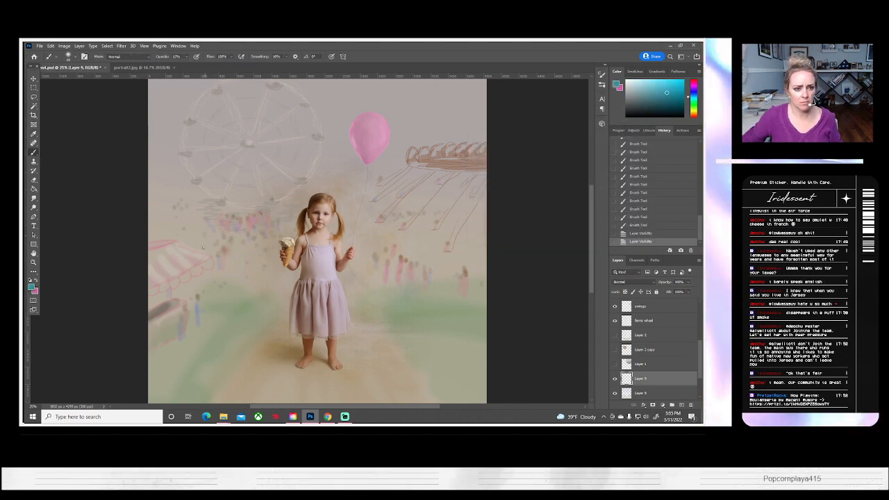
{"action": "mouse_move", "coordinate": [204, 247]}
{"action": "left_mouse_down"}
{"action": "mouse_move", "coordinate": [208, 236]}
{"action": "mouse_move", "coordinate": [230, 251]}
{"action": "left_mouse_up"}
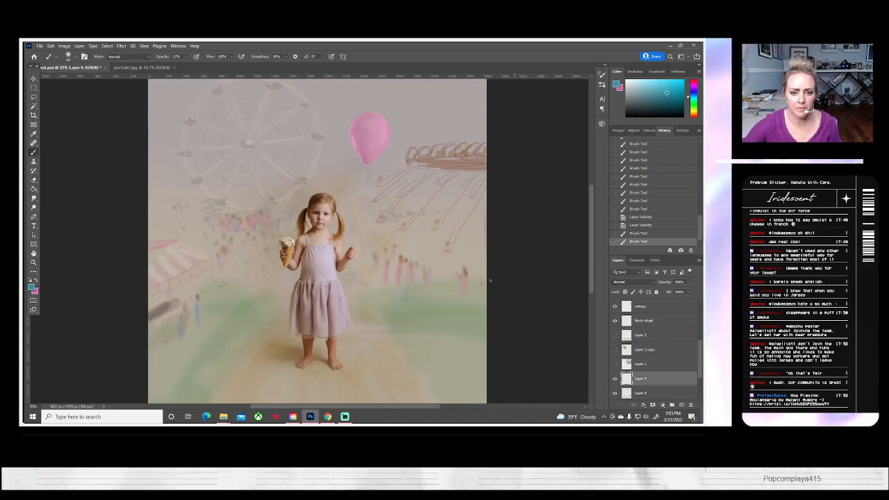
{"action": "mouse_move", "coordinate": [385, 250]}
{"action": "left_mouse_down"}
{"action": "mouse_move", "coordinate": [417, 287]}
{"action": "mouse_move", "coordinate": [417, 279]}
{"action": "left_mouse_up"}
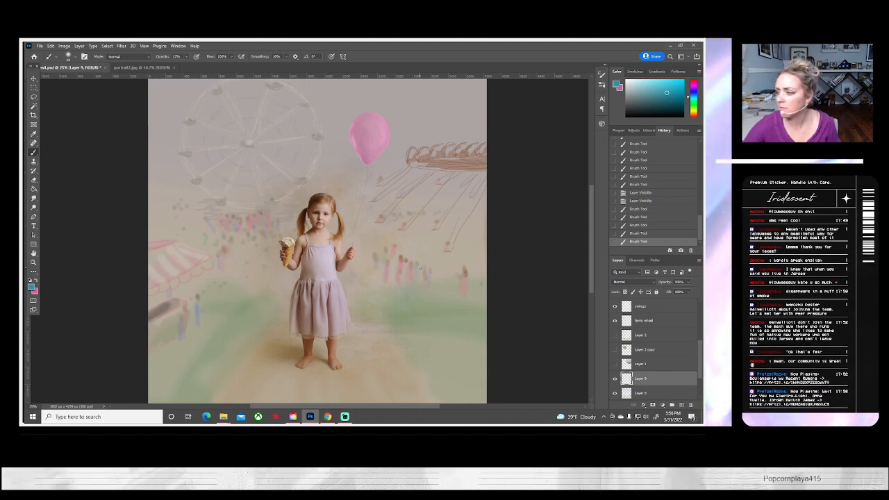
{"action": "mouse_move", "coordinate": [392, 247]}
{"action": "left_mouse_down"}
{"action": "mouse_move", "coordinate": [390, 255]}
{"action": "mouse_move", "coordinate": [392, 243]}
{"action": "left_mouse_up"}
{"action": "mouse_move", "coordinate": [391, 236]}
{"action": "left_mouse_down"}
{"action": "mouse_move", "coordinate": [391, 216]}
{"action": "mouse_move", "coordinate": [416, 216]}
{"action": "left_mouse_up"}
{"action": "left_click_drag", "start_coordinate": [419, 219], "coordinate": [423, 213]}
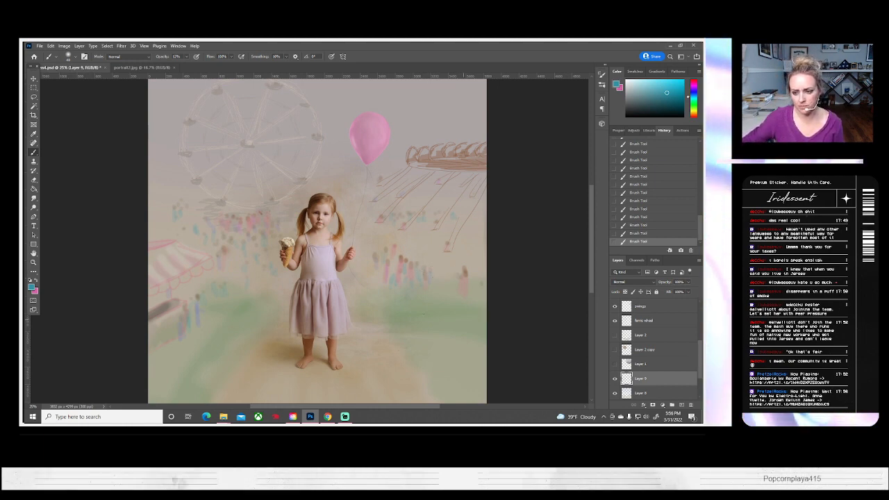
- Duplicate the balloon copy 2 layer with the suggested name, toggling the visibility of the original to check it
{"action": "scroll", "coordinate": [403, 319], "scroll_direction": "up", "scroll_amount": 2}
{"action": "scroll", "coordinate": [377, 357], "scroll_direction": "down", "scroll_amount": 2}
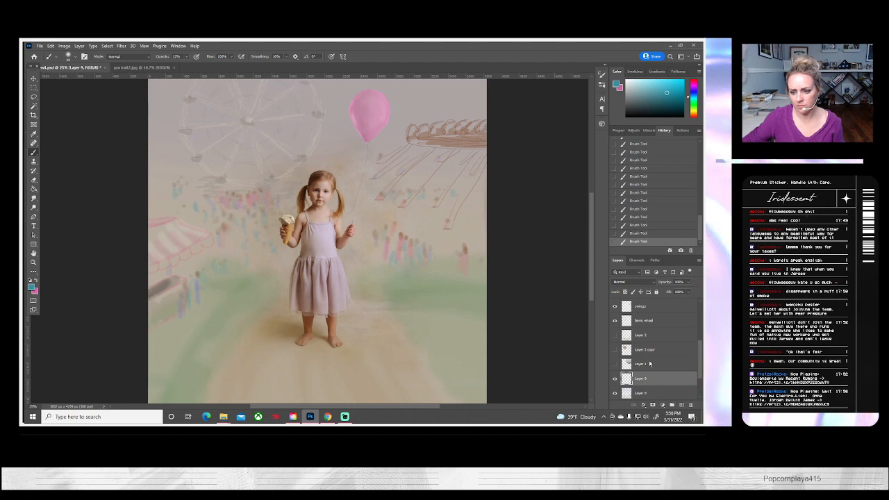
{"action": "scroll", "coordinate": [651, 362], "scroll_direction": "down", "scroll_amount": 2}
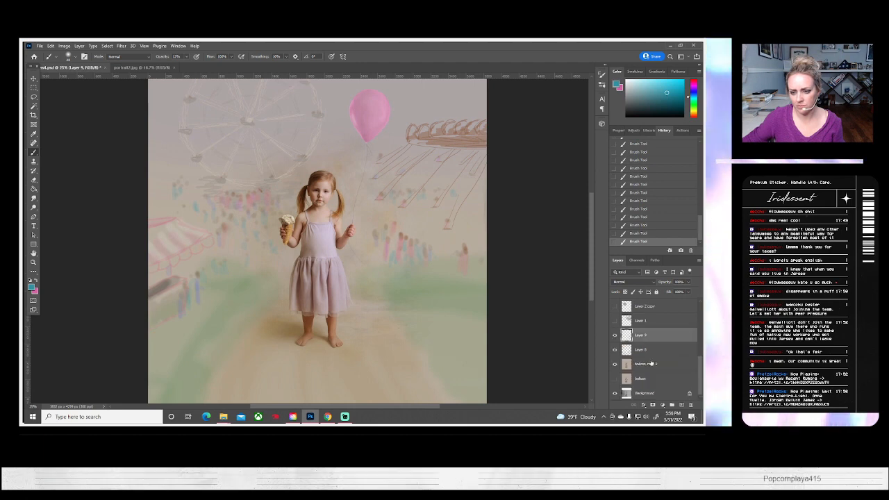
{"action": "left_click", "coordinate": [615, 364]}
{"action": "left_click", "coordinate": [615, 365]}
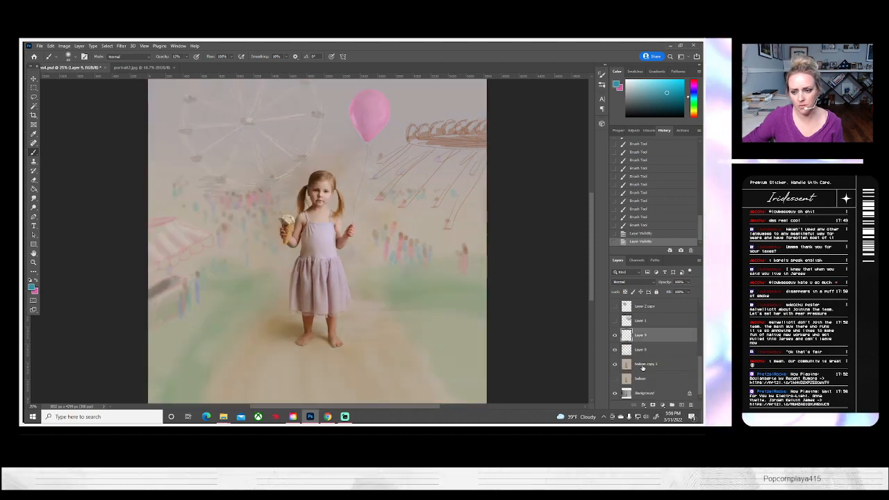
{"action": "right_click", "coordinate": [643, 369]}
{"action": "left_click", "coordinate": [604, 97]}
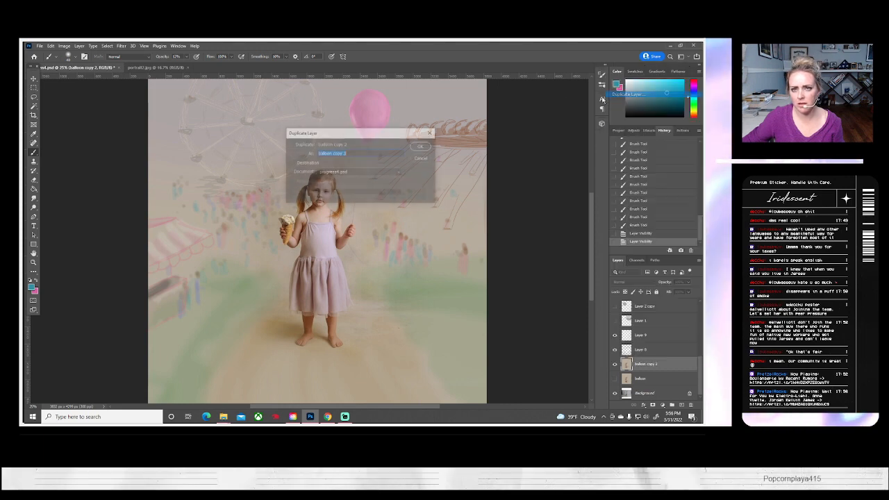
{"action": "key", "text": "Return"}
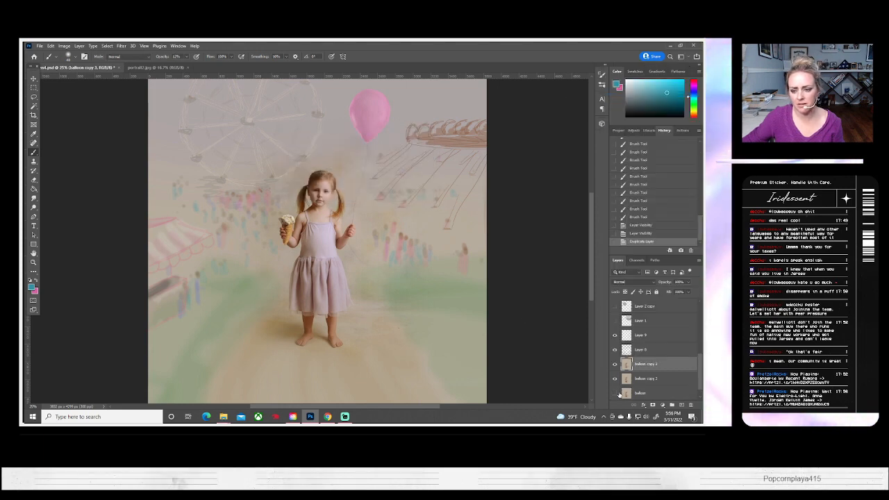
{"action": "left_click", "coordinate": [615, 379]}
{"action": "left_click", "coordinate": [615, 378]}
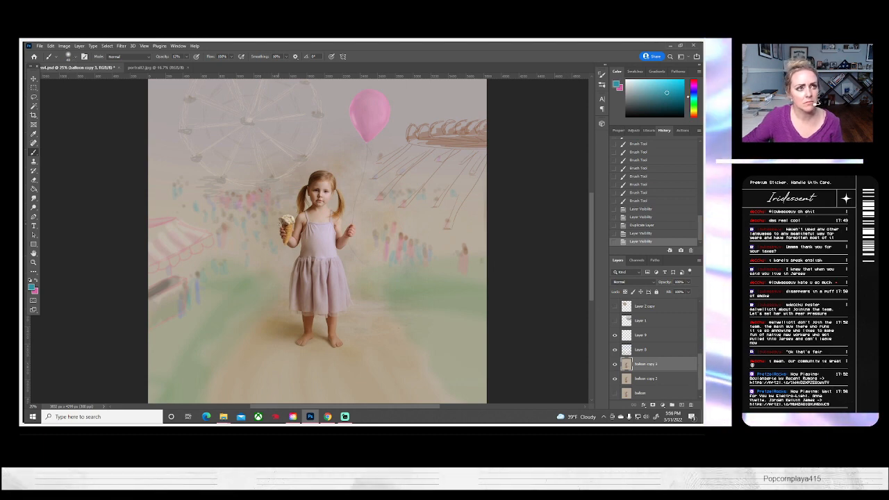
- Save the painting under its current PSD file name with Maximize Compatibility on
{"action": "left_click", "coordinate": [40, 46]}
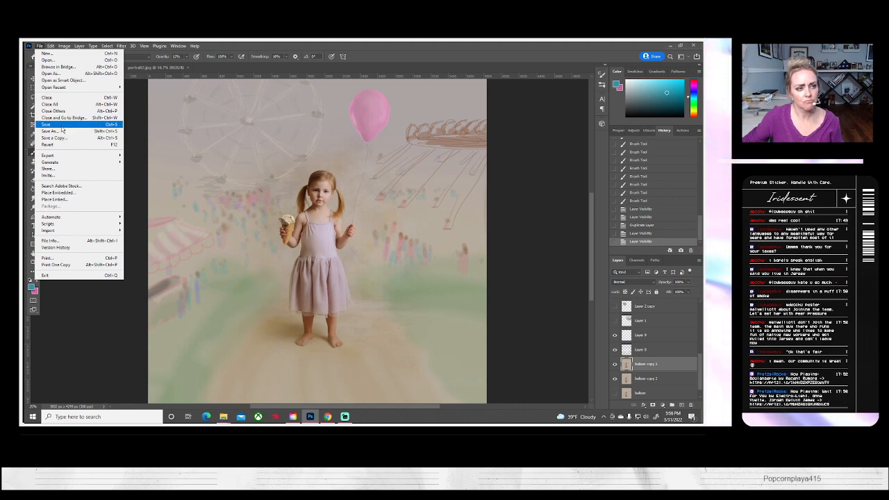
{"action": "left_click", "coordinate": [62, 130]}
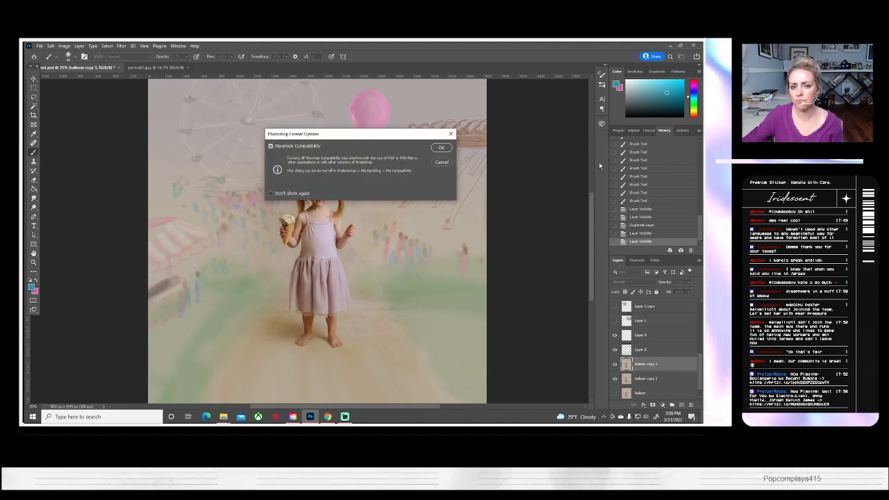
{"action": "left_click", "coordinate": [447, 148]}
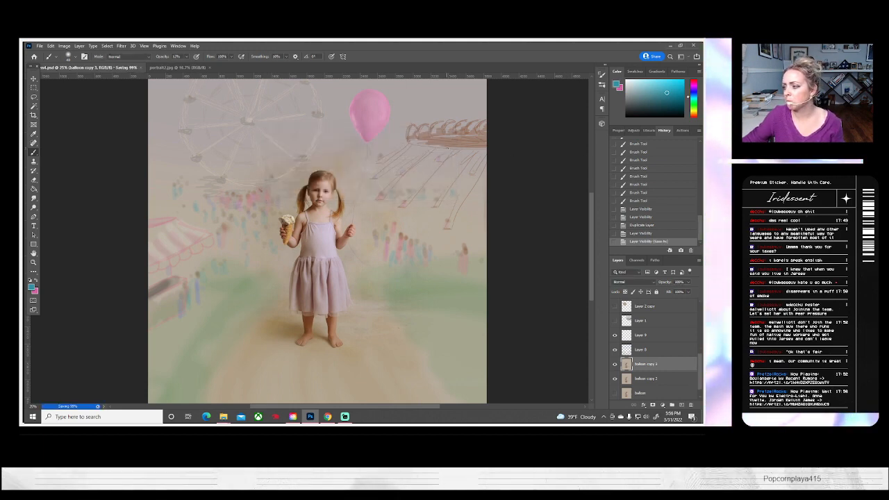
{"action": "scroll", "coordinate": [334, 209], "scroll_direction": "up", "scroll_amount": 7}
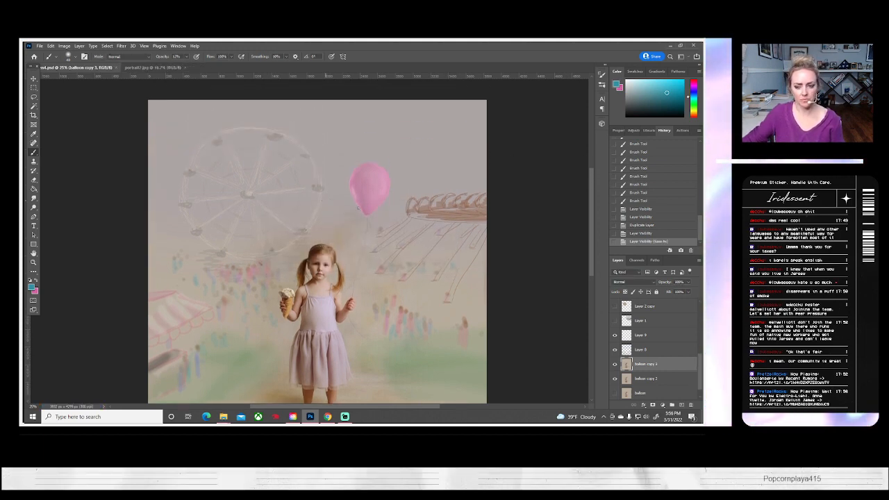
- Toggle the visibility of Layer 7, Layer 6, Layer 5 and balloon copy one by one to identify their contents
{"action": "scroll", "coordinate": [636, 327], "scroll_direction": "down", "scroll_amount": 3}
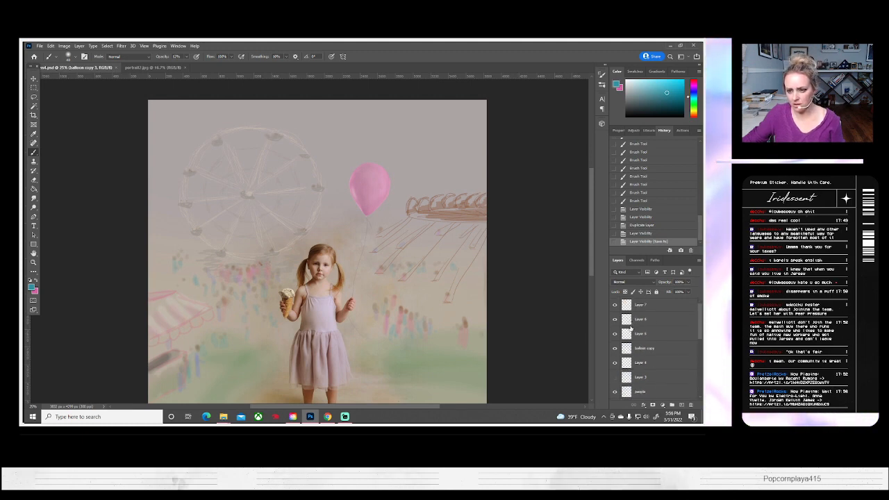
{"action": "left_click", "coordinate": [616, 305]}
{"action": "left_click", "coordinate": [615, 305]}
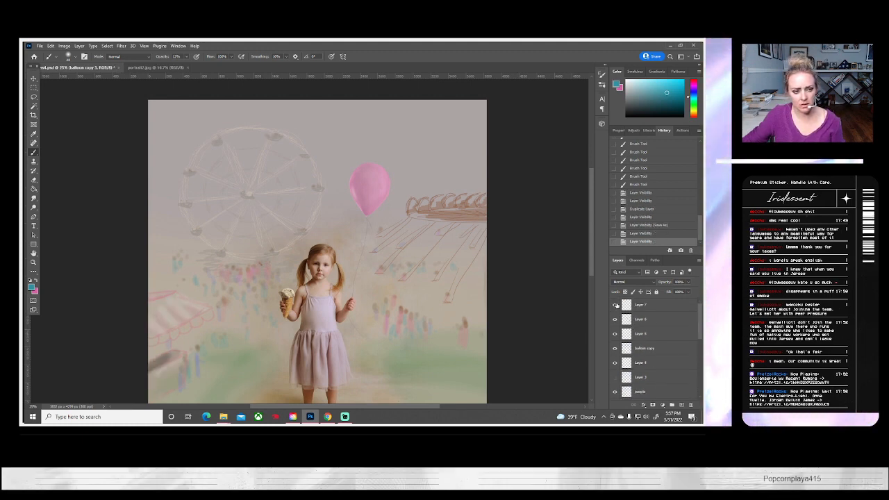
{"action": "left_click", "coordinate": [616, 319]}
{"action": "left_click", "coordinate": [615, 320]}
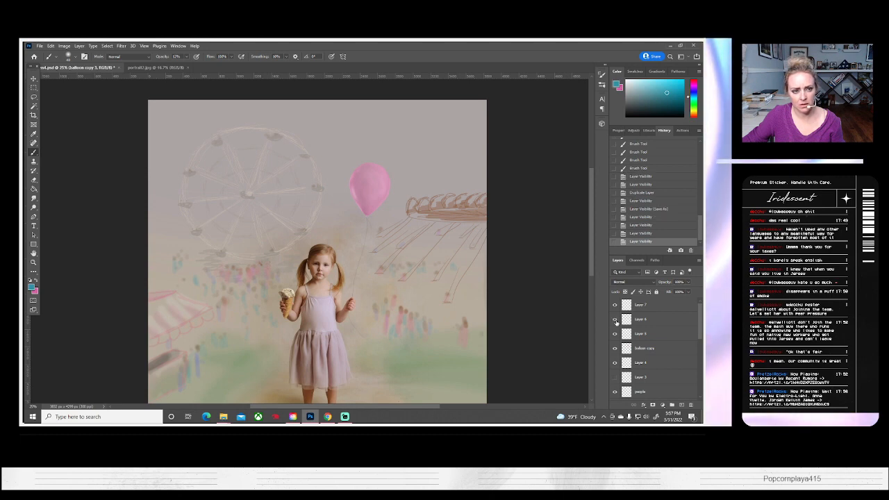
{"action": "left_click", "coordinate": [616, 335]}
{"action": "left_click", "coordinate": [616, 337]}
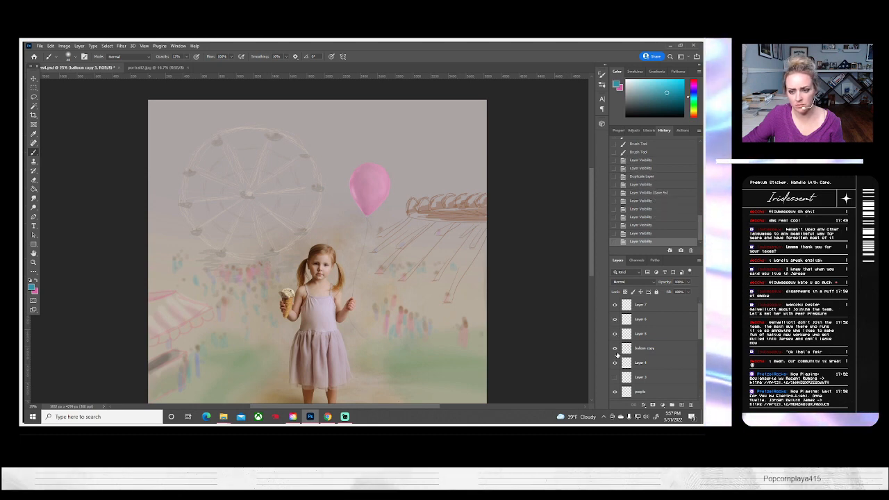
{"action": "left_click", "coordinate": [616, 350]}
{"action": "left_click", "coordinate": [615, 350]}
- Toggle Layer 3, people, swings and ferris wheel to identify their contents, and select the ferris wheel layer
{"action": "scroll", "coordinate": [616, 358], "scroll_direction": "down", "scroll_amount": 1}
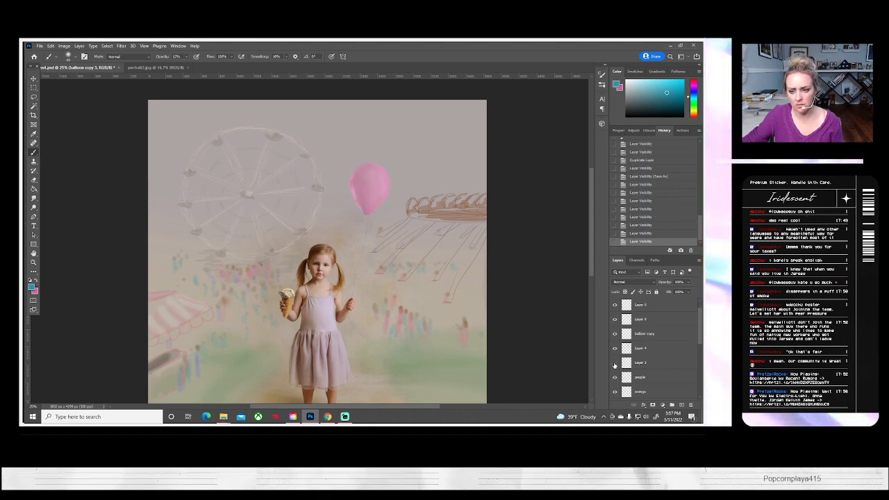
{"action": "left_click", "coordinate": [614, 363]}
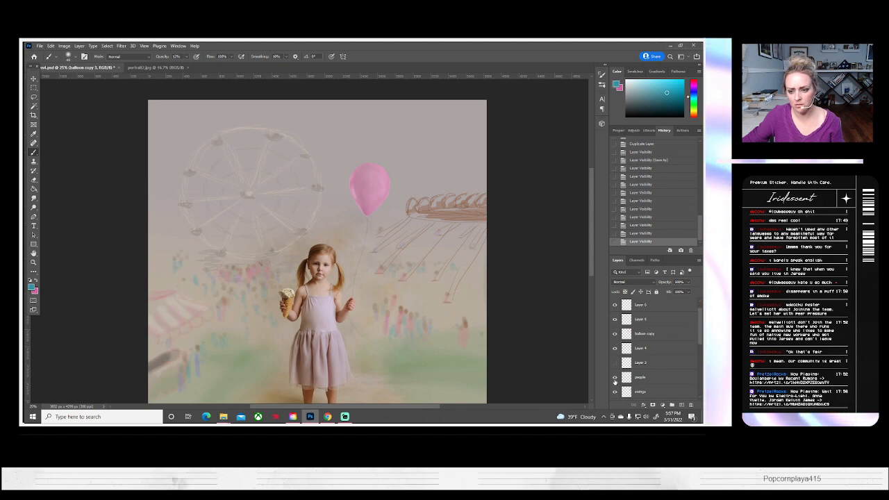
{"action": "left_click", "coordinate": [615, 378]}
{"action": "left_click", "coordinate": [615, 378]}
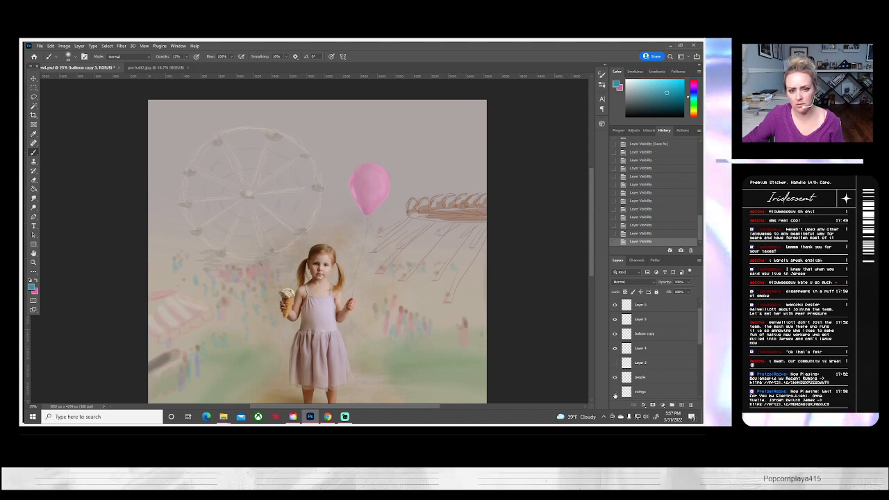
{"action": "left_click", "coordinate": [615, 393]}
{"action": "scroll", "coordinate": [692, 358], "scroll_direction": "down", "scroll_amount": 2}
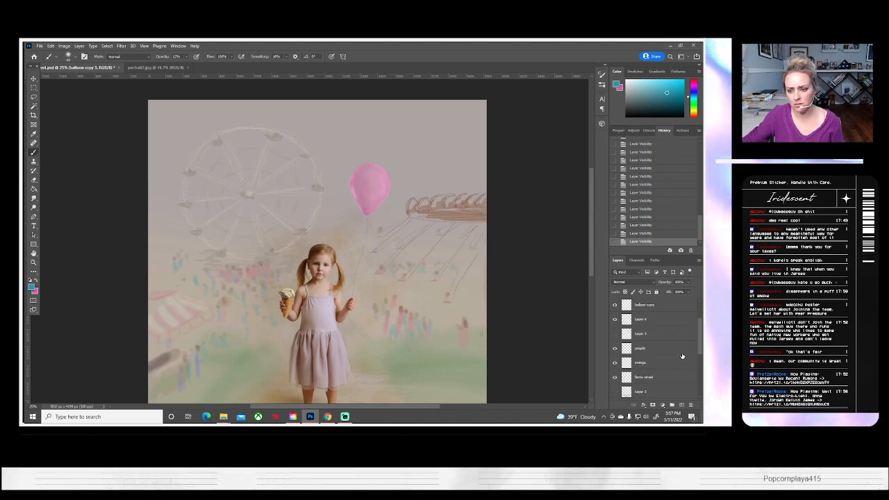
{"action": "scroll", "coordinate": [682, 355], "scroll_direction": "down", "scroll_amount": 2}
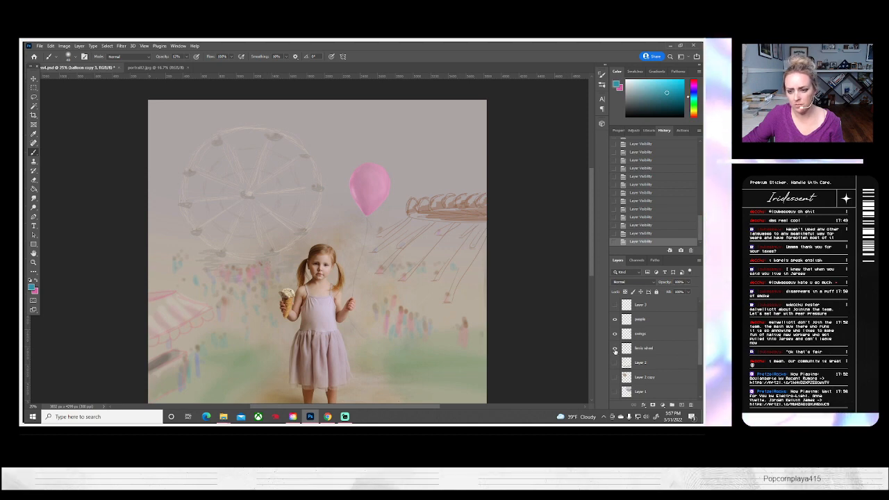
{"action": "left_click", "coordinate": [614, 349]}
{"action": "left_click", "coordinate": [650, 351]}
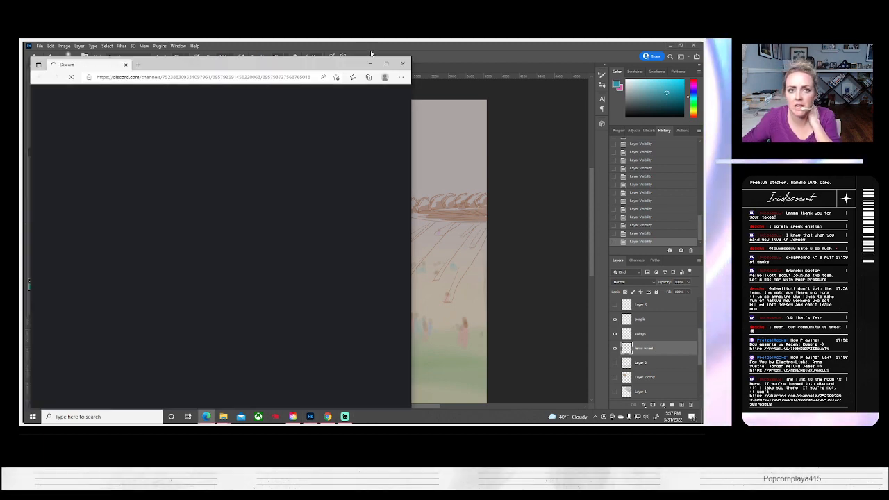
- Move the Discord browser window away from the painting and close the Wacom driver update notification
{"action": "left_click_drag", "start_coordinate": [326, 62], "coordinate": [704, 142]}
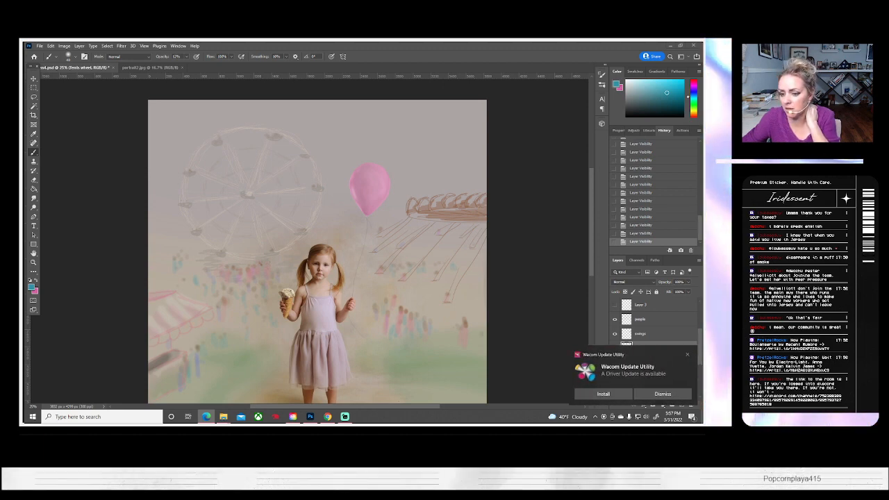
{"action": "left_click", "coordinate": [687, 355]}
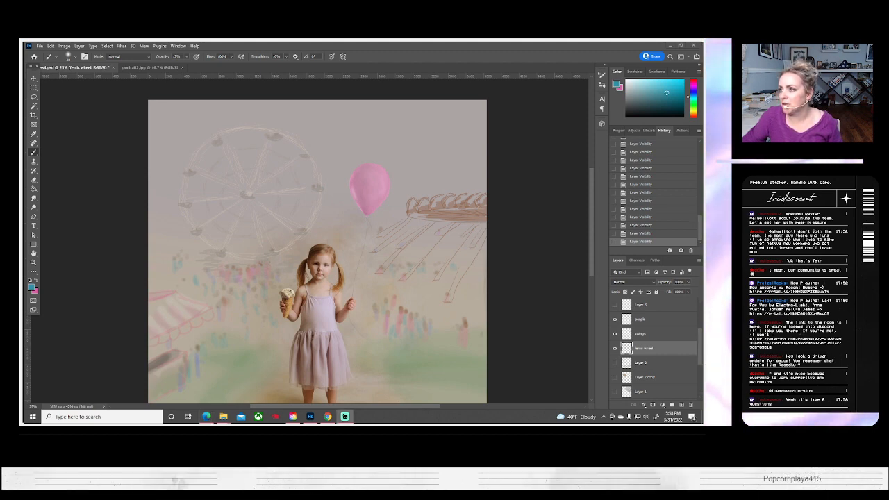
- Duplicate the ferris wheel layer within the same document, keeping the suggested name
{"action": "scroll", "coordinate": [234, 257], "scroll_direction": "down", "scroll_amount": 2}
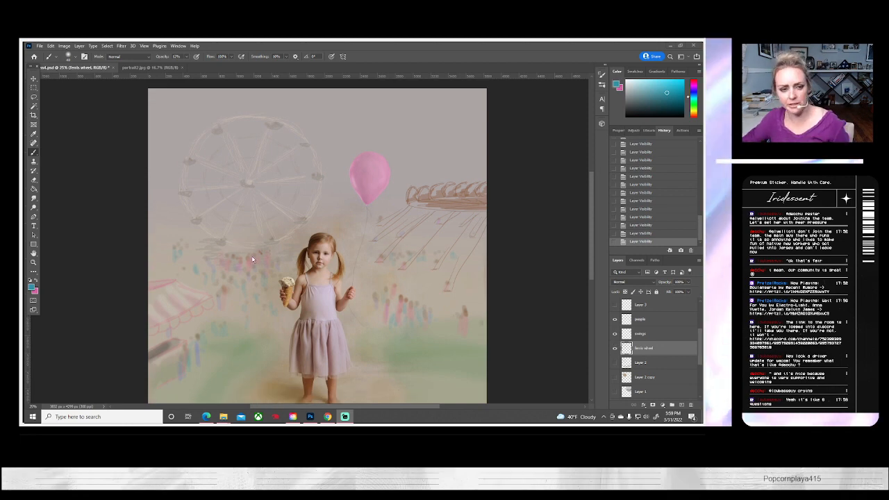
{"action": "scroll", "coordinate": [235, 258], "scroll_direction": "up", "scroll_amount": 3}
{"action": "right_click", "coordinate": [629, 349]}
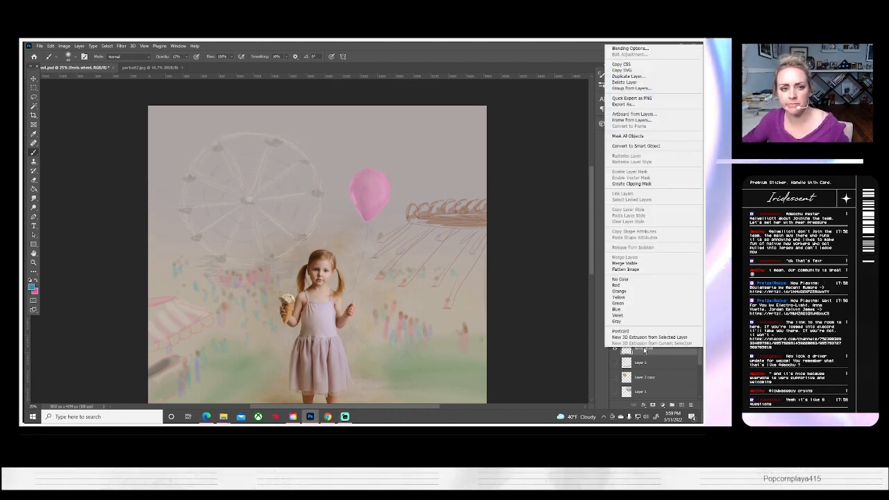
{"action": "left_click", "coordinate": [627, 75]}
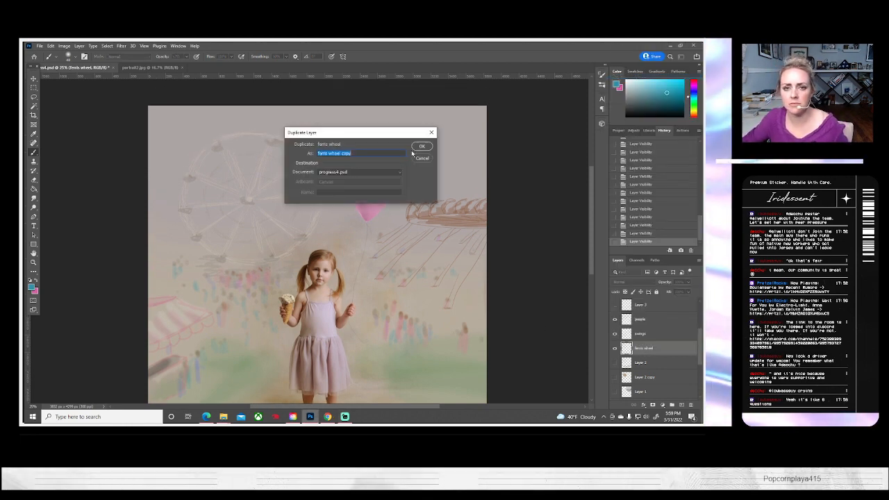
{"action": "left_click", "coordinate": [419, 148]}
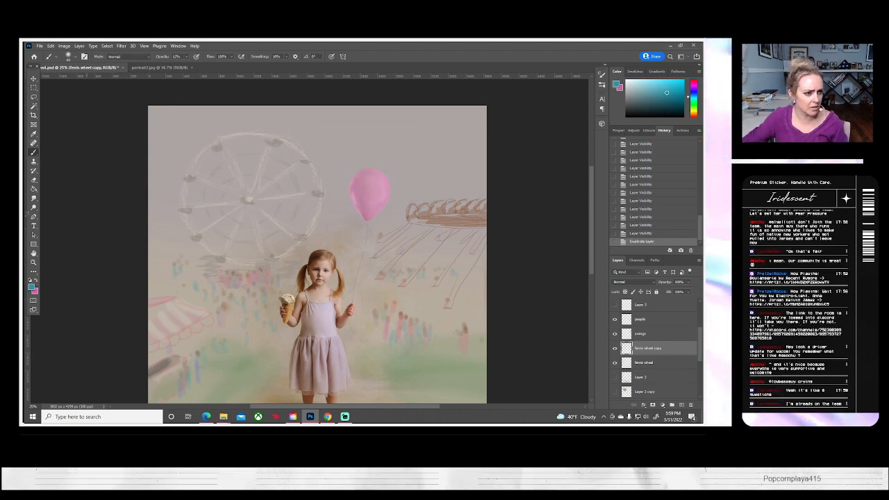
- Smudge the rim, spokes and cabins of the duplicated ferris wheel with the Smudge tool at 20% strength
{"action": "left_click", "coordinate": [33, 199]}
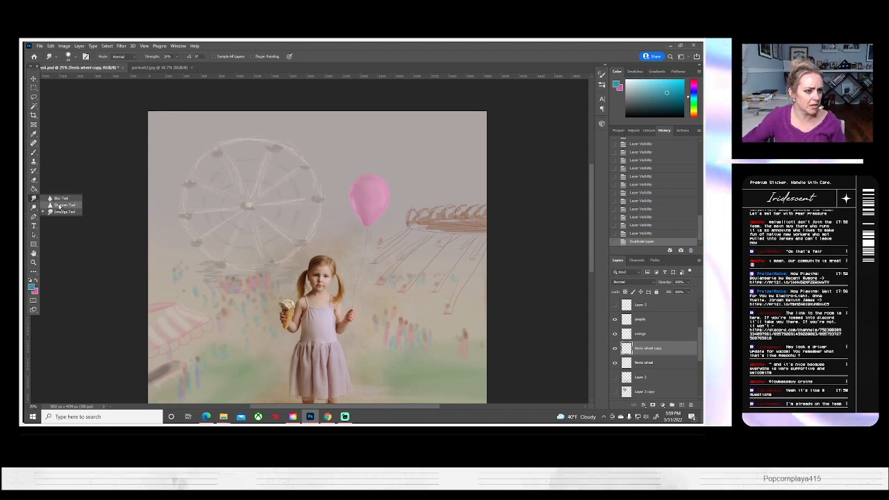
{"action": "left_click", "coordinate": [72, 56]}
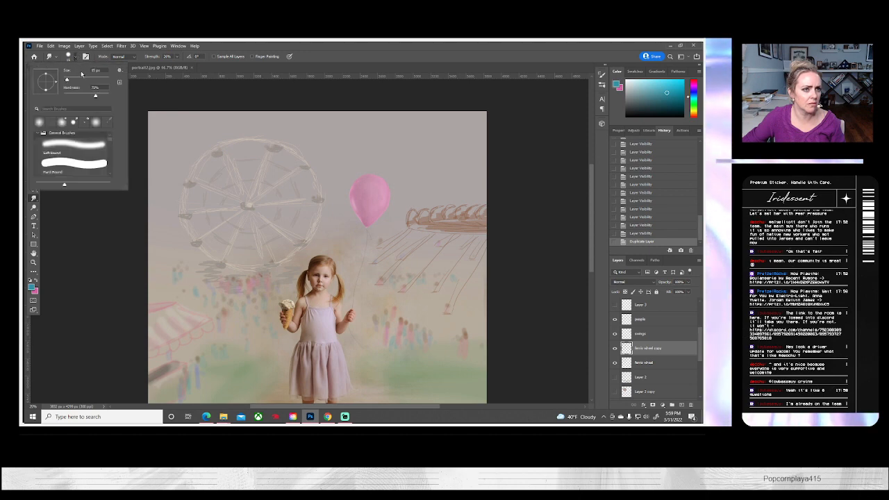
{"action": "mouse_move", "coordinate": [199, 167]}
{"action": "left_mouse_down"}
{"action": "mouse_move", "coordinate": [211, 150]}
{"action": "mouse_move", "coordinate": [186, 174]}
{"action": "left_mouse_up"}
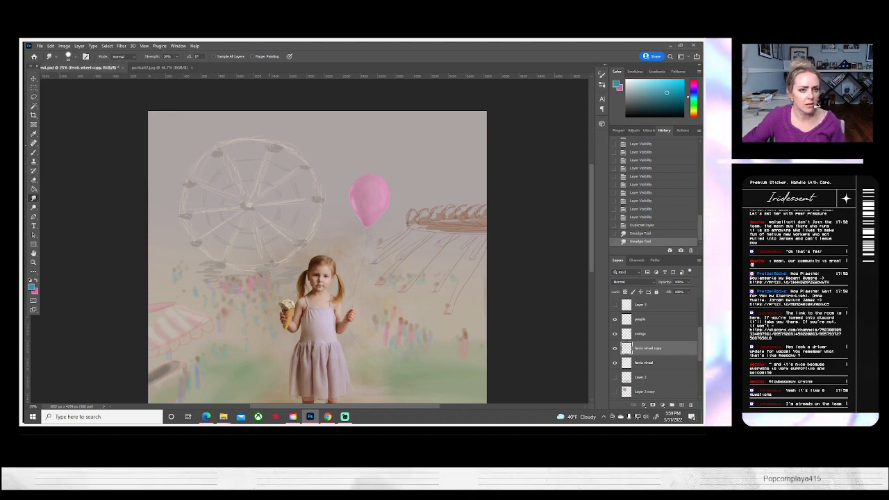
{"action": "mouse_move", "coordinate": [217, 145]}
{"action": "left_mouse_down"}
{"action": "mouse_move", "coordinate": [267, 140]}
{"action": "mouse_move", "coordinate": [213, 144]}
{"action": "mouse_move", "coordinate": [246, 139]}
{"action": "mouse_move", "coordinate": [292, 153]}
{"action": "mouse_move", "coordinate": [264, 138]}
{"action": "mouse_move", "coordinate": [292, 148]}
{"action": "left_mouse_up"}
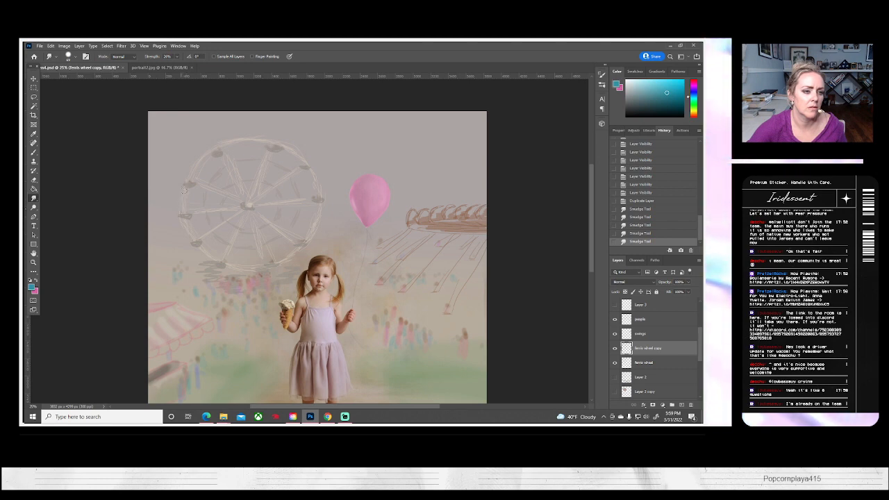
{"action": "left_click_drag", "start_coordinate": [184, 189], "coordinate": [183, 205]}
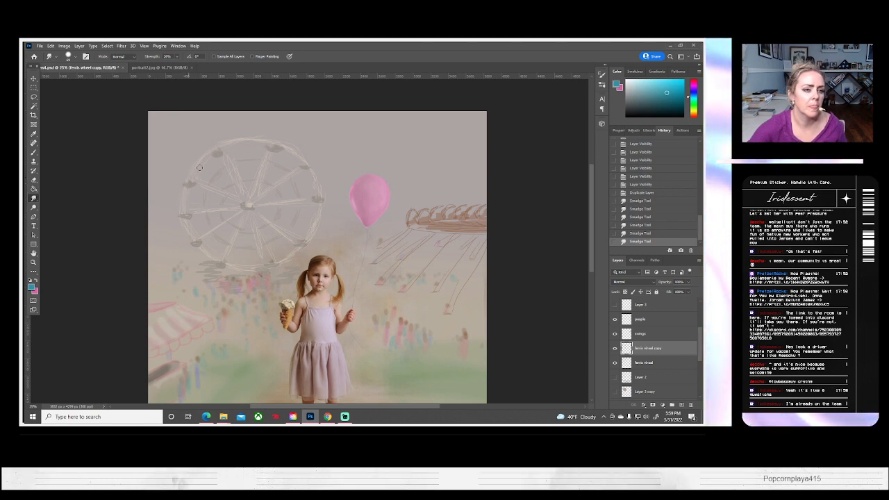
{"action": "left_click_drag", "start_coordinate": [199, 167], "coordinate": [223, 212]}
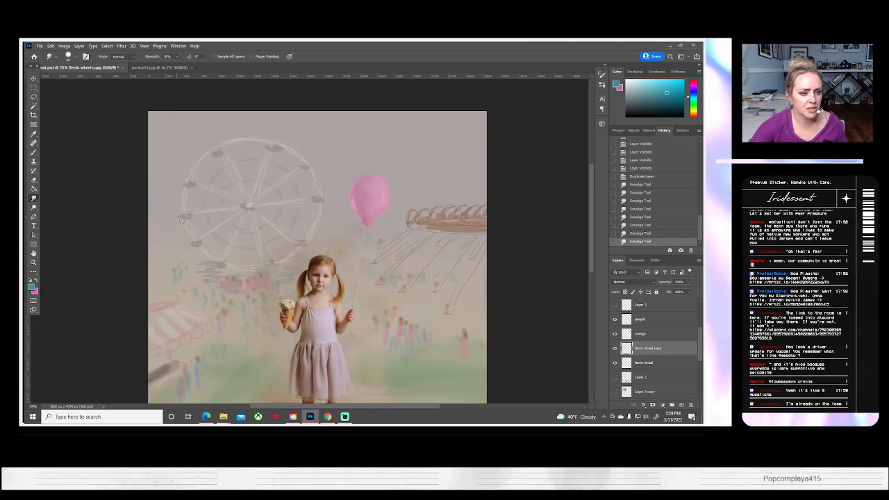
{"action": "left_click_drag", "start_coordinate": [183, 221], "coordinate": [198, 229]}
{"action": "left_click_drag", "start_coordinate": [202, 228], "coordinate": [247, 226]}
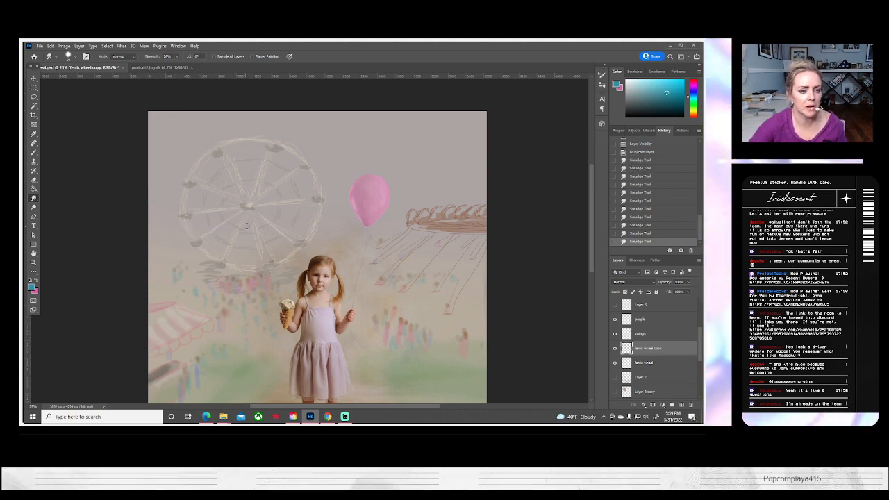
{"action": "left_click_drag", "start_coordinate": [186, 250], "coordinate": [214, 264]}
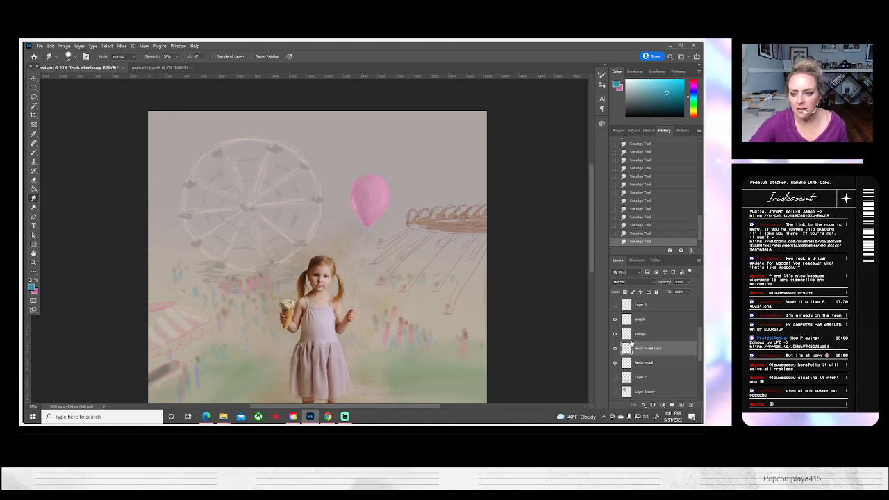
- Lower the ferris wheel copy layer's opacity to about 62%, smudge the hub and spokes further, and check the layer's visibility
{"action": "left_click", "coordinate": [689, 284]}
{"action": "mouse_move", "coordinate": [681, 290]}
{"action": "left_mouse_down"}
{"action": "mouse_move", "coordinate": [655, 295]}
{"action": "mouse_move", "coordinate": [677, 293]}
{"action": "left_mouse_up"}
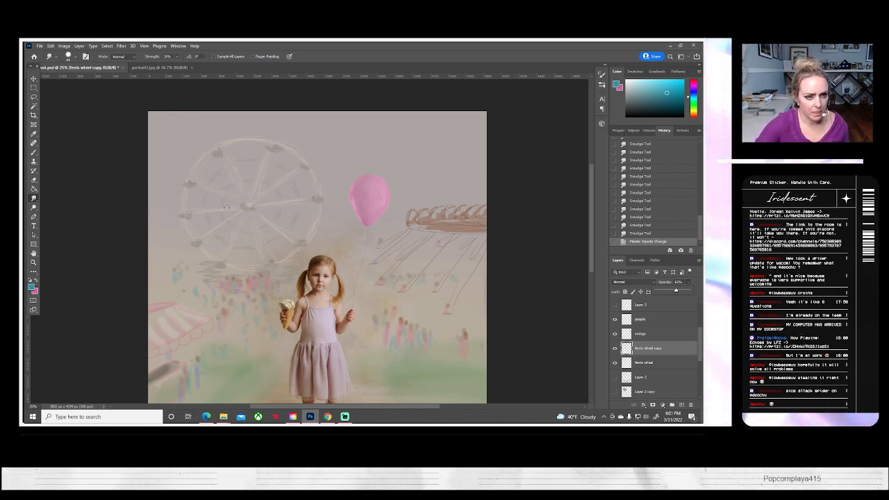
{"action": "mouse_move", "coordinate": [226, 207]}
{"action": "left_mouse_down"}
{"action": "mouse_move", "coordinate": [278, 204]}
{"action": "mouse_move", "coordinate": [259, 188]}
{"action": "mouse_move", "coordinate": [238, 191]}
{"action": "mouse_move", "coordinate": [249, 204]}
{"action": "left_mouse_up"}
{"action": "left_click_drag", "start_coordinate": [250, 205], "coordinate": [244, 214]}
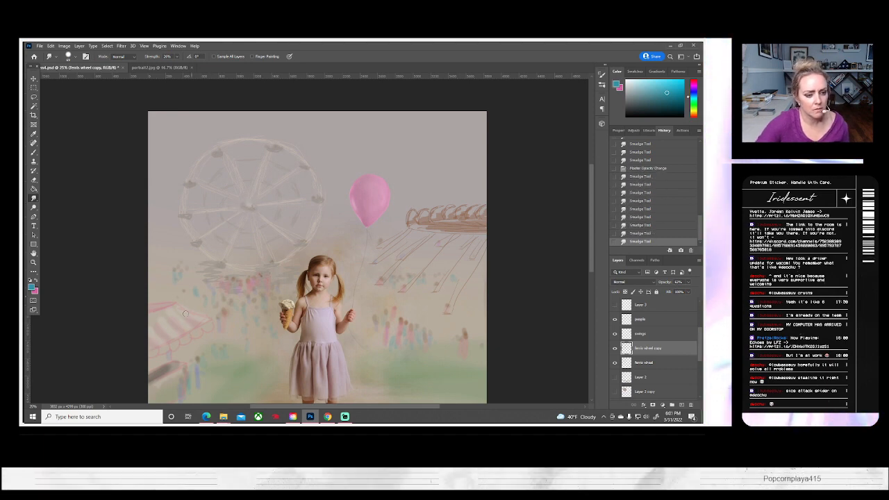
{"action": "left_click", "coordinate": [614, 349]}
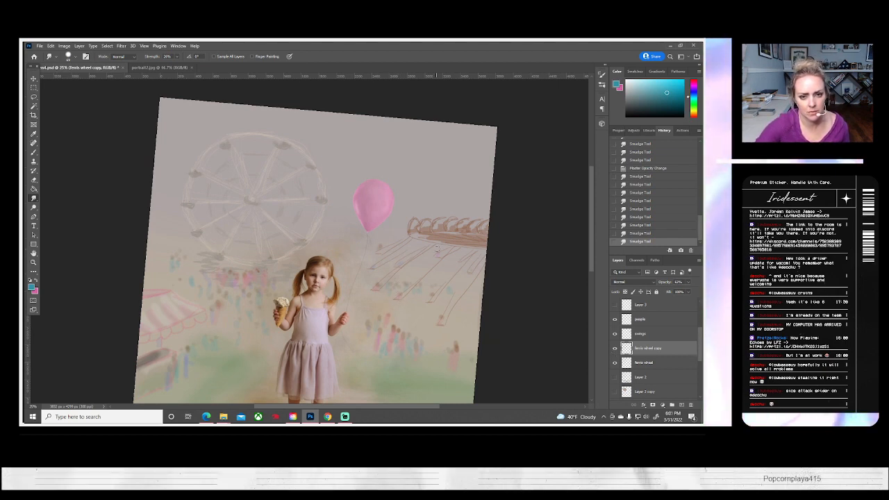
- Duplicate the swings layer within the same document, keeping the suggested name
{"action": "left_click", "coordinate": [646, 334]}
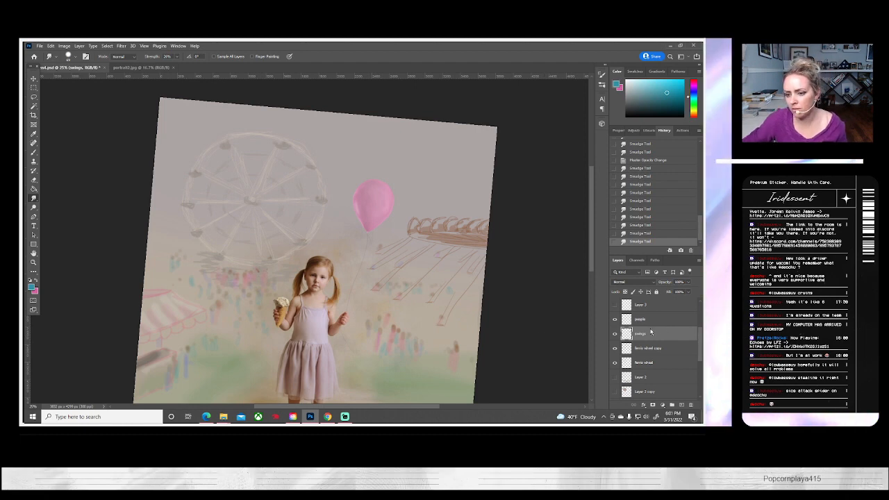
{"action": "right_click", "coordinate": [650, 333]}
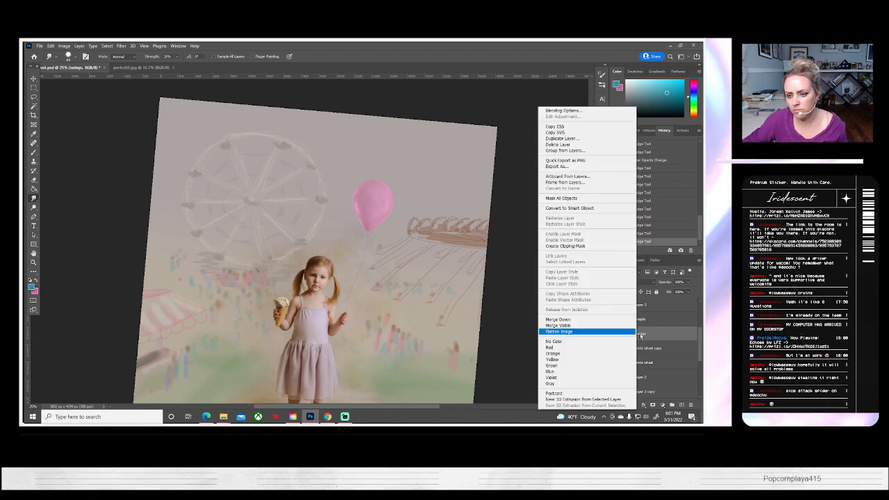
{"action": "left_click", "coordinate": [571, 139]}
{"action": "left_click", "coordinate": [415, 149]}
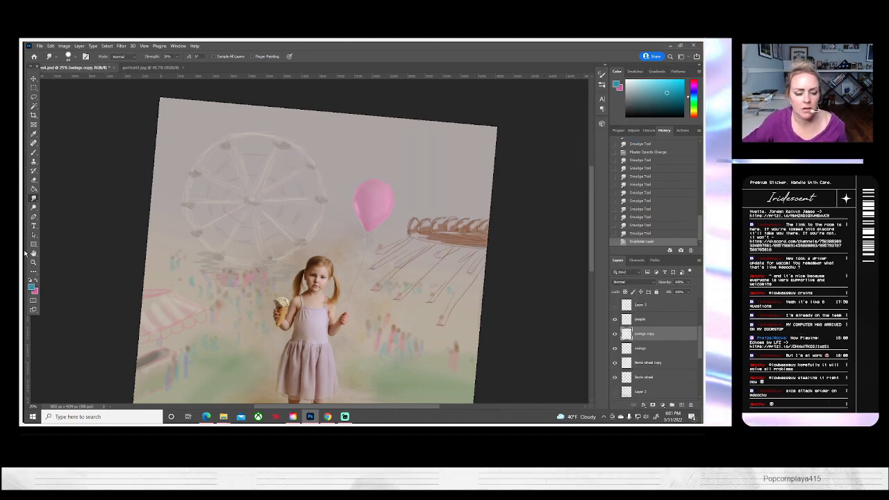
- Save the painting as progress5.psd with Maximize Compatibility on
{"action": "scroll", "coordinate": [31, 256], "scroll_direction": "down", "scroll_amount": 2}
{"action": "left_click", "coordinate": [33, 263]}
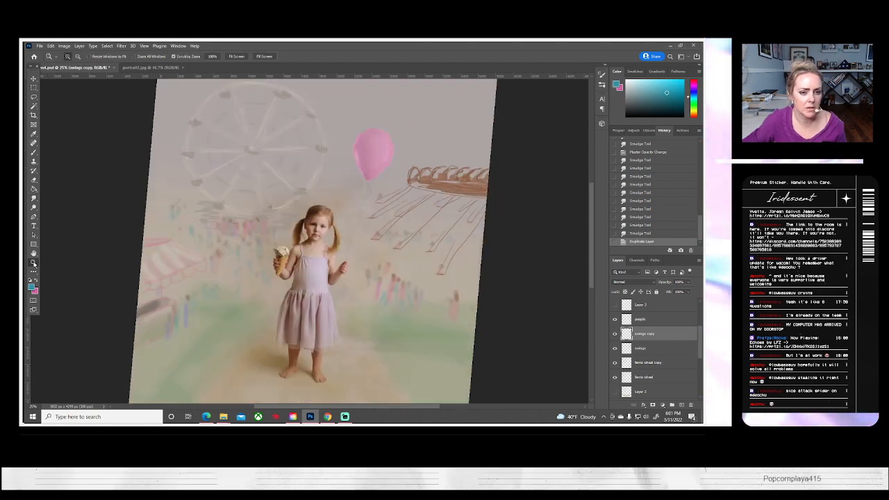
{"action": "left_click", "coordinate": [39, 46]}
{"action": "left_click", "coordinate": [60, 132]}
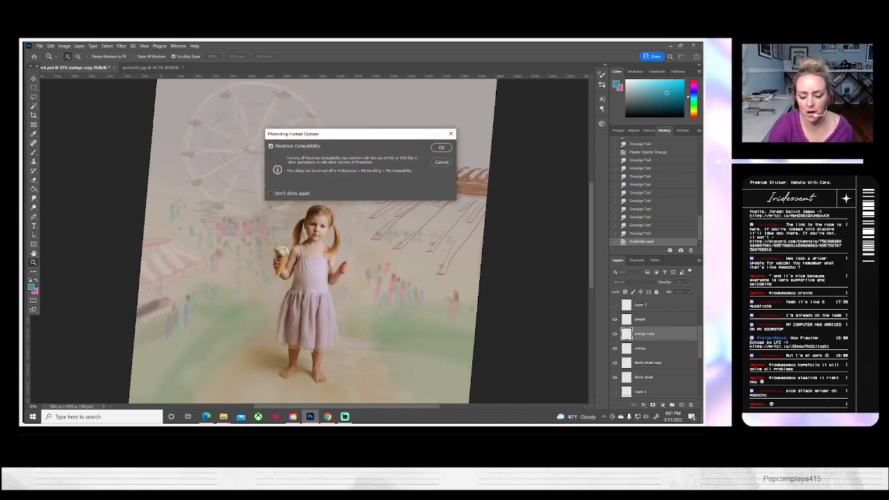
{"action": "key", "text": "Return"}
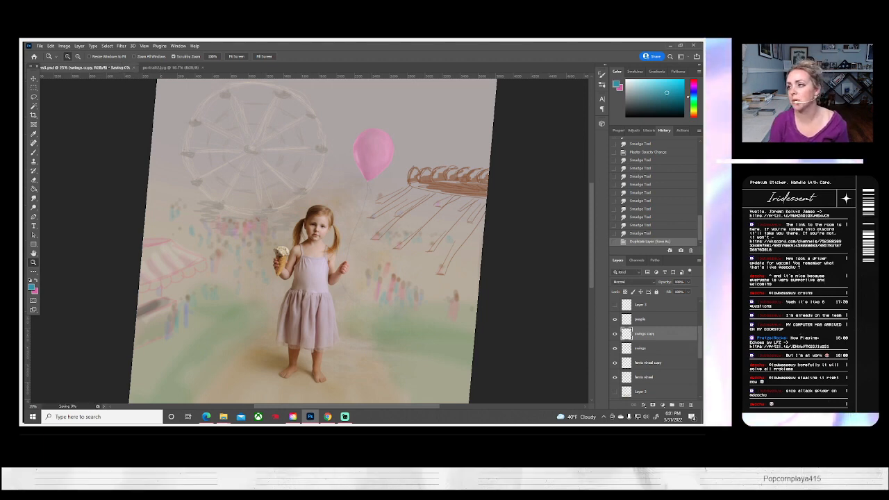